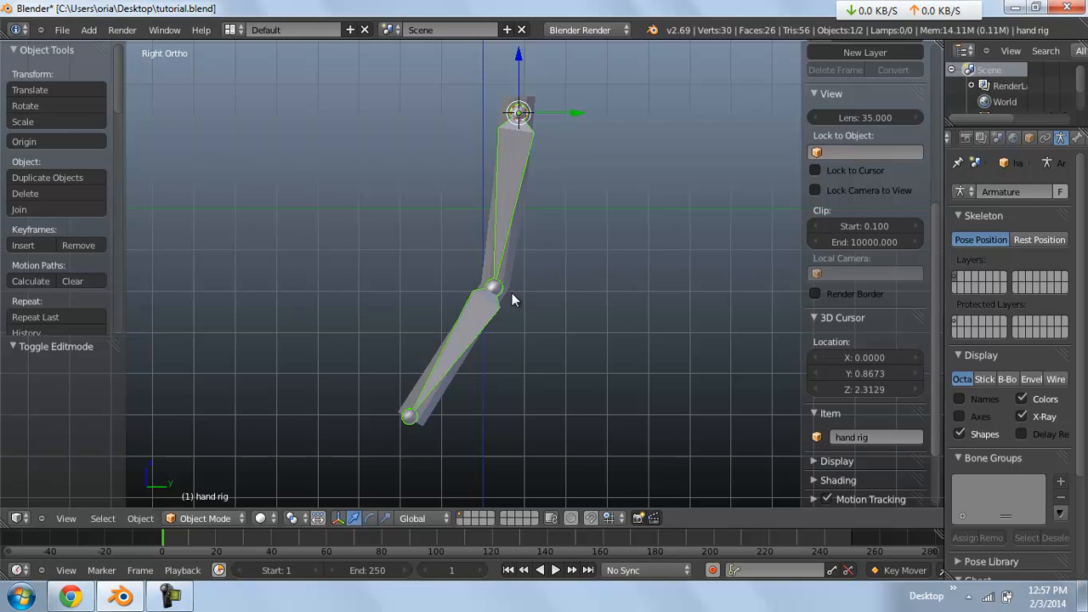
pyautogui.keyDown('shift'); pyautogui.moveTo(507, 292); pyautogui.dragTo(518, 272, button='middle'); pyautogui.keyUp('shift')
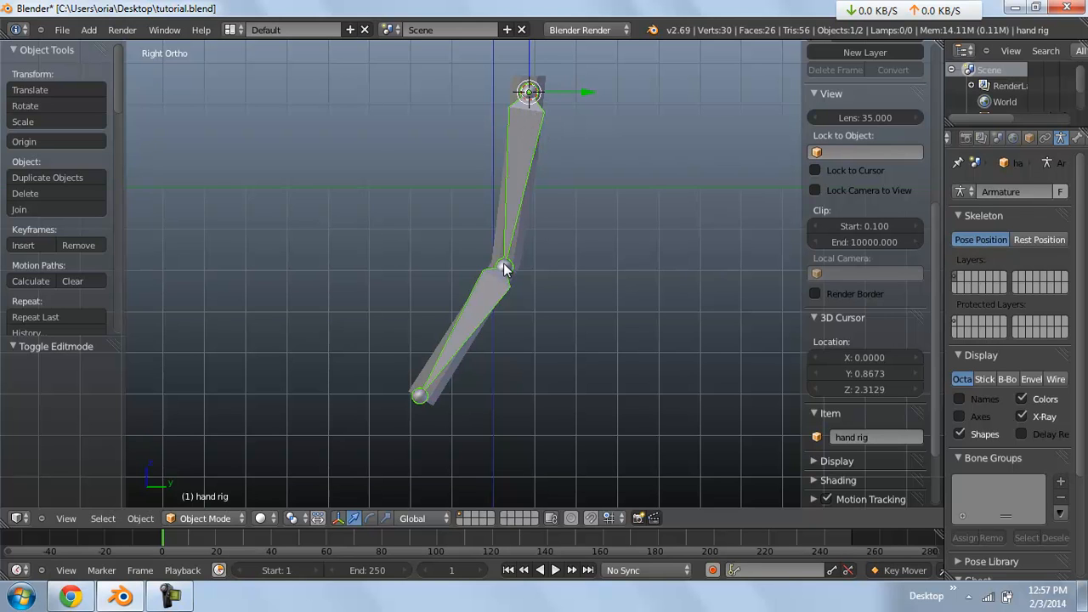
pyautogui.moveTo(417, 369); pyautogui.dragTo(493, 340, button='middle')
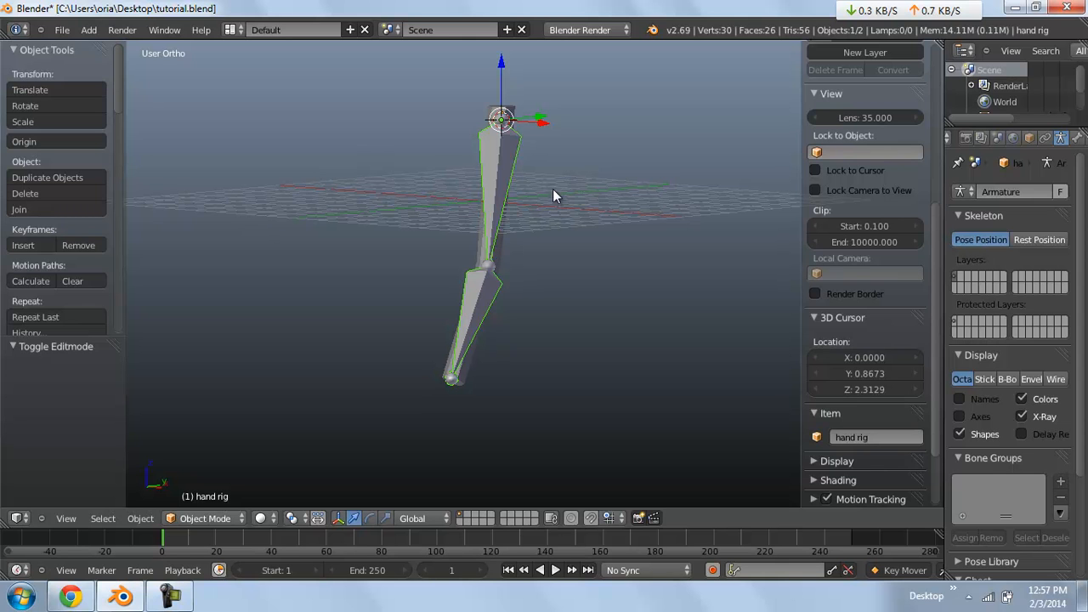
pyautogui.rightClick(508, 251)
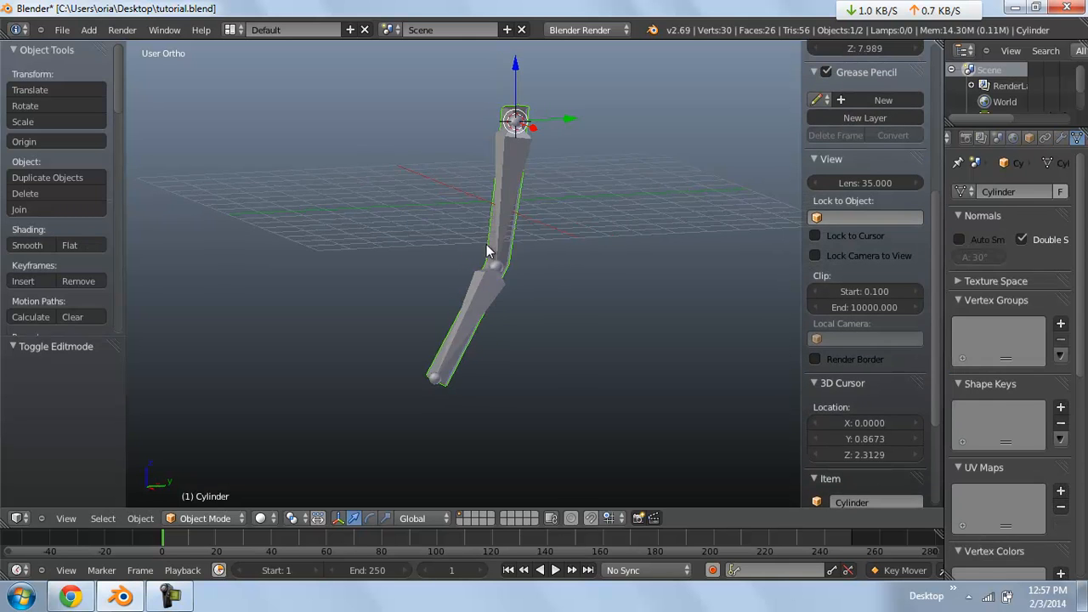
pyautogui.press('g')
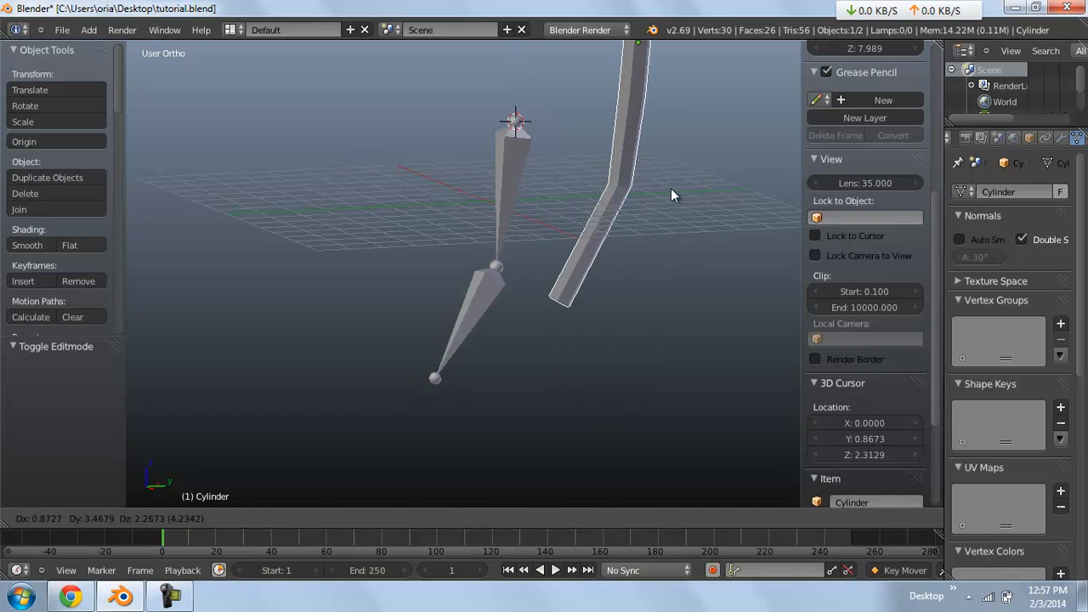
pyautogui.rightClick(671, 178)
pyautogui.moveTo(670, 174); pyautogui.dragTo(540, 184, button='middle')
pyautogui.rightClick(501, 174)
pyautogui.press('g')
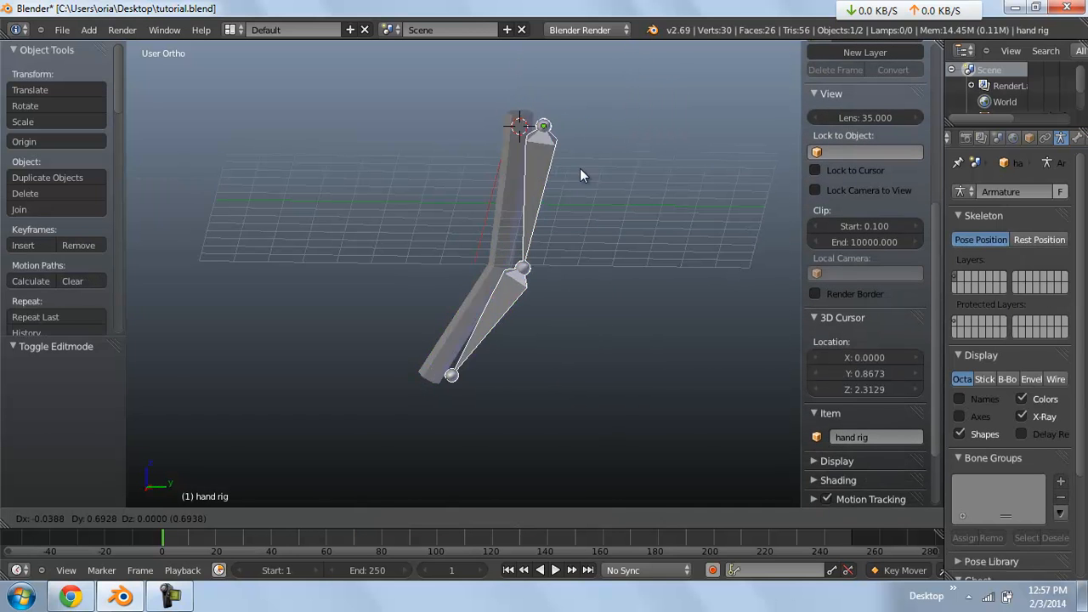
pyautogui.rightClick(511, 167)
# In the hand rig's Edit Mode, extrude a new horizontal bone along the Y axis from the lower hand bone's tip
pyautogui.hotkey('ctrl', 'Tab')
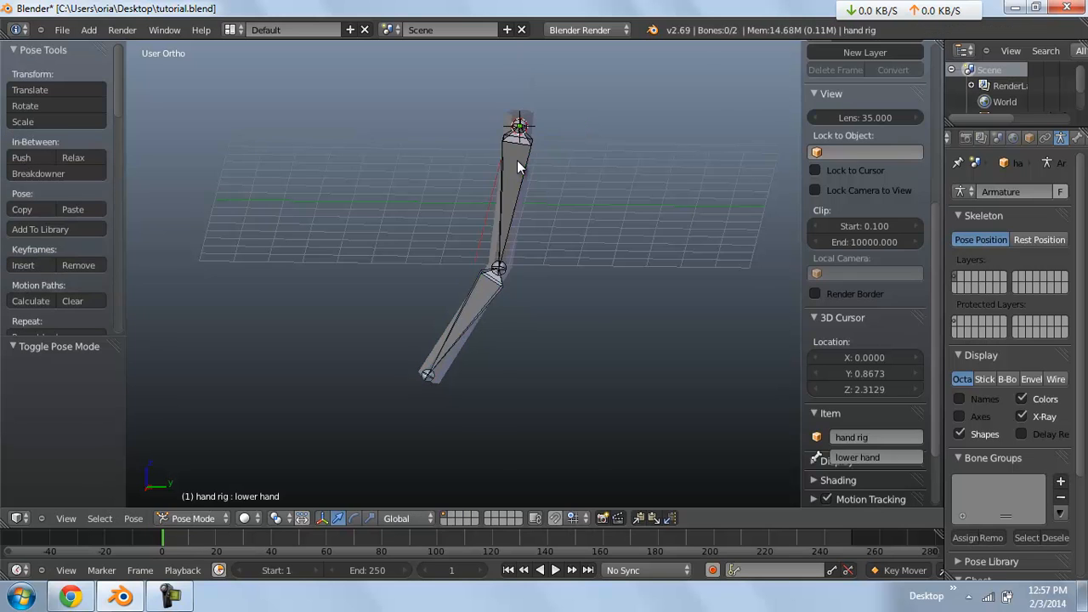
pyautogui.rightClick(519, 172)
pyautogui.rightClick(483, 311)
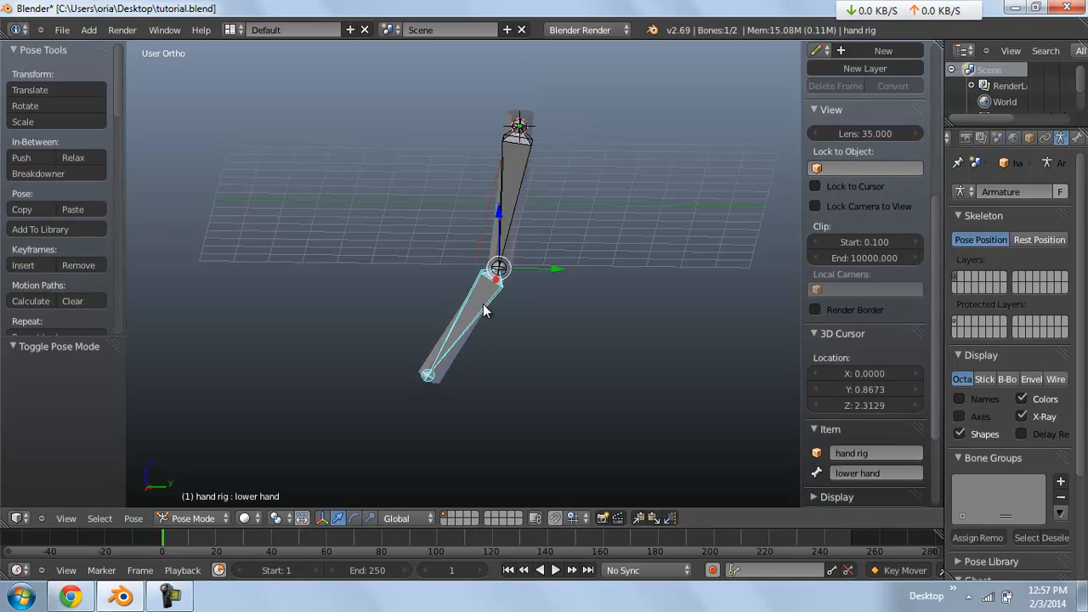
pyautogui.press('KP_3')
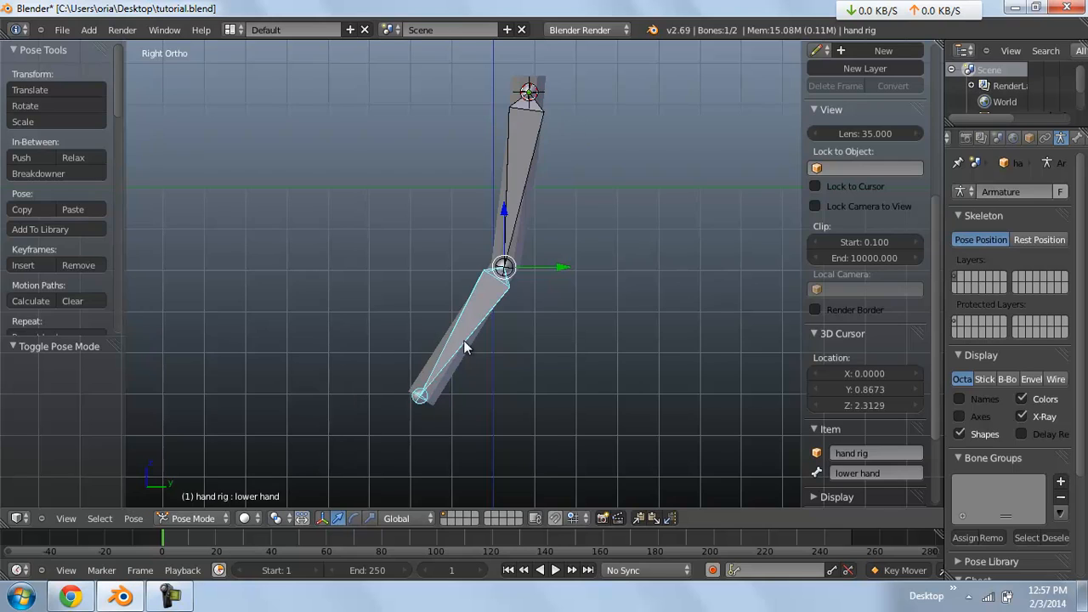
pyautogui.scroll(2, 467, 350)
pyautogui.keyDown('shift'); pyautogui.moveTo(460, 419); pyautogui.dragTo(567, 274, button='middle'); pyautogui.keyUp('shift')
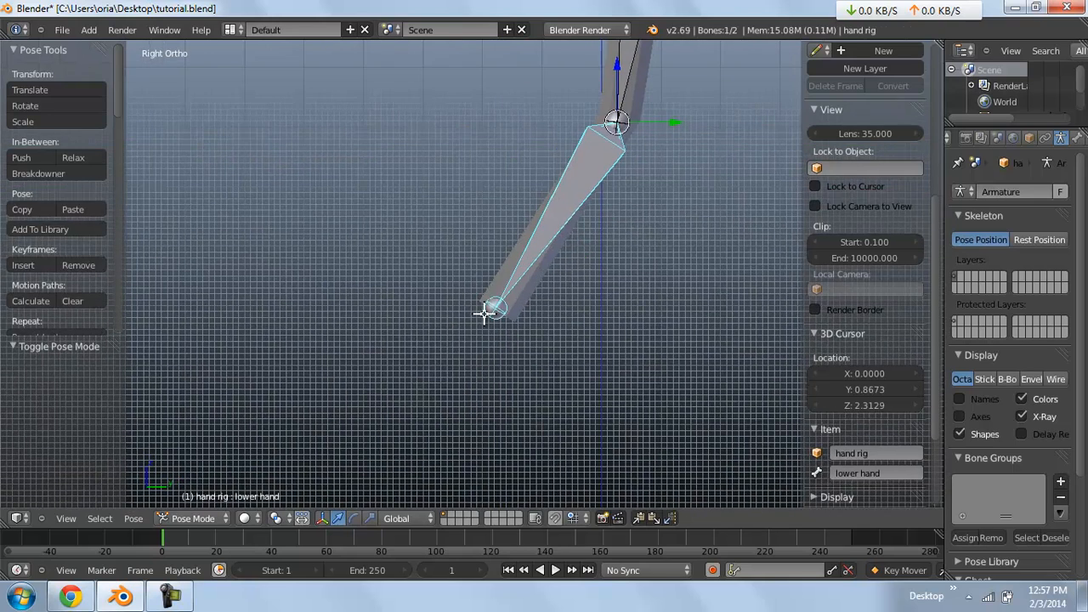
pyautogui.press('Tab')
pyautogui.scroll(-1, 527, 313)
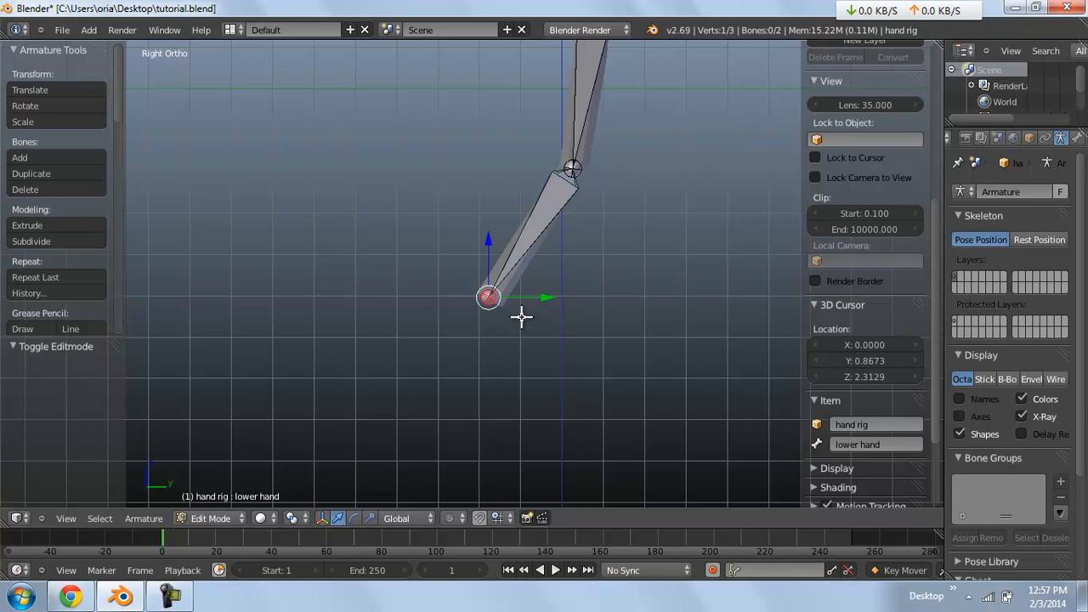
pyautogui.press('e')
pyautogui.press('y')
pyautogui.click(607, 315)
# Select the new horizontal bone and clear its parent so it is independent of the lower hand bone
pyautogui.rightClick(500, 304)
pyautogui.hotkey('ctrl', 'Tab')
pyautogui.scroll(-2, 583, 272)
pyautogui.moveTo(588, 265); pyautogui.dragTo(527, 275, button='middle')
pyautogui.scroll(2, 517, 273)
pyautogui.press('Tab')
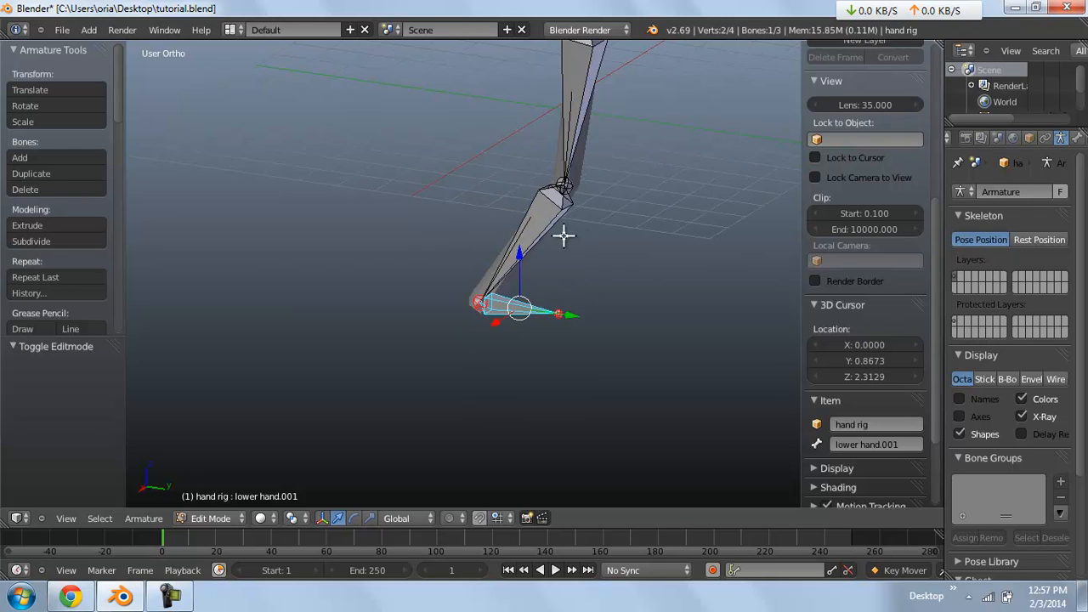
pyautogui.moveTo(563, 236); pyautogui.dragTo(522, 280, button='middle')
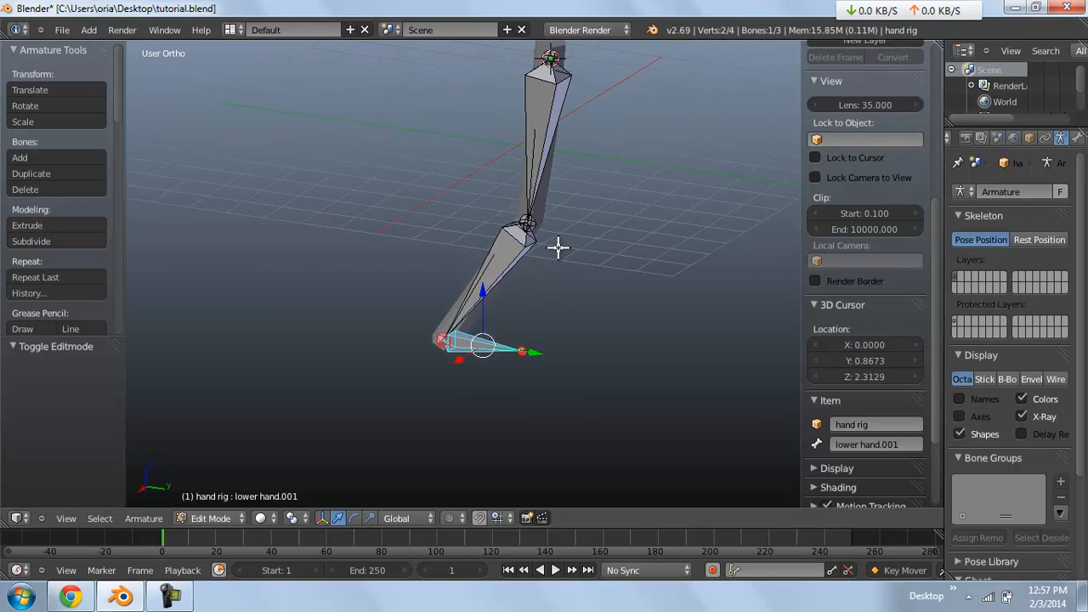
pyautogui.hotkey('alt', 'p')
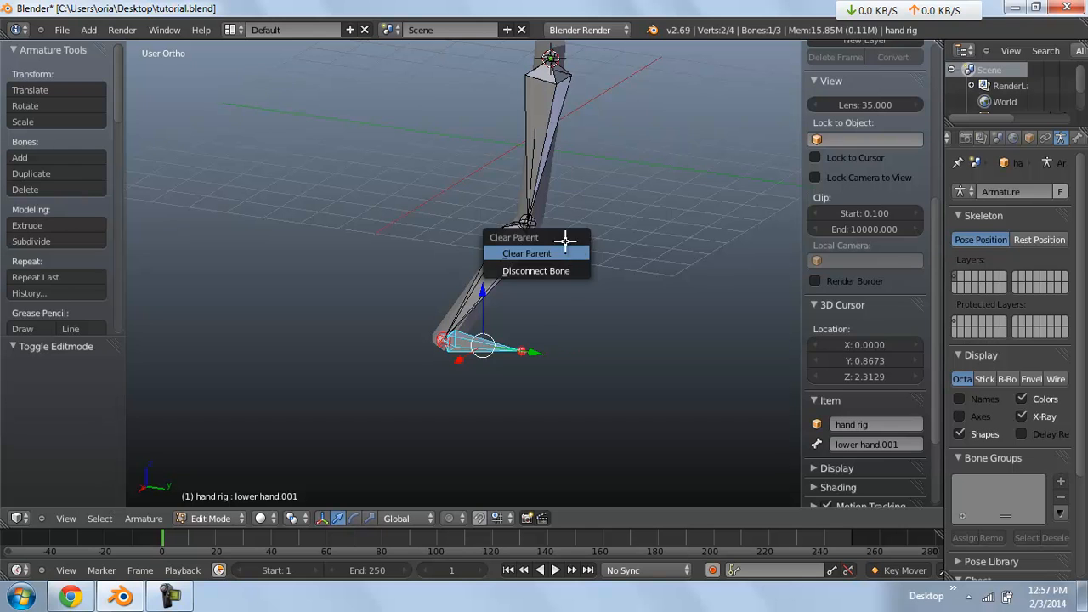
pyautogui.click(563, 248)
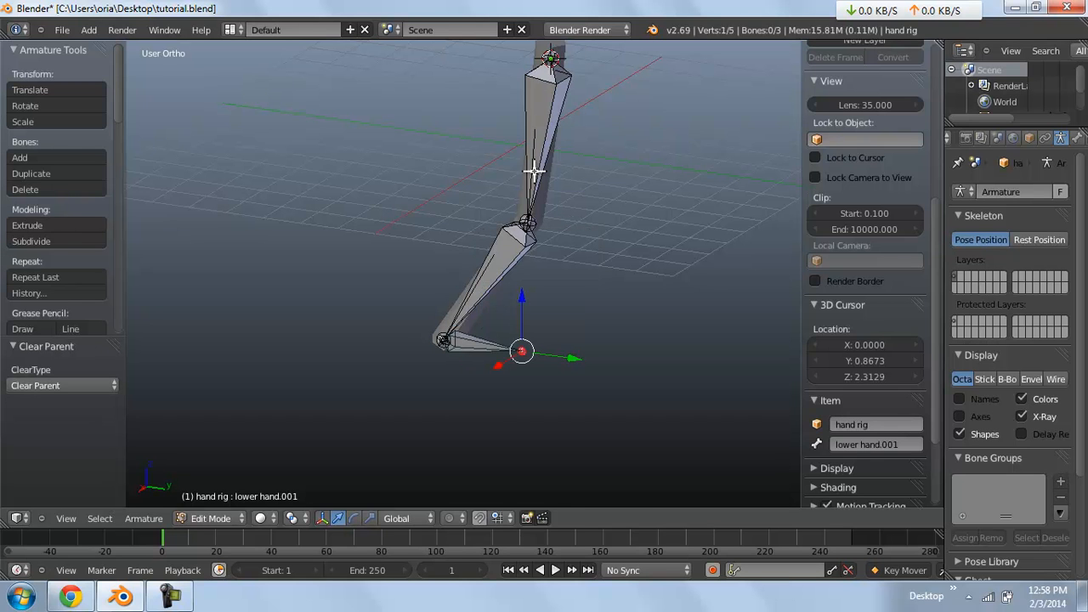
# In Pose Mode, select the new horizontal bone and add the lower hand bone to the selection as the active bone
pyautogui.hotkey('ctrl', 'Tab')
pyautogui.moveTo(543, 228); pyautogui.dragTo(587, 235, button='middle')
pyautogui.press('Tab')
pyautogui.hotkey('ctrl', 'Tab')
pyautogui.rightClick(500, 349)
pyautogui.scroll(-2, 501, 347)
pyautogui.press('KP_1')
pyautogui.scroll(1, 506, 322)
pyautogui.press('KP_3')
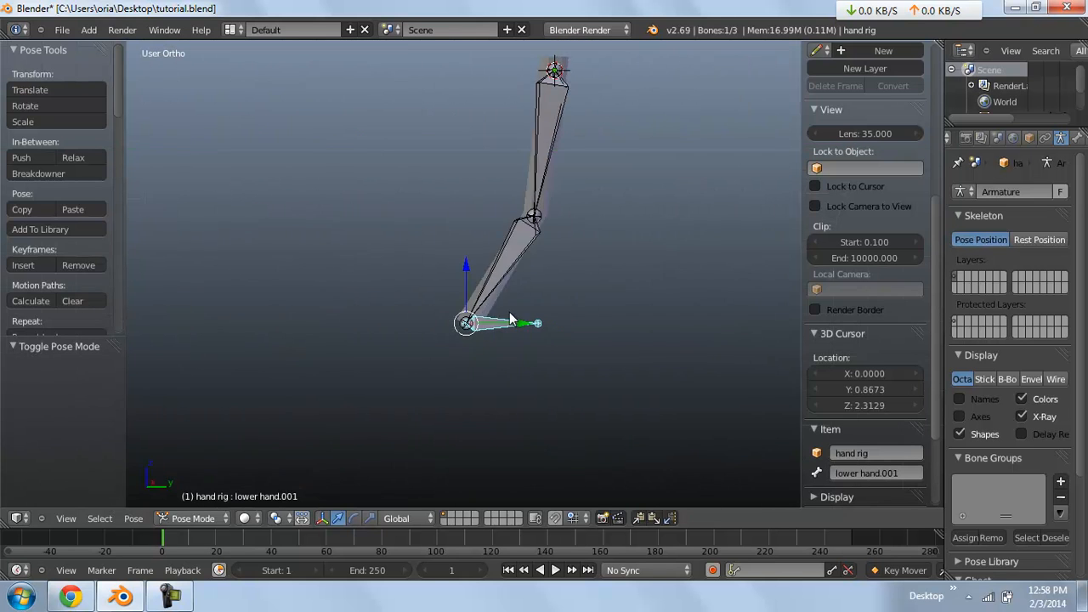
pyautogui.scroll(1, 515, 254)
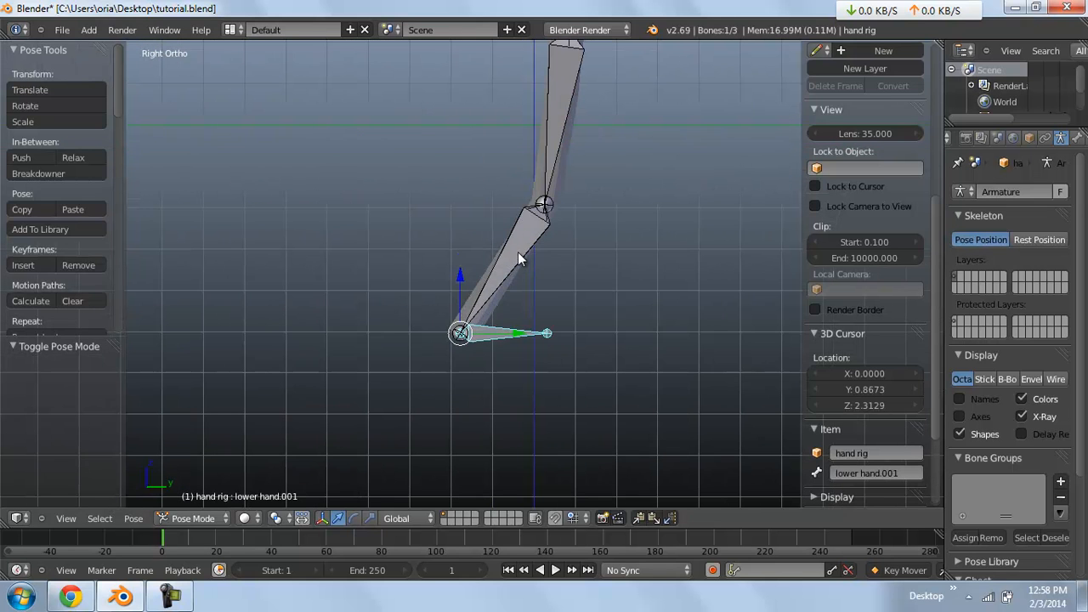
pyautogui.keyDown('shift'); pyautogui.rightClick(523, 252); pyautogui.keyUp('shift')
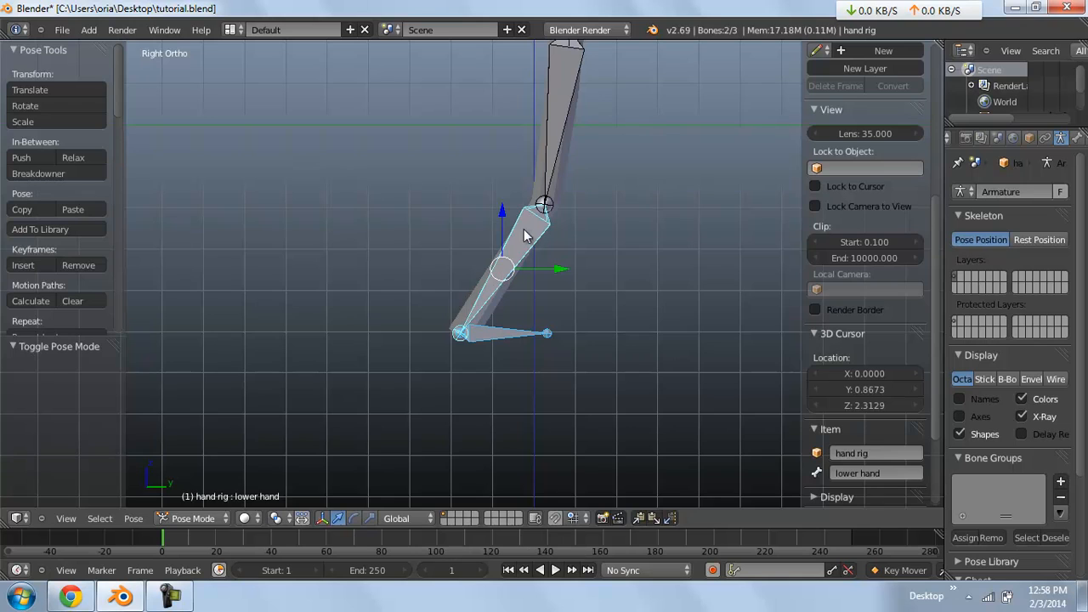
pyautogui.scroll(1, 525, 277)
pyautogui.keyDown('shift'); pyautogui.moveTo(523, 272); pyautogui.dragTo(517, 273, button='middle'); pyautogui.keyUp('shift')
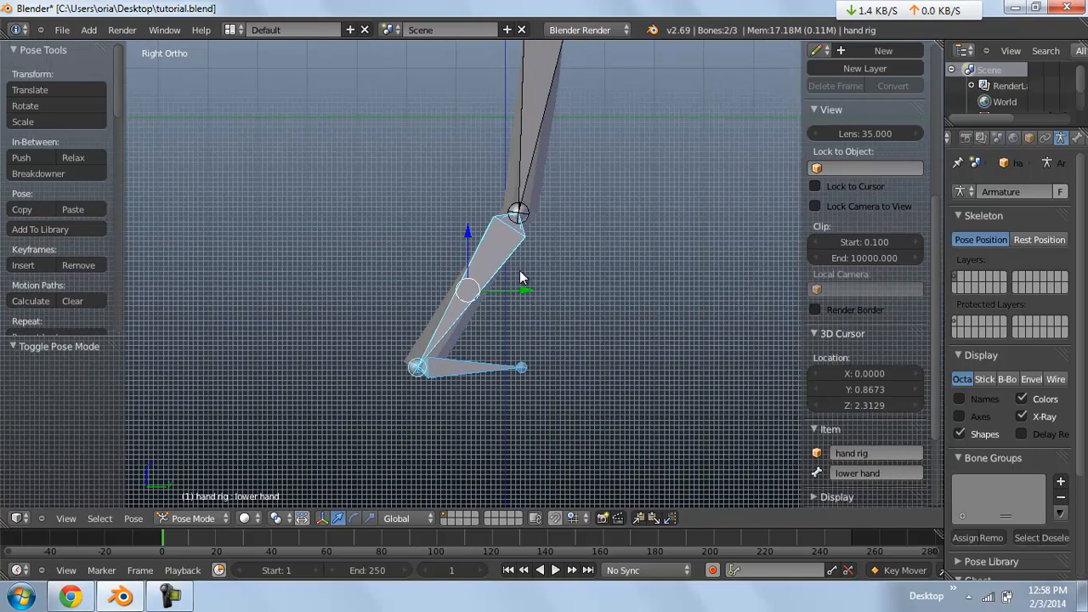
# Hide the tool shelf and start the Screencast Keys display
pyautogui.hotkey('ctrl', 'shift', 'c')
pyautogui.scroll(-5, 838, 413)
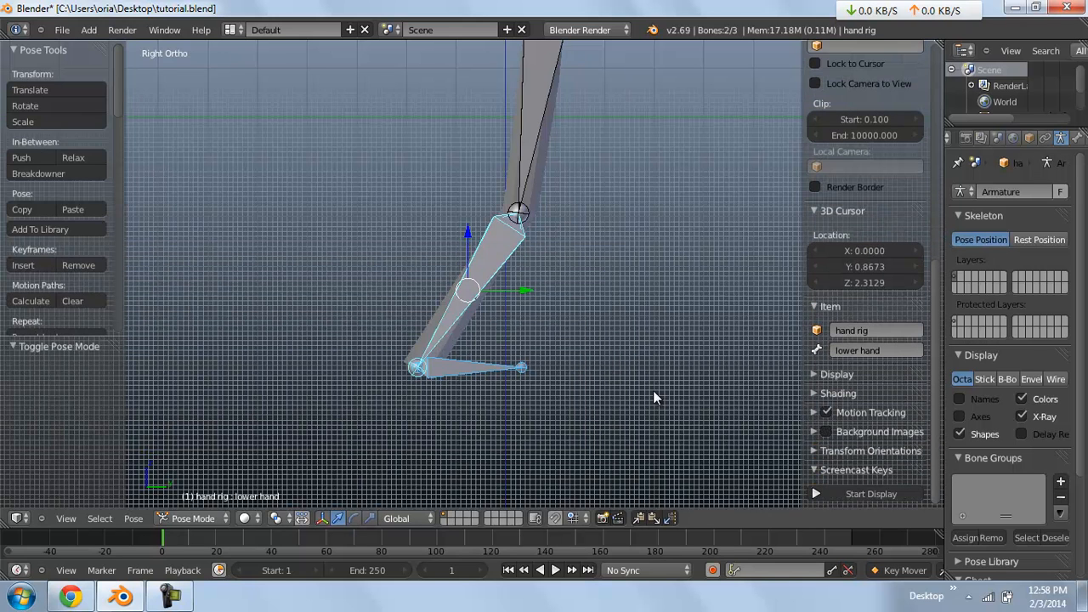
pyautogui.press('t')
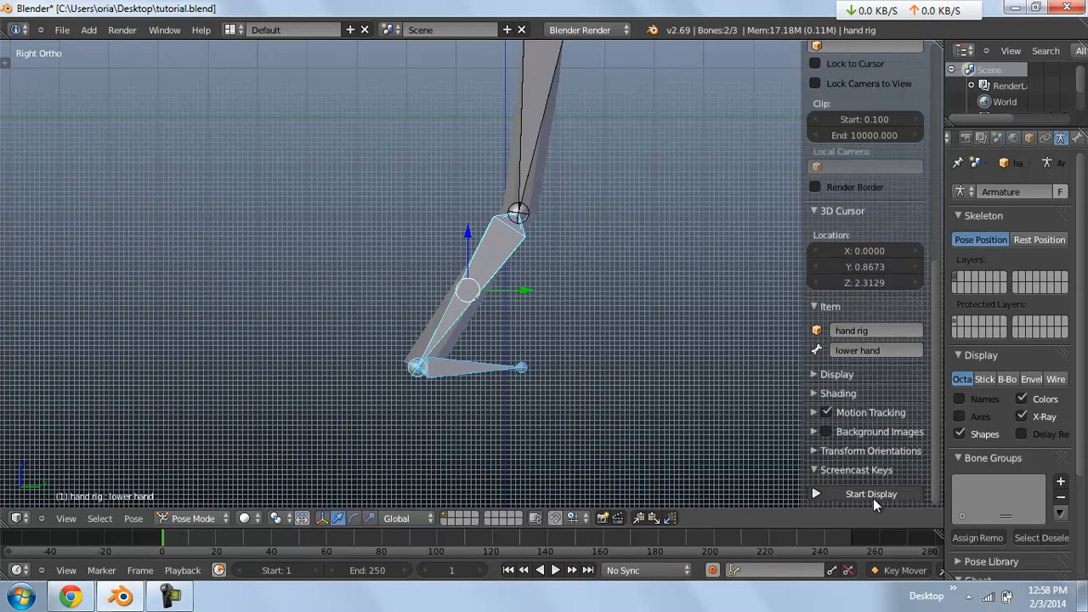
pyautogui.click(873, 493)
pyautogui.scroll(-3, 846, 476)
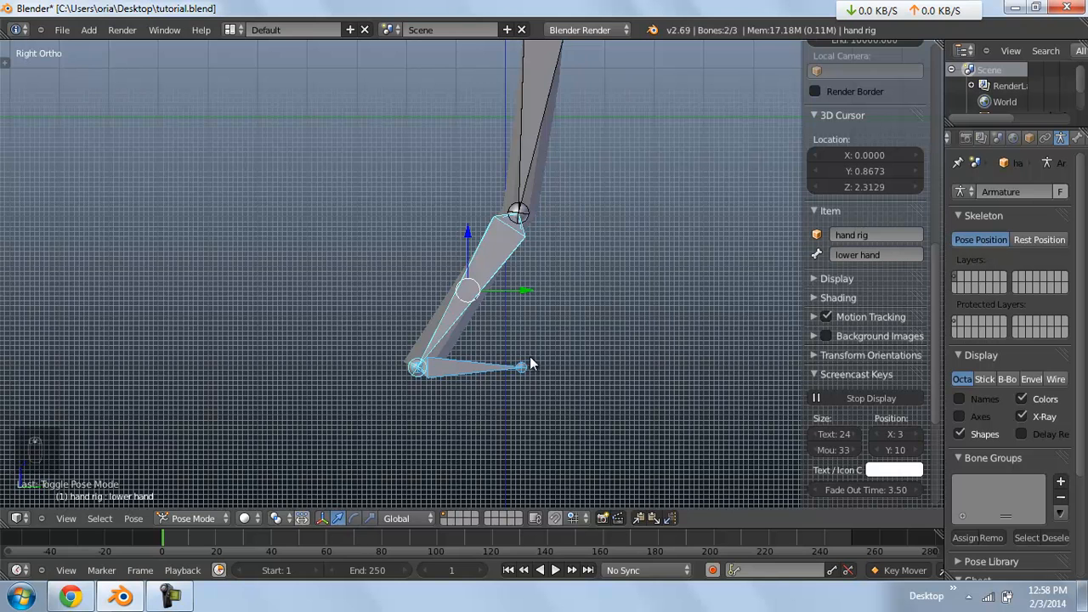
# Try adding an Inverse Kinematics constraint to the lower hand bone from the constraint list, and undo it
pyautogui.hotkey('ctrl', 'shift', 'c')
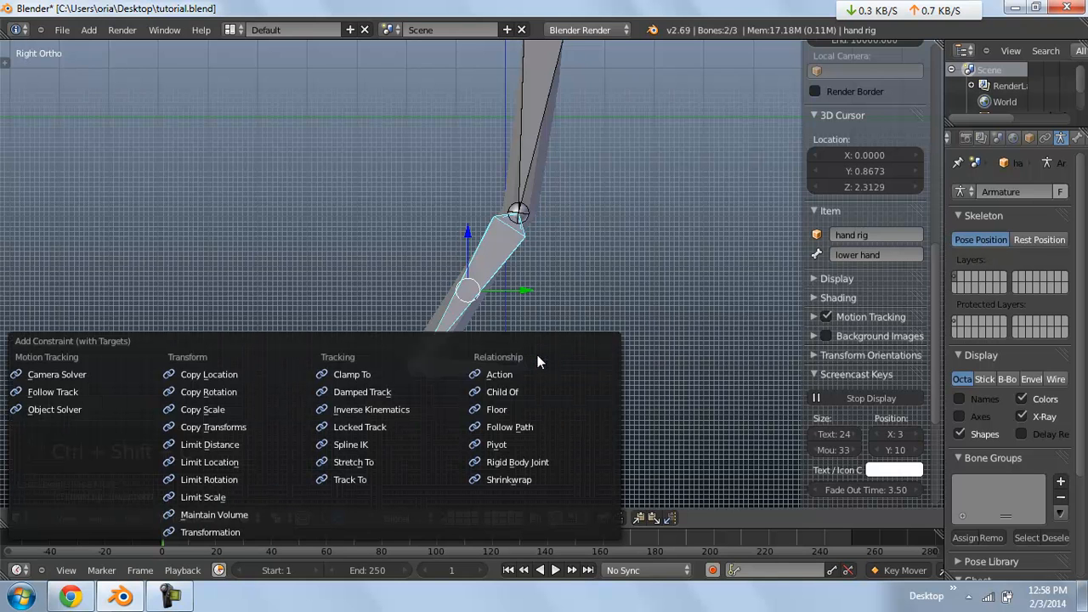
pyautogui.click(414, 410)
pyautogui.moveTo(1053, 140); pyautogui.dragTo(1020, 143, button='middle')
pyautogui.hotkey('ctrl', 'z')
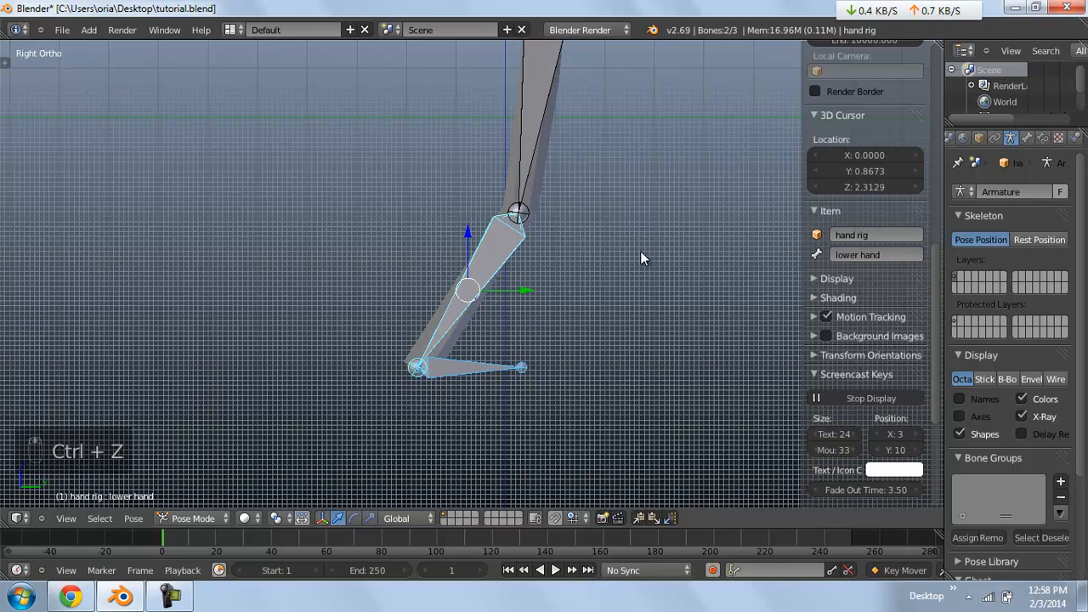
# Add an IK constraint to the active lower hand bone, targeting the horizontal bone, and set its chain length to 2
pyautogui.hotkey('shift', 'i')
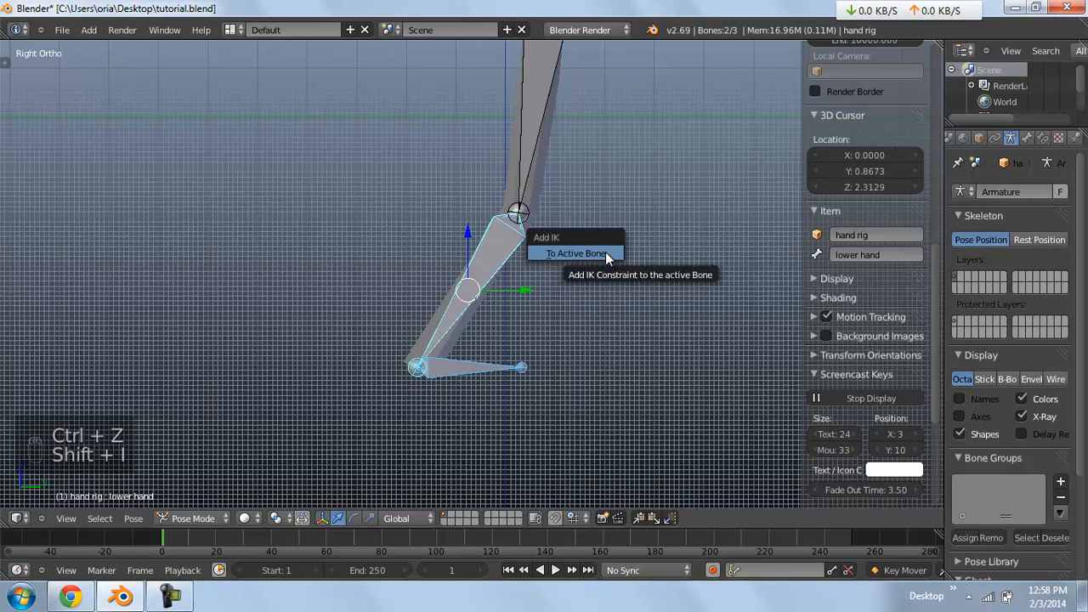
pyautogui.click(605, 252)
pyautogui.click(1044, 139)
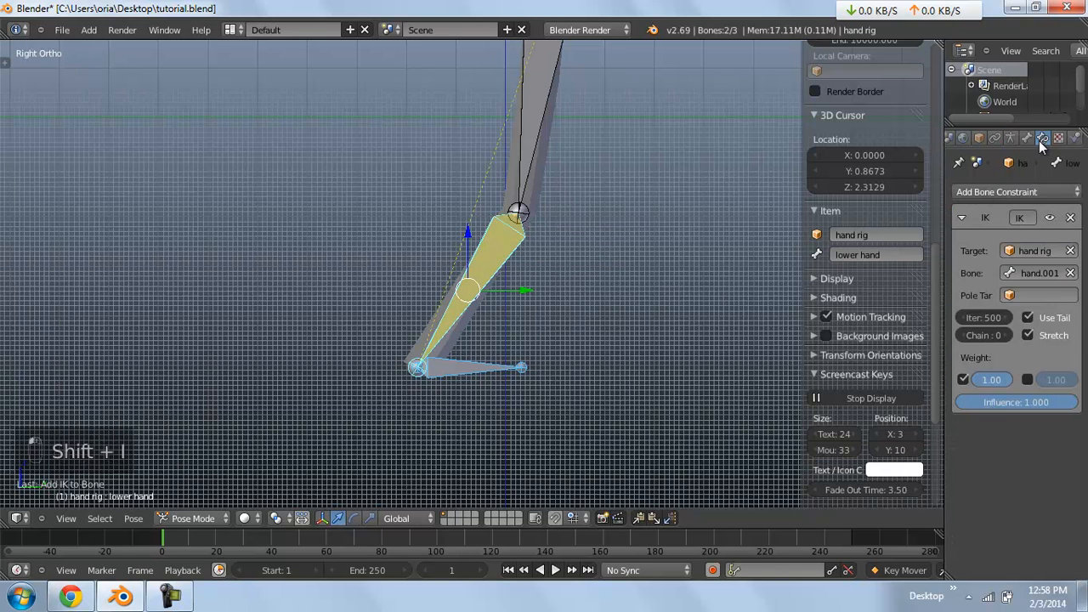
pyautogui.click(1005, 335)
pyautogui.click(1005, 335)
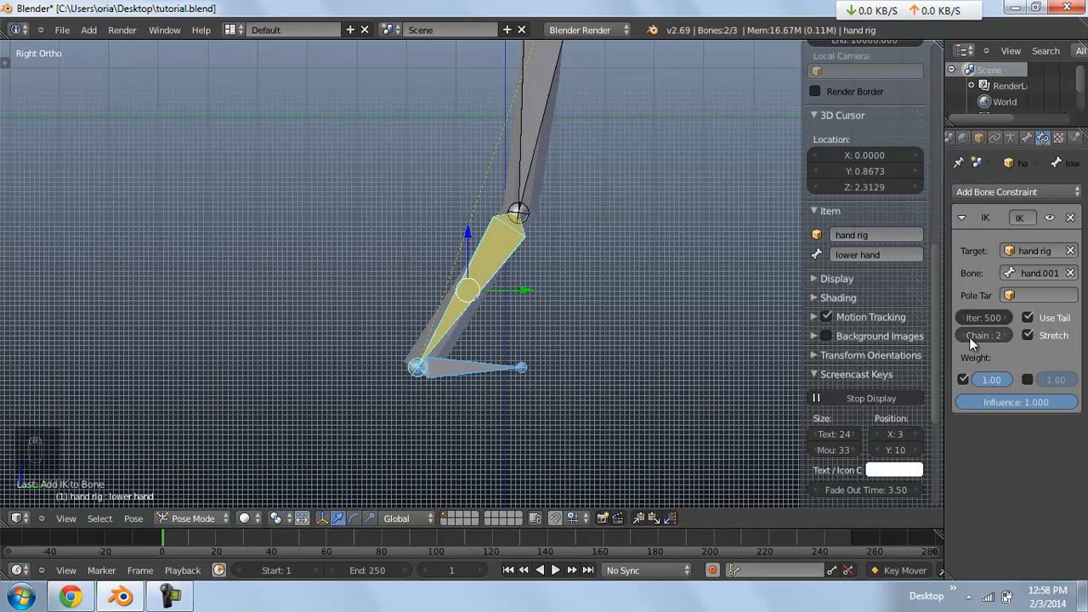
# Move the horizontal control bone upward and away from the arm to test the two-bone IK chain
pyautogui.rightClick(490, 372)
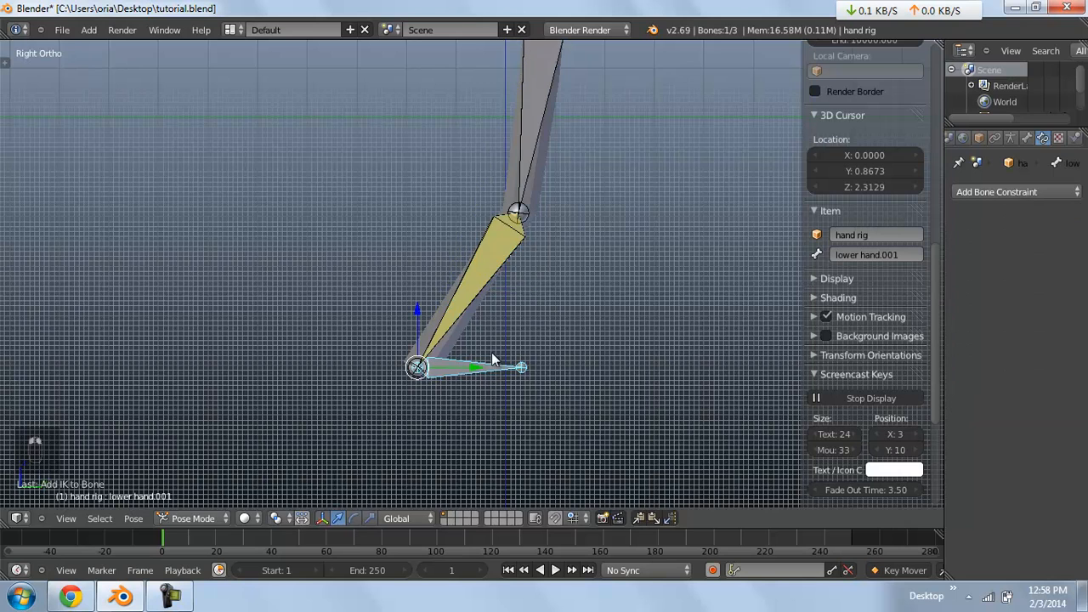
pyautogui.press('g')
pyautogui.click(374, 220)
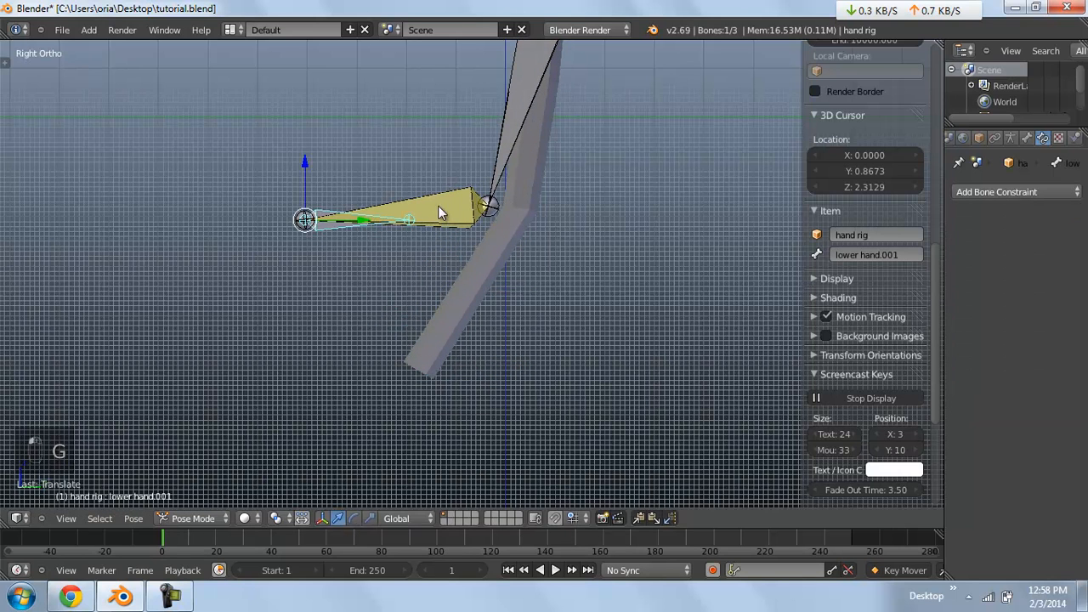
# Set the lower hand's IK chain length to 1 and test it by moving the control bone from its cleared location
pyautogui.rightClick(446, 214)
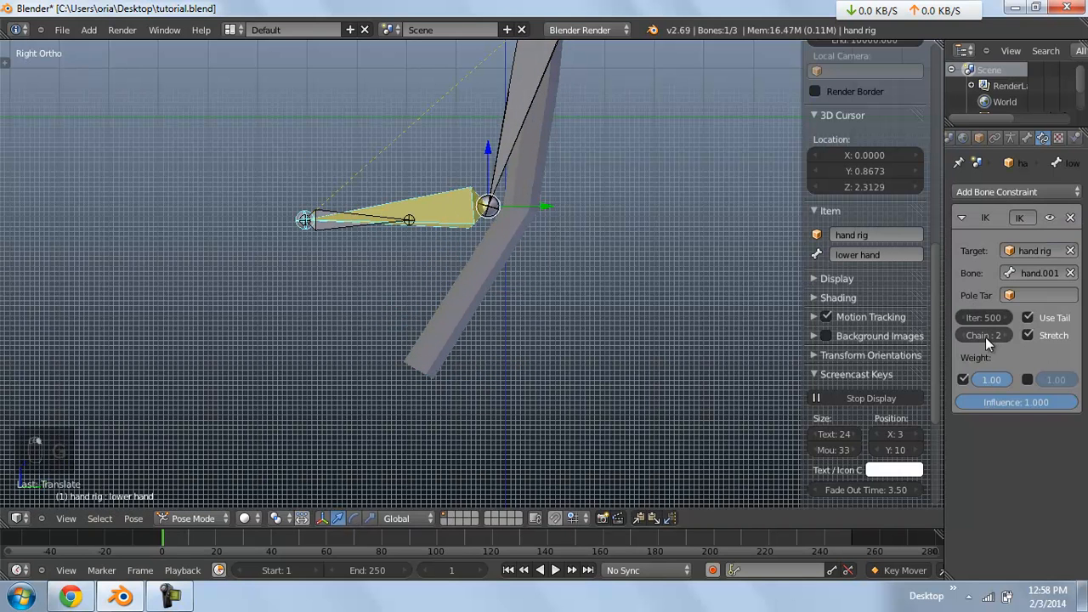
pyautogui.click(959, 336)
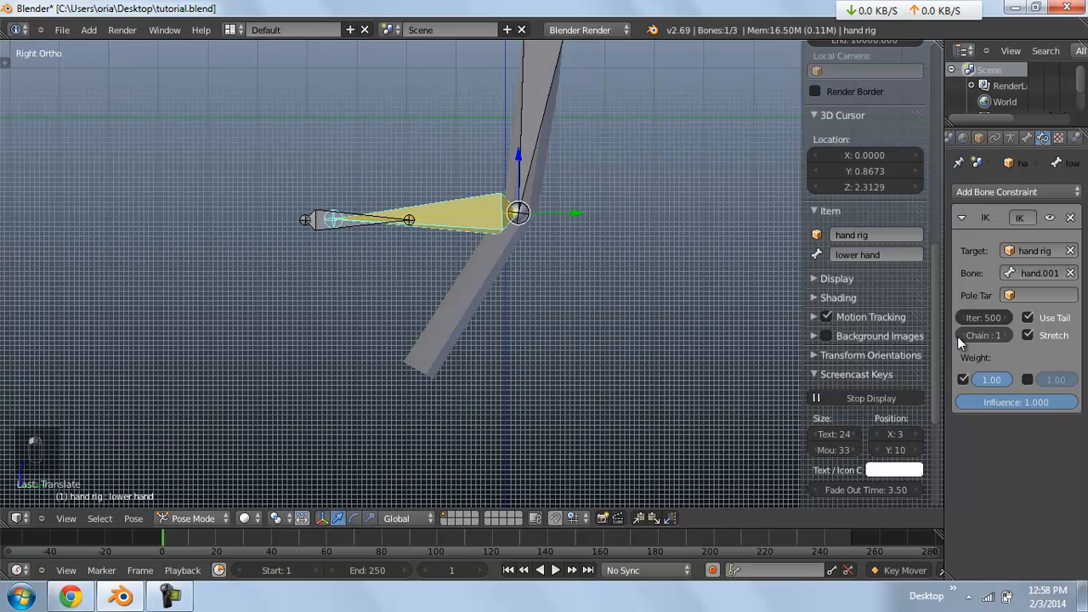
pyautogui.rightClick(382, 219)
pyautogui.hotkey('alt', 'g')
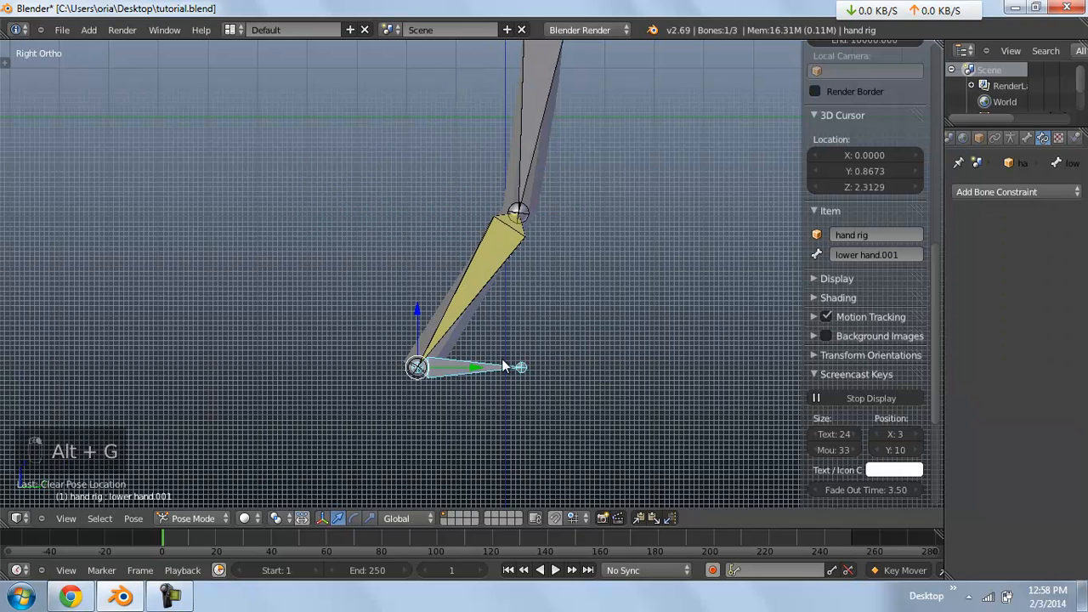
pyautogui.press('g')
pyautogui.click(403, 243)
# Set the lower hand's IK chain length back to 2 and move the control bone around to test it
pyautogui.rightClick(475, 245)
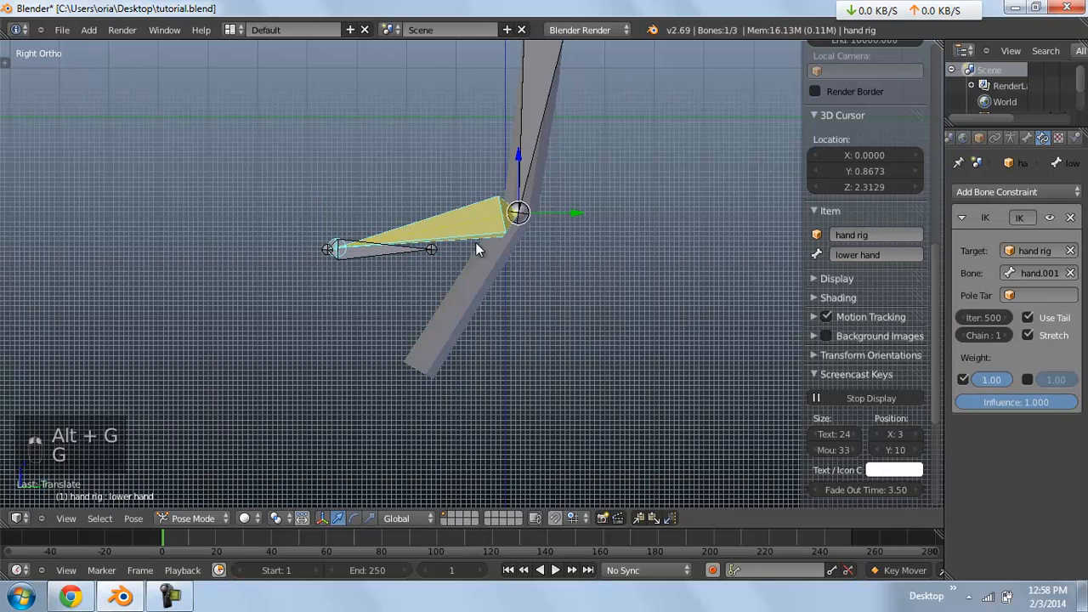
pyautogui.click(1008, 336)
pyautogui.scroll(-2, 476, 264)
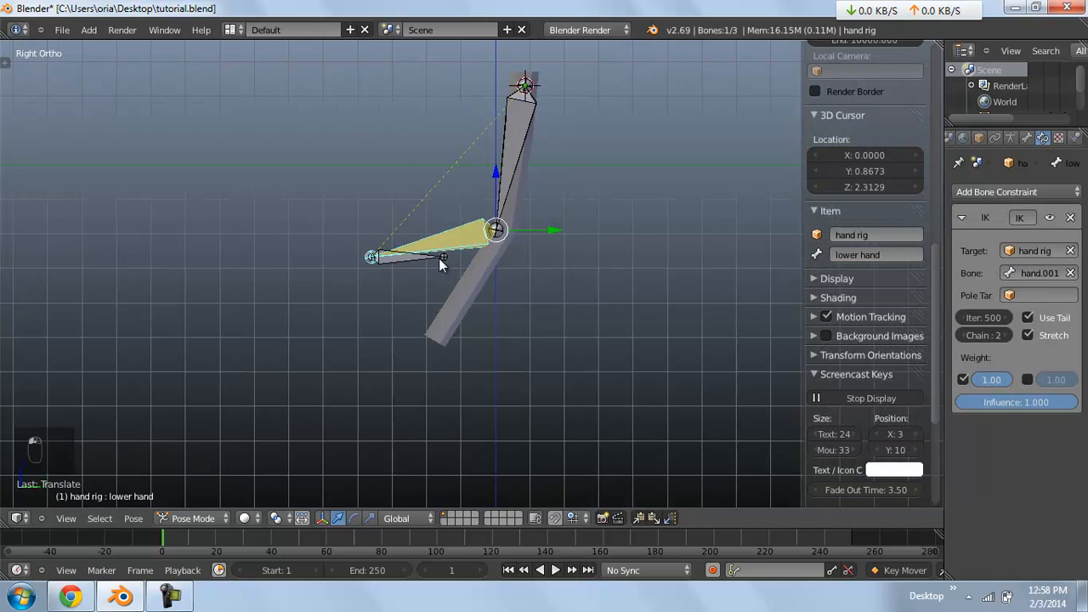
pyautogui.rightClick(439, 259)
pyautogui.press('g')
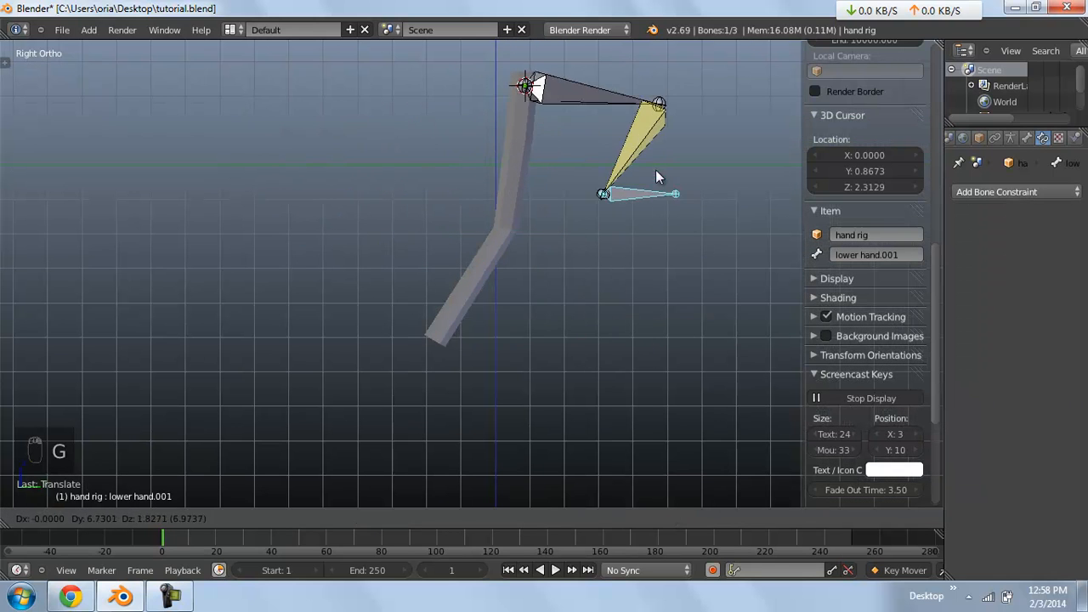
pyautogui.click(537, 303)
# Clear the pose rotation and location of all the rig's bones, and select the lower hand bone
pyautogui.press('a')
pyautogui.press('a')
pyautogui.press('a')
pyautogui.hotkey('alt', 'r')
pyautogui.hotkey('alt', 'g')
pyautogui.hotkey('alt', 'g')
pyautogui.hotkey('alt', 'g')
pyautogui.hotkey('alt', 'g')
pyautogui.hotkey('alt', 'g')
pyautogui.scroll(2, 489, 287)
pyautogui.rightClick(477, 280)
pyautogui.scroll(1, 408, 388)
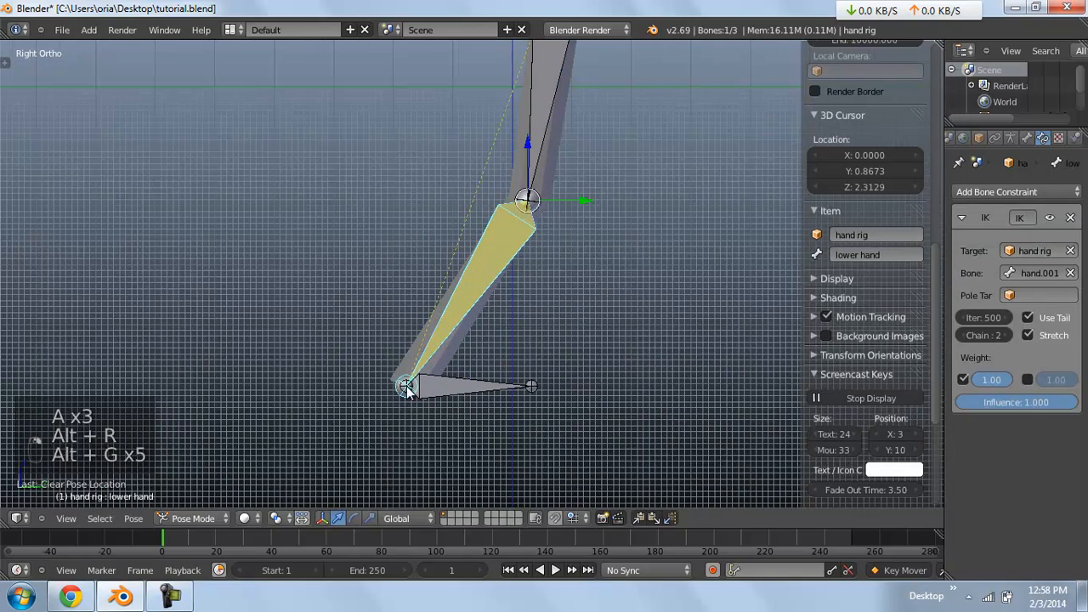
# In Edit Mode, extrude a hand bone about 1.5 units long from the wrist end of the lower hand bone, roughly continuing its direction
pyautogui.press('Tab')
pyautogui.keyDown('shift'); pyautogui.moveTo(413, 385); pyautogui.dragTo(498, 304, button='middle'); pyautogui.keyUp('shift')
pyautogui.press('a')
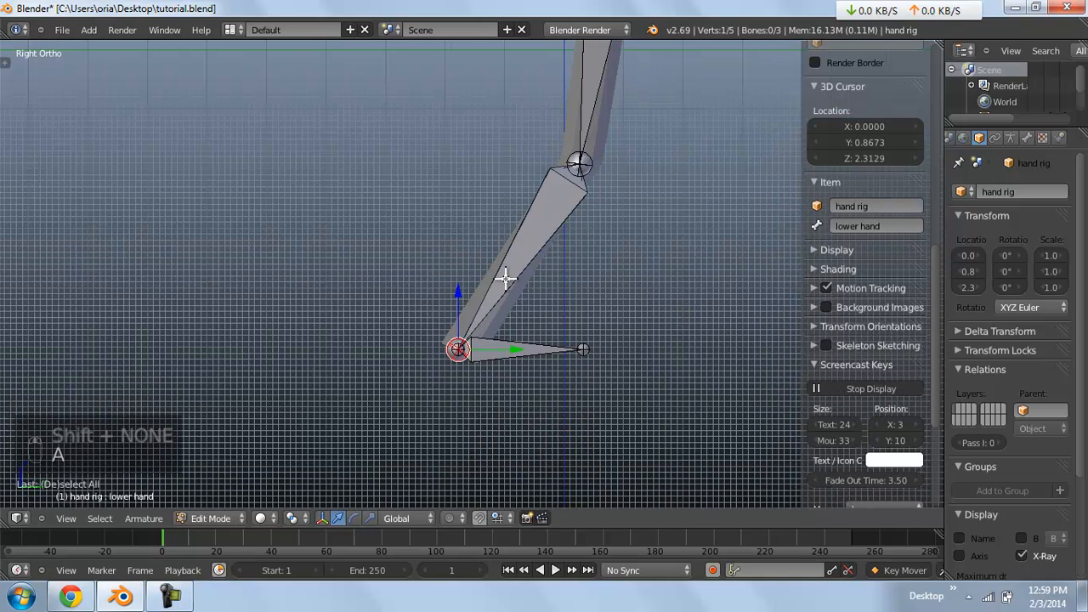
pyautogui.press('e')
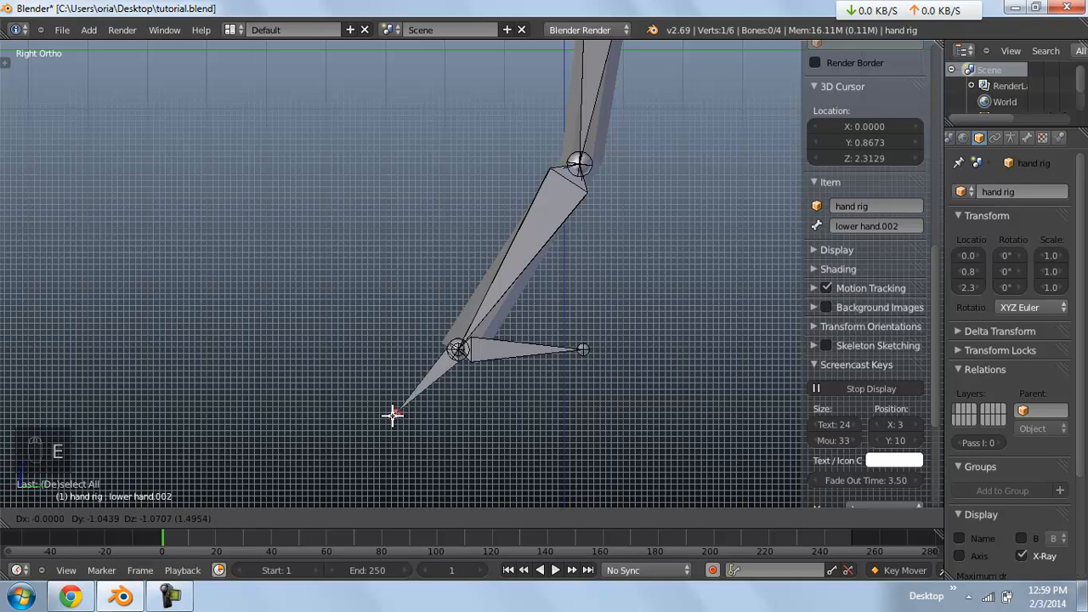
pyautogui.click(392, 414)
# Fine-tune the tip of the extruded hand bone in the front and right views, and return to Pose Mode
pyautogui.press('KP_1')
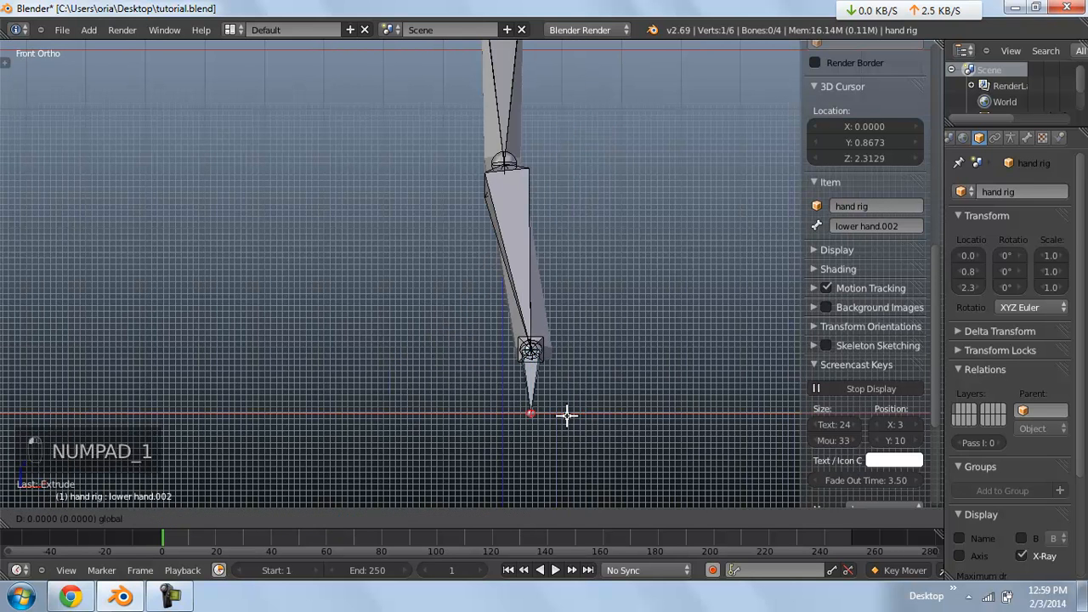
pyautogui.click(568, 415)
pyautogui.press('KP_3')
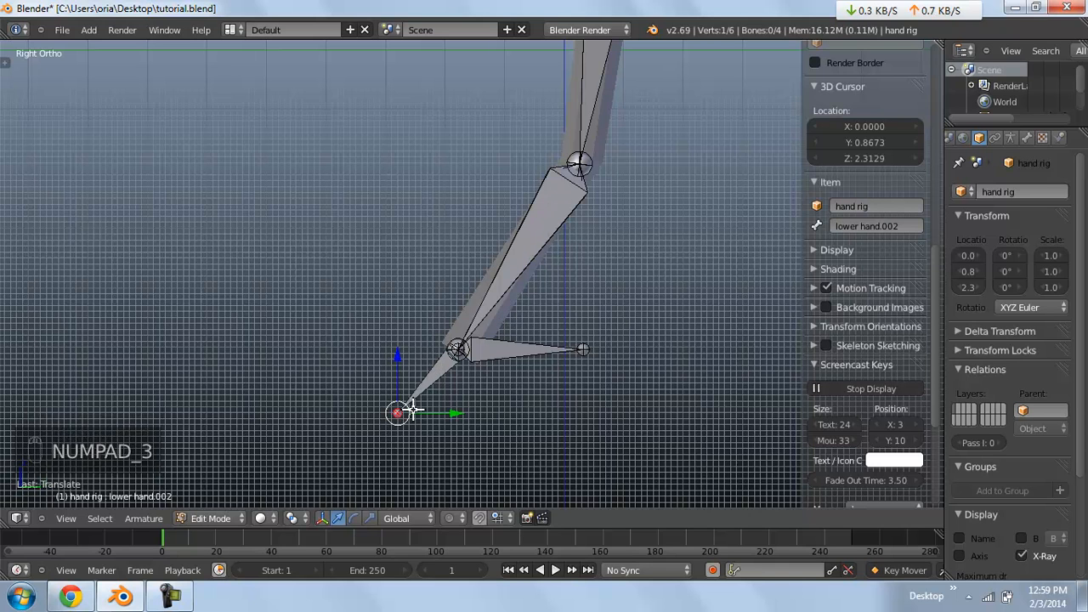
pyautogui.press('g')
pyautogui.press('Tab')
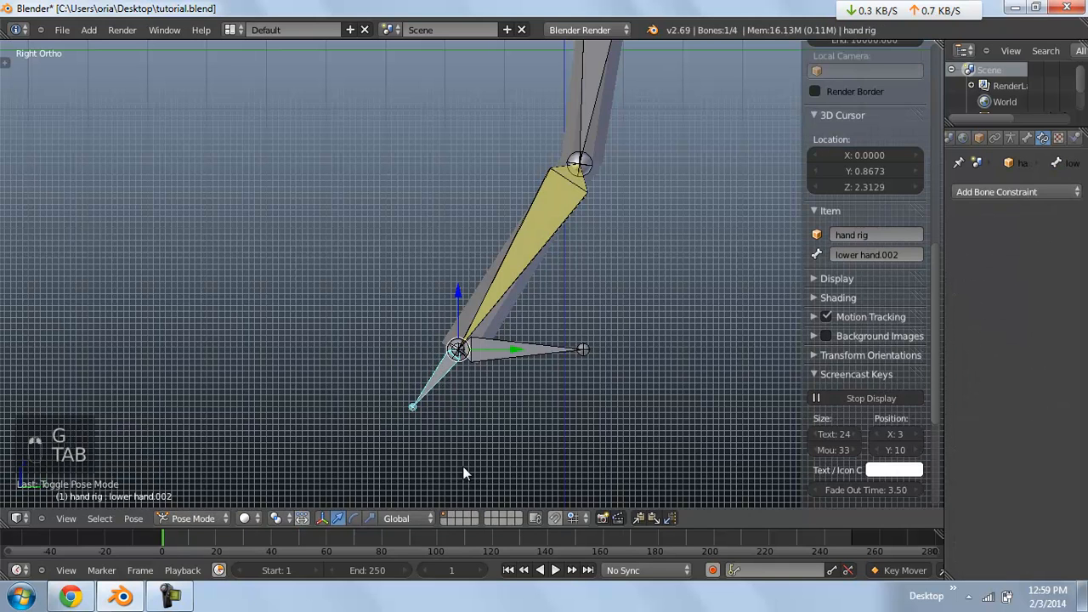
# Test the pose by rotating the new hand bone and moving the horizontal control bone, without keeping the transforms
pyautogui.press('r')
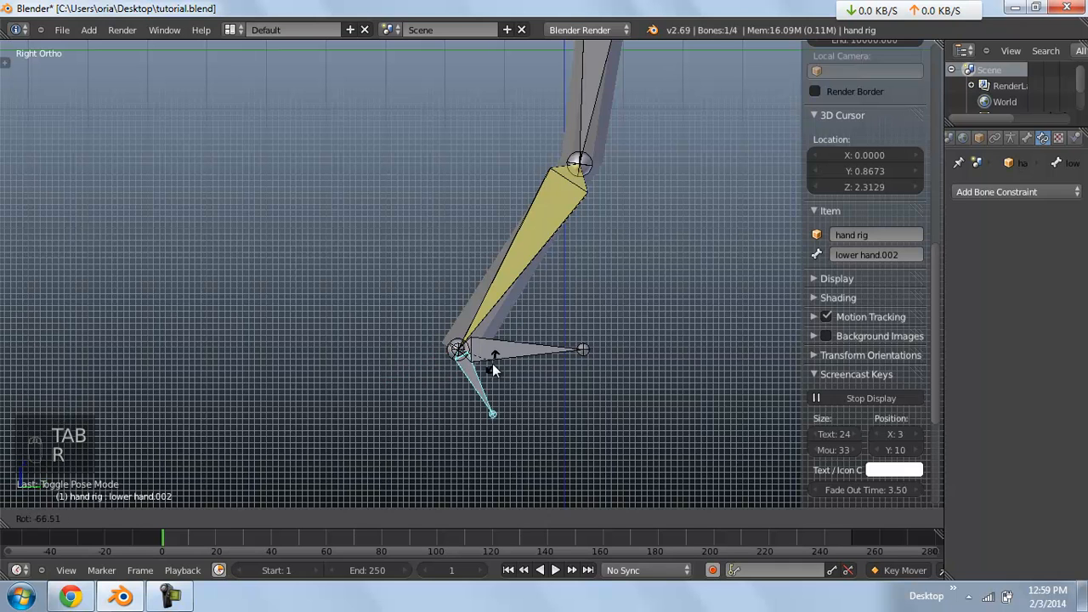
pyautogui.click(407, 374)
pyautogui.rightClick(507, 351)
pyautogui.press('g')
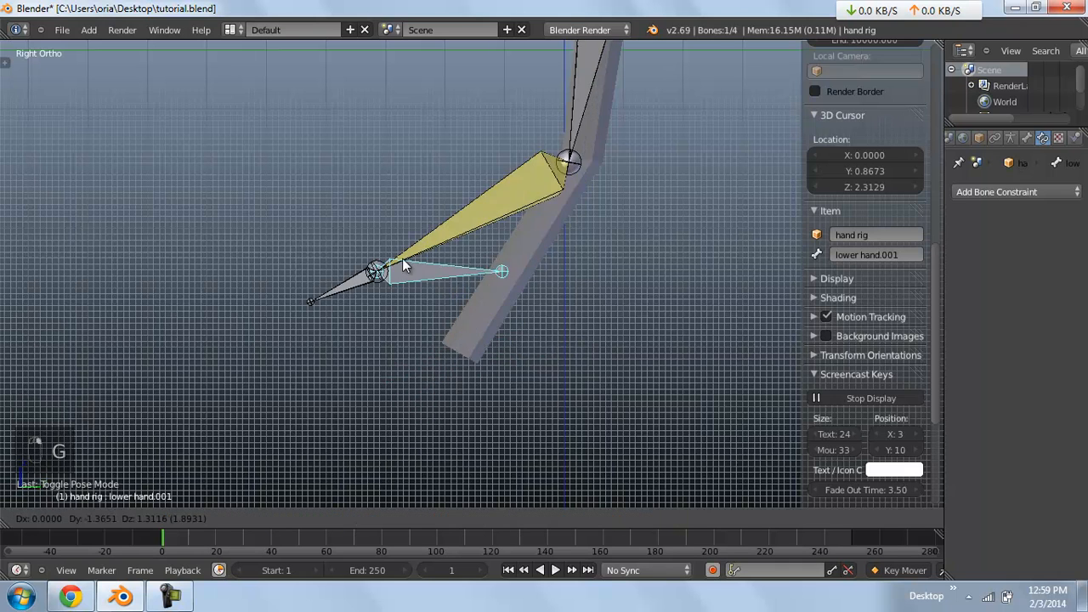
pyautogui.click(503, 352)
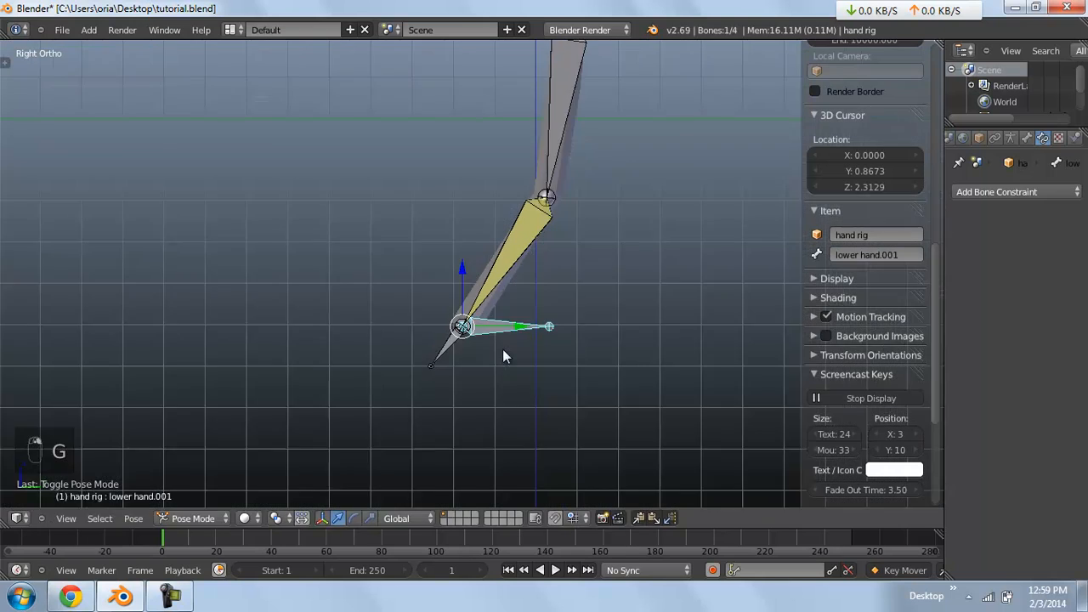
# Try rotating the horizontal control bone and the small hand bone separately, cancelling each rotation
pyautogui.scroll(2, 503, 355)
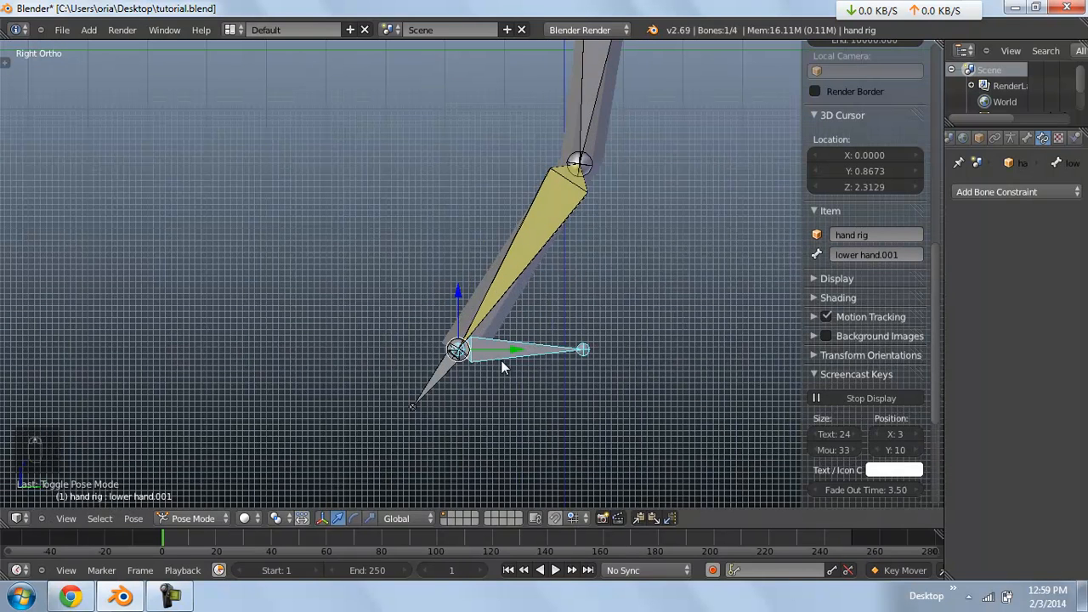
pyautogui.rightClick(438, 380)
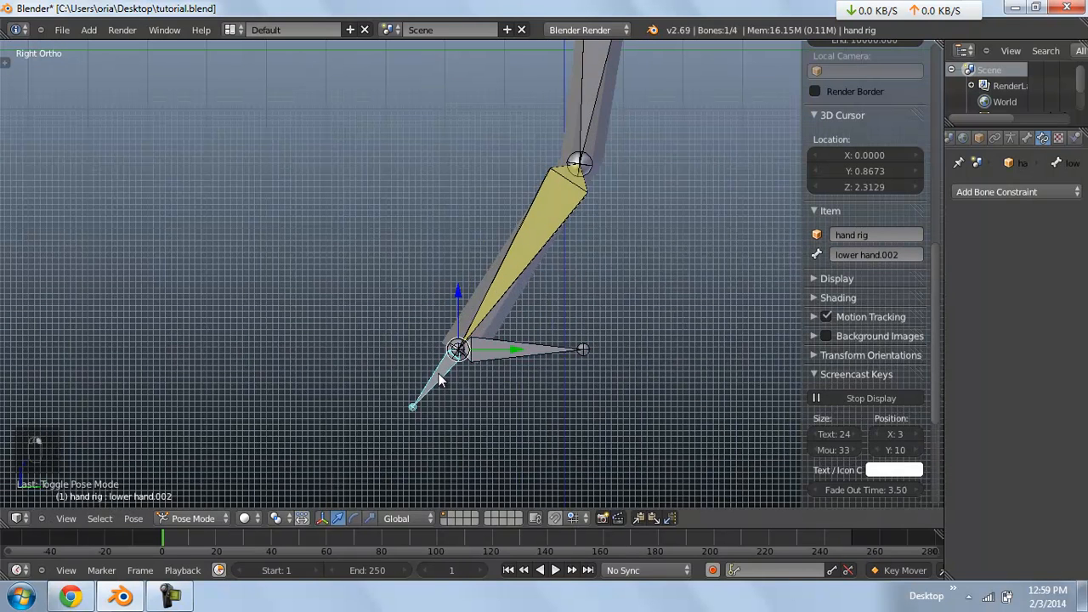
pyautogui.rightClick(503, 355)
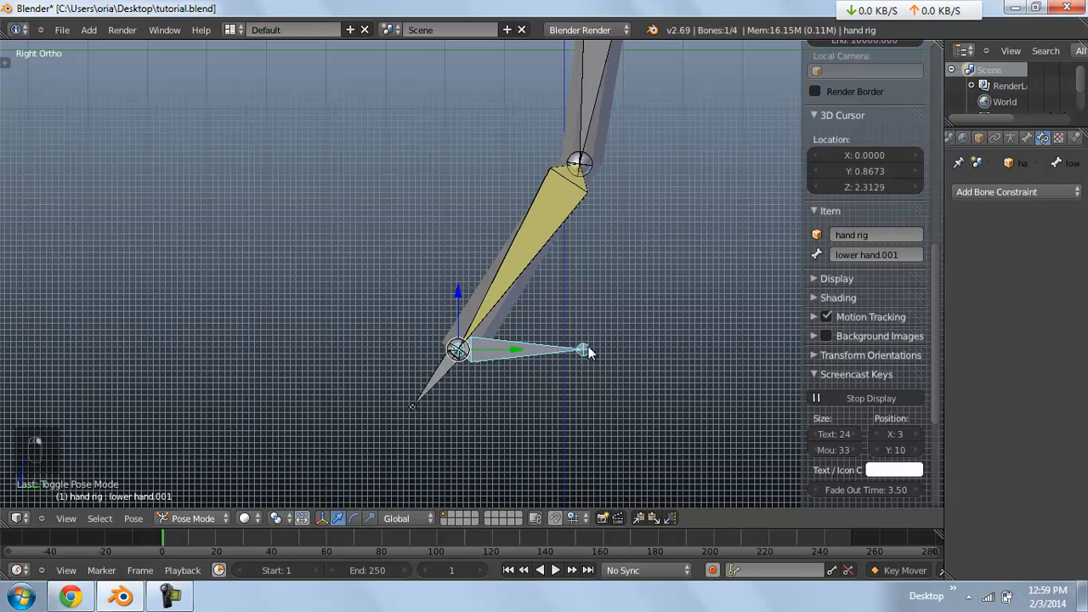
pyautogui.press('r')
pyautogui.rightClick(450, 385)
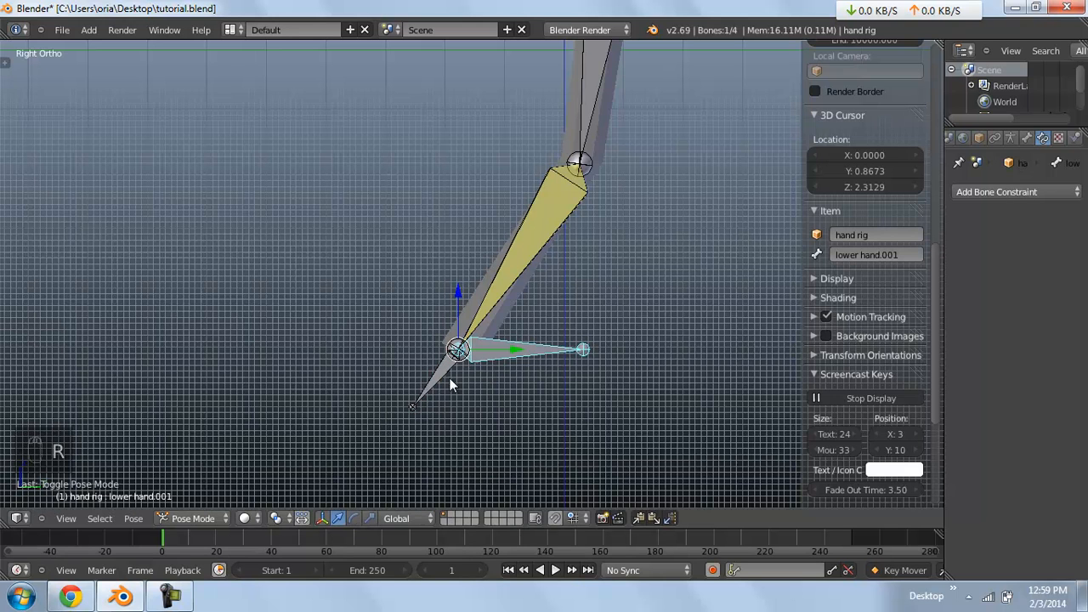
pyautogui.rightClick(446, 375)
pyautogui.press('r')
pyautogui.rightClick(546, 349)
# Add a Child Of constraint to the small hand bone targeting the horizontal control bone, and set its inverse
pyautogui.rightClick(551, 352)
pyautogui.scroll(1, 557, 355)
pyautogui.keyDown('shift'); pyautogui.moveTo(561, 358); pyautogui.dragTo(551, 323, button='middle'); pyautogui.keyUp('shift')
pyautogui.keyDown('shift'); pyautogui.rightClick(435, 370); pyautogui.keyUp('shift')
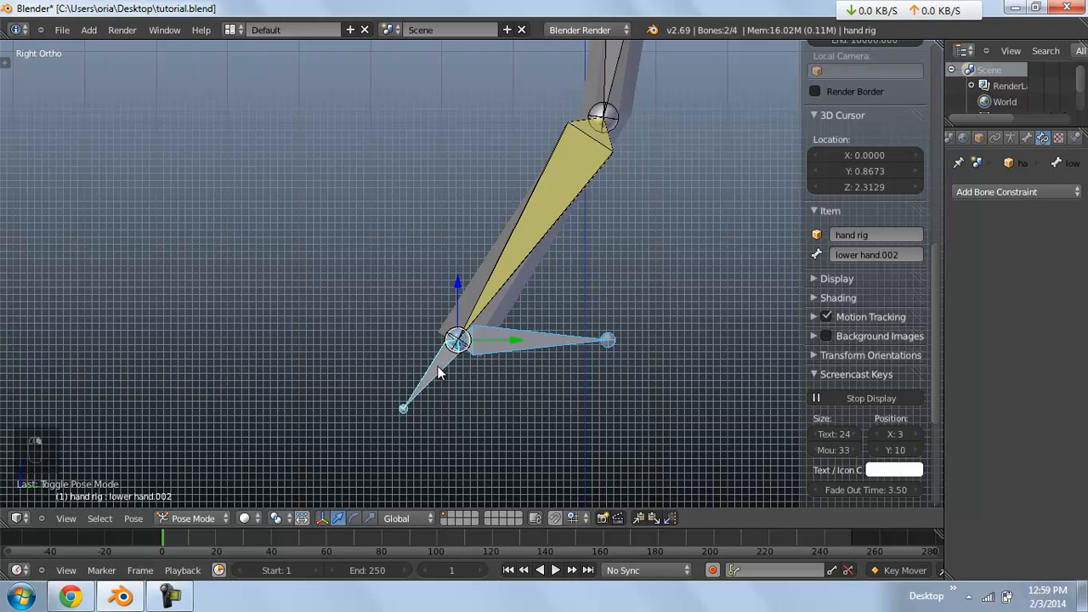
pyautogui.hotkey('ctrl', 'shift', 'c')
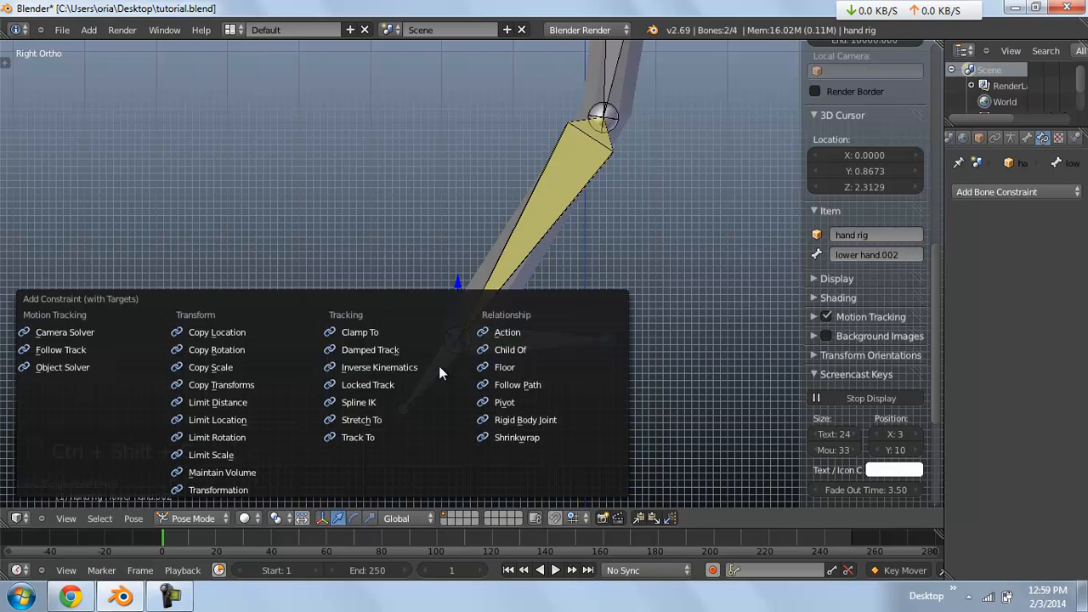
pyautogui.click(509, 350)
pyautogui.click(984, 370)
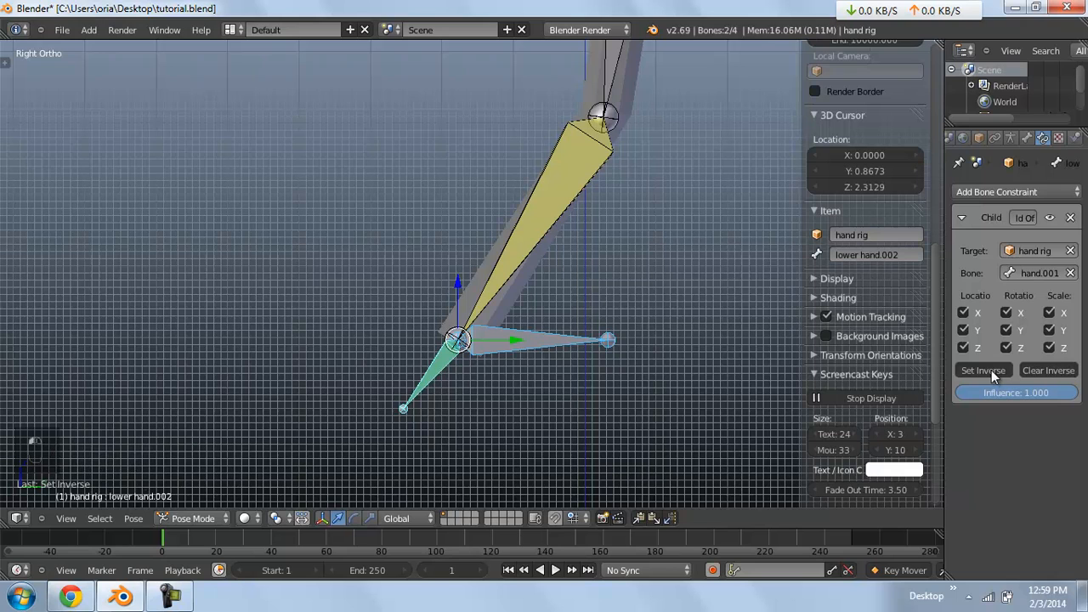
# Test the Child Of constraint by moving the control bone upward and rotating it in the right and front views
pyautogui.rightClick(563, 338)
pyautogui.scroll(-2, 563, 338)
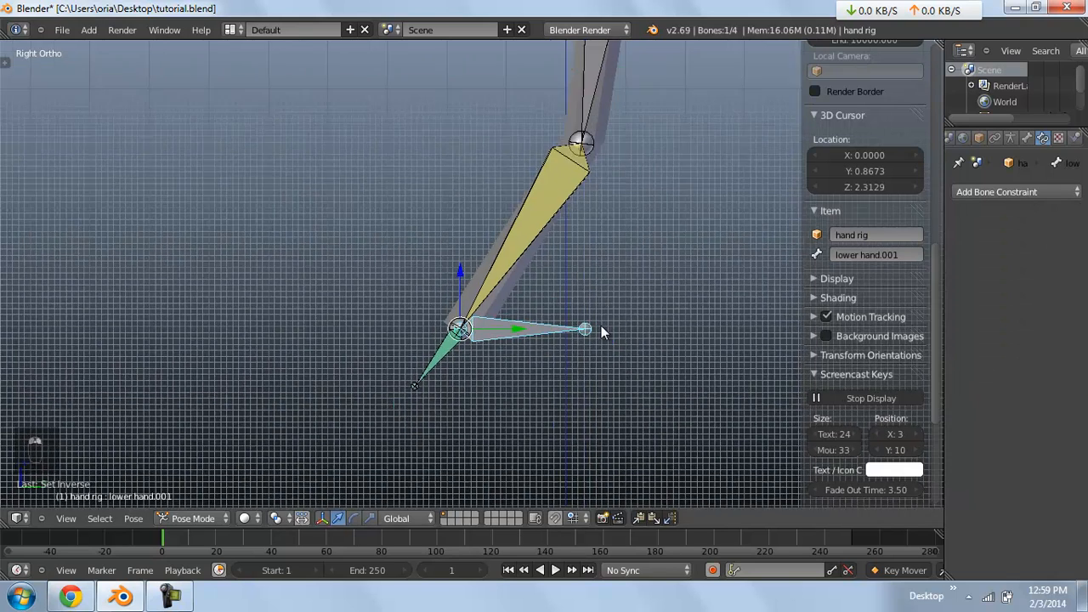
pyautogui.press('r')
pyautogui.press('g')
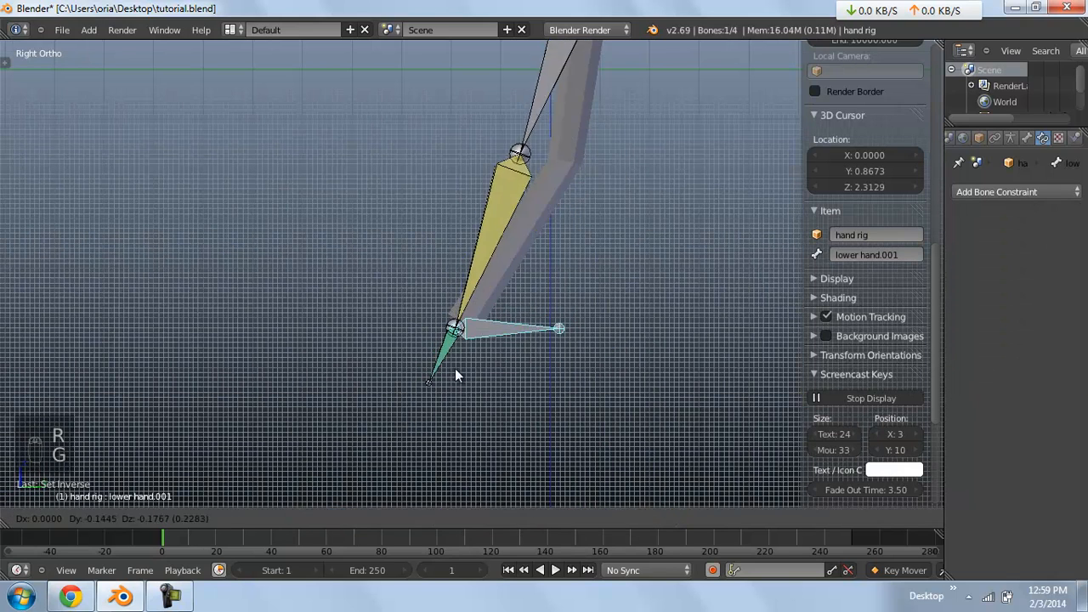
pyautogui.click(608, 307)
pyautogui.press('KP_1')
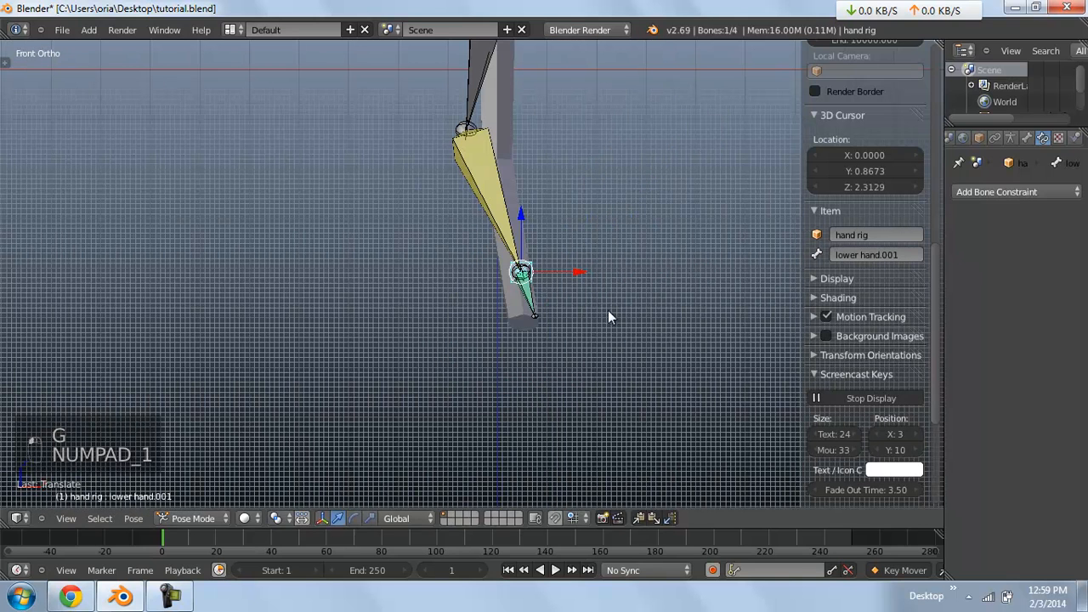
pyautogui.press('r')
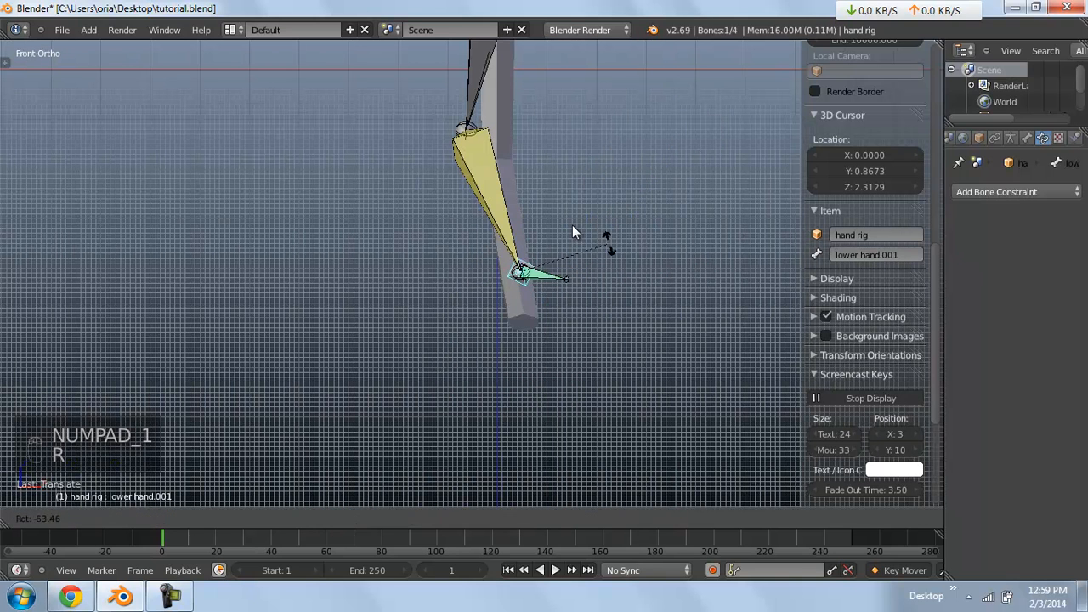
pyautogui.rightClick(571, 236)
# Clear the pose rotation and location of all bones and go back to the right view
pyautogui.press('a')
pyautogui.press('a')
pyautogui.press('a')
pyautogui.hotkey('alt', 'r')
pyautogui.hotkey('alt', 'g')
pyautogui.press('KP_3')
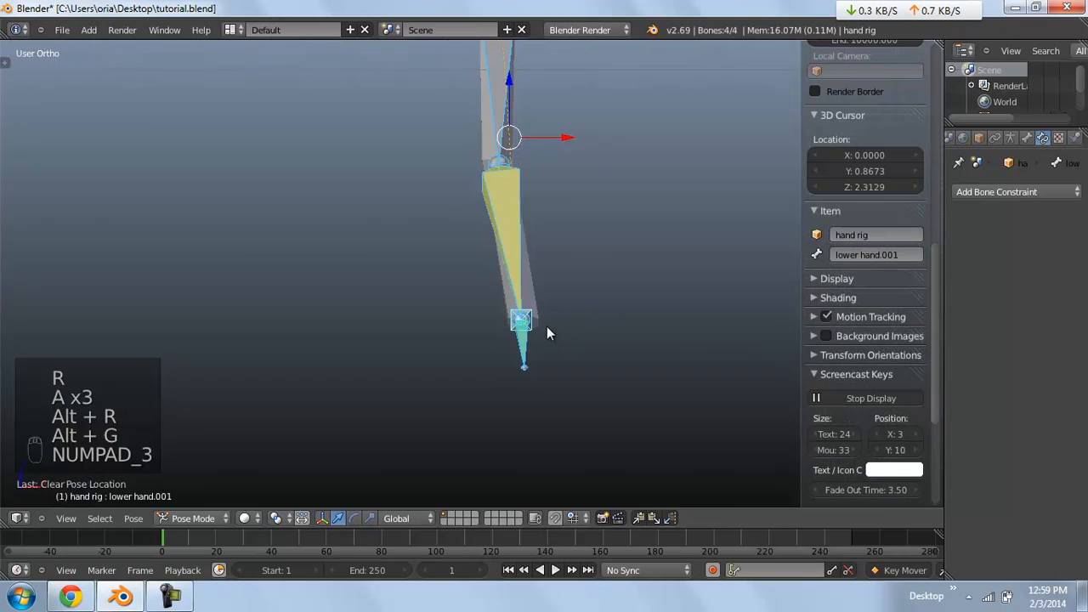
# Turn off Inherit Rotation for the small hand bone at the wrist
pyautogui.scroll(1, 543, 337)
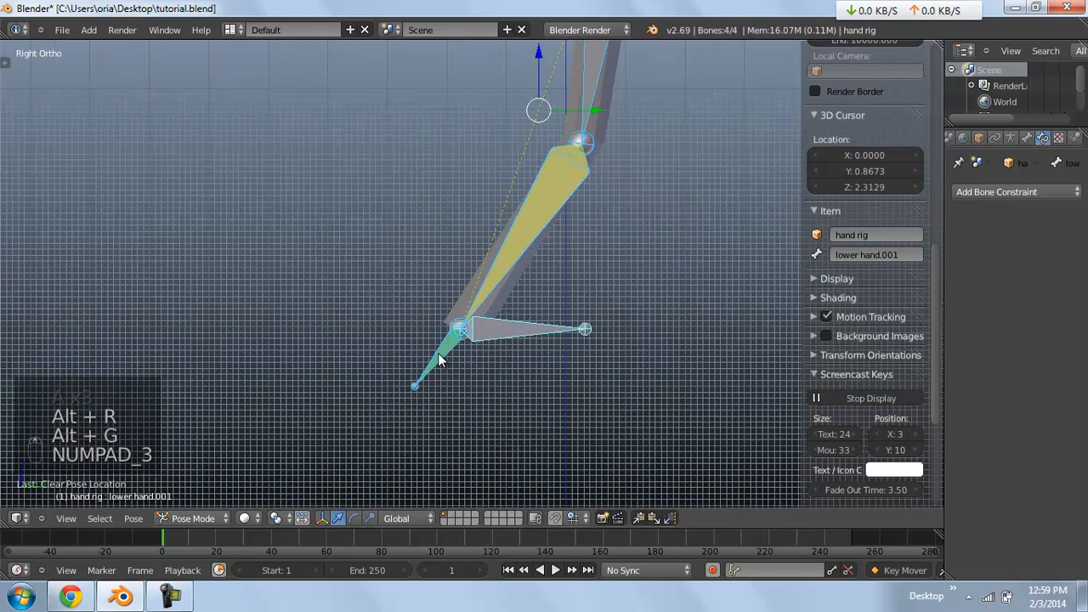
pyautogui.rightClick(441, 362)
pyautogui.rightClick(517, 329)
pyautogui.scroll(-2, 420, 353)
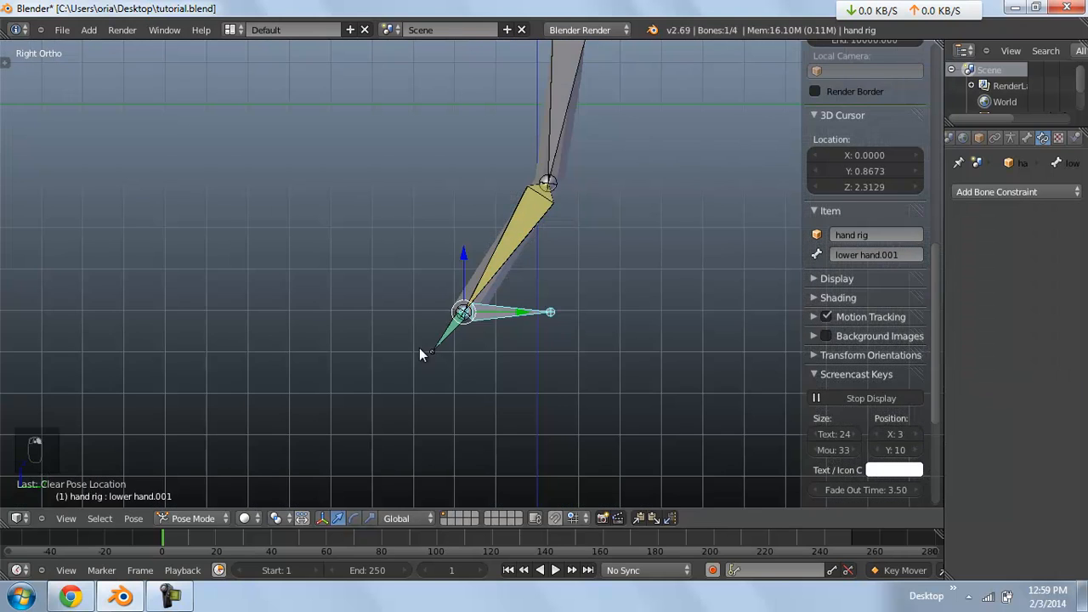
pyautogui.rightClick(460, 330)
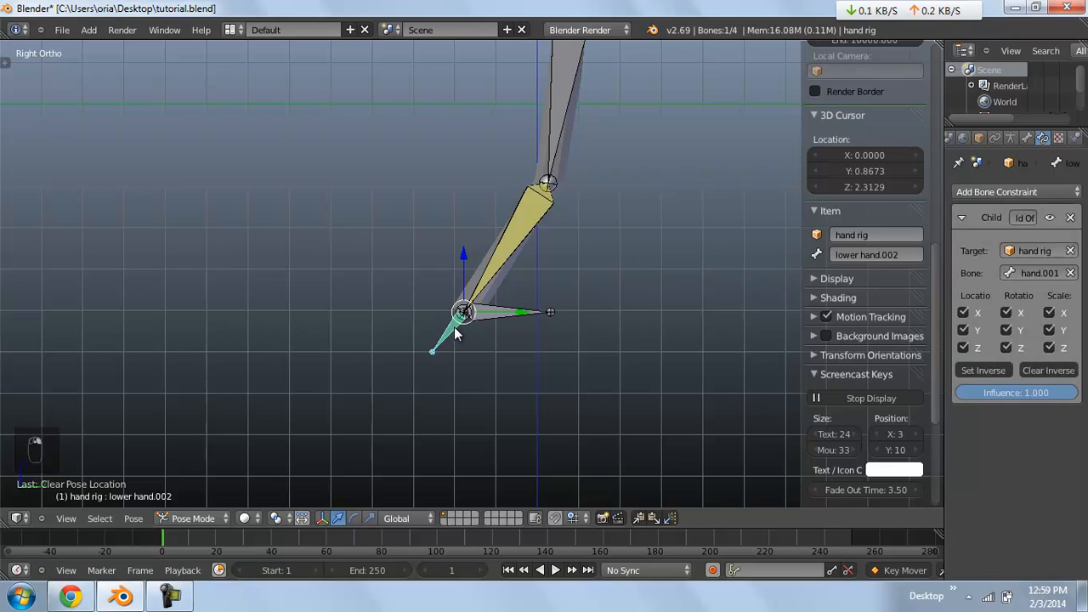
pyautogui.click(1028, 138)
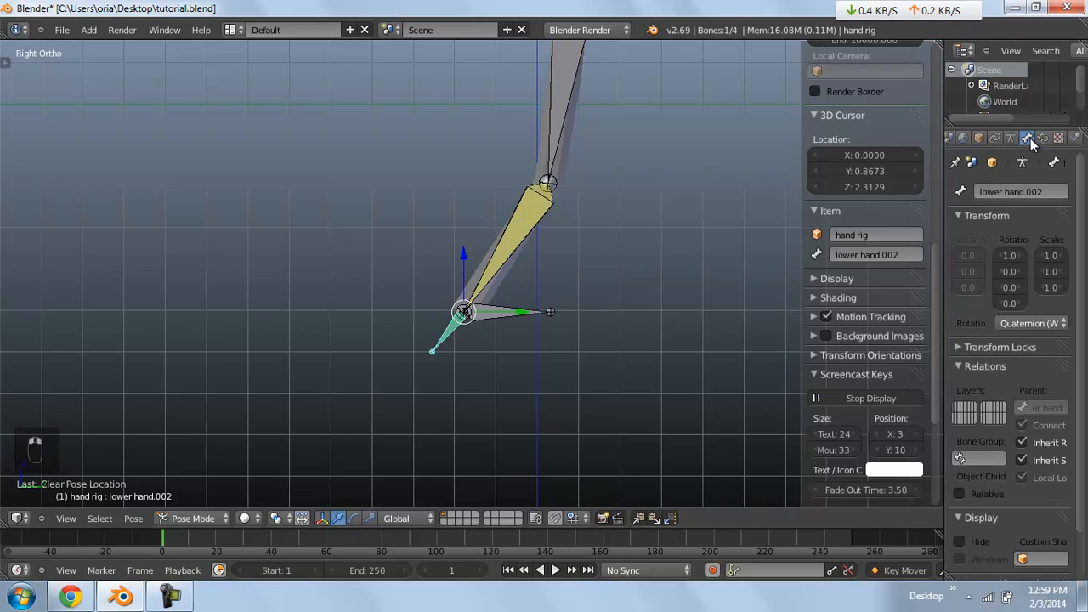
pyautogui.click(1022, 442)
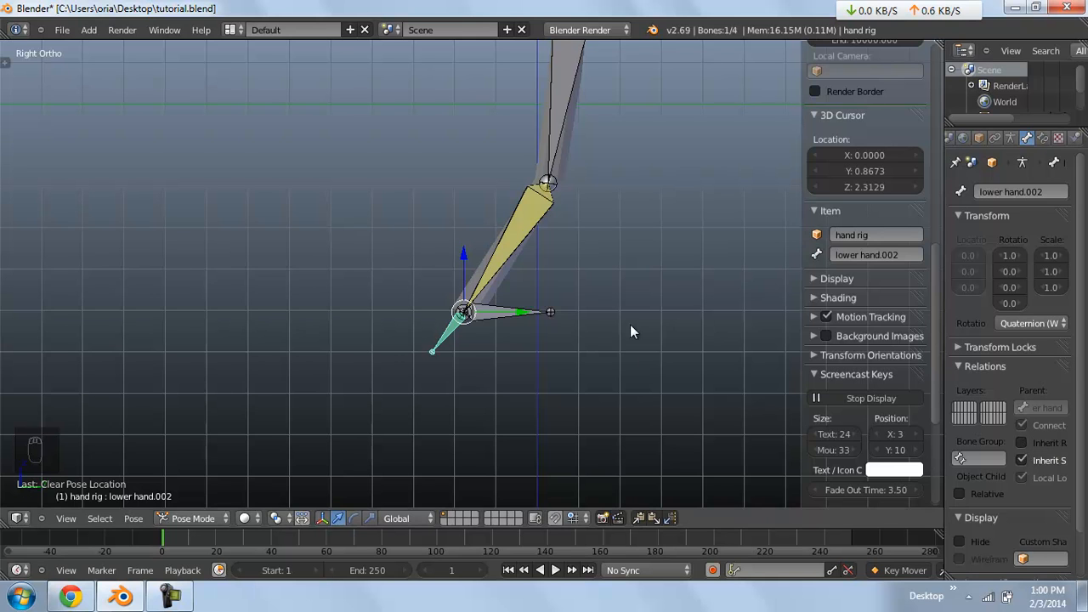
# Move the control bone up and rotate it in the right view to test the hand bone's independent rotation
pyautogui.rightClick(539, 318)
pyautogui.press('r')
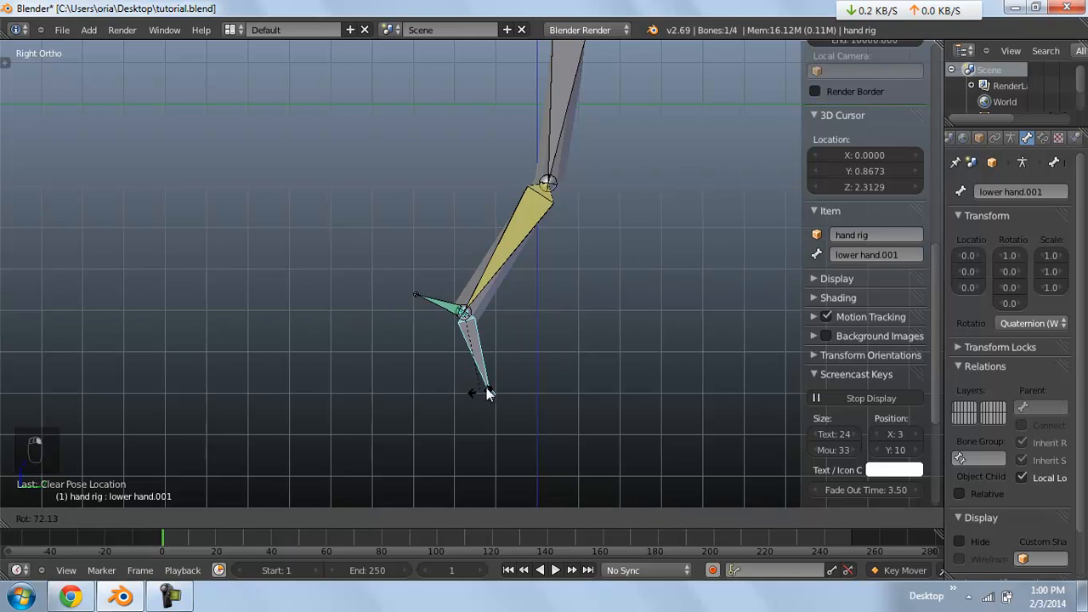
pyautogui.rightClick(486, 391)
pyautogui.press('g')
pyautogui.click(464, 213)
pyautogui.keyDown('shift'); pyautogui.moveTo(492, 241); pyautogui.dragTo(419, 331, button='middle'); pyautogui.keyUp('shift')
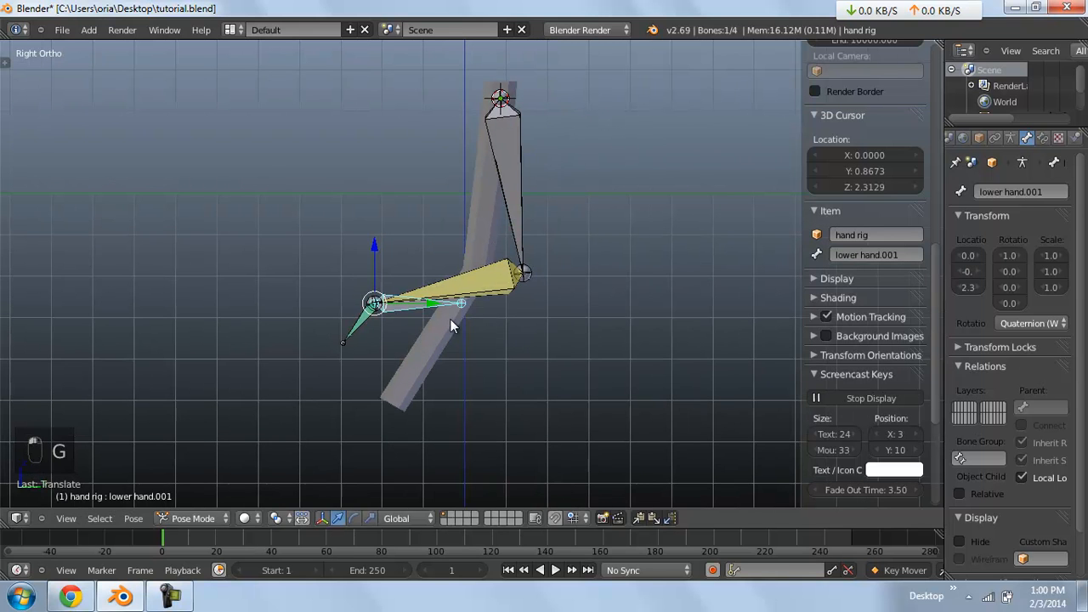
pyautogui.press('r')
pyautogui.click(327, 402)
# Enable the rotation manipulator alongside the translation one and rotate the control bone with it
pyautogui.moveTo(333, 400); pyautogui.dragTo(398, 500, button='middle')
pyautogui.keyDown('shift'); pyautogui.click(354, 517); pyautogui.keyUp('shift')
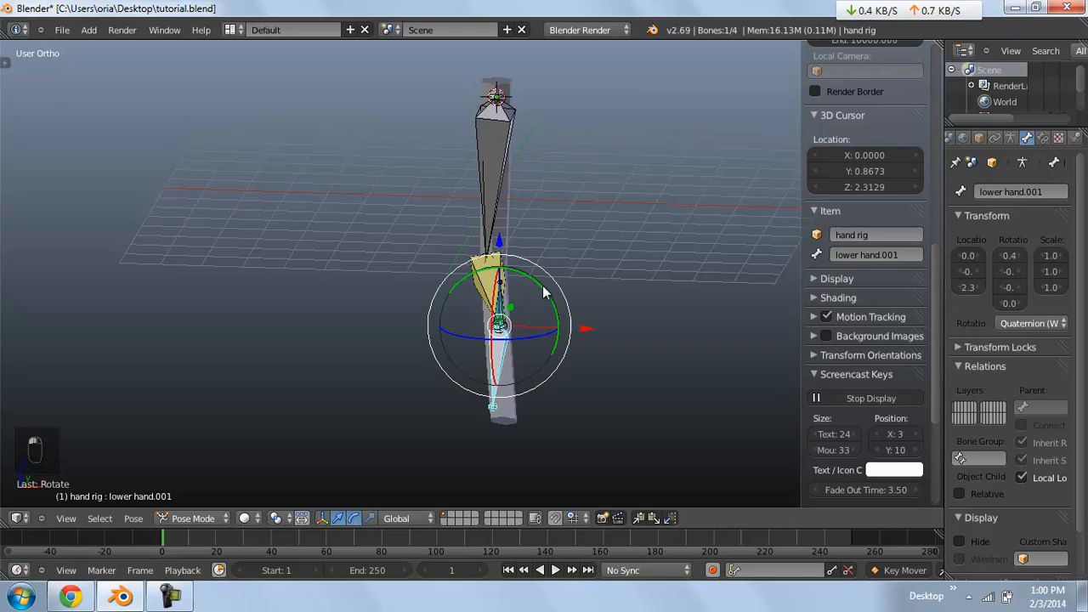
pyautogui.moveTo(532, 285); pyautogui.dragTo(495, 308)
# Reset the pose rotation and location of every bone in the rig and restore the right view
pyautogui.press('a')
pyautogui.press('a')
pyautogui.press('a')
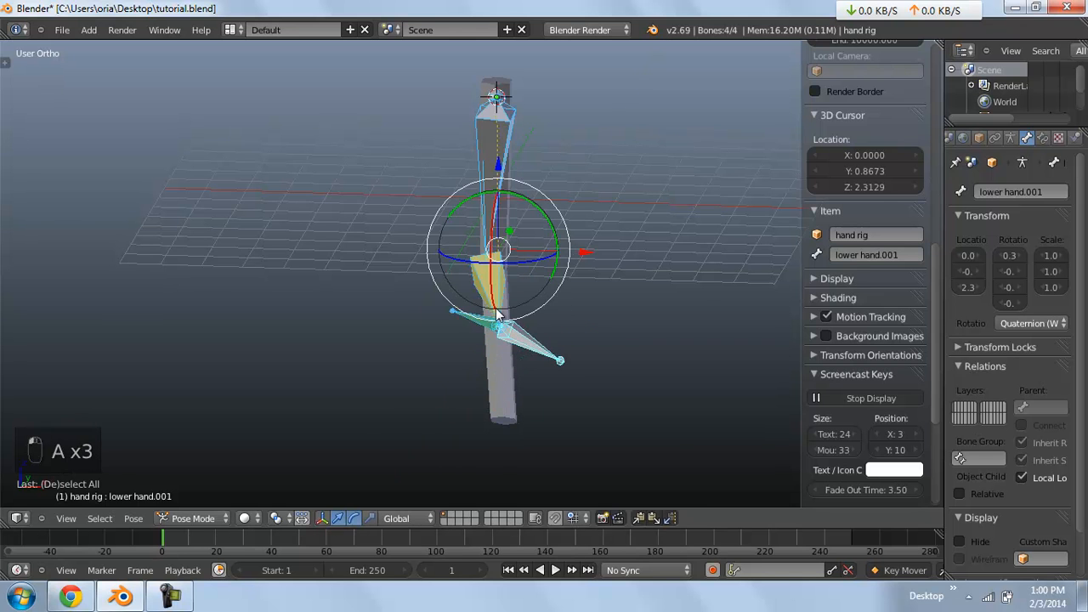
pyautogui.hotkey('alt', 'r')
pyautogui.hotkey('alt', 'g')
pyautogui.press('KP_3')
# Deselect all bones and save the file over tutorial.blend
pyautogui.press('a')
pyautogui.scroll(1, 508, 277)
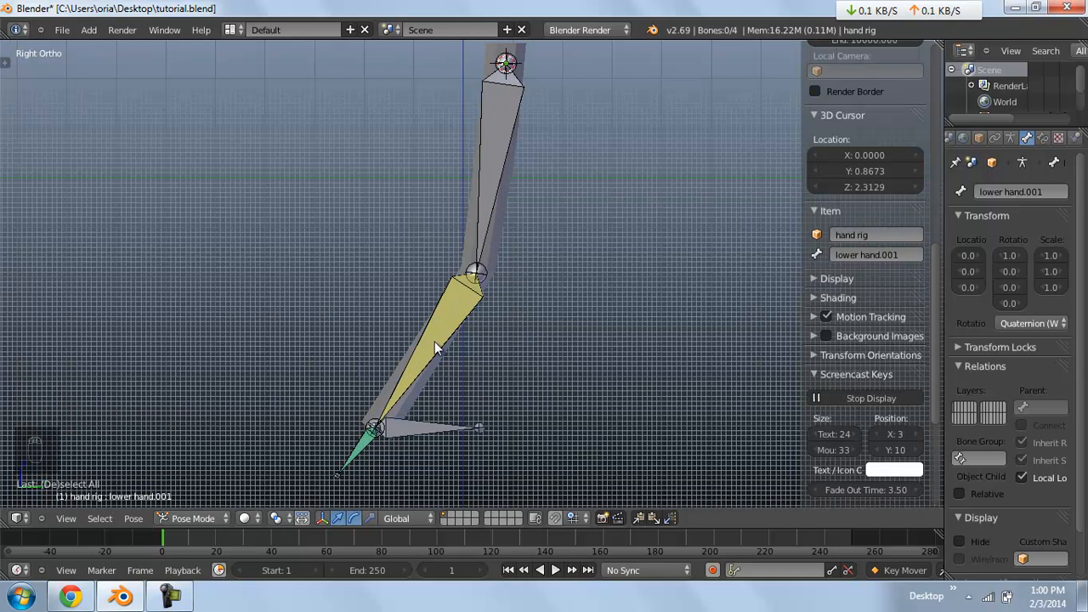
pyautogui.hotkey('ctrl', 's')
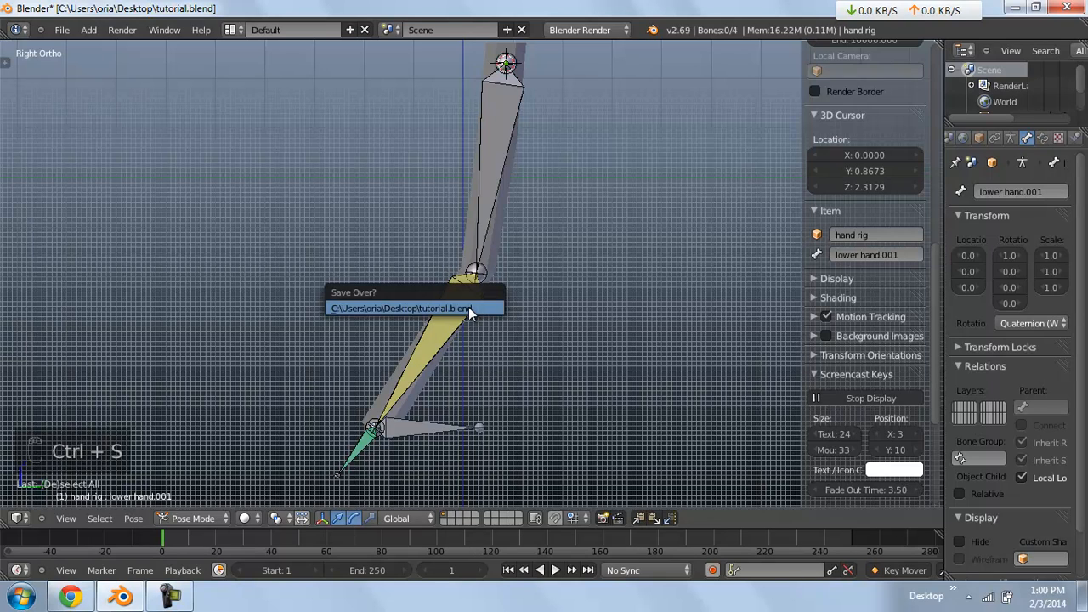
pyautogui.click(469, 307)
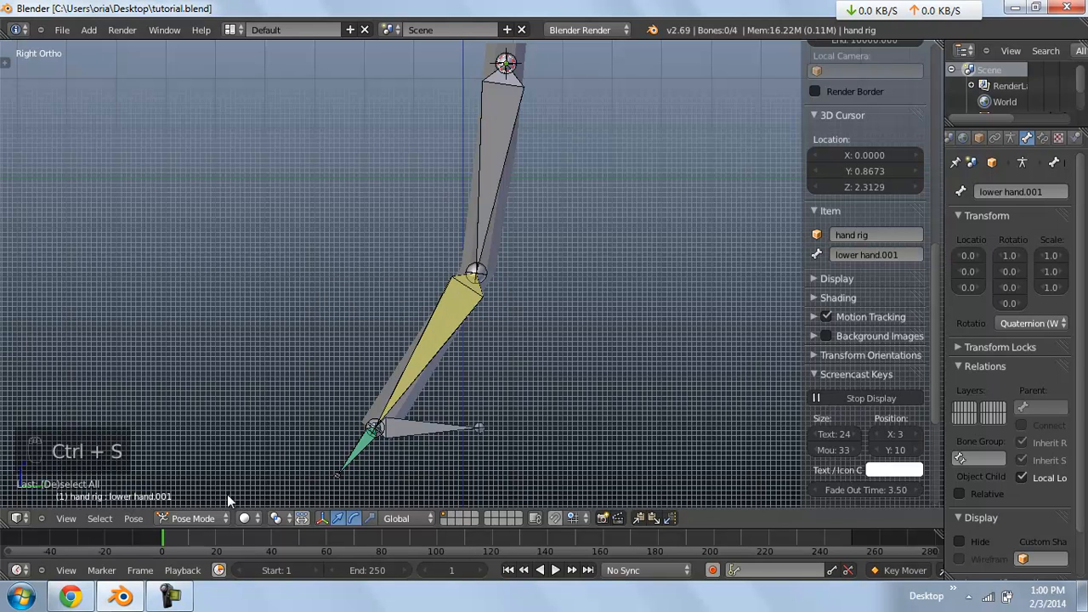
pyautogui.click(186, 593)
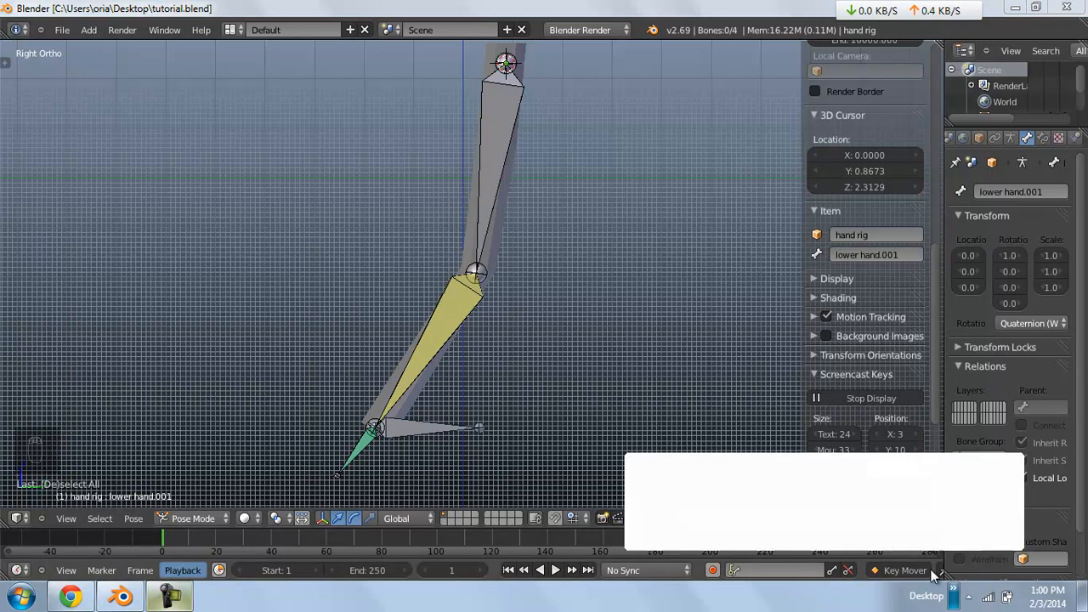
pyautogui.click(1011, 520)
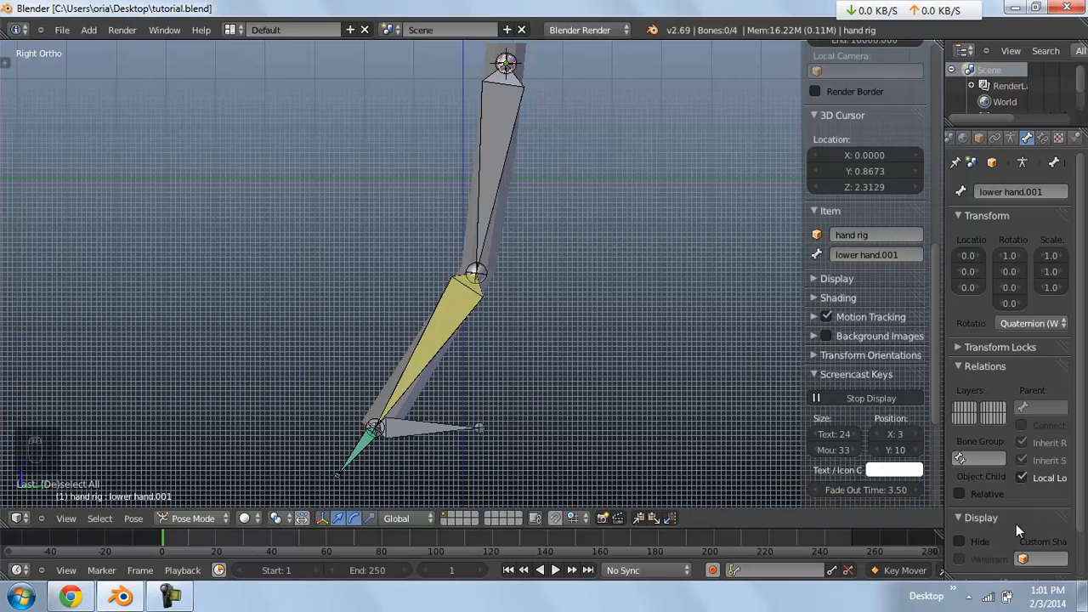
pyautogui.keyDown('shift'); pyautogui.moveTo(489, 133); pyautogui.dragTo(483, 174, button='middle'); pyautogui.keyUp('shift')
pyautogui.scroll(1, 483, 174)
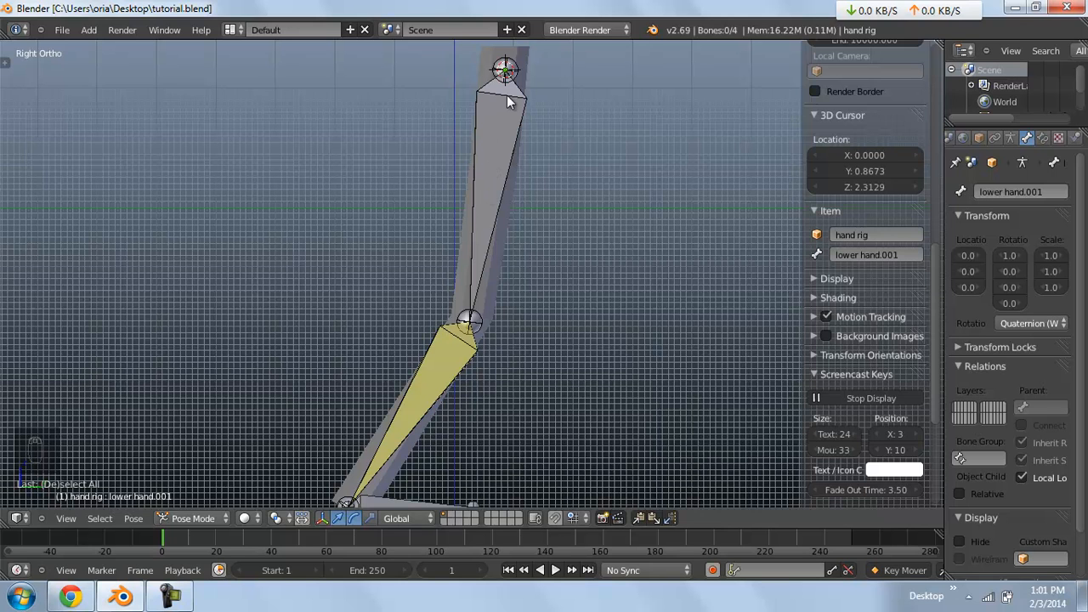
# Add a Bezier curve at the shoulder joint in object mode and scale it up to about 2.5
pyautogui.hotkey('shift', 'a')
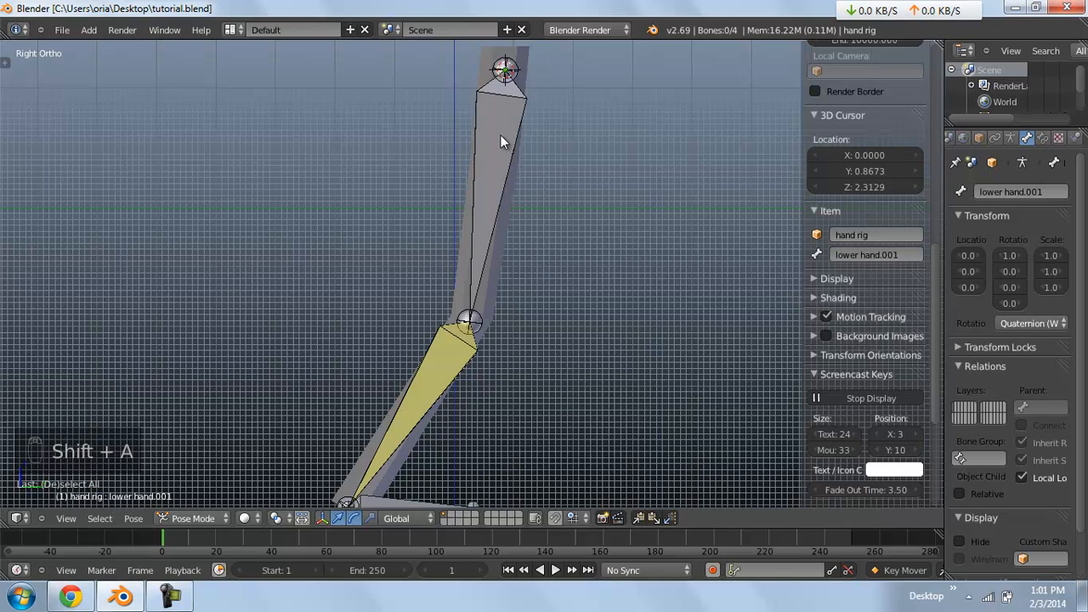
pyautogui.hotkey('shift', 'a')
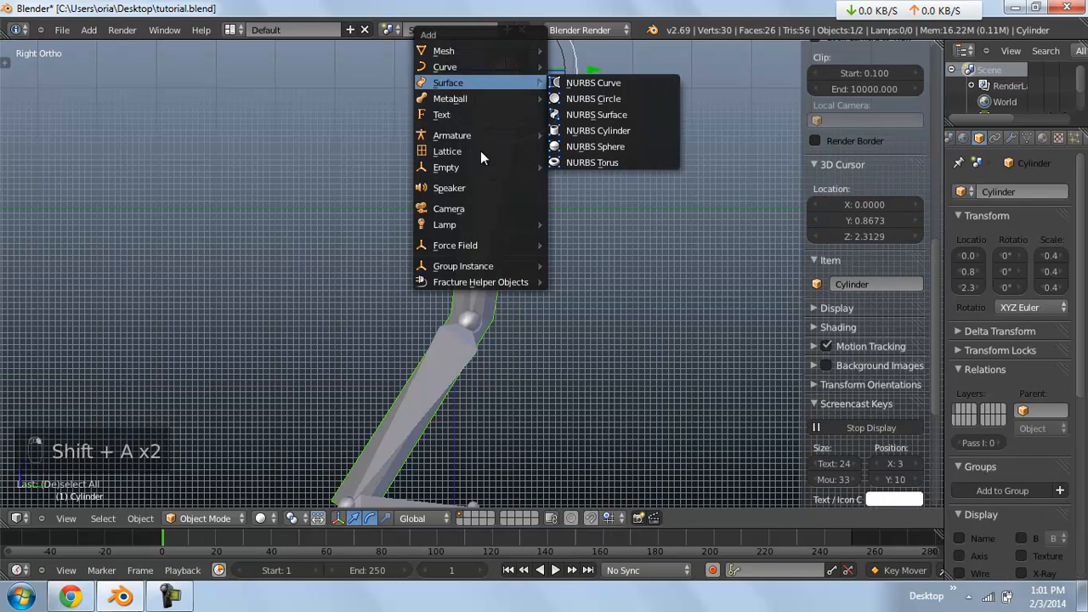
pyautogui.moveTo(480, 70)
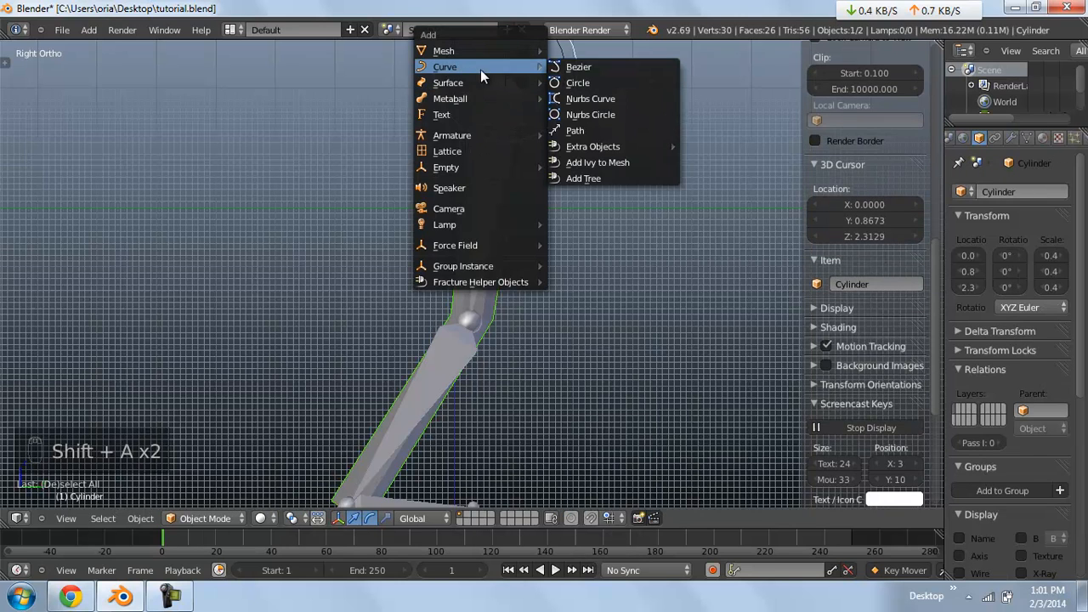
pyautogui.click(589, 68)
pyautogui.moveTo(495, 153); pyautogui.dragTo(512, 238, button='middle')
pyautogui.press('s')
pyautogui.click(589, 188)
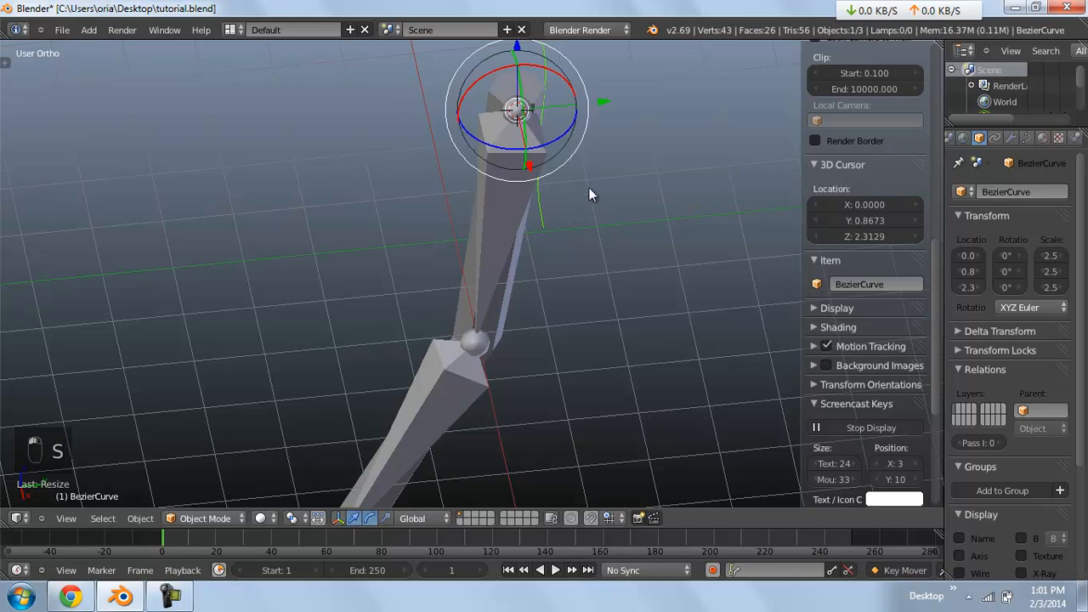
# Enter edit mode on the Bezier curve, select all its control points and set their handle type to Vector
pyautogui.press('Tab')
pyautogui.press('a')
pyautogui.press('a')
pyautogui.press('a')
pyautogui.press('a')
pyautogui.press('v')
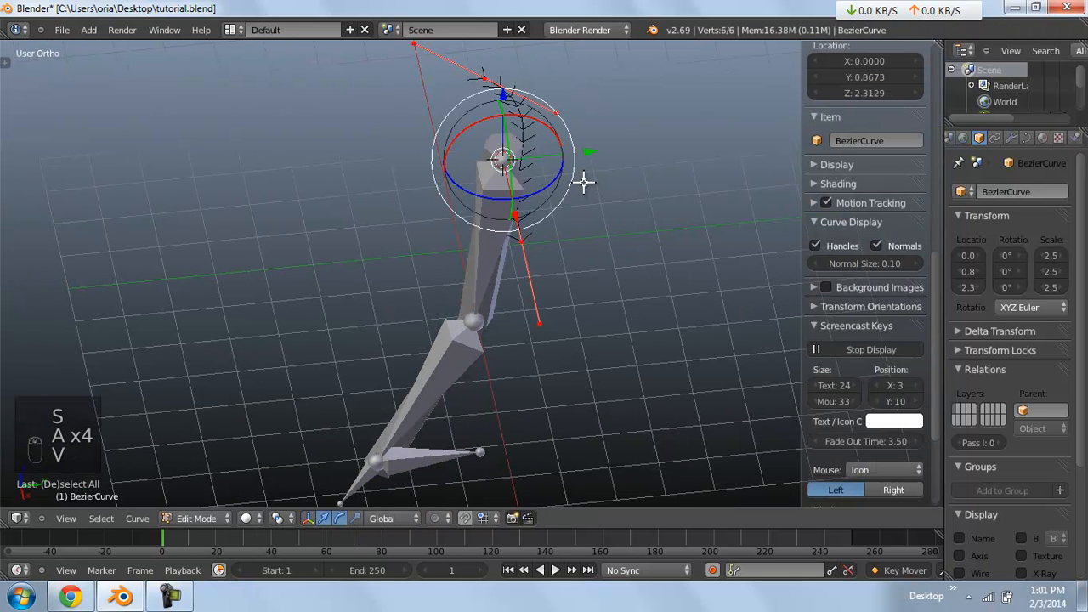
pyautogui.press('v')
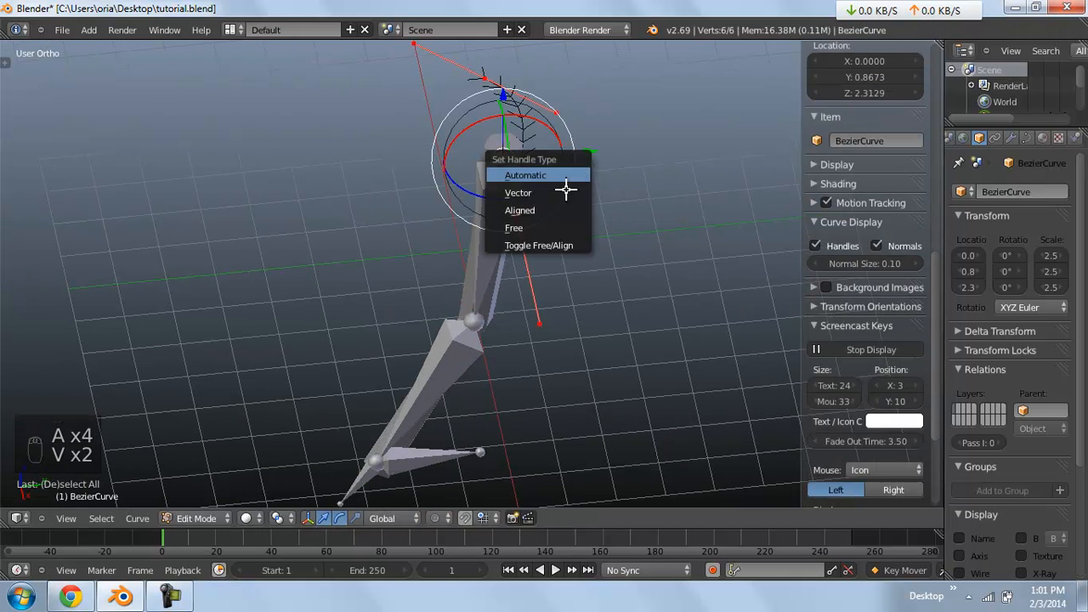
pyautogui.click(562, 190)
# Select the curve's upper control point and snap it to the 3D cursor at the shoulder joint
pyautogui.keyDown('shift'); pyautogui.moveTo(549, 185); pyautogui.dragTo(536, 251, button='middle'); pyautogui.keyUp('shift')
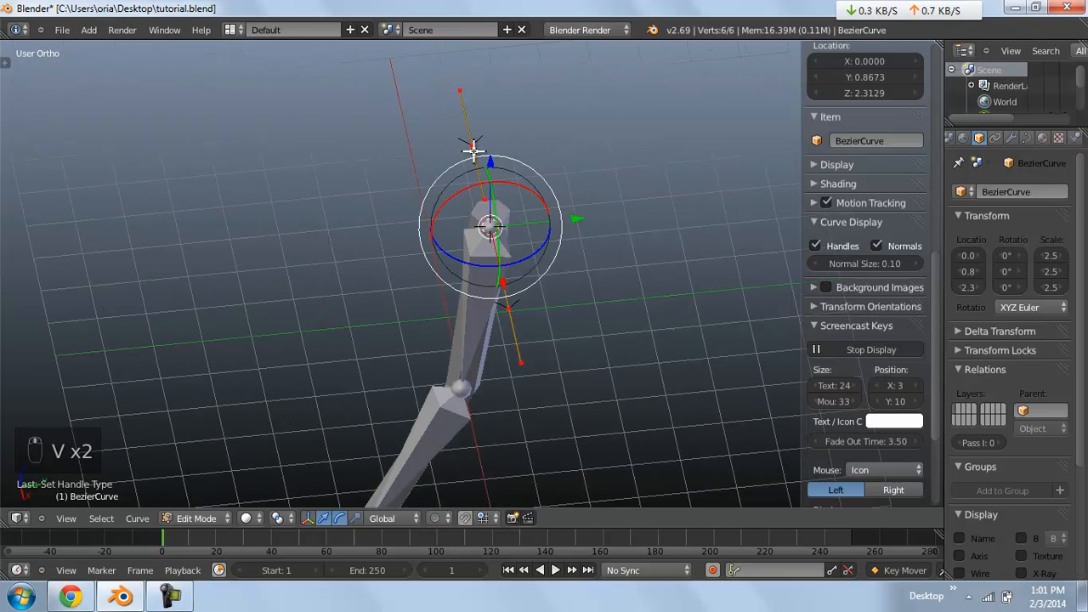
pyautogui.rightClick(473, 142)
pyautogui.hotkey('shift', 's')
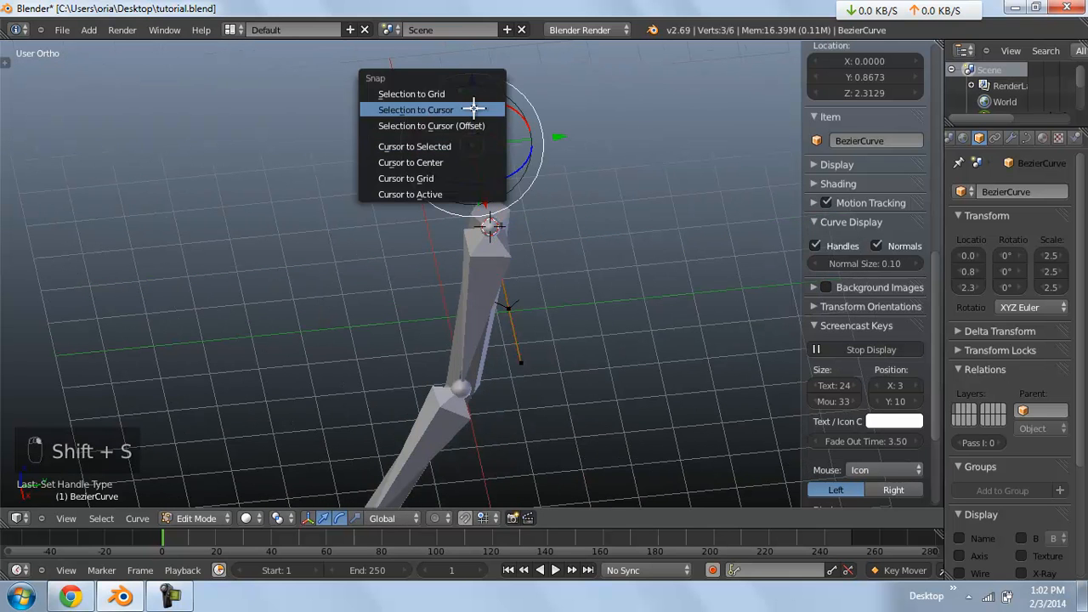
pyautogui.click(474, 108)
# Move the curve's other control point down near the elbow in the right view and enable X-Ray display for the curve
pyautogui.press('KP_3')
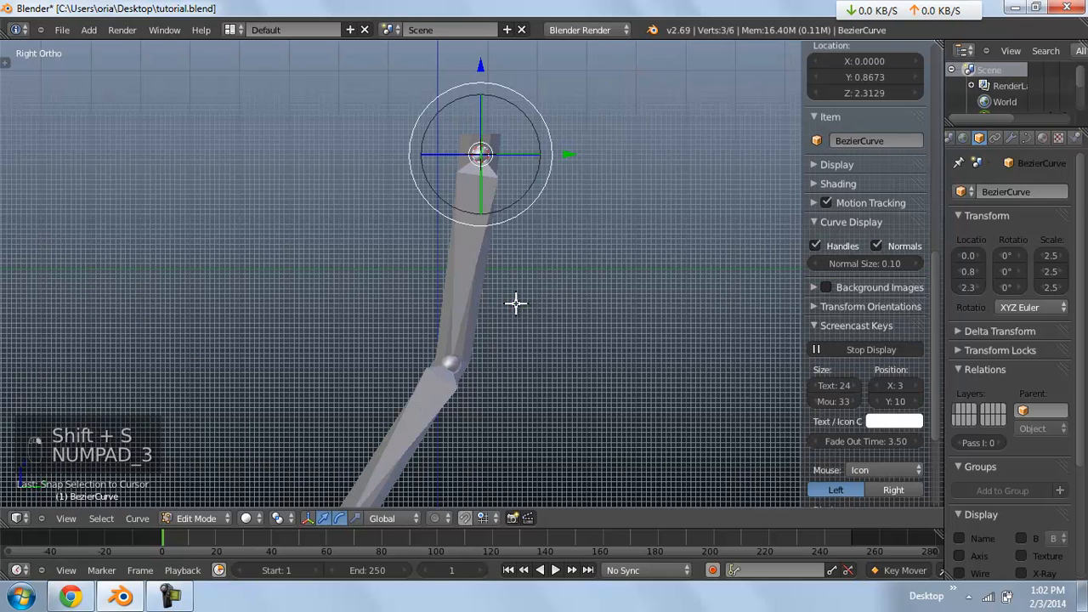
pyautogui.press('g')
pyautogui.click(469, 413)
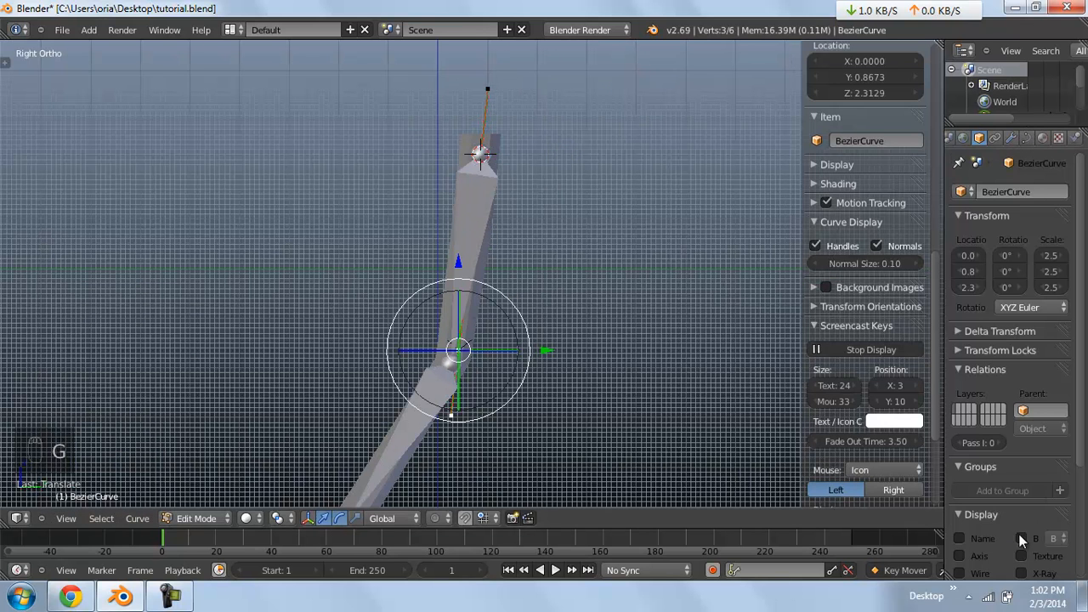
pyautogui.scroll(-1, 1023, 540)
# Align the lower control point with the elbow joint in both the front and right views
pyautogui.press('KP_1')
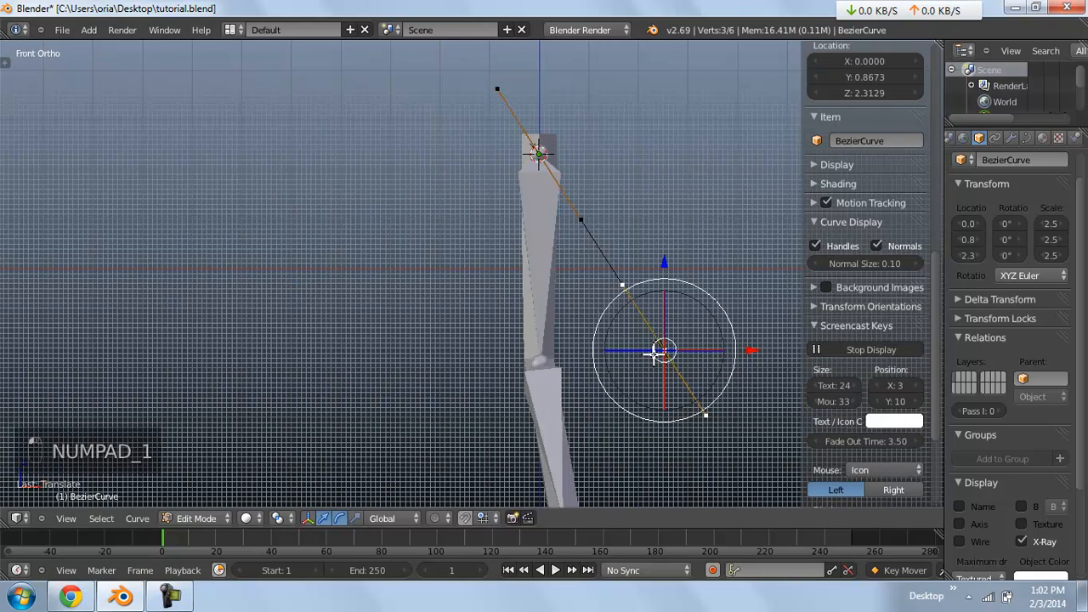
pyautogui.press('g')
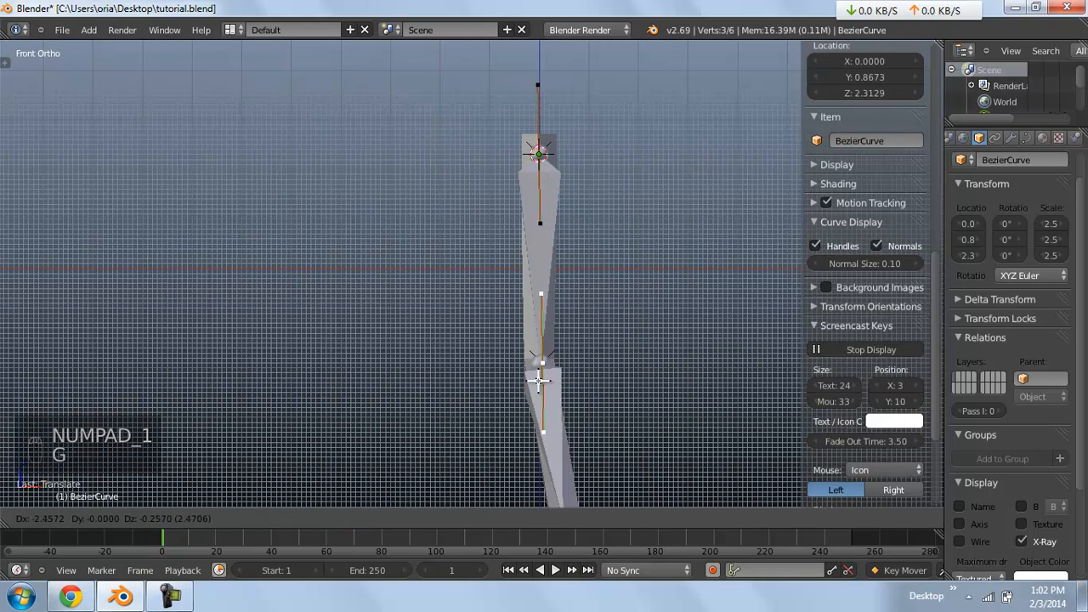
pyautogui.click(538, 381)
pyautogui.press('KP_3')
pyautogui.press('g')
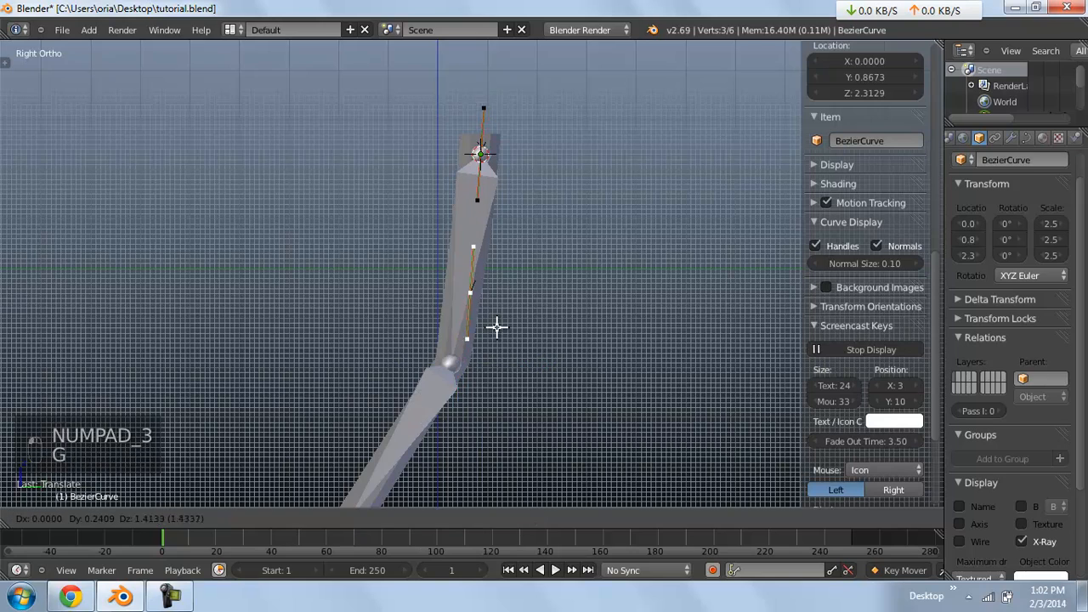
pyautogui.click(475, 406)
pyautogui.keyDown('shift'); pyautogui.moveTo(474, 405); pyautogui.dragTo(534, 242, button='middle'); pyautogui.keyUp('shift')
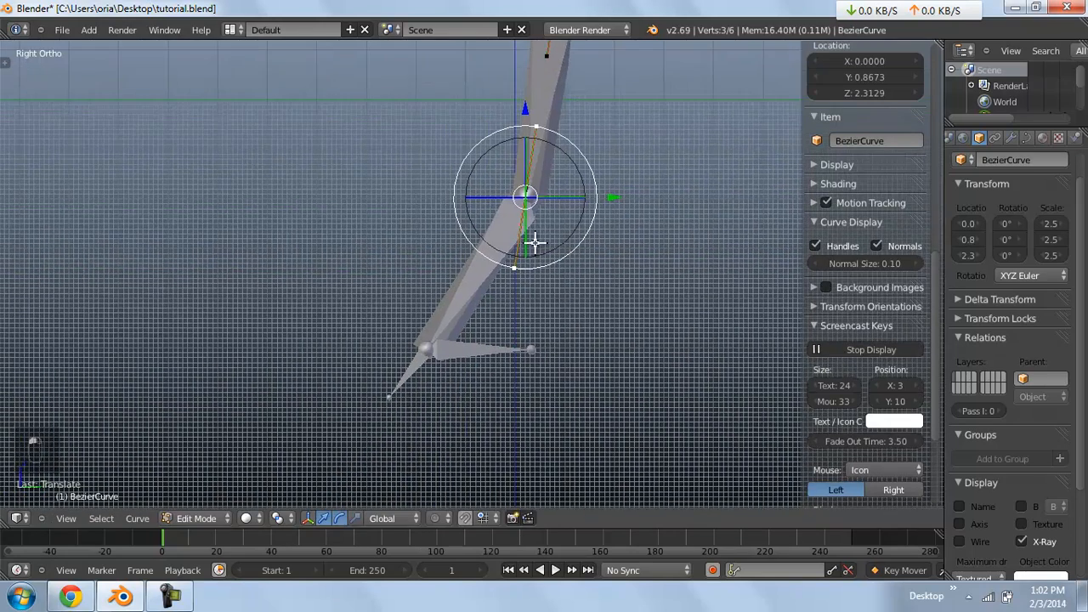
pyautogui.press('KP_2')
pyautogui.press('KP_1')
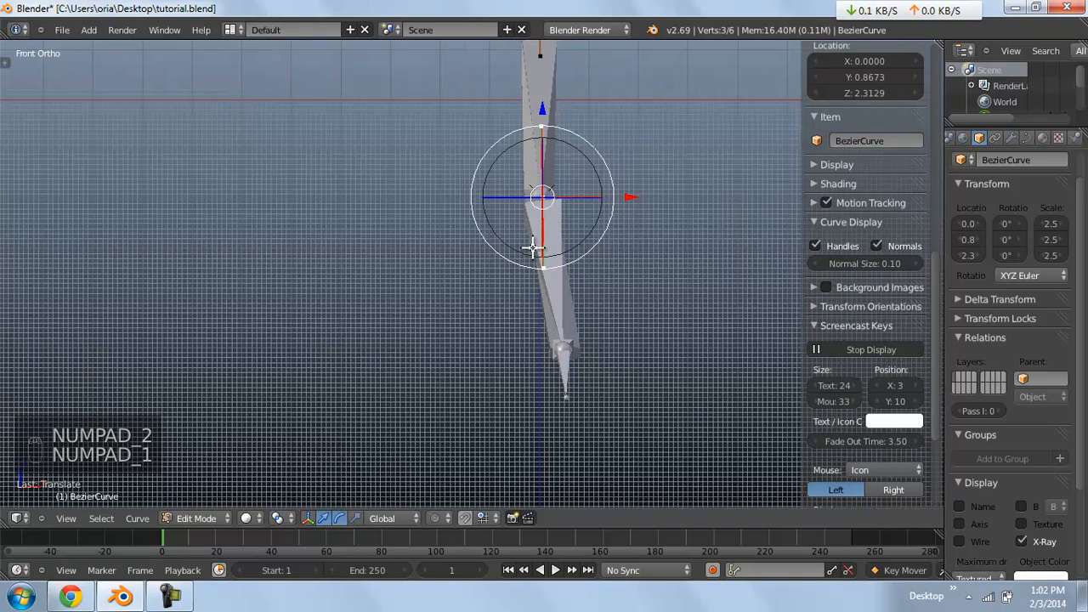
pyautogui.press('g')
pyautogui.click(552, 203)
pyautogui.press('KP_3')
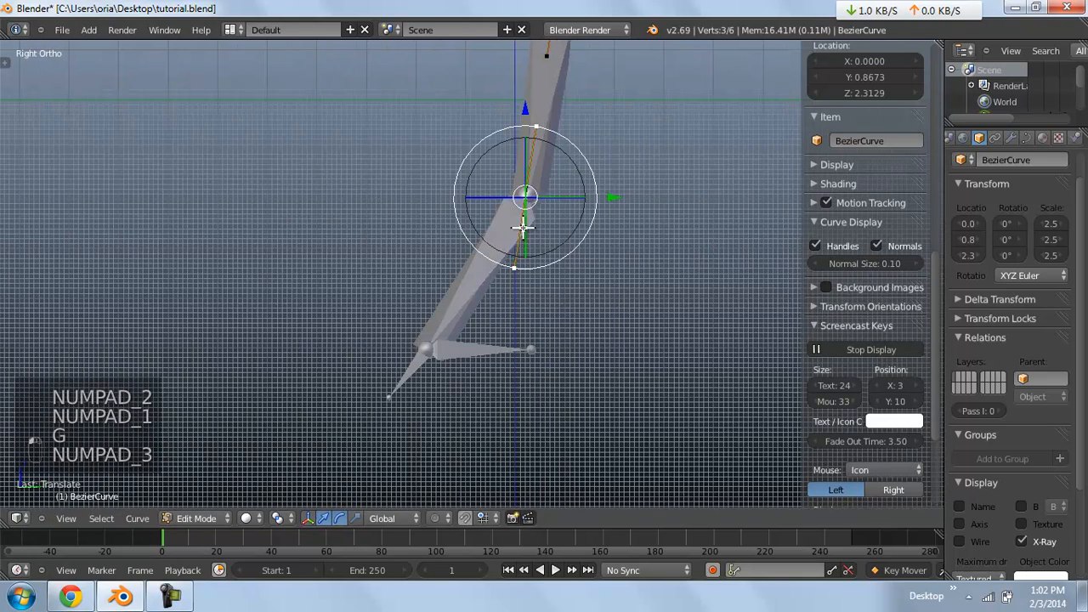
# Extrude the curve from the elbow control point to the wrist joint and align the new point in the front view
pyautogui.press('r')
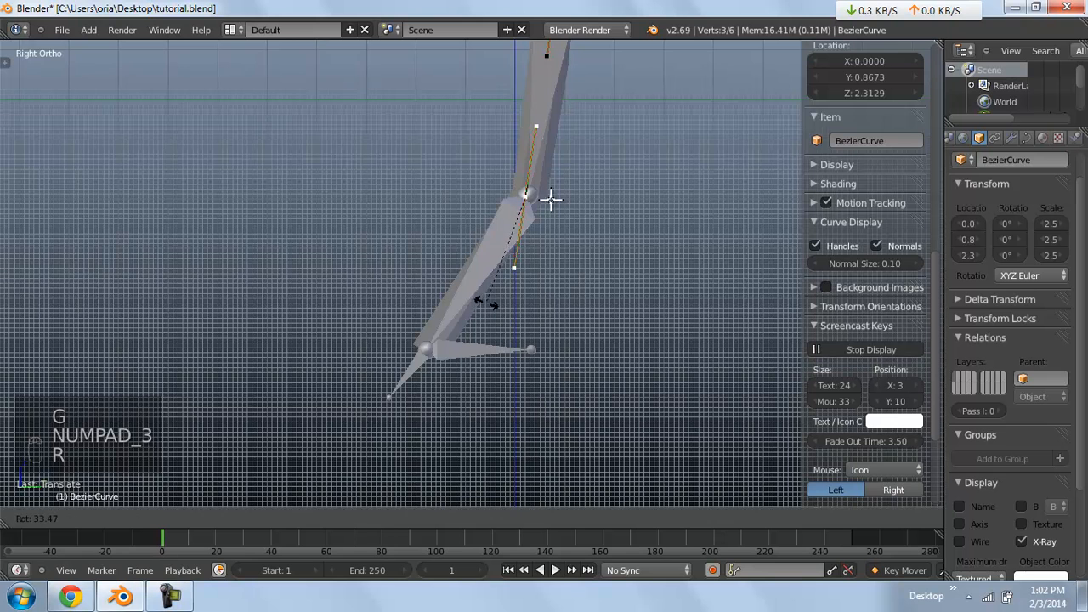
pyautogui.click(549, 195)
pyautogui.press('e')
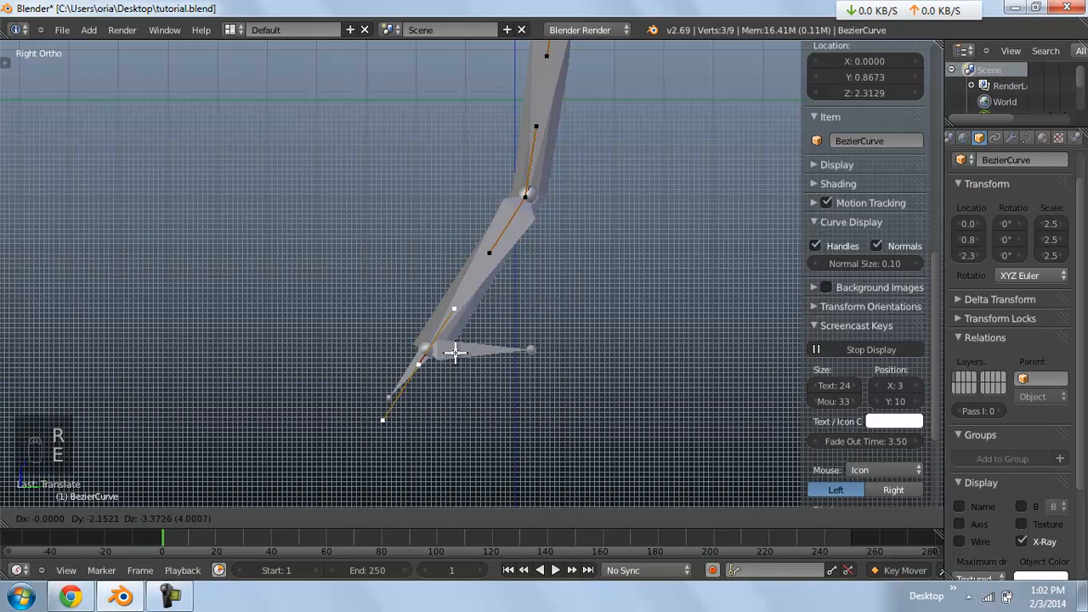
pyautogui.click(463, 349)
pyautogui.press('KP_1')
pyautogui.moveTo(633, 354); pyautogui.dragTo(651, 348)
pyautogui.press('KP_3')
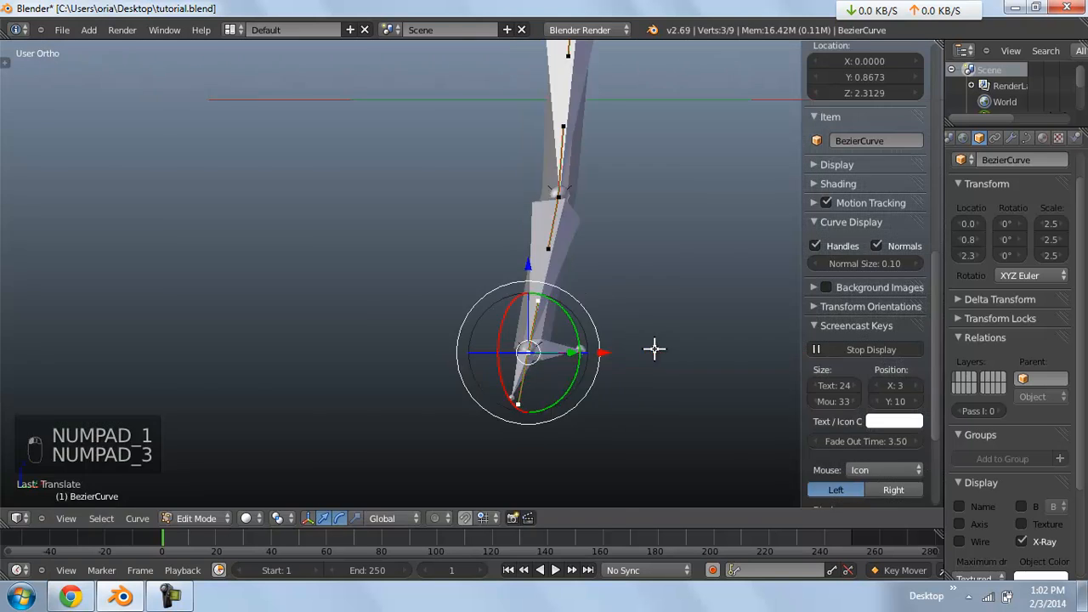
# Leave curve editing, turn off X-Ray display for the hand rig armature, and deselect all bones in the right view
pyautogui.press('Tab')
pyautogui.moveTo(529, 289); pyautogui.dragTo(485, 303, button='middle')
pyautogui.scroll(-4, 553, 195)
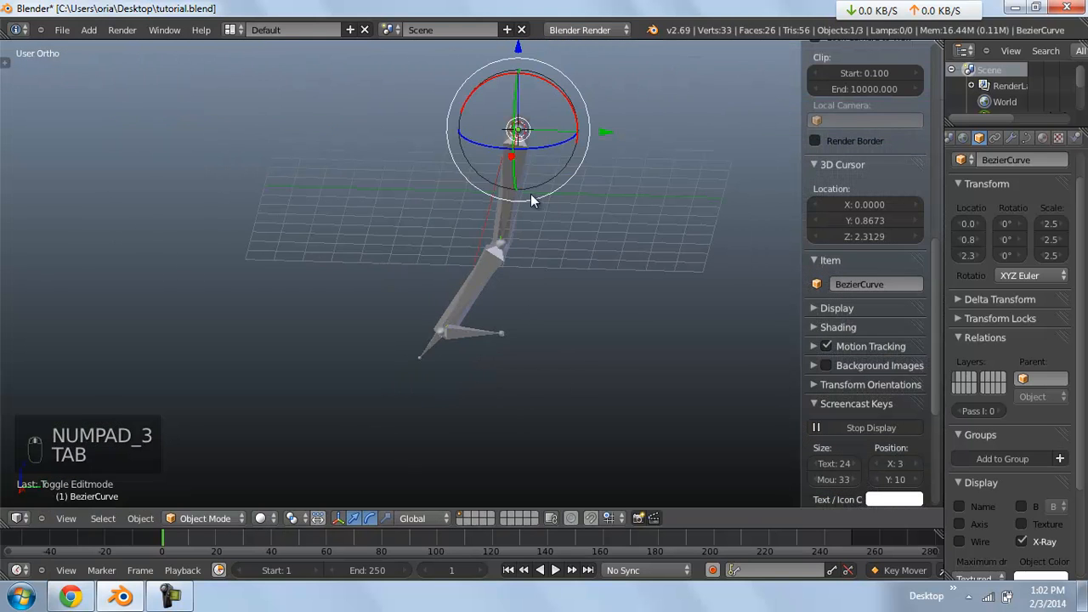
pyautogui.press('z')
pyautogui.rightClick(513, 215)
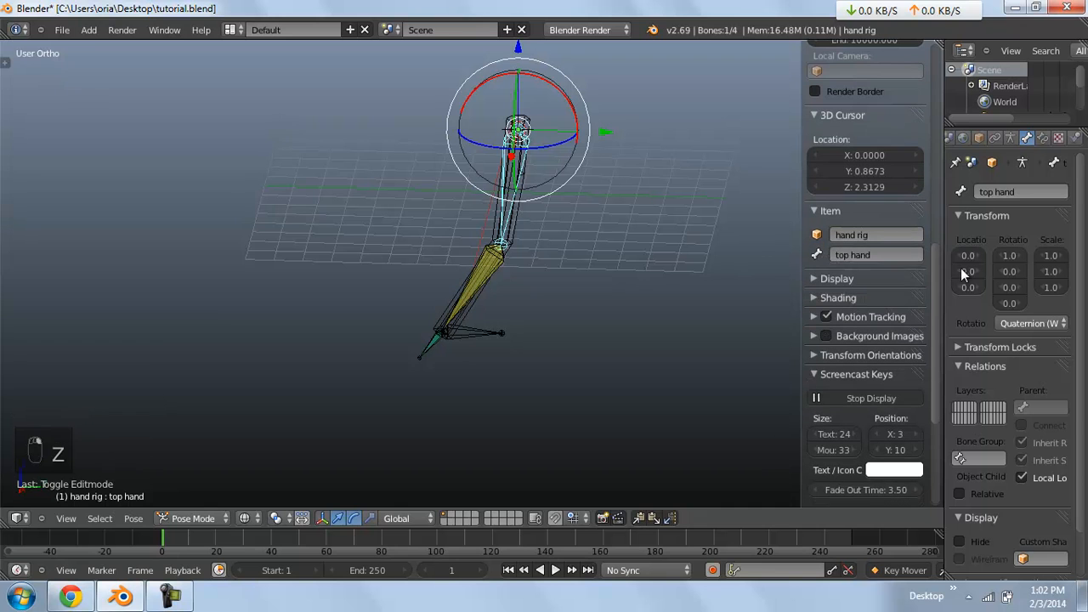
pyautogui.click(978, 138)
pyautogui.click(1023, 521)
pyautogui.press('KP_3')
pyautogui.press('z')
pyautogui.press('a')
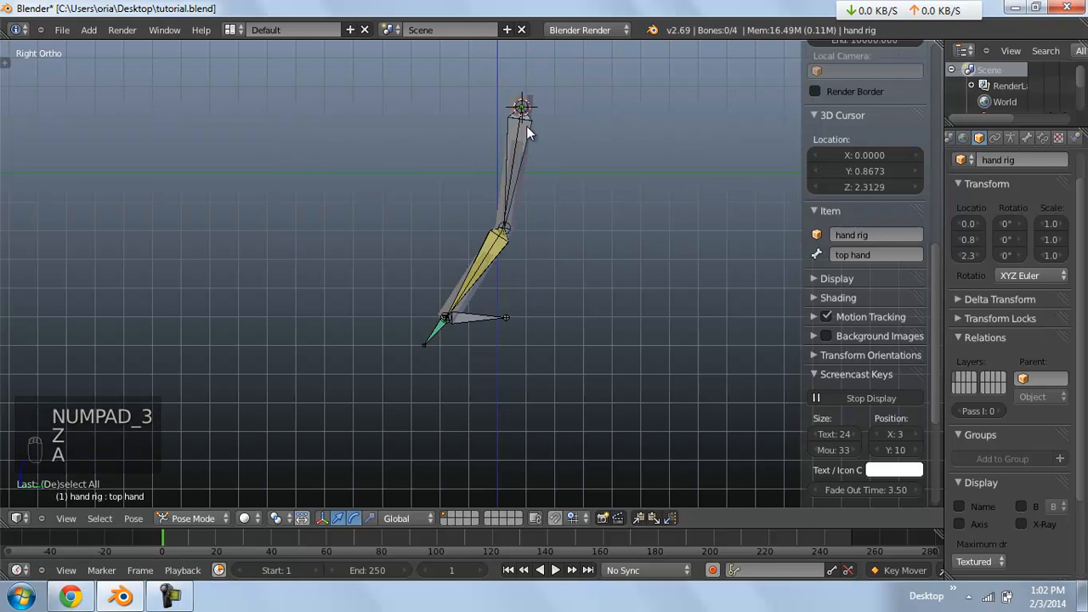
# Select the top hand bone and save the file over tutorial.blend
pyautogui.rightClick(520, 132)
pyautogui.hotkey('ctrl', 's')
pyautogui.click(526, 137)
# Exit pose mode and hide the Cylinder arm mesh so only the bones and the curve are shown
pyautogui.scroll(1, 525, 138)
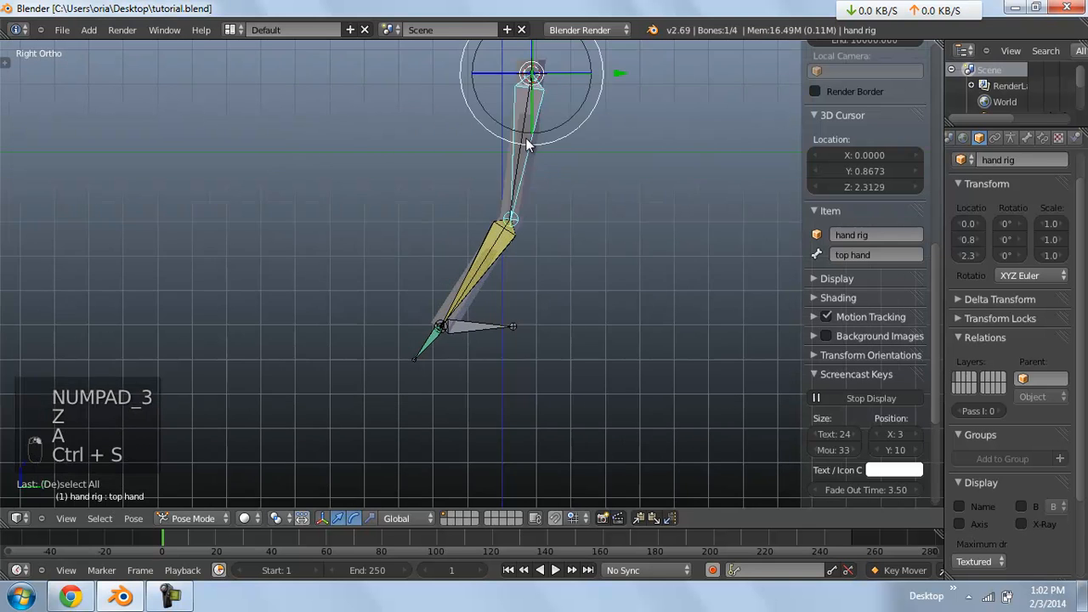
pyautogui.keyDown('shift'); pyautogui.moveTo(525, 138); pyautogui.dragTo(474, 256, button='middle'); pyautogui.keyUp('shift')
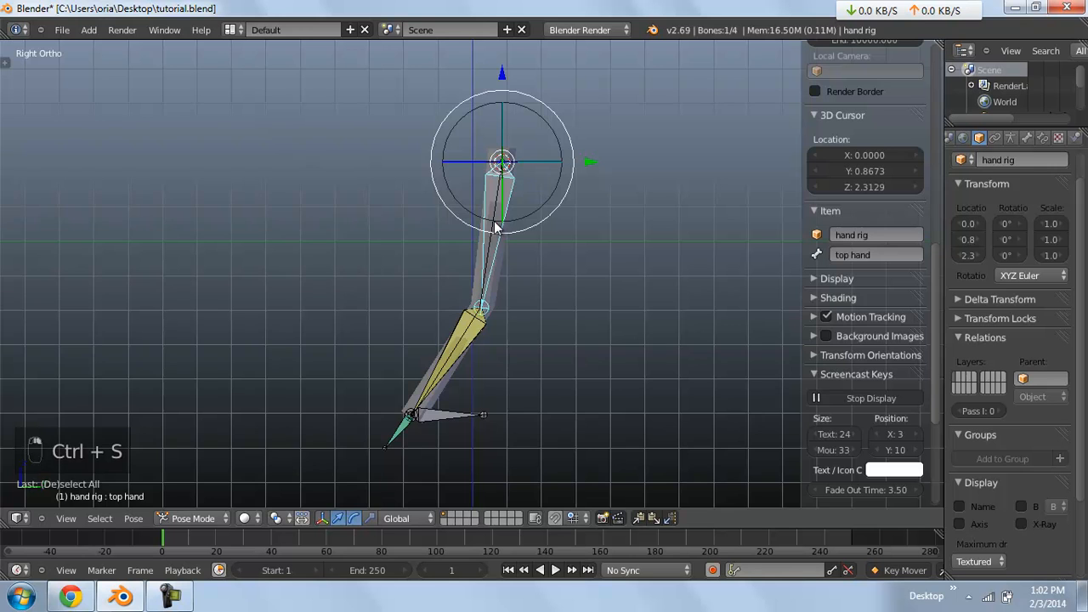
pyautogui.scroll(2, 494, 221)
pyautogui.hotkey('ctrl', 'Tab')
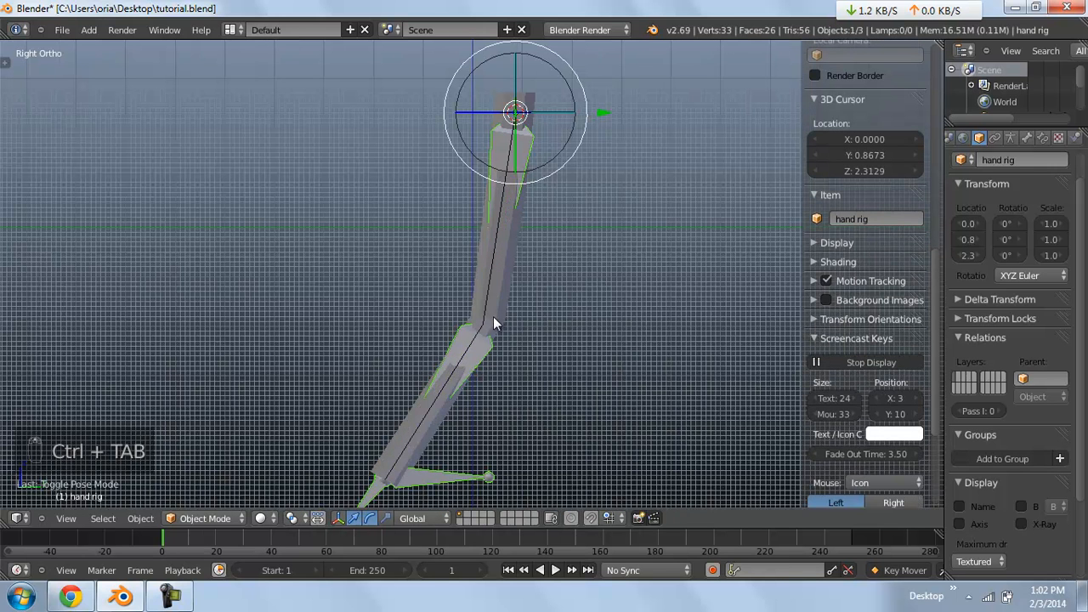
pyautogui.rightClick(533, 152)
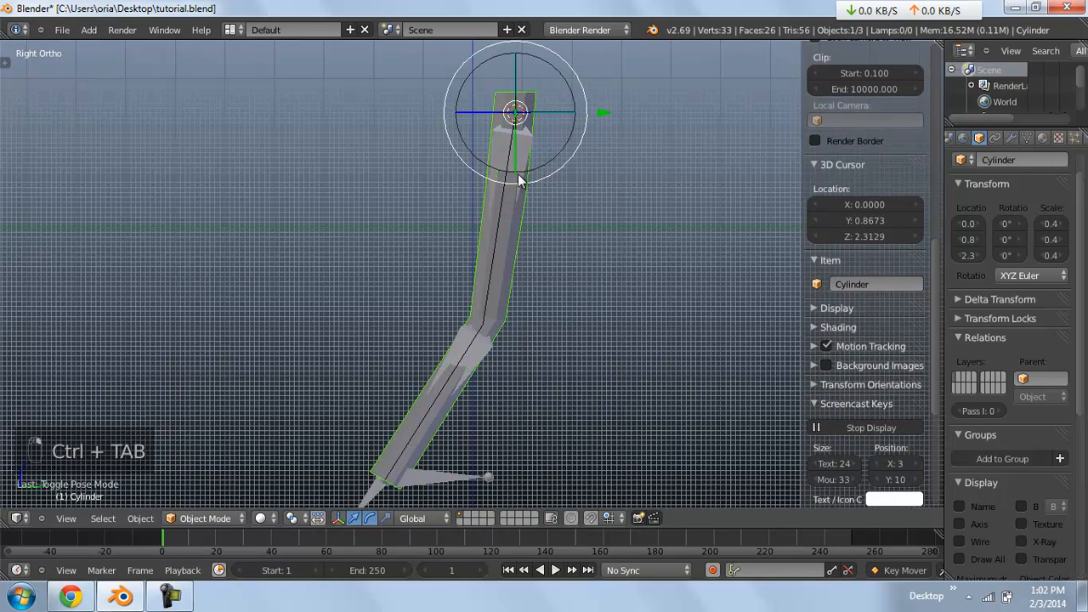
pyautogui.press('h')
# Enter edit mode on the Bezier curve and set the handle type of all its control points to Automatic
pyautogui.rightClick(506, 200)
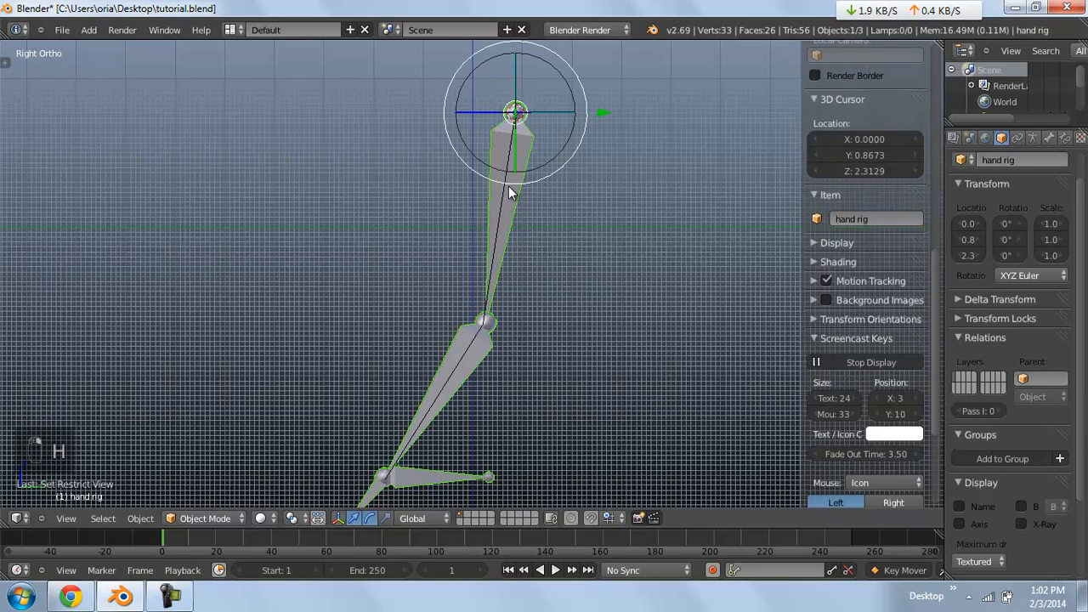
pyautogui.hotkey('ctrl', 'Tab')
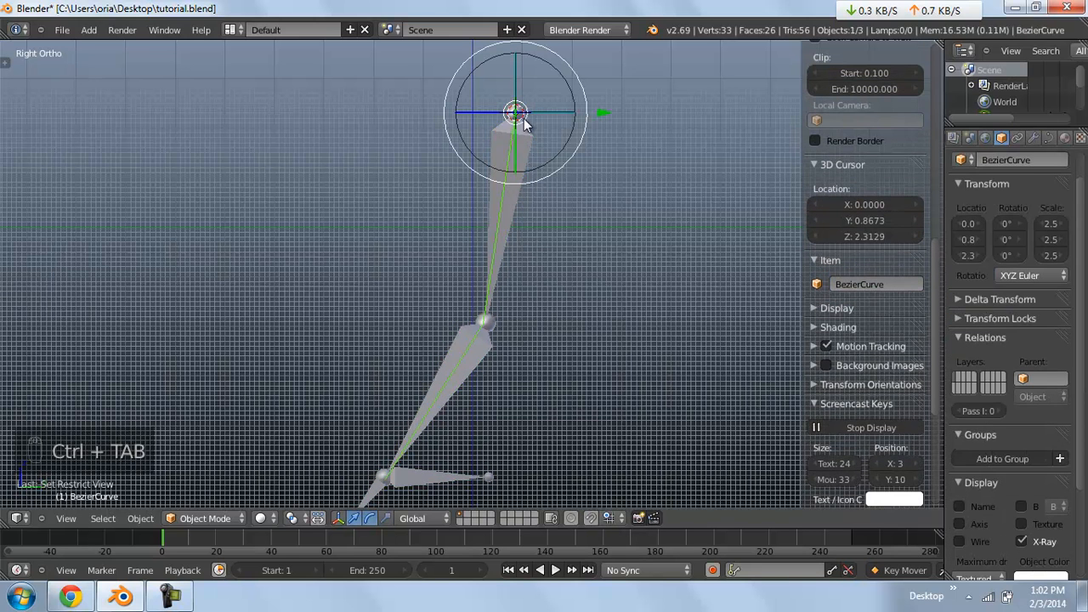
pyautogui.press('Tab')
pyautogui.moveTo(522, 134); pyautogui.dragTo(520, 157, button='middle')
pyautogui.rightClick(514, 131)
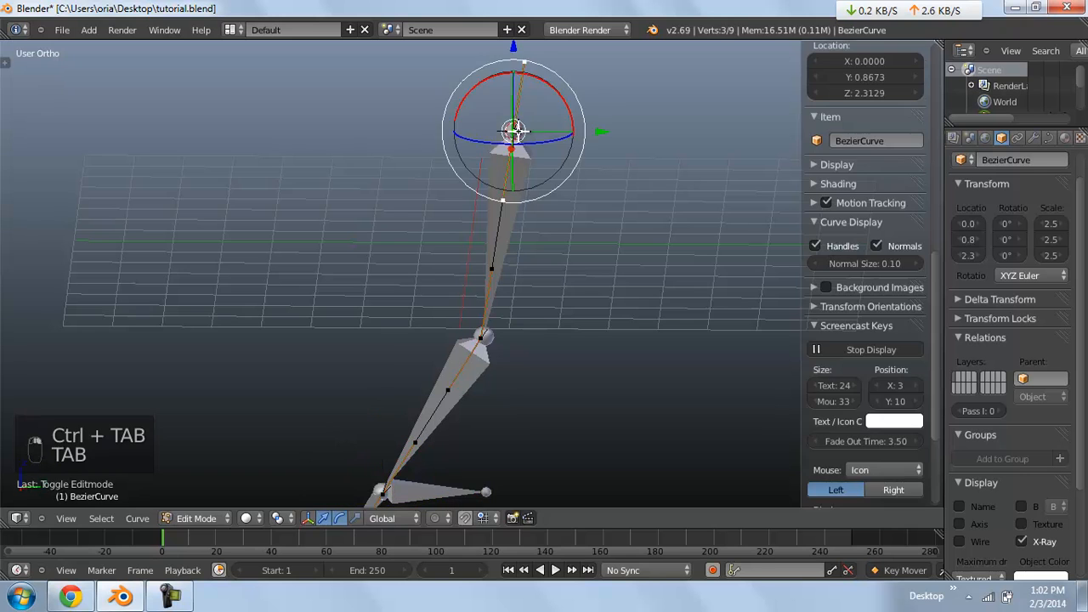
pyautogui.press('a')
pyautogui.press('a')
pyautogui.press('a')
pyautogui.press('a')
pyautogui.press('v')
pyautogui.moveTo(546, 164); pyautogui.dragTo(533, 147, button='middle')
pyautogui.press('v')
pyautogui.click(542, 151)
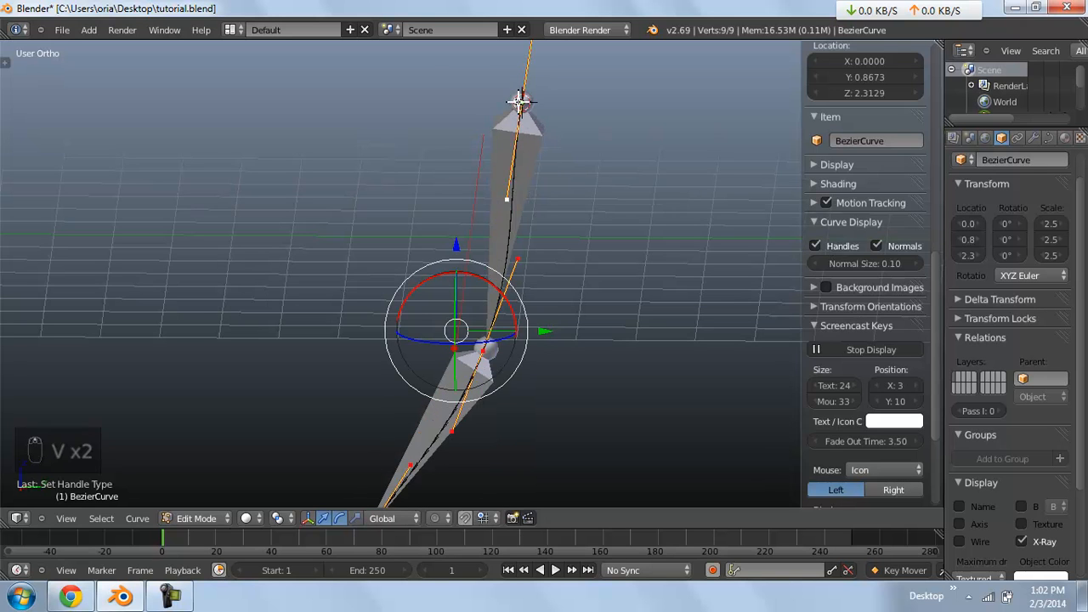
# Hook all of the curve's control points to a new Empty object and save the file
pyautogui.hotkey('ctrl', 'h')
pyautogui.click(522, 102)
pyautogui.moveTo(545, 106); pyautogui.dragTo(509, 140, button='middle')
pyautogui.hotkey('ctrl', 's')
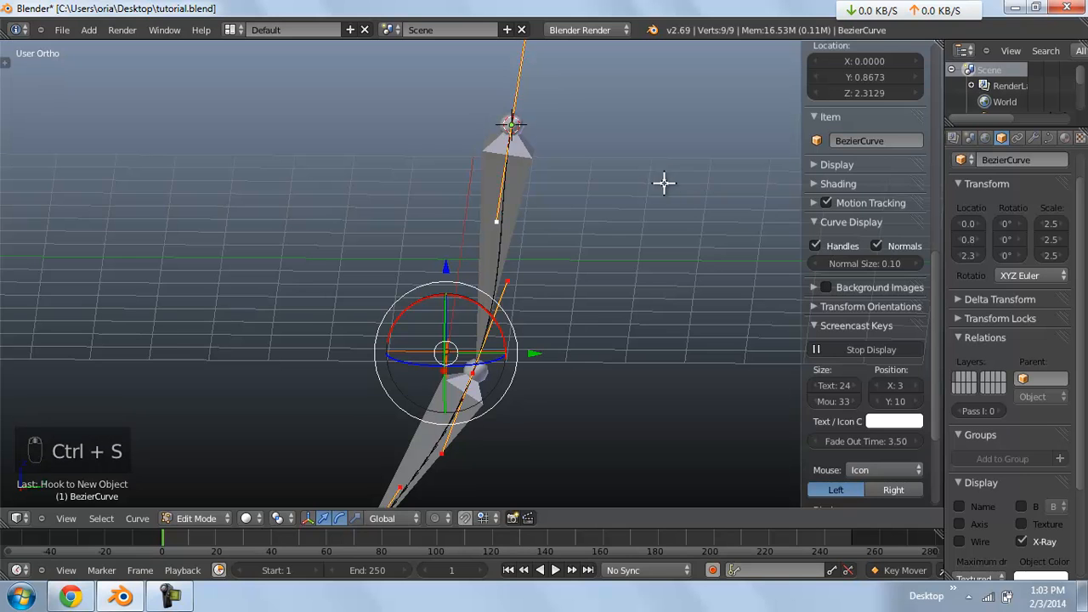
# Undo the hook and the change of handle type on the curve's control points
pyautogui.hotkey('ctrl', 'z')
pyautogui.hotkey('ctrl', 'z')
pyautogui.hotkey('ctrl', 'z')
pyautogui.hotkey('ctrl', 'z')
pyautogui.hotkey('ctrl', 'z')
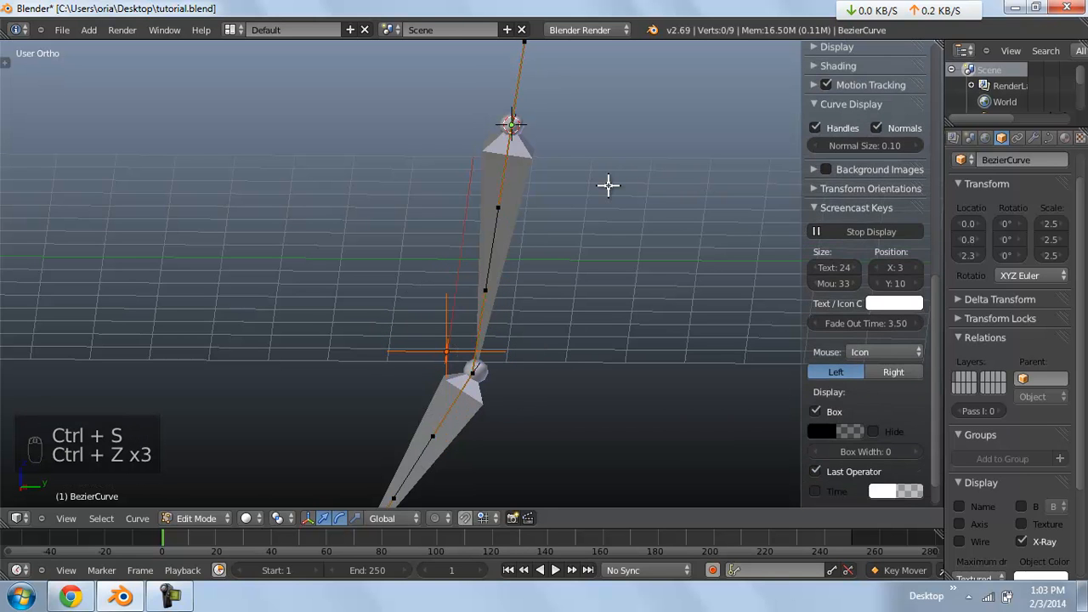
# Exit curve edit mode, select the leftover Empty beside the elbow and delete it
pyautogui.press('Tab')
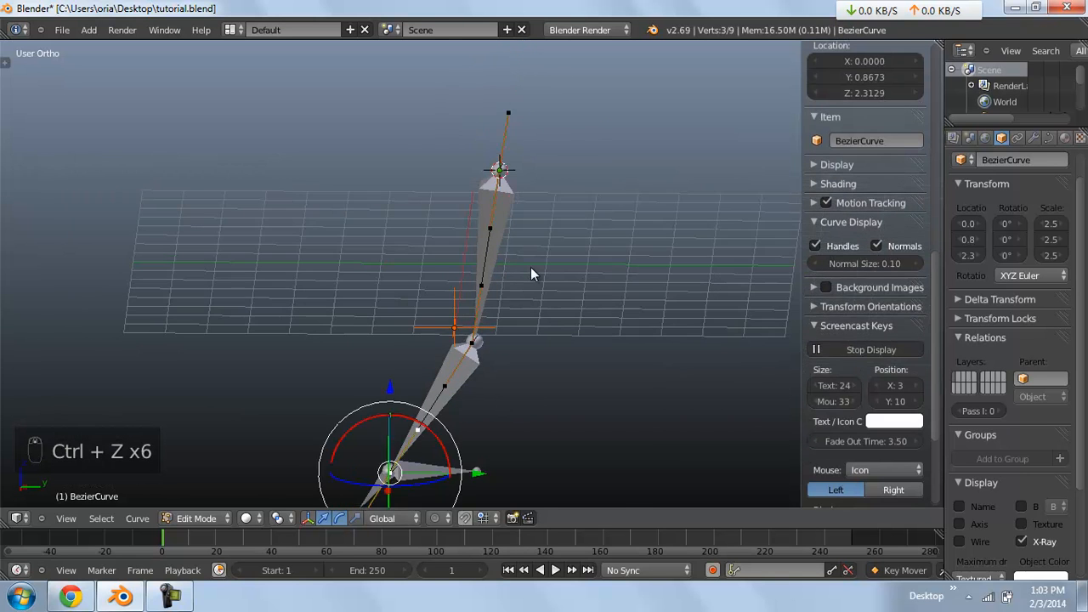
pyautogui.moveTo(413, 315); pyautogui.dragTo(338, 298, button='right')
pyautogui.rightClick(338, 296)
pyautogui.press('Tab')
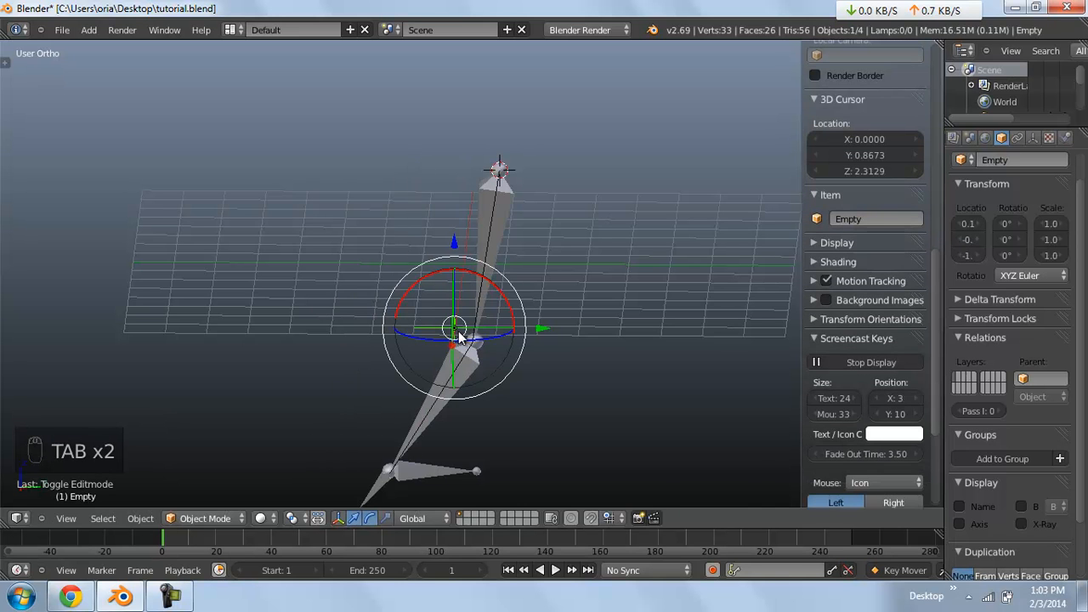
pyautogui.press('x')
pyautogui.click(459, 334)
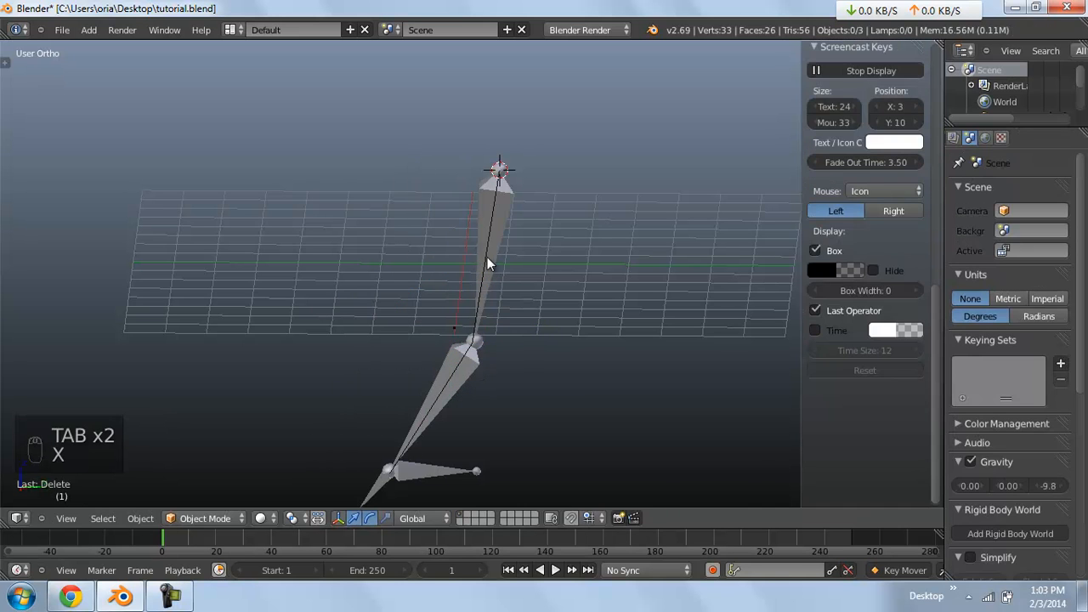
# Enter edit mode on the Bezier curve and hook its shoulder control point to a new Empty object
pyautogui.rightClick(474, 329)
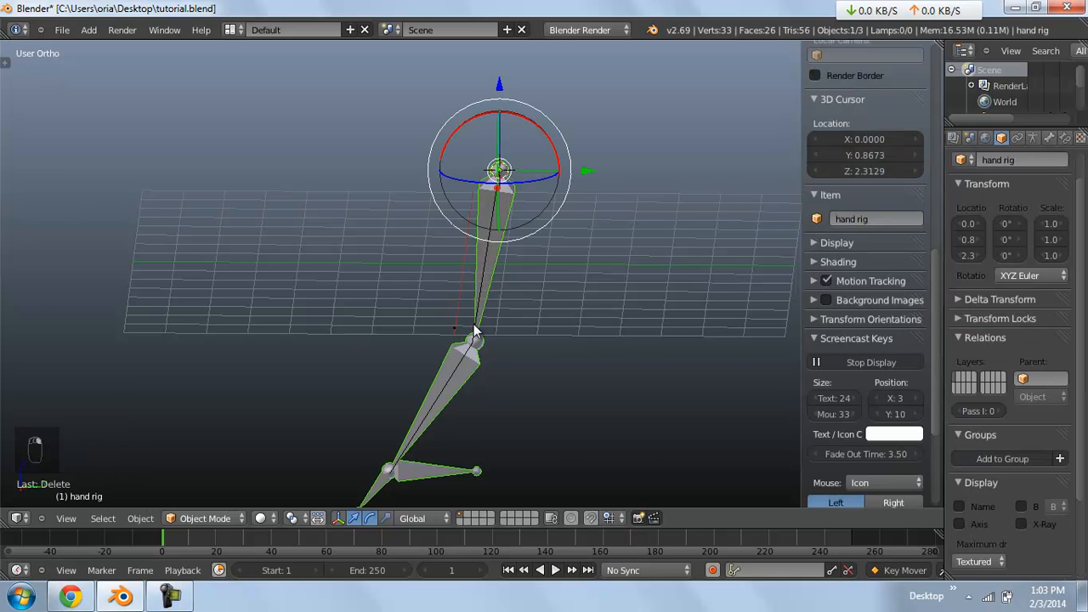
pyautogui.press('Tab')
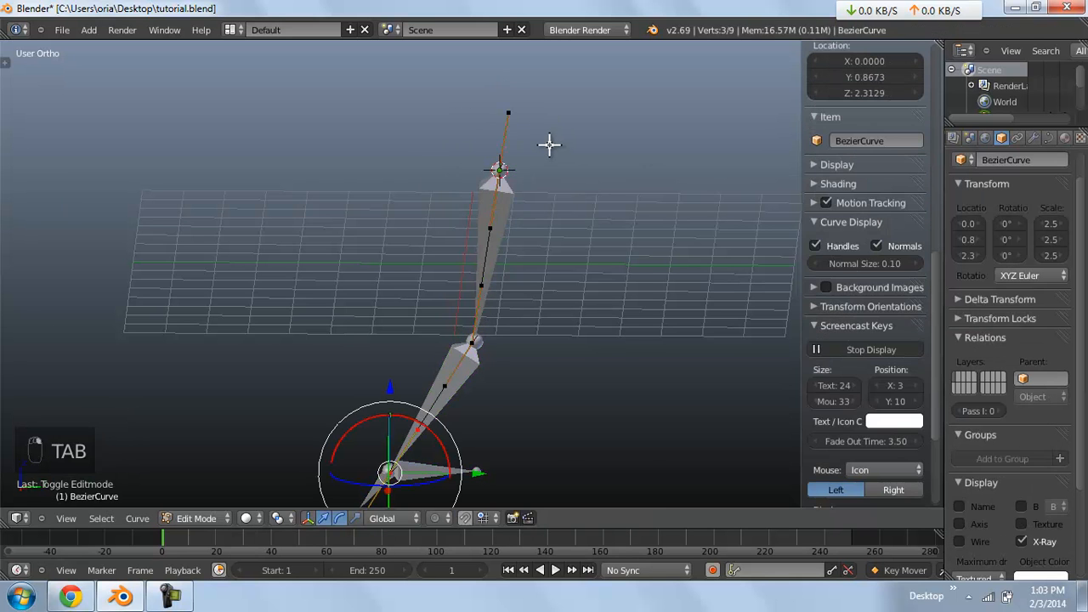
pyautogui.scroll(1, 536, 147)
pyautogui.rightClick(508, 149)
pyautogui.hotkey('ctrl', 'h')
pyautogui.click(527, 147)
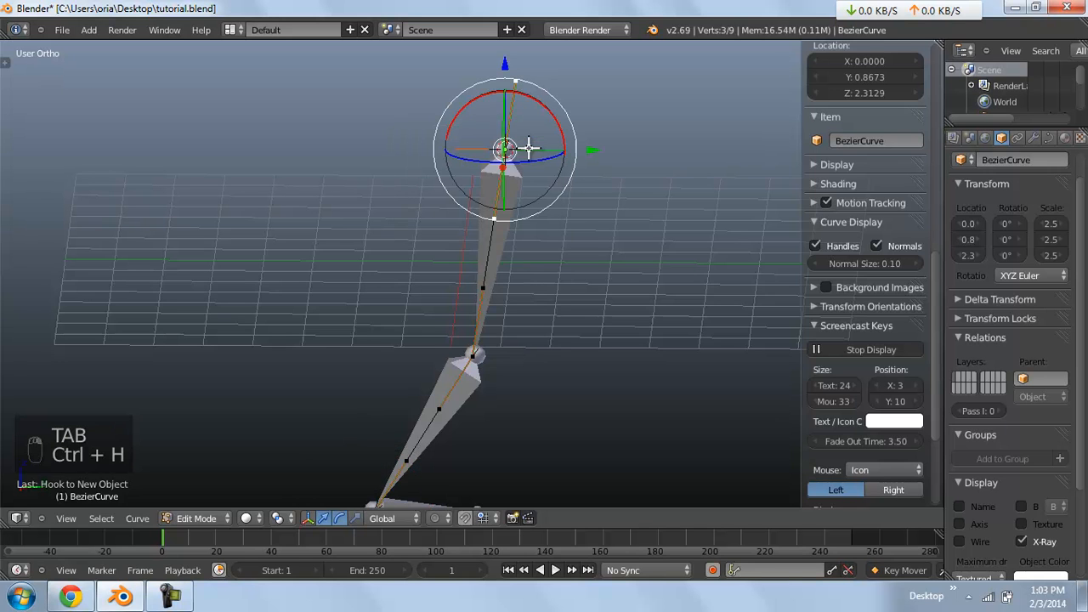
# Hook the curve's elbow control point and its wrist control point each to its own new Empty object
pyautogui.rightClick(473, 357)
pyautogui.hotkey('ctrl', 'h')
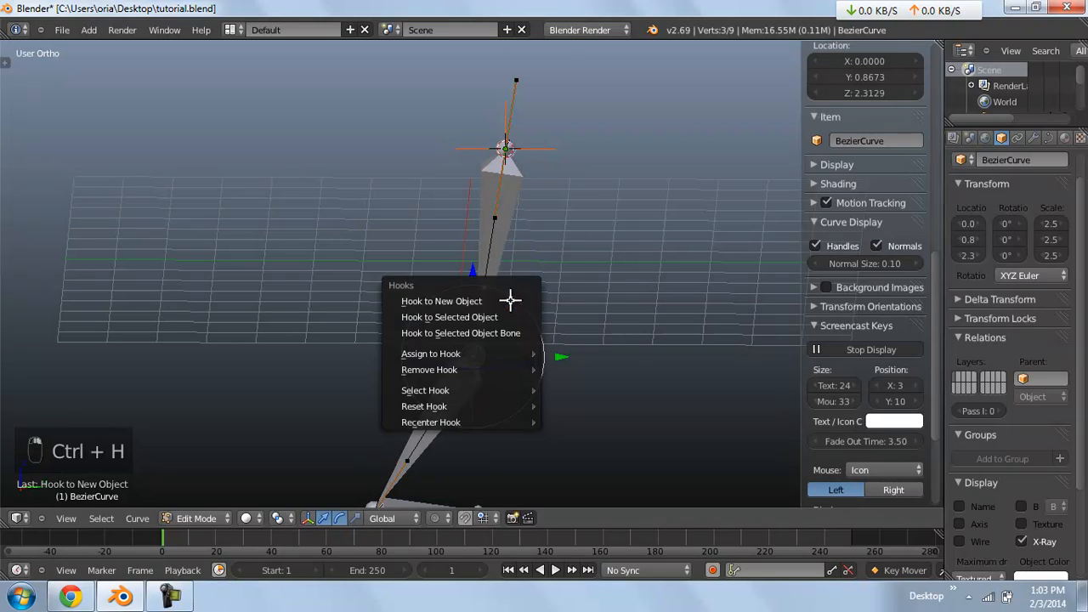
pyautogui.click(510, 300)
pyautogui.moveTo(505, 388); pyautogui.dragTo(533, 286, button='middle')
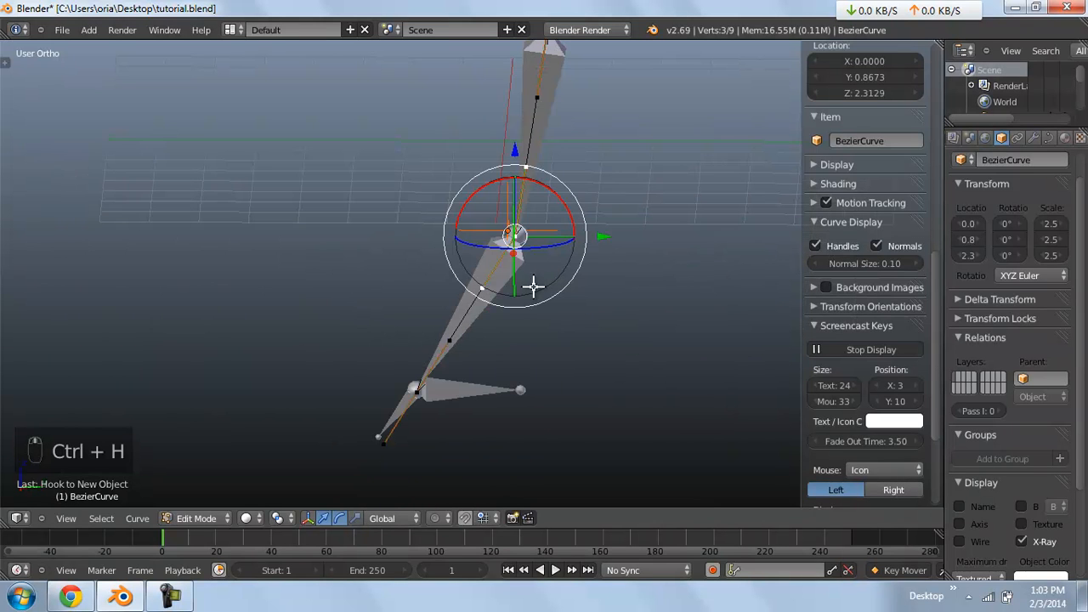
pyautogui.rightClick(423, 389)
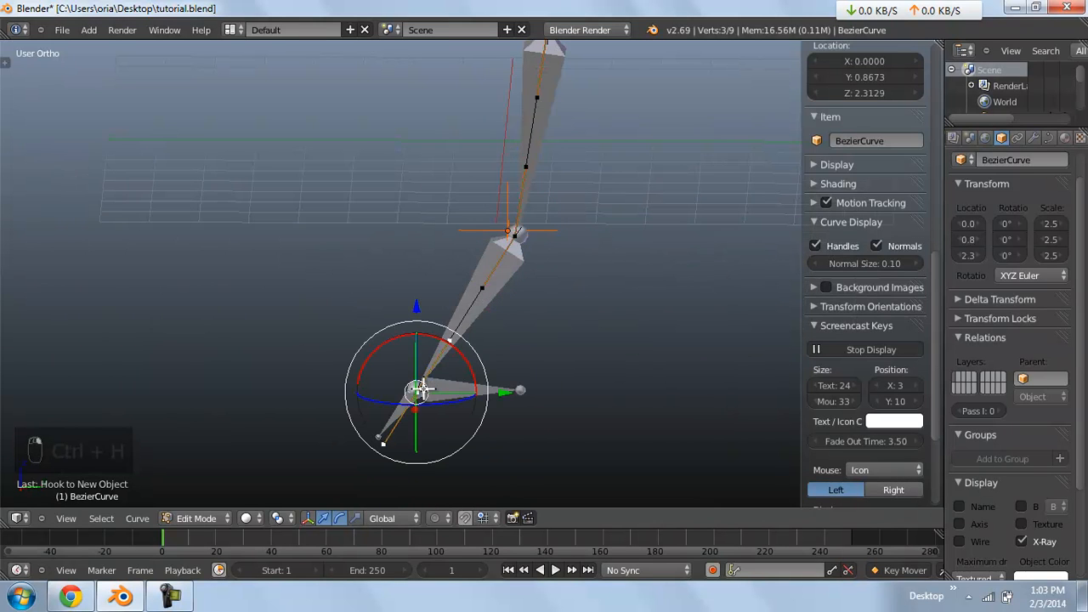
pyautogui.hotkey('ctrl', 'h')
pyautogui.click(466, 363)
# Set the handle type of all the curve's control points to Automatic, exit edit mode and save the file
pyautogui.press('a')
pyautogui.press('a')
pyautogui.press('a')
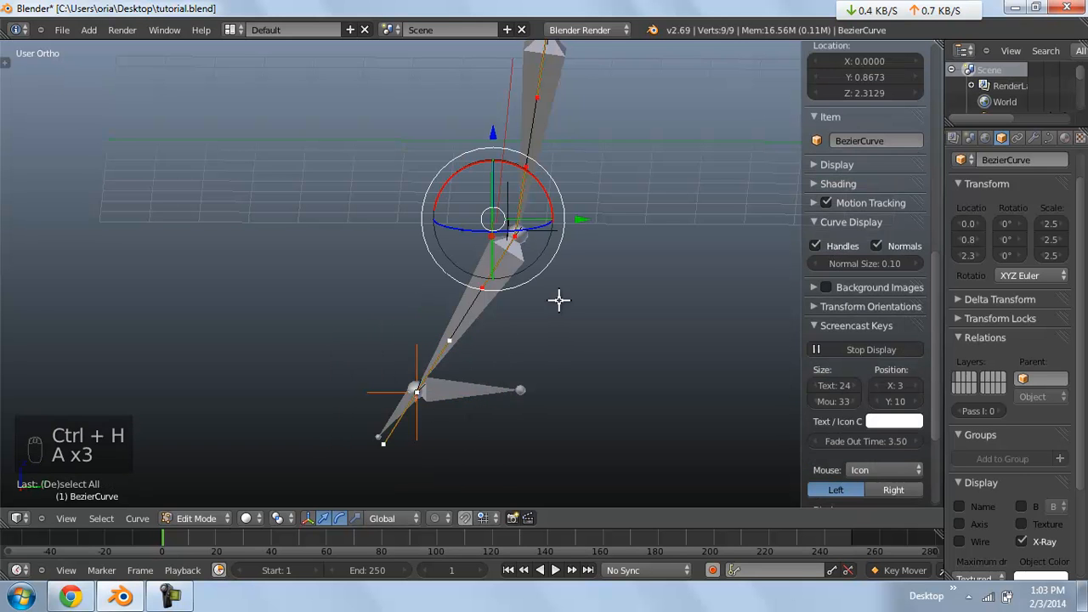
pyautogui.press('v')
pyautogui.press('v')
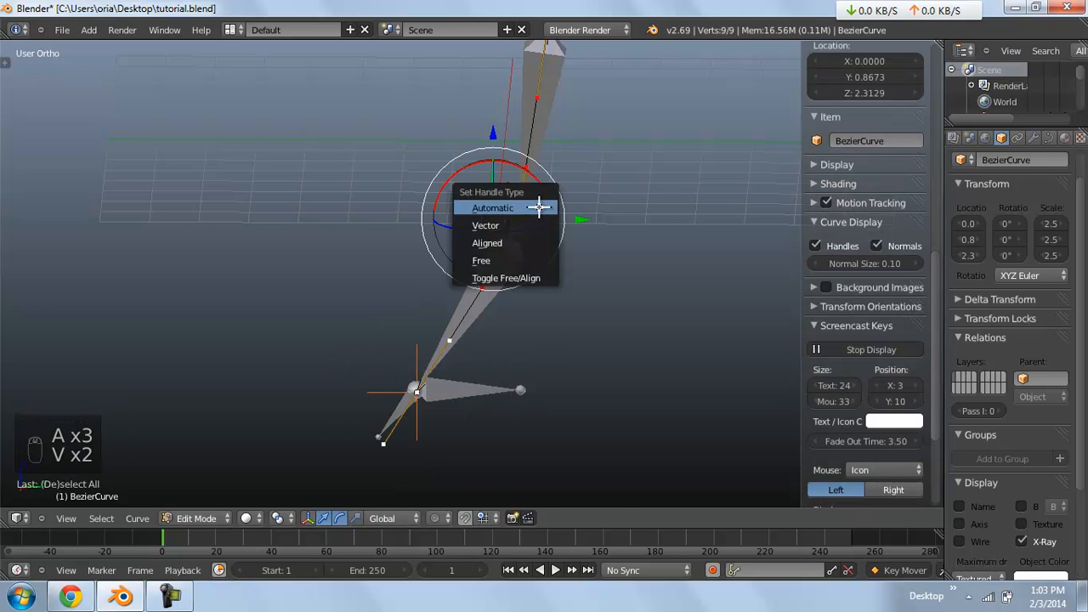
pyautogui.click(540, 208)
pyautogui.press('Tab')
pyautogui.hotkey('ctrl', 's')
# In the right-side orthographic view, test the elbow hook by moving its Empty sideways and cancel the move
pyautogui.press('KP_3')
pyautogui.rightClick(540, 223)
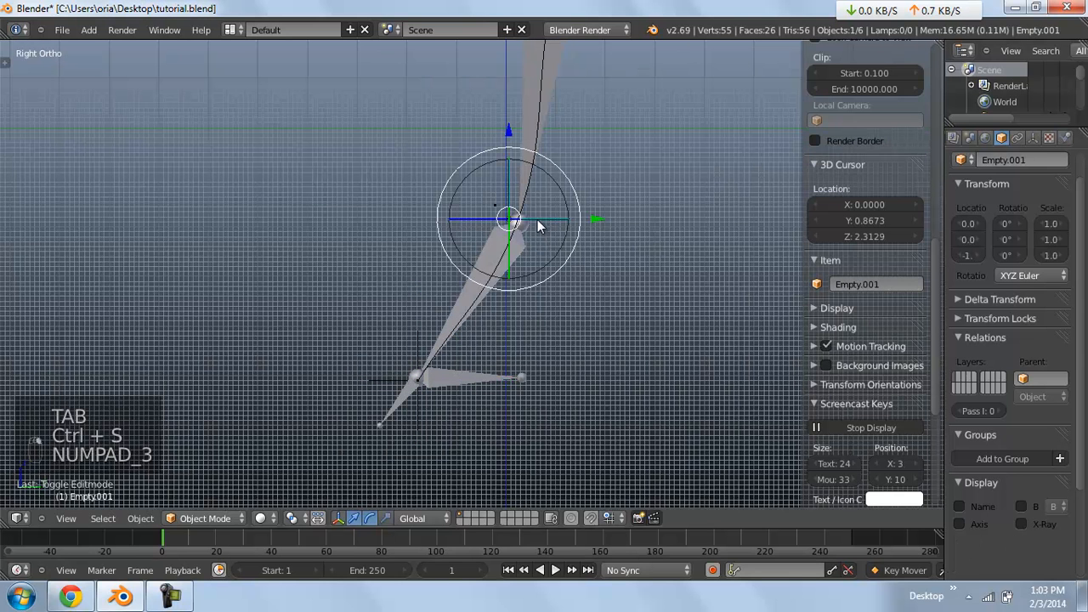
pyautogui.keyDown('shift'); pyautogui.moveTo(450, 356); pyautogui.dragTo(457, 357, button='middle'); pyautogui.keyUp('shift')
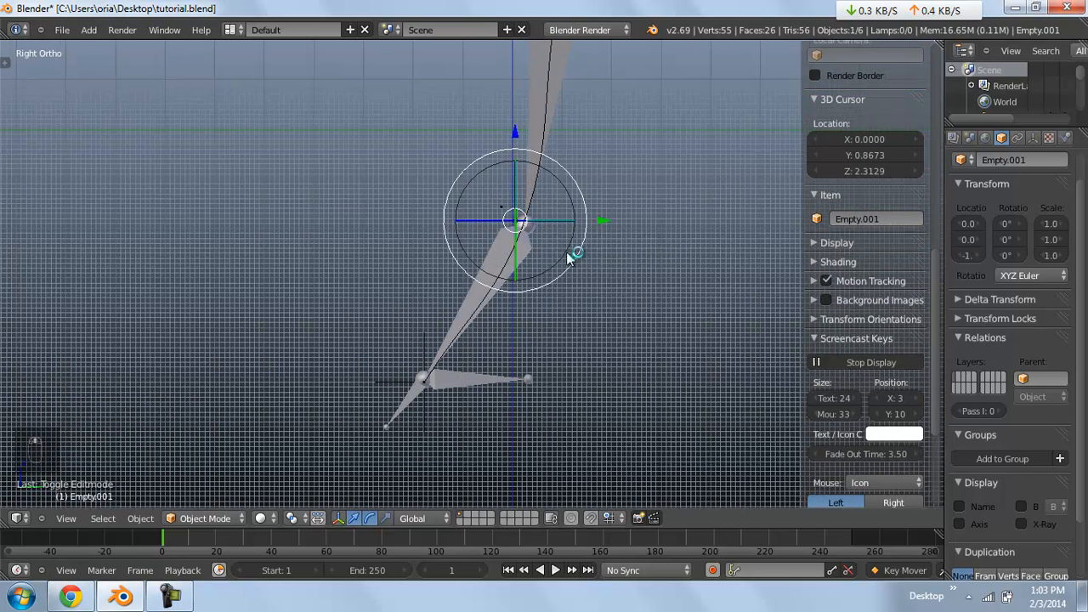
pyautogui.press('g')
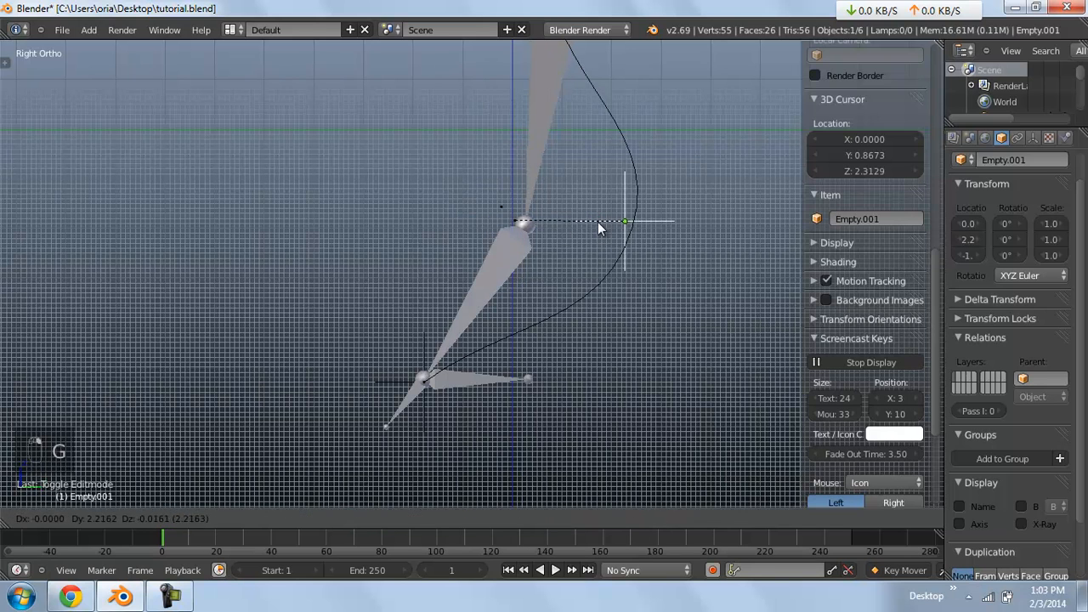
pyautogui.rightClick(578, 224)
# Test the shoulder hook by moving its Empty away from the joint and cancel the move
pyautogui.scroll(-3, 553, 224)
pyautogui.keyDown('shift'); pyautogui.moveTo(518, 226); pyautogui.dragTo(499, 273, button='middle'); pyautogui.keyUp('shift')
pyautogui.rightClick(521, 176)
pyautogui.press('g')
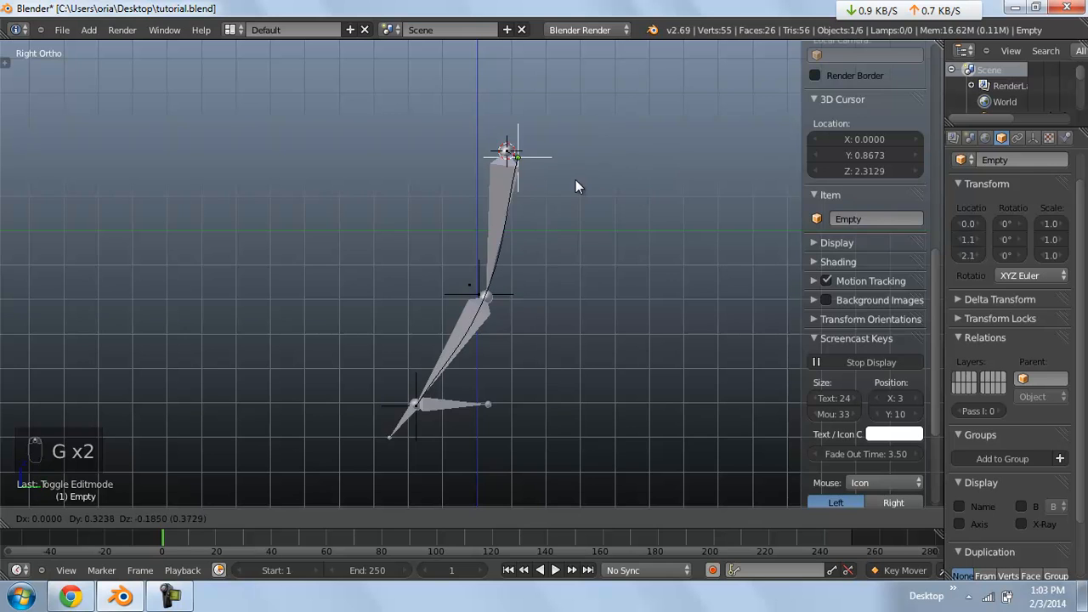
pyautogui.rightClick(575, 179)
pyautogui.scroll(1, 369, 377)
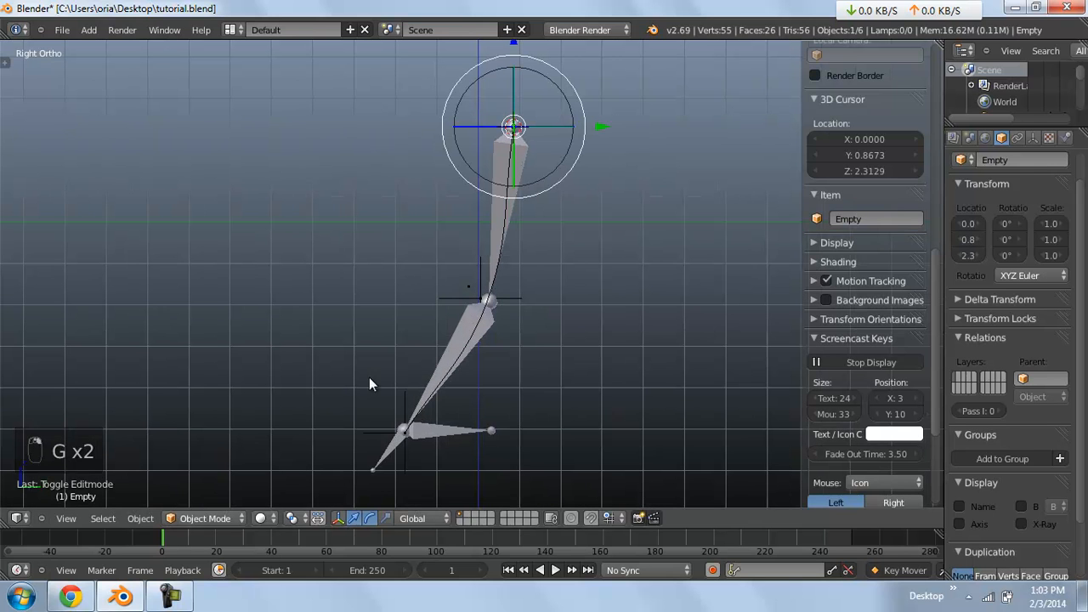
pyautogui.click(170, 595)
pyautogui.click(1014, 528)
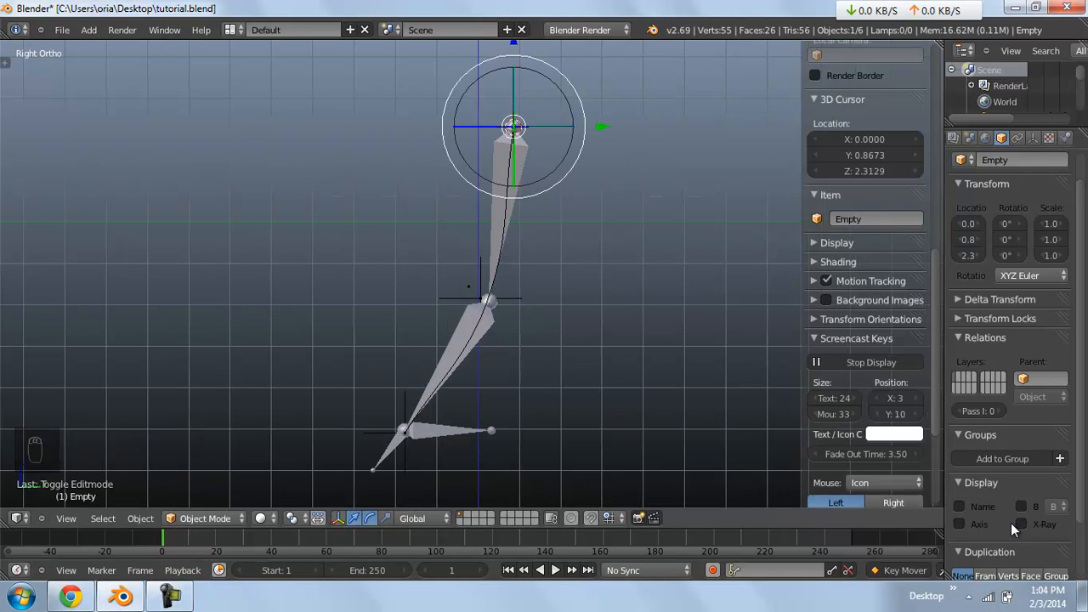
# Add a Spline IK constraint targeting the Bezier curve to the top hand bone in pose mode
pyautogui.scroll(3, 528, 211)
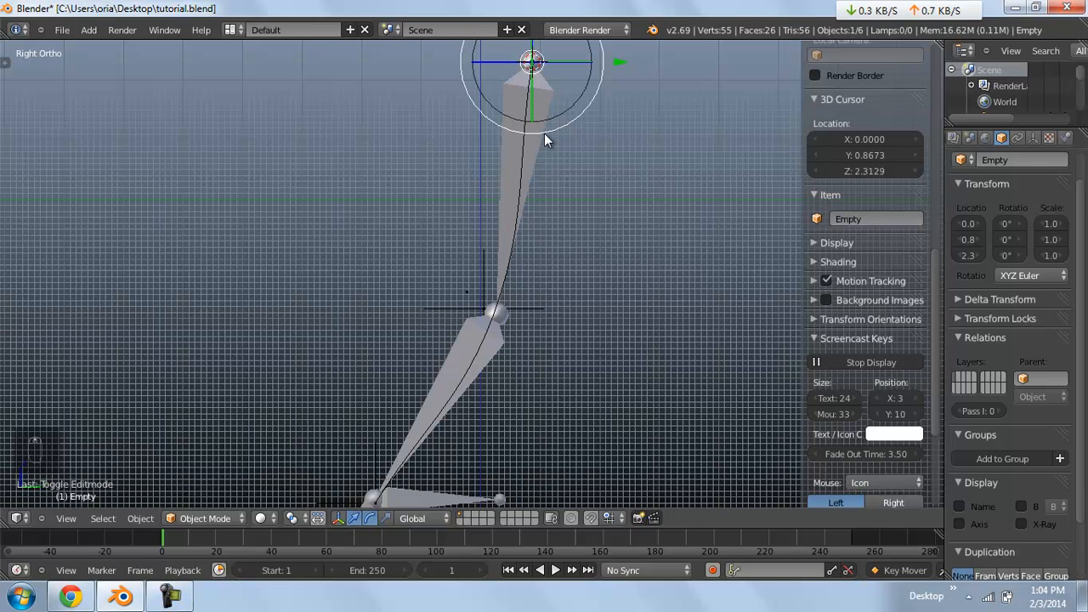
pyautogui.rightClick(545, 134)
pyautogui.scroll(-1, 545, 133)
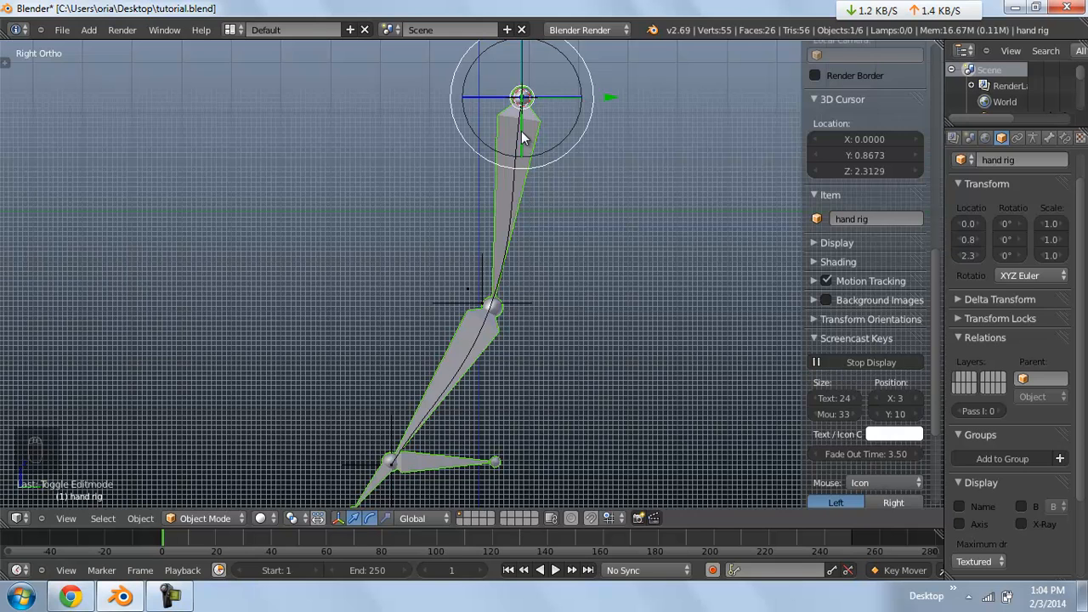
pyautogui.hotkey('ctrl', 'Tab')
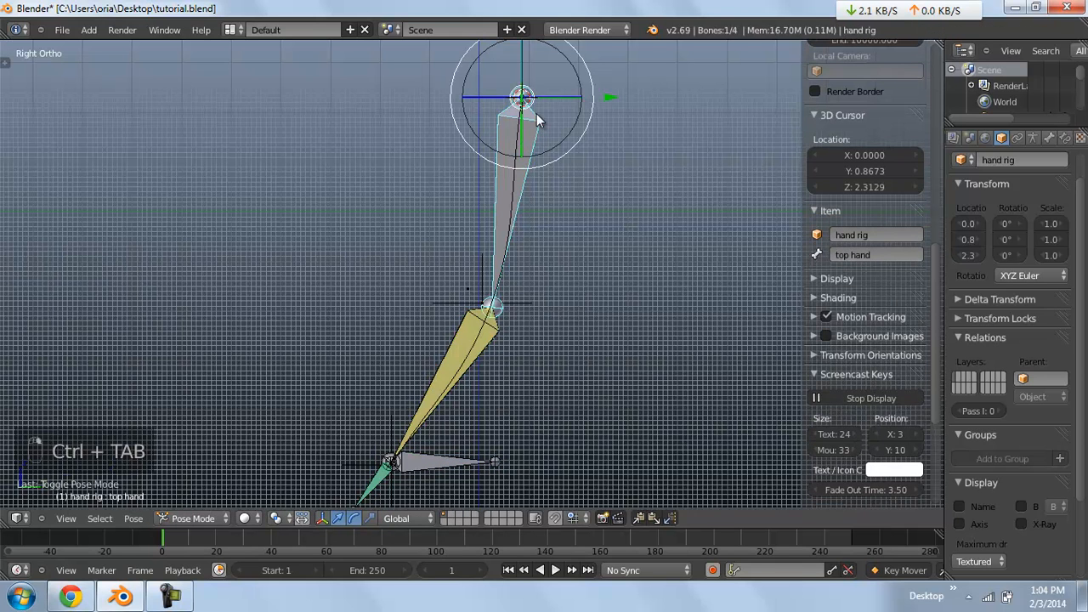
pyautogui.keyDown('shift'); pyautogui.rightClick(521, 138); pyautogui.keyUp('shift')
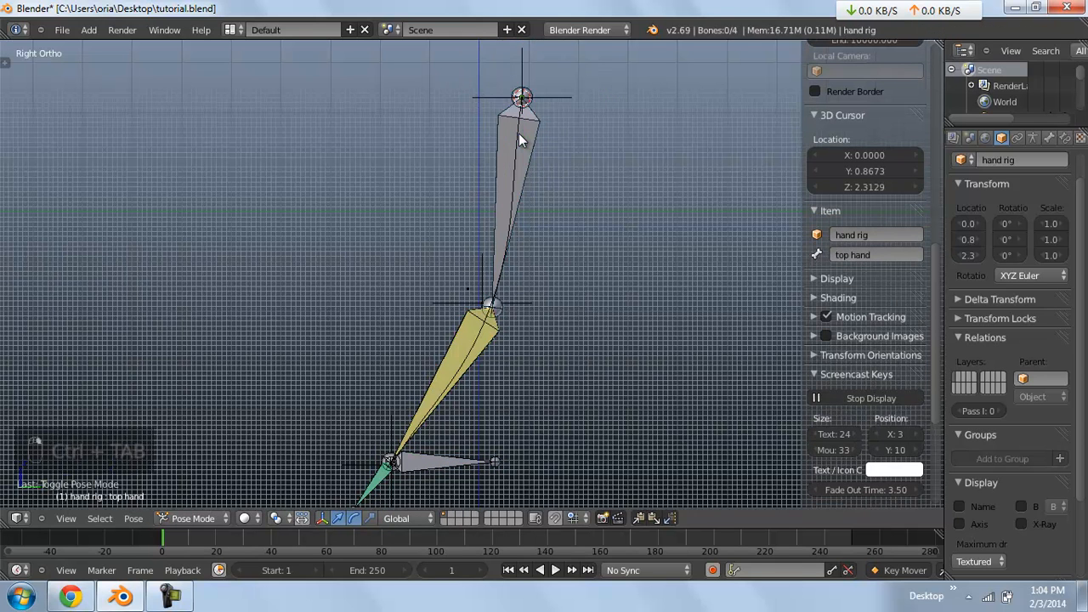
pyautogui.scroll(-1, 1021, 114)
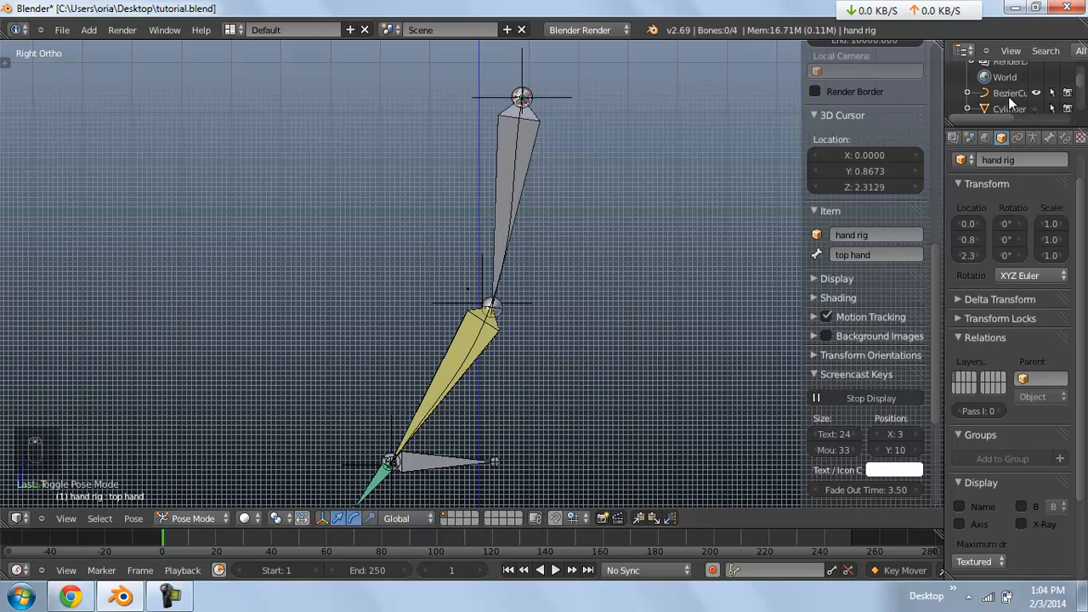
pyautogui.click(1008, 94)
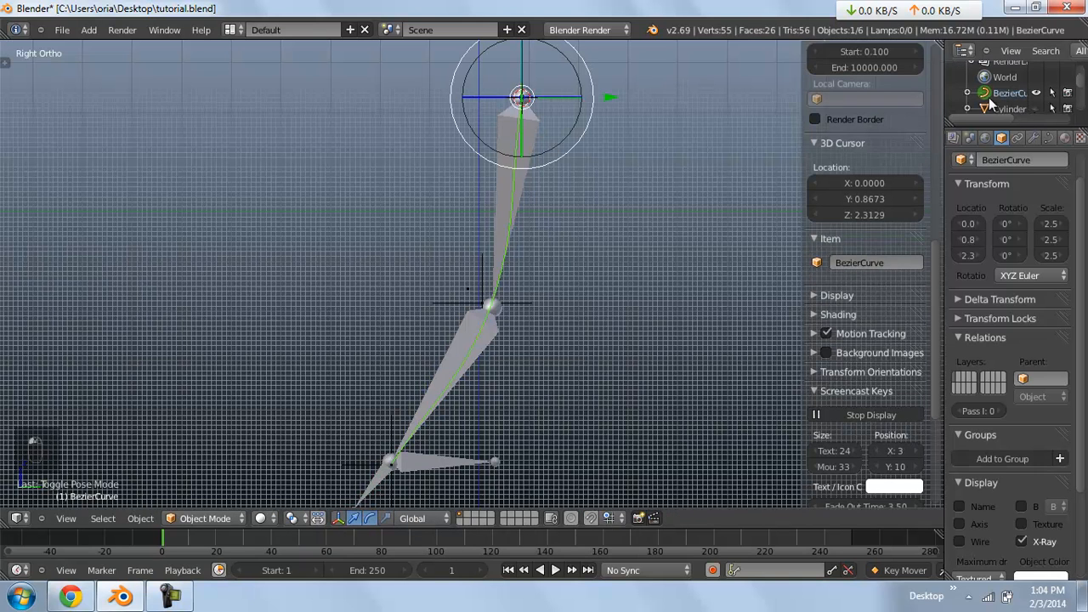
pyautogui.rightClick(536, 132)
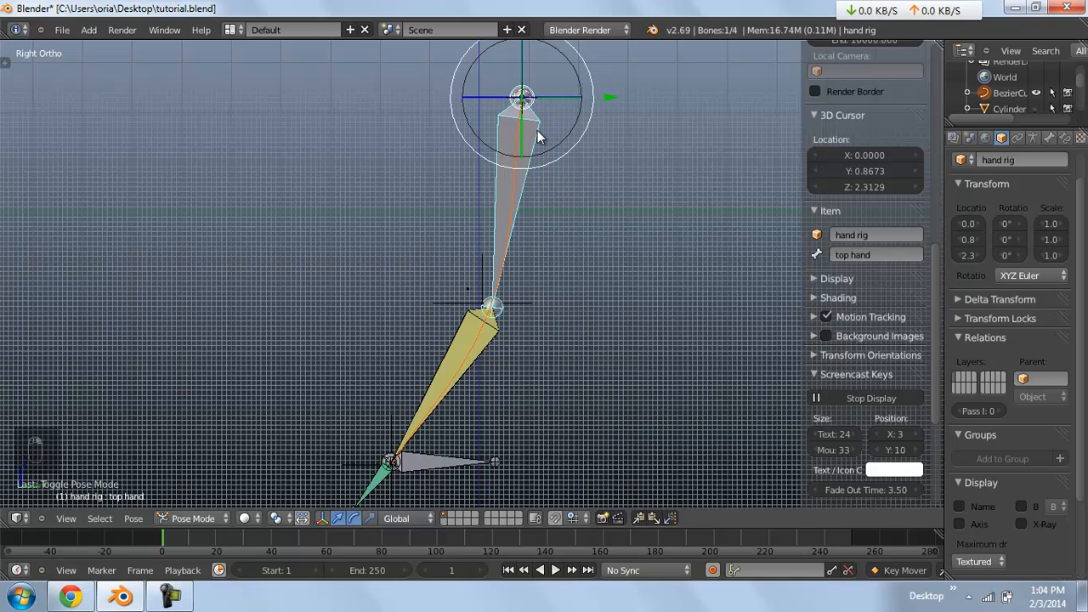
pyautogui.hotkey('ctrl', 'shift', 'c')
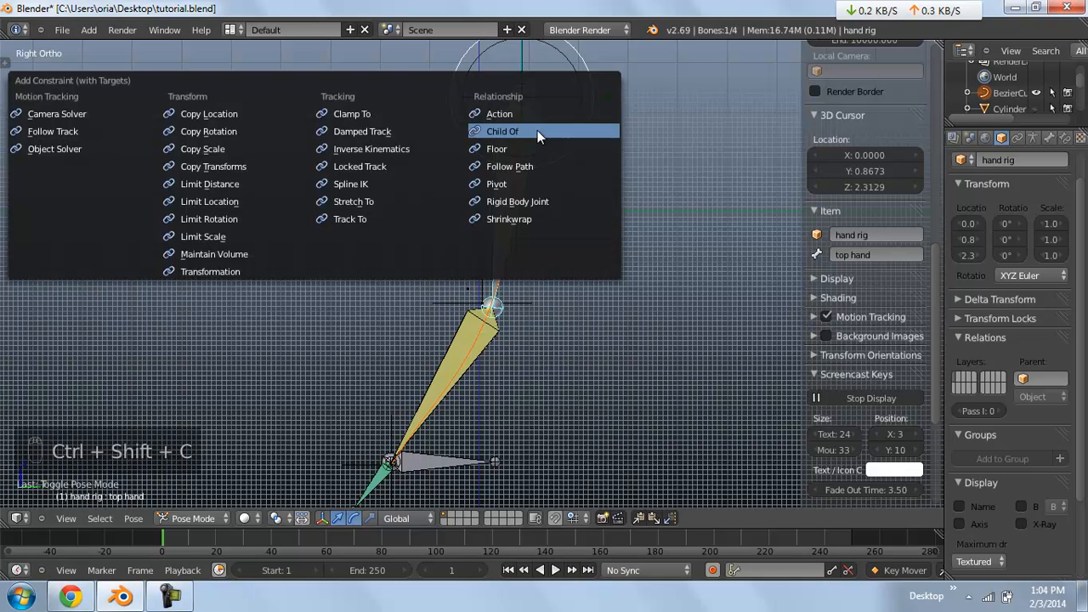
pyautogui.click(374, 186)
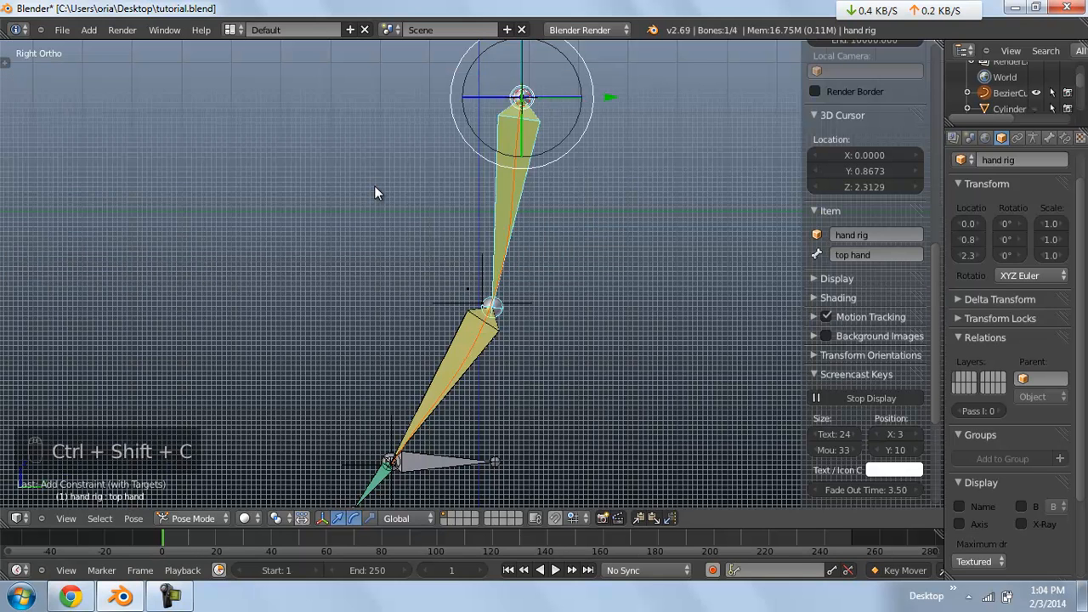
# Try moving the elbow Empty to test how the bones follow the curve
pyautogui.rightClick(513, 307)
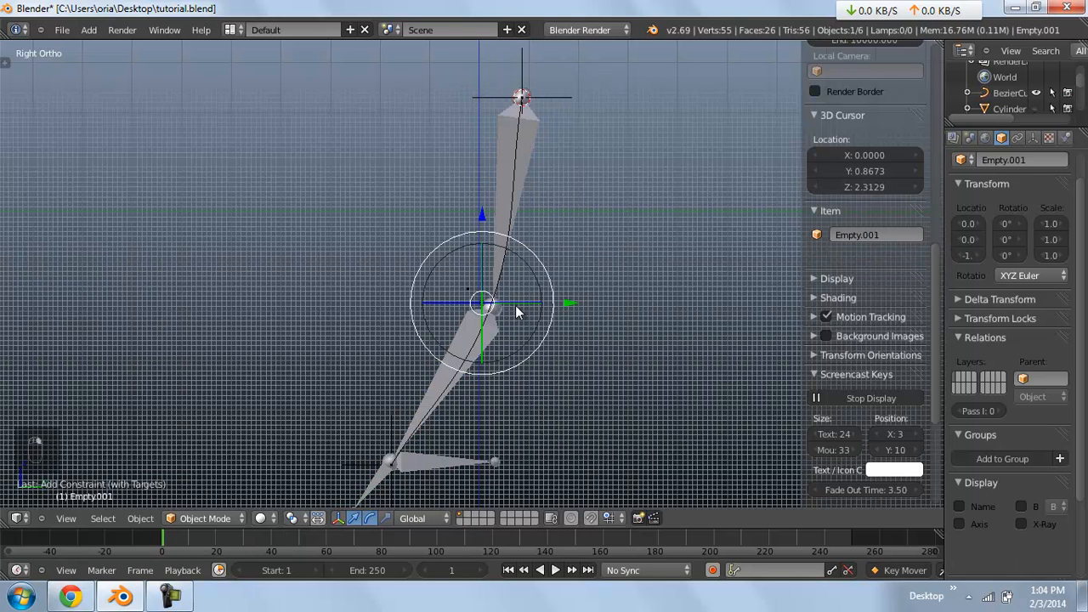
pyautogui.press('g')
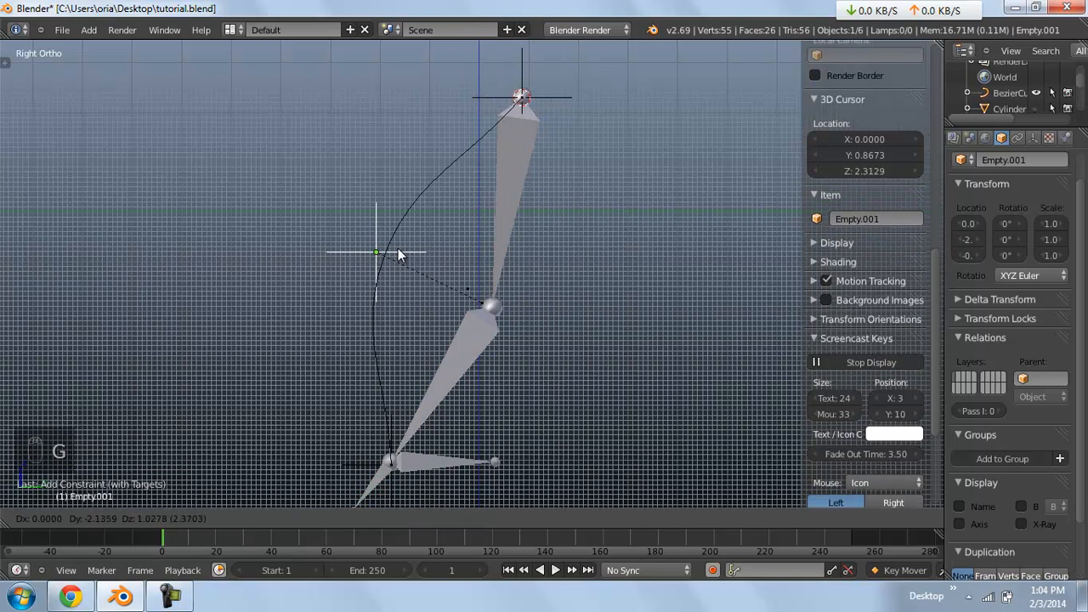
pyautogui.click(593, 291)
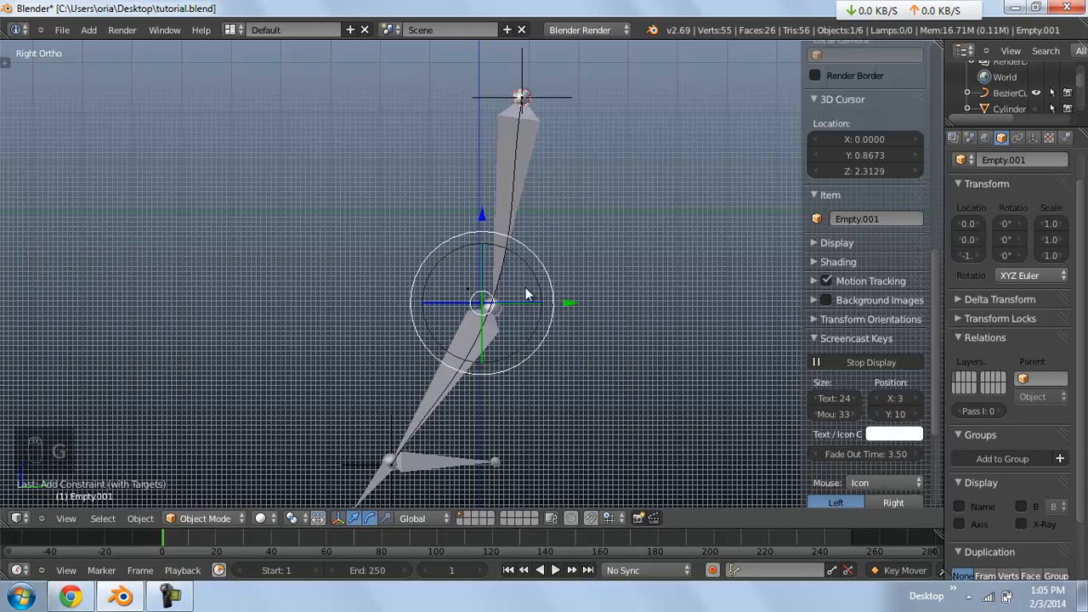
# Return the hand rig to pose mode and disable the IK constraint on the lower hand bone
pyautogui.rightClick(524, 139)
pyautogui.hotkey('ctrl', 'Tab')
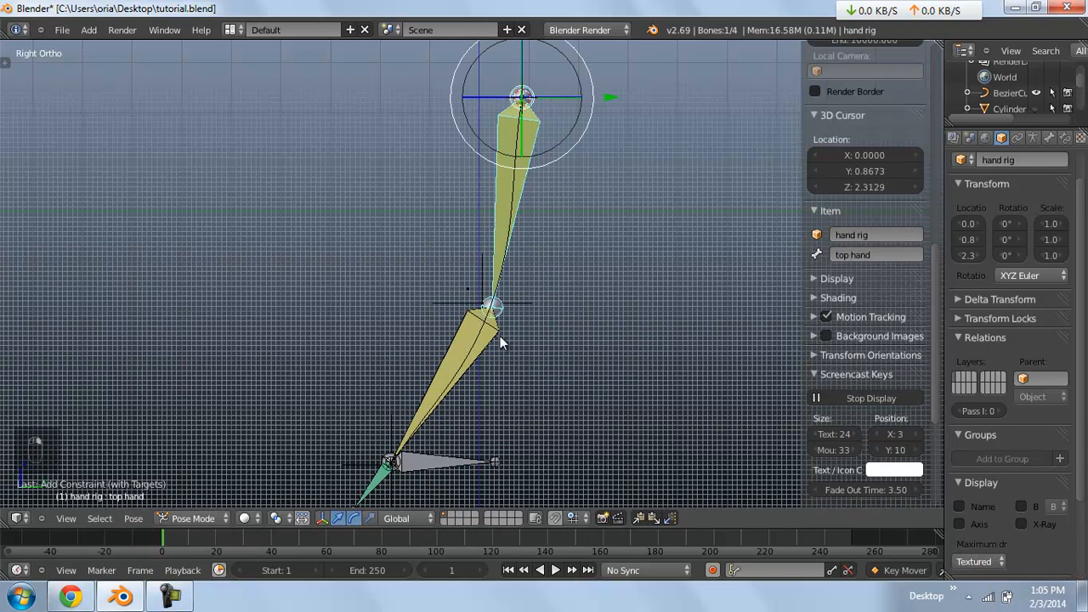
pyautogui.rightClick(510, 336)
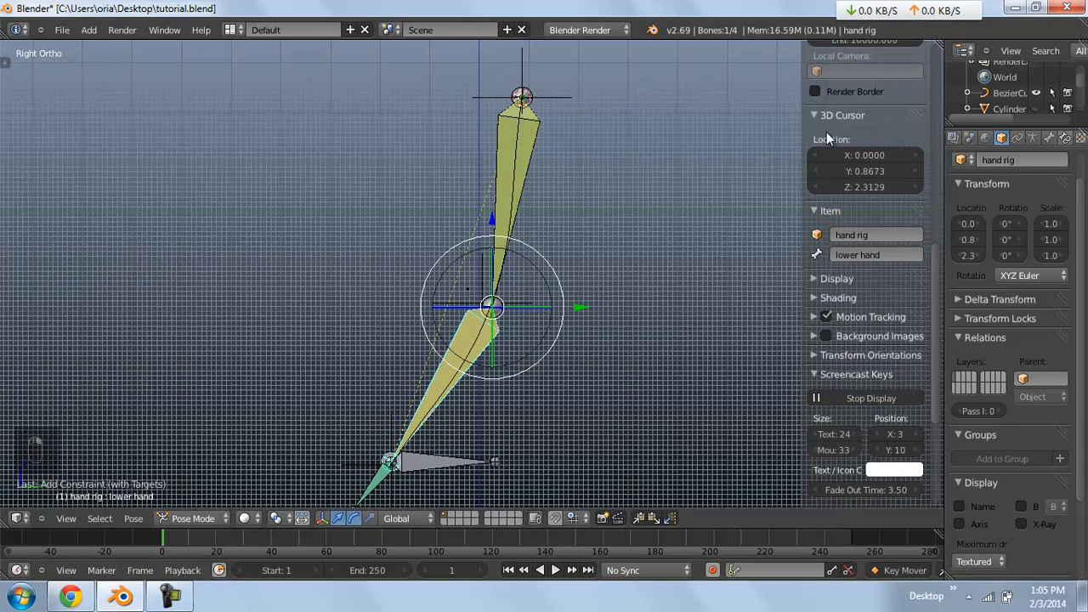
pyautogui.click(1037, 139)
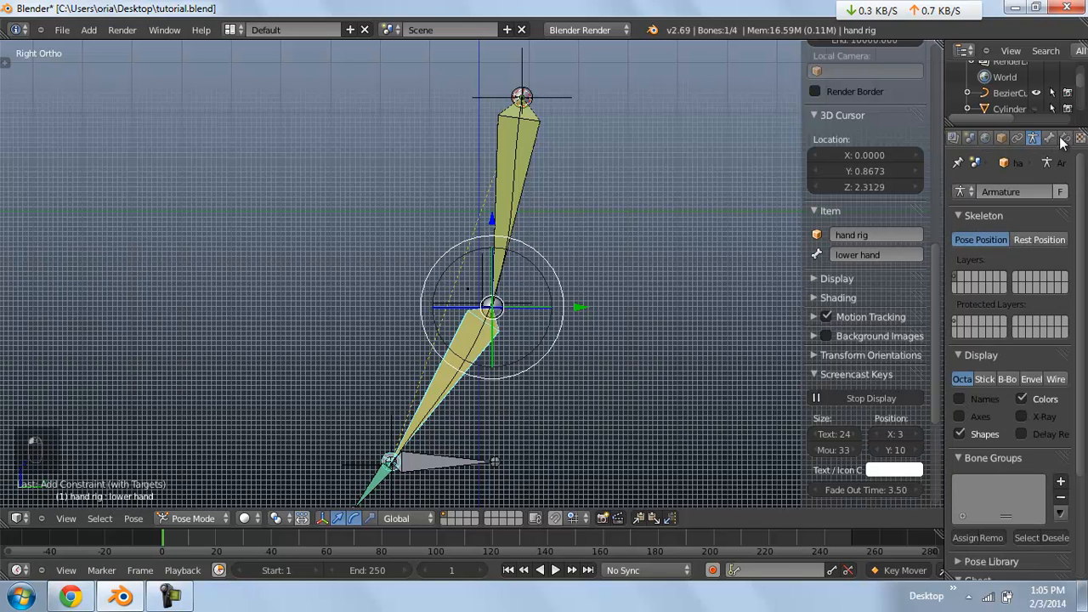
pyautogui.click(1063, 138)
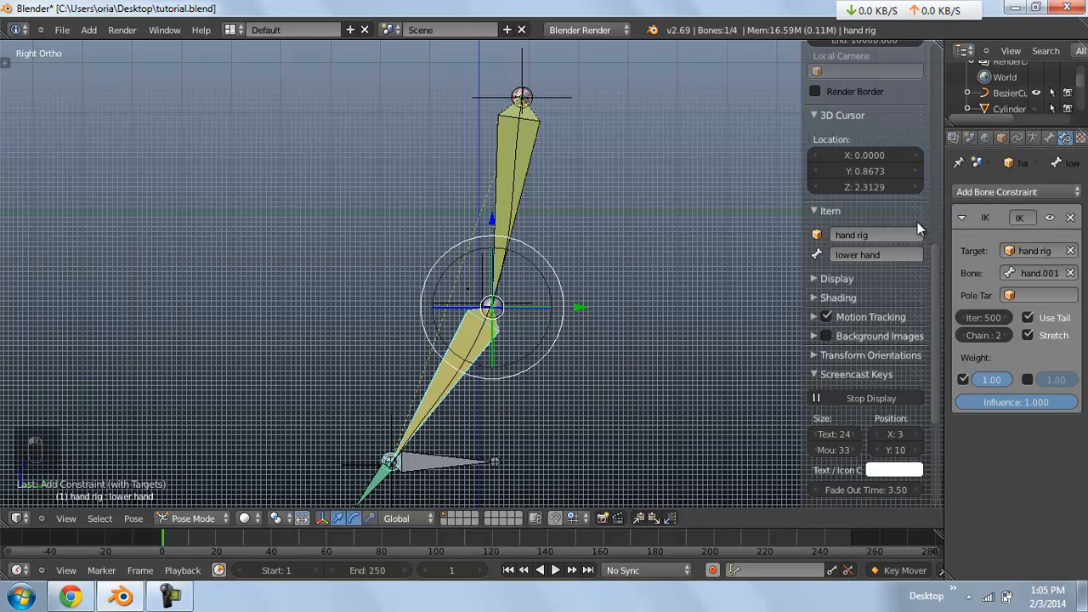
pyautogui.click(960, 218)
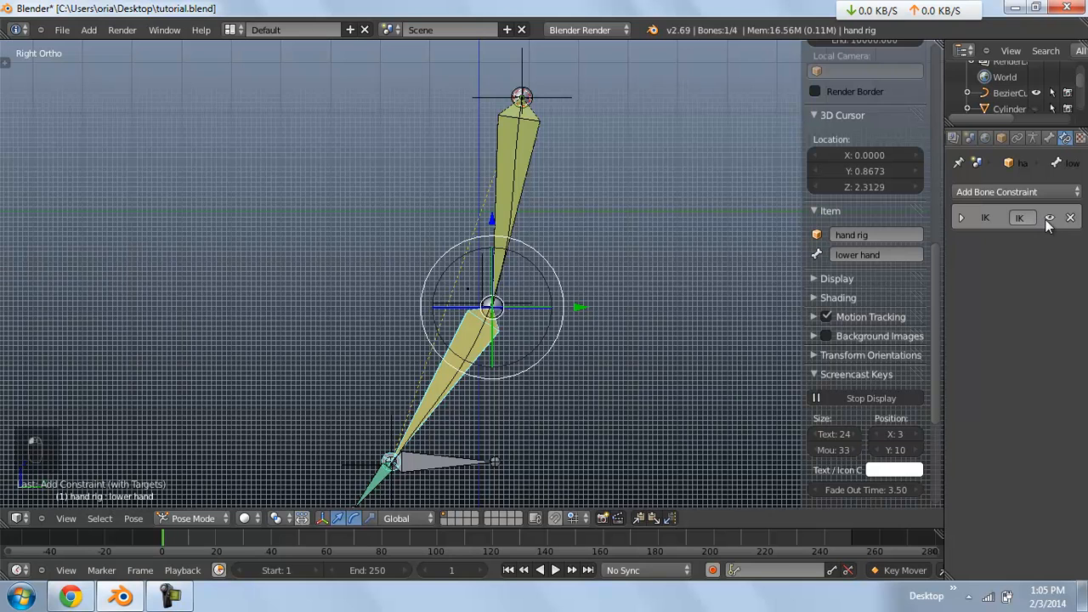
pyautogui.click(1048, 218)
# Try a chain length of 3 for the top hand bone's Spline IK constraint, remove the constraint and deselect all bones
pyautogui.scroll(-2, 553, 244)
pyautogui.rightClick(487, 164)
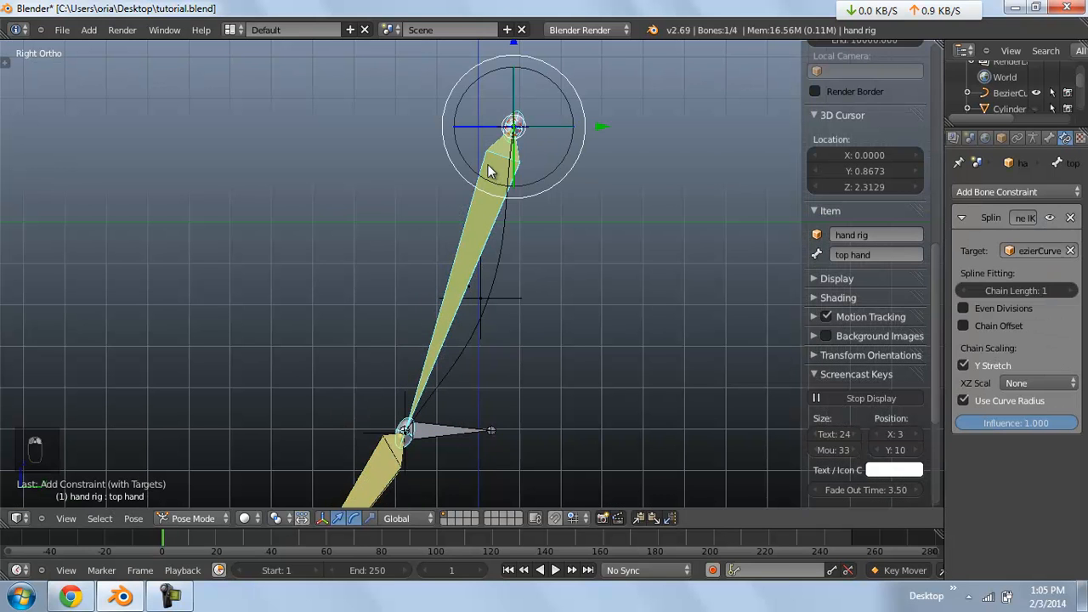
pyautogui.click(1071, 291)
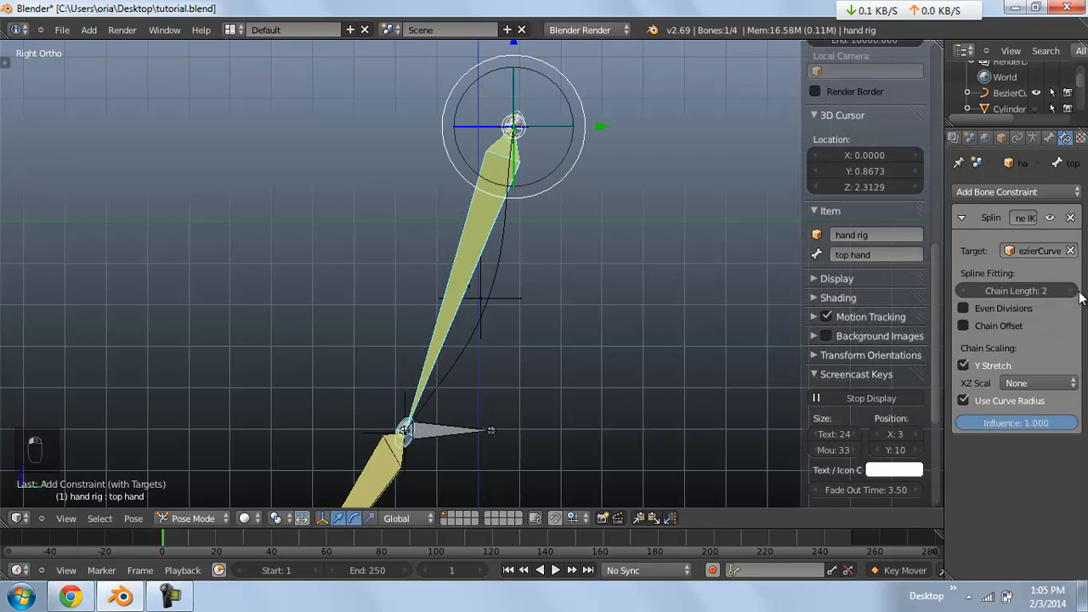
pyautogui.click(963, 289)
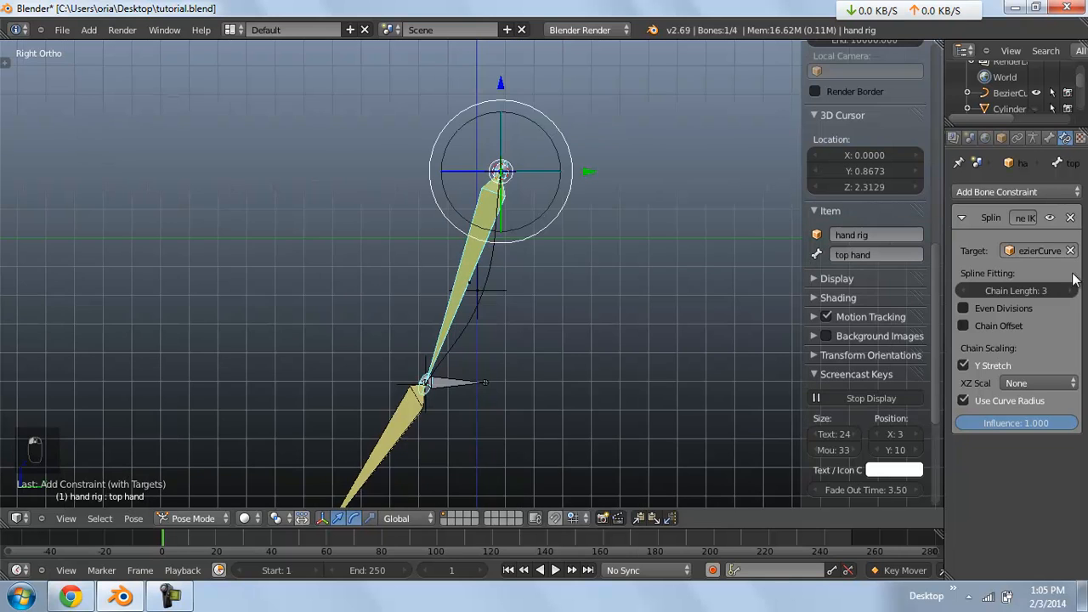
pyautogui.click(1070, 218)
pyautogui.press('a')
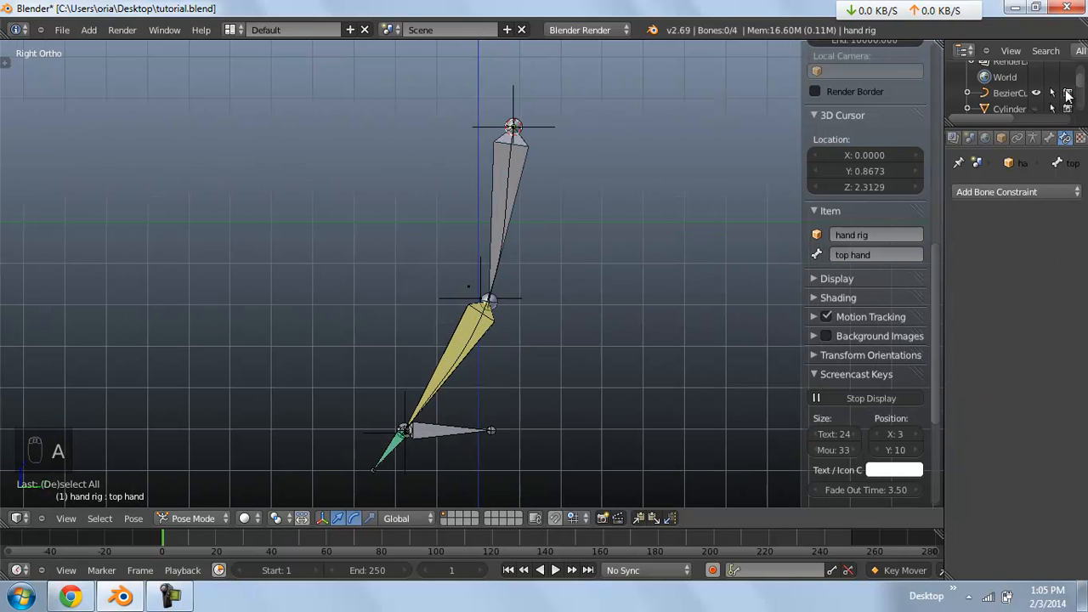
# Add a Spline IK constraint targeting the Bezier curve to the lower hand bone and set its chain length to 2
pyautogui.click(1012, 94)
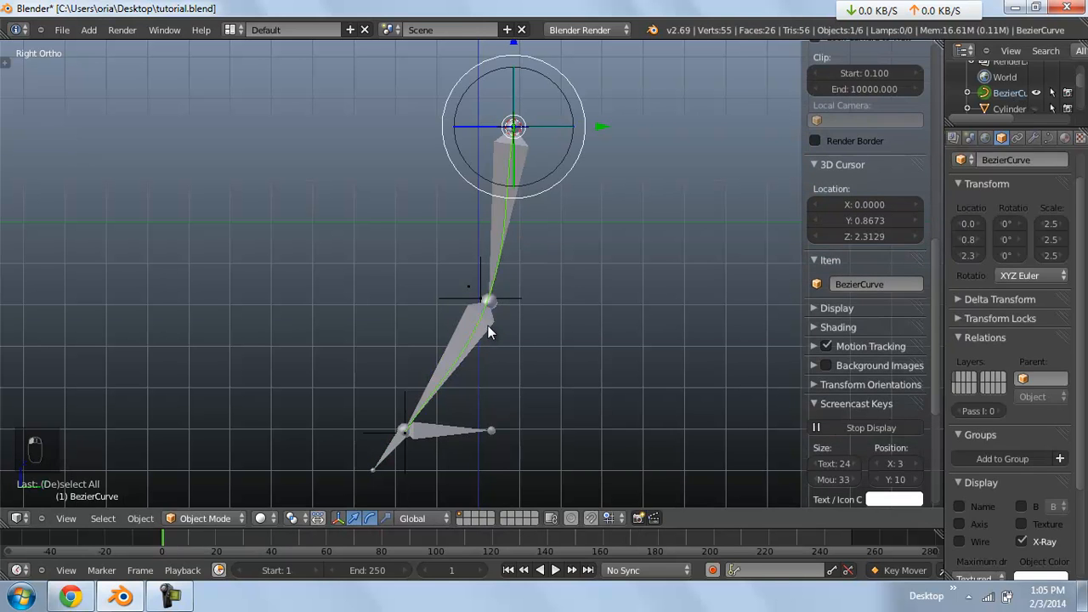
pyautogui.rightClick(487, 325)
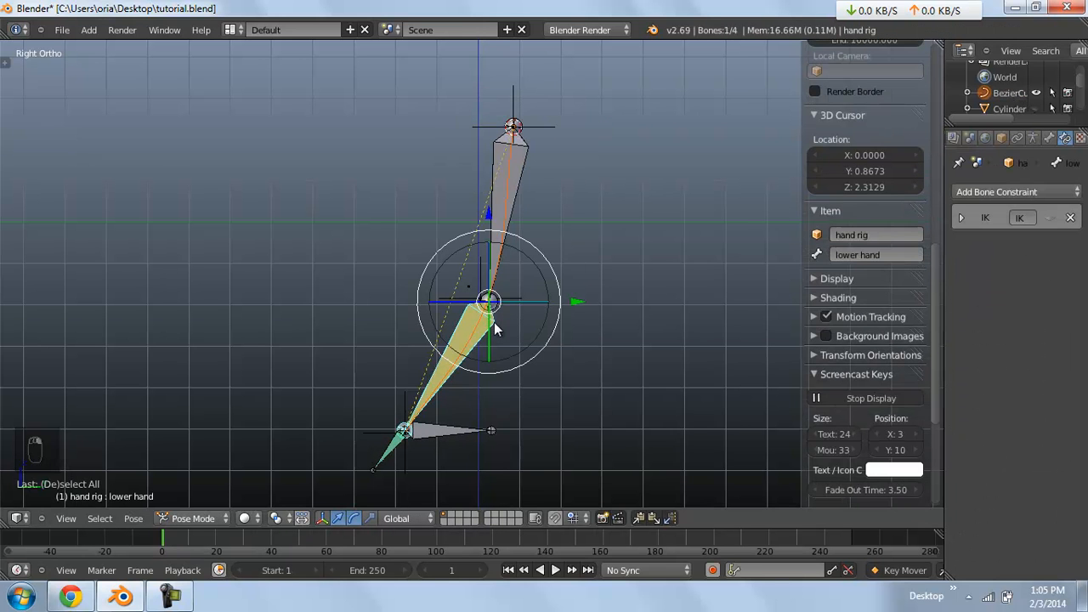
pyautogui.scroll(1, 509, 318)
pyautogui.hotkey('ctrl', 'shift', 'c')
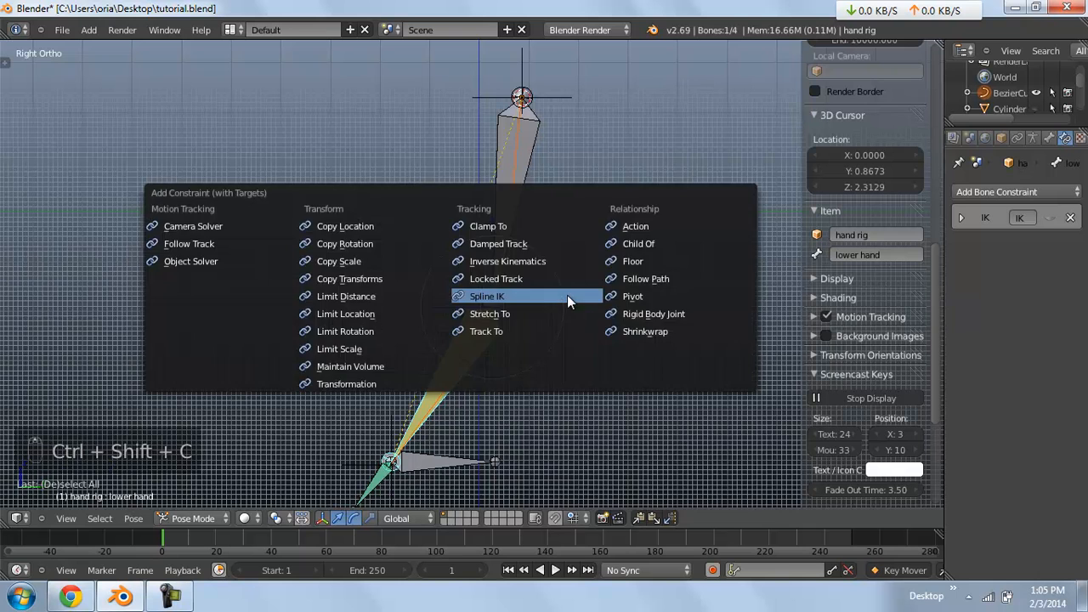
pyautogui.click(566, 295)
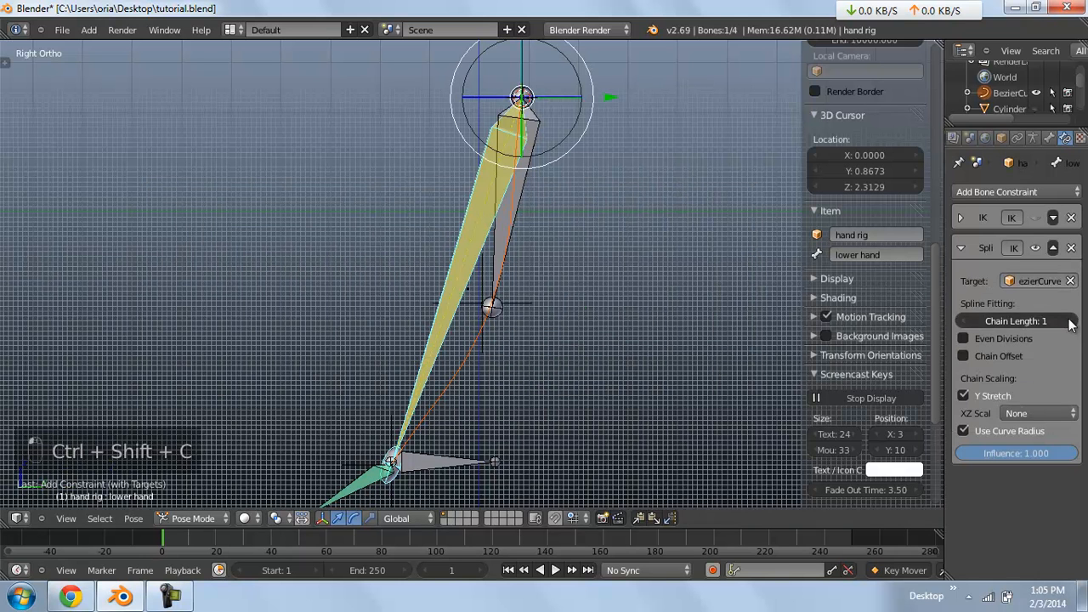
pyautogui.click(1070, 321)
# Try moving the shoulder Empty and the elbow Empty to test how the arm bones follow the curve
pyautogui.rightClick(549, 97)
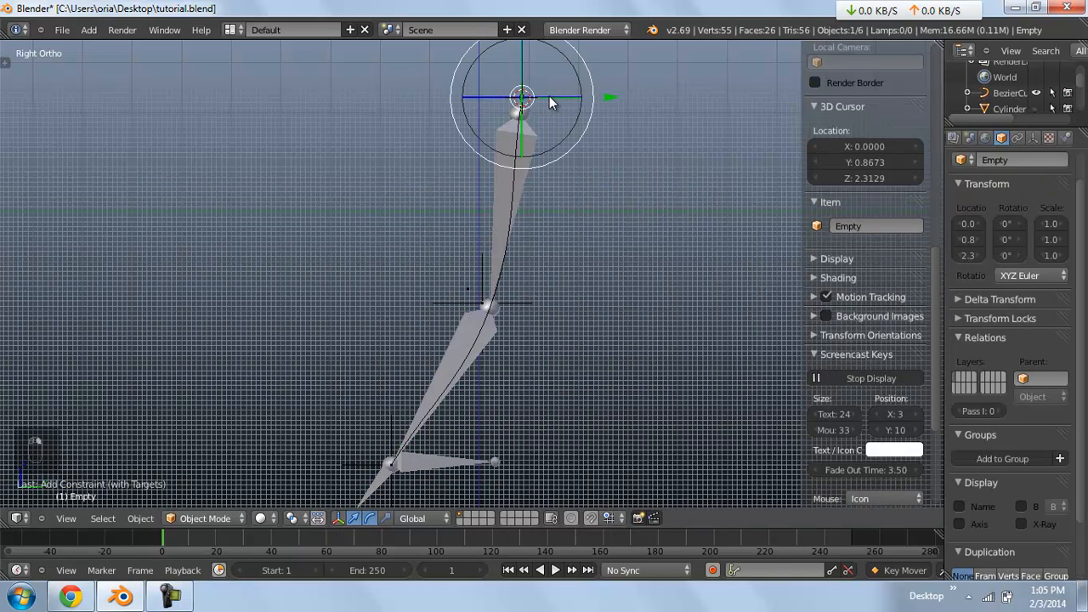
pyautogui.press('g')
pyautogui.rightClick(640, 162)
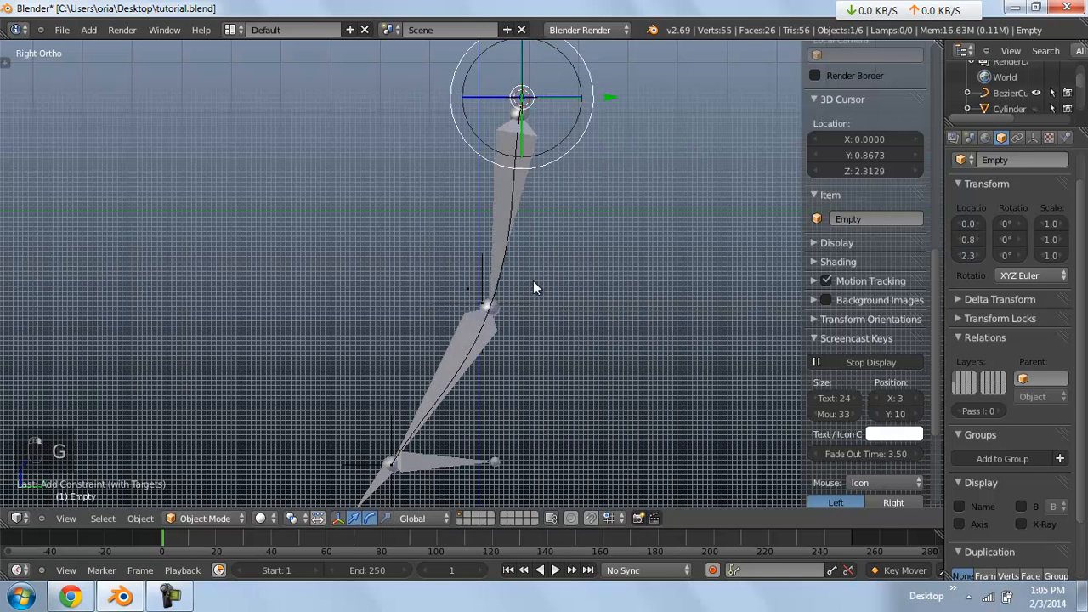
pyautogui.rightClick(518, 309)
pyautogui.press('g')
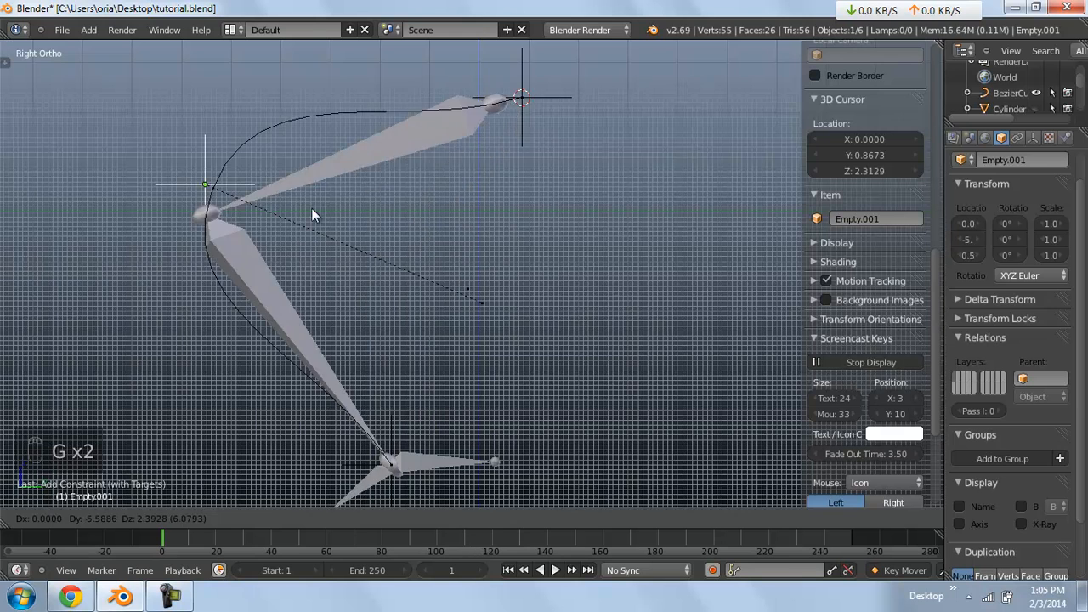
pyautogui.rightClick(301, 448)
# Try raising the wrist Empty and the elbow Empty to test the arm's bending in perspective
pyautogui.rightClick(389, 463)
pyautogui.press('g')
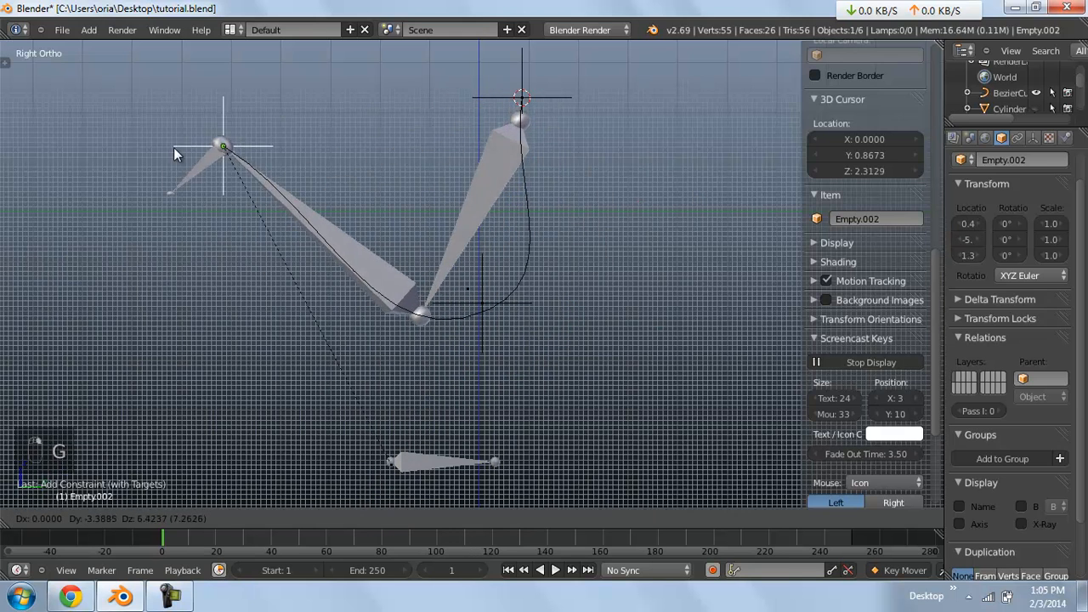
pyautogui.click(437, 257)
pyautogui.rightClick(485, 301)
pyautogui.moveTo(485, 301); pyautogui.dragTo(431, 270, button='middle')
pyautogui.press('g')
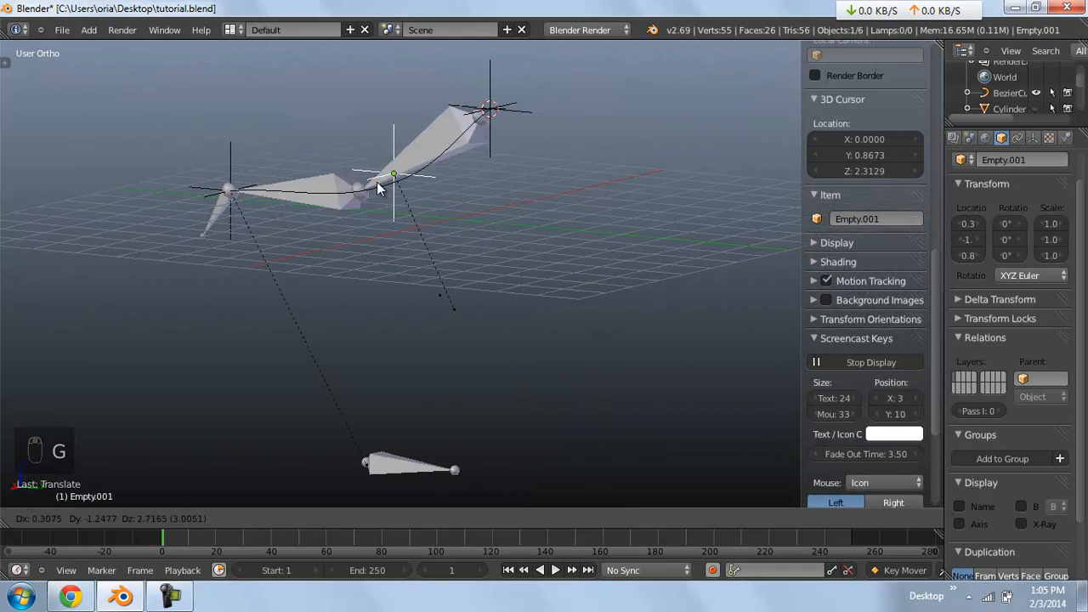
pyautogui.click(352, 107)
pyautogui.moveTo(353, 106); pyautogui.dragTo(414, 148, button='middle')
# Undo the Empty moves, returning to the lower hand bone's Spline IK constraint with a chain length of 2
pyautogui.press('a')
pyautogui.press('a')
pyautogui.press('a')
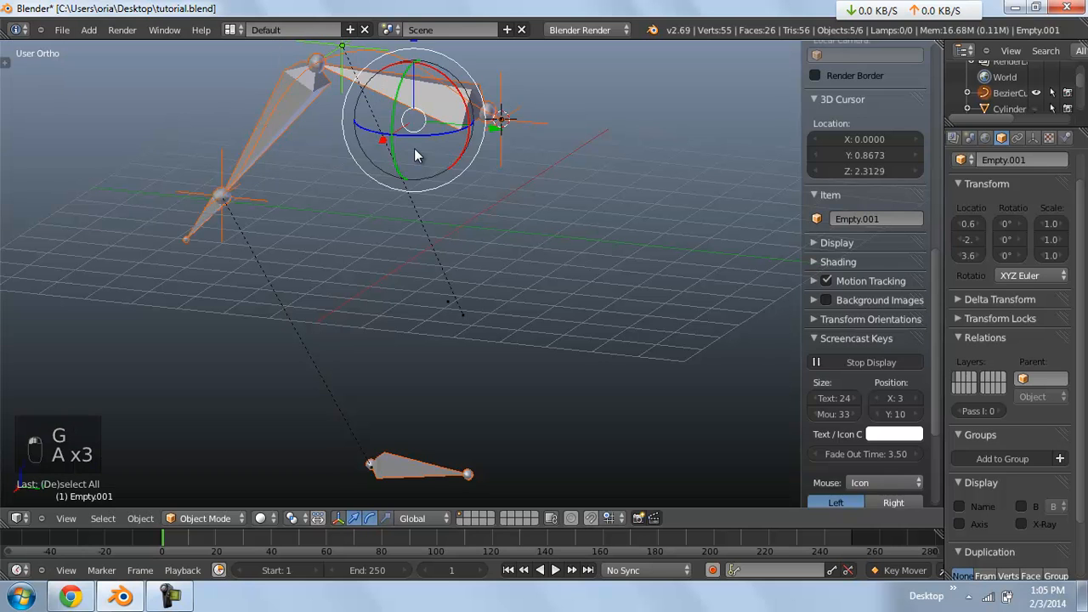
pyautogui.hotkey('ctrl', 'z')
pyautogui.hotkey('ctrl', 'z')
pyautogui.hotkey('ctrl', 'z')
pyautogui.hotkey('ctrl', 'z')
pyautogui.hotkey('ctrl', 'z')
pyautogui.hotkey('ctrl', 'z')
pyautogui.hotkey('ctrl', 'z')
pyautogui.hotkey('ctrl', 'z')
pyautogui.hotkey('ctrl', 'z')
pyautogui.hotkey('ctrl', 'z')
pyautogui.hotkey('ctrl', 'z')
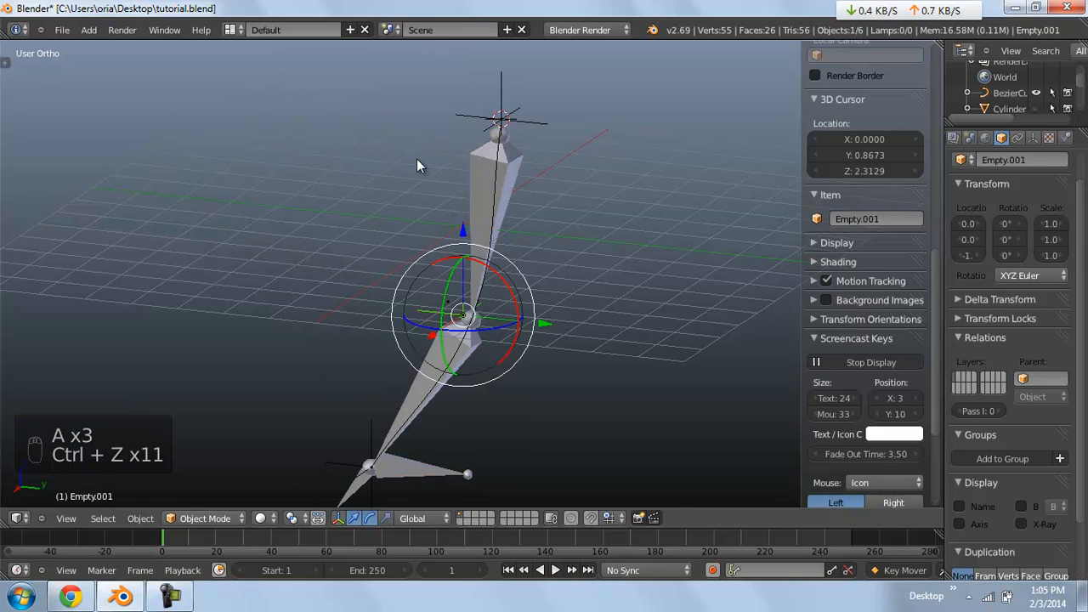
pyautogui.hotkey('ctrl', 'z')
pyautogui.hotkey('ctrl', 'z')
pyautogui.hotkey('ctrl', 'z')
pyautogui.hotkey('ctrl', 'z')
pyautogui.hotkey('ctrl', 'z')
pyautogui.hotkey('ctrl', 'z')
pyautogui.hotkey('ctrl', 'y')
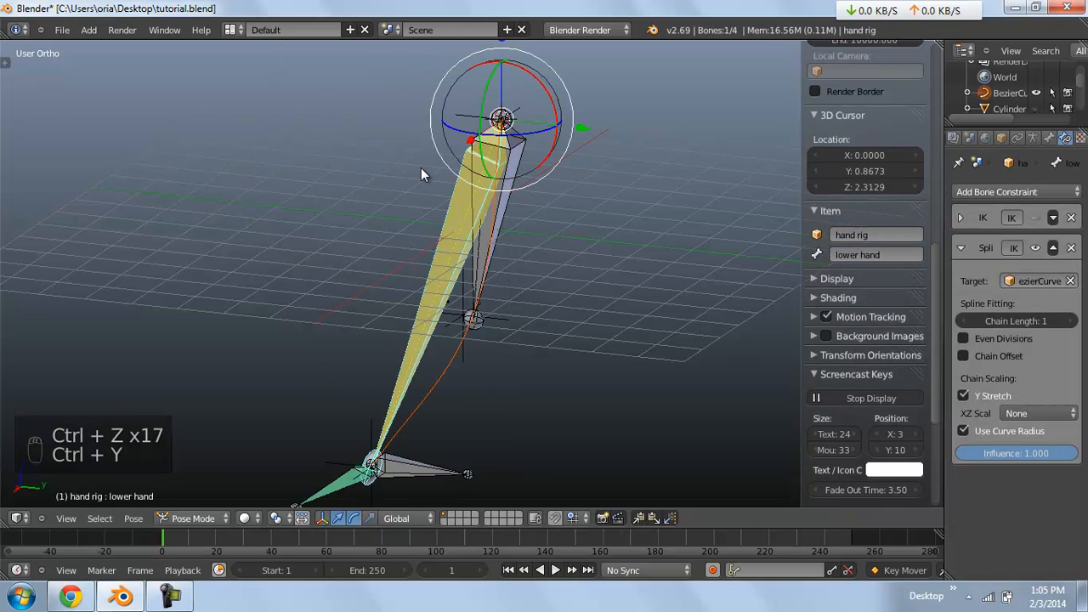
pyautogui.hotkey('ctrl', 'shift', 'z')
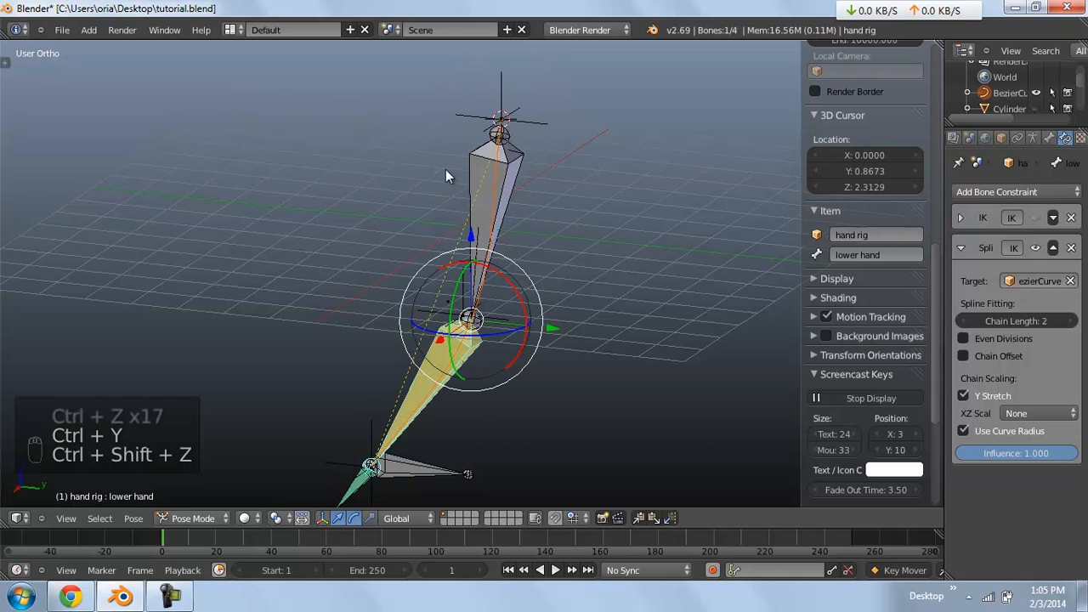
# Compare the top hand bone's placement at the shoulder between edit mode and pose mode in the right view
pyautogui.press('KP_3')
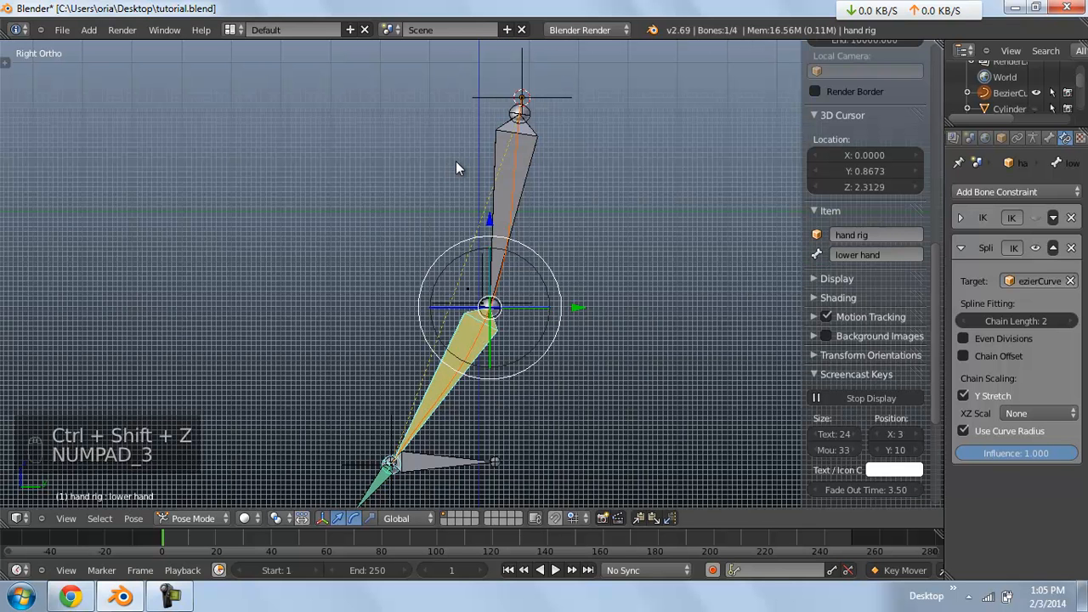
pyautogui.press('a')
pyautogui.press('a')
pyautogui.rightClick(537, 95)
pyautogui.keyDown('shift'); pyautogui.moveTo(520, 110); pyautogui.dragTo(495, 125, button='middle'); pyautogui.keyUp('shift')
pyautogui.rightClick(508, 154)
pyautogui.press('Tab')
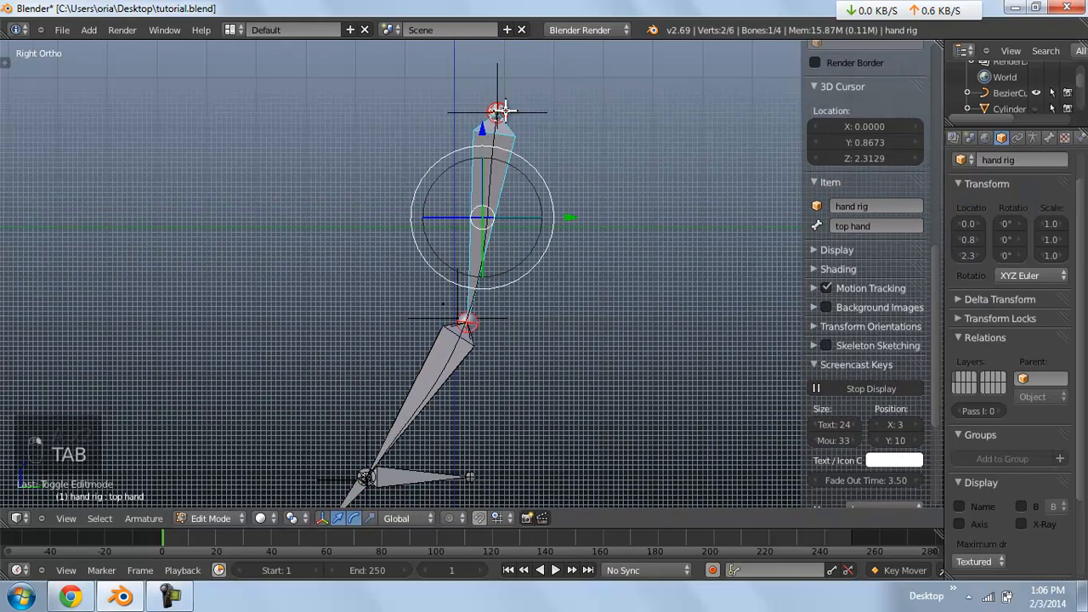
pyautogui.press('Tab')
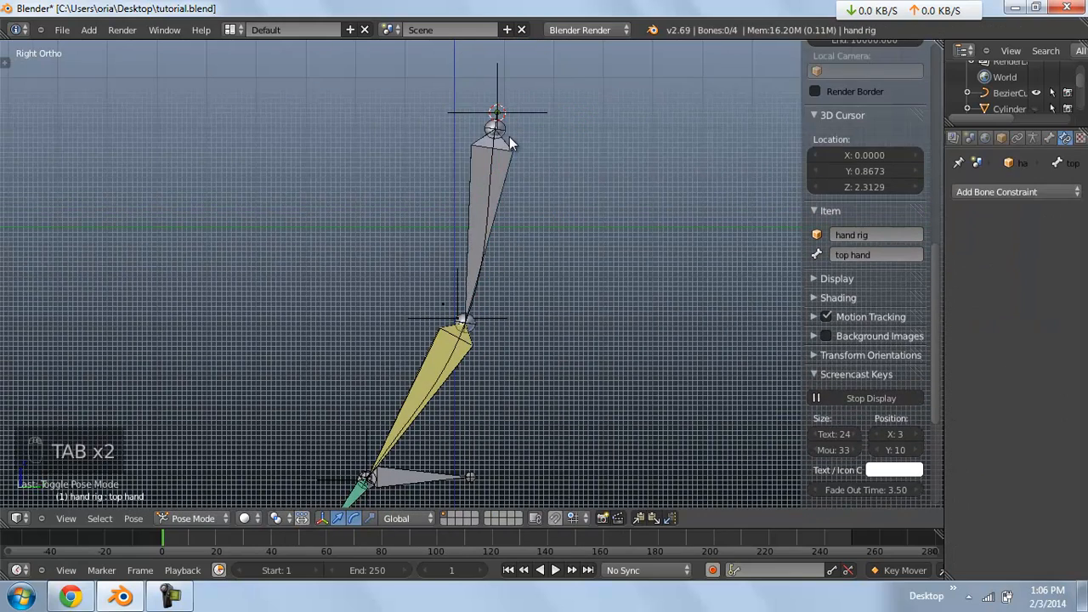
# Try the Even Divisions and Chain Offset options of the lower hand bone's Spline IK constraint
pyautogui.rightClick(509, 138)
pyautogui.rightClick(461, 367)
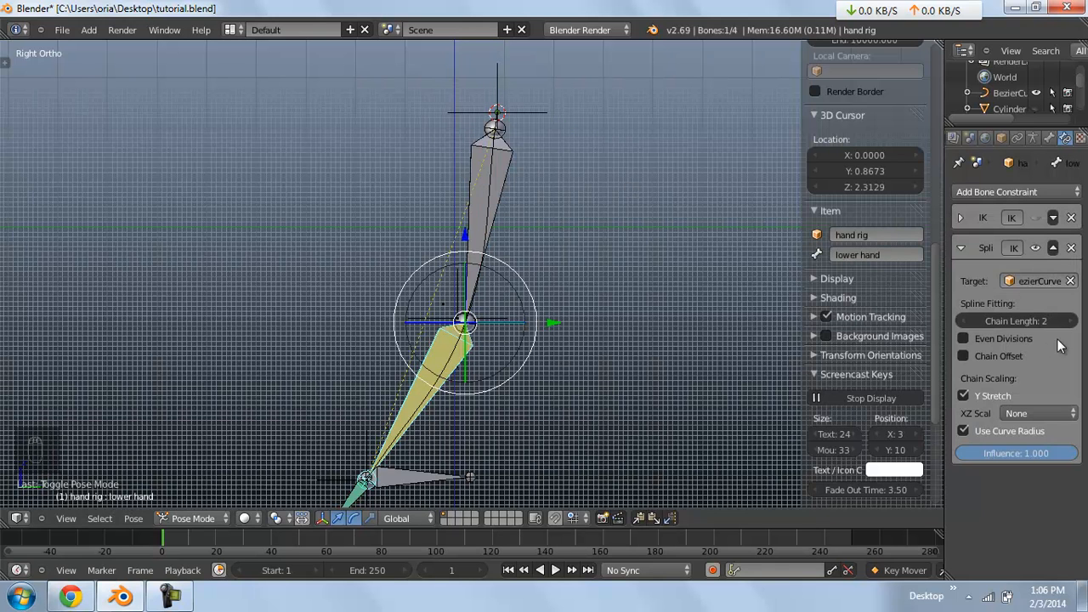
pyautogui.click(995, 340)
pyautogui.click(1001, 360)
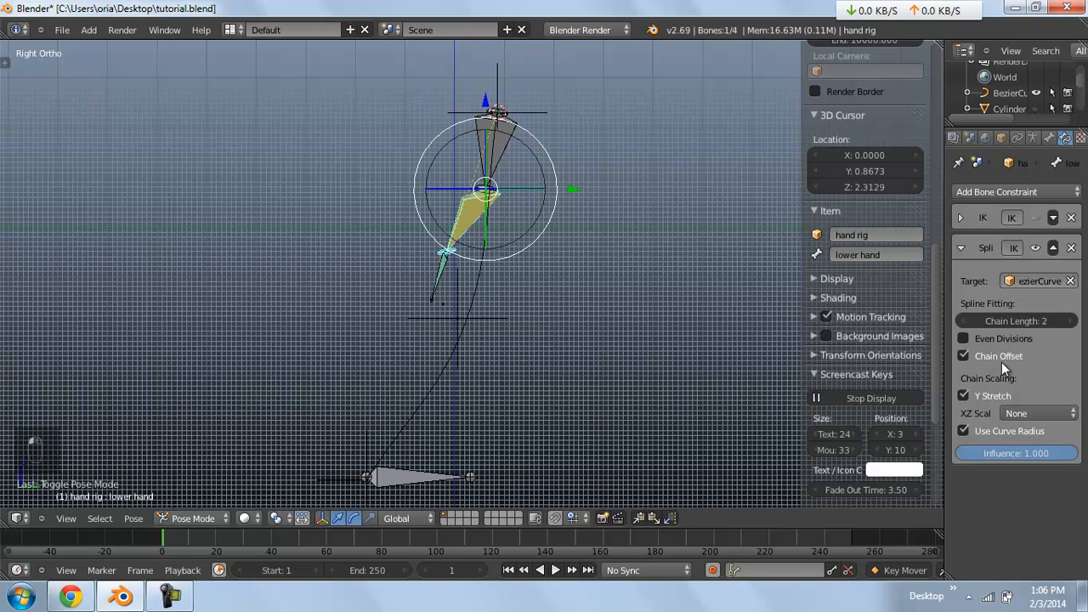
pyautogui.click(1001, 361)
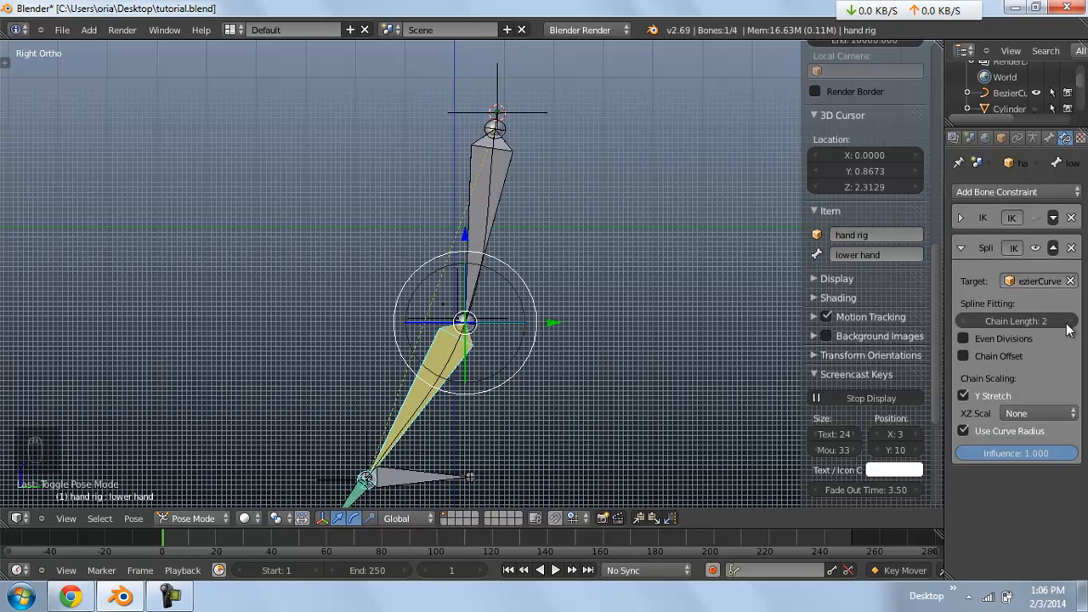
# In edit mode, extrude a short bone along Y from the top hand bone's shoulder joint and clear its parent
pyautogui.rightClick(488, 198)
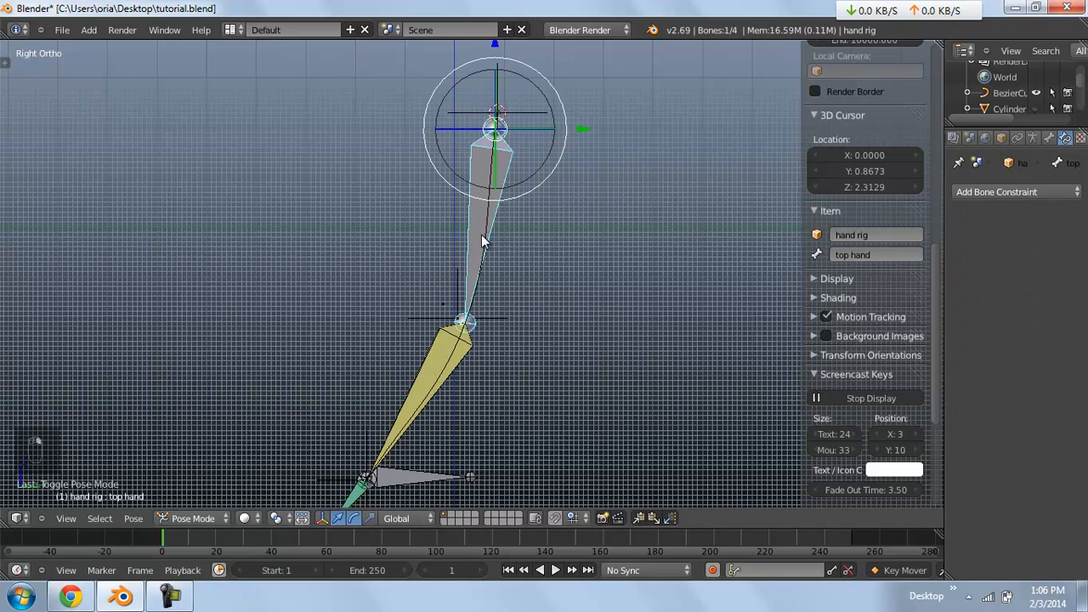
pyautogui.press('Tab')
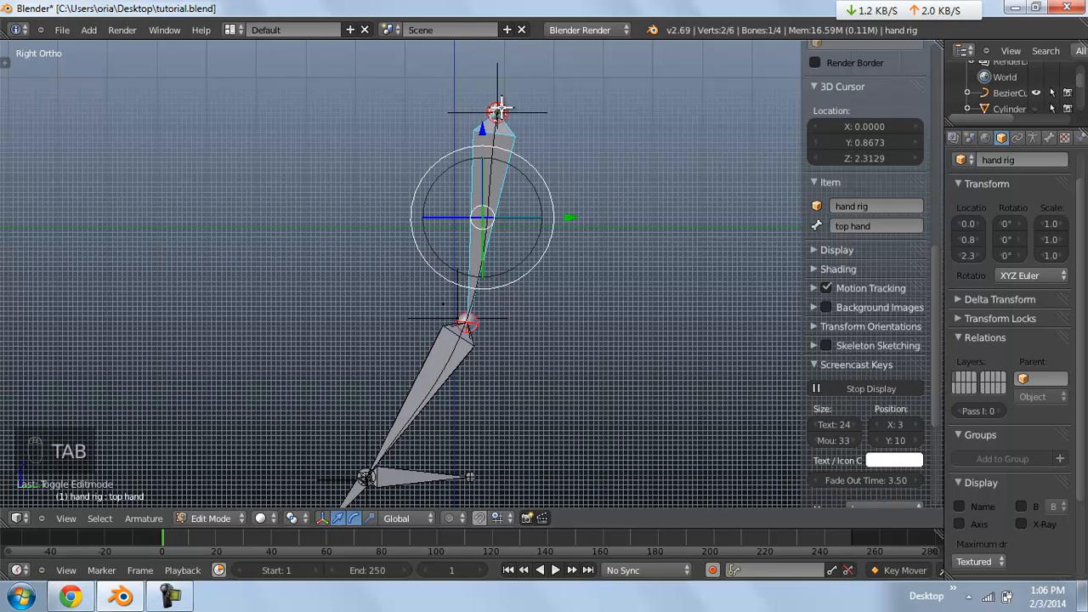
pyautogui.rightClick(497, 111)
pyautogui.press('w')
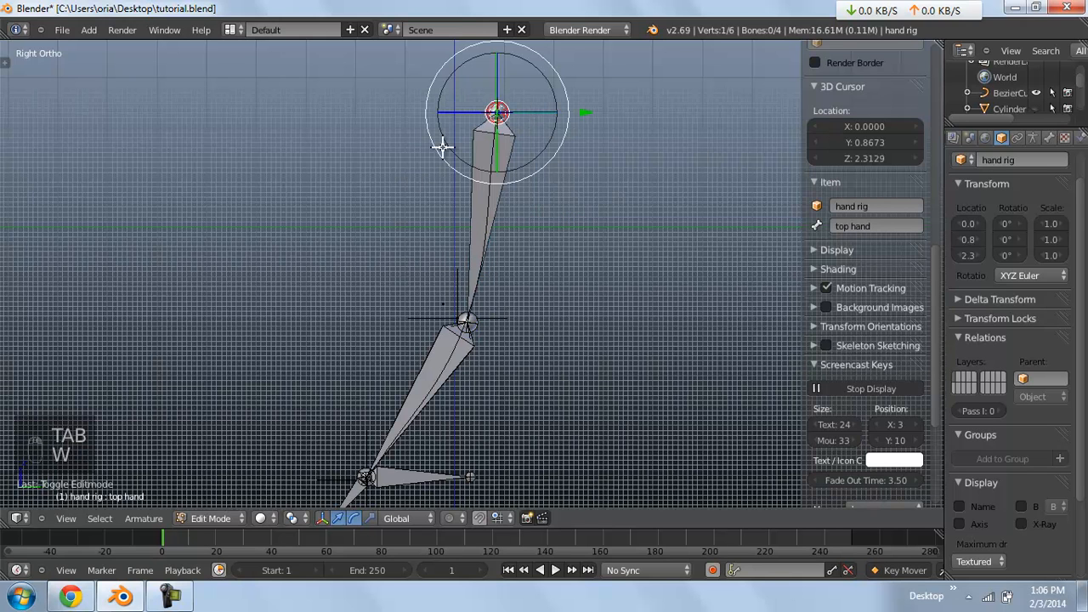
pyautogui.press('e')
pyautogui.press('y')
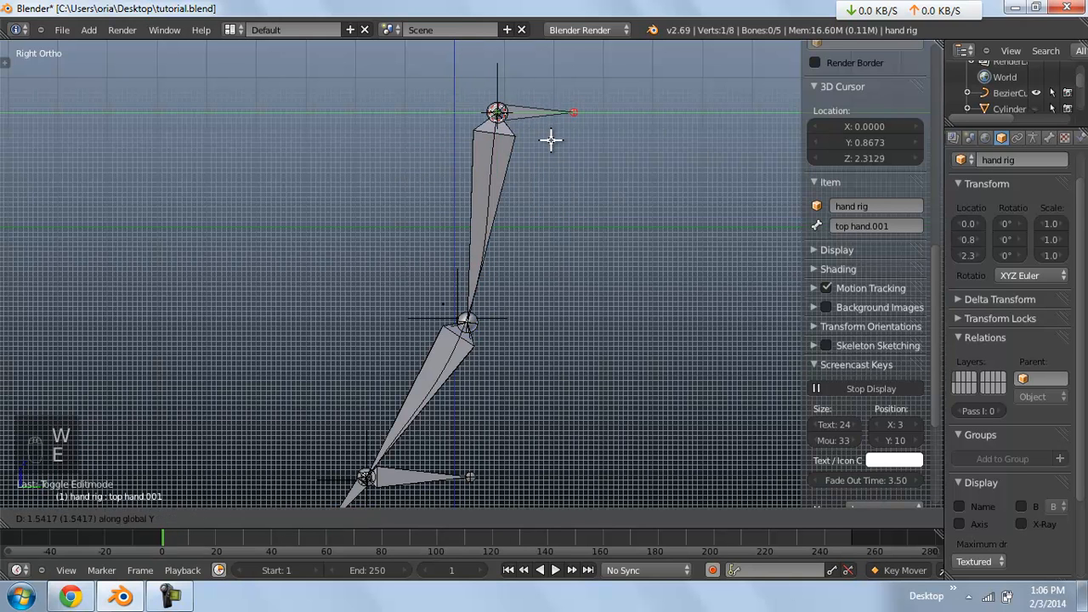
pyautogui.click(528, 119)
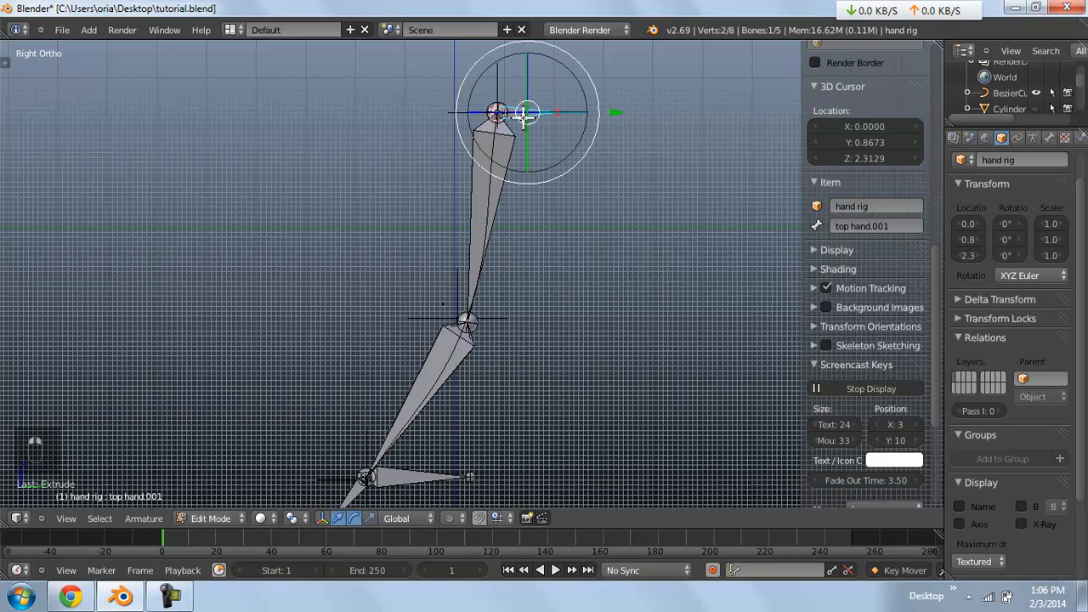
pyautogui.hotkey('alt', 'p')
pyautogui.click(484, 136)
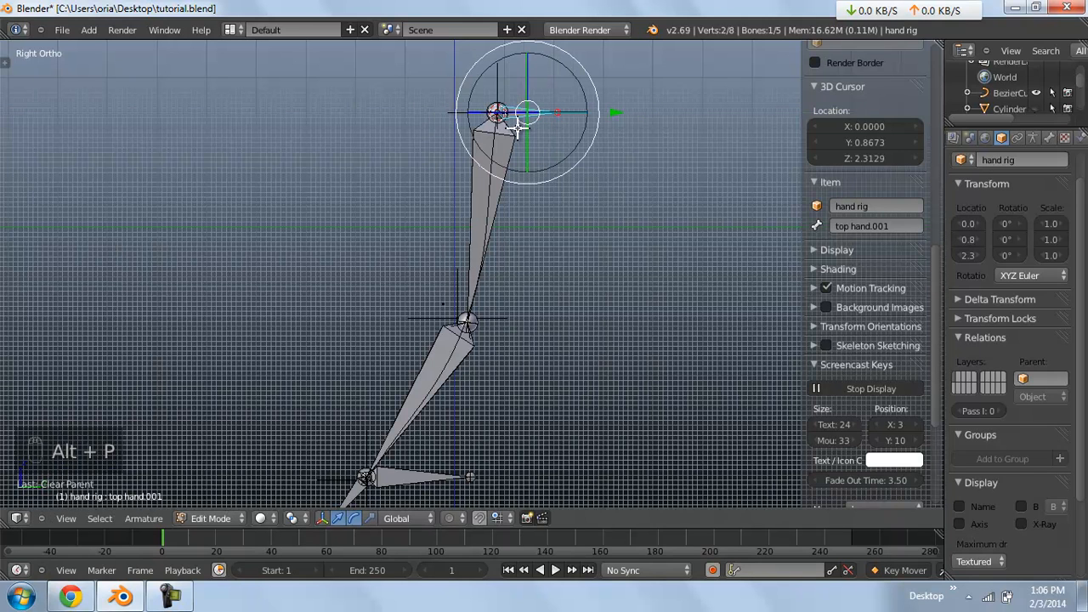
# Duplicate the new shoulder bone down to the elbow joint and check its alignment in the front view
pyautogui.hotkey('shift', 'd')
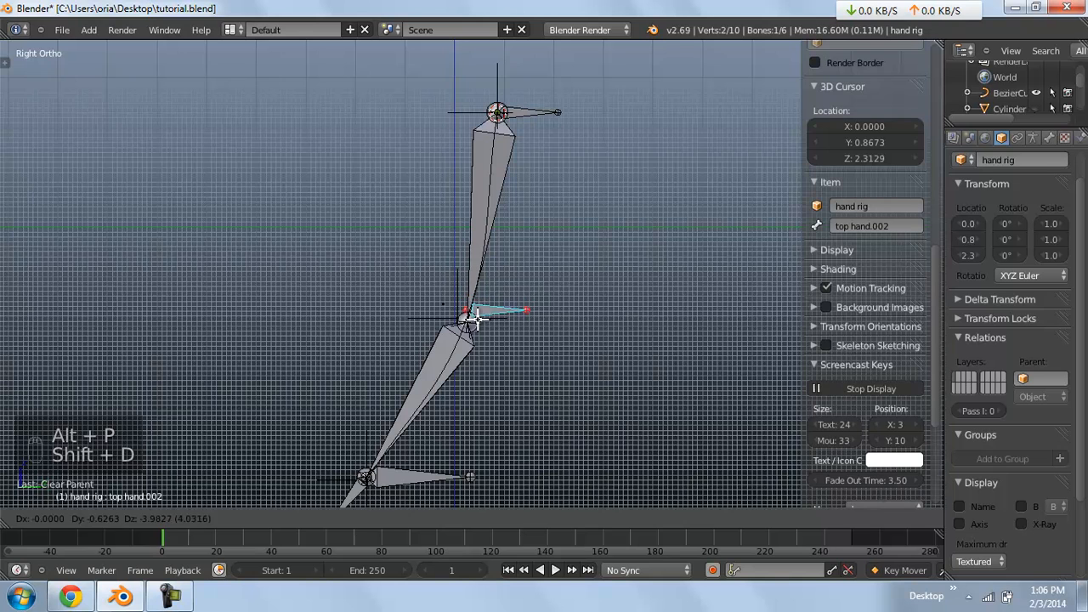
pyautogui.click(479, 319)
pyautogui.press('KP_1')
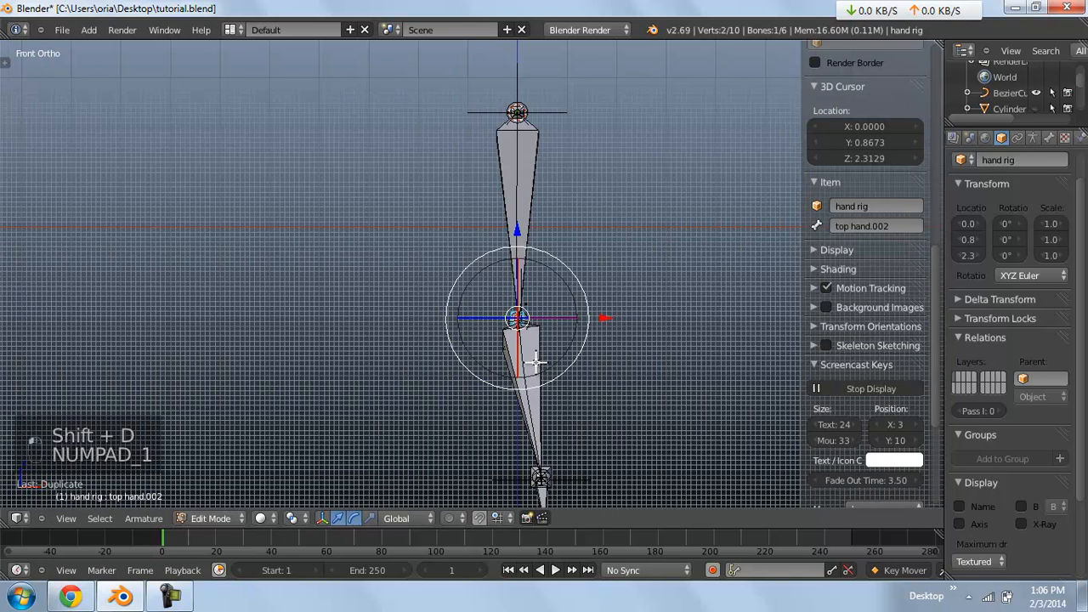
pyautogui.click(170, 596)
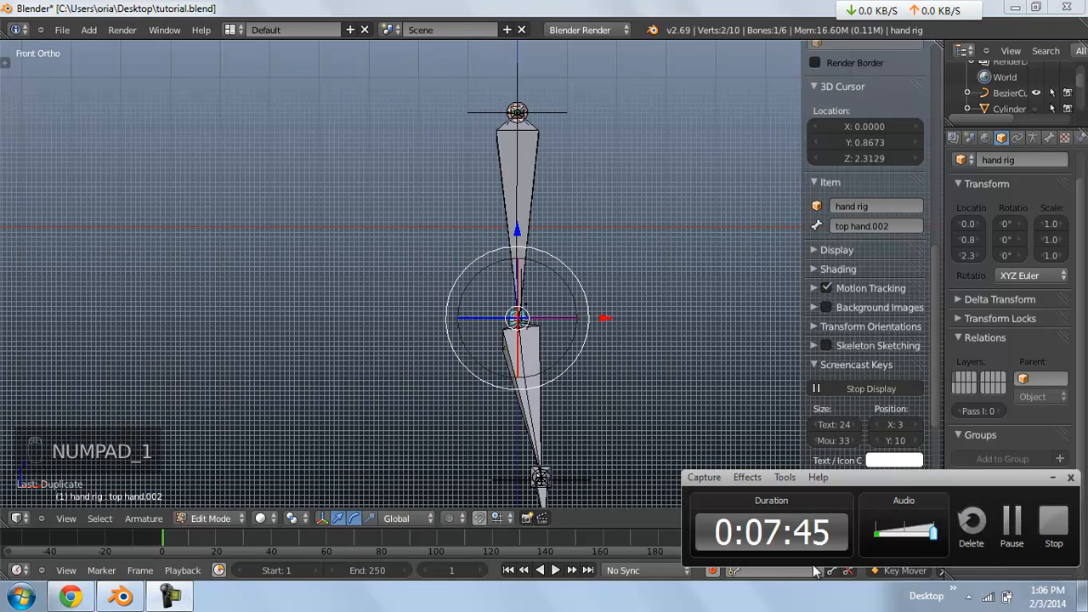
pyautogui.click(1011, 541)
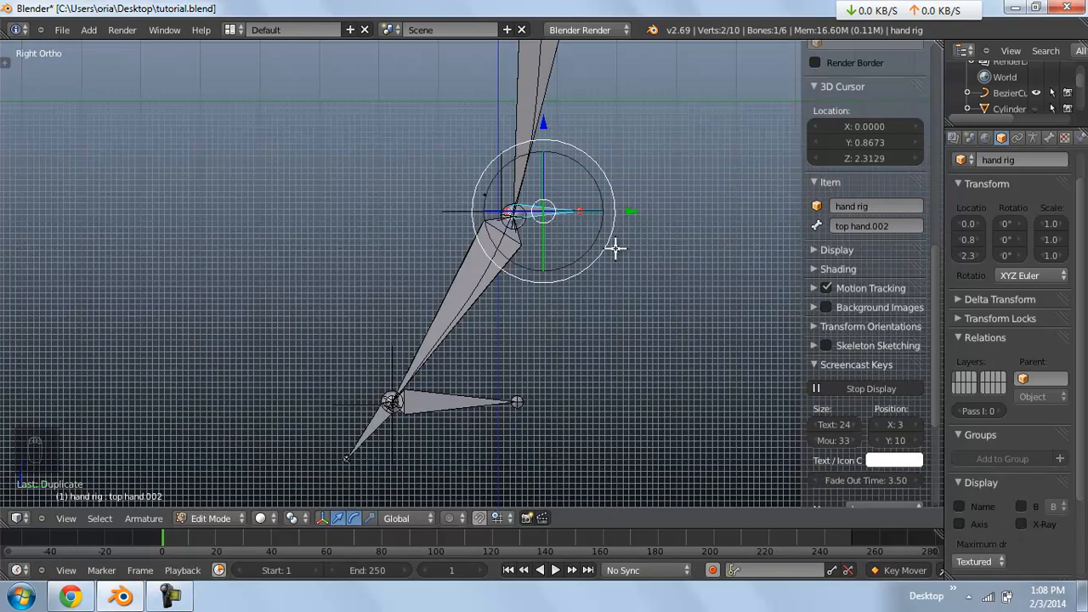
# Adjust the duplicated bone's position so that it starts on the elbow joint
pyautogui.scroll(2, 618, 240)
pyautogui.press('g')
pyautogui.click(565, 207)
# Duplicate the elbow control bone down near the wrist joint and shift the copy about 0.31 along X toward the wrist
pyautogui.hotkey('shift', 'd')
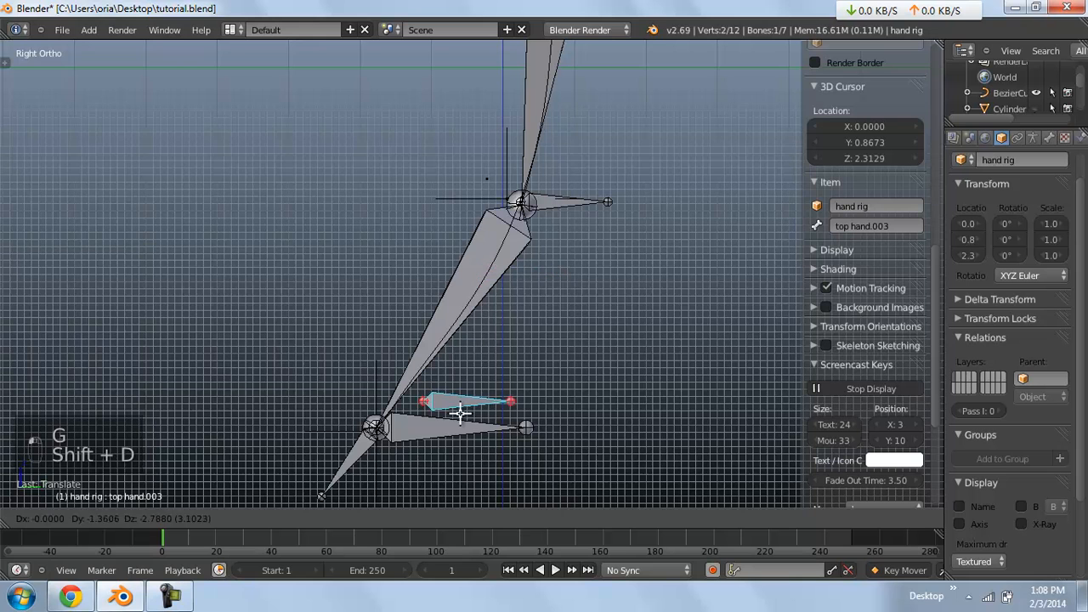
pyautogui.click(444, 418)
pyautogui.press('KP_1')
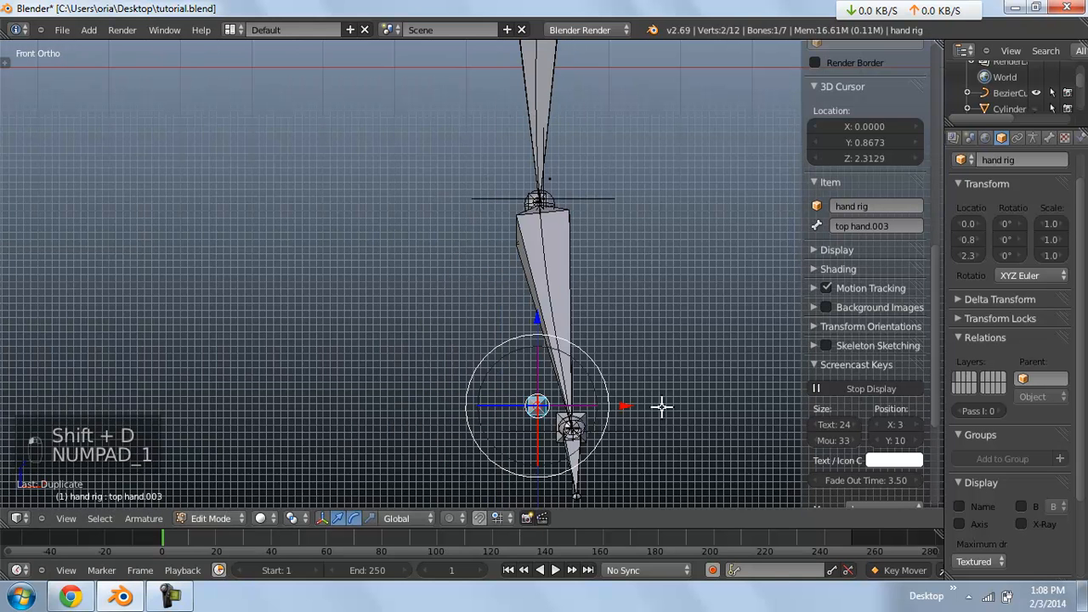
pyautogui.press('g')
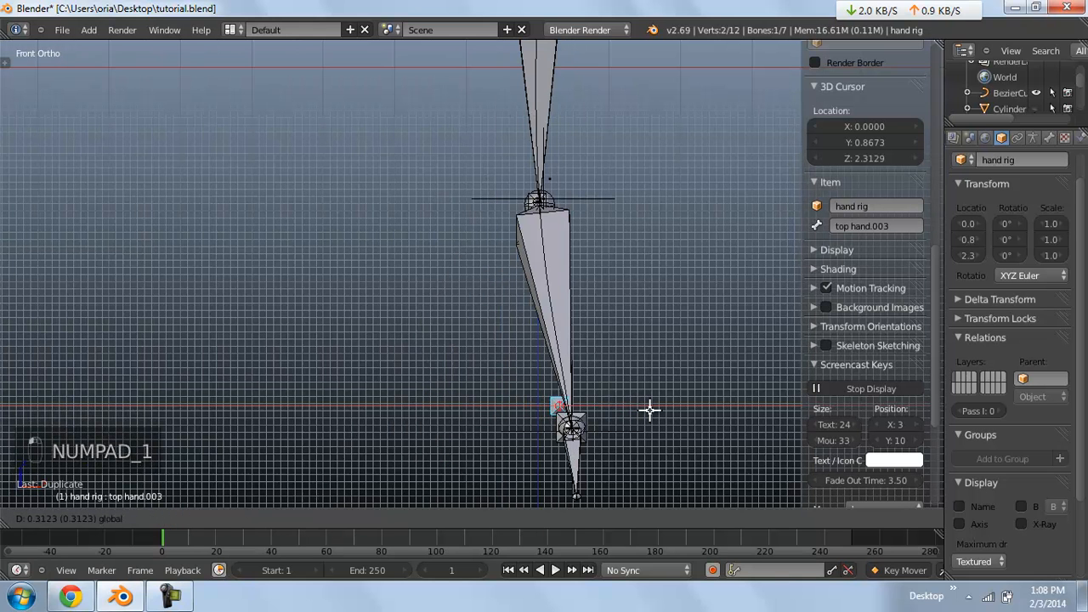
pyautogui.click(649, 409)
# Return the hand rig to pose mode in the right view and save tutorial.blend over the existing file
pyautogui.press('KP_3')
pyautogui.press('Tab')
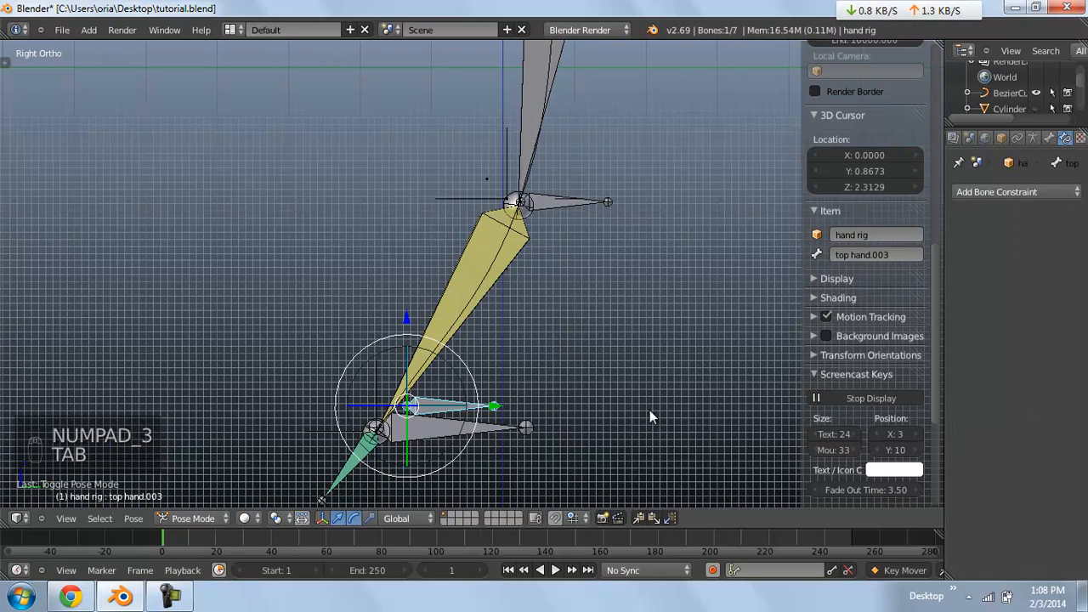
pyautogui.hotkey('ctrl', 's')
pyautogui.press('Return')
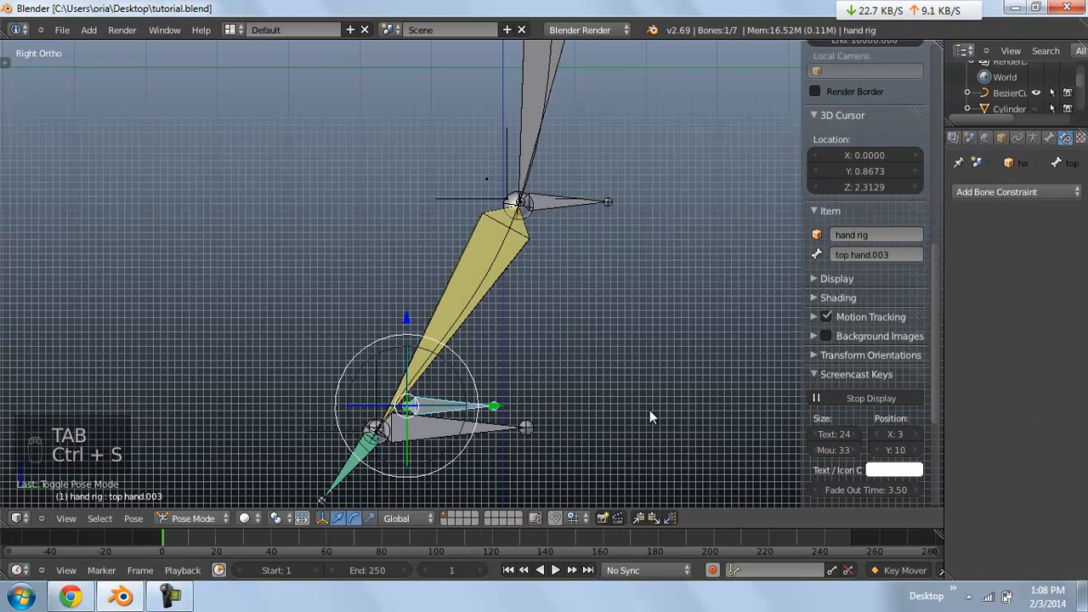
pyautogui.scroll(-1, 650, 410)
pyautogui.keyDown('shift'); pyautogui.moveTo(649, 411); pyautogui.dragTo(636, 462, button='middle'); pyautogui.keyUp('shift')
pyautogui.keyDown('shift'); pyautogui.moveTo(649, 412); pyautogui.dragTo(637, 523, button='middle'); pyautogui.keyUp('shift')
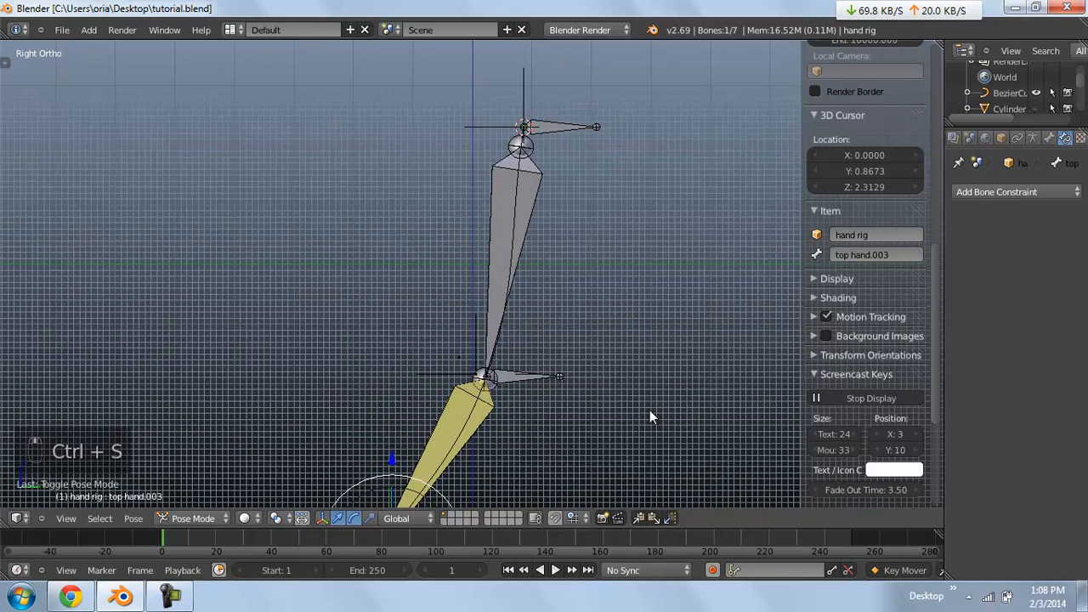
# Parent the empty at the shoulder to the shoulder control bone top hand.001, using the Bone parent type
pyautogui.press('a')
pyautogui.rightClick(523, 95)
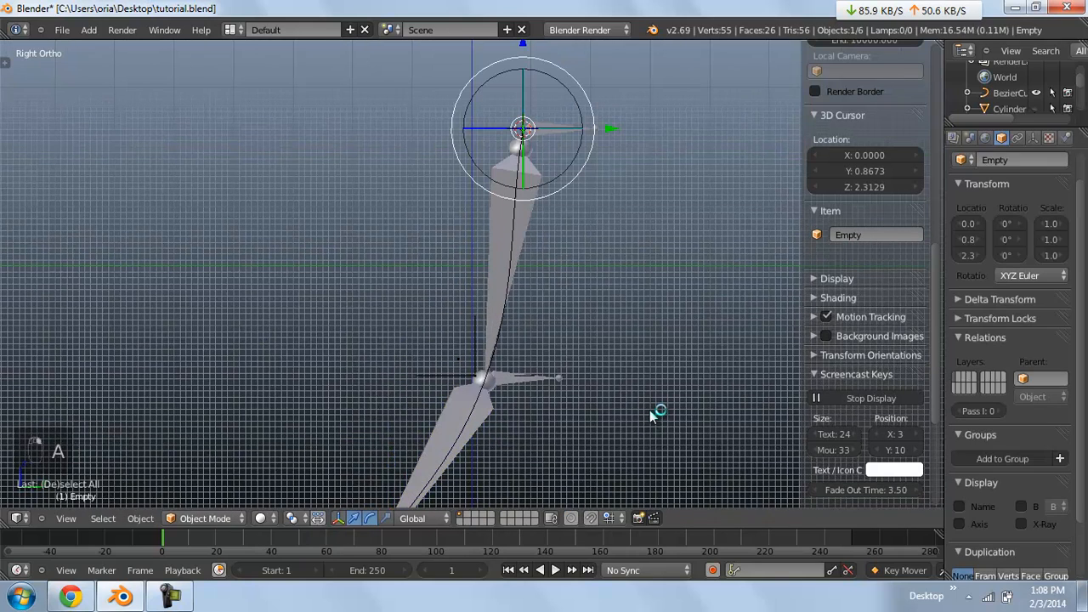
pyautogui.rightClick(557, 128)
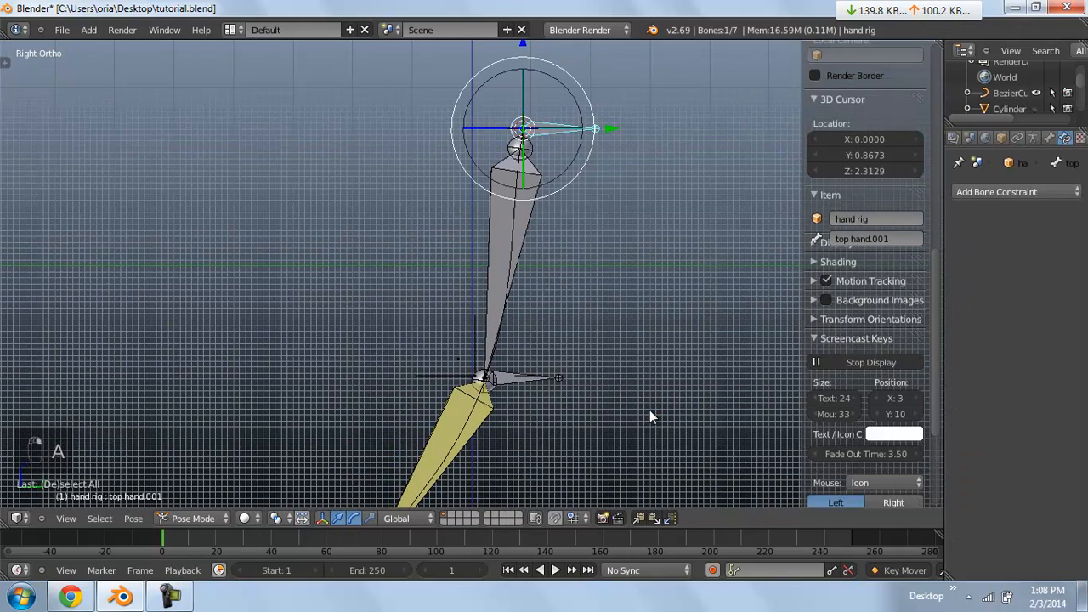
pyautogui.hotkey('ctrl', 'p')
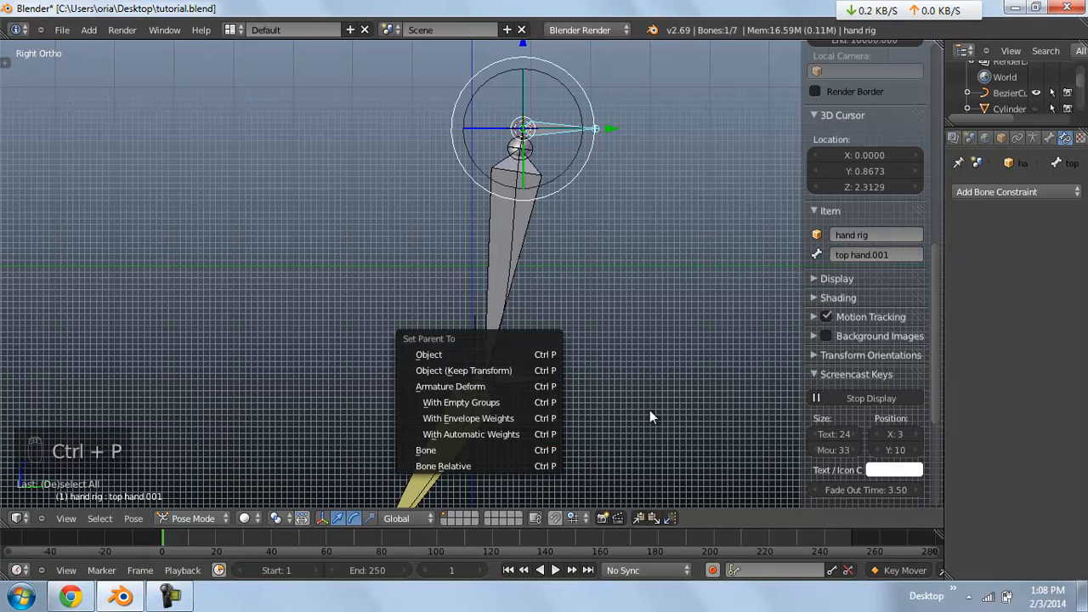
pyautogui.press('Return')
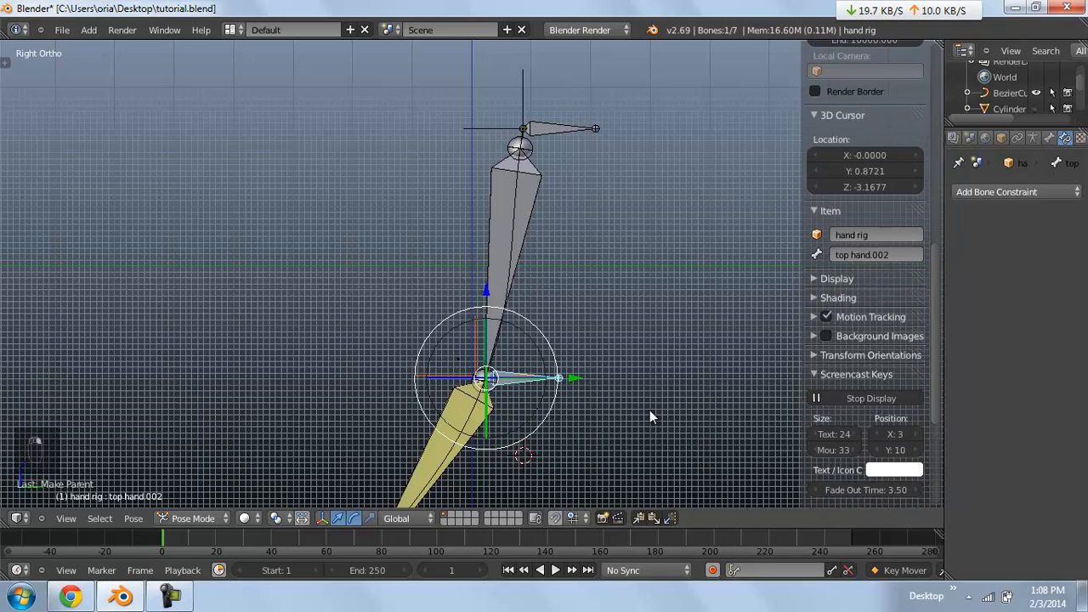
# Parent the elbow empty to top hand.002 and the wrist empty to top hand.003, using the Bone parent type
pyautogui.hotkey('ctrl', 'p')
pyautogui.press('Return')
pyautogui.keyDown('shift'); pyautogui.moveTo(649, 411); pyautogui.dragTo(700, 198, button='middle'); pyautogui.keyUp('shift')
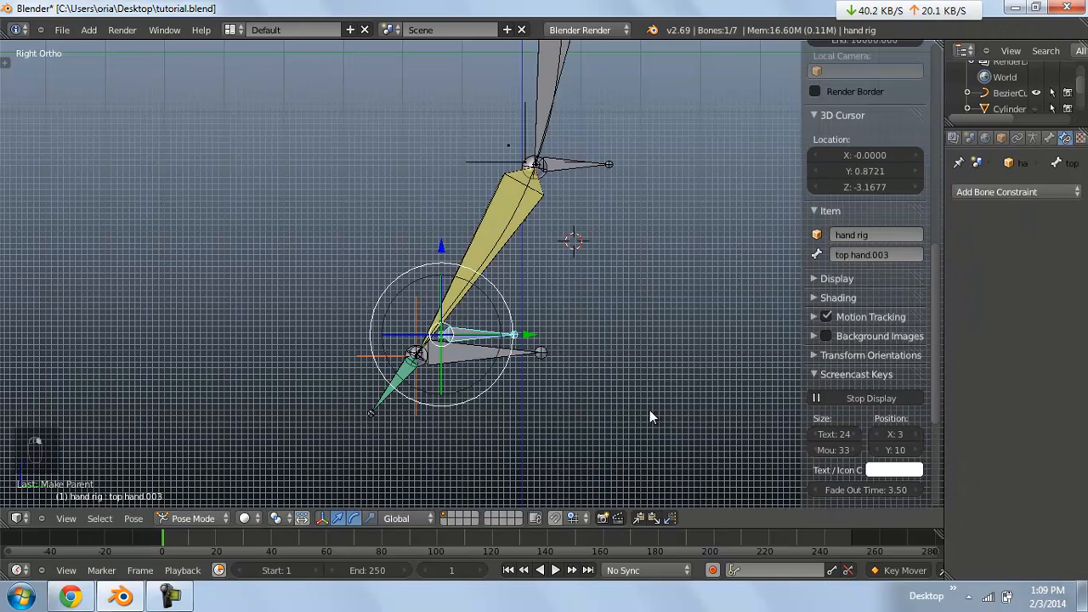
pyautogui.hotkey('ctrl', 'p')
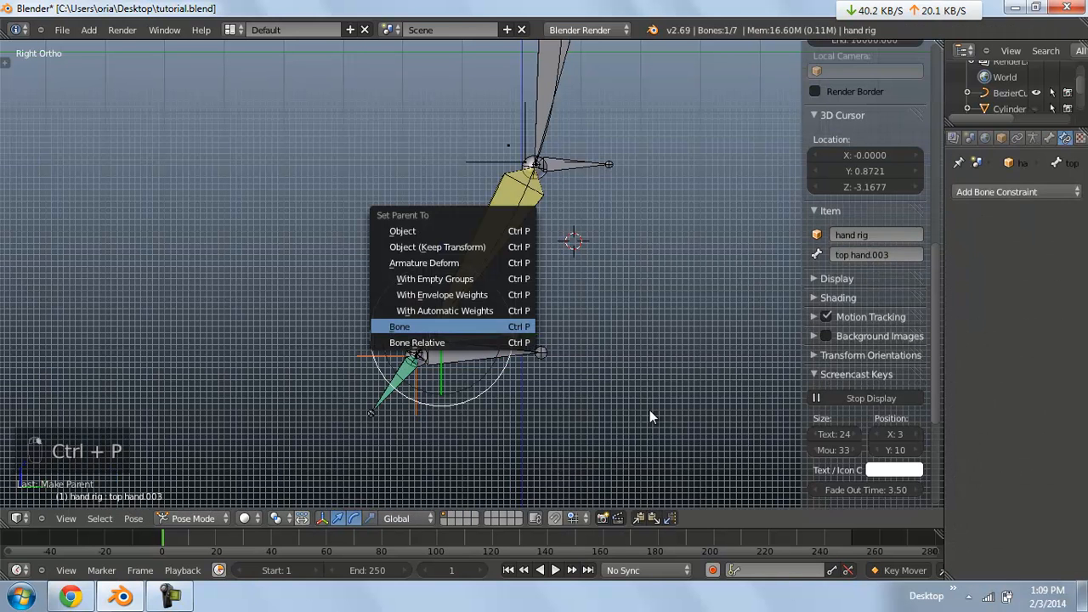
pyautogui.press('Return')
pyautogui.press('a')
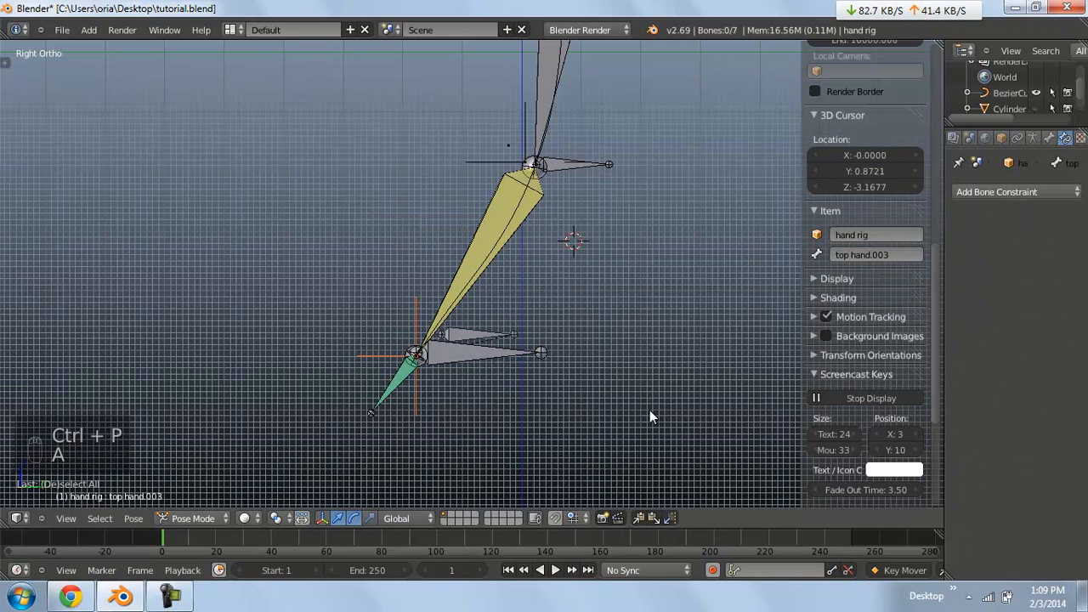
# Save tutorial.blend and move the three empties together to the last layer
pyautogui.hotkey('ctrl', 's')
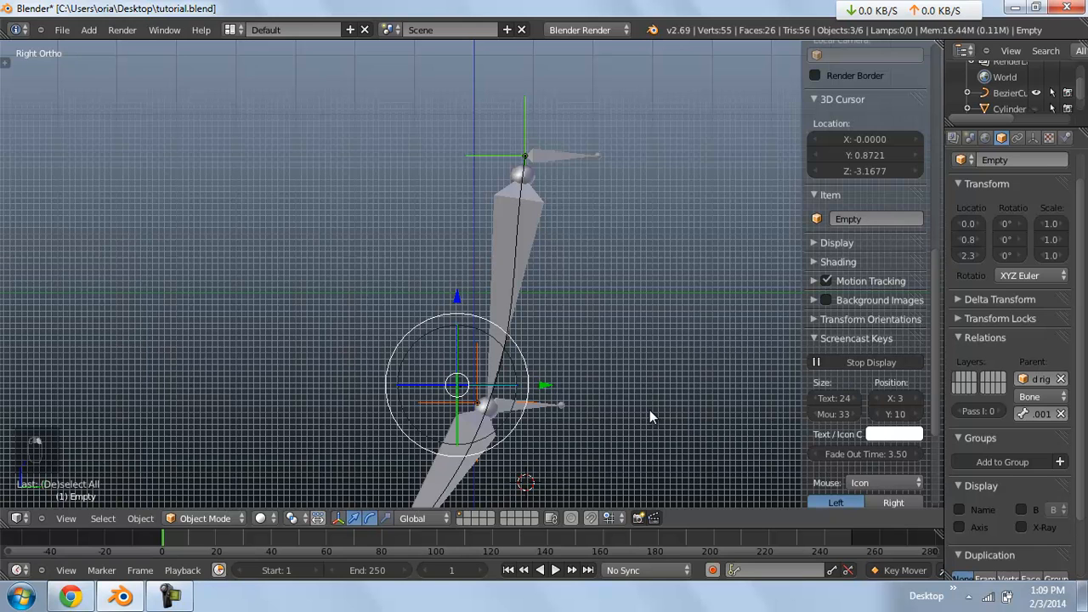
pyautogui.press('m')
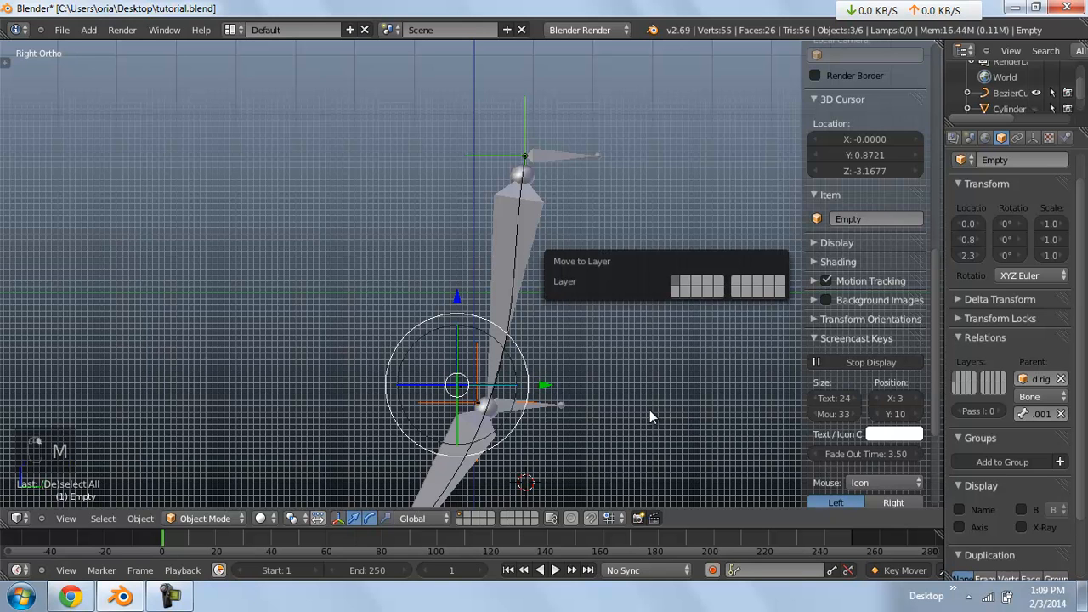
pyautogui.click(780, 292)
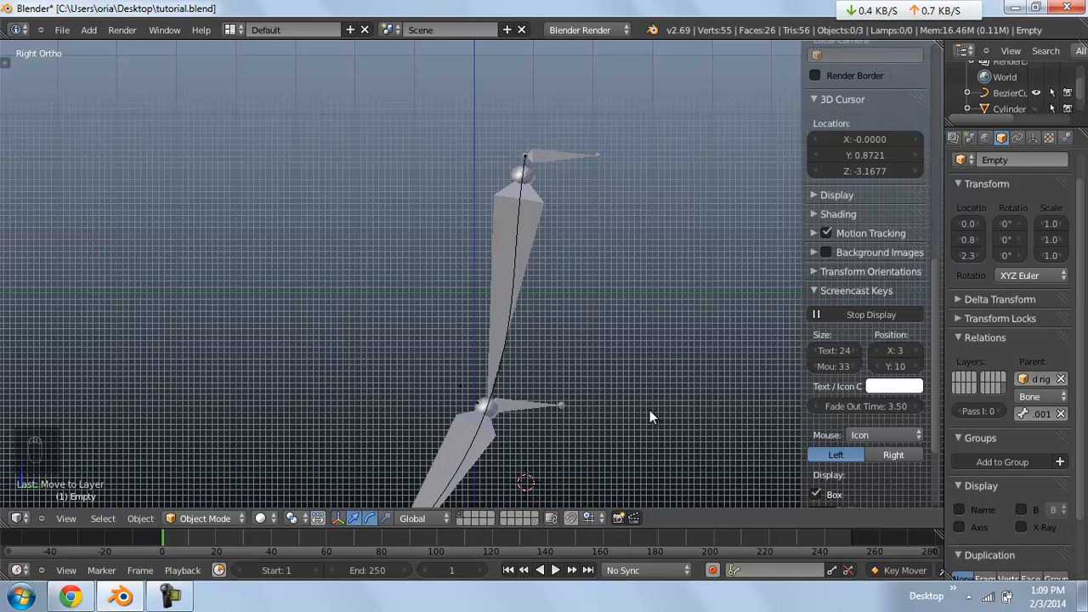
# Hide the Bezier curve in object mode, save the file and return the hand rig to pose mode with the elbow control bone selected
pyautogui.rightClick(513, 280)
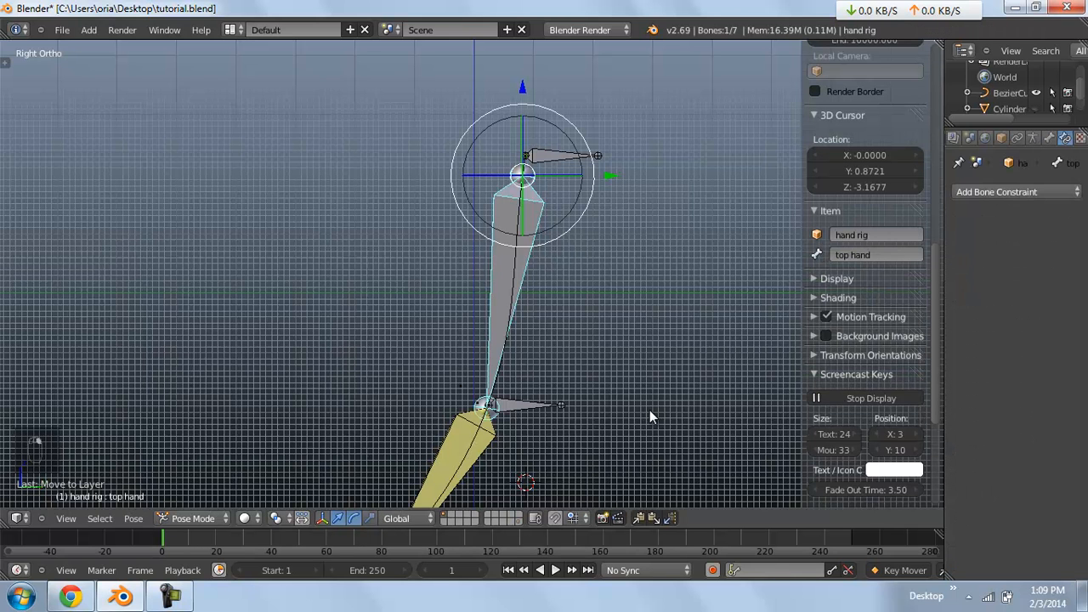
pyautogui.scroll(2, 649, 410)
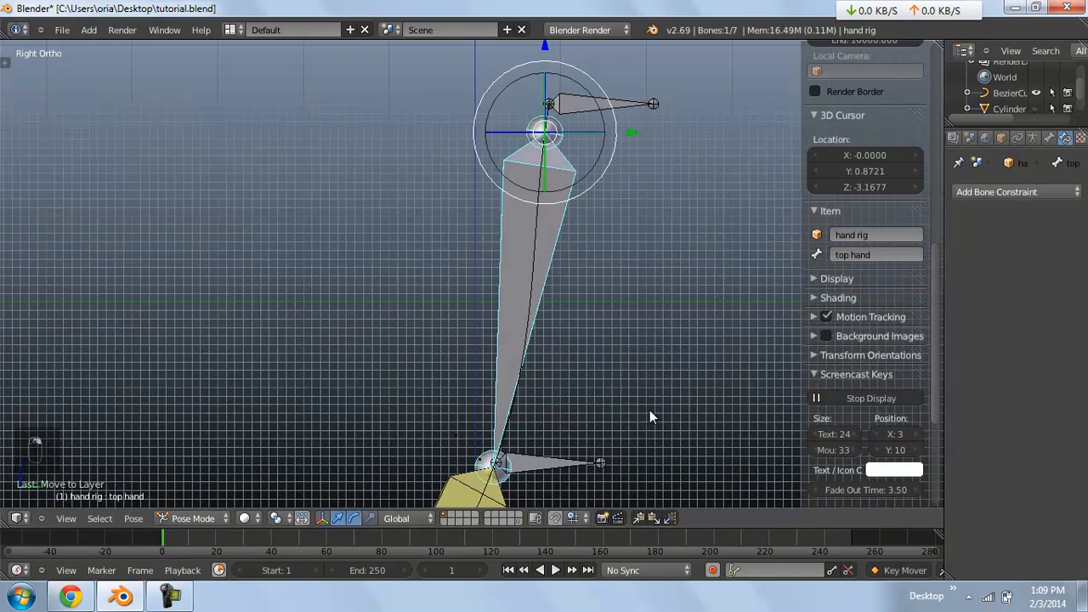
pyautogui.hotkey('ctrl', 'Tab')
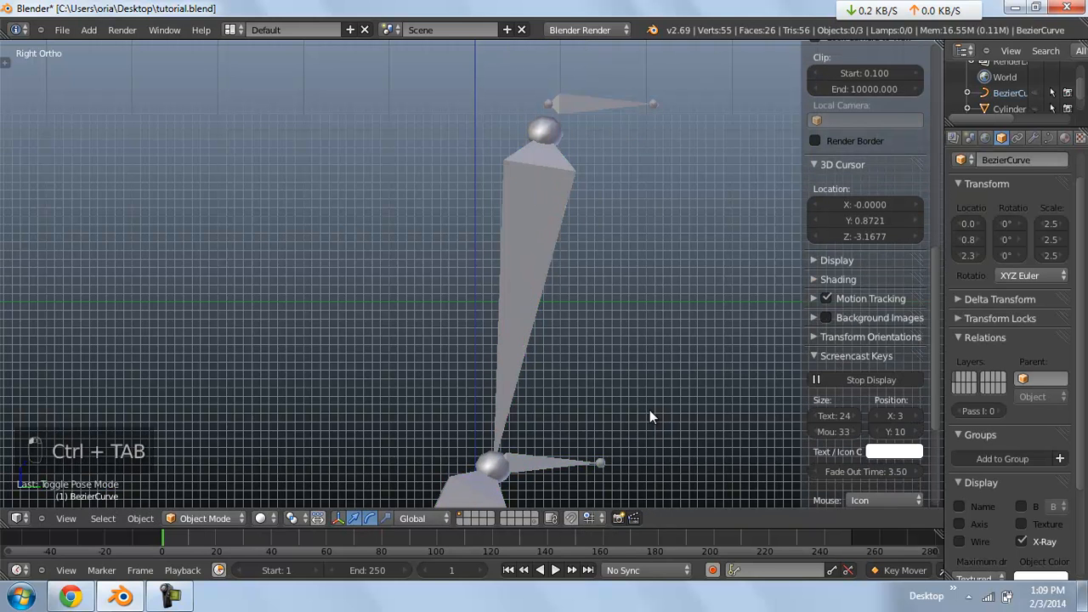
pyautogui.hotkey('ctrl', 's')
pyautogui.rightClick(650, 410)
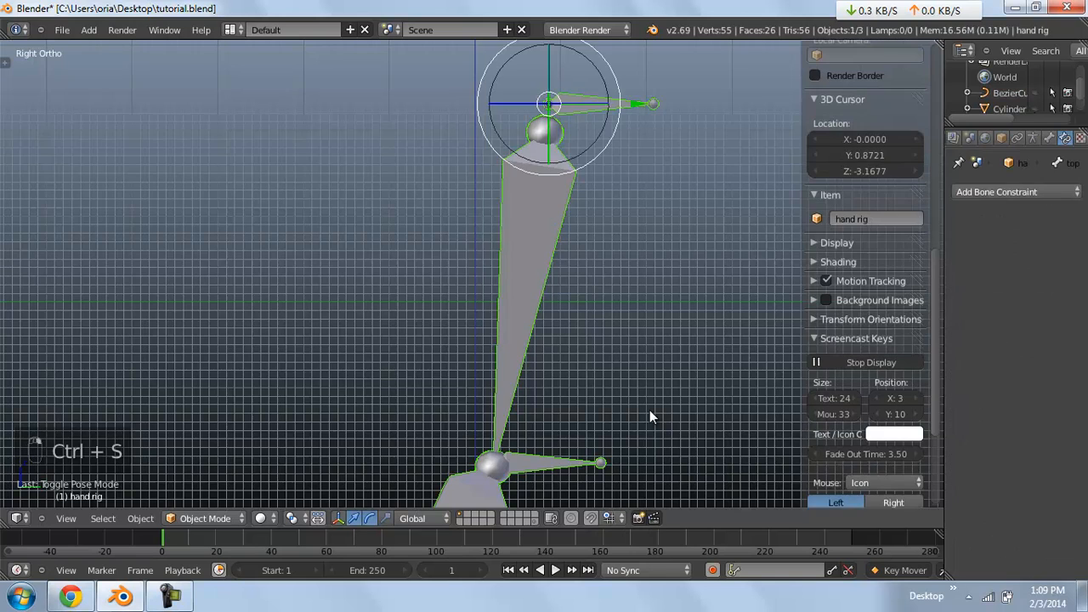
pyautogui.scroll(-1, 649, 410)
pyautogui.hotkey('ctrl', 'Tab')
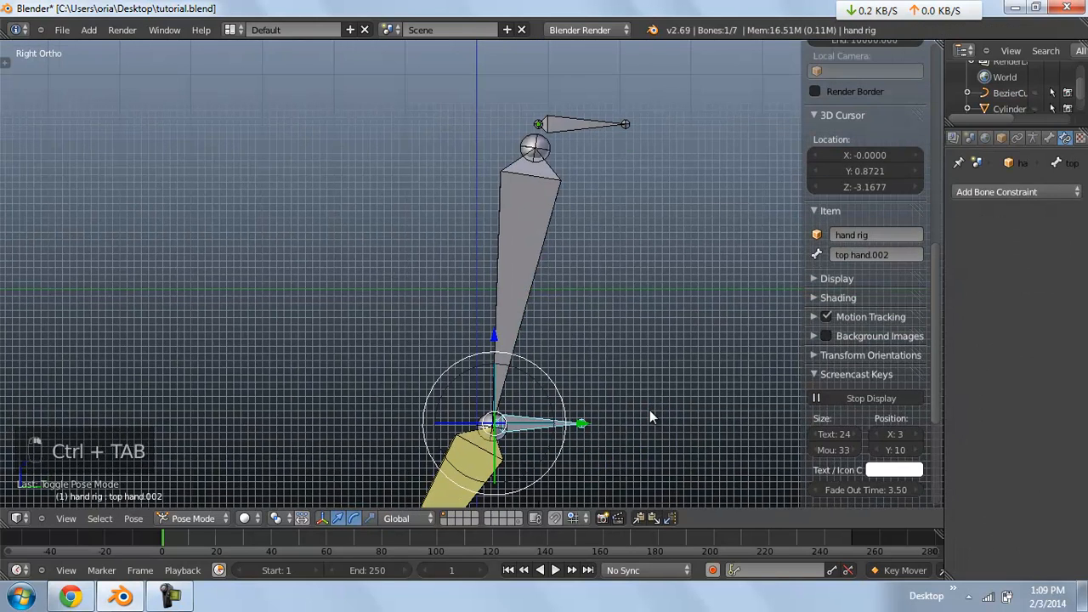
pyautogui.scroll(-1, 649, 409)
# Test the arm's bending by moving the elbow control bone top hand.002 and the wrist control bone top hand.003 around
pyautogui.press('g')
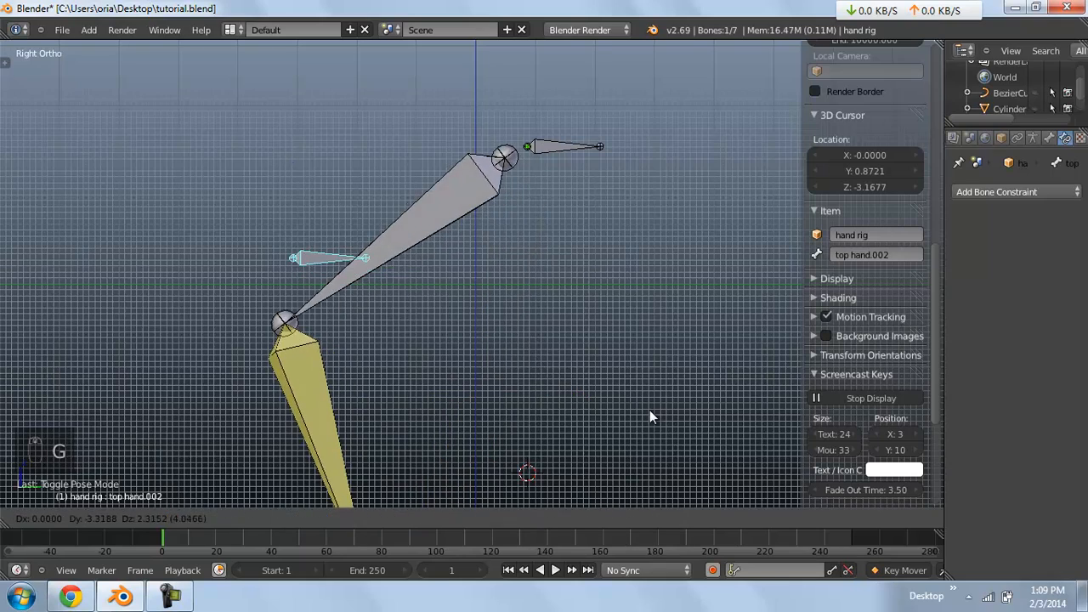
pyautogui.click(649, 410)
pyautogui.keyDown('shift'); pyautogui.moveTo(649, 410); pyautogui.dragTo(716, 201, button='middle'); pyautogui.keyUp('shift')
pyautogui.scroll(-1, 649, 409)
pyautogui.keyDown('shift'); pyautogui.moveTo(649, 410); pyautogui.dragTo(652, 456, button='middle'); pyautogui.keyUp('shift')
pyautogui.press('g')
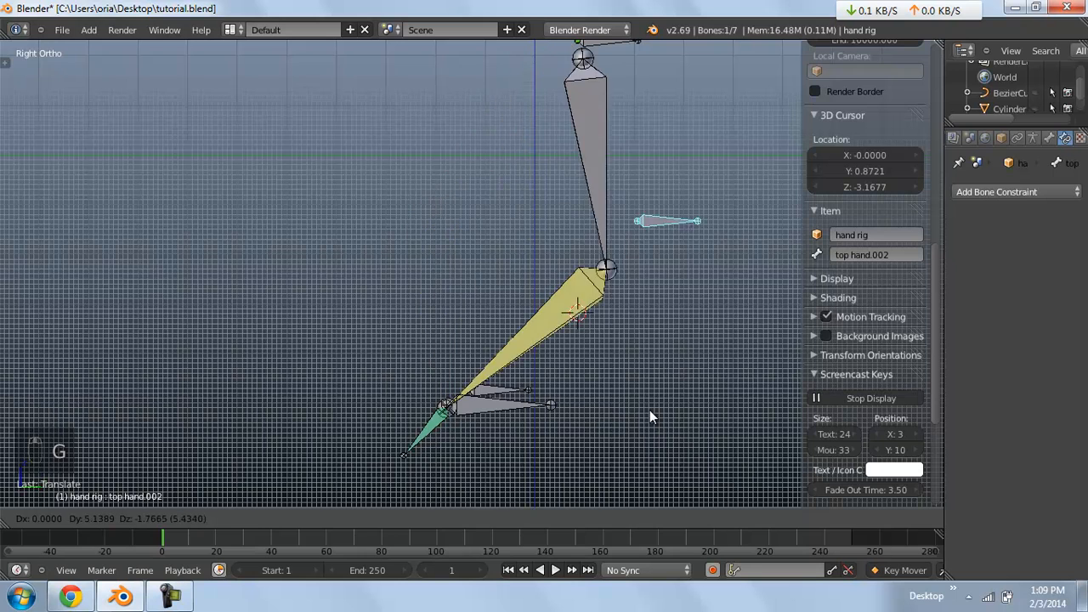
pyautogui.click(649, 410)
pyautogui.press('g')
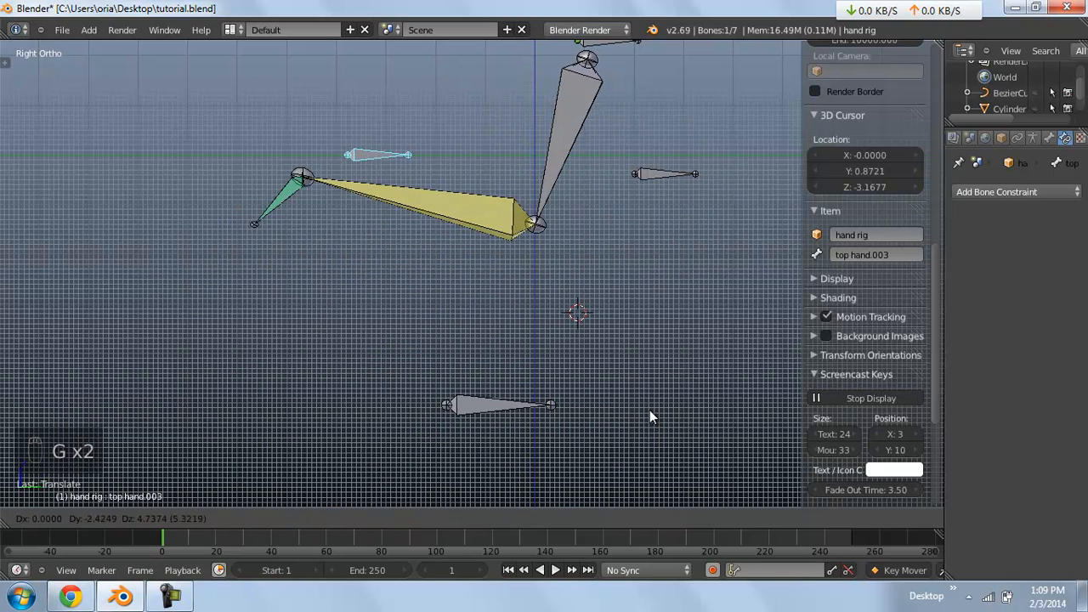
pyautogui.rightClick(649, 410)
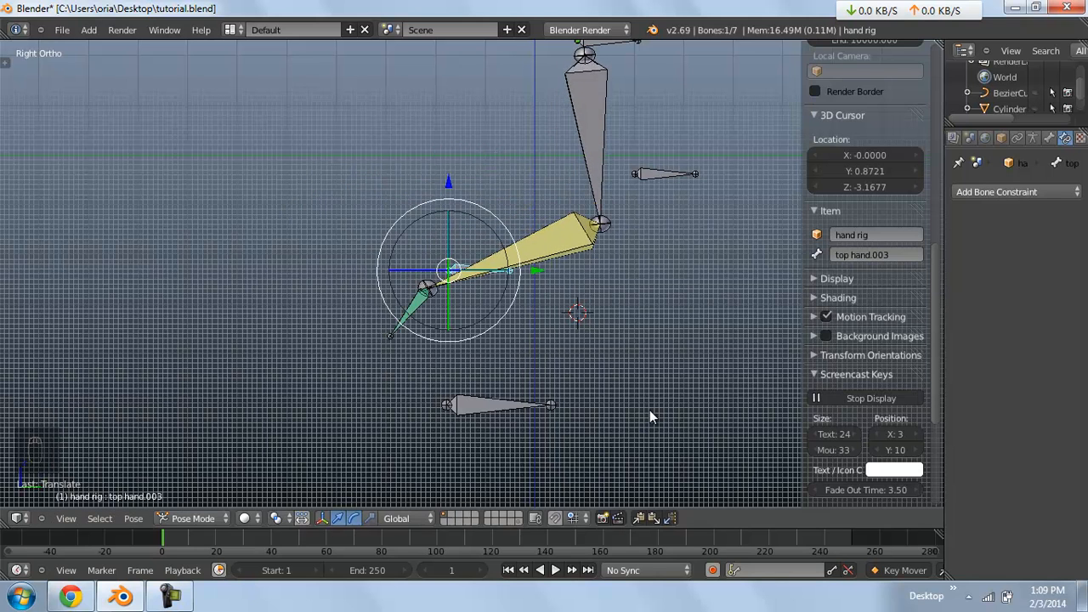
# Clear the pose rotation and location of all the hand rig's bones
pyautogui.press('a')
pyautogui.press('a')
pyautogui.press('a')
pyautogui.hotkey('alt', 'r')
pyautogui.hotkey('alt', 'g')
pyautogui.hotkey('alt', 'g')
pyautogui.hotkey('alt', 'g')
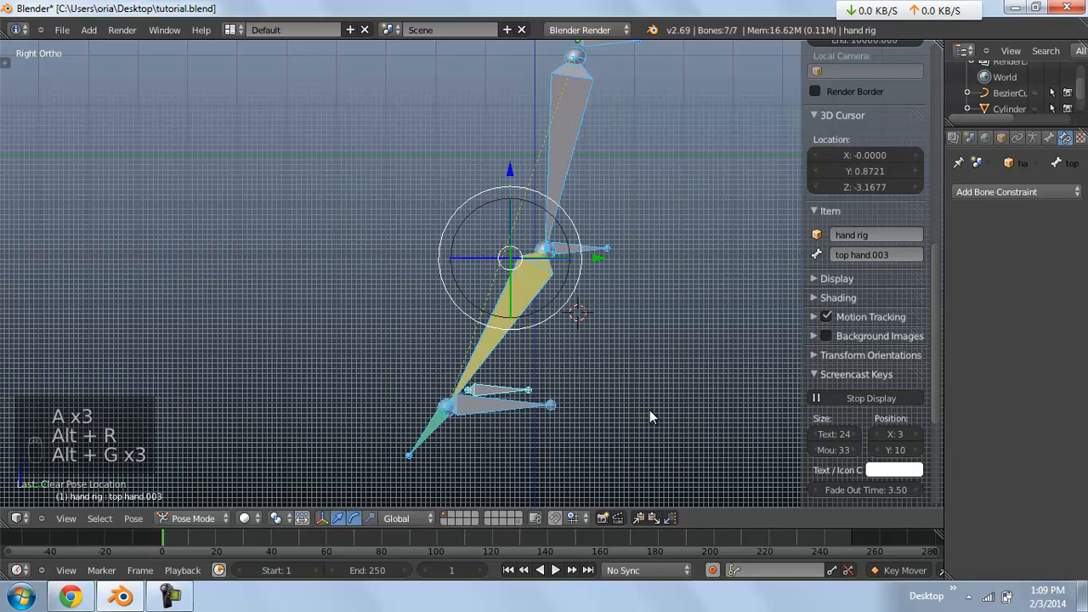
# Test the Spline IK again by moving the wrist control bone first, followed by the elbow control bone and the wrist control again
pyautogui.rightClick(649, 410)
pyautogui.rightClick(650, 410)
pyautogui.press('g')
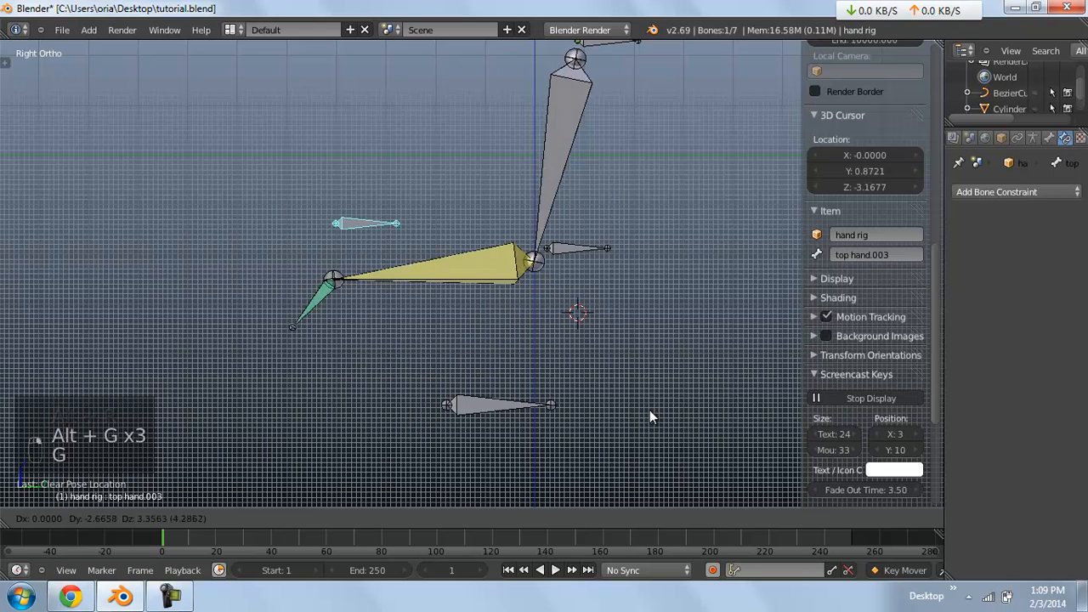
pyautogui.click(649, 409)
pyautogui.rightClick(578, 248)
pyautogui.press('g')
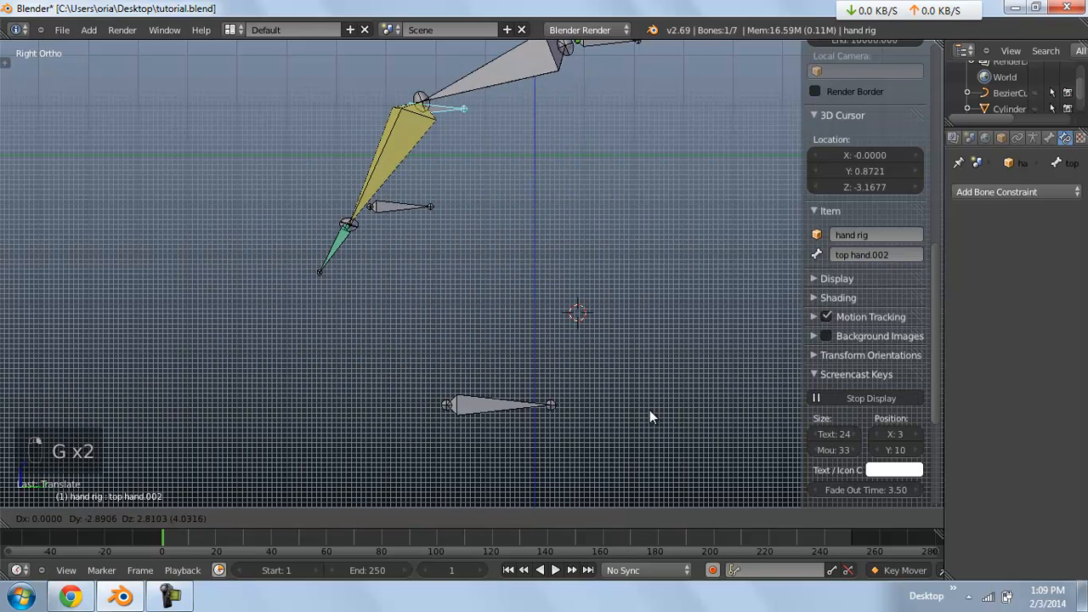
pyautogui.click(688, 309)
pyautogui.rightClick(400, 206)
pyautogui.press('g')
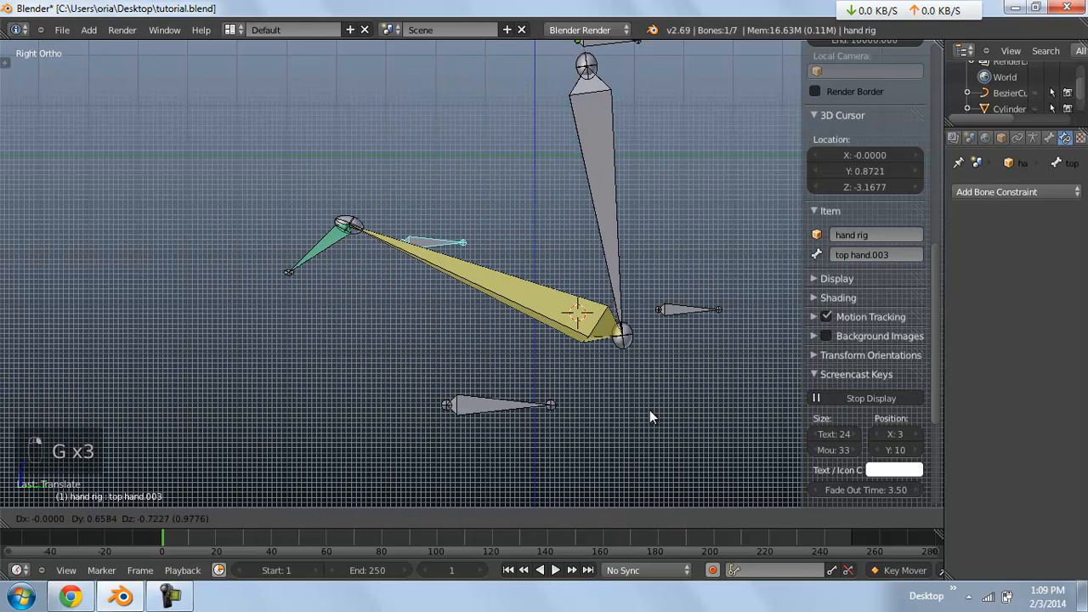
pyautogui.rightClick(434, 242)
# Reset every bone to its rest pose by clearing rotation and location, and select the upper arm bone top hand
pyautogui.press('a')
pyautogui.press('a')
pyautogui.hotkey('alt', 'r')
pyautogui.hotkey('alt', 'g')
pyautogui.hotkey('alt', 'g')
pyautogui.hotkey('alt', 'g')
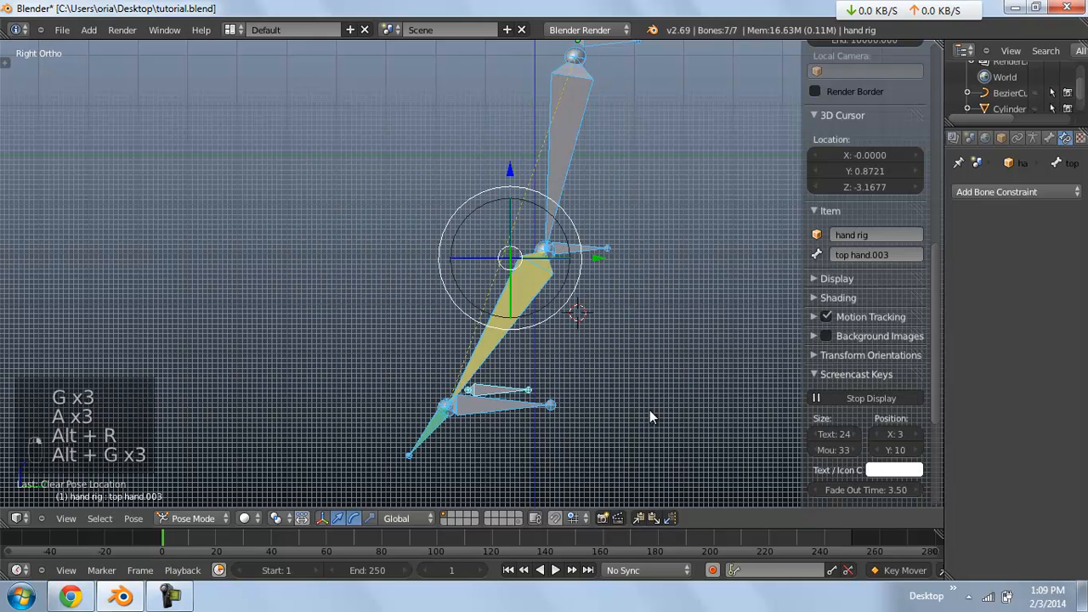
pyautogui.press('a')
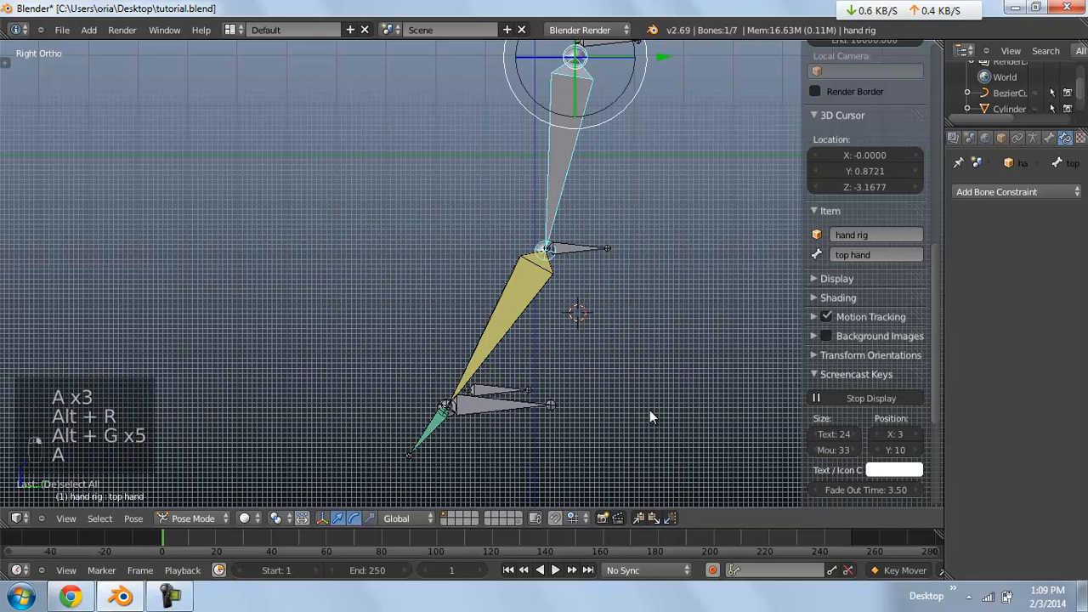
# Display the hand rig's bones as B-Bones and set the rig's maximum draw type to Wire
pyautogui.click(1033, 138)
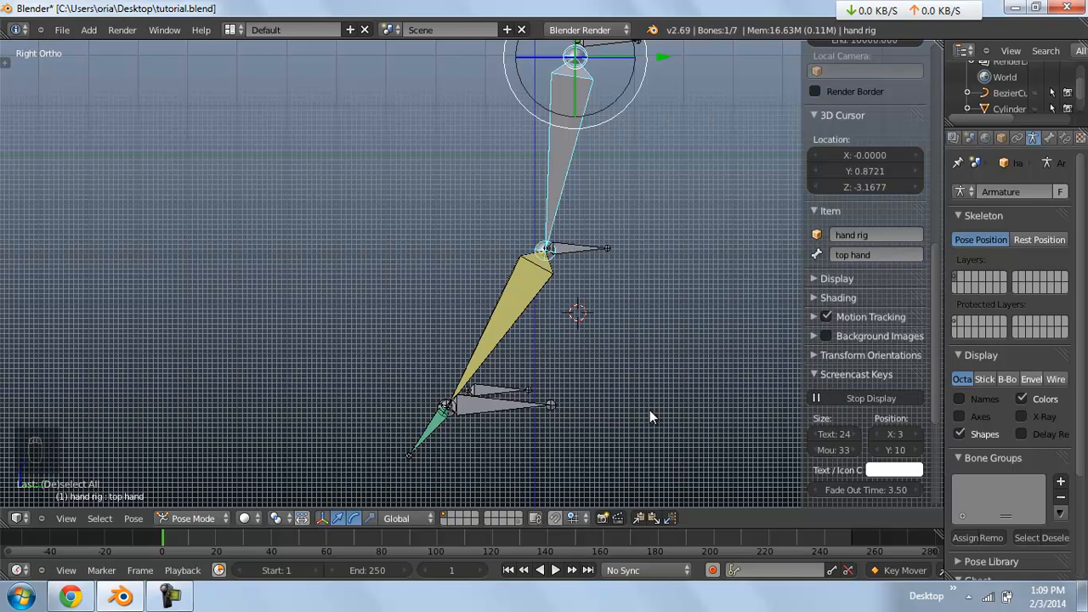
pyautogui.click(1006, 379)
pyautogui.scroll(-2, 1011, 365)
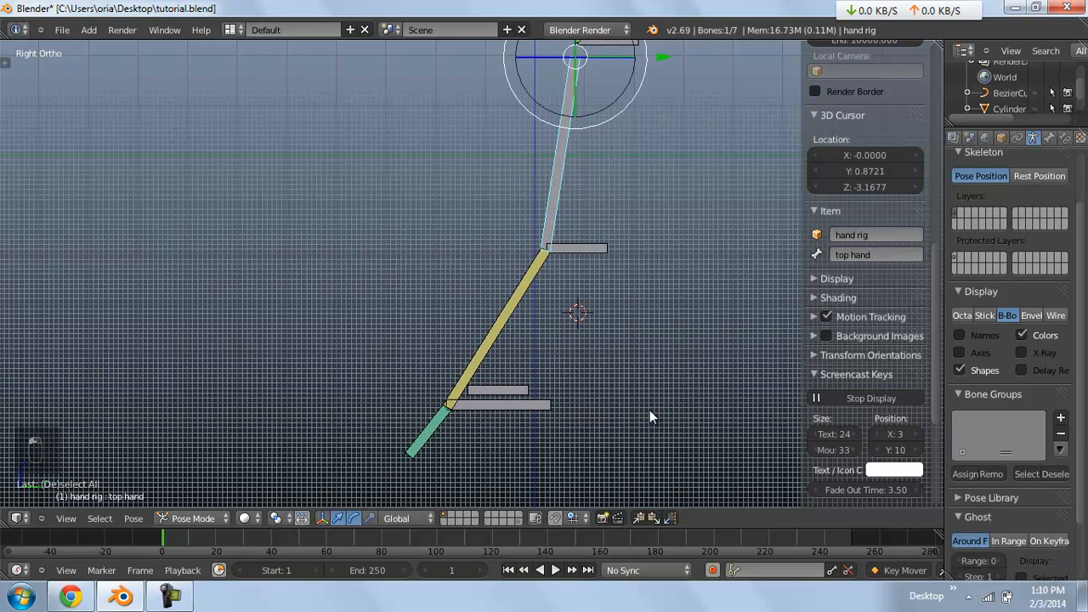
pyautogui.click(1000, 138)
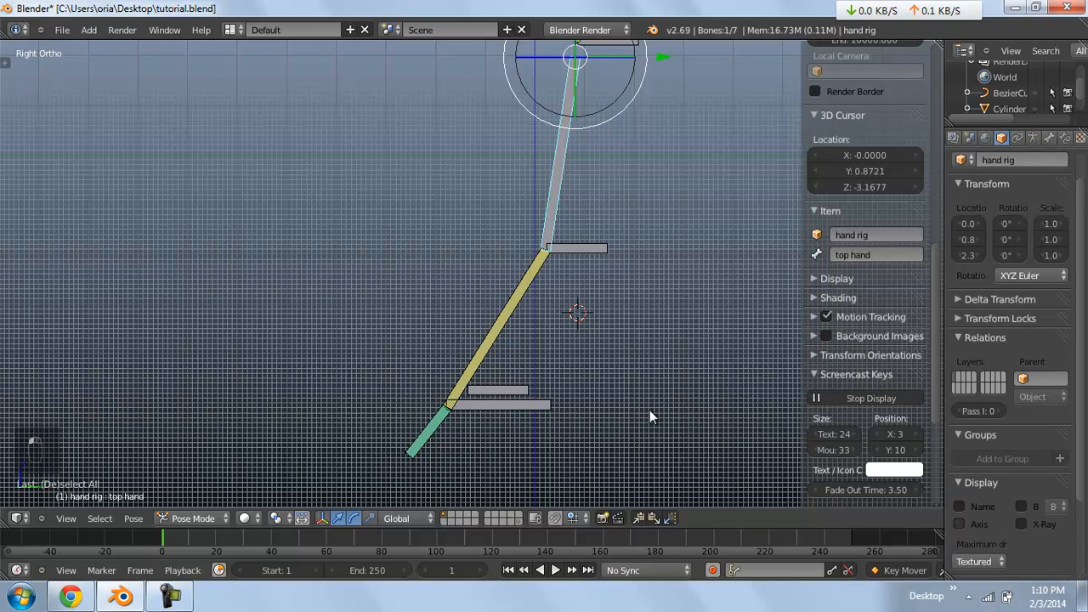
pyautogui.scroll(-3, 1011, 339)
pyautogui.click(977, 529)
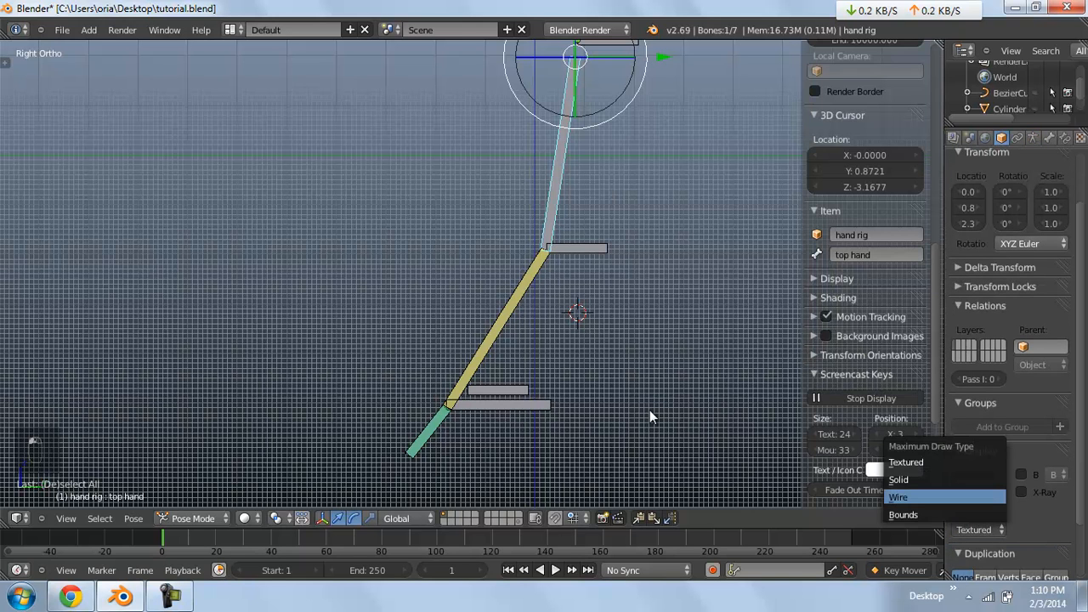
pyautogui.click(943, 496)
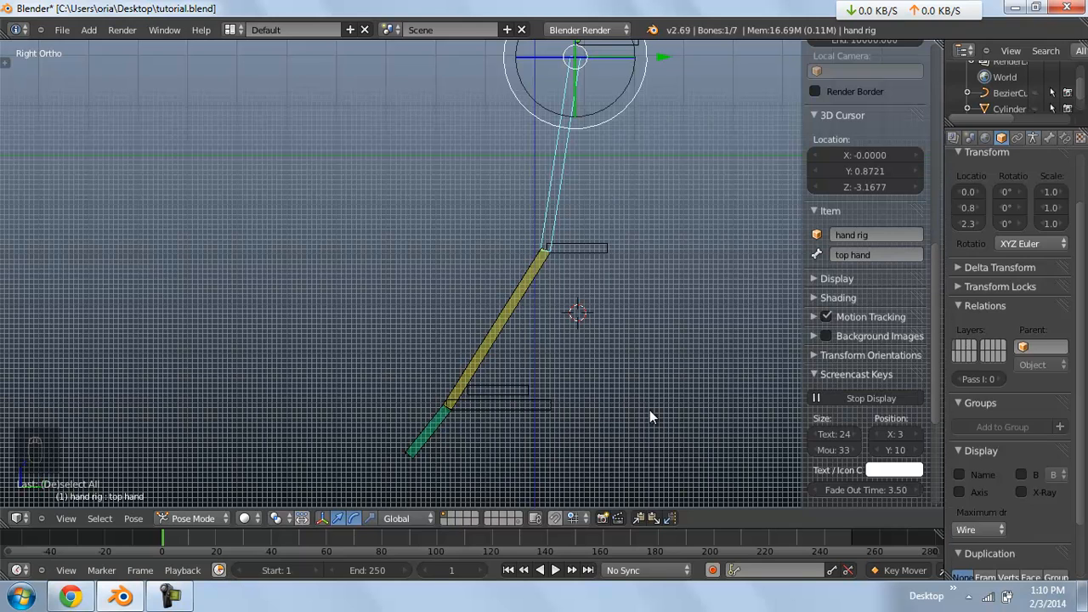
# Set the curved bone segments of the upper arm bone top hand to 8 in its Deform settings
pyautogui.click(1033, 138)
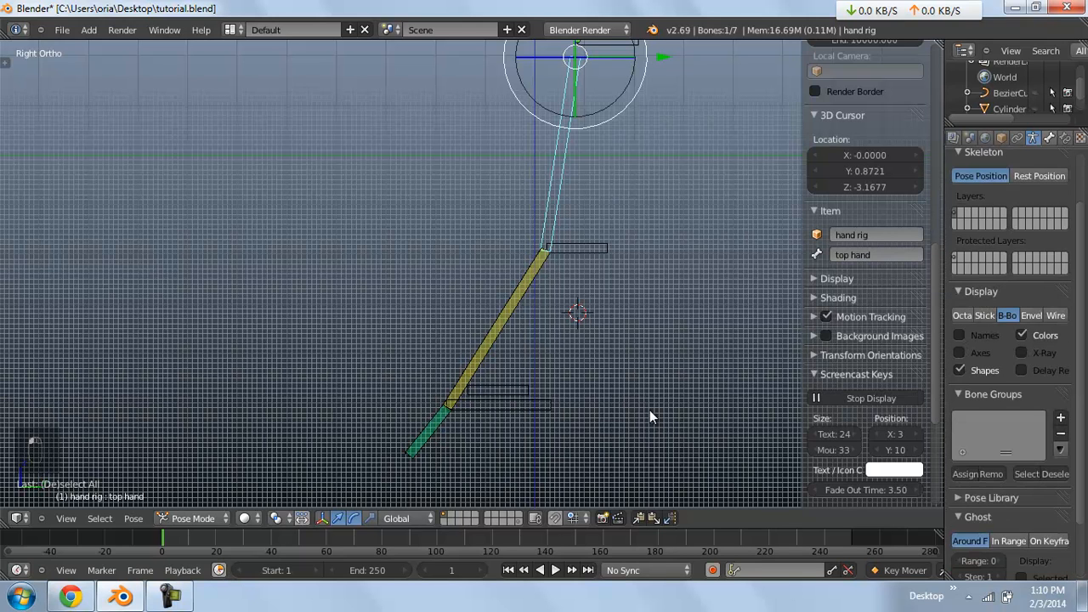
pyautogui.click(1049, 138)
pyautogui.scroll(-3, 1011, 366)
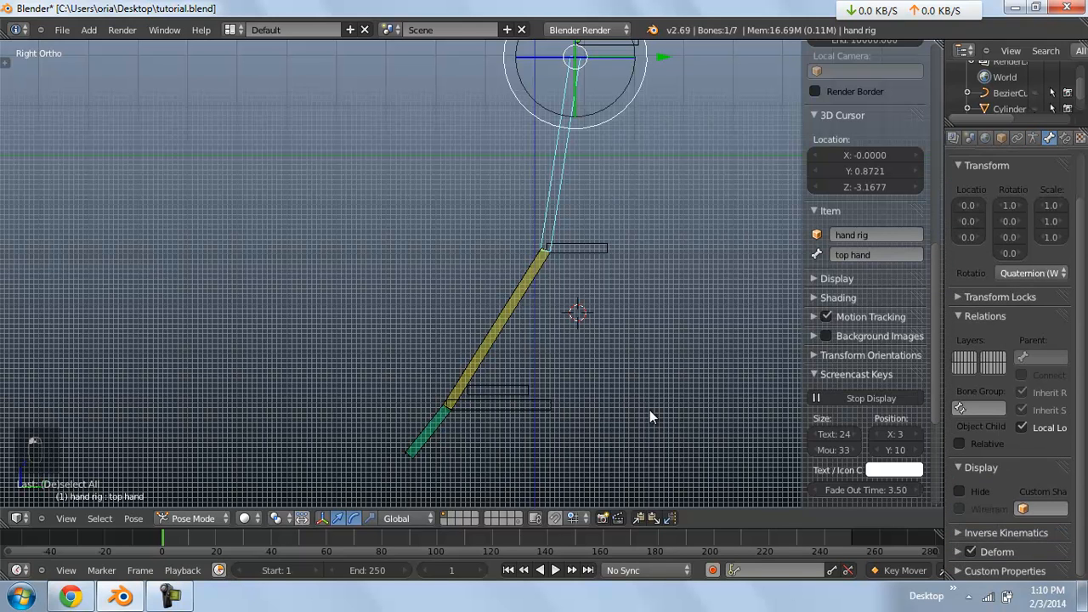
pyautogui.click(958, 551)
pyautogui.scroll(-4, 958, 551)
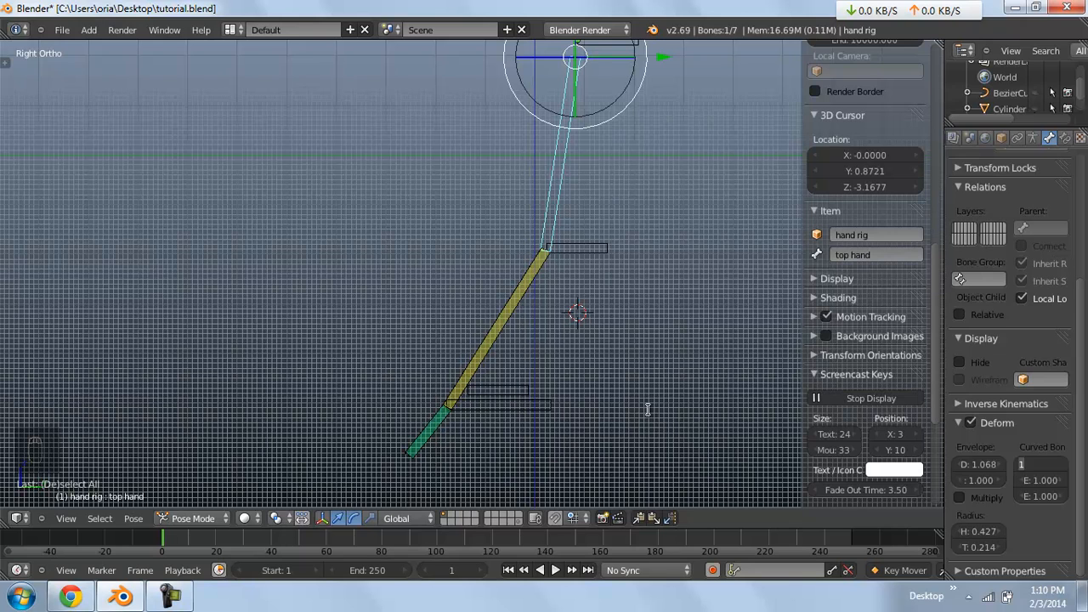
pyautogui.press('Return')
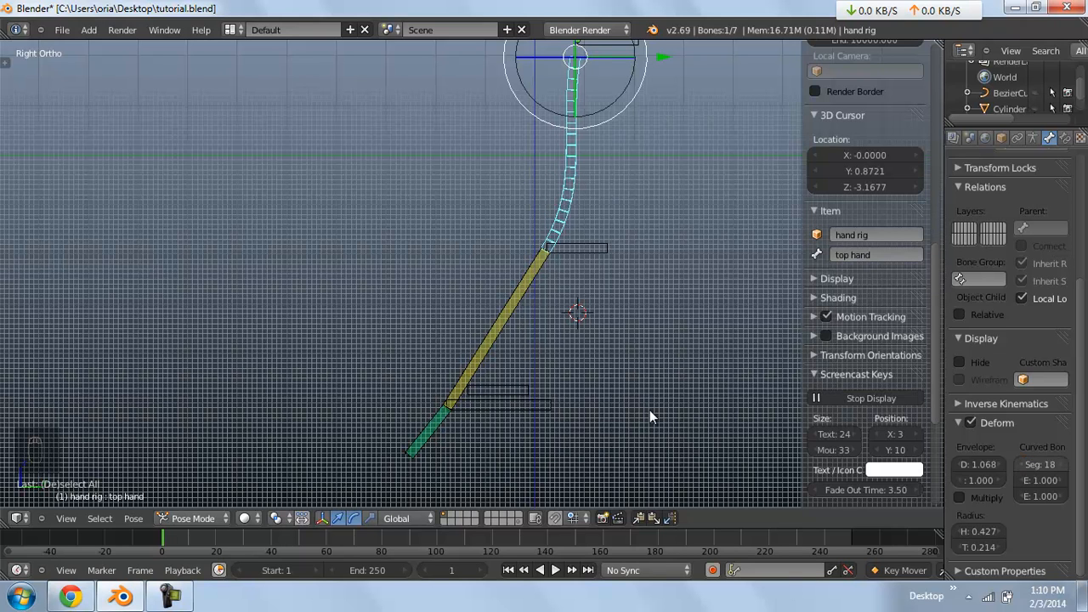
pyautogui.click(1041, 464)
pyautogui.write('8')
pyautogui.press('Return')
# Set the curved bone segments of the forearm bone lower hand to 8 in its Deform settings
pyautogui.rightClick(501, 323)
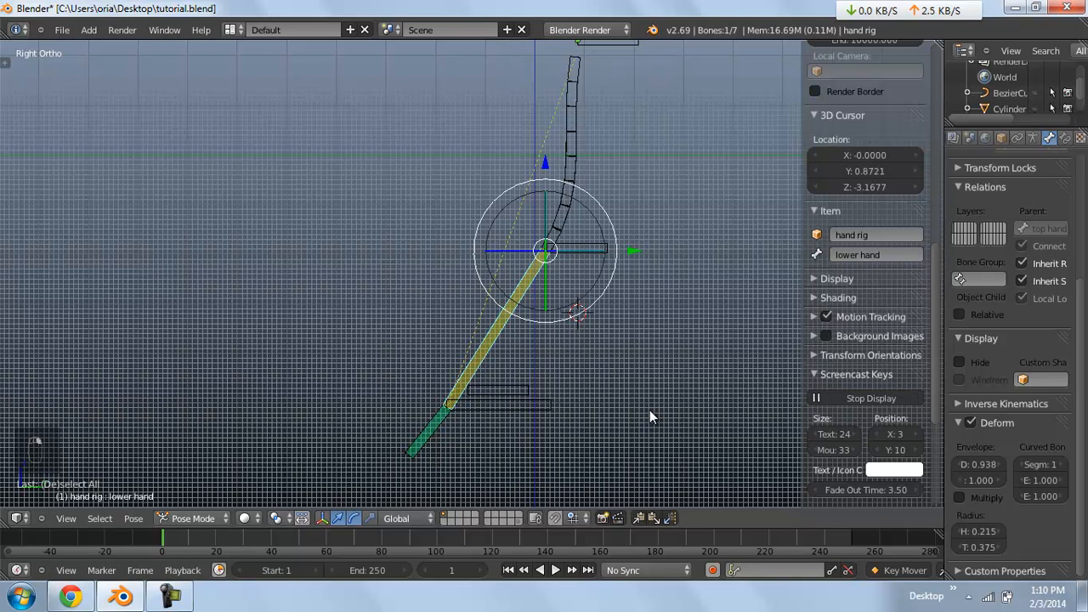
pyautogui.click(1040, 464)
pyautogui.write('8')
pyautogui.press('Return')
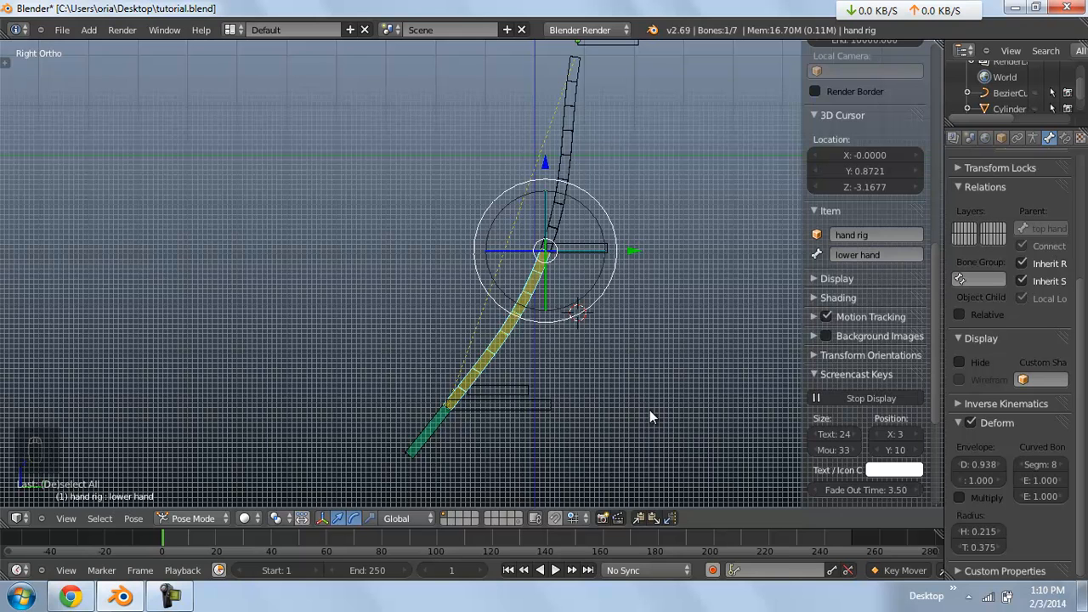
# Disable Deform on the four control bones top hand.001, top hand.002, top hand.003 and lower hand.001
pyautogui.scroll(-1, 649, 410)
pyautogui.rightClick(587, 79)
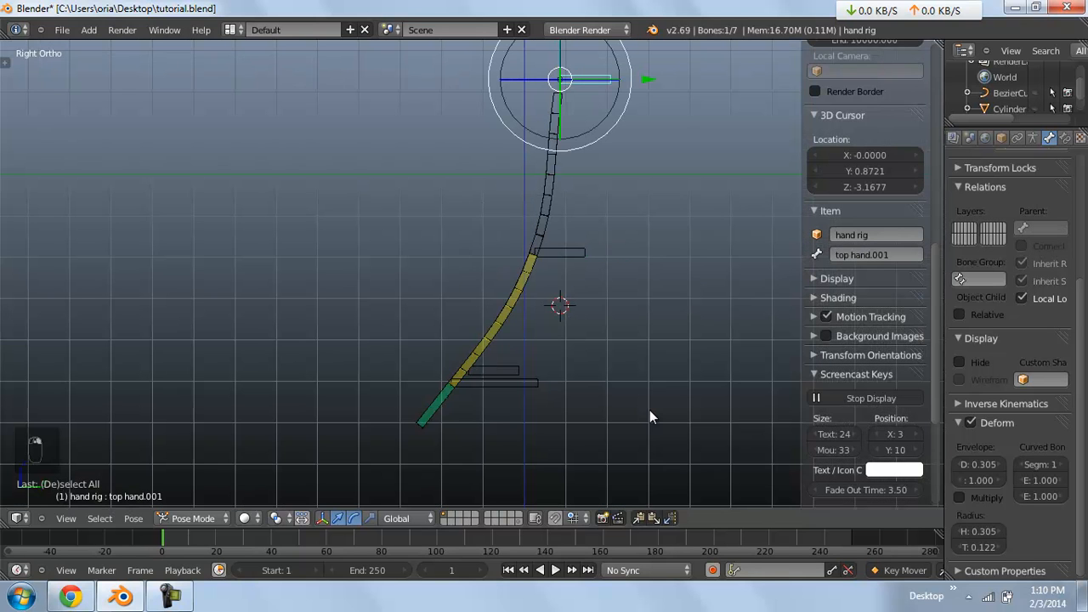
pyautogui.click(970, 422)
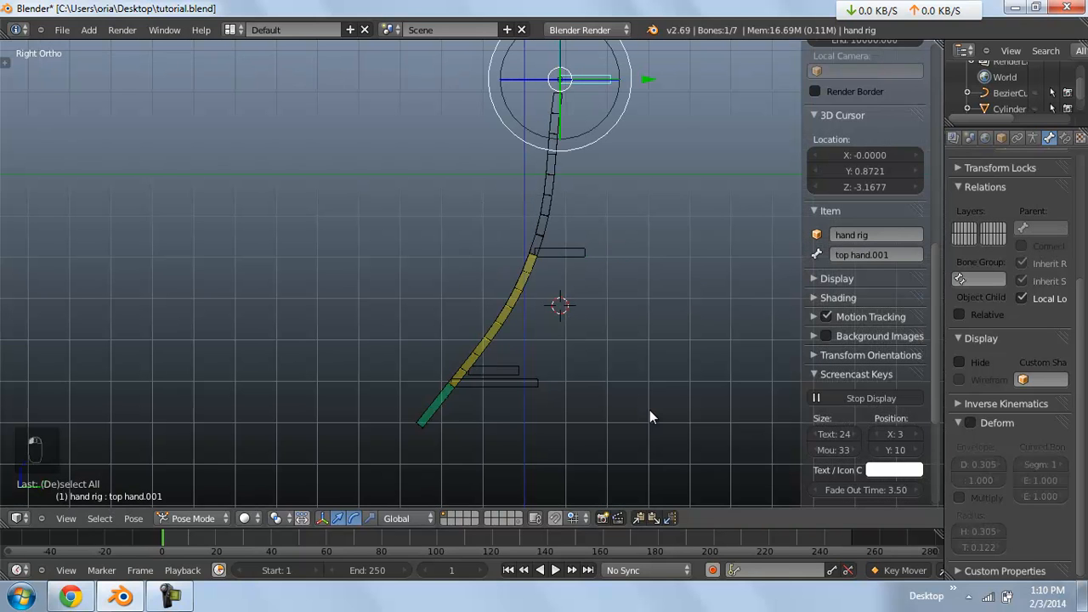
pyautogui.rightClick(561, 252)
pyautogui.click(971, 423)
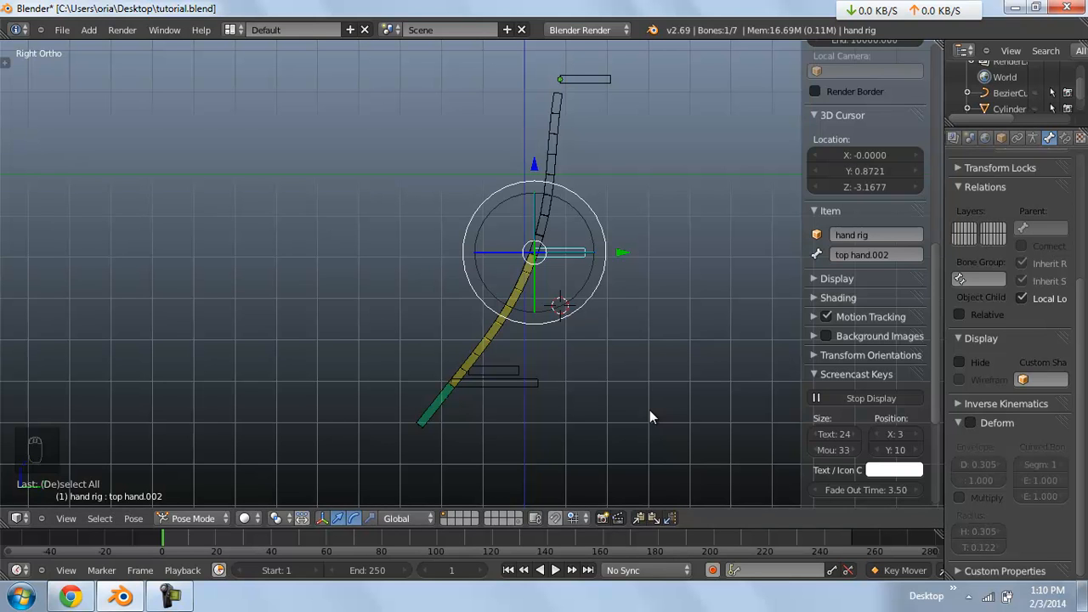
pyautogui.rightClick(498, 370)
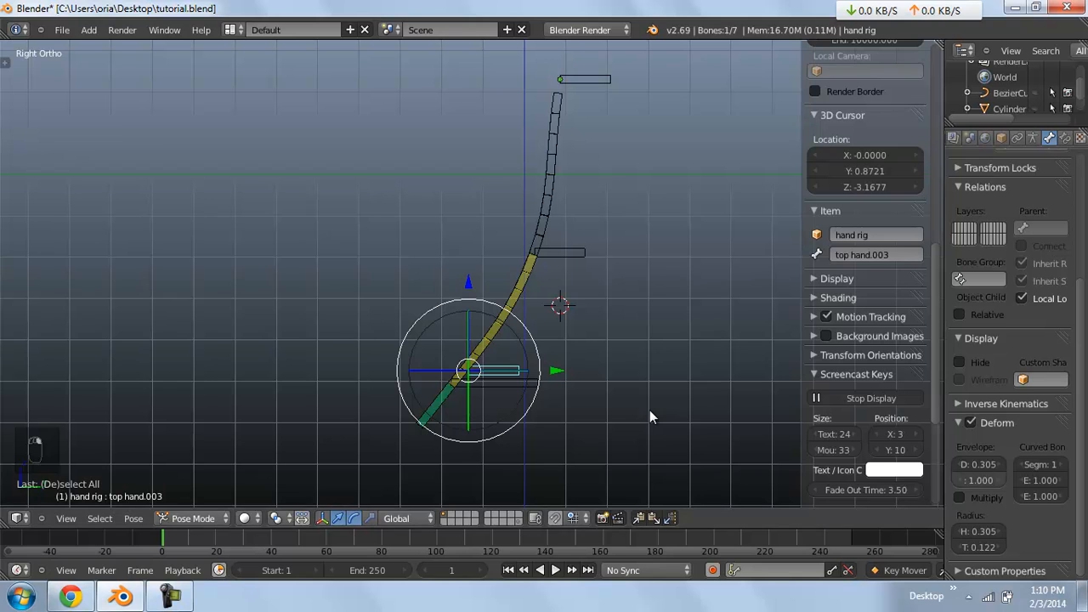
pyautogui.click(970, 423)
pyautogui.rightClick(525, 383)
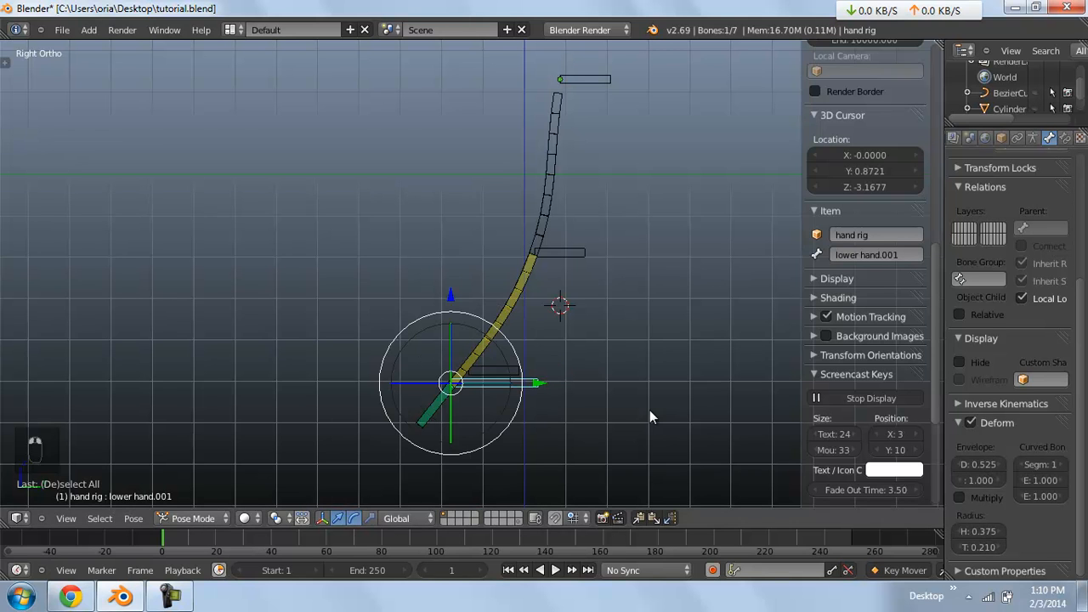
pyautogui.click(971, 422)
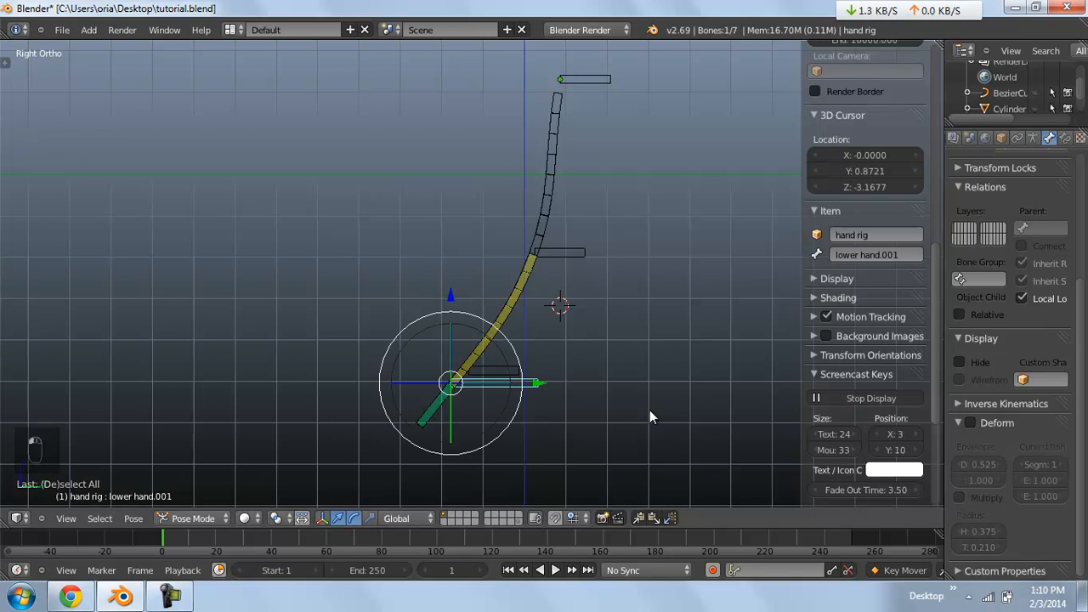
# Test the segmented arm's bend by moving the elbow control top hand.002, the wrist control lower hand.001 and the control top hand.003
pyautogui.rightClick(562, 252)
pyautogui.press('g')
pyautogui.click(380, 195)
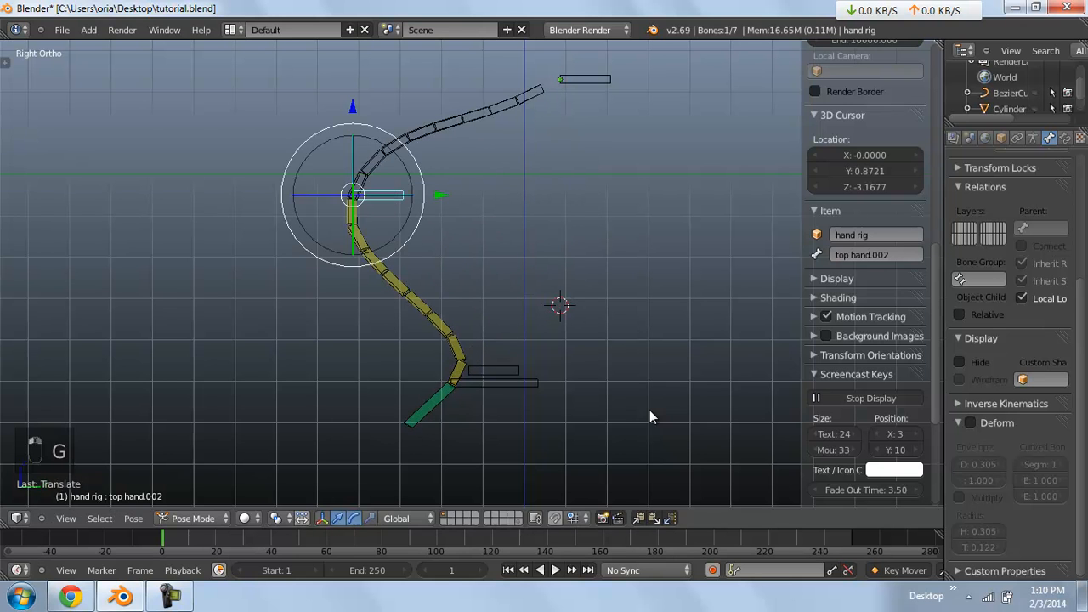
pyautogui.rightClick(526, 383)
pyautogui.press('g')
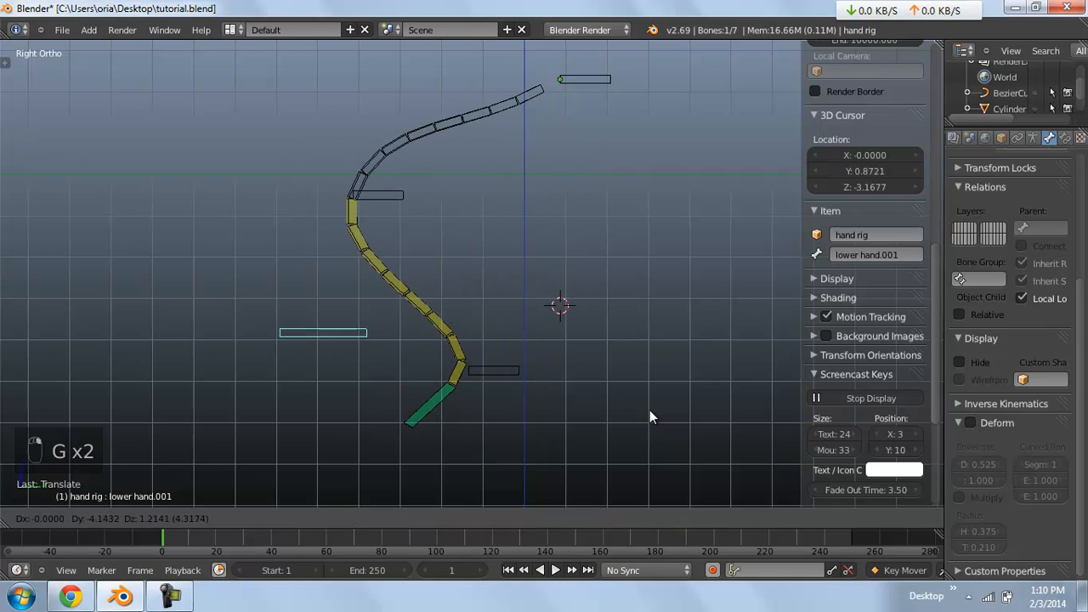
pyautogui.rightClick(435, 331)
pyautogui.rightClick(429, 406)
pyautogui.press('g')
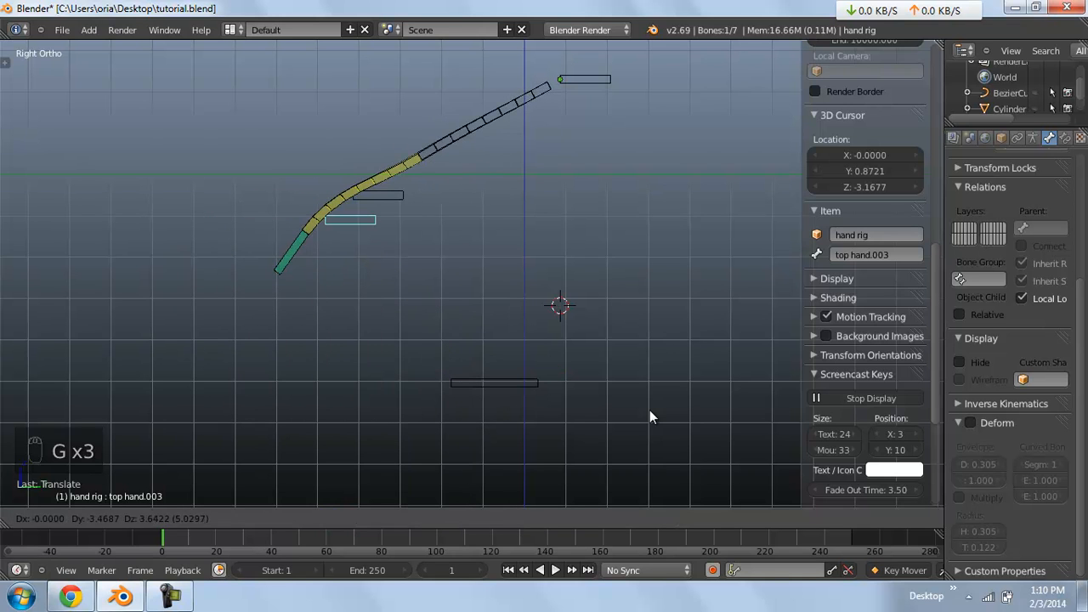
pyautogui.click(350, 219)
# Reset every bone to its rest pose by clearing rotation and location
pyautogui.press('a')
pyautogui.press('a')
pyautogui.press('x')
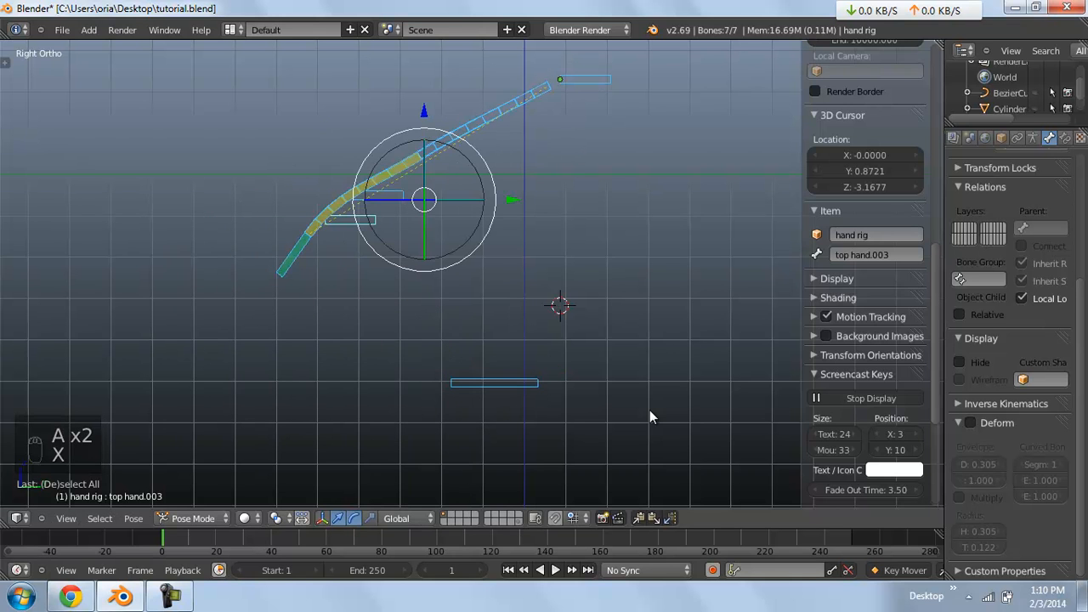
pyautogui.hotkey('alt', 'r')
pyautogui.hotkey('alt', 'g')
pyautogui.hotkey('alt', 'g')
pyautogui.hotkey('alt', 'g')
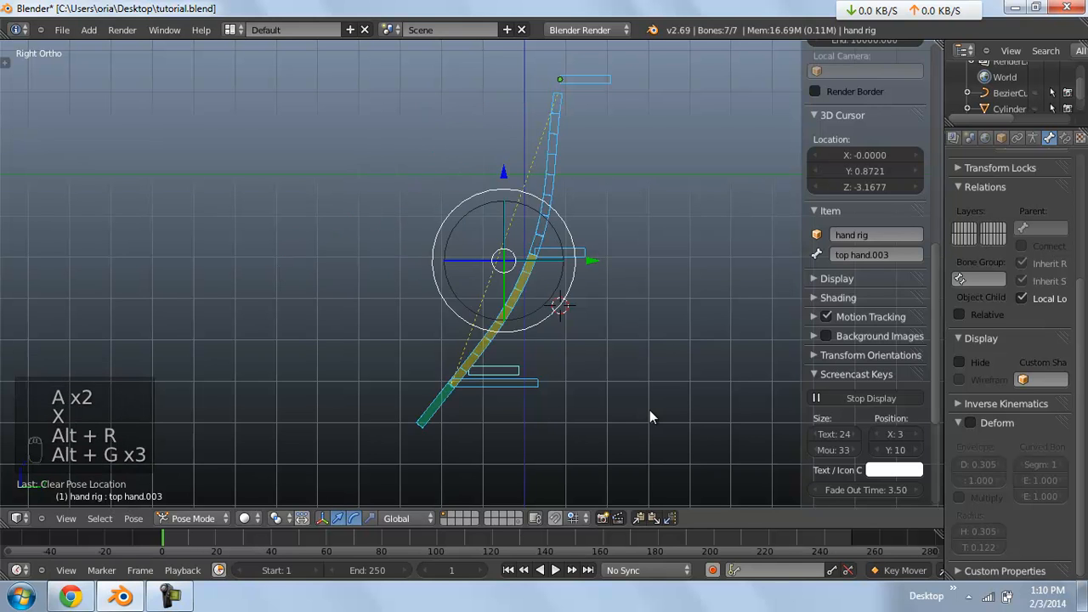
# Select the forearm bone lower hand and bring up its Spline IK constraint settings
pyautogui.press('a')
pyautogui.rightClick(551, 170)
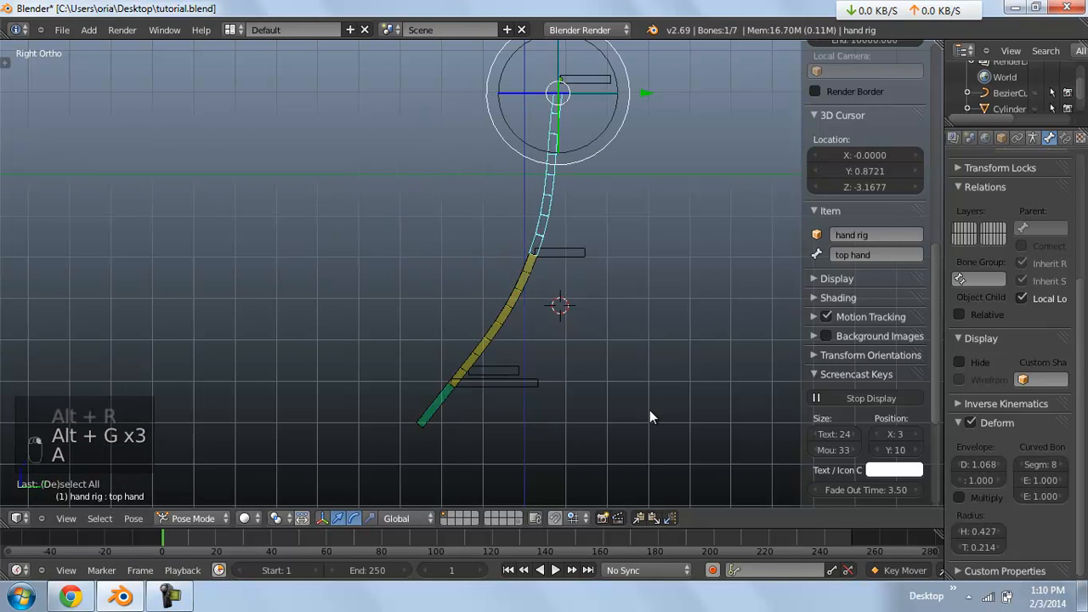
pyautogui.rightClick(502, 313)
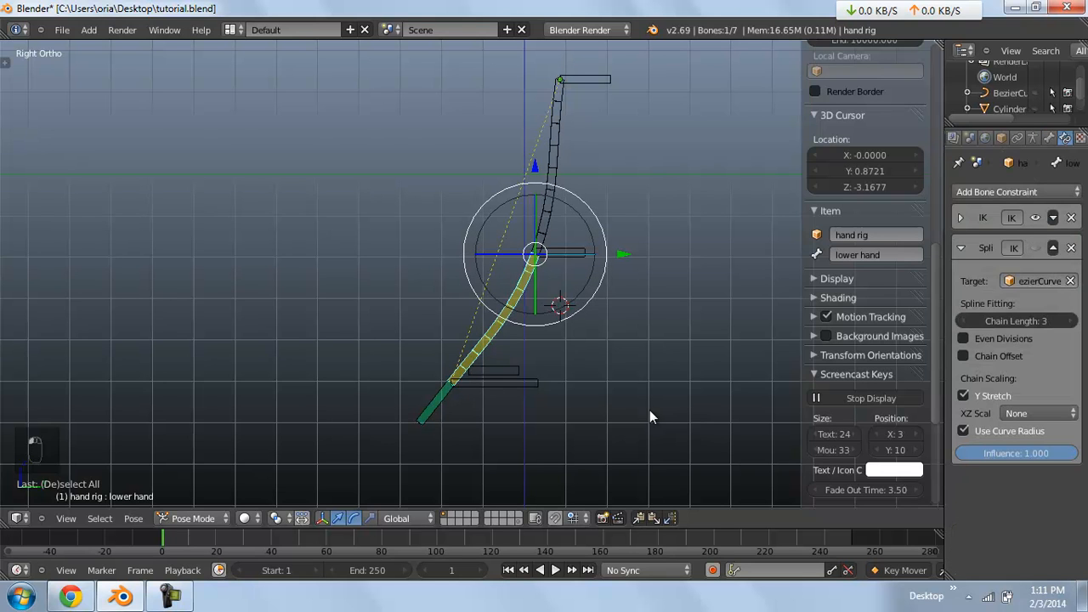
# Test the wrist control bone lower hand.001 by moving it up toward the elbow and rotating it
pyautogui.rightClick(515, 383)
pyautogui.press('g')
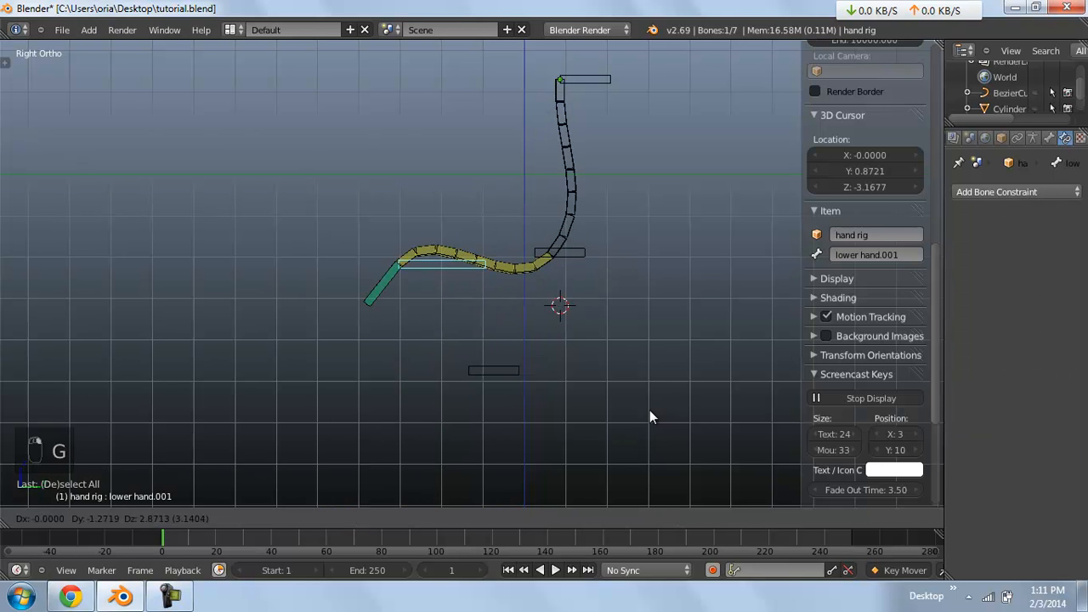
pyautogui.click(423, 217)
pyautogui.press('r')
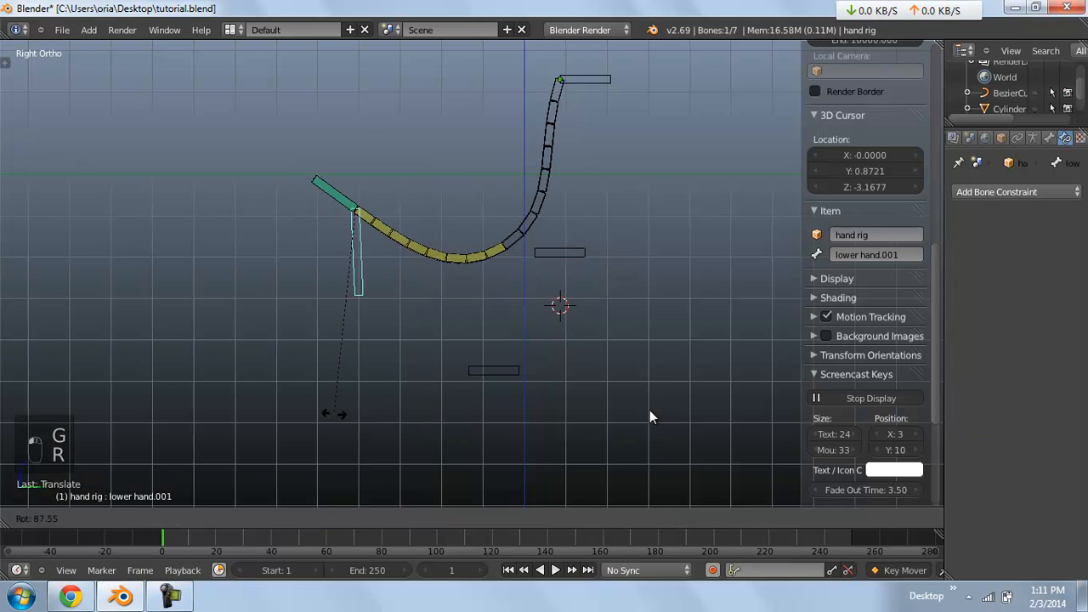
pyautogui.click(649, 417)
# Select all bones and clear their pose rotation and location
pyautogui.press('a')
pyautogui.press('a')
pyautogui.press('a')
pyautogui.hotkey('alt', 'r')
pyautogui.hotkey('alt', 'g')
pyautogui.hotkey('alt', 'g')
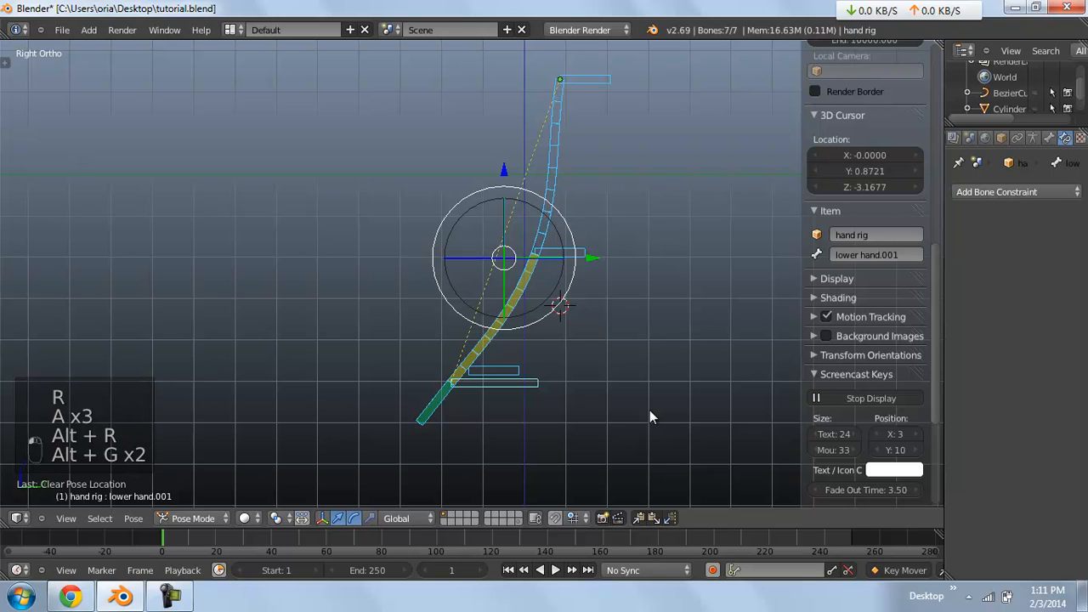
# Parent the bone lower hand.001 to top hand.003 with Keep Offset in Edit Mode, and return to Pose Mode
pyautogui.press('Tab')
pyautogui.keyDown('shift'); pyautogui.rightClick(649, 410); pyautogui.keyUp('shift')
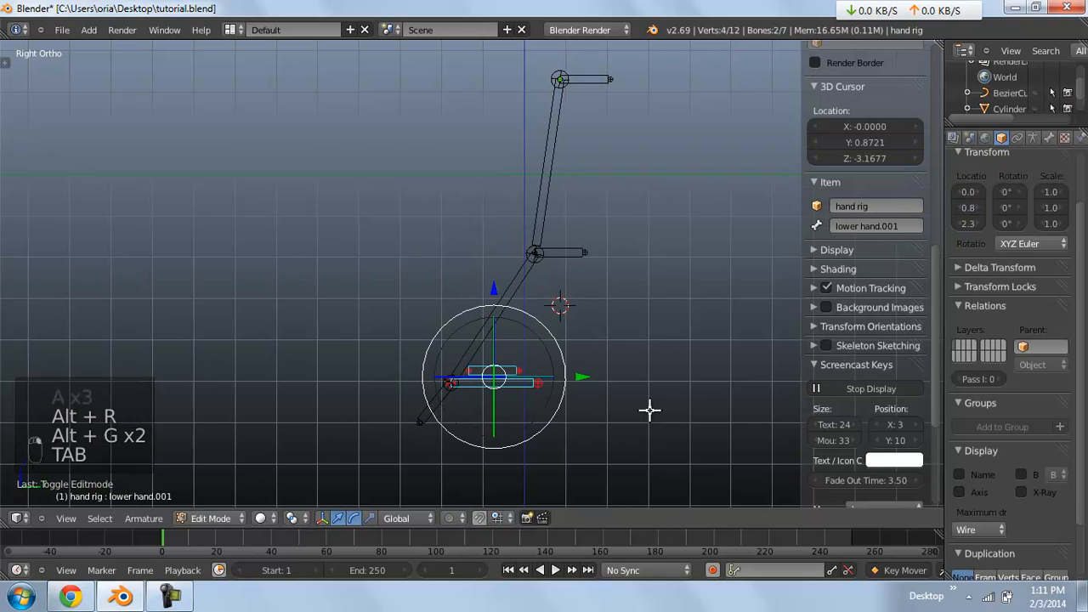
pyautogui.keyDown('shift'); pyautogui.rightClick(649, 410); pyautogui.keyUp('shift')
pyautogui.keyDown('shift'); pyautogui.rightClick(650, 410); pyautogui.keyUp('shift')
pyautogui.hotkey('ctrl', 'p')
pyautogui.press('Down')
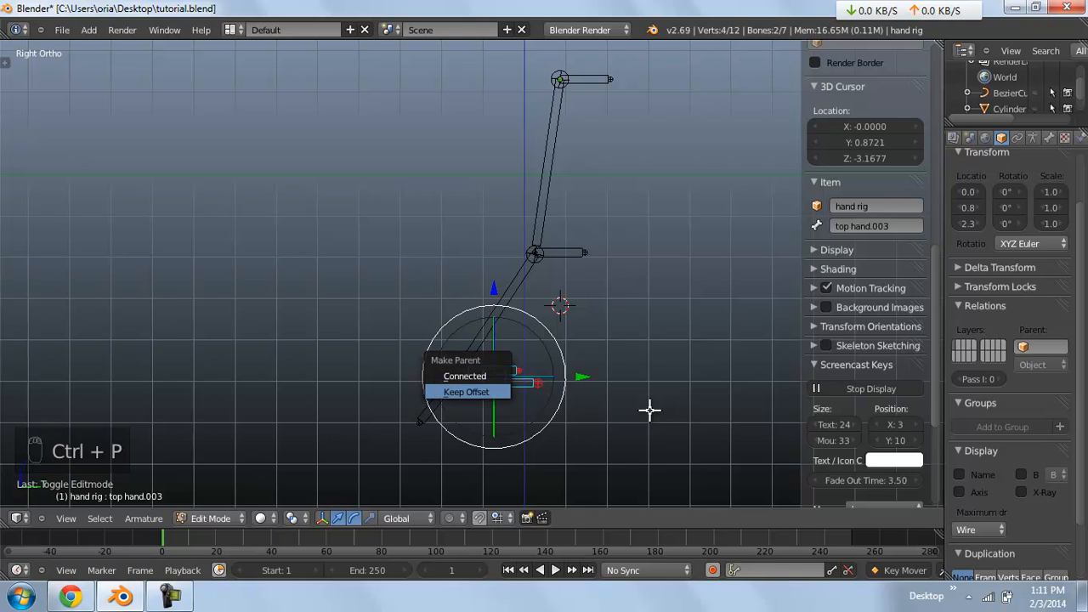
pyautogui.press('Return')
pyautogui.press('Tab')
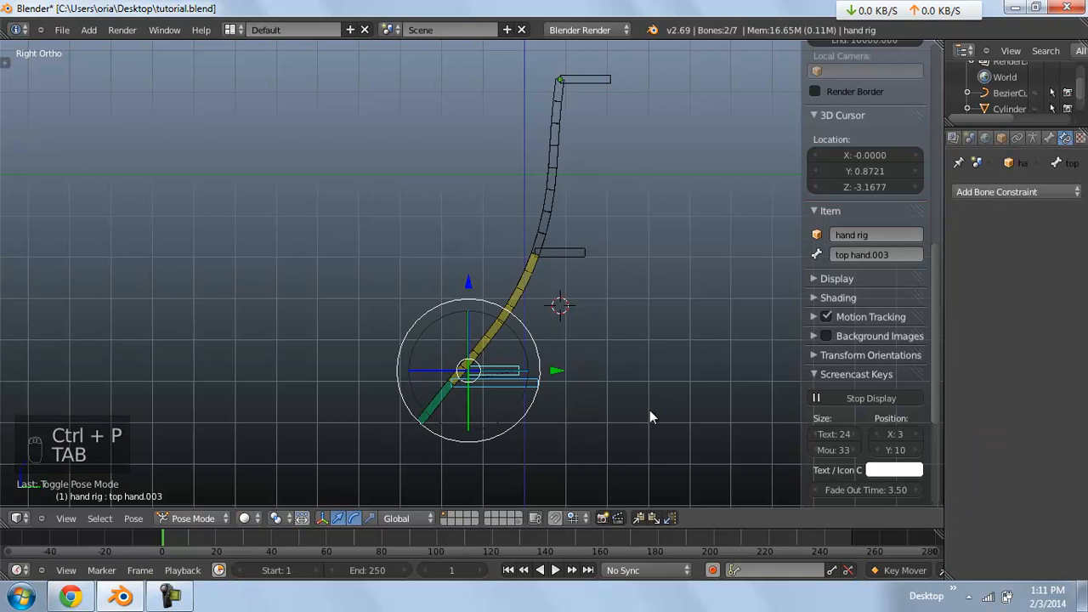
# Test the new parenting by moving, rotating and moving again the control bone top hand.003
pyautogui.rightClick(651, 412)
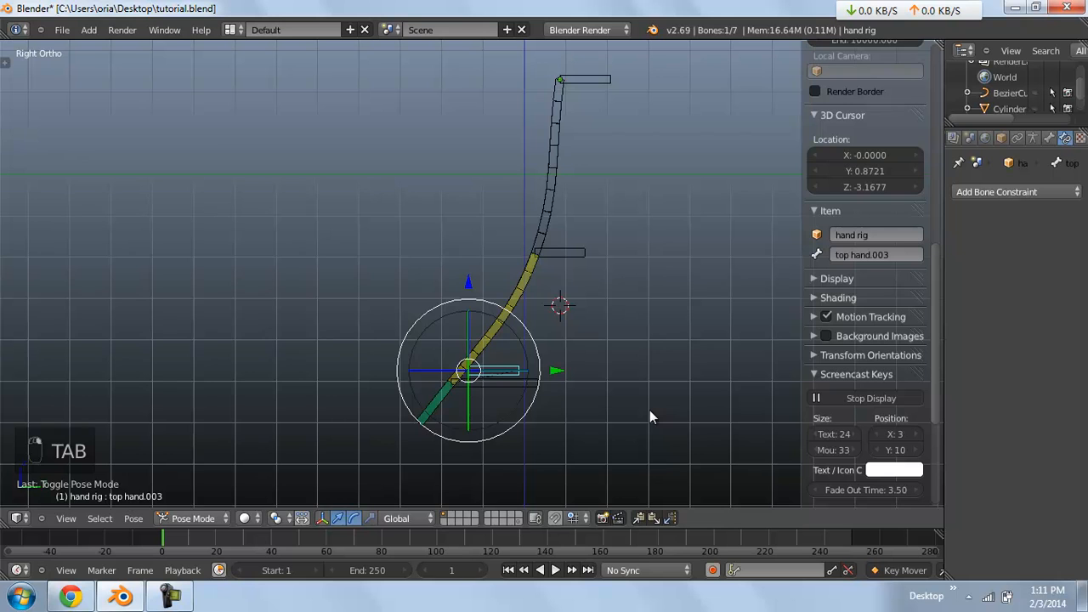
pyautogui.press('g')
pyautogui.click(650, 417)
pyautogui.press('r')
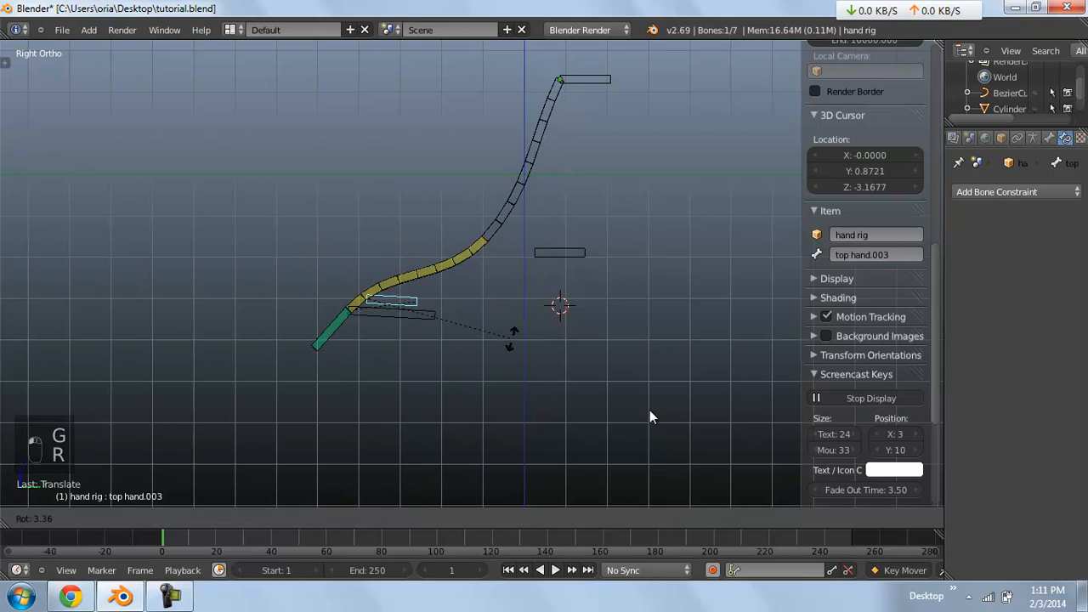
pyautogui.click(650, 417)
pyautogui.press('g')
pyautogui.click(650, 417)
pyautogui.moveTo(651, 417); pyautogui.dragTo(650, 416, button='middle')
# Clear the rotation and location of all bones and deselect them
pyautogui.press('a')
pyautogui.press('a')
pyautogui.press('a')
pyautogui.hotkey('alt', 'r')
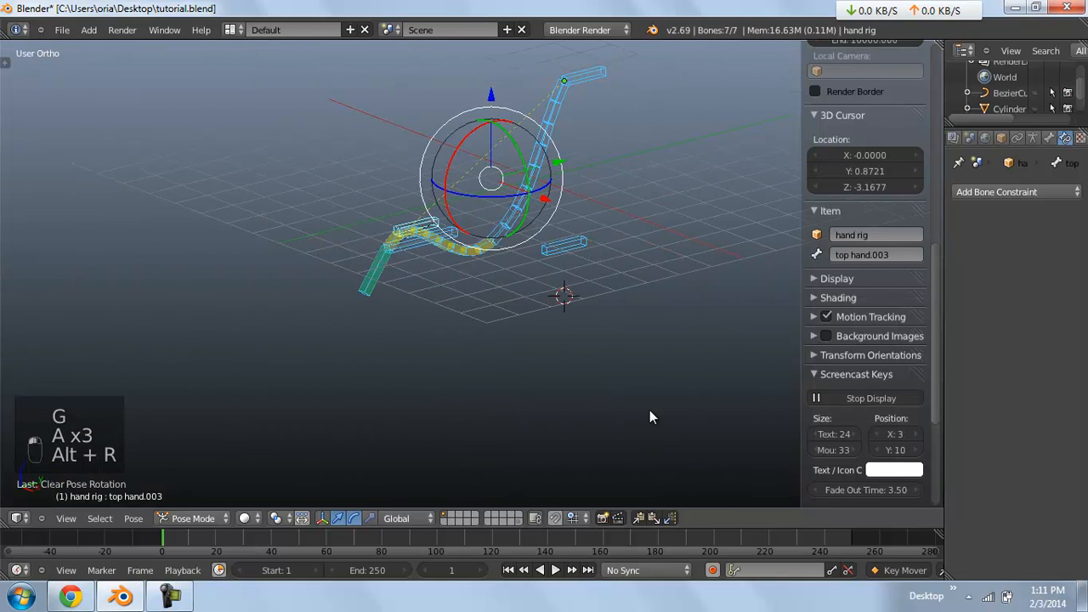
pyautogui.hotkey('alt', 'g')
pyautogui.press('KP_4')
pyautogui.press('a')
pyautogui.press('a')
pyautogui.press('KP_3')
pyautogui.rightClick(564, 252)
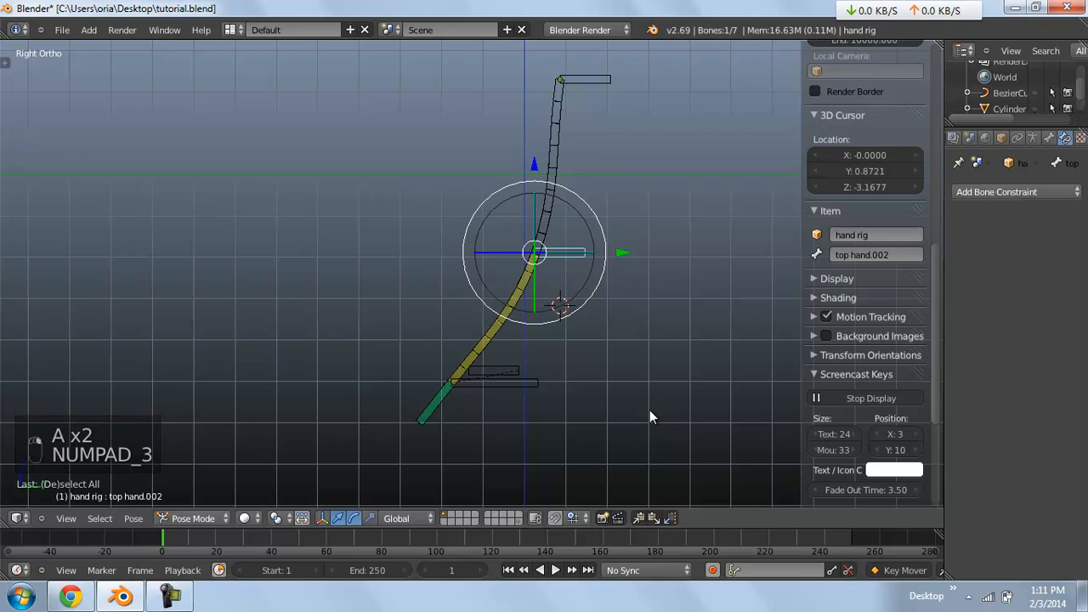
pyautogui.keyDown('shift'); pyautogui.moveTo(564, 252); pyautogui.dragTo(508, 299, button='middle'); pyautogui.keyUp('shift')
pyautogui.keyDown('shift'); pyautogui.rightClick(499, 197); pyautogui.keyUp('shift')
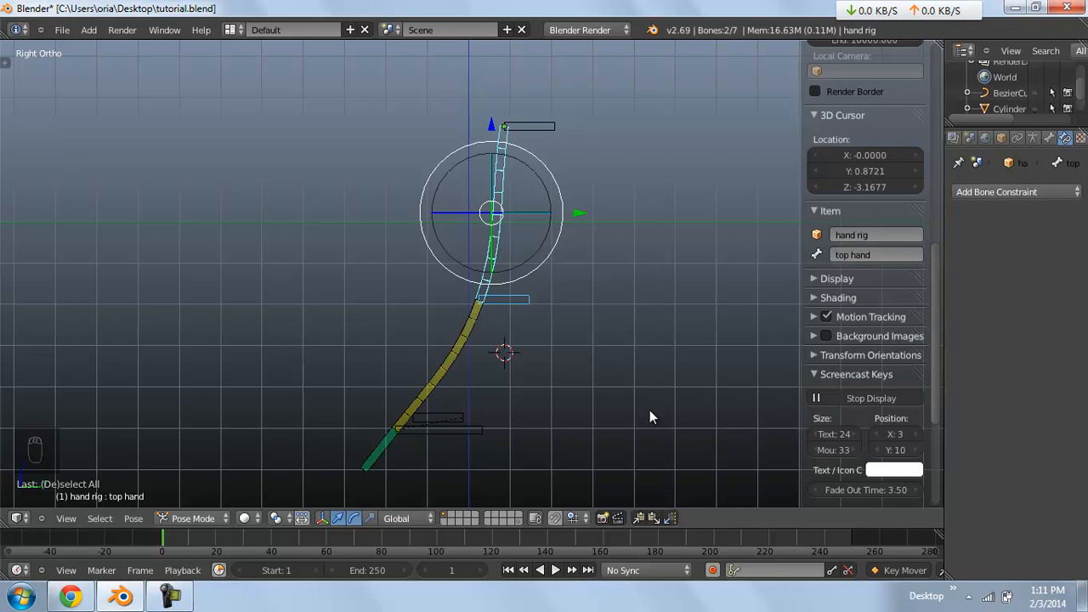
# Move the control bone top hand.003 up and away from the body to check how the arm curves
pyautogui.rightClick(439, 418)
pyautogui.press('g')
pyautogui.click(649, 417)
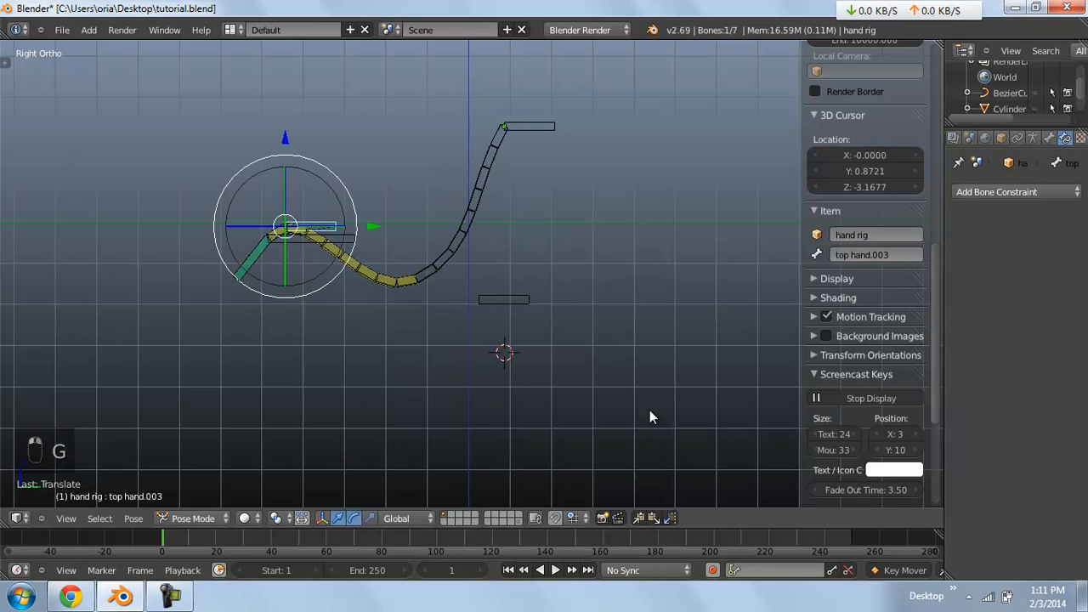
pyautogui.moveTo(650, 418); pyautogui.dragTo(649, 417, button='middle')
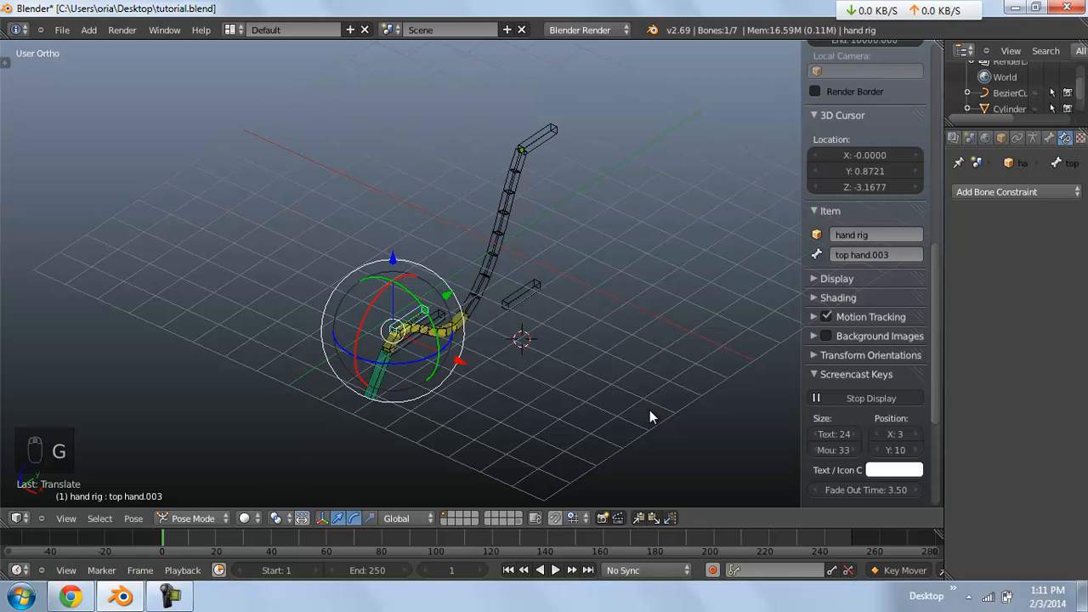
# Add an IK constraint to the upper arm bone top hand, targeting the elbow control bone top hand.002
pyautogui.rightClick(650, 417)
pyautogui.moveTo(650, 417); pyautogui.dragTo(649, 418, button='middle')
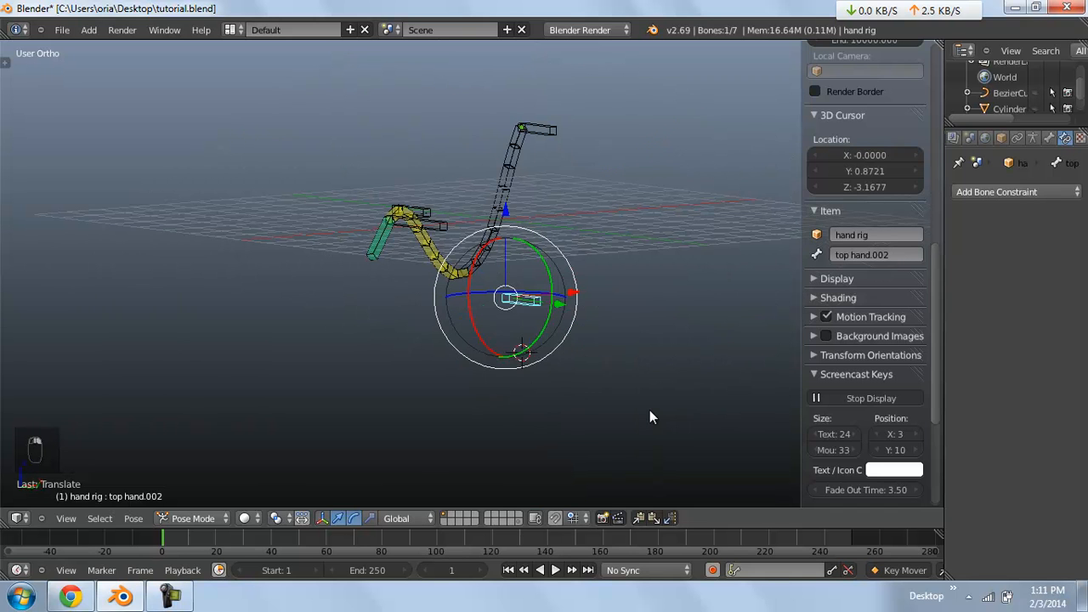
pyautogui.hotkey('shift', '[')
pyautogui.hotkey('shift', 'i')
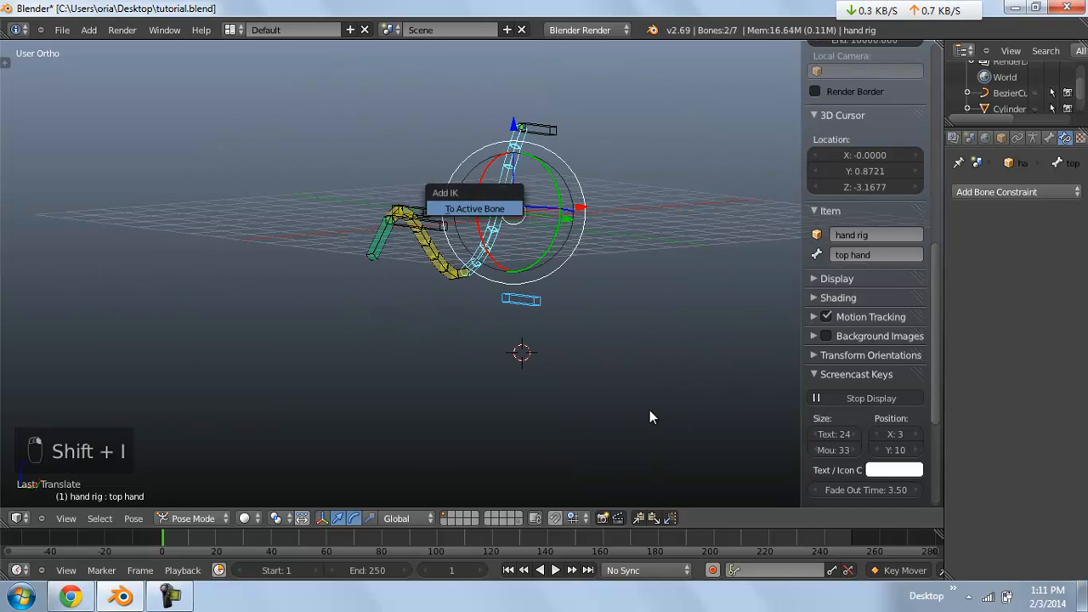
pyautogui.press('Return')
# Test the new IK constraint by moving the elbow control bone top hand.002 twice
pyautogui.moveTo(650, 418); pyautogui.dragTo(650, 417, button='middle')
pyautogui.rightClick(521, 300)
pyautogui.press('g')
pyautogui.click(650, 417)
pyautogui.press('g')
pyautogui.click(650, 417)
# Return all bones to the rest pose by clearing rotation and location, and deselect everything
pyautogui.press('a')
pyautogui.press('a')
pyautogui.press('a')
pyautogui.hotkey('alt', 'r')
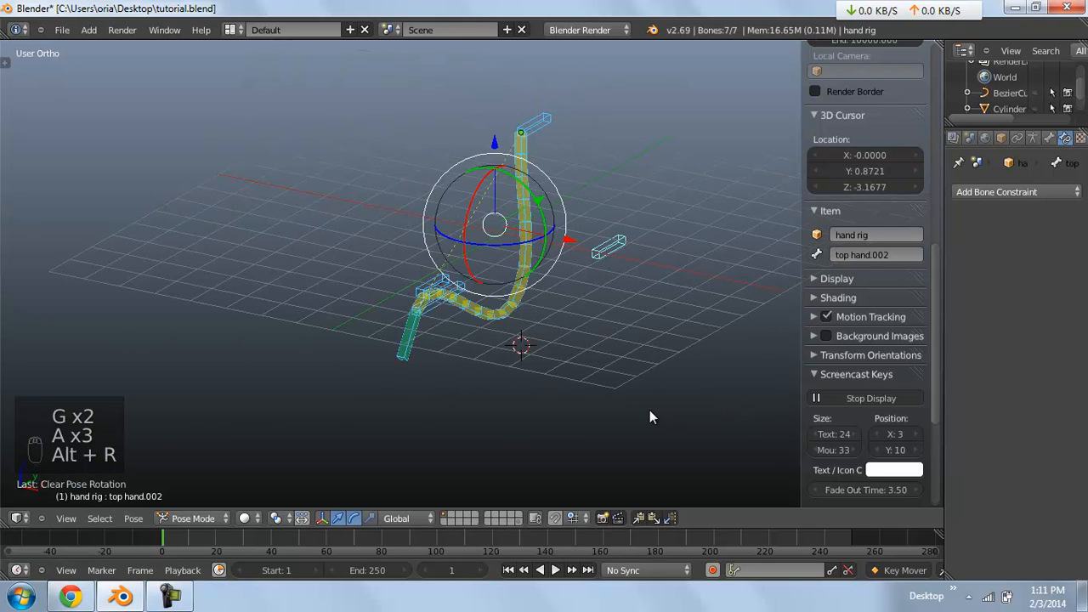
pyautogui.hotkey('alt', 'g')
pyautogui.press('KP_3')
pyautogui.press('a')
pyautogui.press('a')
# Try moving the wrist control bone lower hand.001 upward and cancel the move
pyautogui.rightClick(442, 417)
pyautogui.rightClick(465, 430)
pyautogui.press('g')
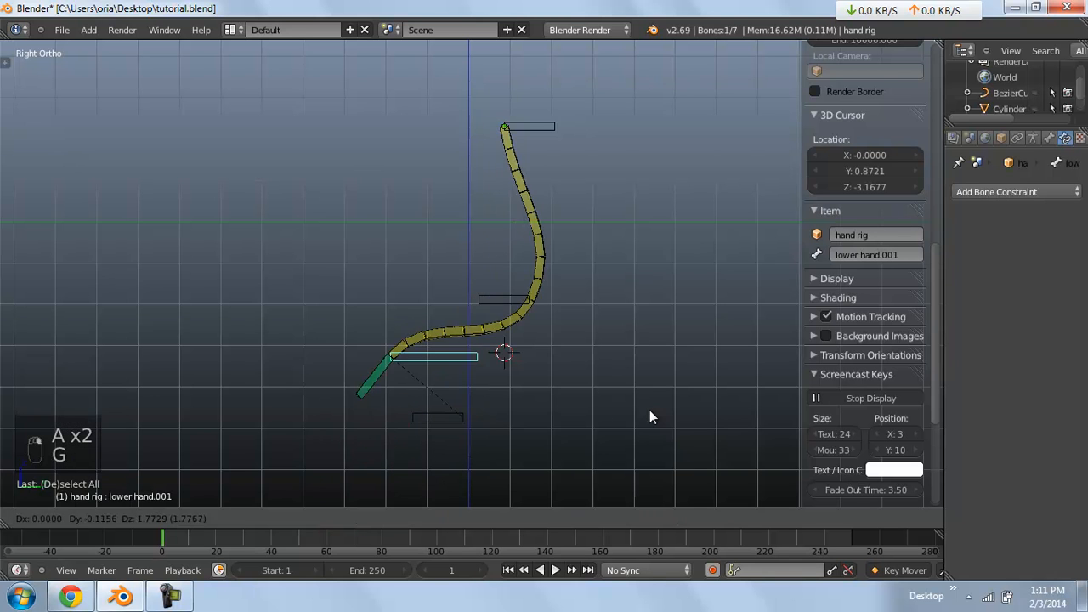
pyautogui.rightClick(649, 417)
# Select every bone of the rig and apply Flip Quats to them
pyautogui.press('a')
pyautogui.press('a')
pyautogui.press('a')
pyautogui.hotkey('alt', 'e')
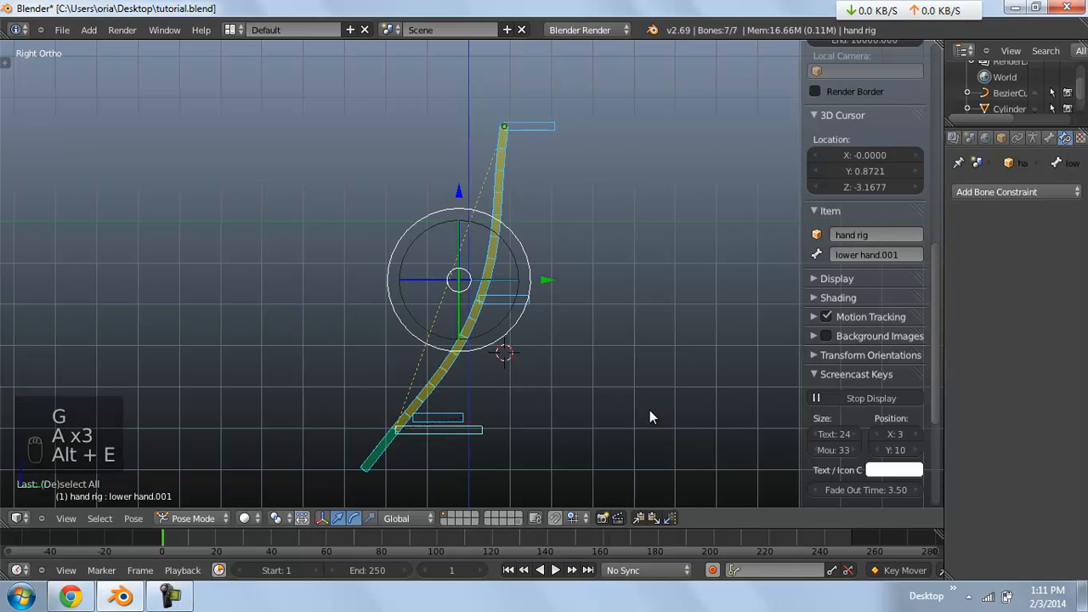
pyautogui.hotkey('alt', 'f')
# Try moving the wrist control bones lower hand.001 and top hand.003, cancelling each move
pyautogui.rightClick(649, 417)
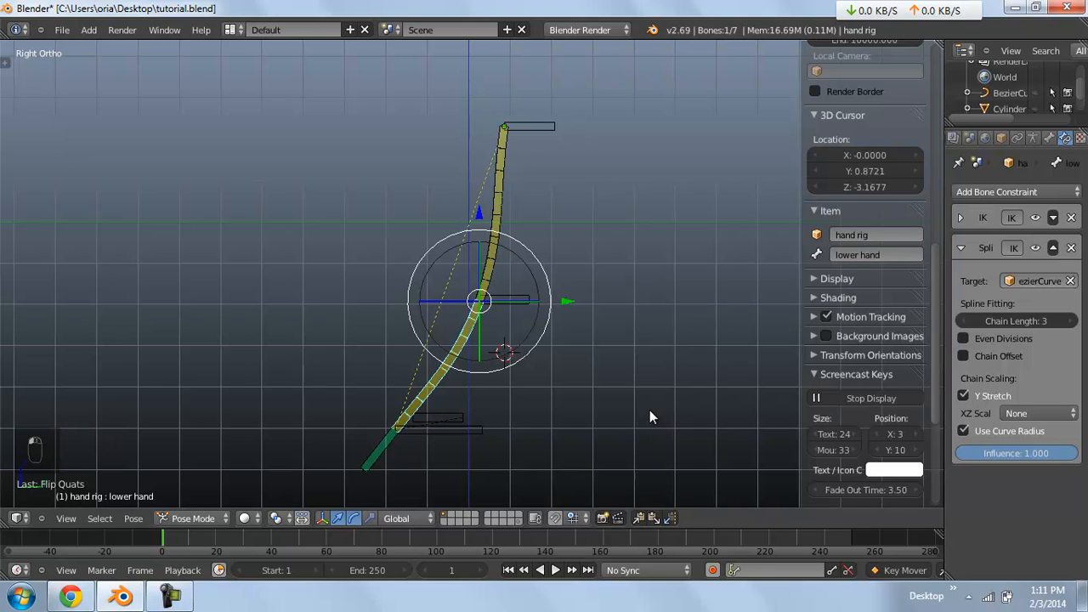
pyautogui.moveTo(463, 430); pyautogui.dragTo(389, 369, button='right')
pyautogui.rightClick(390, 369)
pyautogui.rightClick(446, 417)
pyautogui.press('f')
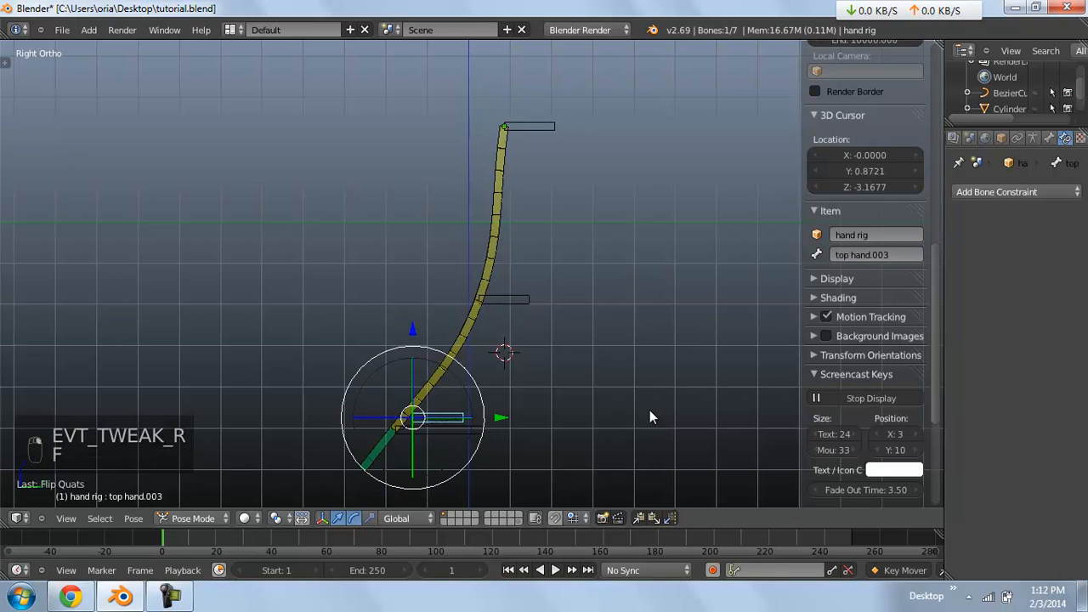
pyautogui.press('g')
pyautogui.rightClick(649, 417)
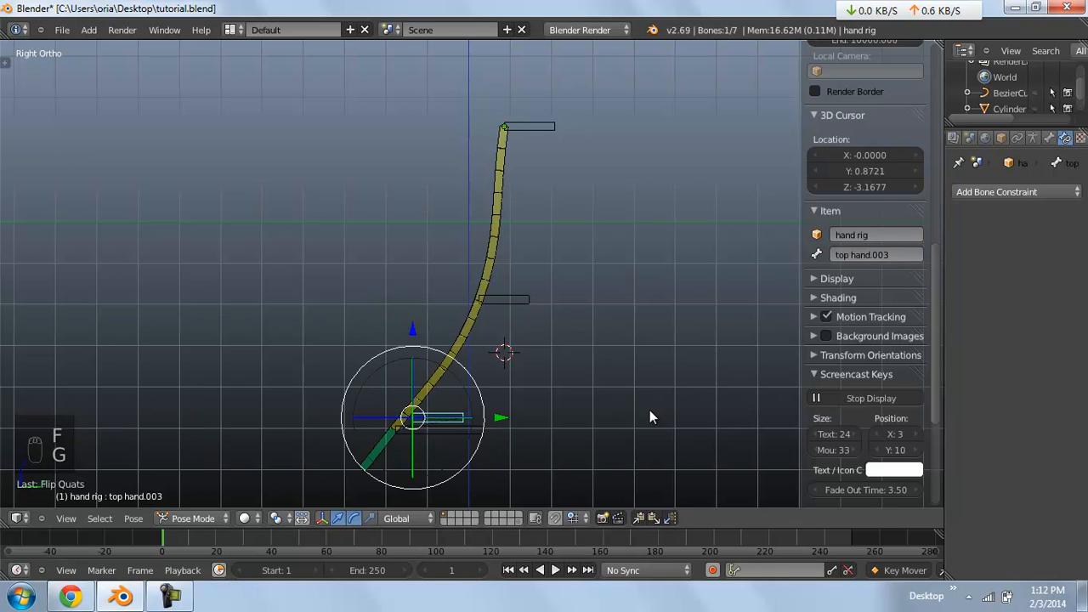
# Toggle the IK constraint on lower hand off and on, and disable the IK constraint on top hand
pyautogui.hotkey('ctrl', 'z')
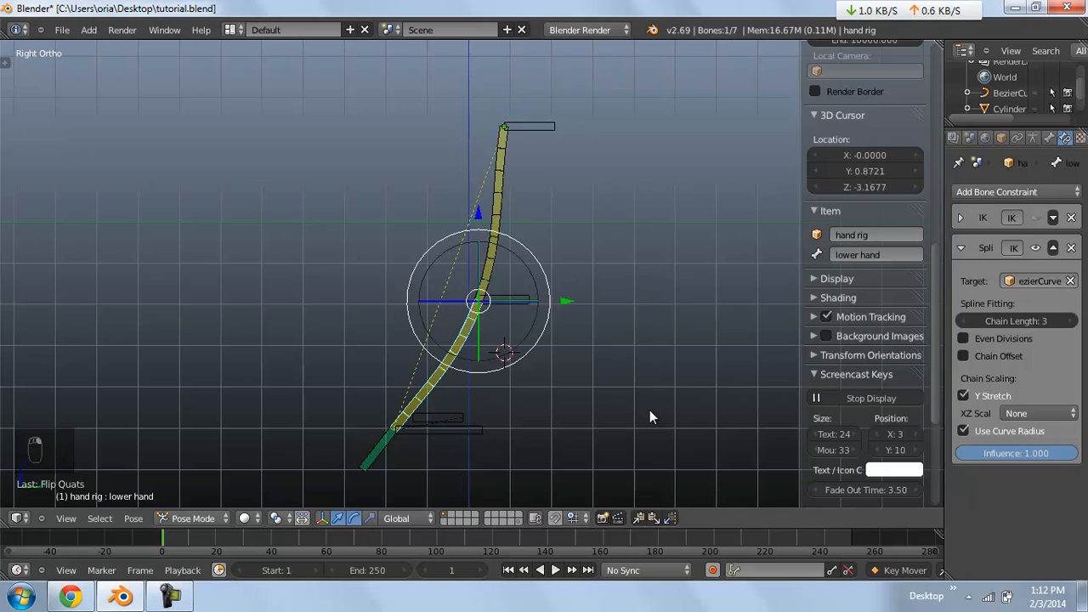
pyautogui.hotkey('ctrl', 'z')
pyautogui.hotkey('ctrl', 'z')
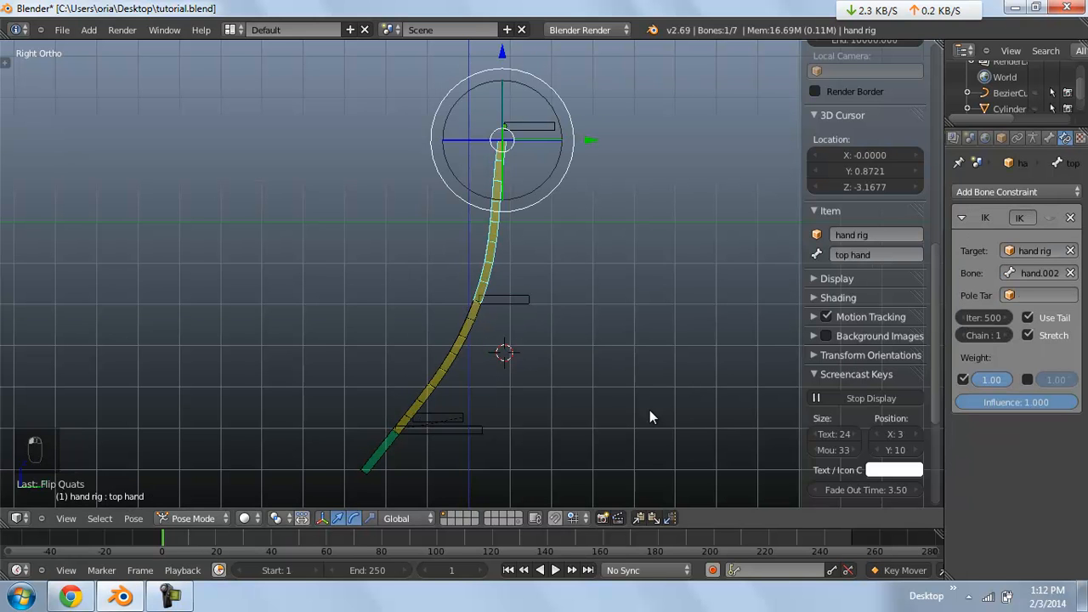
# Test the arm's bending without the top hand IK by moving the wrist control bone top hand.003 upward
pyautogui.rightClick(442, 366)
pyautogui.press('g')
pyautogui.rightClick(442, 366)
pyautogui.rightClick(440, 417)
pyautogui.press('g')
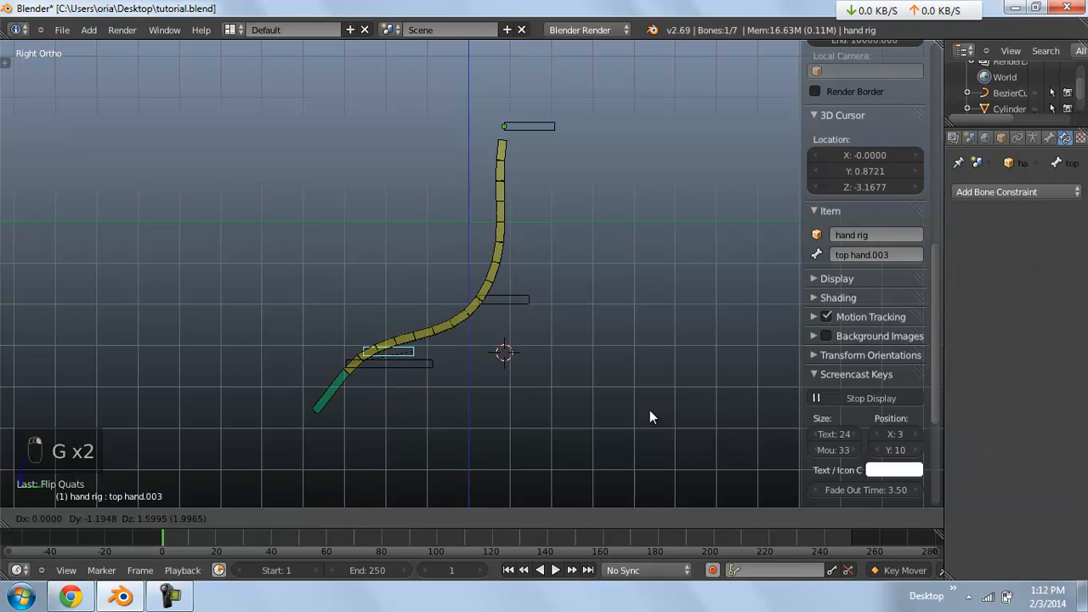
pyautogui.click(649, 418)
# Clear the pose rotation and location of the rig's bones
pyautogui.press('a')
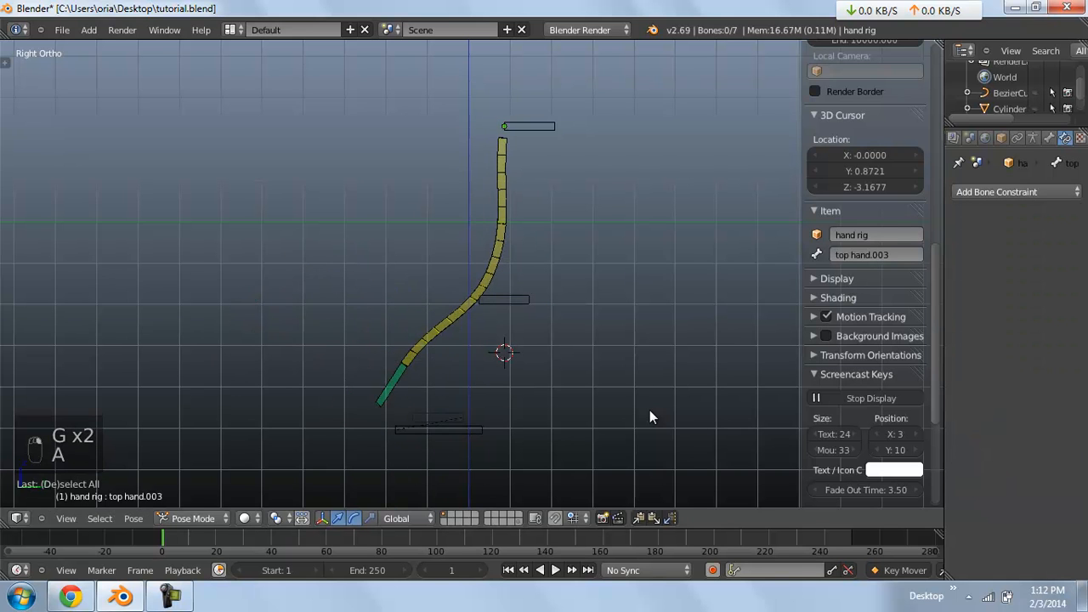
pyautogui.press('a')
pyautogui.press('a')
pyautogui.hotkey('alt', 'r')
pyautogui.hotkey('alt', 'g')
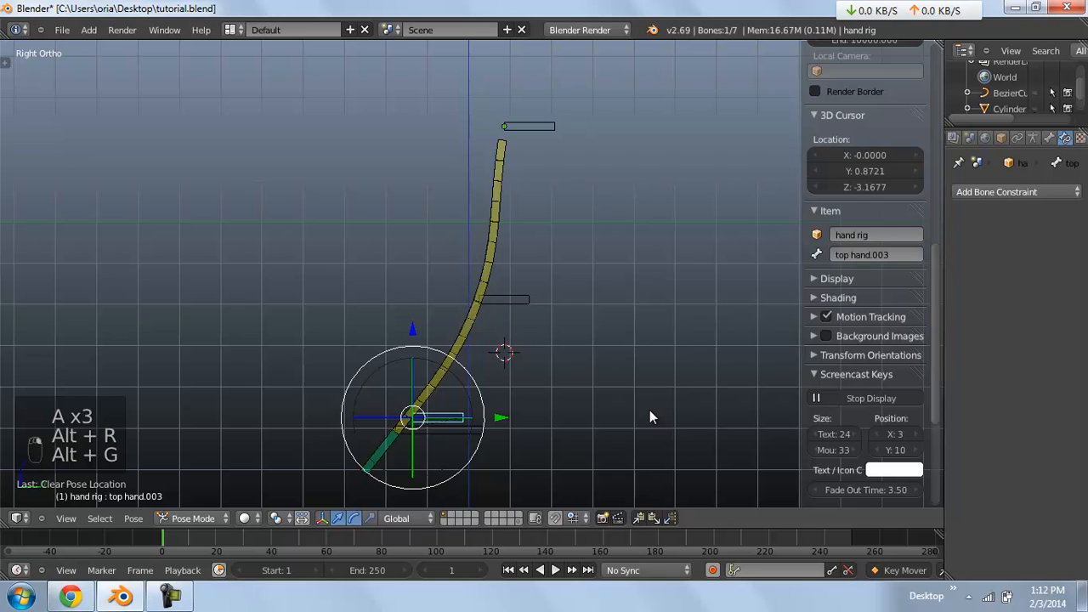
# Try rotating top hand.003, cancel it, then clear all bone rotations and locations again and deselect everything
pyautogui.press('r')
pyautogui.rightClick(650, 417)
pyautogui.press('a')
pyautogui.press('a')
pyautogui.hotkey('alt', 'r')
pyautogui.hotkey('alt', 'g')
pyautogui.press('a')
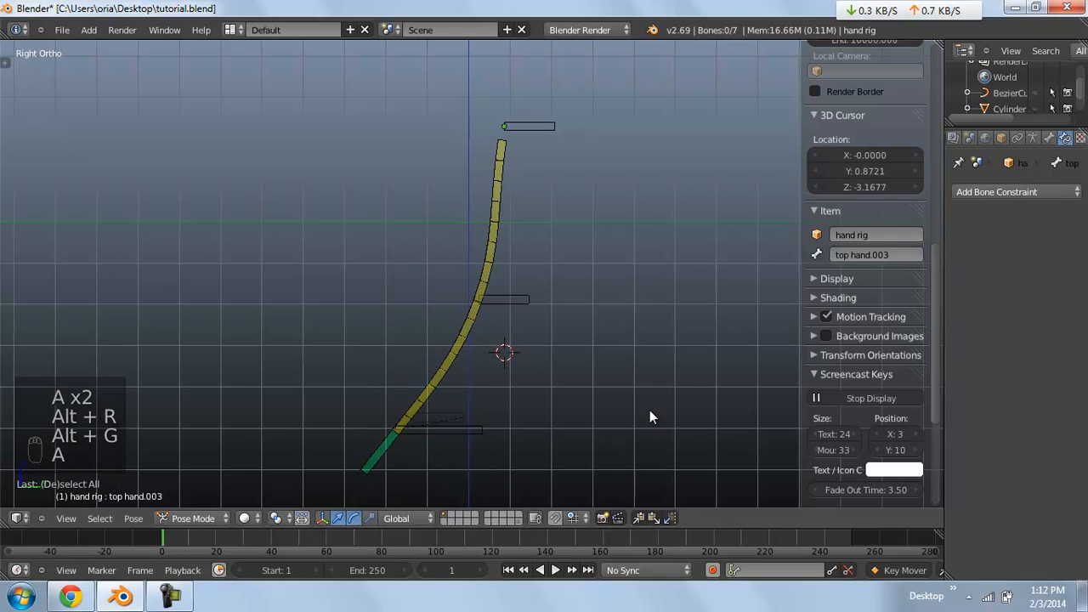
# Make the hidden Cylinder mesh visible again around the arm bones
pyautogui.moveTo(650, 412); pyautogui.dragTo(652, 413, button='middle')
pyautogui.scroll(3, 650, 412)
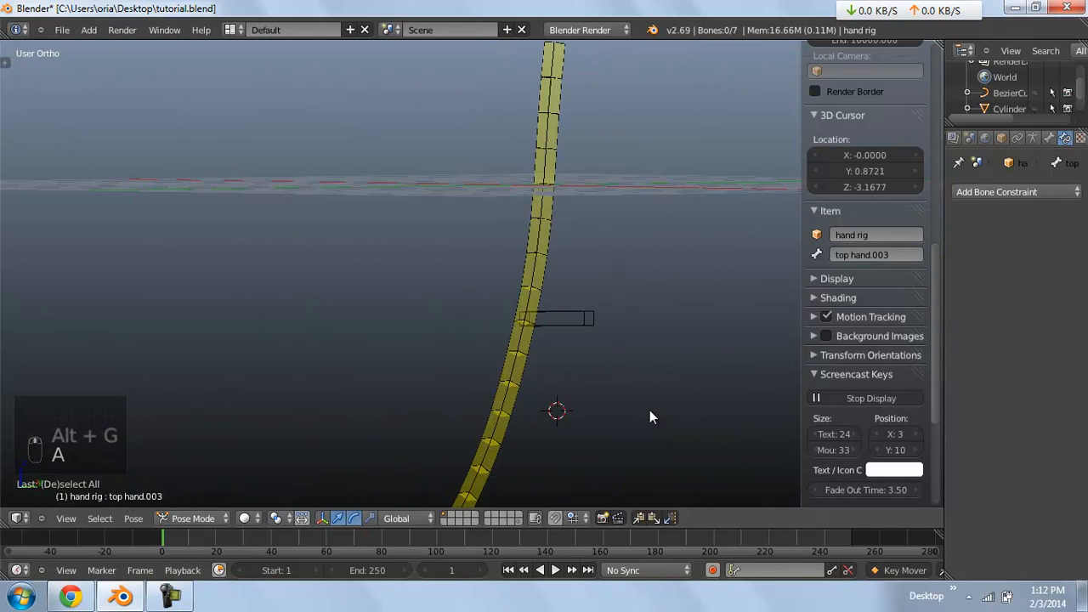
pyautogui.scroll(-1, 650, 412)
pyautogui.press('KP_3')
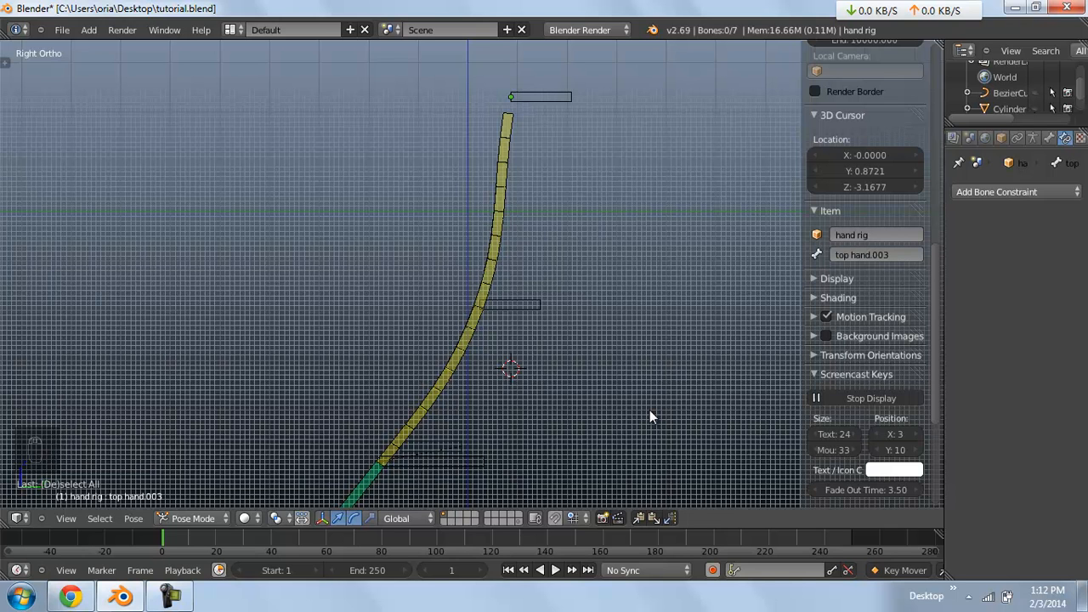
pyautogui.scroll(-2, 650, 416)
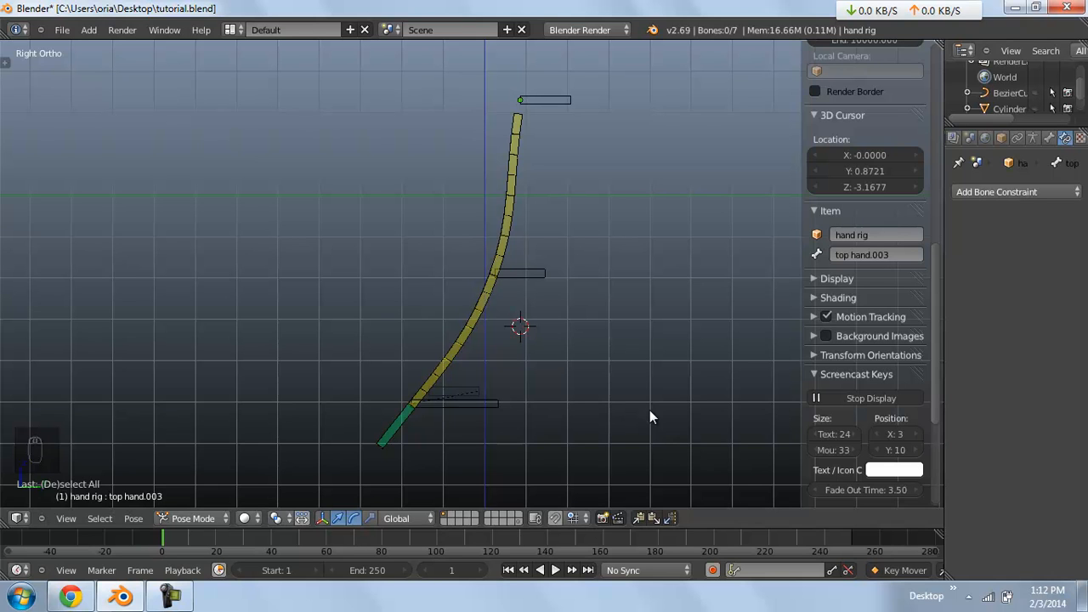
pyautogui.scroll(-2, 1012, 89)
pyautogui.click(1036, 88)
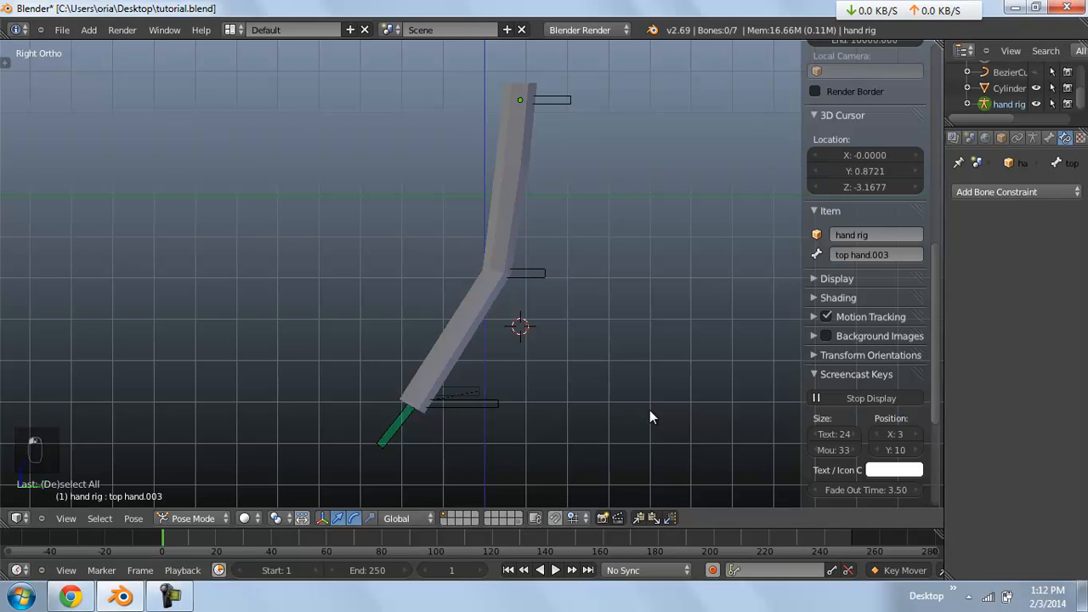
# Parent the Cylinder mesh to the hand rig using Armature Deform With Automatic Weights, then return to solid shading
pyautogui.rightClick(511, 187)
pyautogui.press('z')
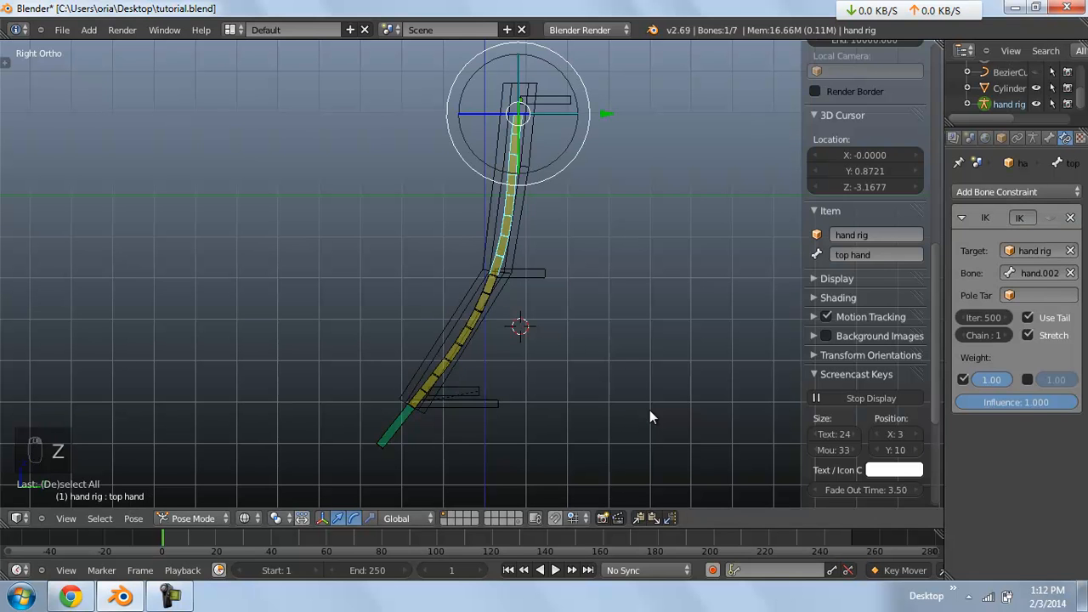
pyautogui.rightClick(523, 185)
pyautogui.keyDown('shift'); pyautogui.rightClick(509, 193); pyautogui.keyUp('shift')
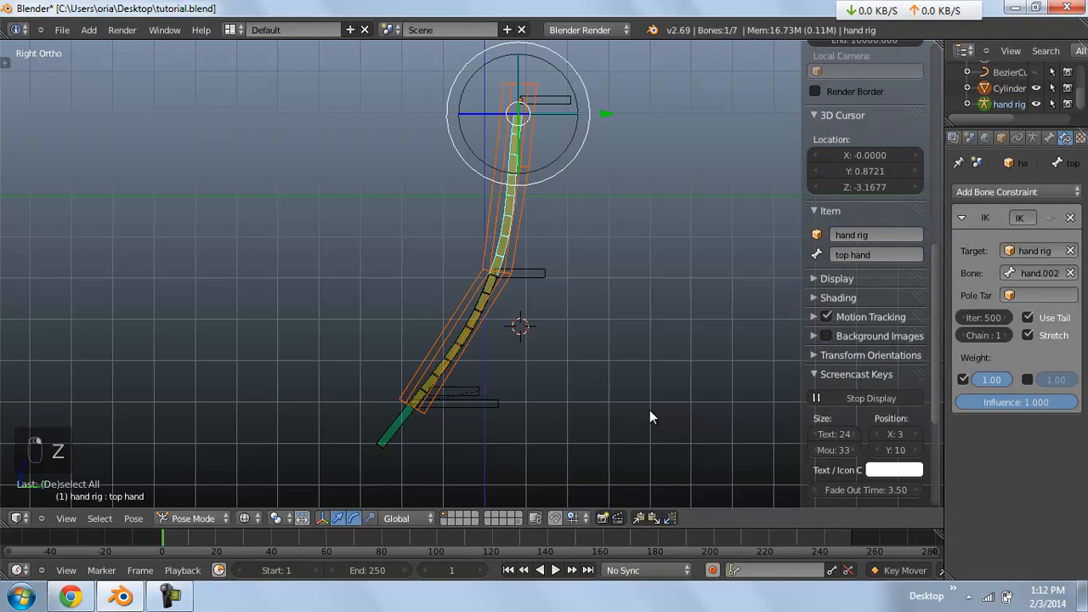
pyautogui.hotkey('ctrl', 'p')
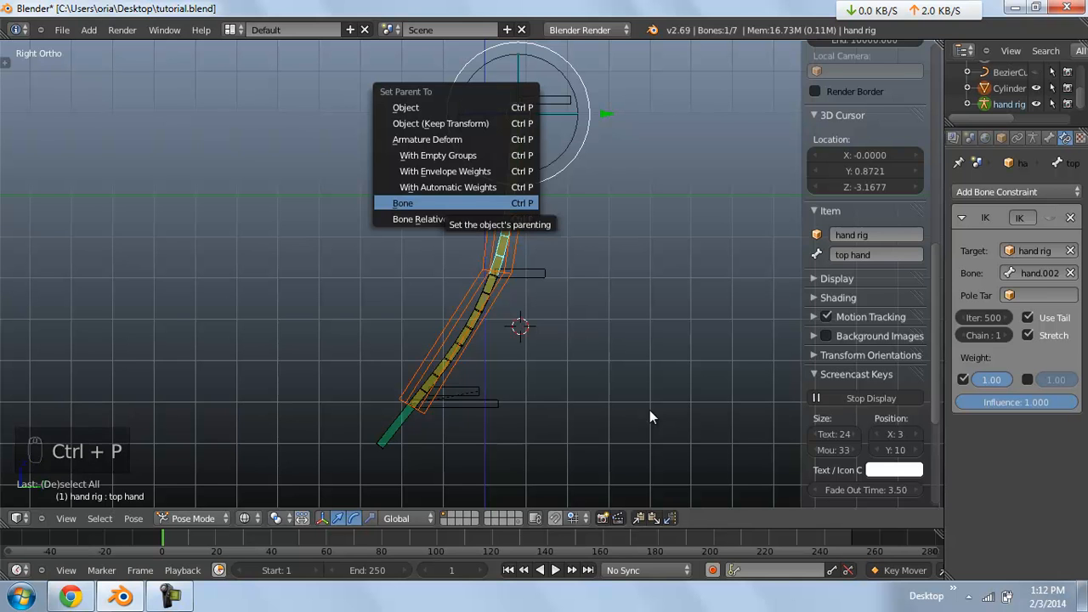
pyautogui.click(448, 187)
pyautogui.press('z')
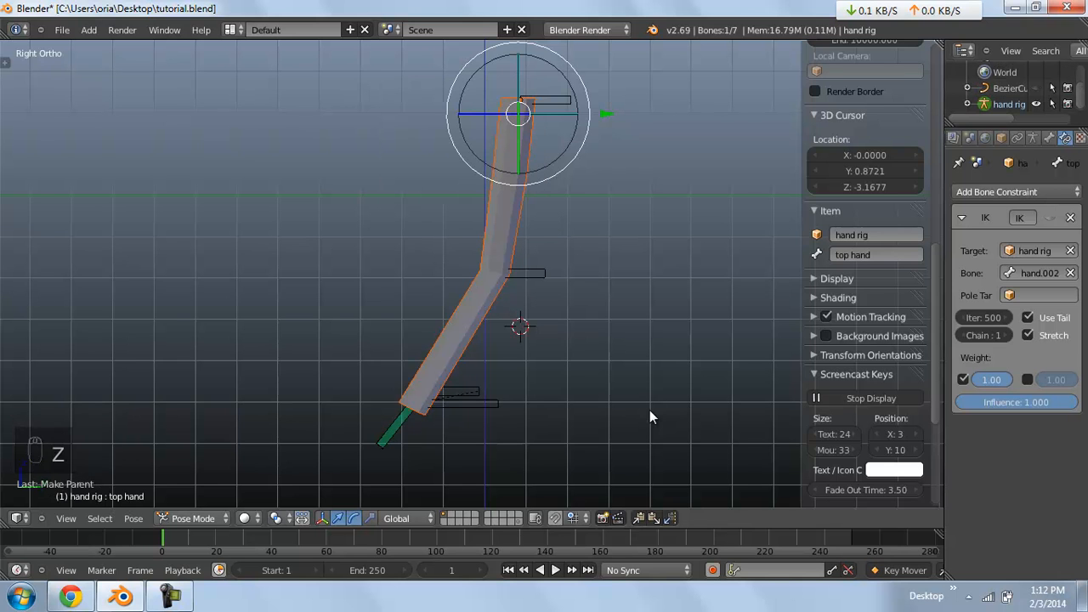
# Test the mesh deformation by moving the wrist control bone top hand.003 far up and forward
pyautogui.rightClick(529, 273)
pyautogui.rightClick(444, 355)
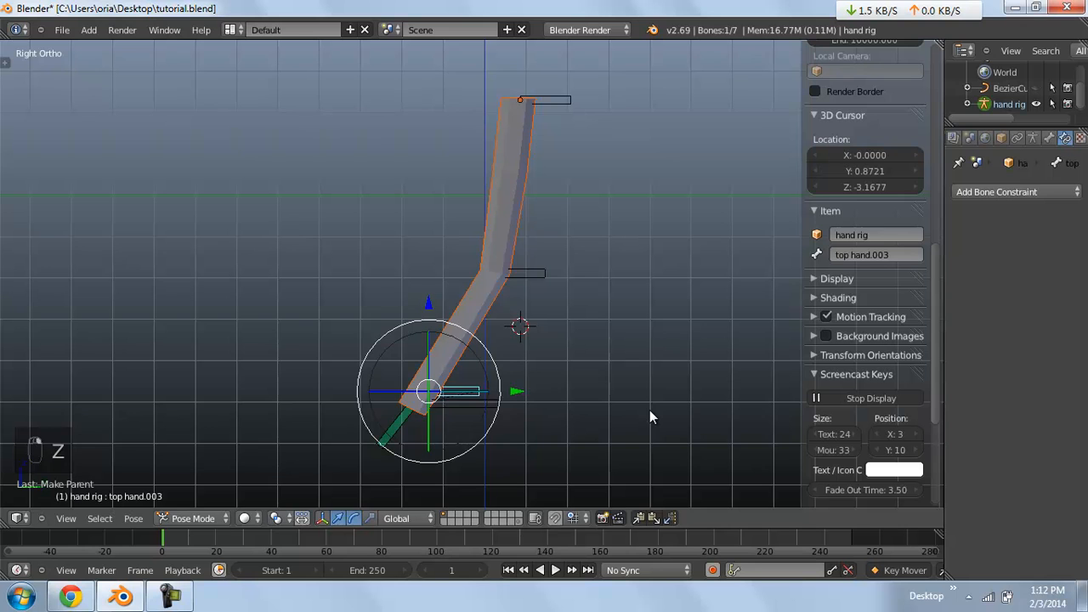
pyautogui.press('g')
pyautogui.click(649, 417)
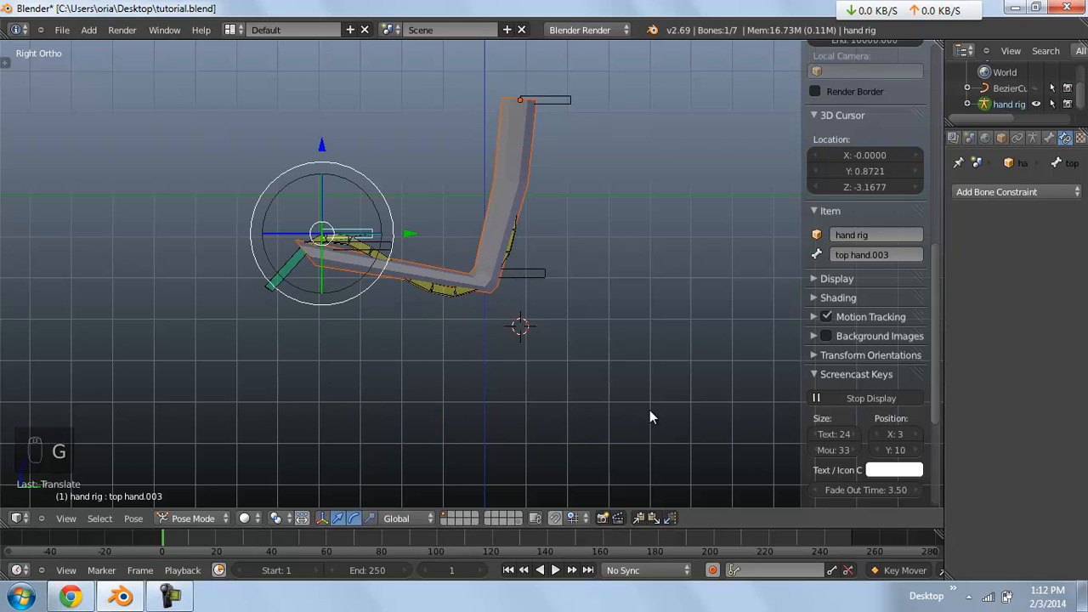
# Disable the Spline IK constraint on lower hand and re-enable the IK constraint on top hand
pyautogui.rightClick(440, 292)
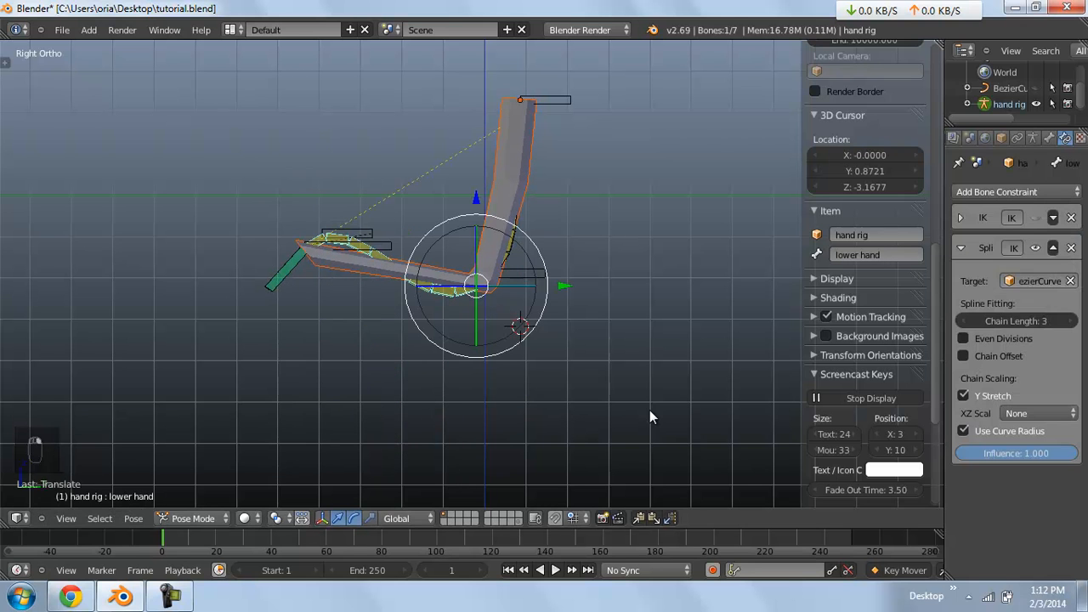
pyautogui.click(1035, 248)
pyautogui.hotkey('ctrl', 'z')
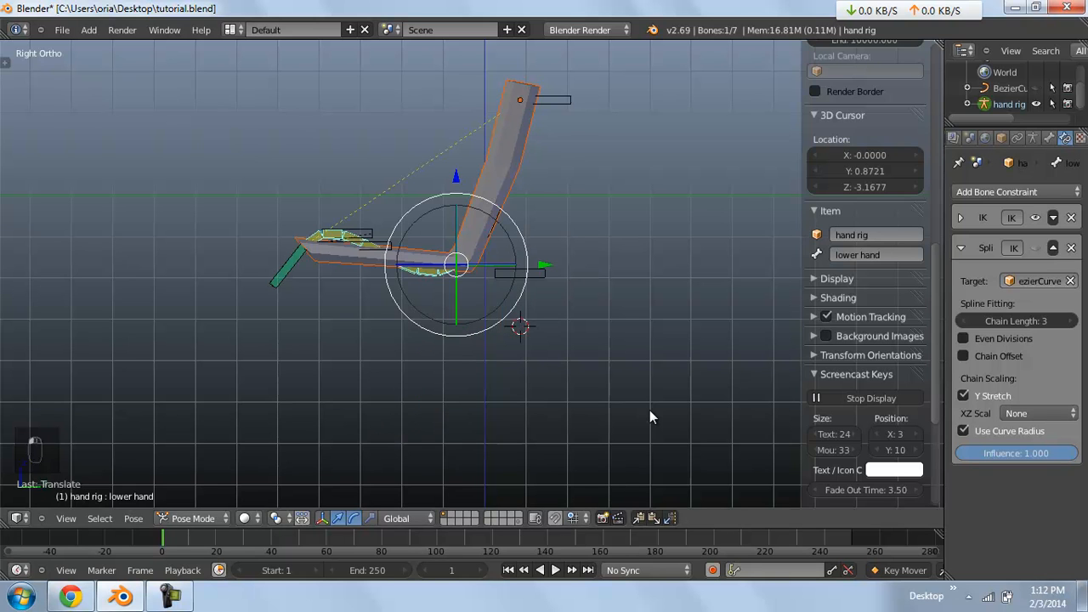
pyautogui.hotkey('ctrl', 'z')
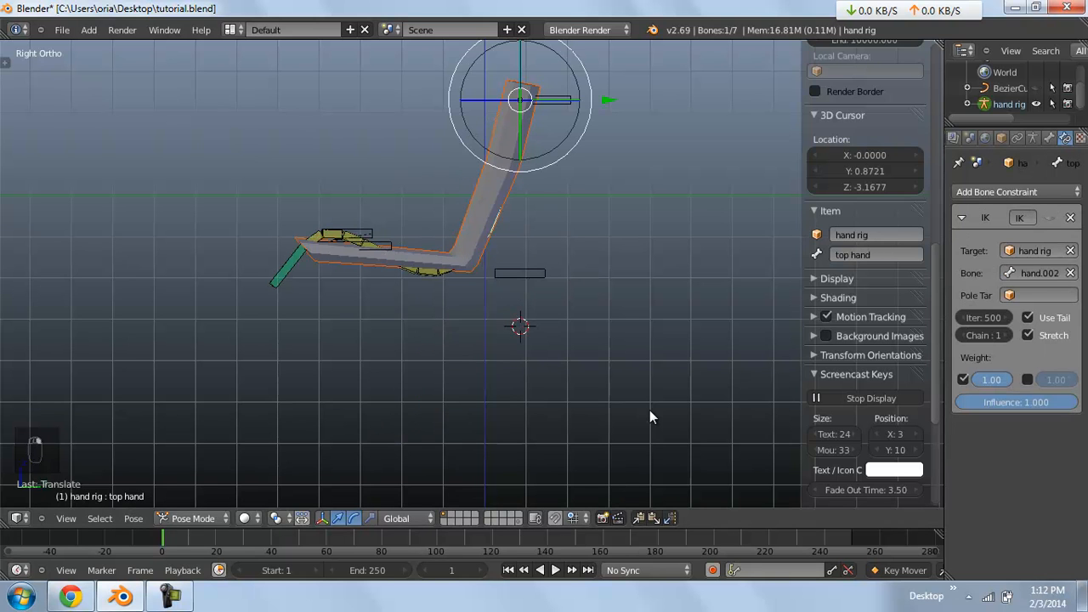
# Return all rig bones to the rest pose by clearing rotation and location, and deselect everything
pyautogui.press('a')
pyautogui.press('a')
pyautogui.press('a')
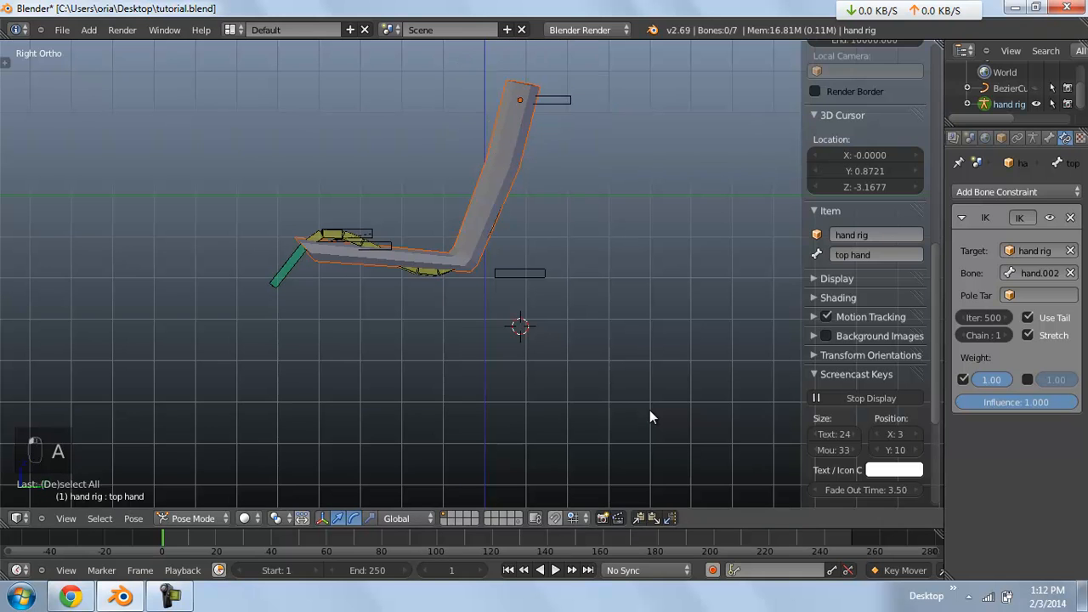
pyautogui.hotkey('alt', 'r')
pyautogui.hotkey('alt', 'r')
pyautogui.hotkey('alt', 'g')
pyautogui.hotkey('alt', 'g')
pyautogui.hotkey('alt', 'g')
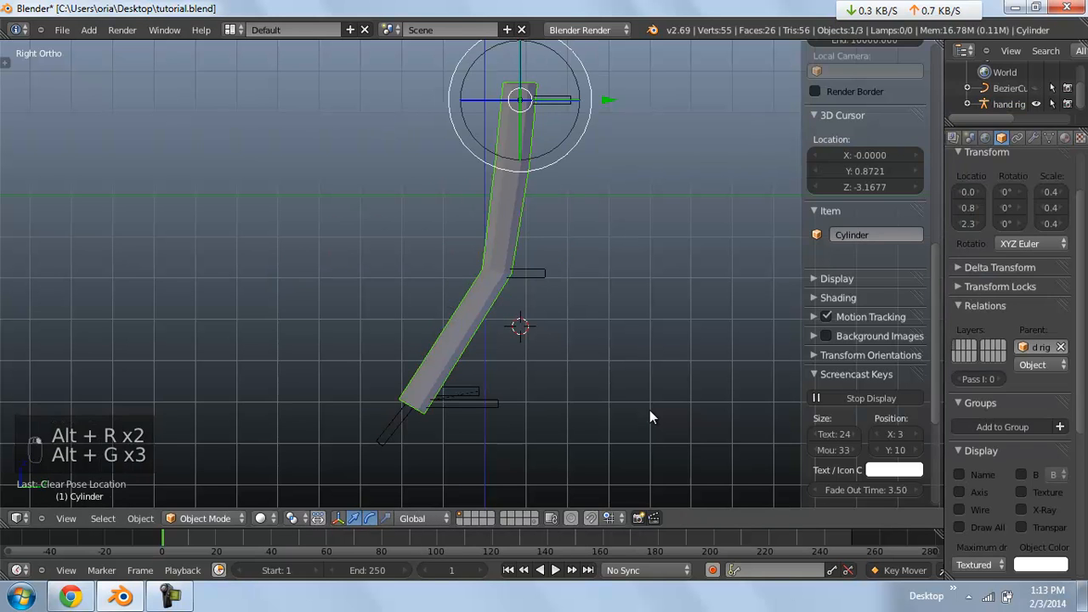
pyautogui.press('a')
# Test the arm's bend by moving the wrist control bone top hand.003 upward and rotating it
pyautogui.rightClick(464, 393)
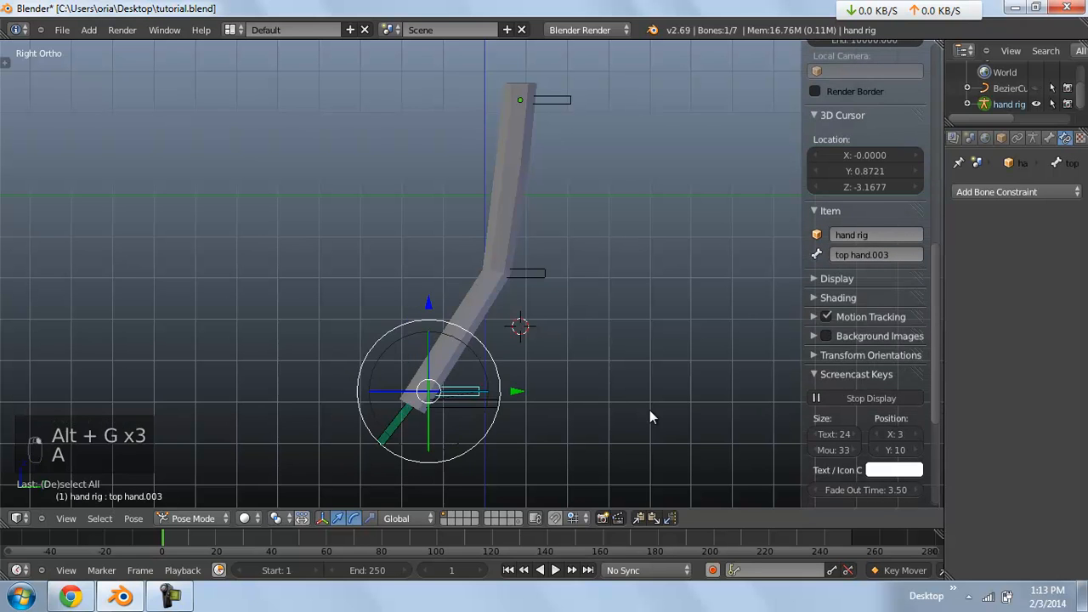
pyautogui.press('g')
pyautogui.click(414, 312)
pyautogui.press('r')
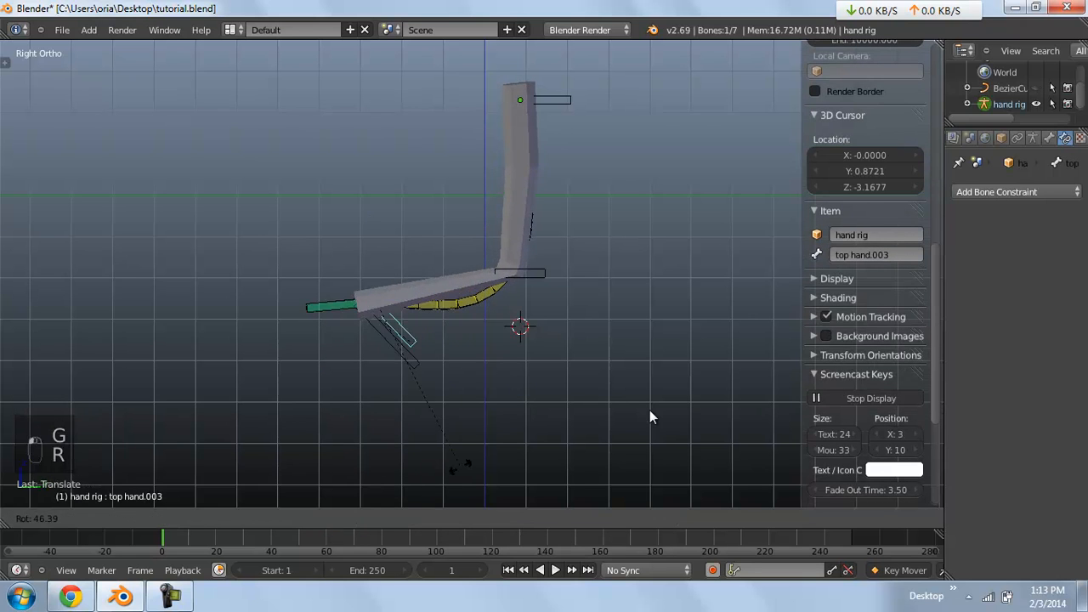
pyautogui.click(649, 417)
pyautogui.moveTo(650, 416)
pyautogui.mouseDown(button='middle')
pyautogui.moveTo(752, 463)
pyautogui.moveTo(667, 422)
pyautogui.mouseUp(button='middle')
pyautogui.rightClick(522, 227)
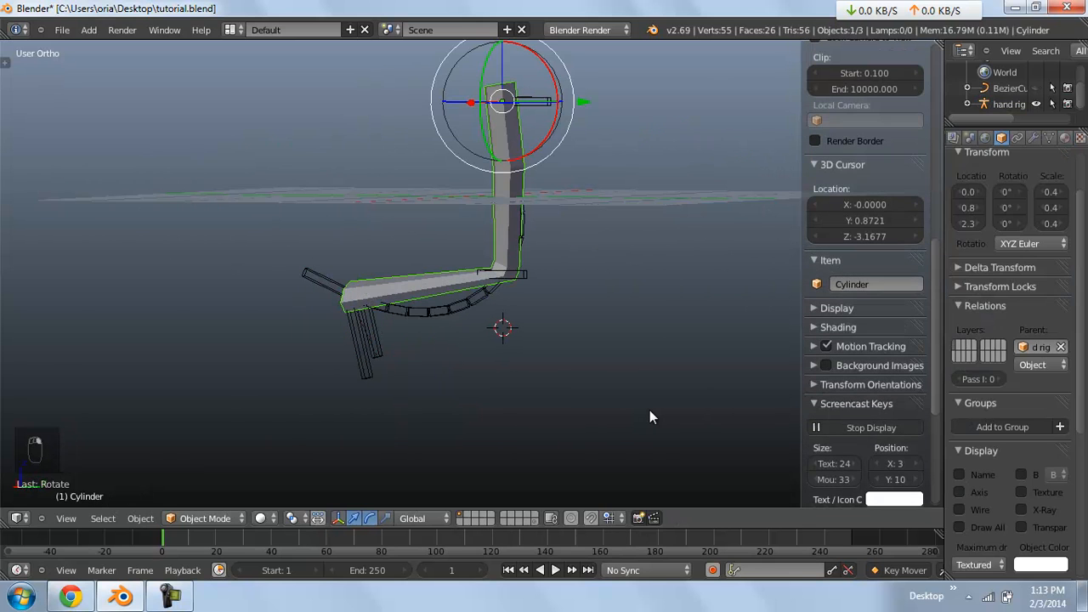
pyautogui.press('a')
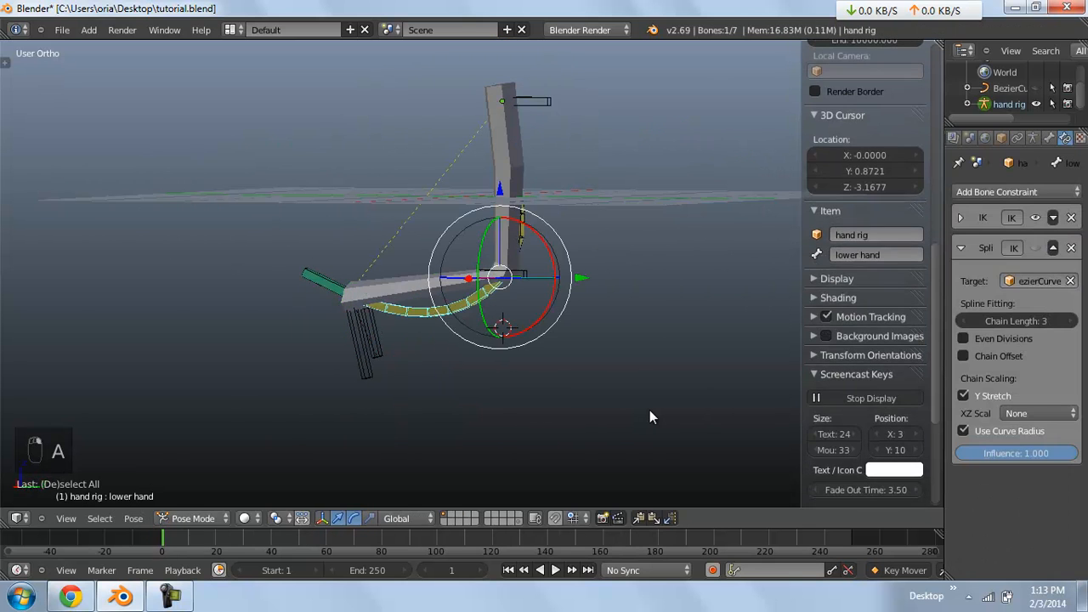
# Select every bone of the rig and clear its pose rotation and location
pyautogui.press('a')
pyautogui.press('a')
pyautogui.press('a')
pyautogui.hotkey('alt', 'r')
pyautogui.hotkey('alt', 'g')
pyautogui.hotkey('alt', 'g')
pyautogui.hotkey('alt', 'g')
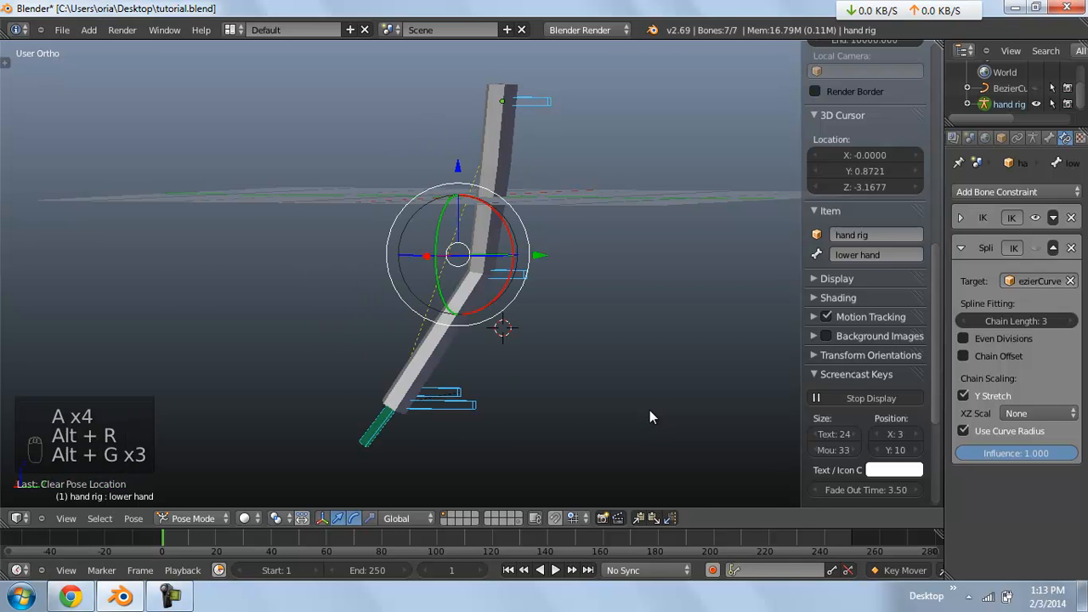
# Save the project over tutorial.blend and deselect all bones
pyautogui.press('KP_3')
pyautogui.scroll(2, 649, 416)
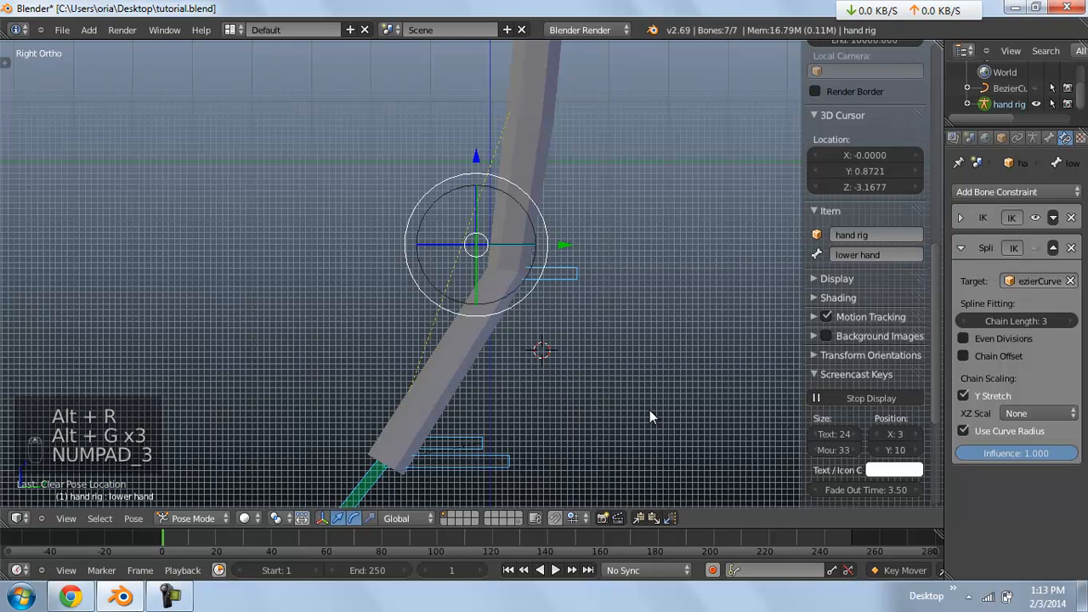
pyautogui.scroll(-1, 651, 417)
pyautogui.hotkey('ctrl', 's')
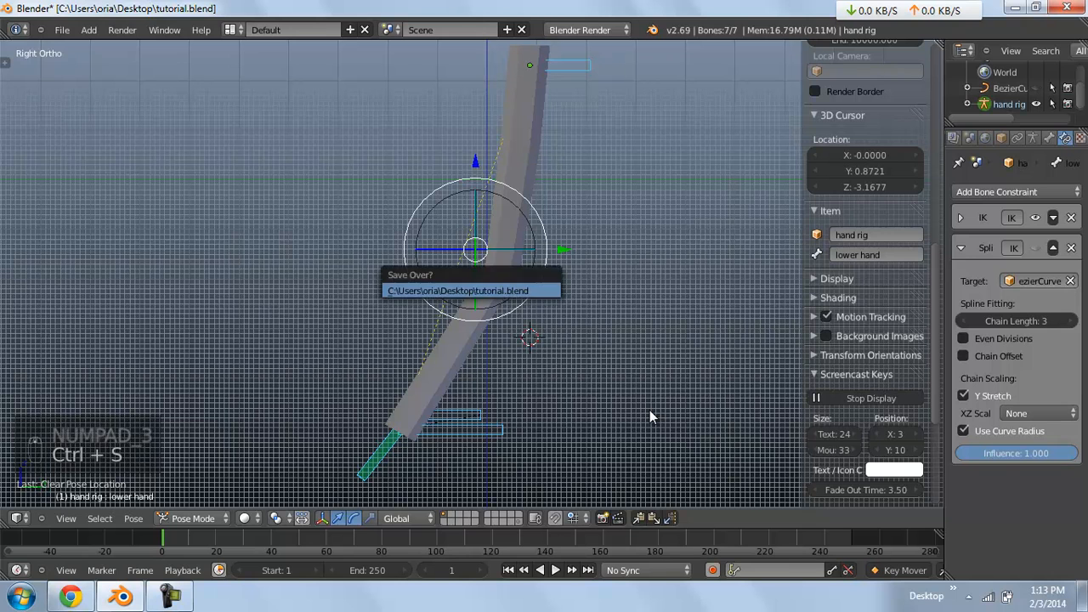
pyautogui.press('Return')
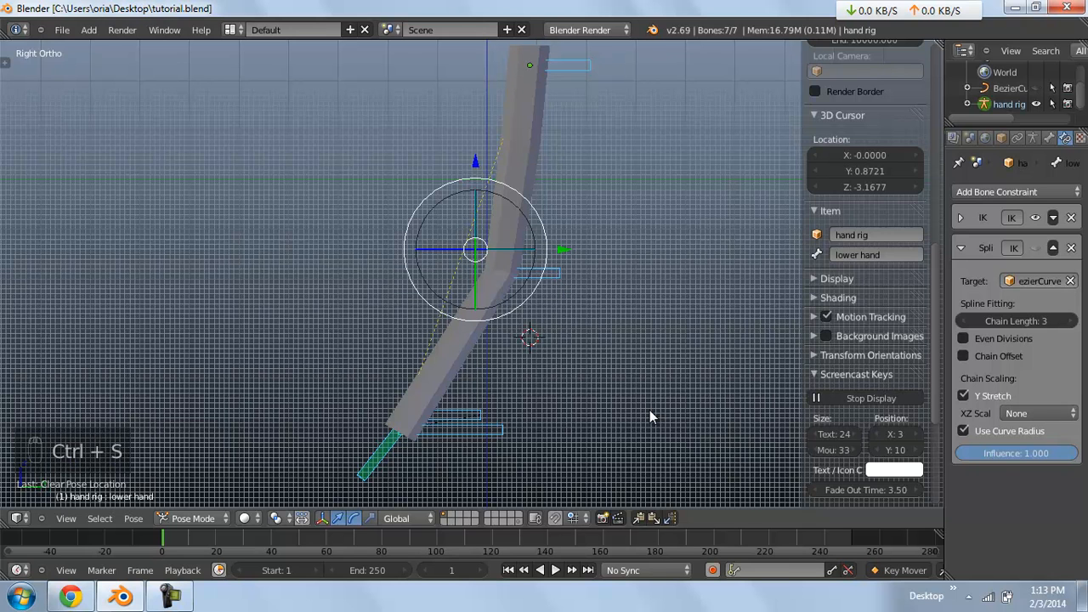
pyautogui.scroll(-2, 649, 416)
pyautogui.press('a')
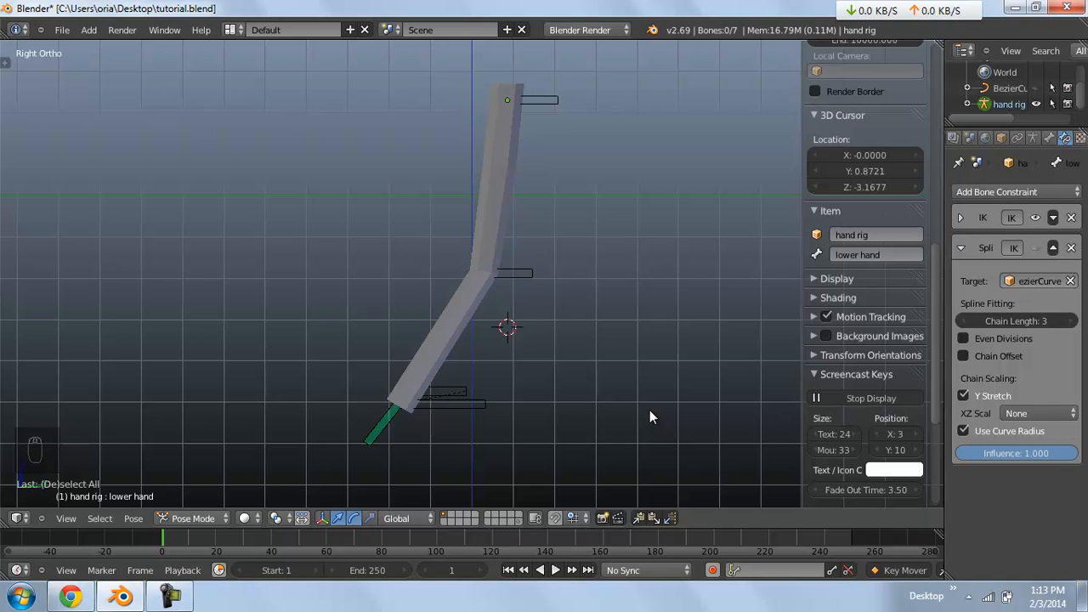
pyautogui.moveTo(649, 416); pyautogui.dragTo(649, 417, button='middle')
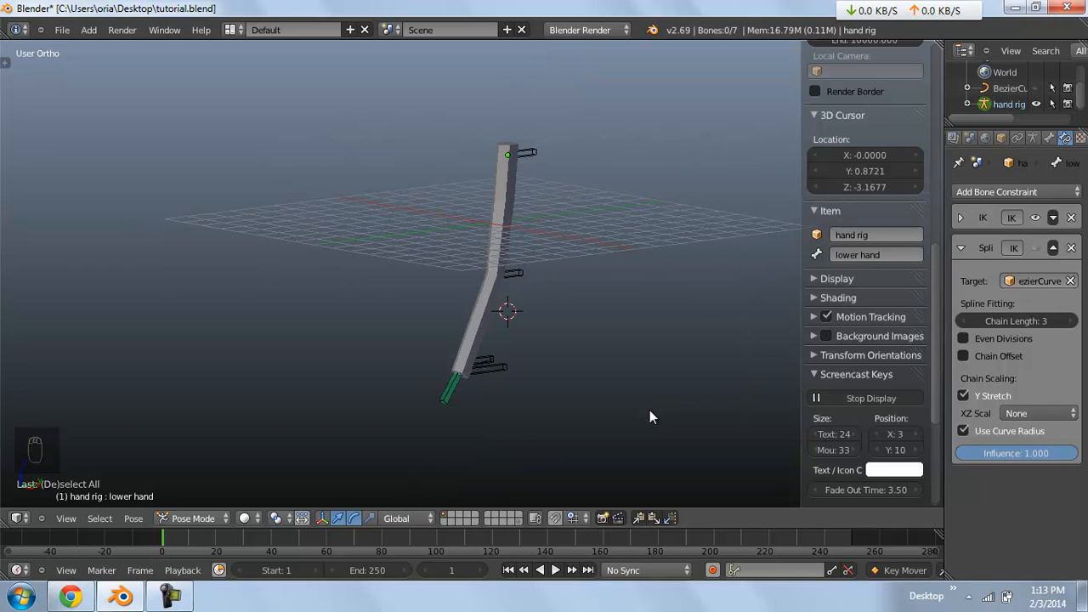
pyautogui.click(170, 596)
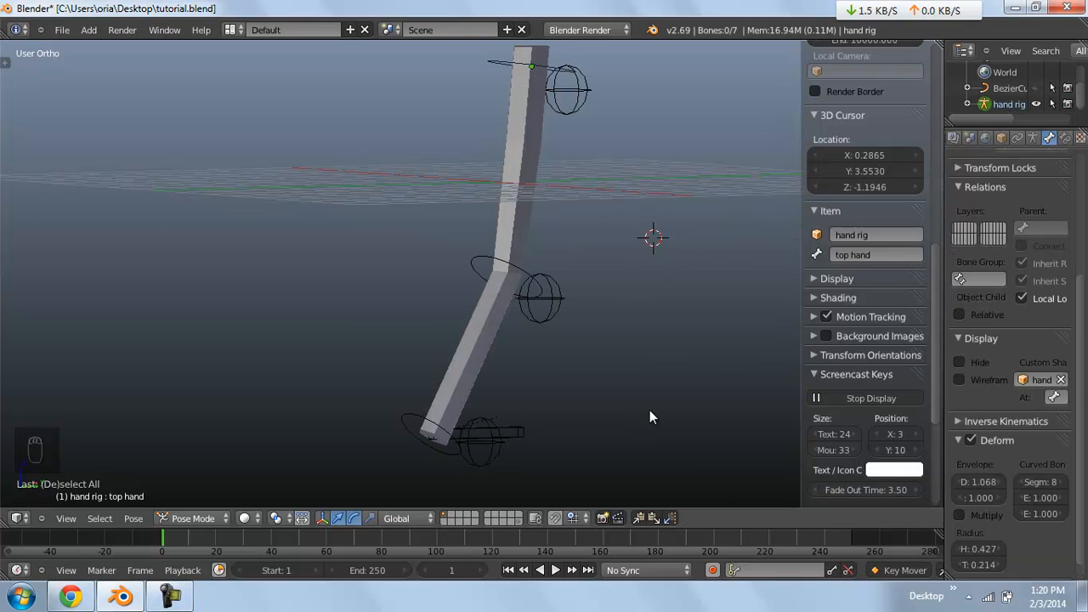
# Try moving the custom-shaped wrist control top hand.003 and elbow control top hand.002, cancelling both moves, and deselect all
pyautogui.moveTo(649, 417); pyautogui.dragTo(650, 416, button='middle')
pyautogui.rightClick(453, 409)
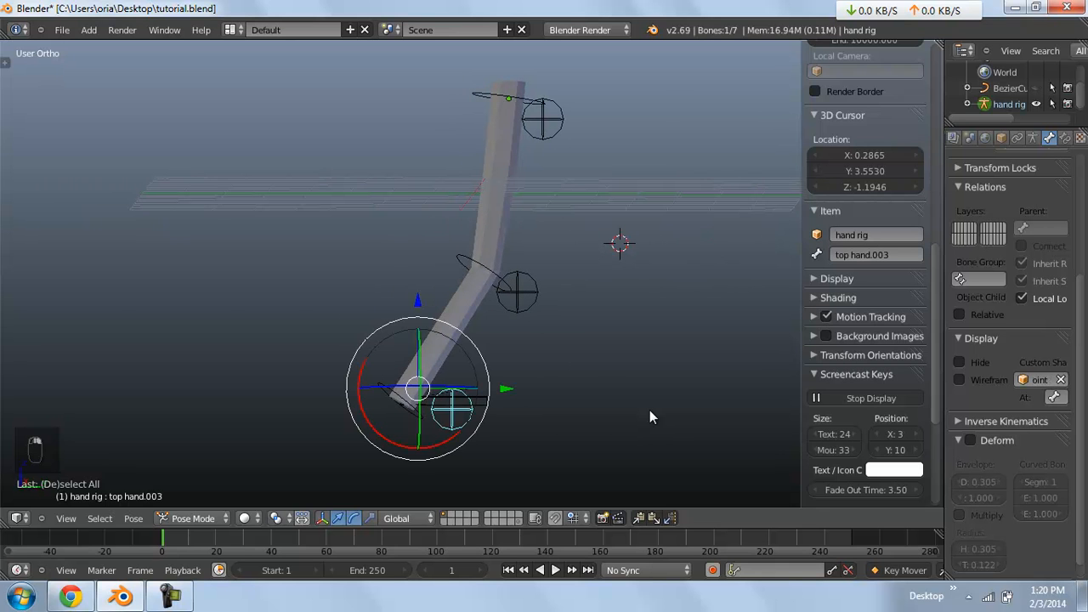
pyautogui.press('g')
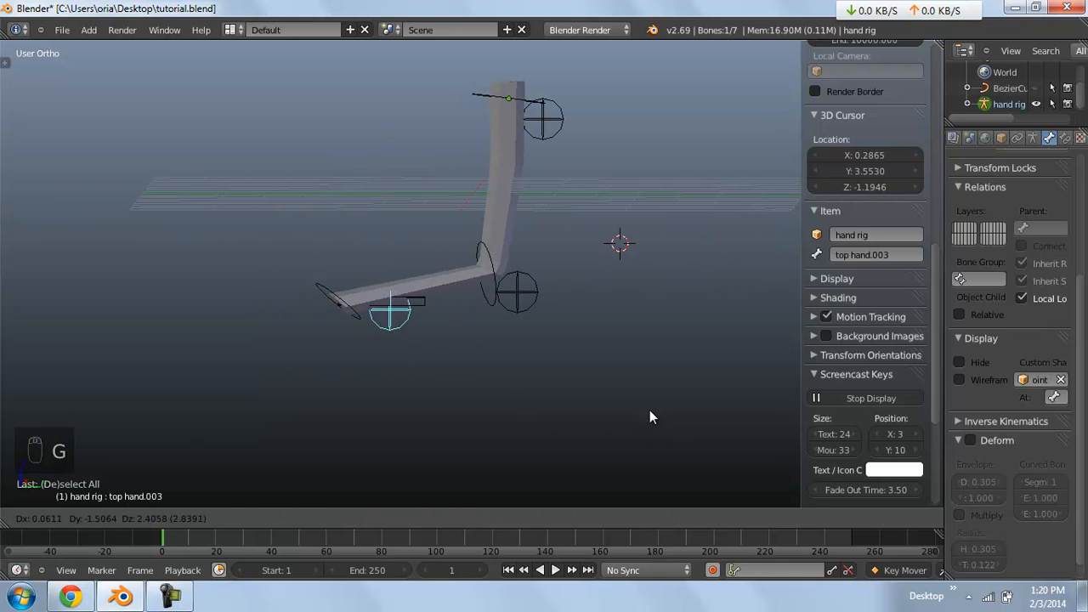
pyautogui.rightClick(650, 416)
pyautogui.rightClick(517, 292)
pyautogui.moveTo(517, 292); pyautogui.dragTo(587, 310, button='middle')
pyautogui.press('g')
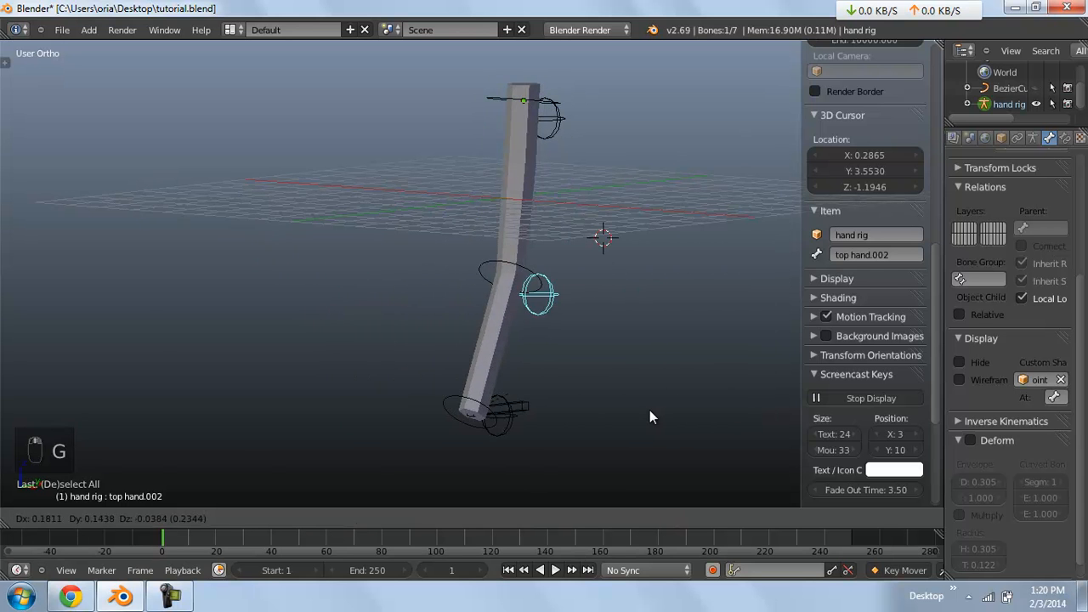
pyautogui.rightClick(649, 417)
pyautogui.press('a')
pyautogui.press('KP_3')
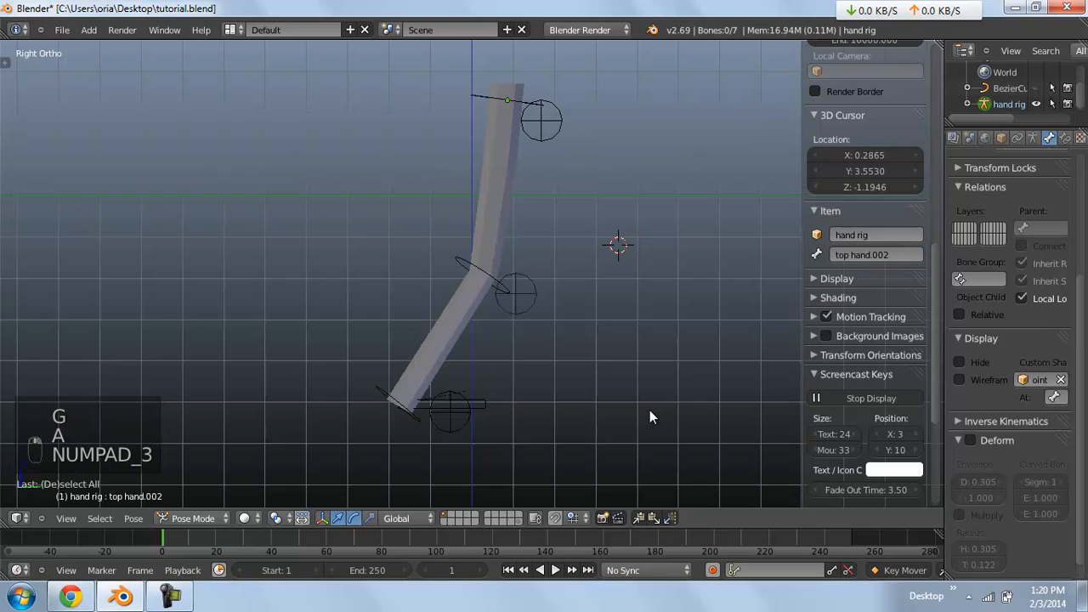
# Select the ring-shaped lower hand bone at the elbow
pyautogui.moveTo(649, 416); pyautogui.dragTo(649, 417, button='middle')
pyautogui.rightClick(488, 275)
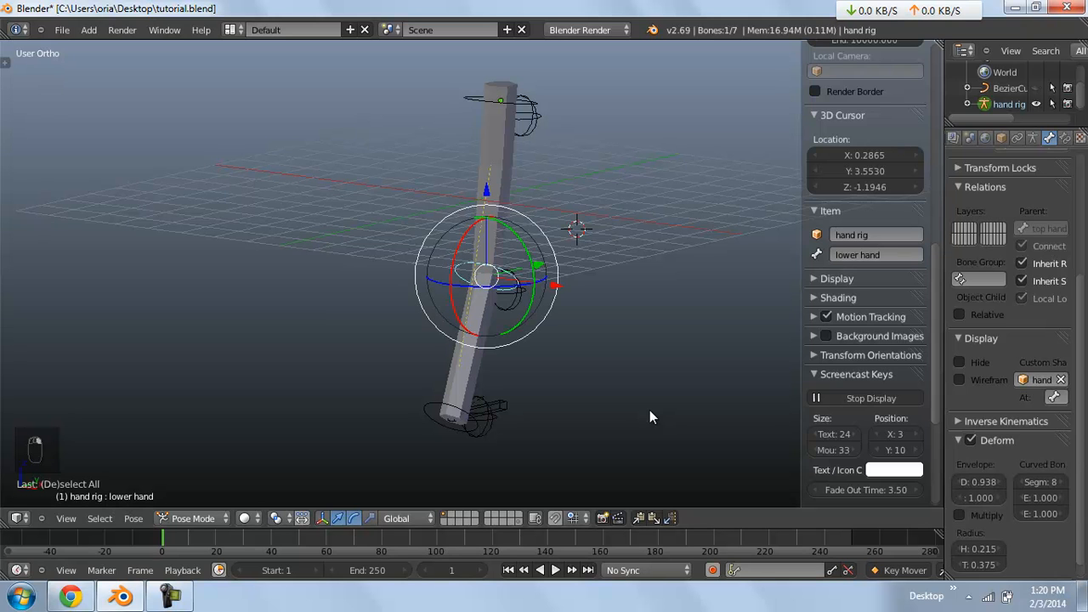
# Inspect the bone constraints on the lower hand and top hand bones, toggling the lower hand's IK constraint off and on
pyautogui.click(1065, 138)
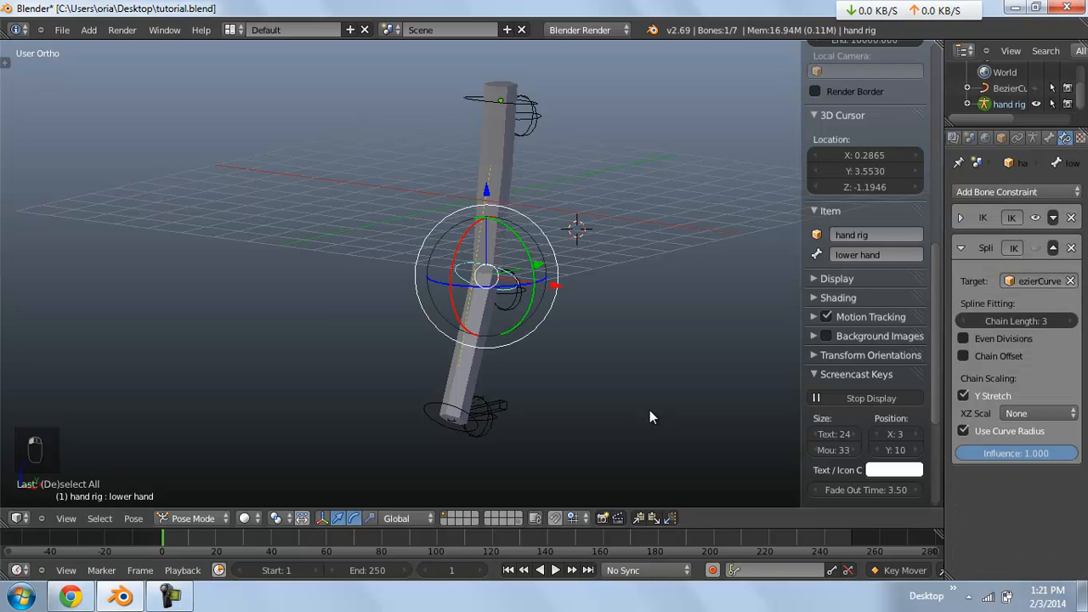
pyautogui.click(960, 247)
pyautogui.moveTo(650, 416); pyautogui.dragTo(650, 417, button='middle')
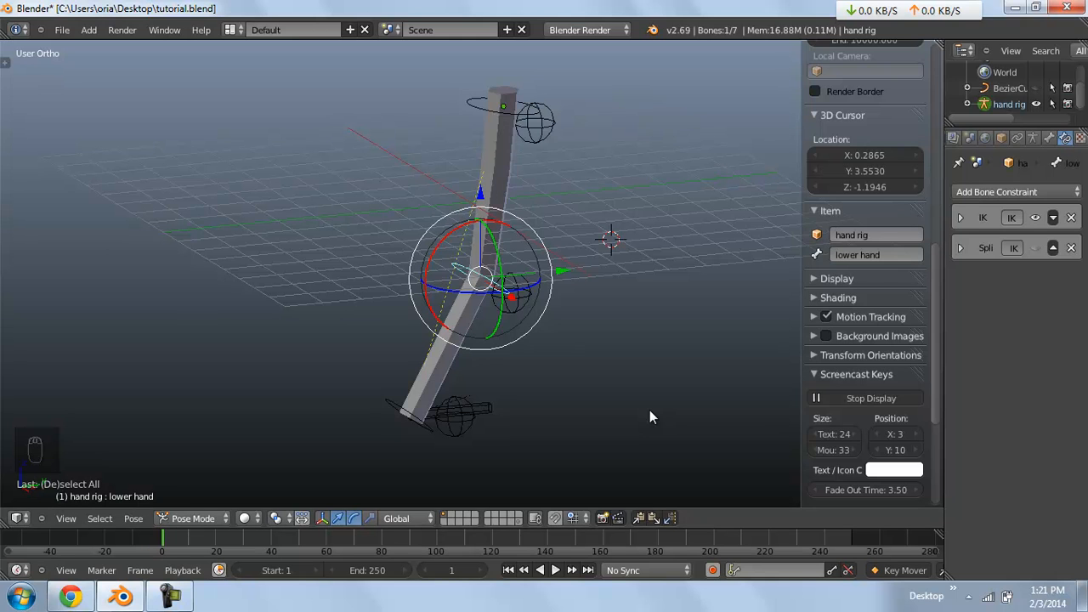
pyautogui.click(1036, 218)
pyautogui.click(1035, 218)
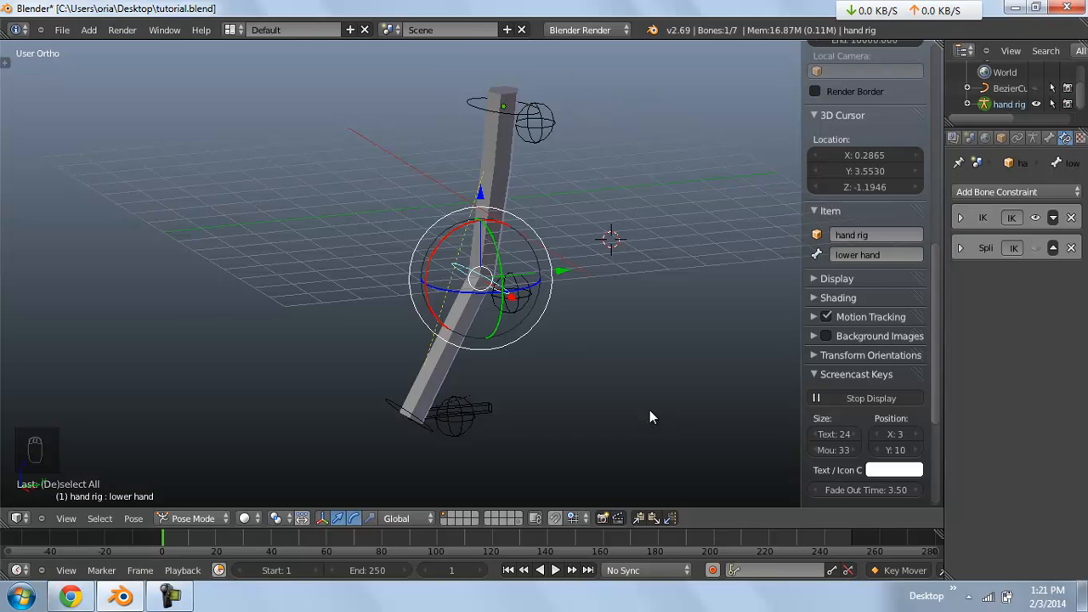
pyautogui.rightClick(476, 108)
pyautogui.click(961, 218)
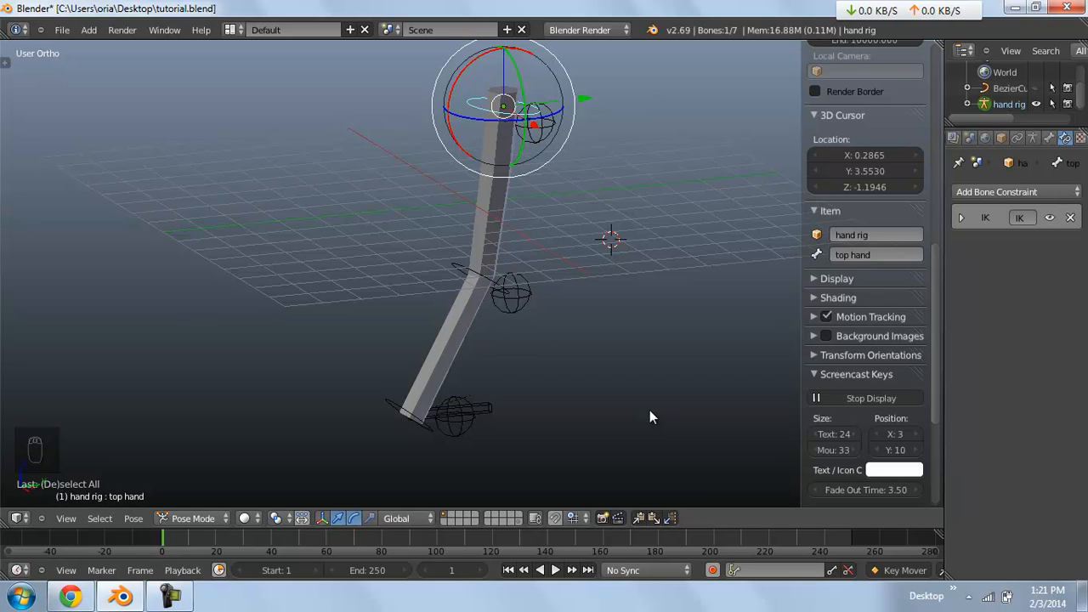
# Examine the arm rig from several angles, checking the round control bone at the middle joint and the top hand bone
pyautogui.moveTo(651, 416); pyautogui.dragTo(663, 416, button='middle')
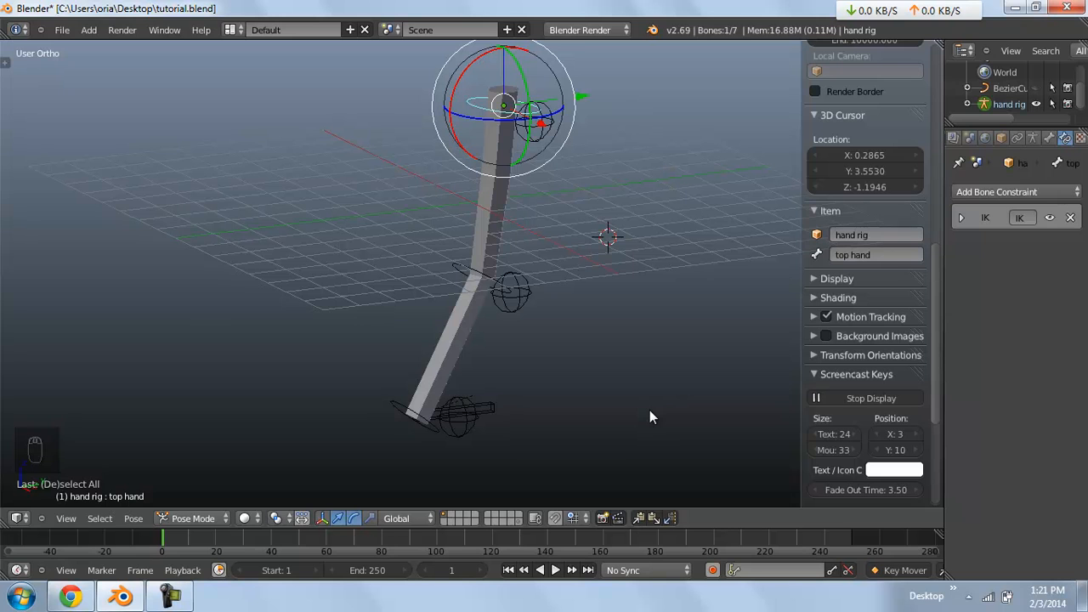
pyautogui.moveTo(649, 417); pyautogui.dragTo(670, 418, button='middle')
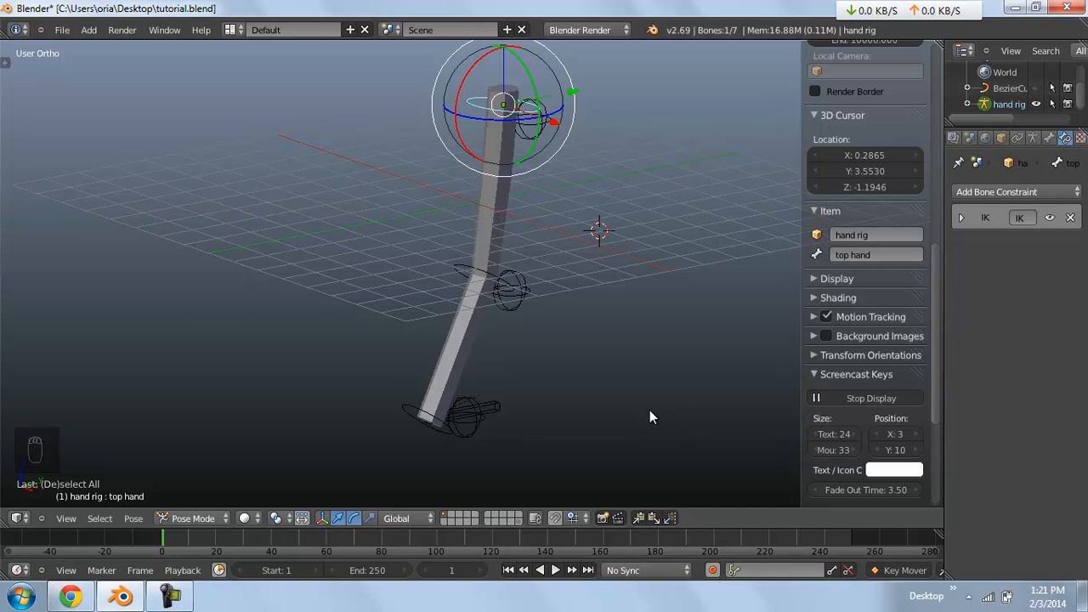
pyautogui.moveTo(649, 416); pyautogui.dragTo(649, 416, button='middle')
pyautogui.press('KP_1')
pyautogui.press('a')
pyautogui.press('a')
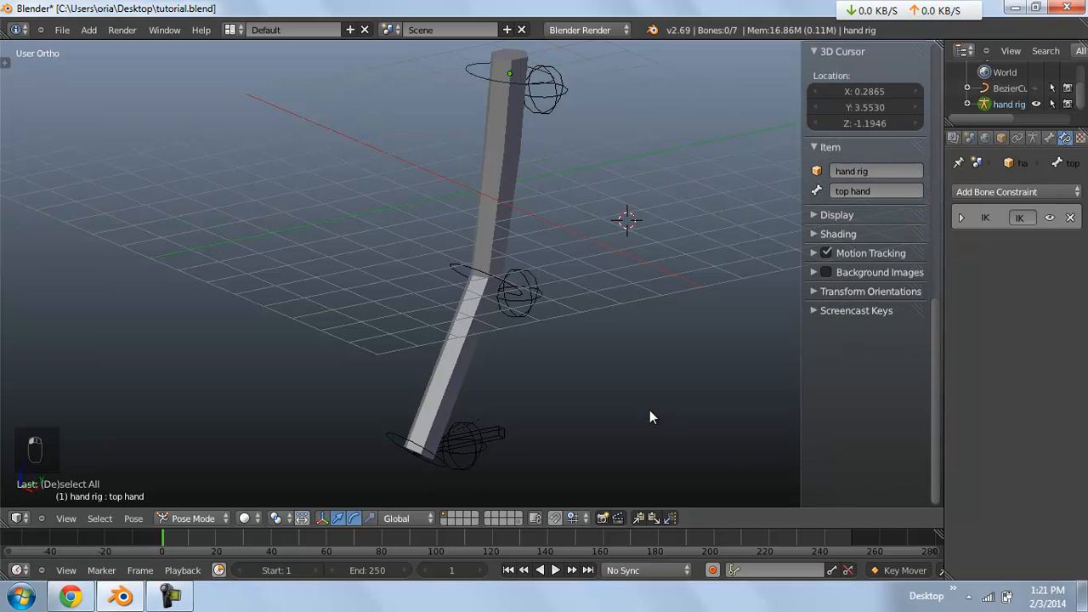
pyautogui.moveTo(652, 416); pyautogui.dragTo(706, 414, button='middle')
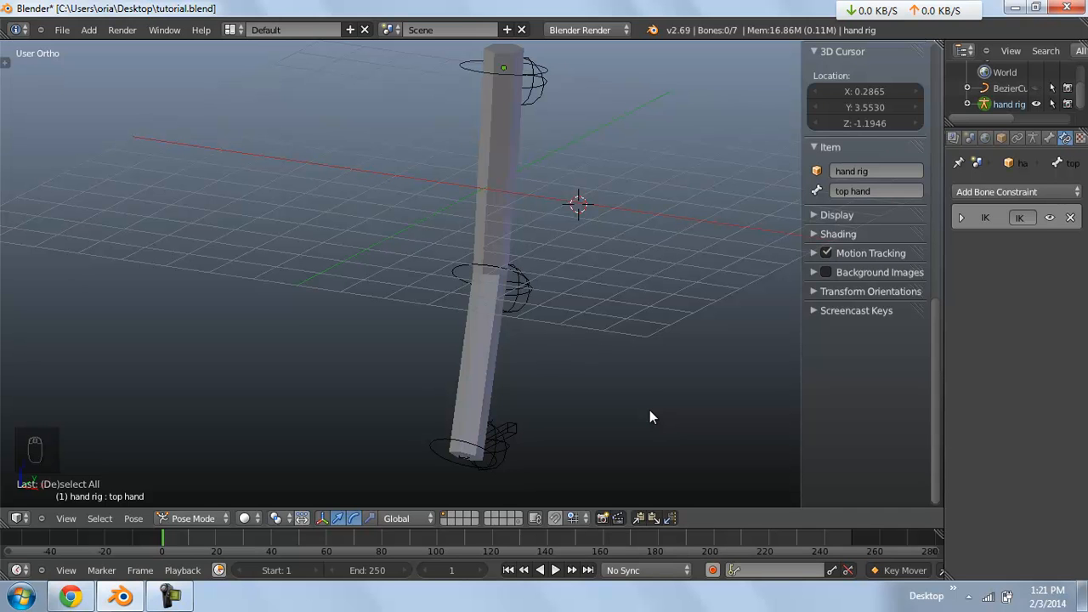
pyautogui.rightClick(527, 291)
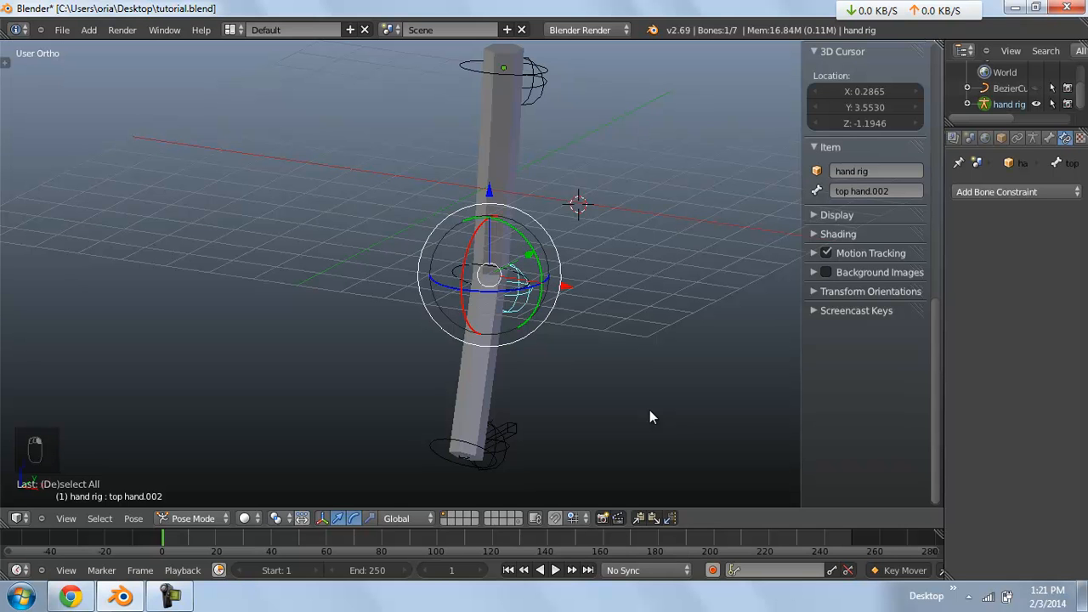
pyautogui.moveTo(649, 417); pyautogui.dragTo(649, 417, button='middle')
pyautogui.press('a')
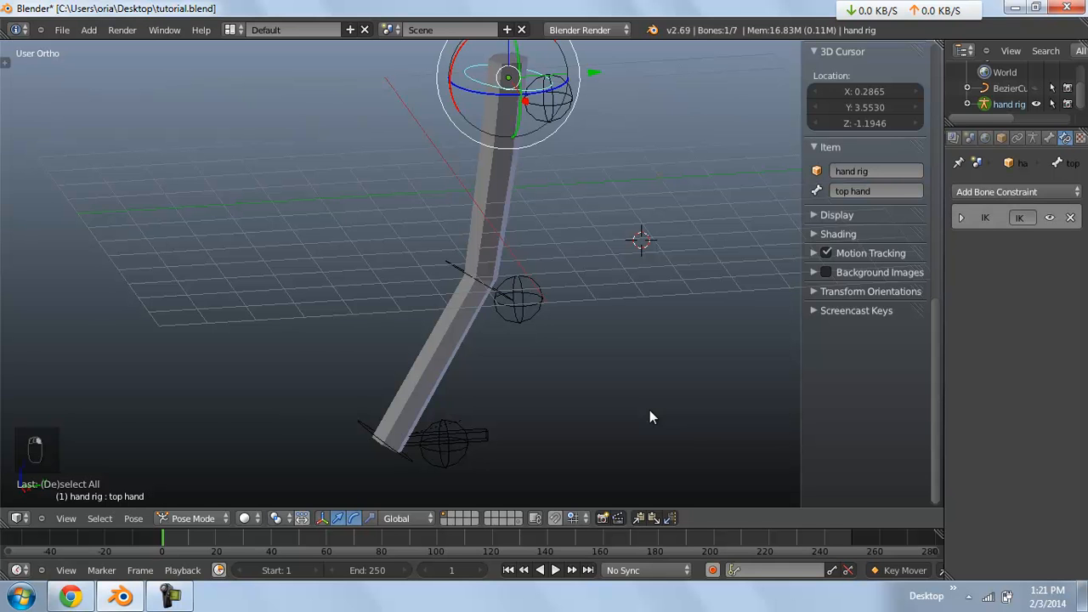
pyautogui.moveTo(649, 417); pyautogui.dragTo(649, 416, button='middle')
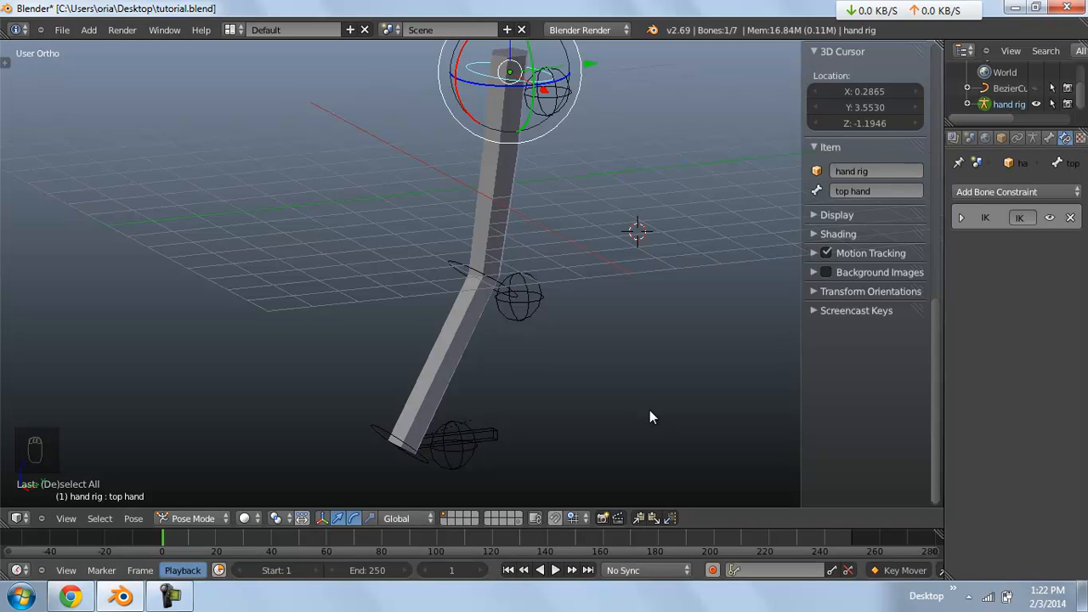
# Hide the 3D transform manipulator and save the file over tutorial.blend
pyautogui.hotkey('ctrl', 'space')
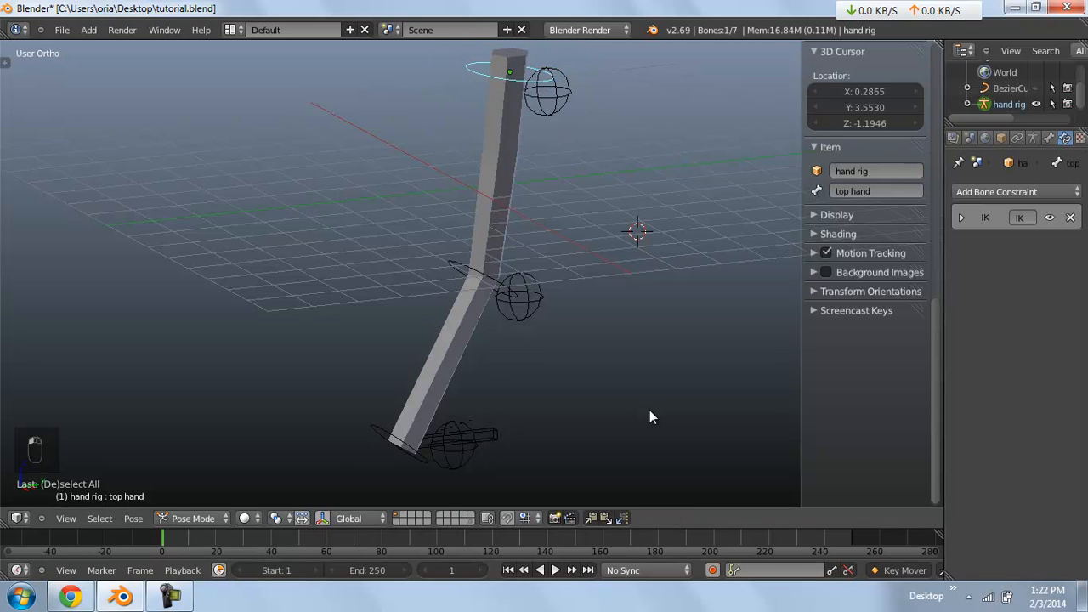
pyautogui.click(358, 518)
pyautogui.hotkey('ctrl', 'space')
pyautogui.hotkey('ctrl', 'space')
pyautogui.hotkey('ctrl', 's')
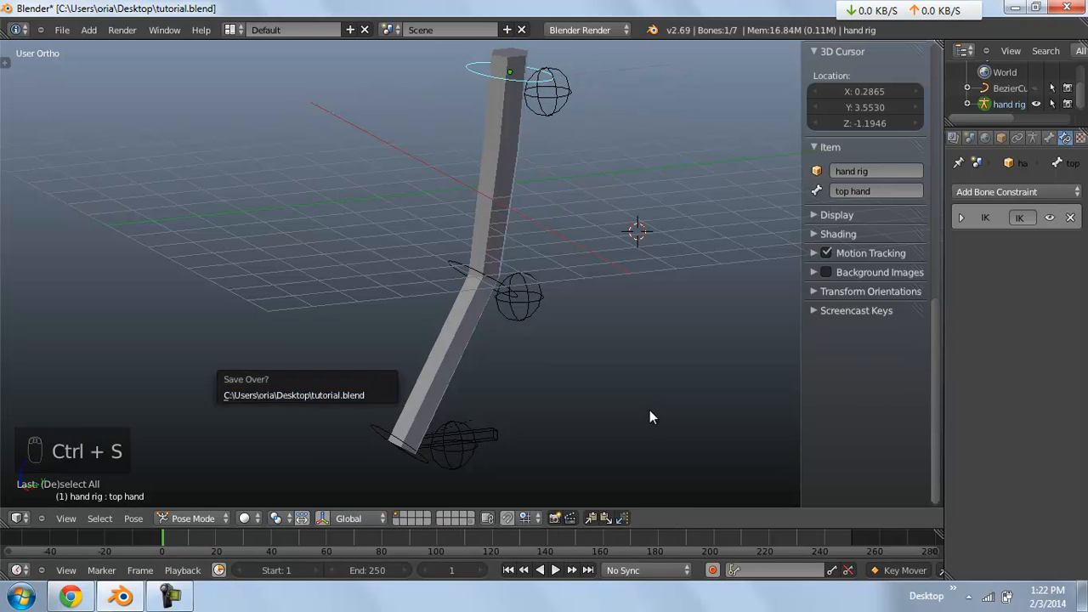
pyautogui.keyDown('shift'); pyautogui.moveTo(650, 411); pyautogui.dragTo(603, 468, button='middle'); pyautogui.keyUp('shift')
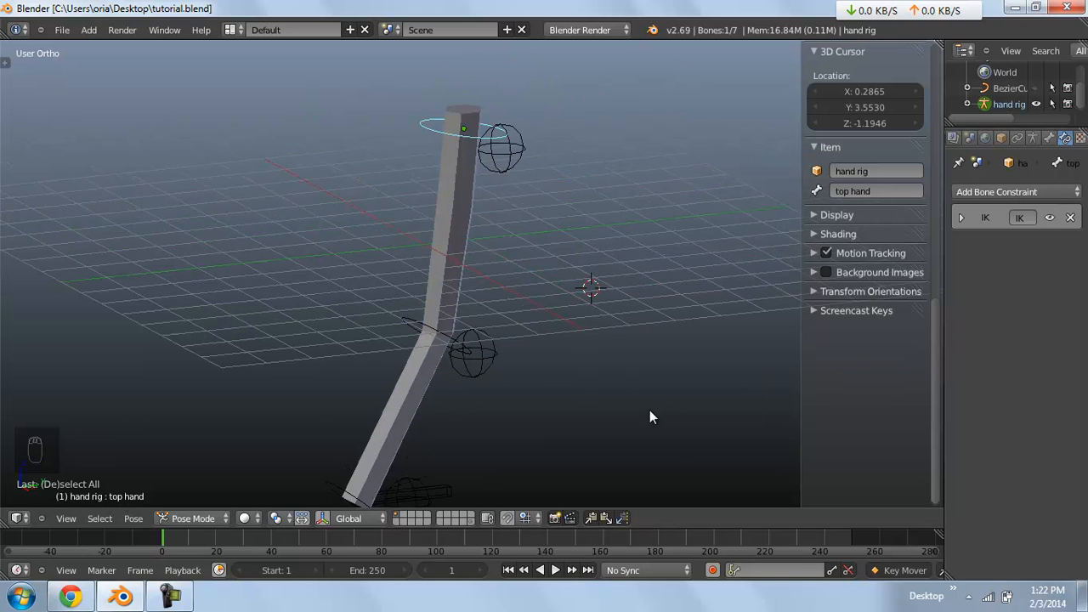
# Review the top hand bone's IK constraint, and add a custom property to that bone, revealing it beside the 3D view
pyautogui.click(961, 217)
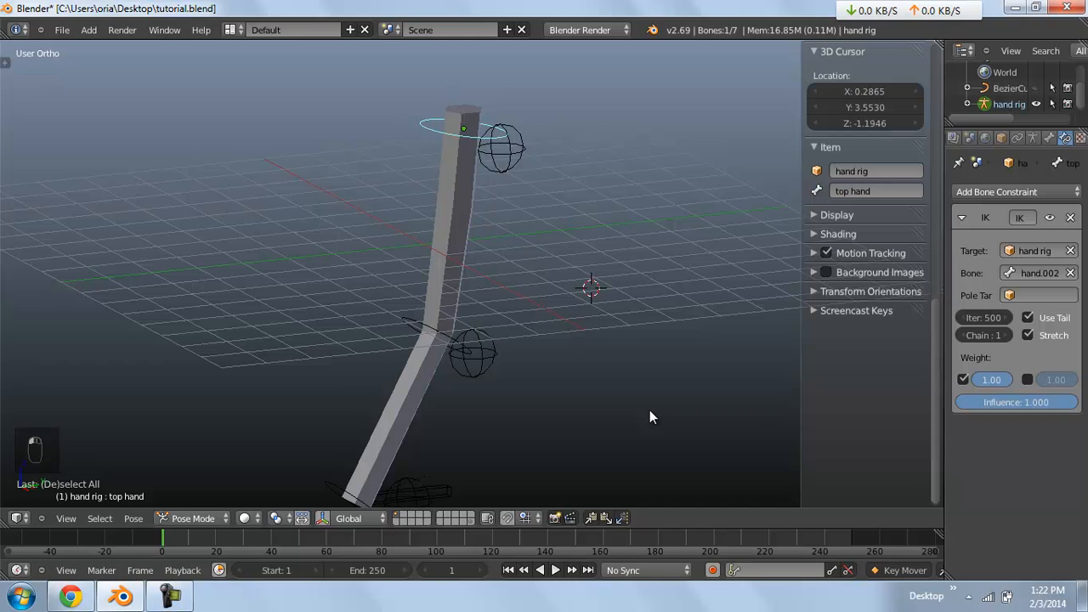
pyautogui.click(961, 218)
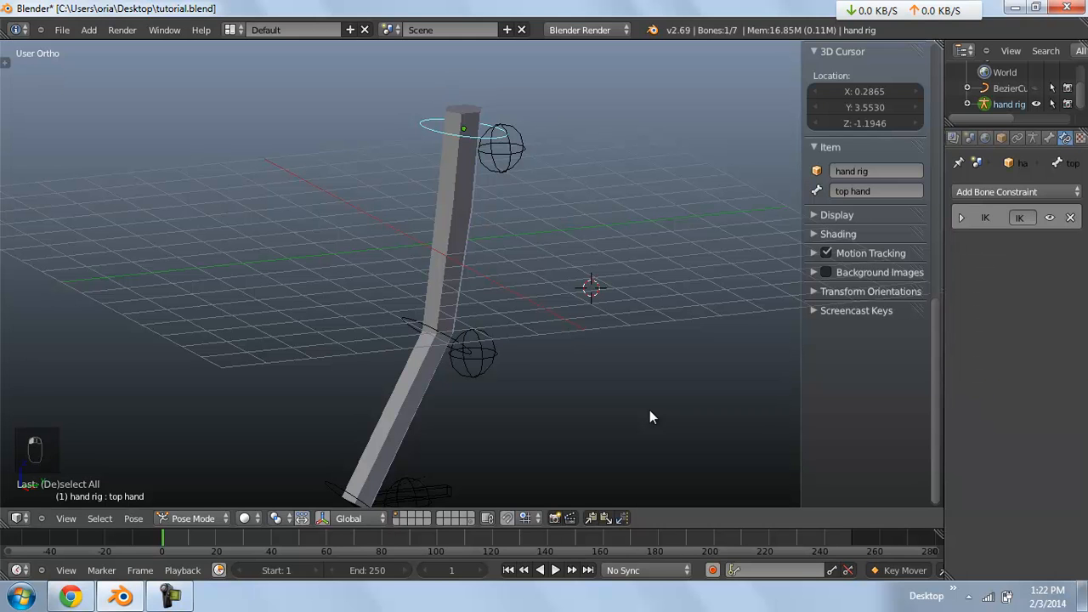
pyautogui.click(1048, 138)
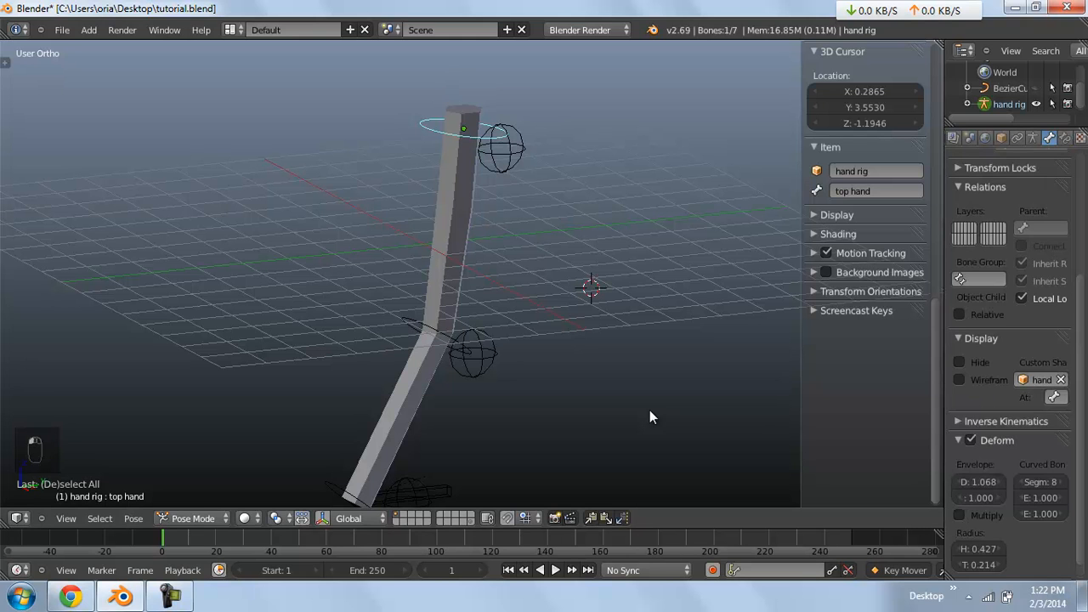
pyautogui.scroll(-1, 1011, 357)
pyautogui.click(959, 423)
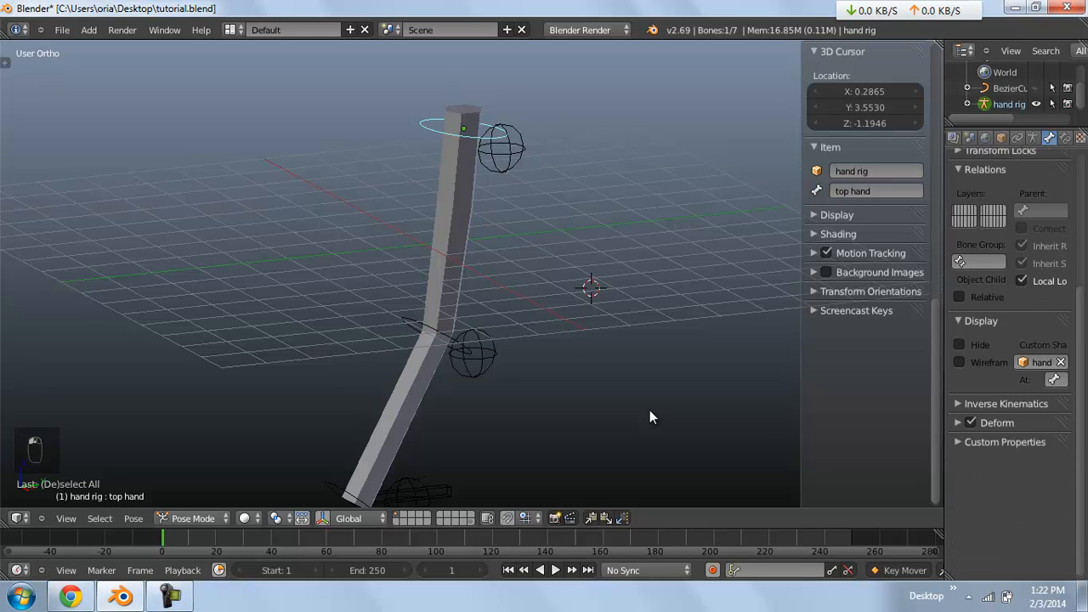
pyautogui.click(959, 442)
pyautogui.click(1009, 466)
pyautogui.click(841, 310)
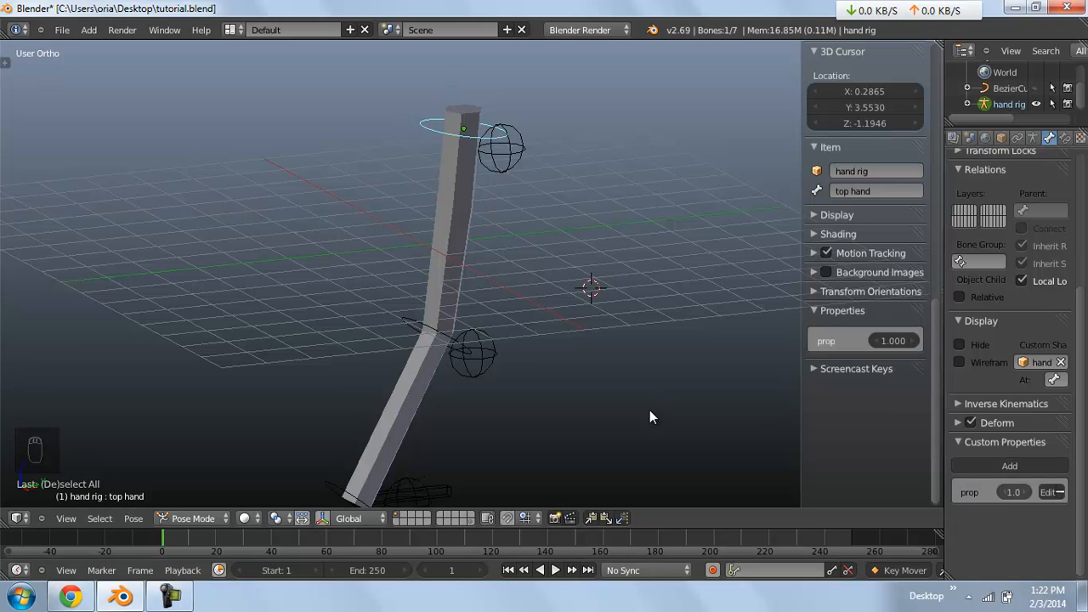
# Rename the top hand bone's custom property to IK and set its value to the integer 1
pyautogui.click(1048, 492)
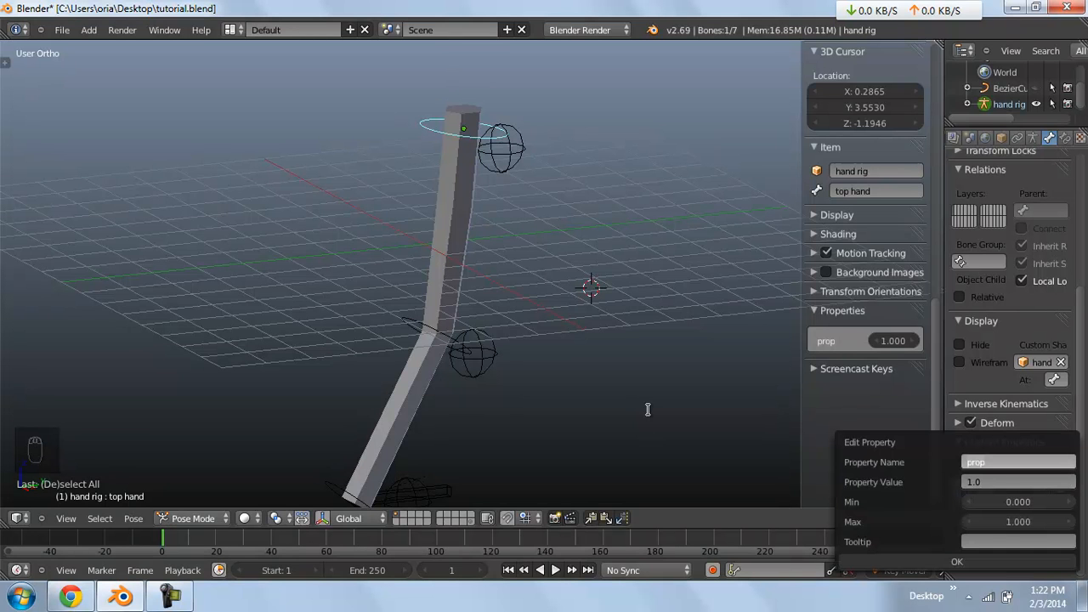
pyautogui.write('ik on')
pyautogui.press('BackSpace')
pyautogui.press('BackSpace')
pyautogui.press('BackSpace')
pyautogui.press('BackSpace')
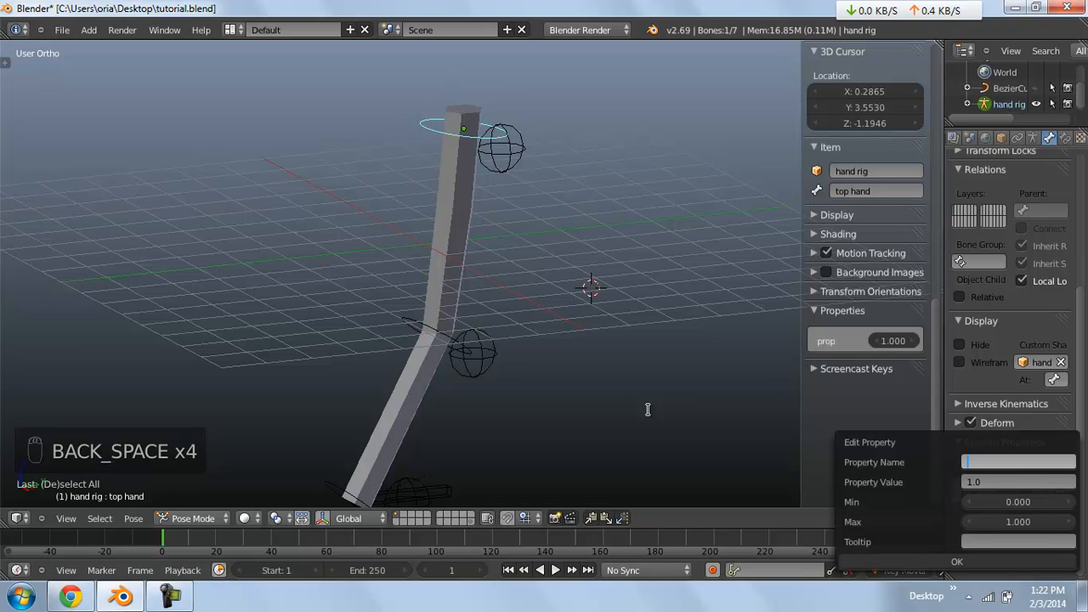
pyautogui.write('IK')
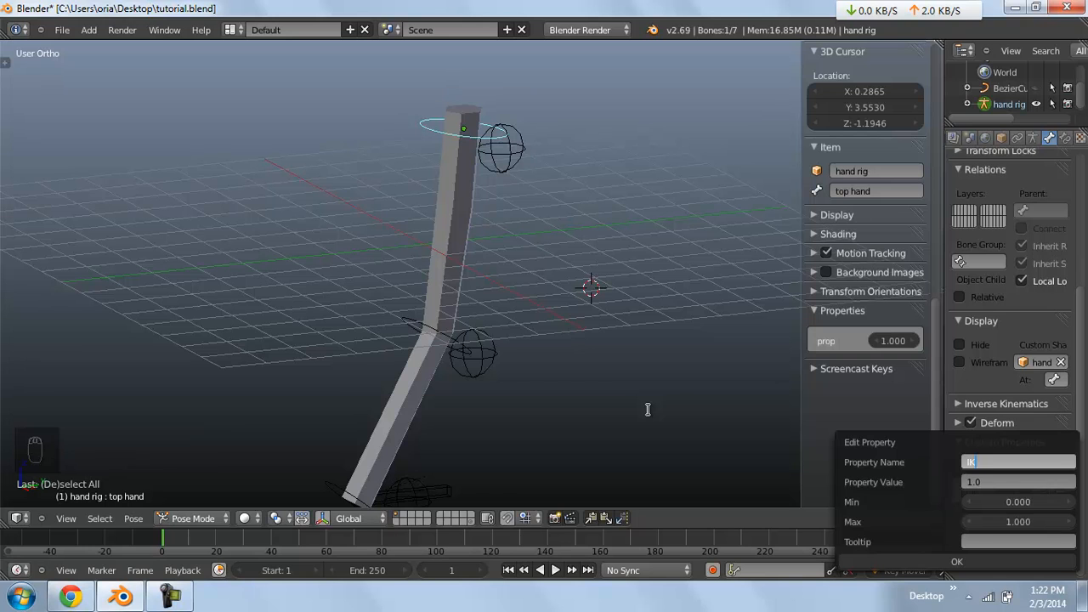
pyautogui.press('Tab')
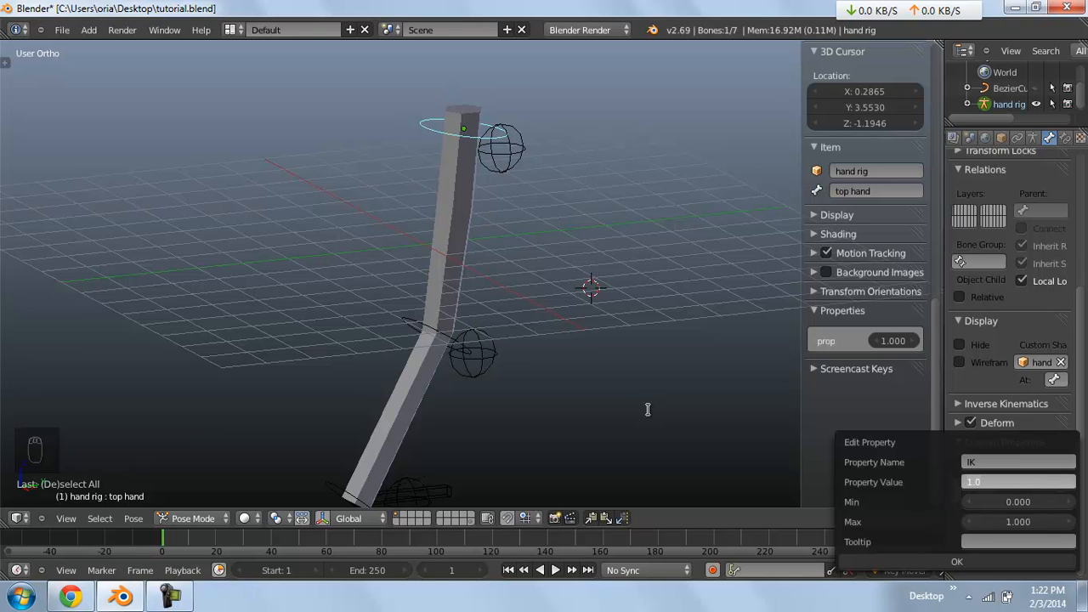
pyautogui.write('1')
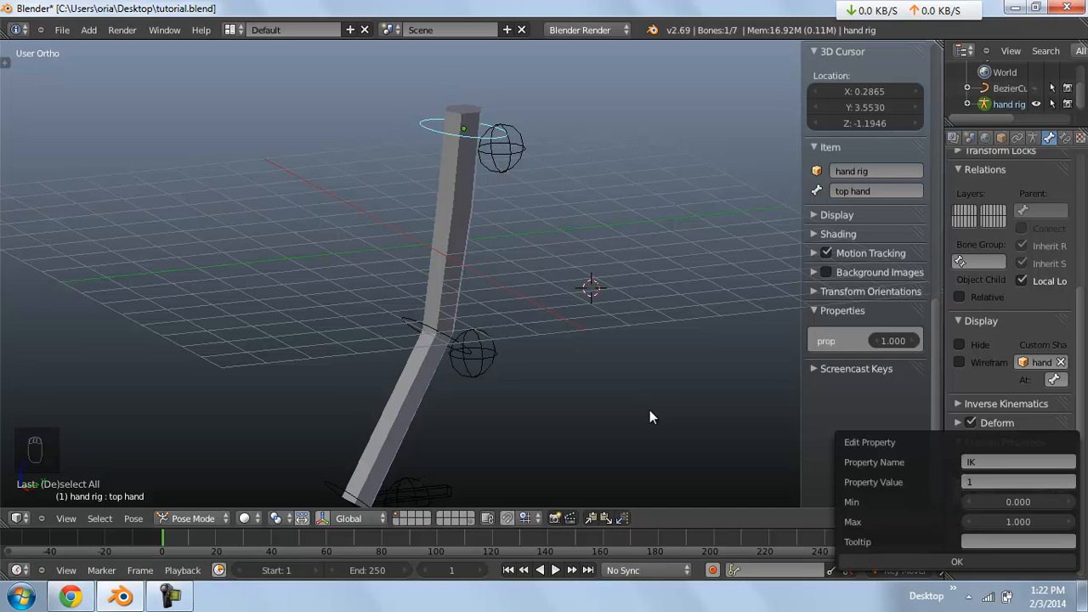
pyautogui.press('Return')
pyautogui.press('Return')
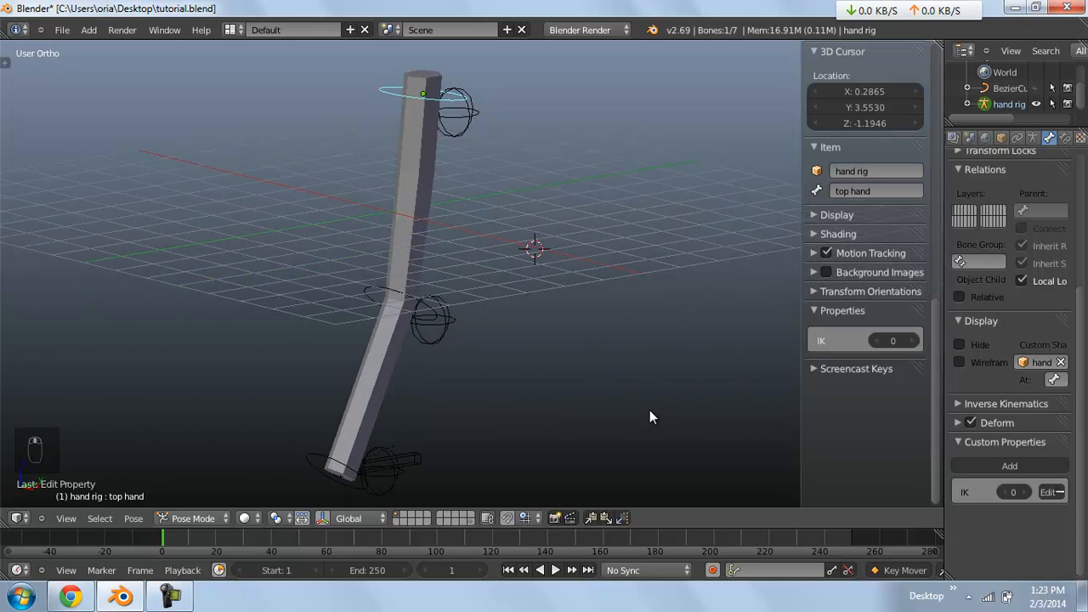
# Deselect all bones and save the rig over the existing file
pyautogui.press('a')
pyautogui.hotkey('ctrl', 's')
pyautogui.press('Return')
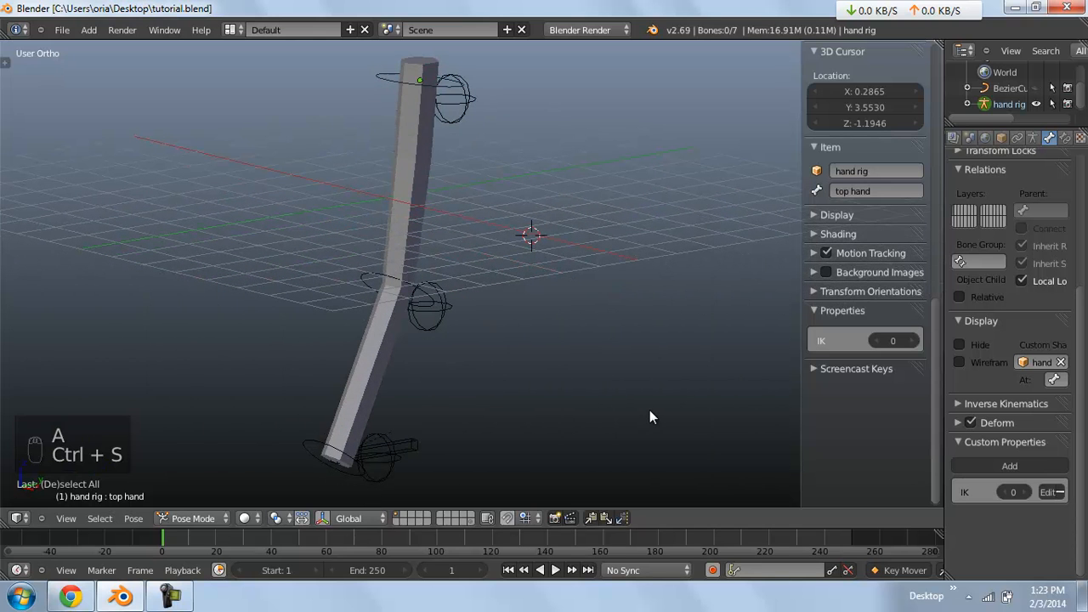
# Enlarge the timeline area and turn it into a Graph Editor in Drivers mode
pyautogui.moveTo(503, 540)
pyautogui.mouseDown()
pyautogui.moveTo(533, 433)
pyautogui.moveTo(534, 344)
pyautogui.mouseUp()
pyautogui.moveTo(476, 196)
pyautogui.mouseDown(button='middle')
pyautogui.moveTo(408, 181)
pyautogui.moveTo(440, 204)
pyautogui.moveTo(437, 219)
pyautogui.mouseUp(button='middle')
pyautogui.scroll(-2, 408, 182)
pyautogui.rightClick(449, 100)
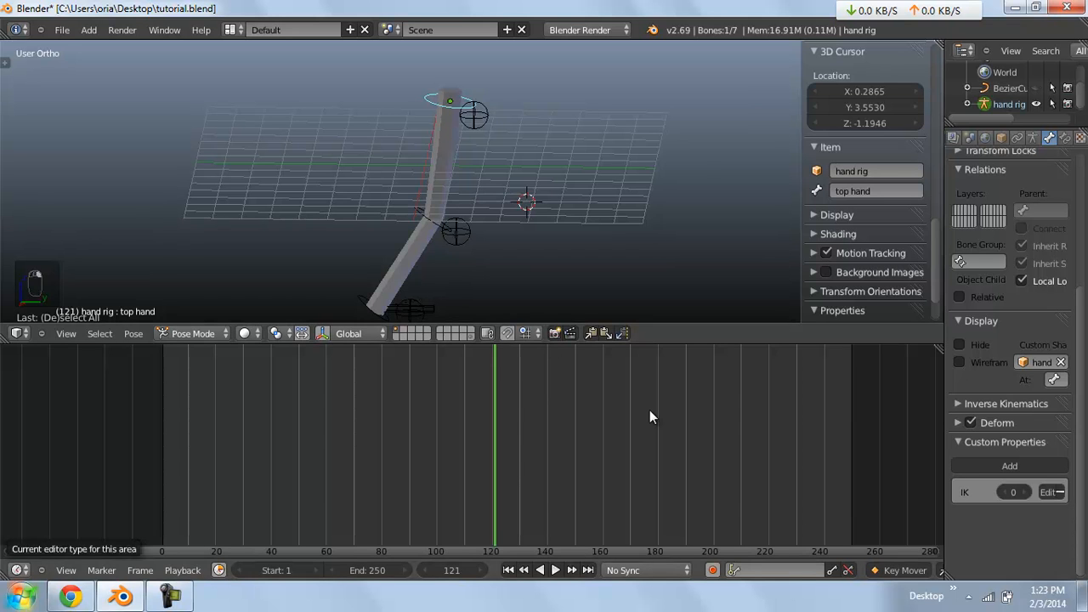
pyautogui.click(16, 571)
pyautogui.click(51, 513)
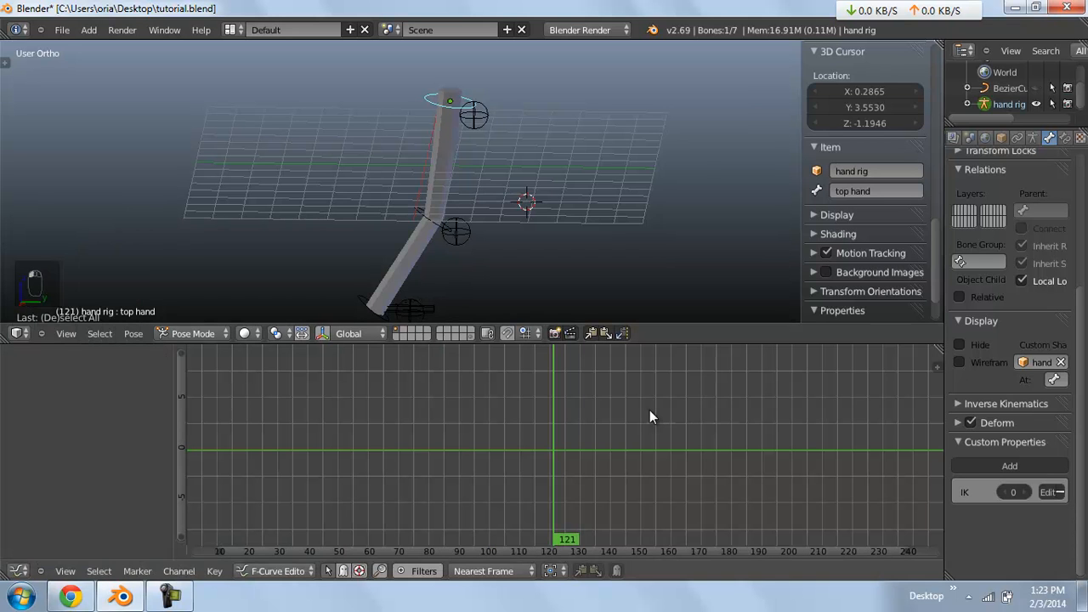
pyautogui.scroll(-1, 652, 417)
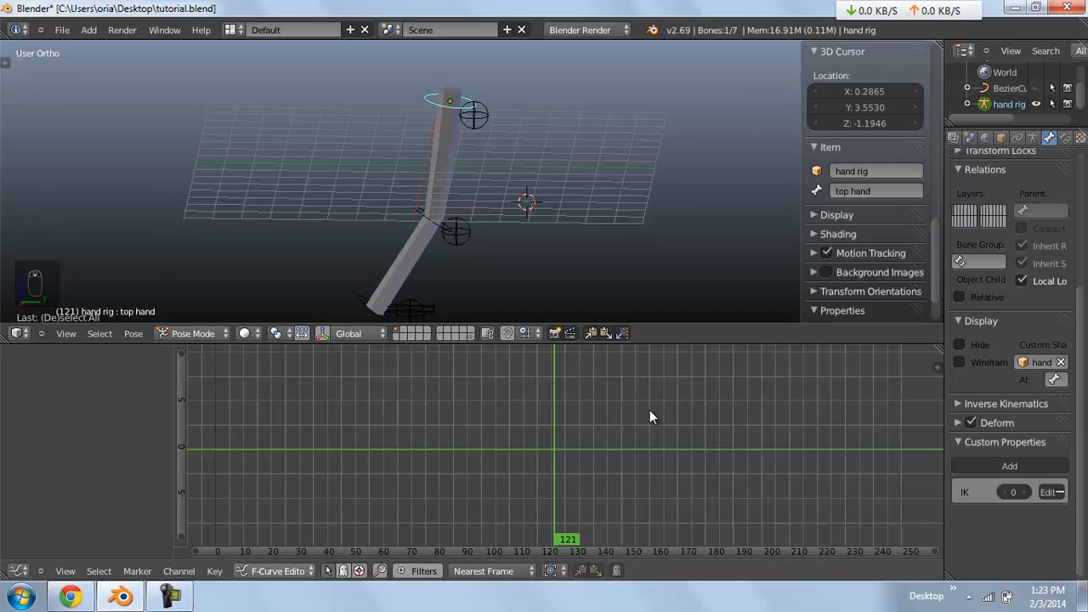
pyautogui.click(277, 570)
pyautogui.click(267, 539)
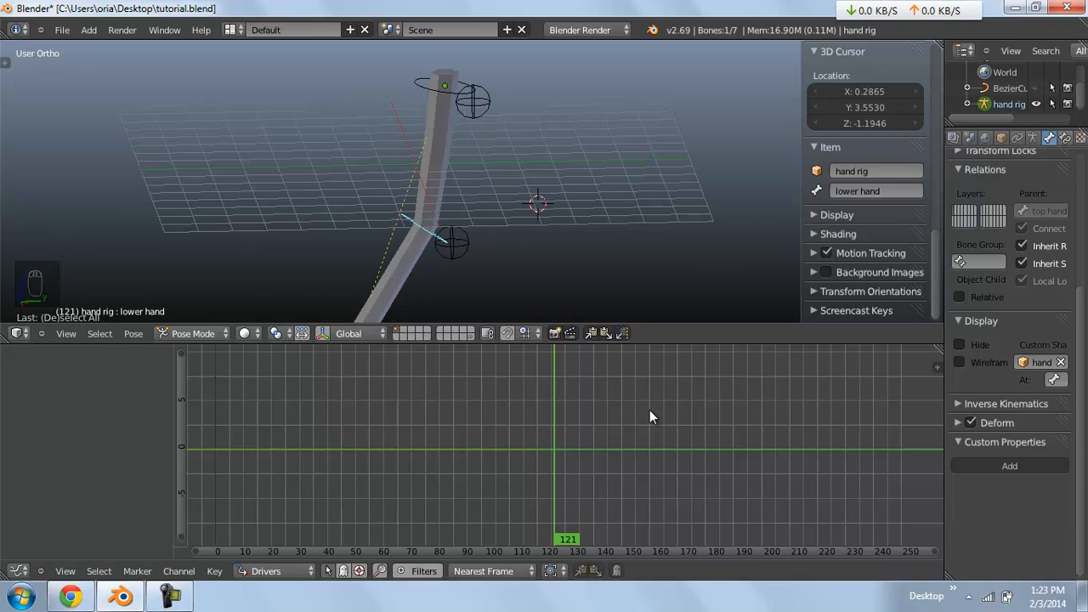
# Add a driver to the visibility toggle of the top hand bone's IK constraint
pyautogui.click(1065, 138)
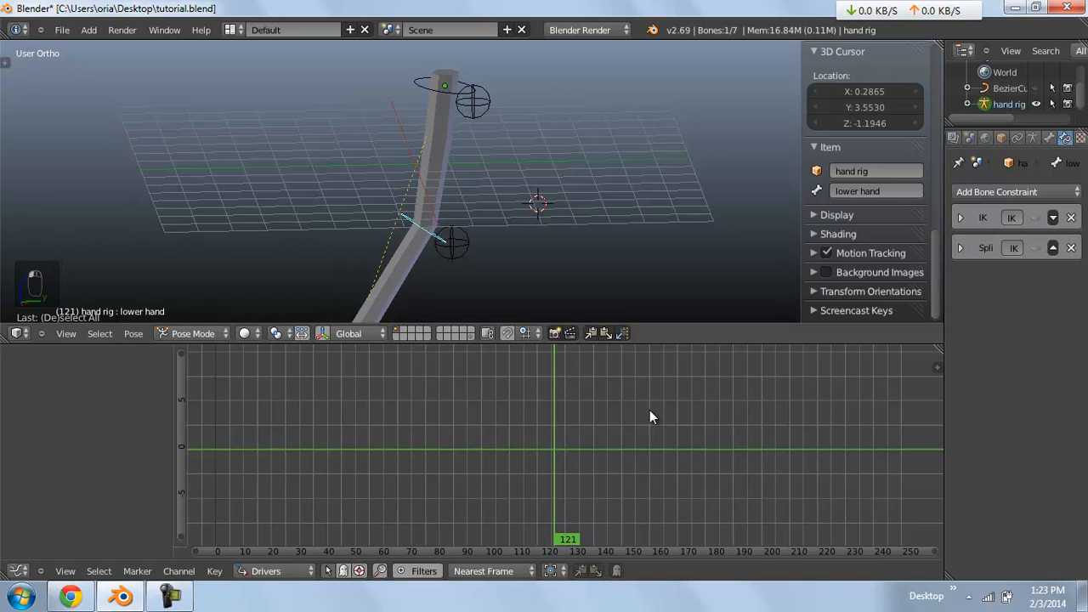
pyautogui.rightClick(421, 86)
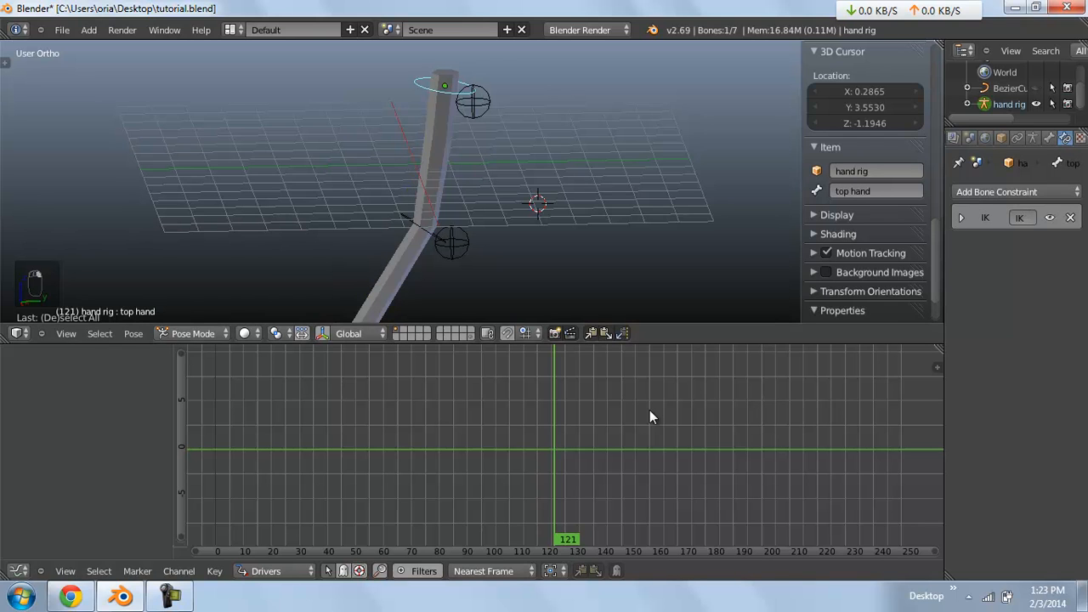
pyautogui.rightClick(1050, 219)
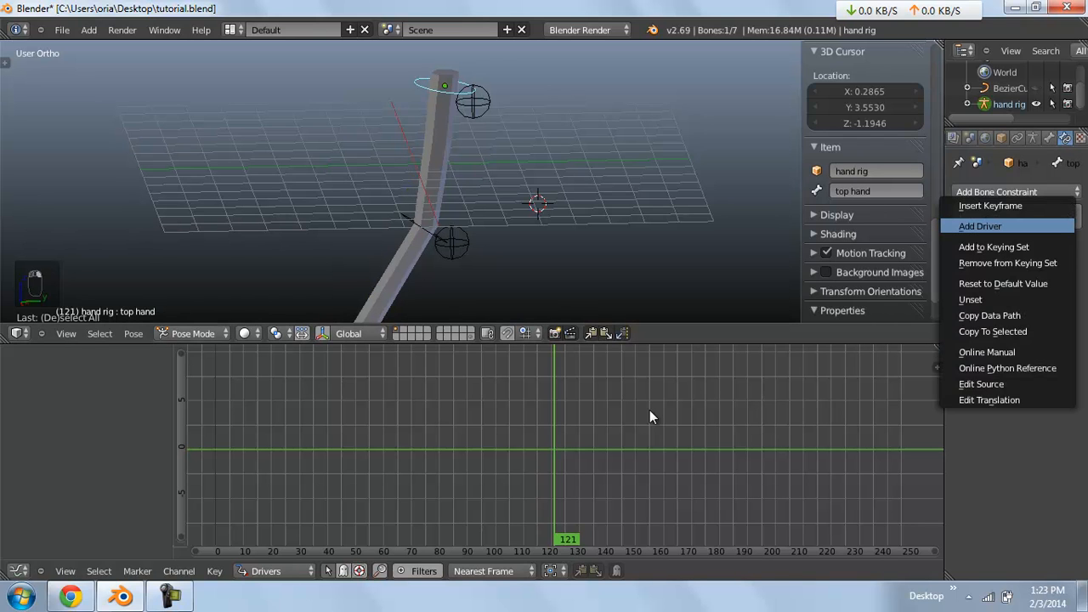
pyautogui.click(979, 226)
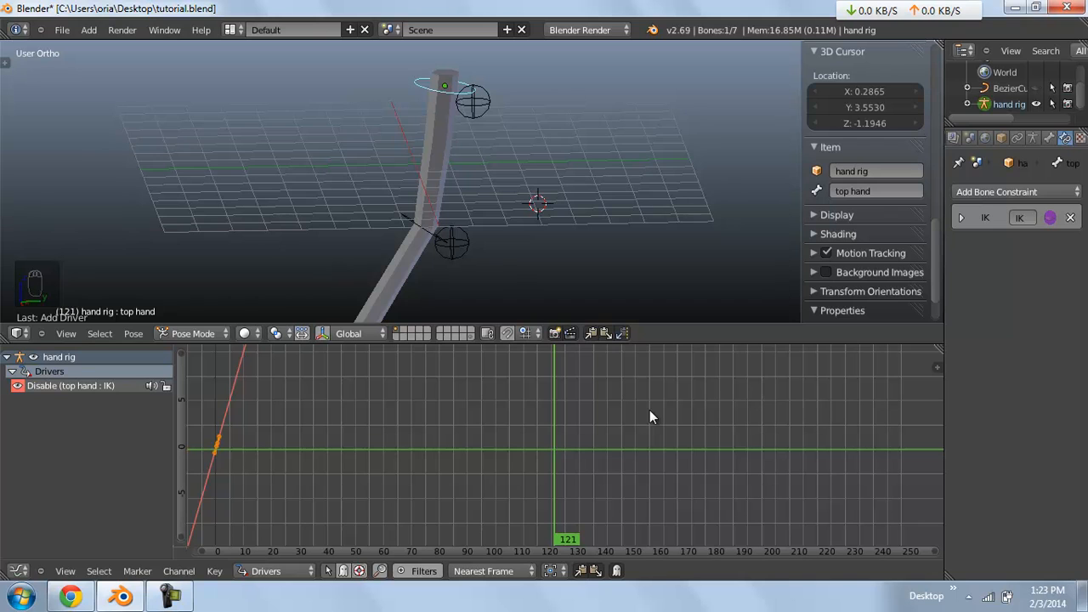
pyautogui.scroll(-2, 472, 182)
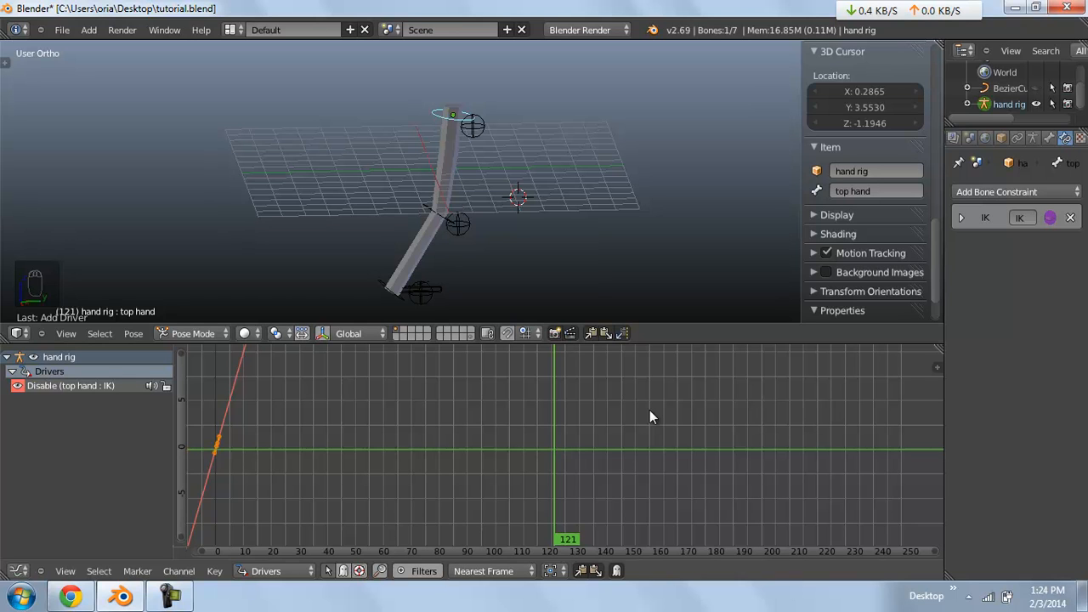
# Show the properties of the top hand IK constraint's Disable driver curve and collapse its Active F-Curve and Active Keyframe sections
pyautogui.scroll(1, 471, 204)
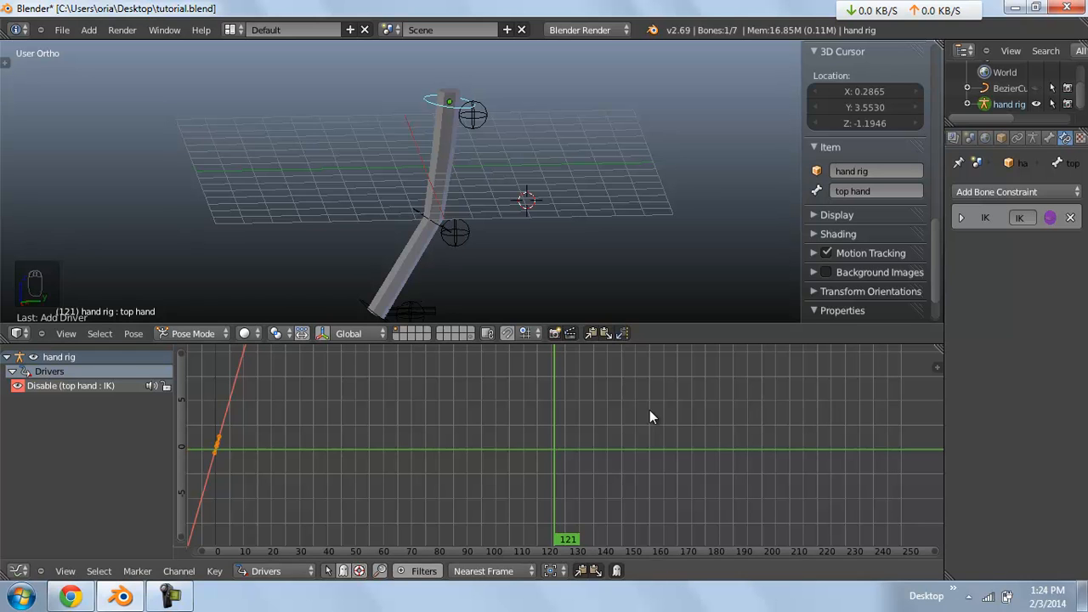
pyautogui.scroll(-3, 650, 416)
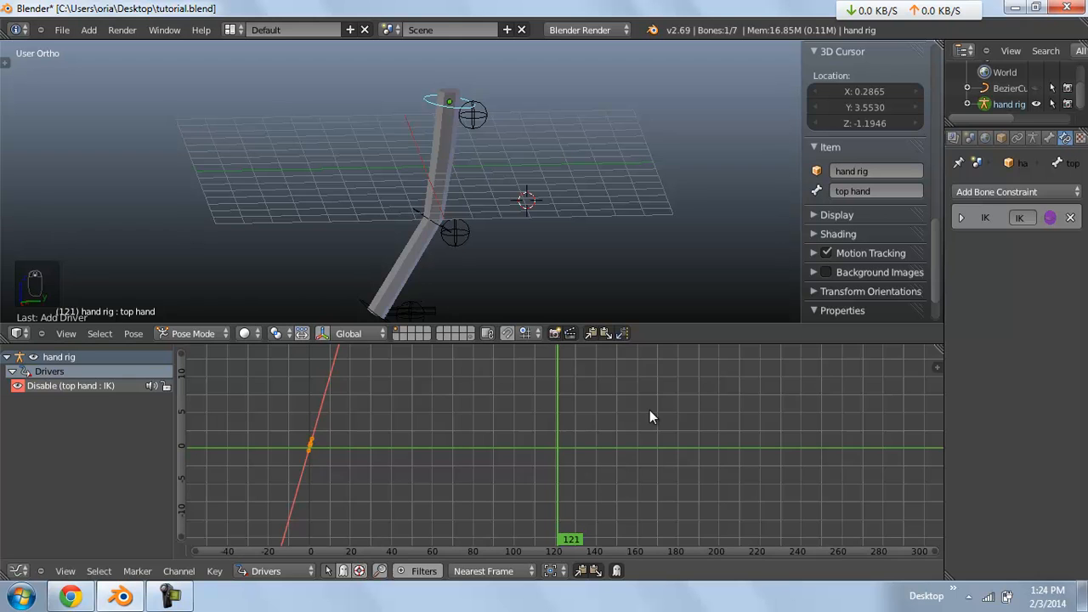
pyautogui.press('n')
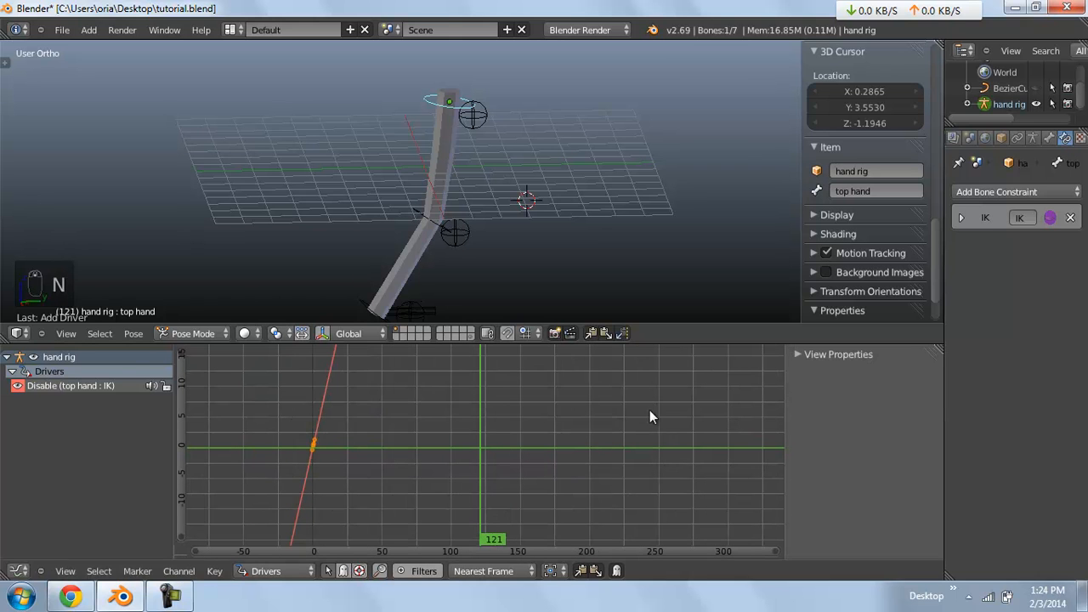
pyautogui.click(70, 386)
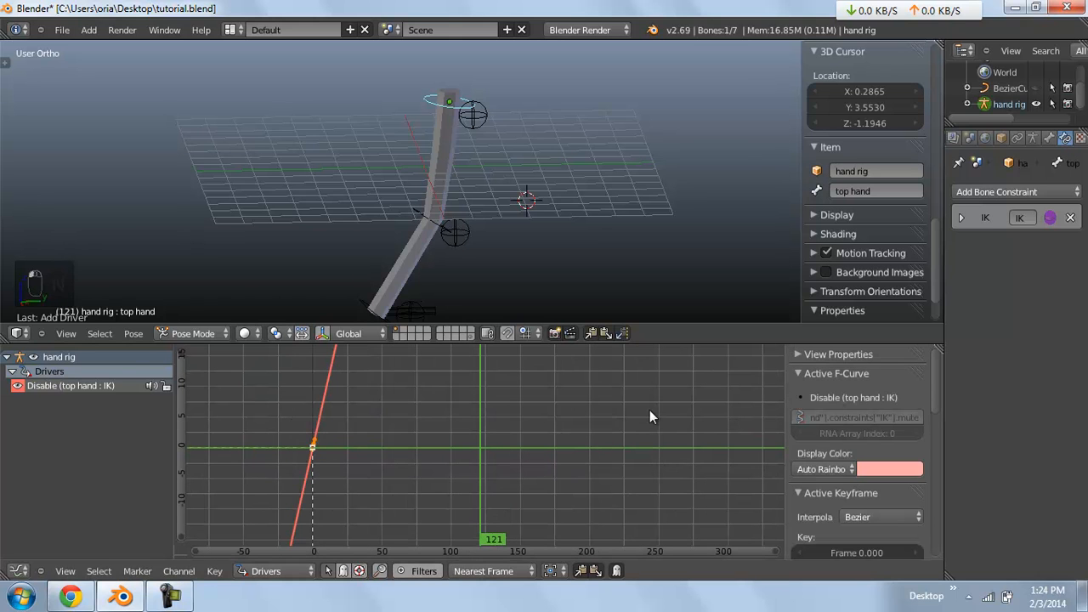
pyautogui.click(836, 374)
pyautogui.click(839, 393)
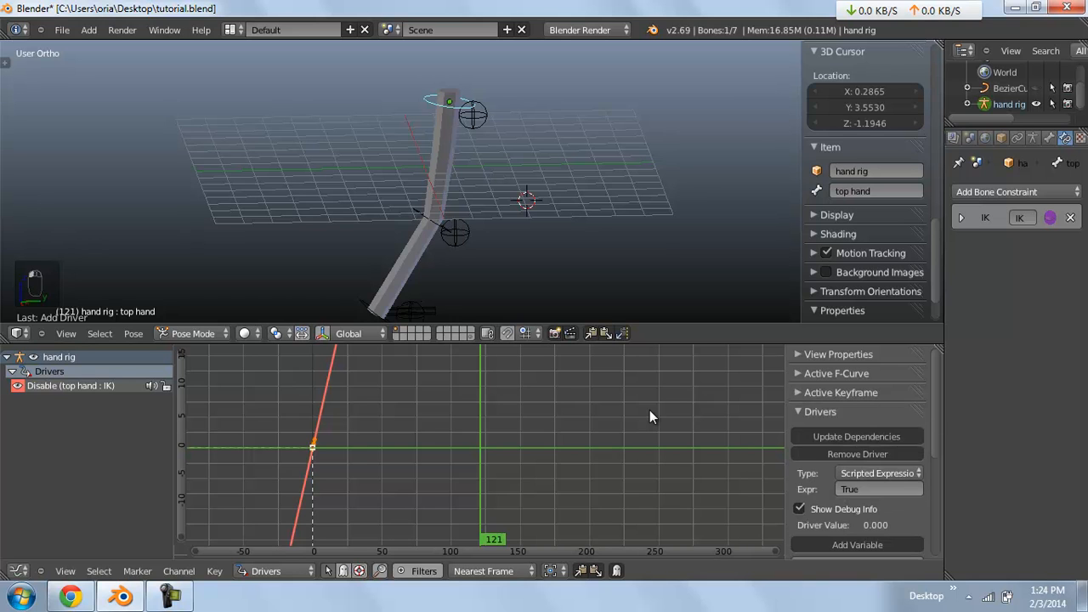
# Set the scripted expression of the IK constraint's driver to var
pyautogui.click(820, 411)
pyautogui.click(820, 411)
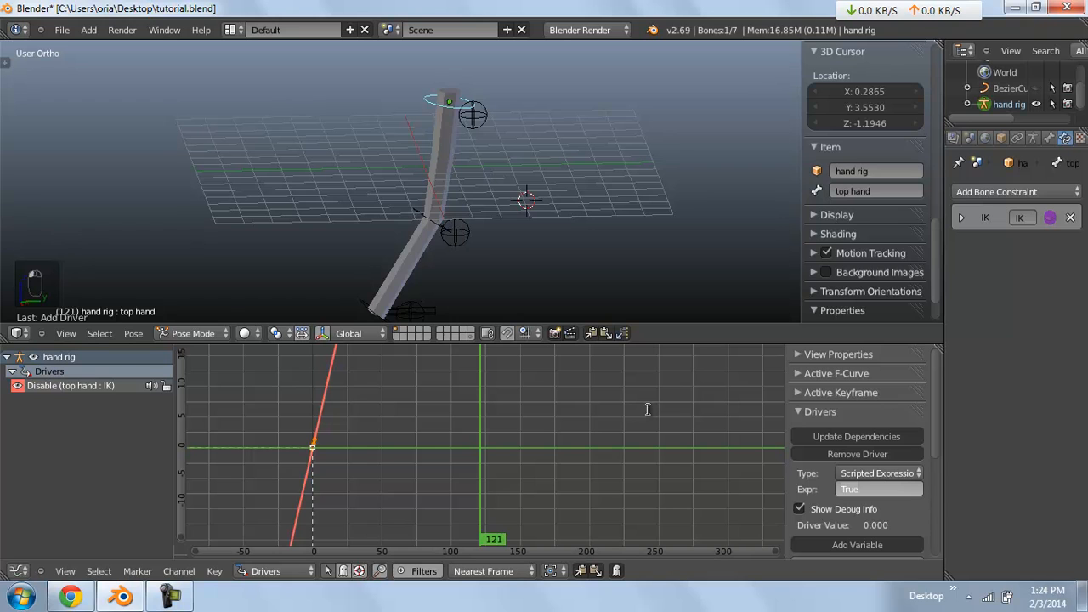
pyautogui.write('var')
pyautogui.press('Return')
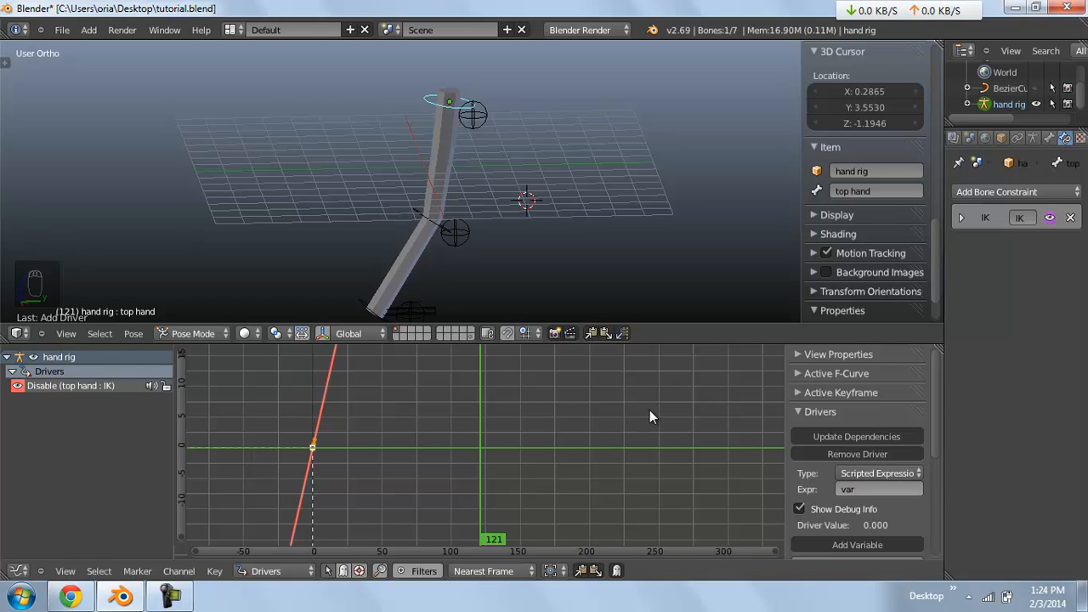
# Rename the driver variable to boy and set the driver's scripted expression to boy
pyautogui.scroll(-3, 857, 476)
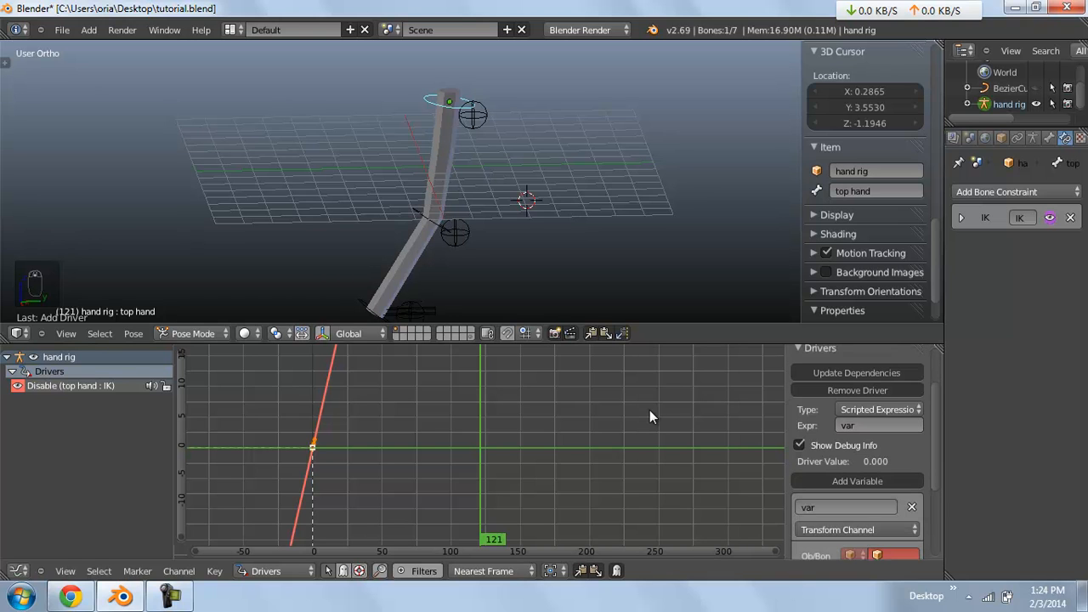
pyautogui.click(810, 510)
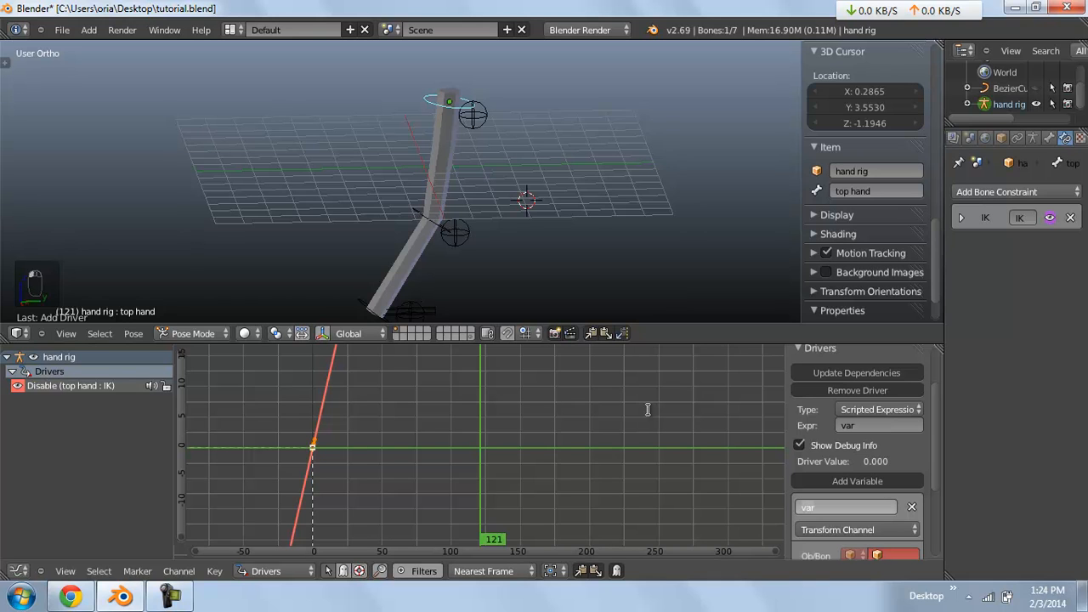
pyautogui.write('boy')
pyautogui.press('Return')
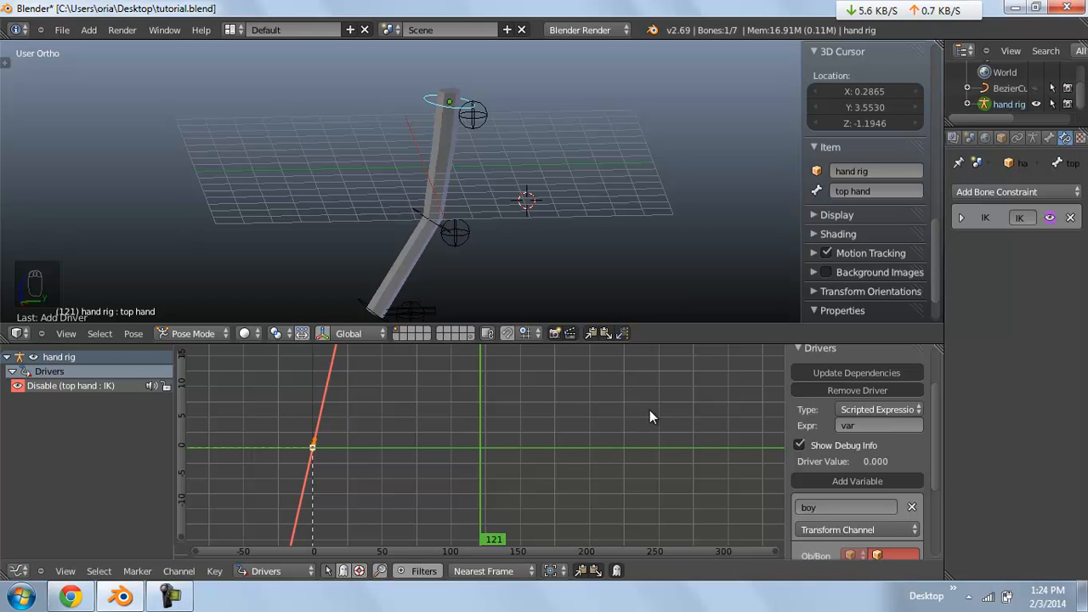
pyautogui.hotkey('shift', 'Tab')
pyautogui.write('boy')
pyautogui.press('Return')
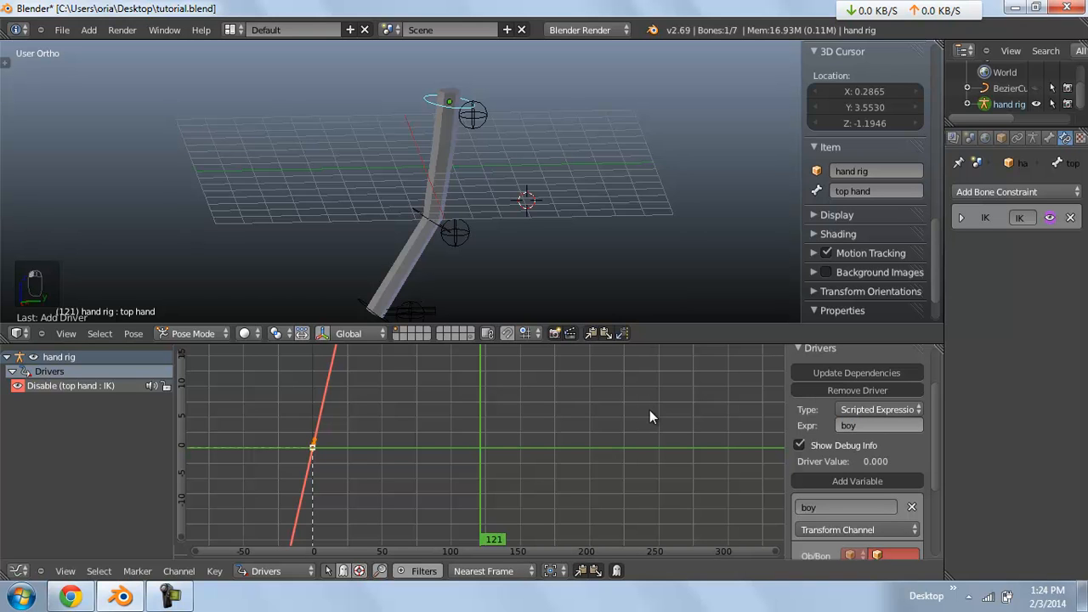
# Change the boy variable's type to Single Property
pyautogui.scroll(-1, 846, 475)
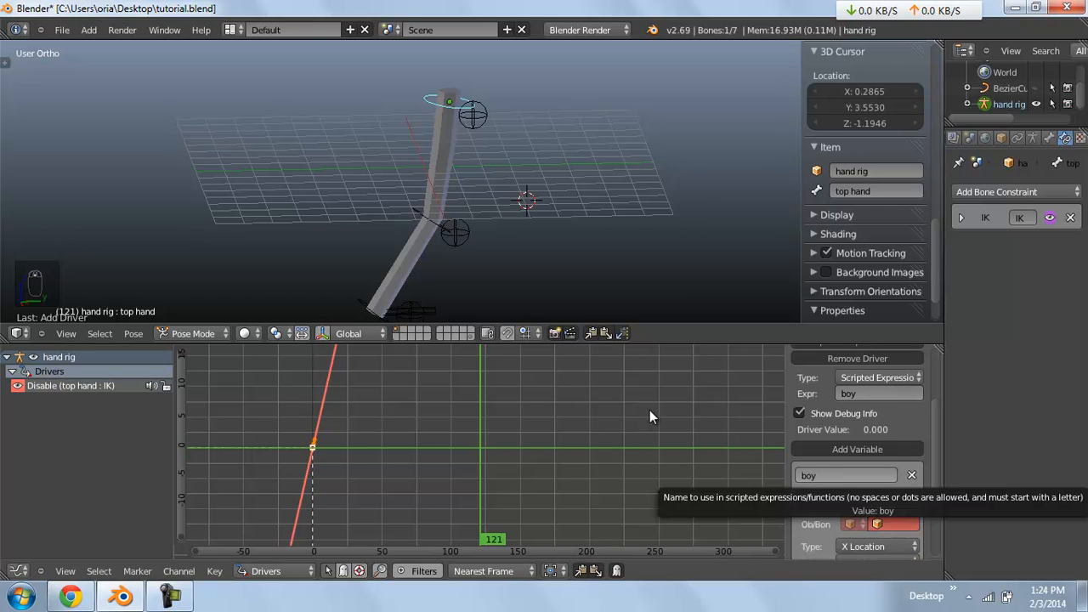
pyautogui.click(857, 498)
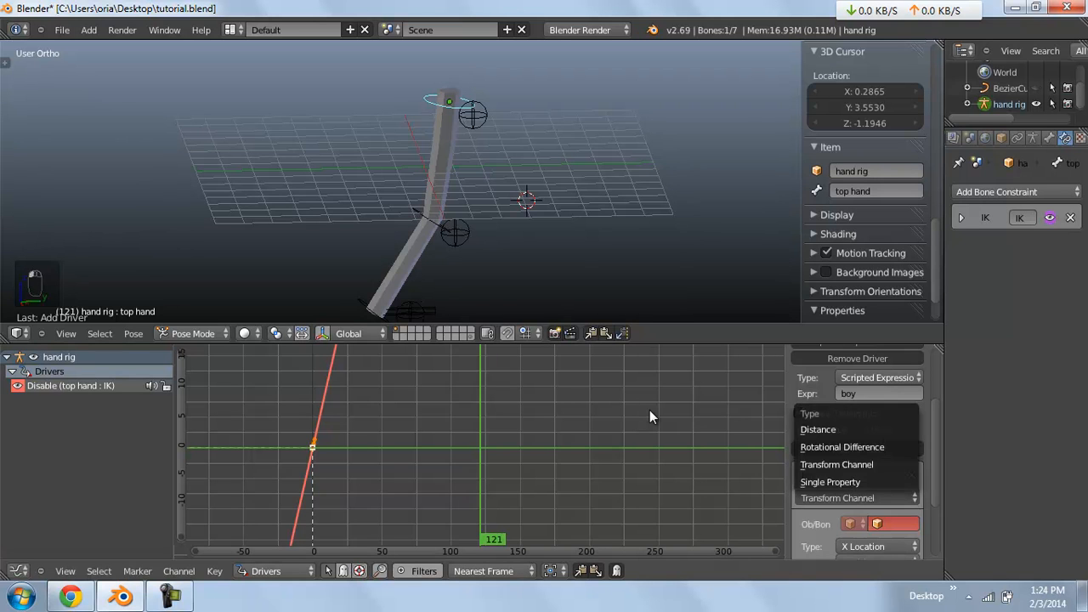
pyautogui.click(831, 482)
pyautogui.scroll(-1, 850, 482)
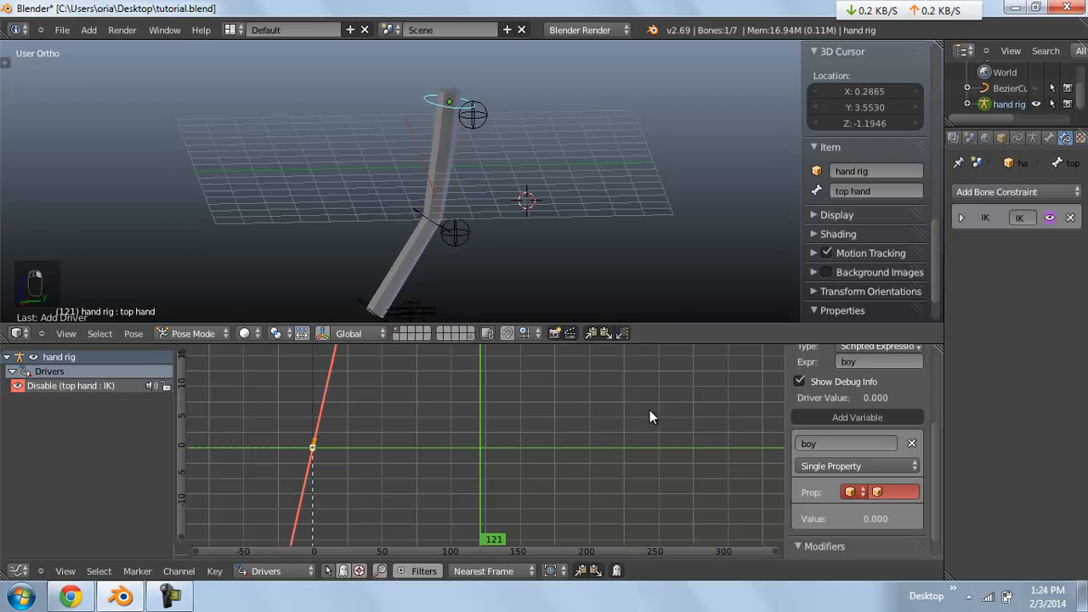
# Copy the data path of the top hand bone's IK custom property
pyautogui.scroll(-1, 872, 255)
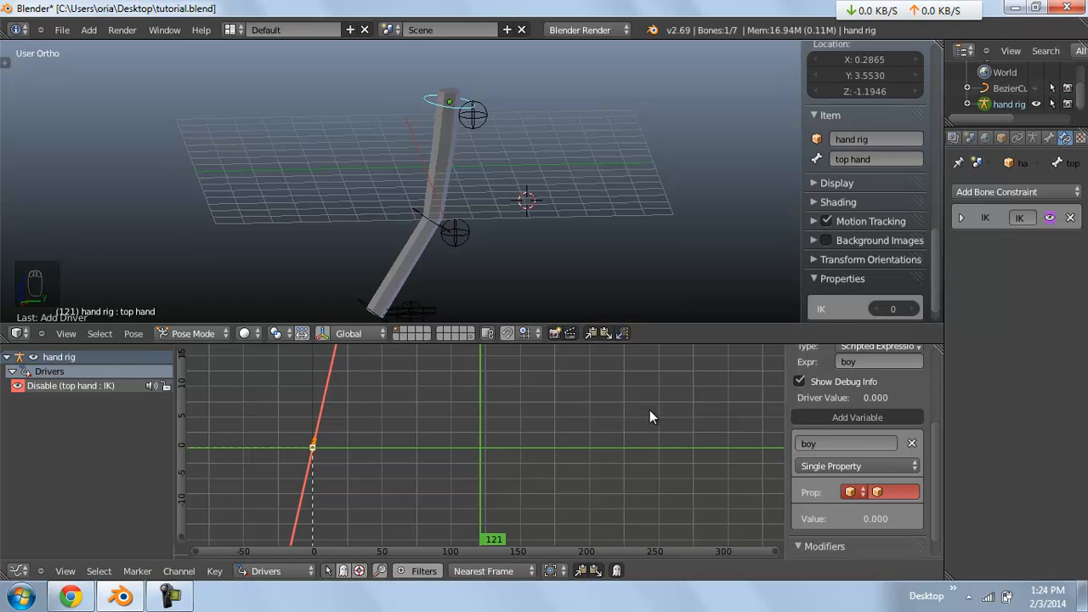
pyautogui.click(1050, 137)
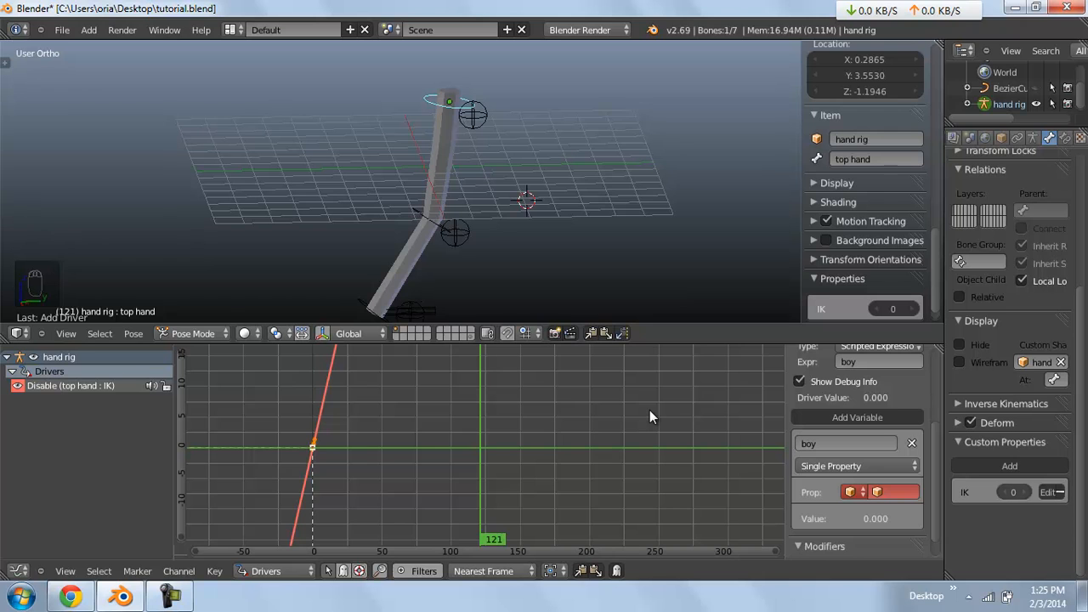
pyautogui.rightClick(1011, 491)
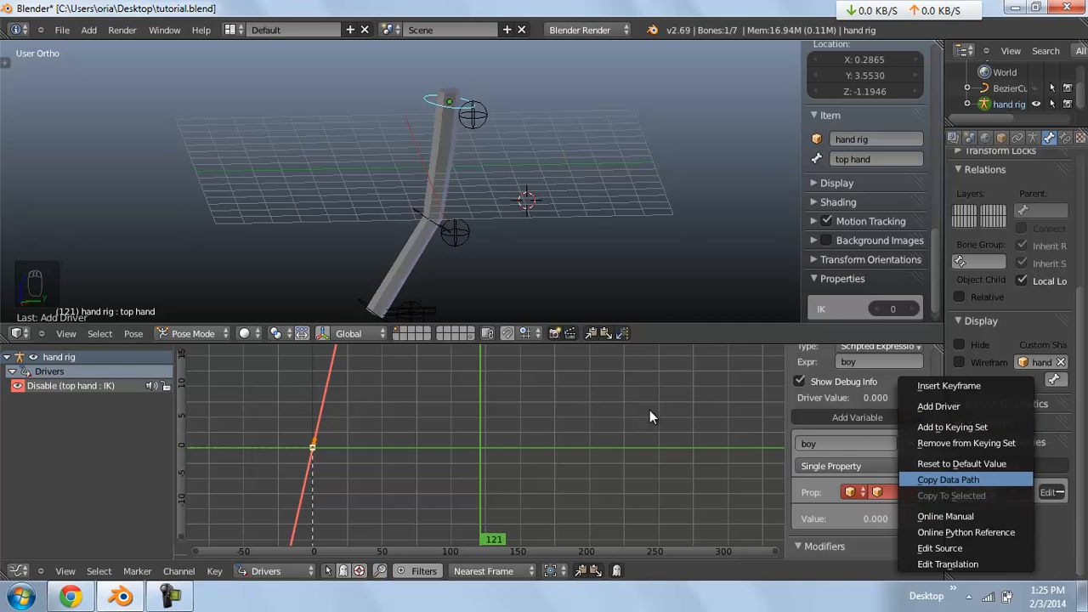
pyautogui.click(948, 479)
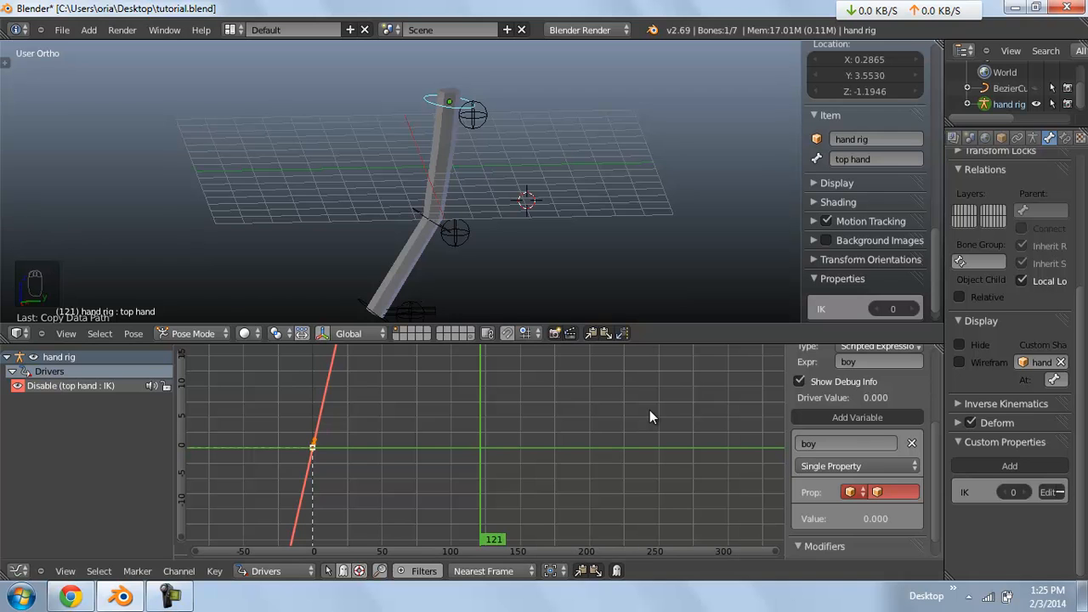
# Try to paste the copied data path into the boy variable's property target
pyautogui.rightClick(850, 495)
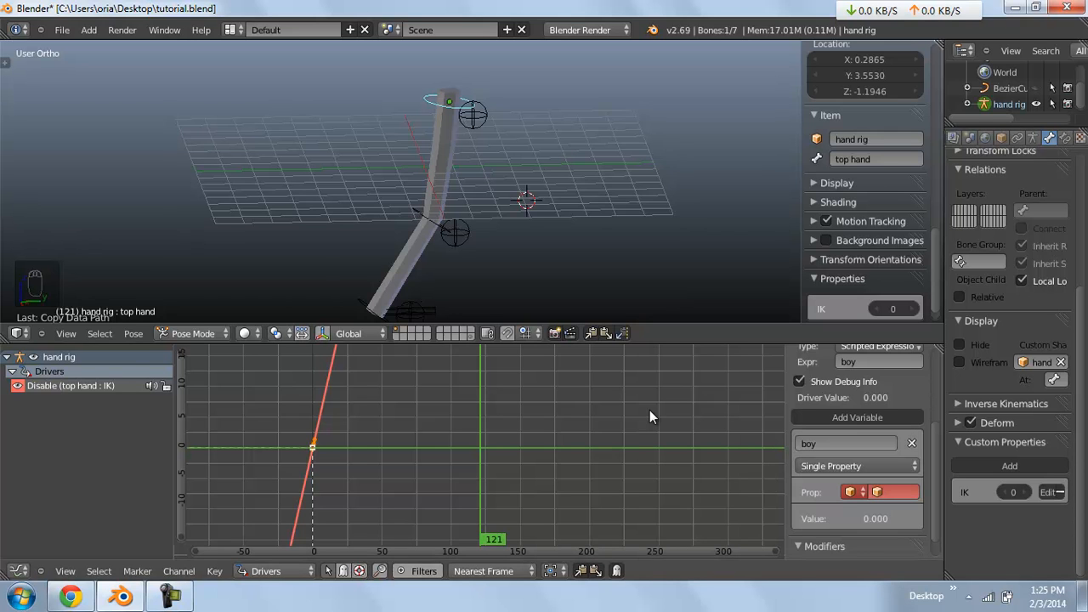
pyautogui.hotkey('ctrl', 'v')
pyautogui.click(896, 492)
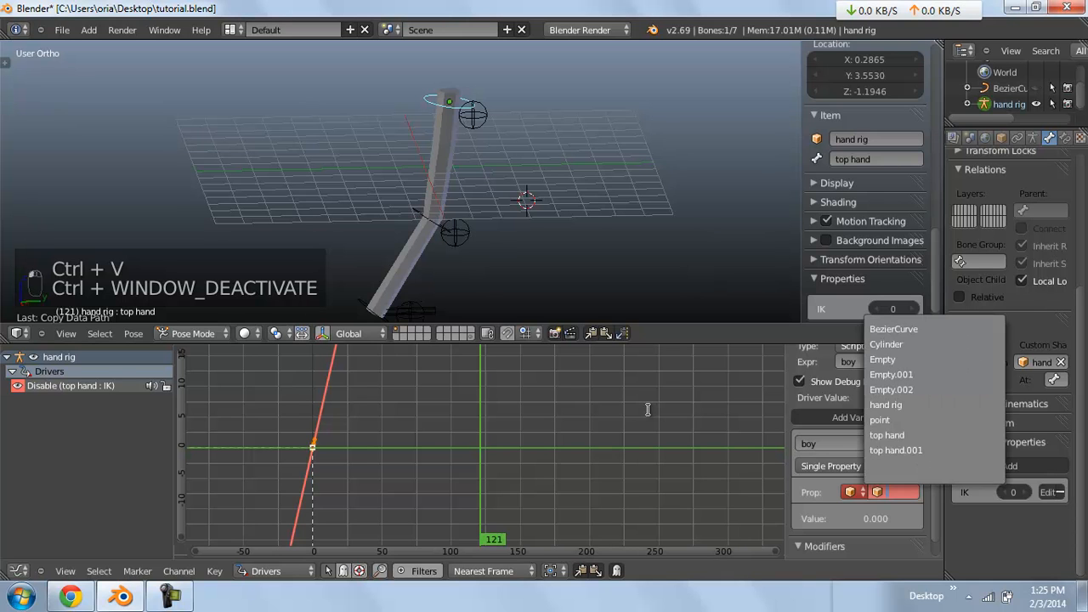
pyautogui.hotkey('ctrl', 'v')
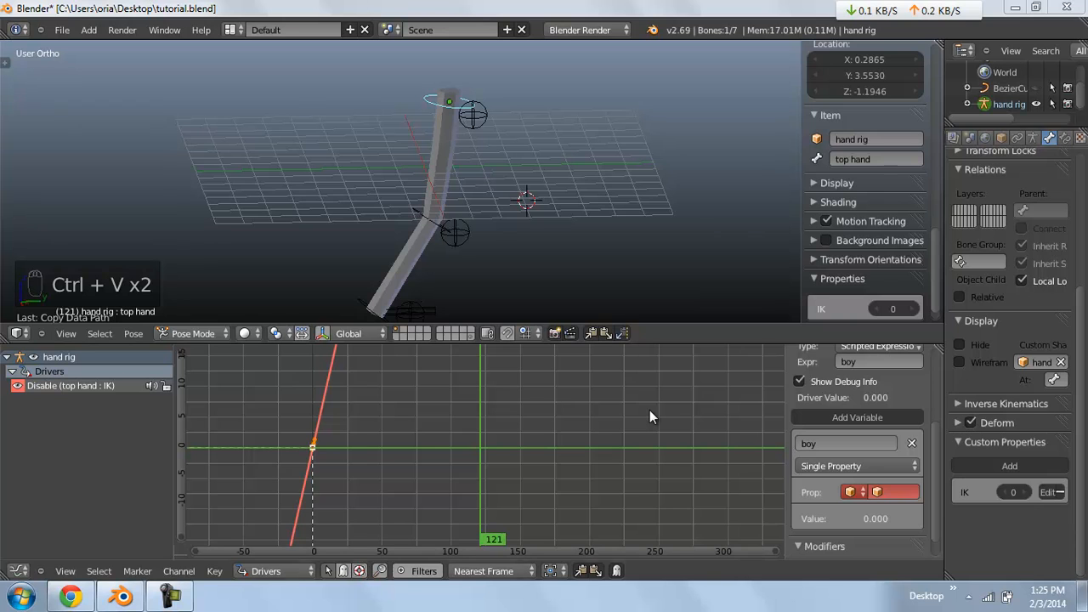
# Copy the IK property's data path again and try pasting it with the variable's target type set to Armature
pyautogui.rightClick(1011, 492)
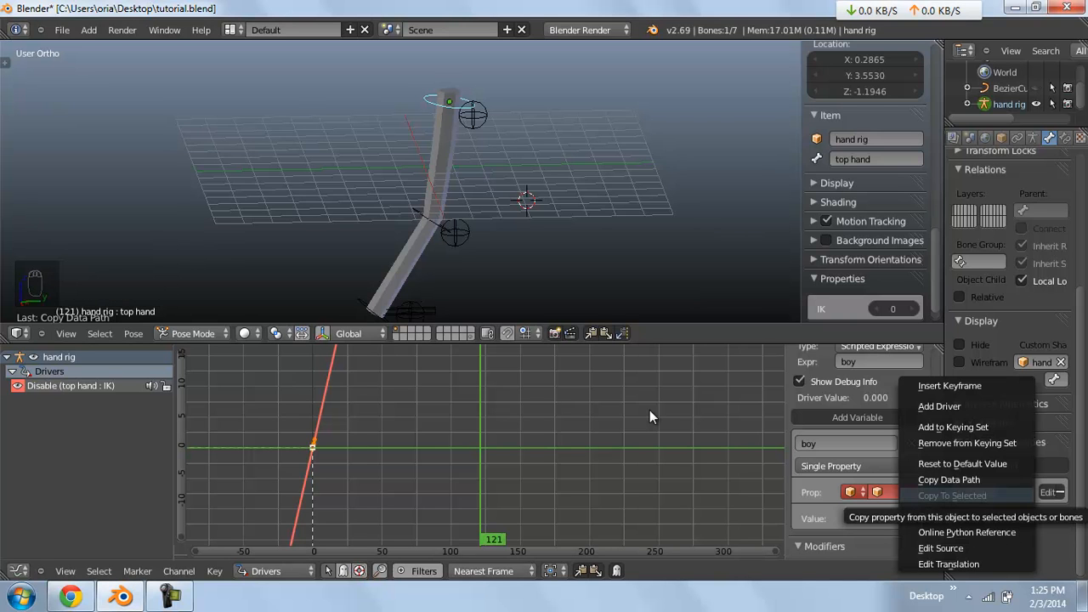
pyautogui.press('Up')
pyautogui.press('Return')
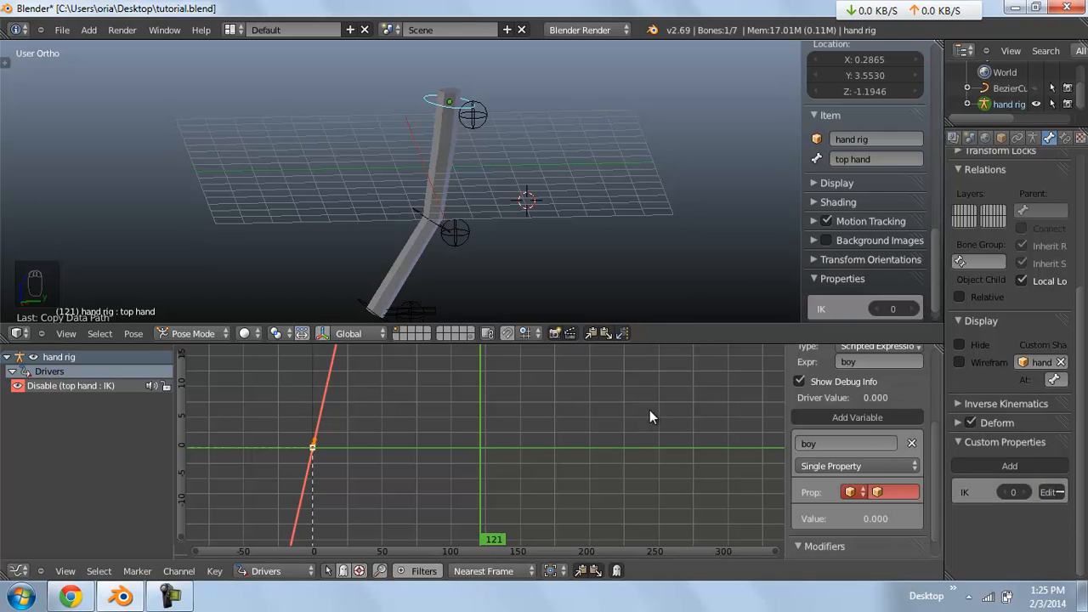
pyautogui.click(850, 492)
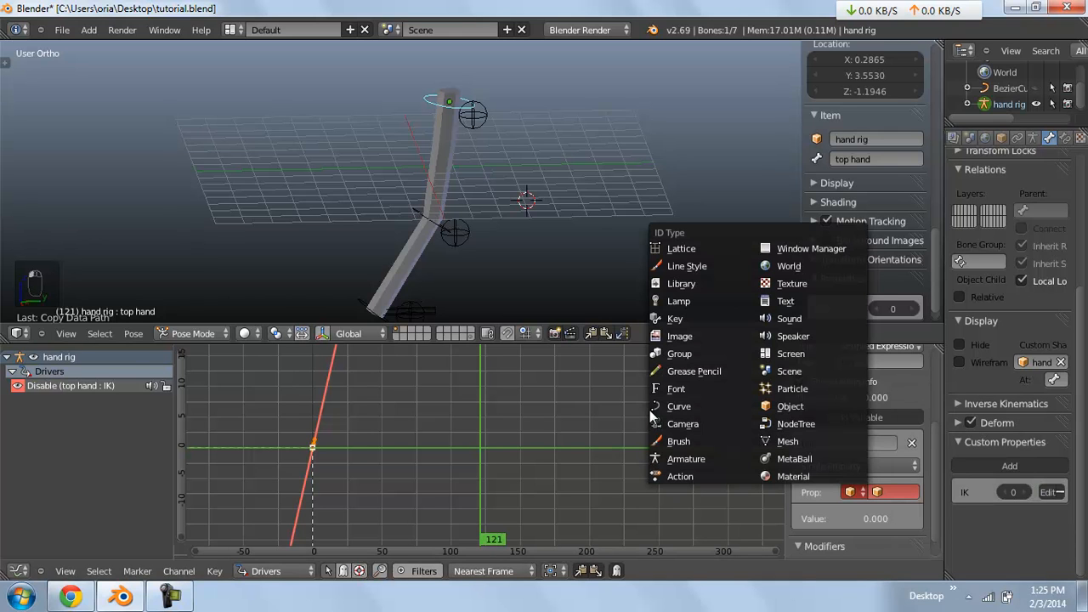
pyautogui.click(685, 459)
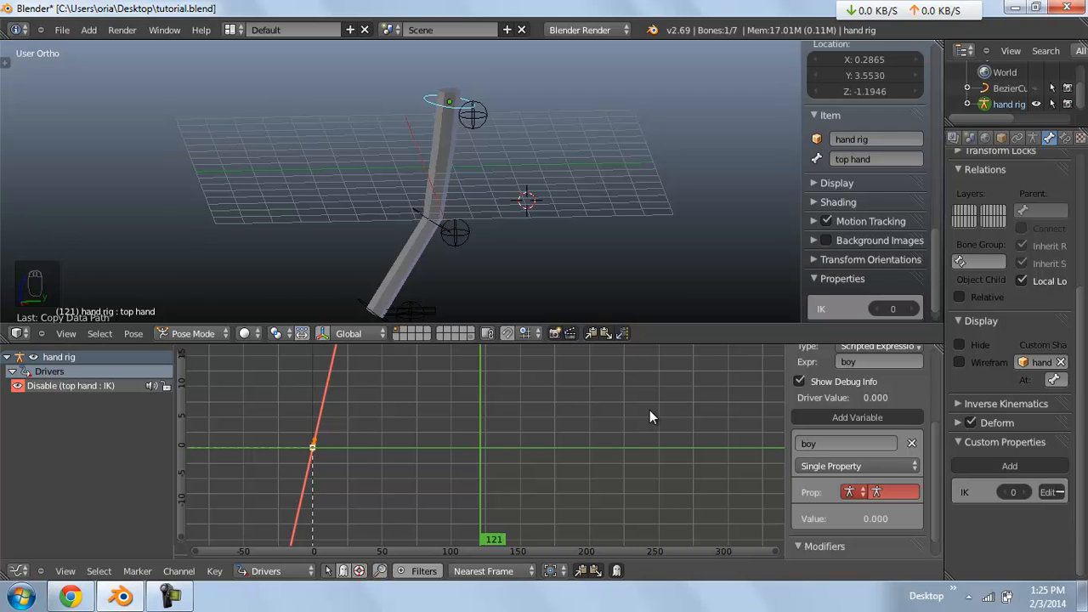
pyautogui.hotkey('ctrl', 'v')
pyautogui.rightClick(850, 492)
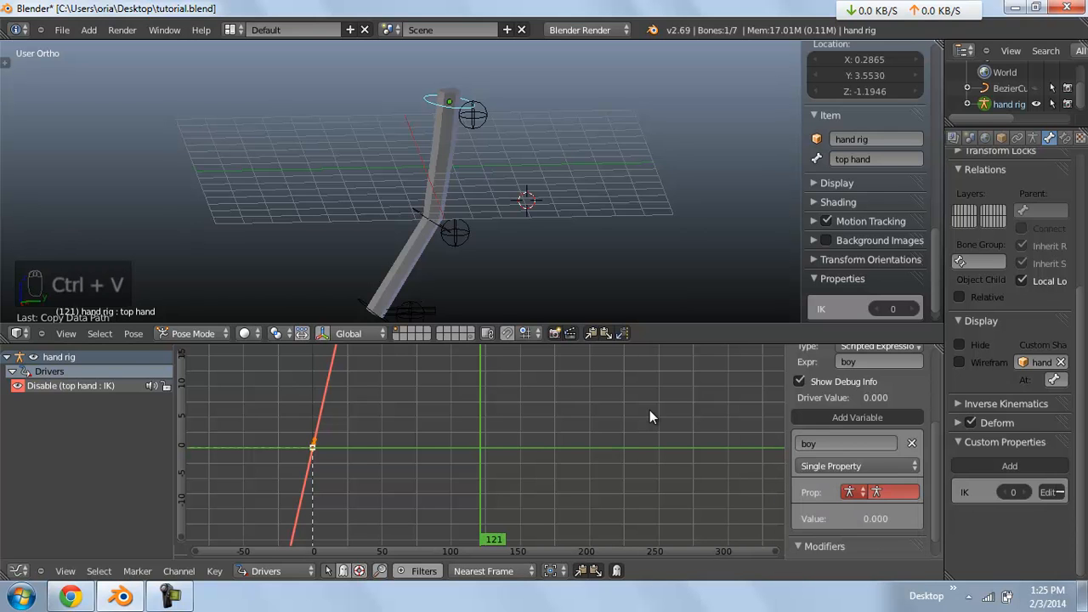
pyautogui.click(170, 597)
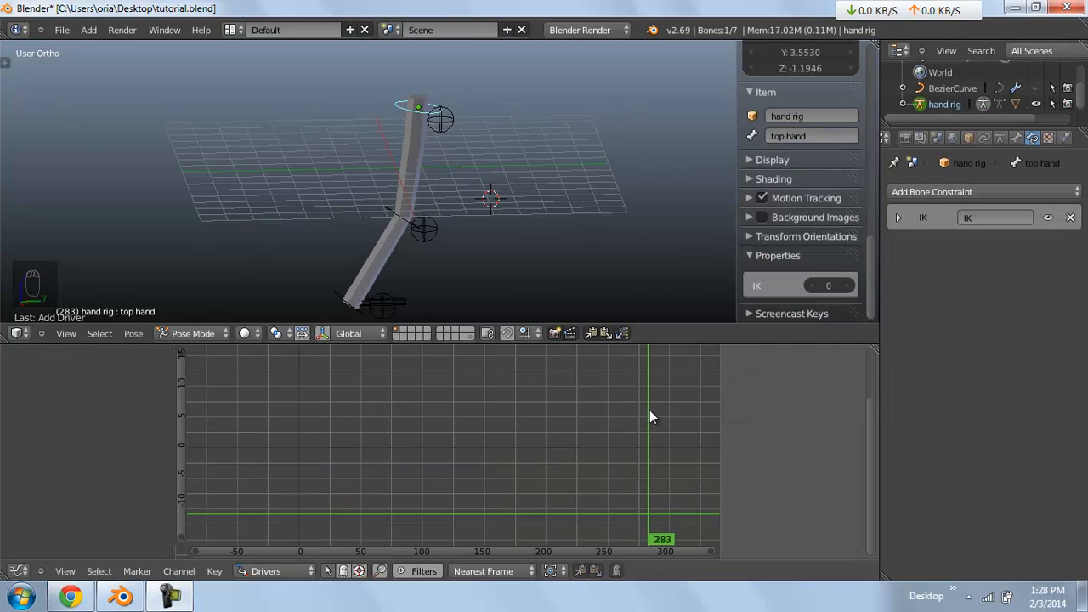
pyautogui.moveTo(652, 417); pyautogui.dragTo(652, 416, button='middle')
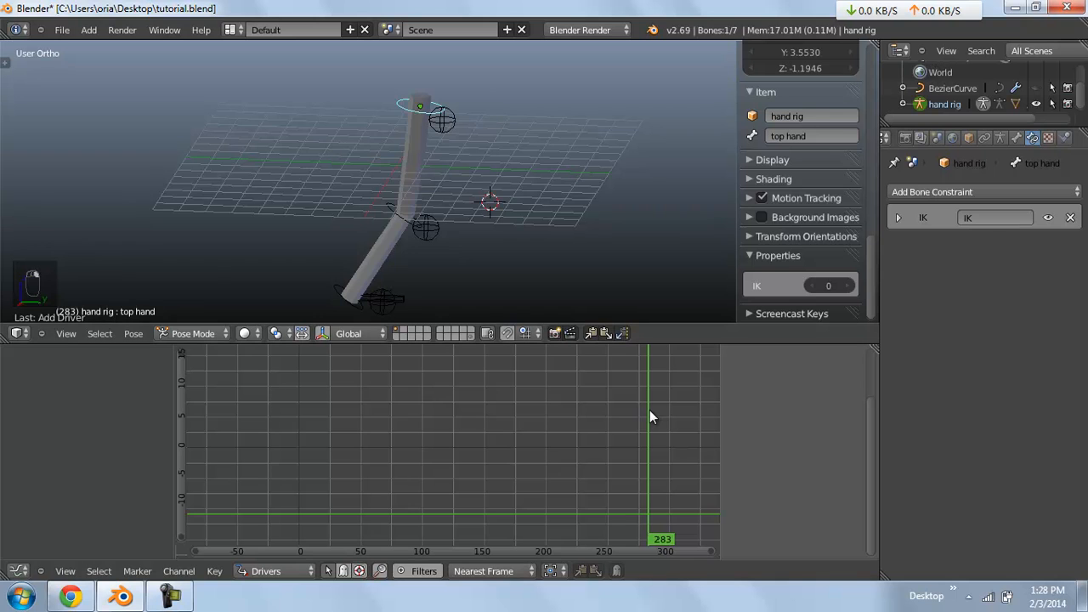
# Add a driver to the visibility toggle of the top hand's IK constraint and set its scripted expression to var
pyautogui.rightClick(1048, 217)
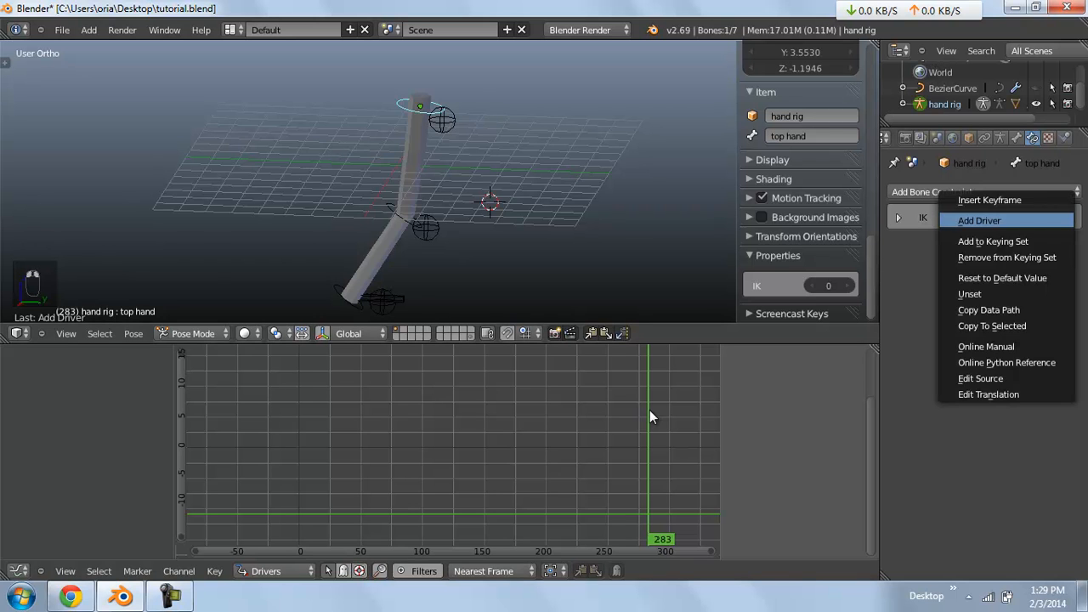
pyautogui.click(1048, 218)
pyautogui.press('n')
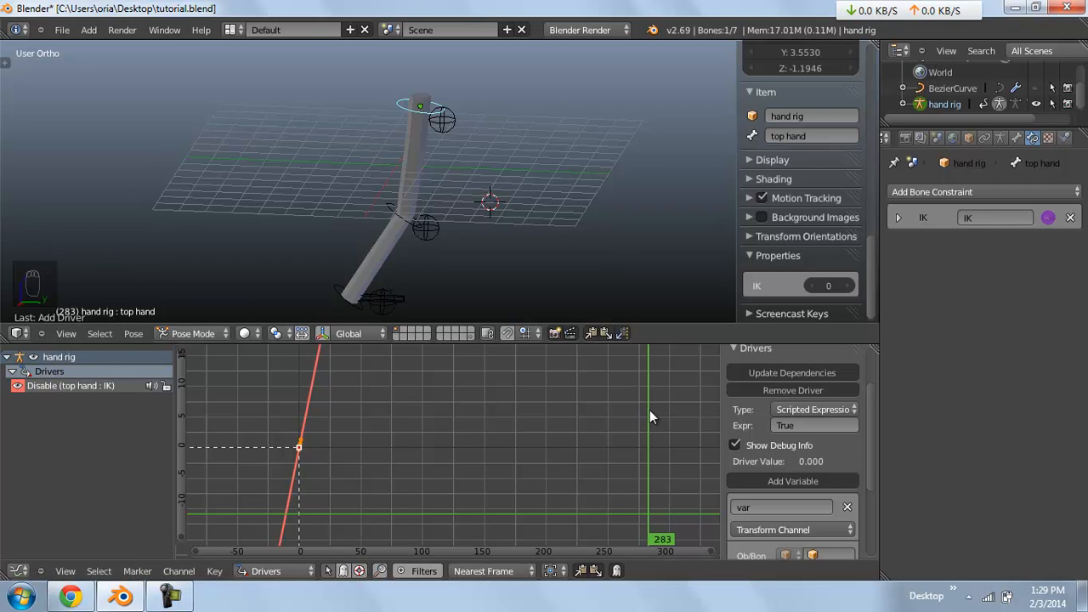
pyautogui.click(813, 425)
pyautogui.write('var')
pyautogui.press('Return')
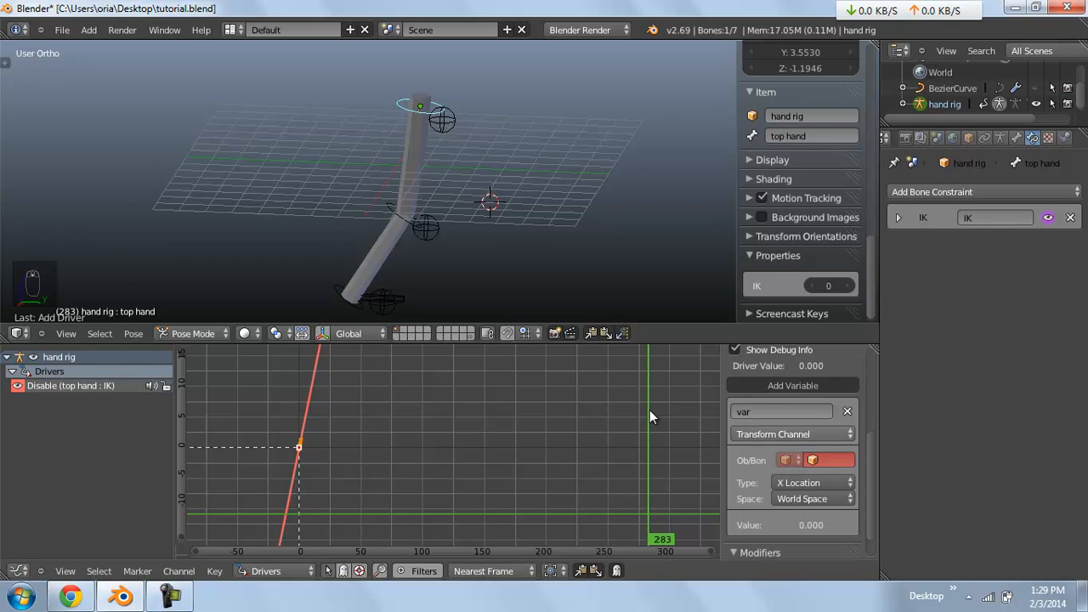
# Change the var variable's type to Single Property and choose the hand rig object as its target
pyautogui.click(792, 434)
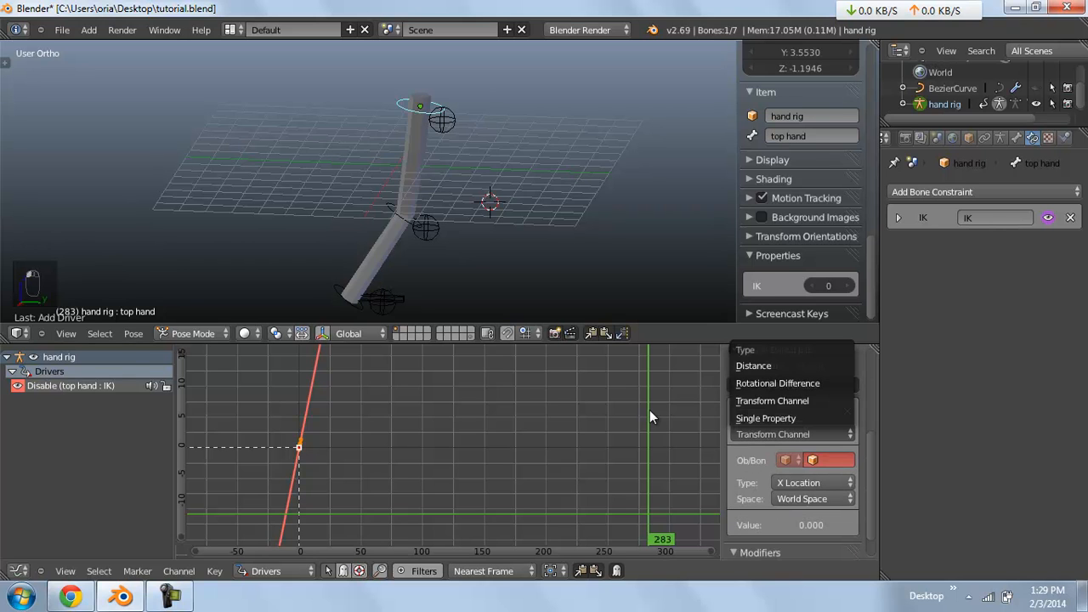
pyautogui.click(766, 418)
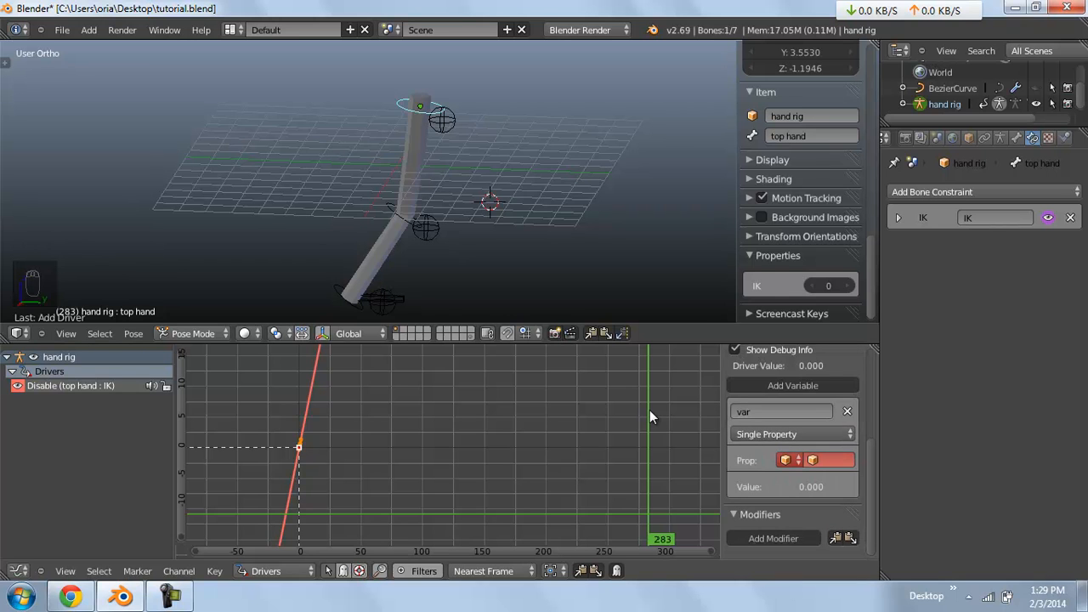
pyautogui.click(831, 460)
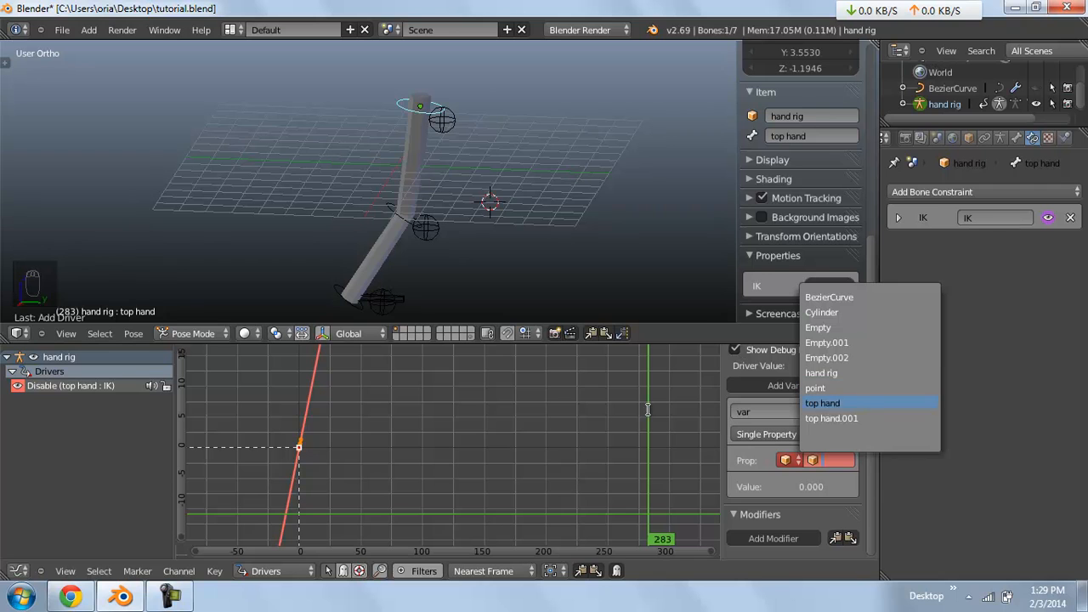
pyautogui.press('Return')
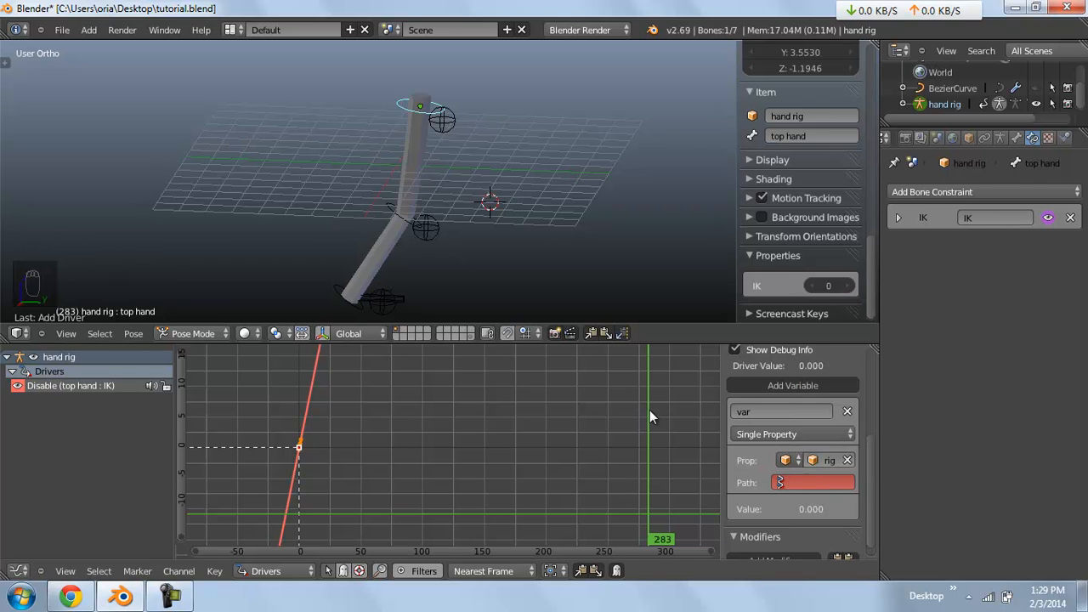
# Copy the IK property's data path into the var variable's path and switch the property on and off to test it
pyautogui.rightClick(829, 285)
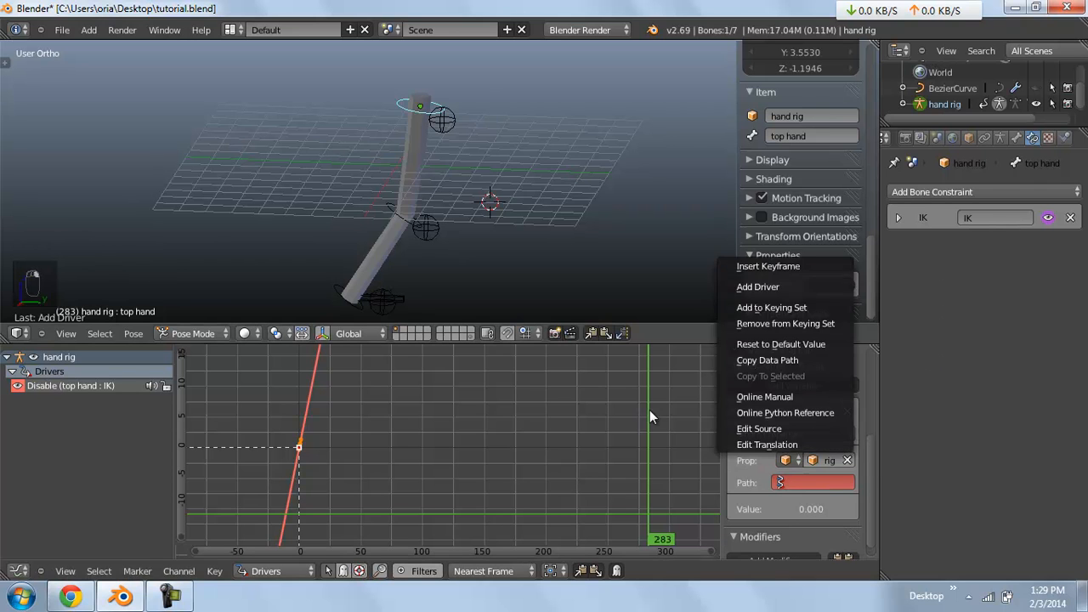
pyautogui.click(768, 359)
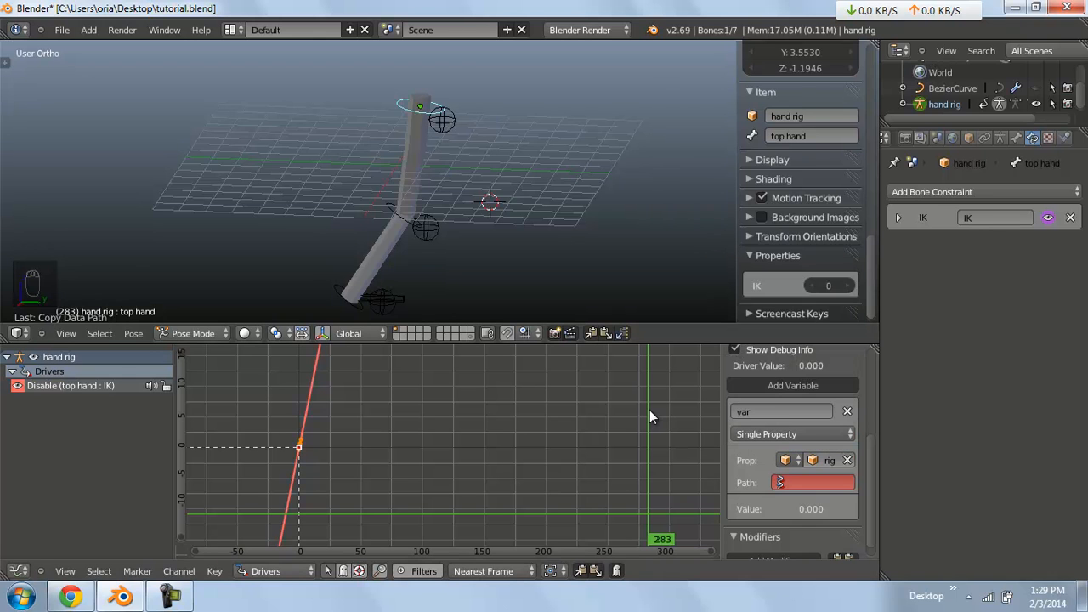
pyautogui.write('pose.bones["top hand"]["IK"]')
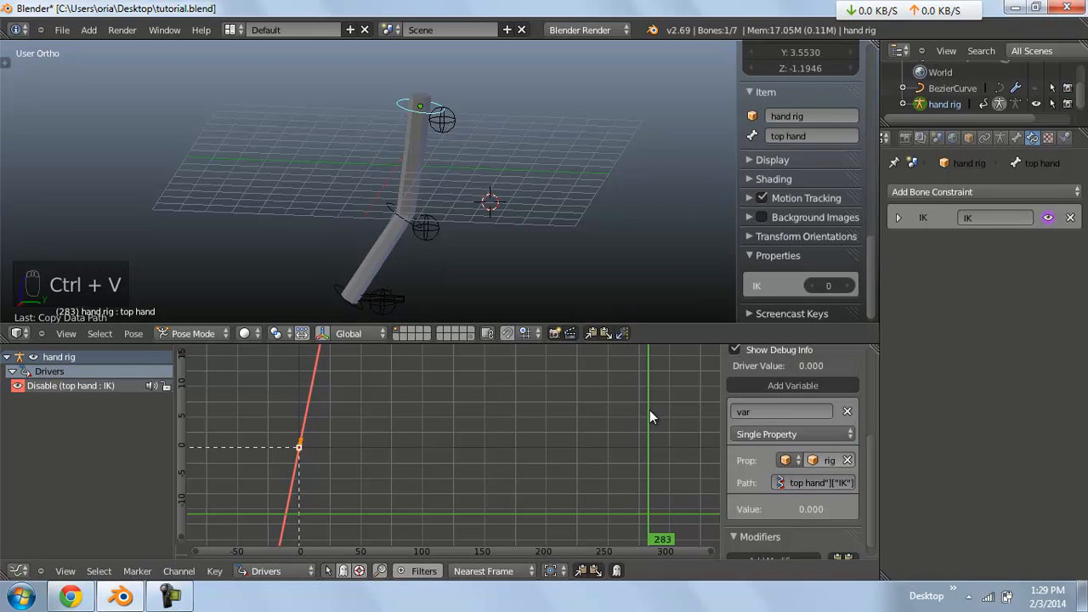
pyautogui.click(849, 286)
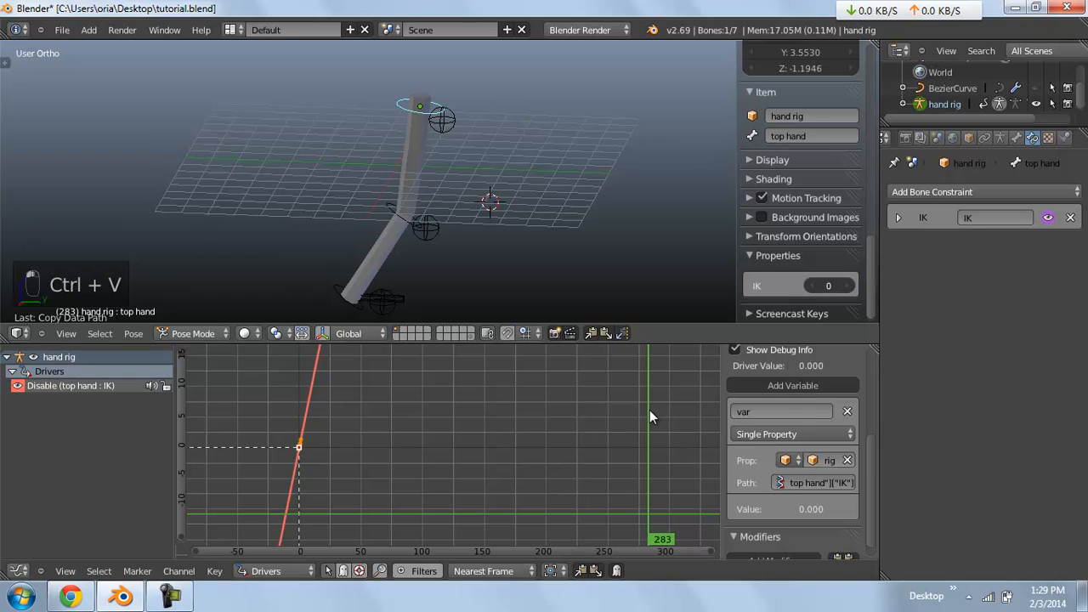
pyautogui.moveTo(829, 285); pyautogui.dragTo(807, 286)
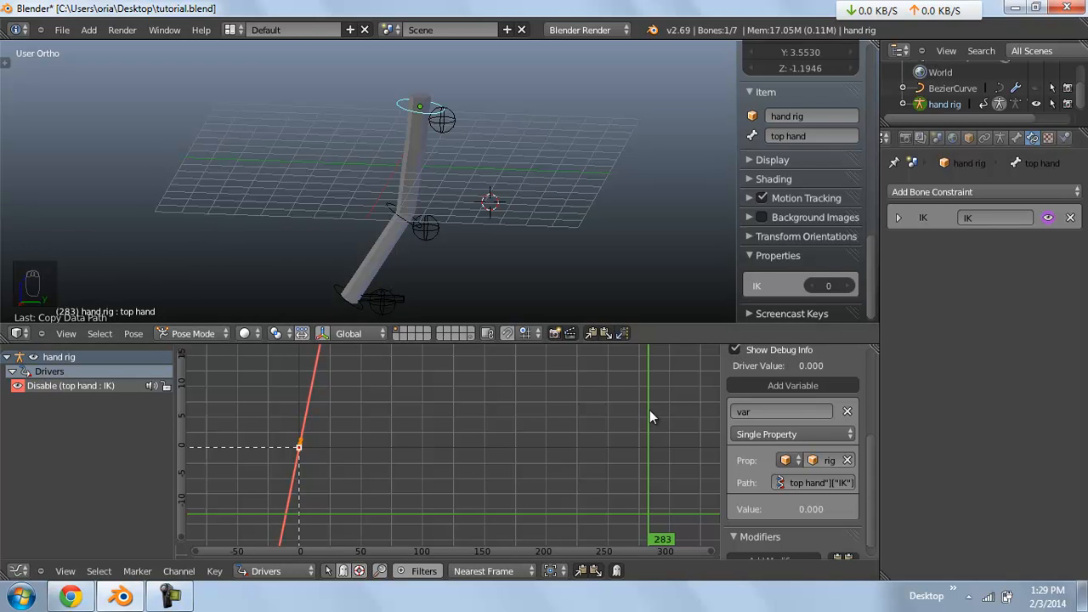
# Try to set the top hand bone's IK custom property value to 1 in its property settings, and return to the bone constraints
pyautogui.click(1017, 138)
pyautogui.scroll(-1, 1003, 350)
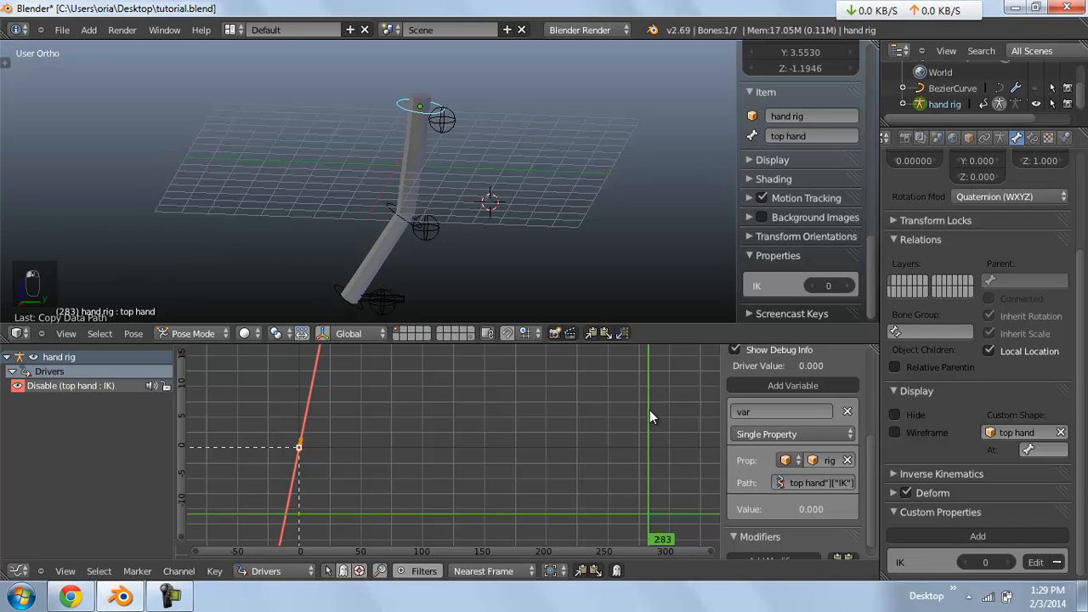
pyautogui.click(1035, 562)
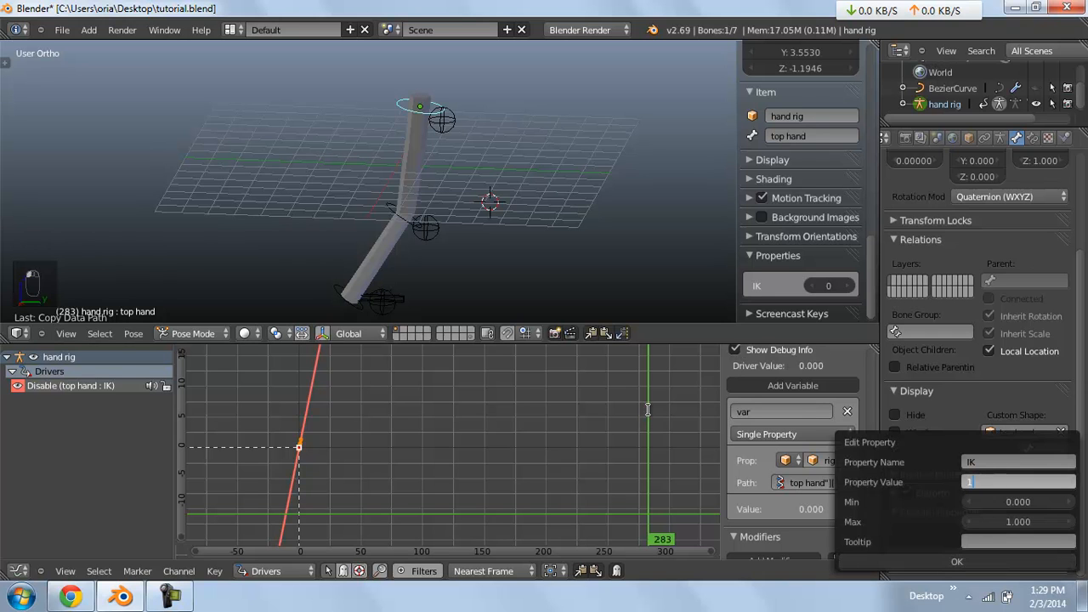
pyautogui.press('Return')
pyautogui.press('Return')
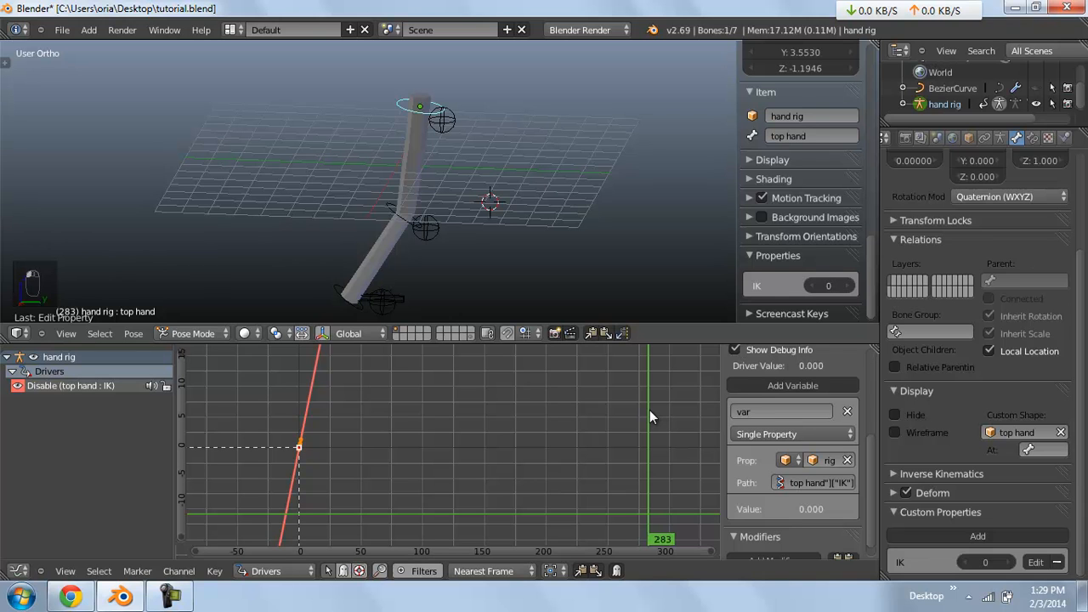
pyautogui.click(1033, 137)
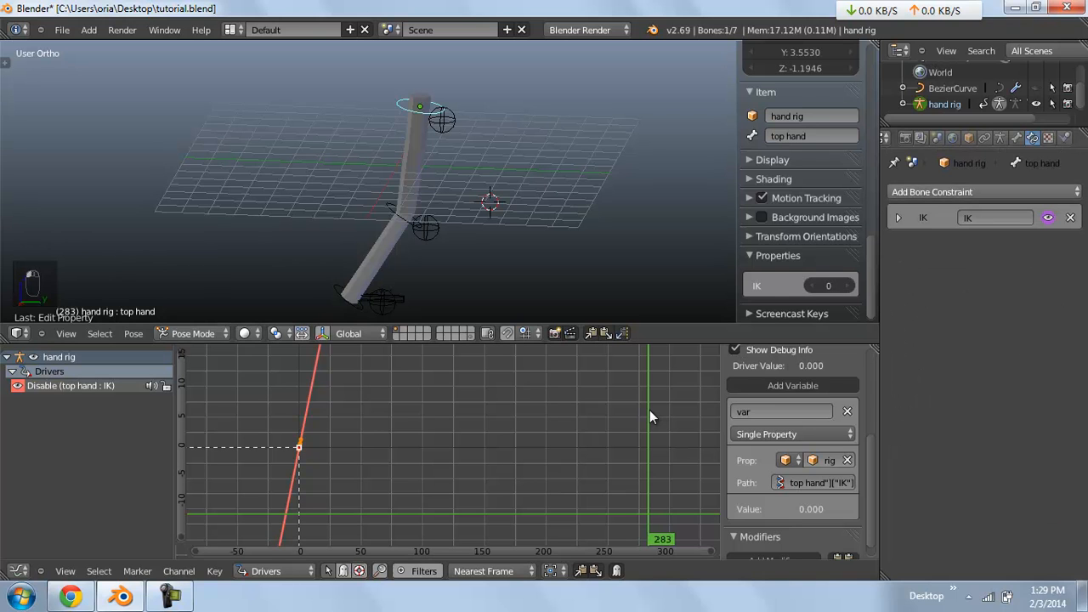
pyautogui.moveTo(828, 286)
pyautogui.mouseDown()
pyautogui.moveTo(849, 285)
pyautogui.moveTo(825, 285)
pyautogui.mouseUp()
# Set the scripted expression of the top hand's IK constraint driver to -var
pyautogui.rightClick(1048, 219)
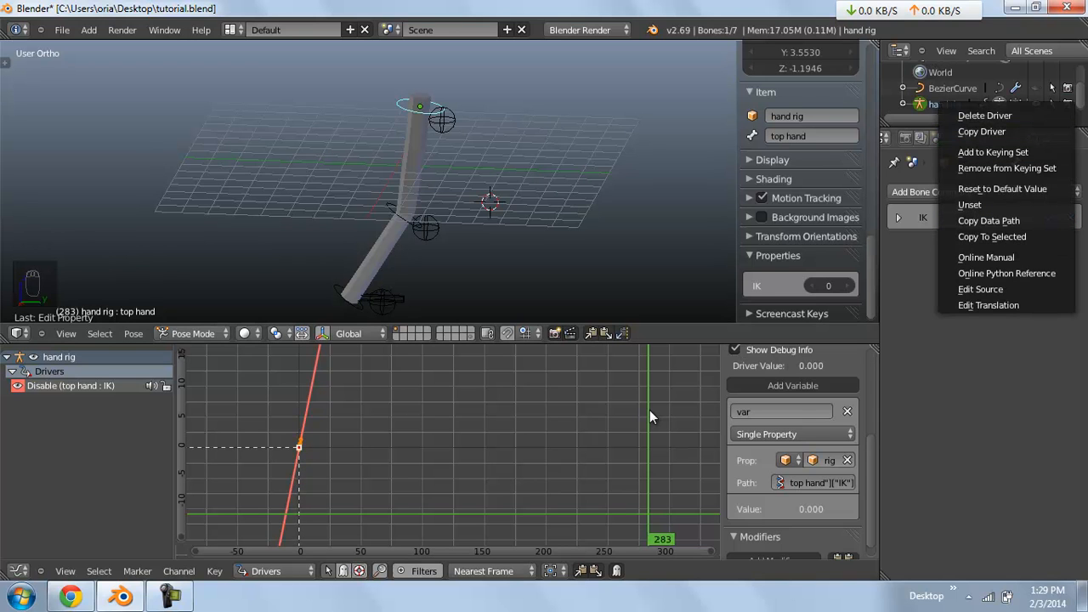
pyautogui.scroll(2, 792, 450)
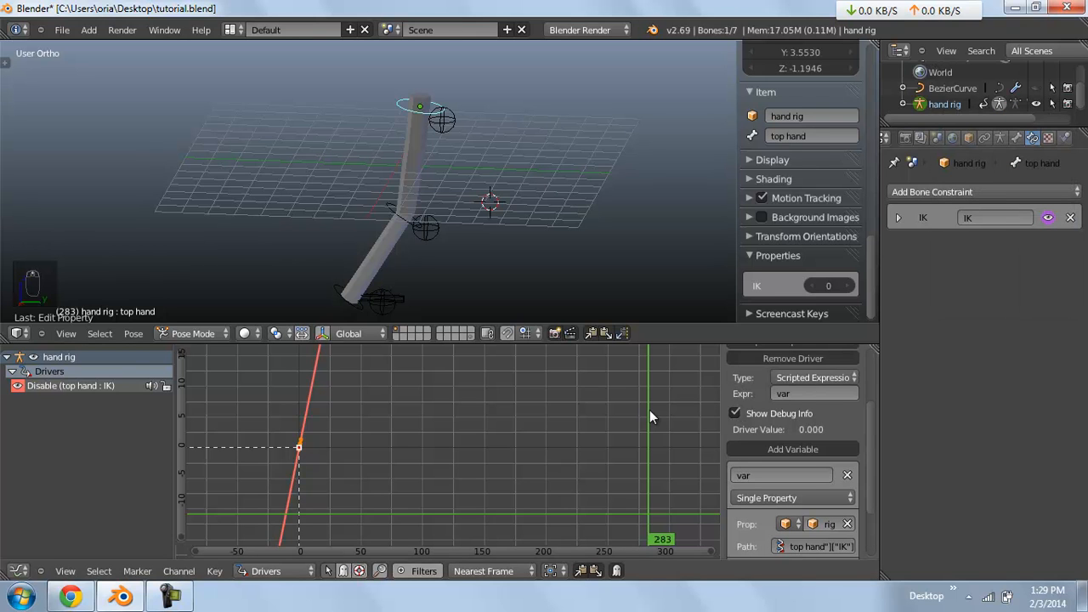
pyautogui.click(814, 394)
pyautogui.write('-v')
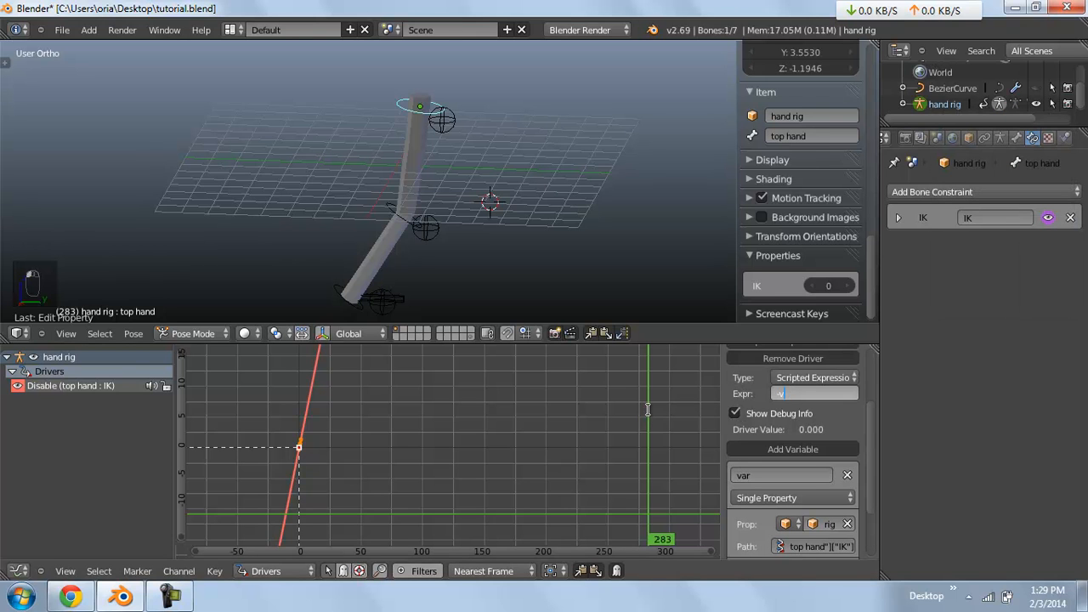
pyautogui.press('Return')
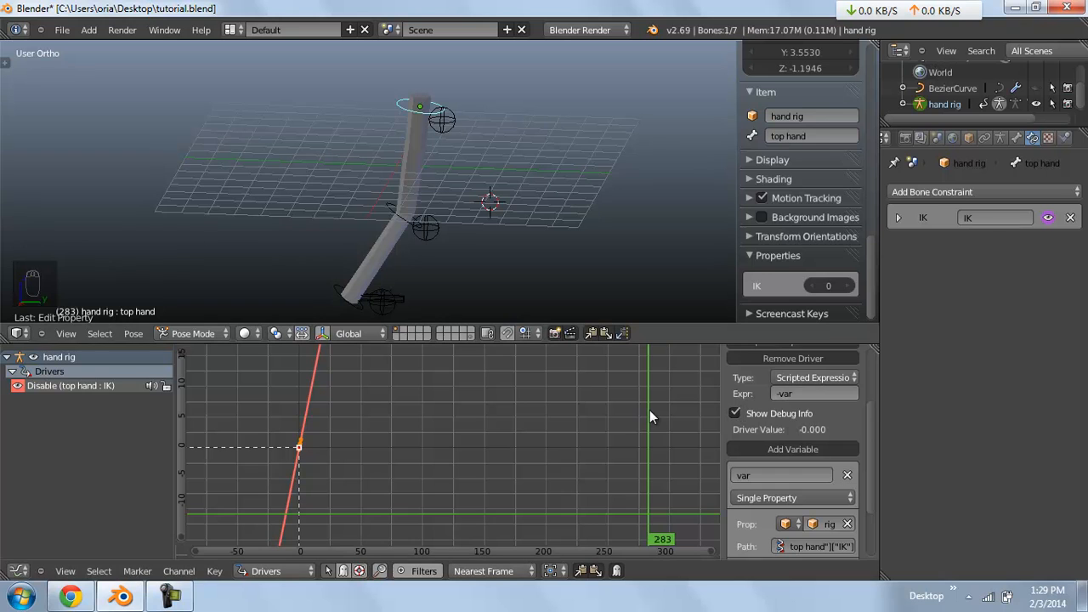
# Restore the driver's scripted expression to var and switch the IK property between 1 and 0 to test it
pyautogui.click(850, 285)
pyautogui.press('BackSpace')
pyautogui.press('Return')
pyautogui.press("'")
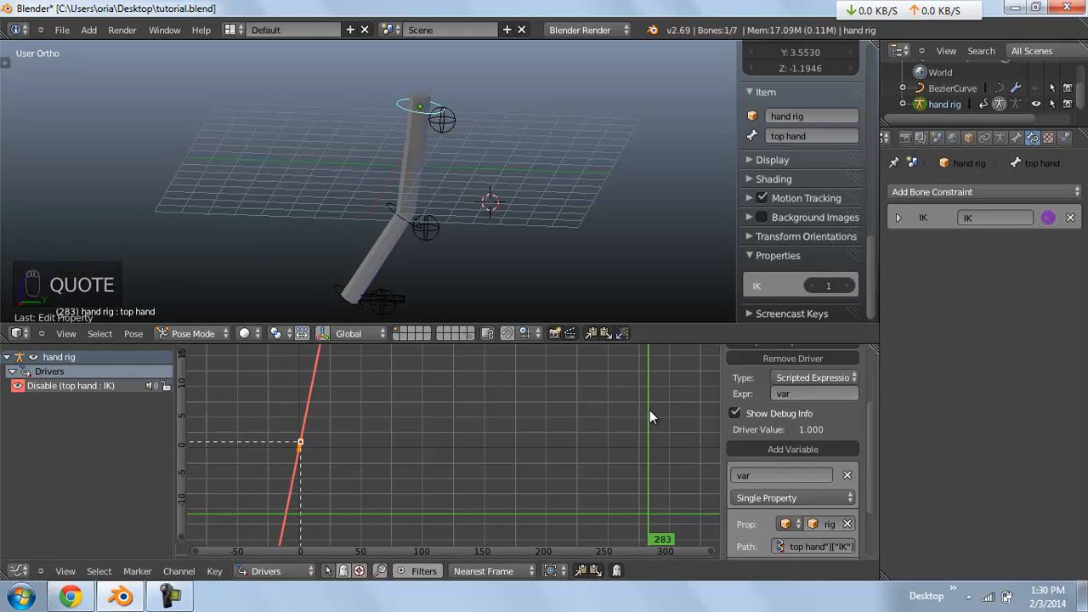
pyautogui.click(812, 286)
# Delete the driver on the top hand's IK constraint visibility and add a new one with the scripted expression var
pyautogui.rightClick(1047, 219)
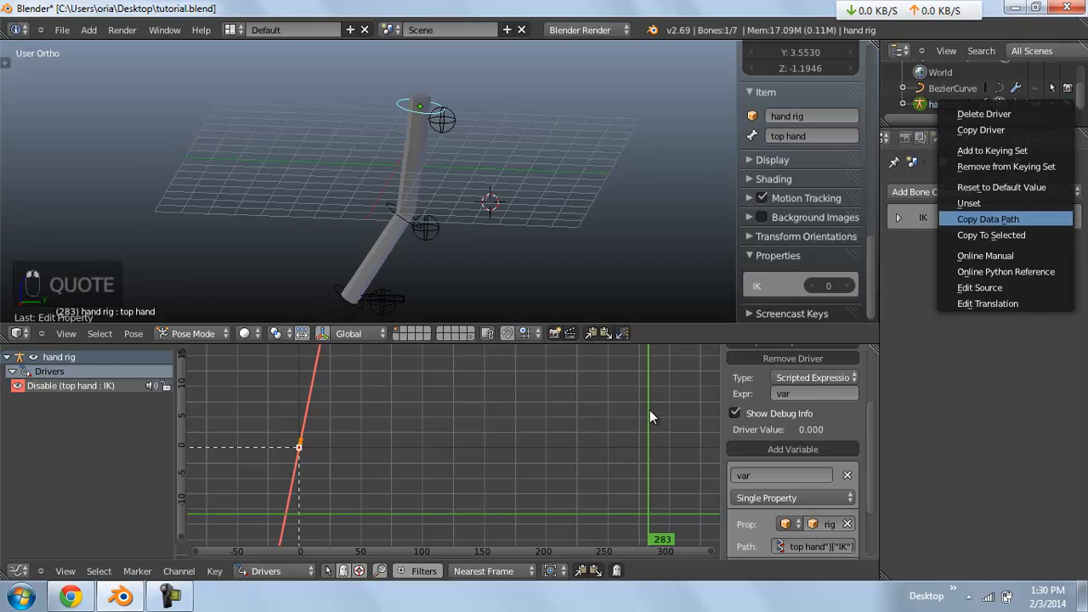
pyautogui.click(983, 113)
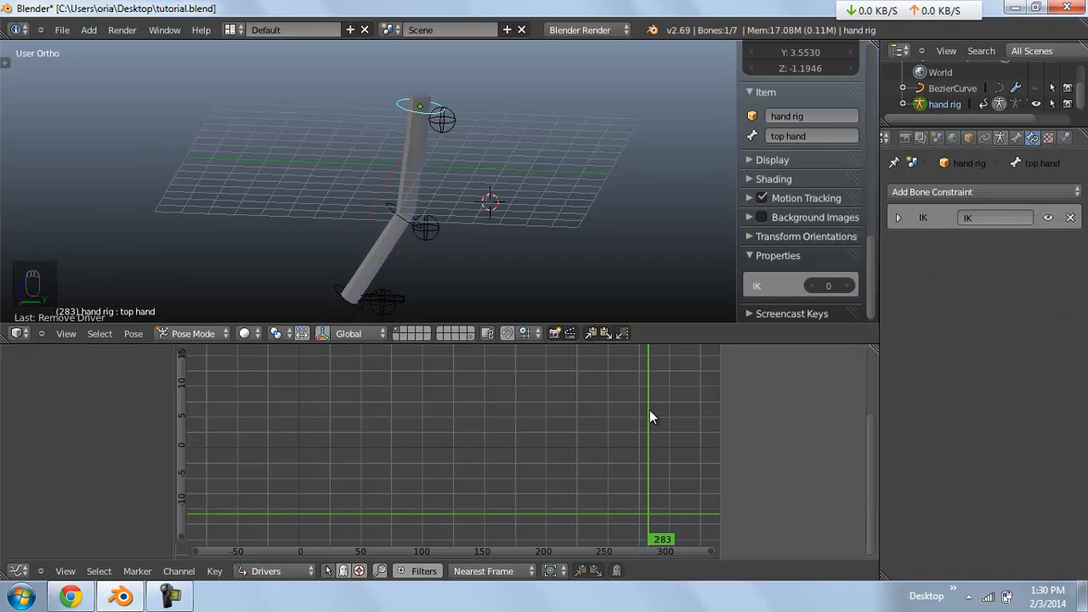
pyautogui.rightClick(1047, 218)
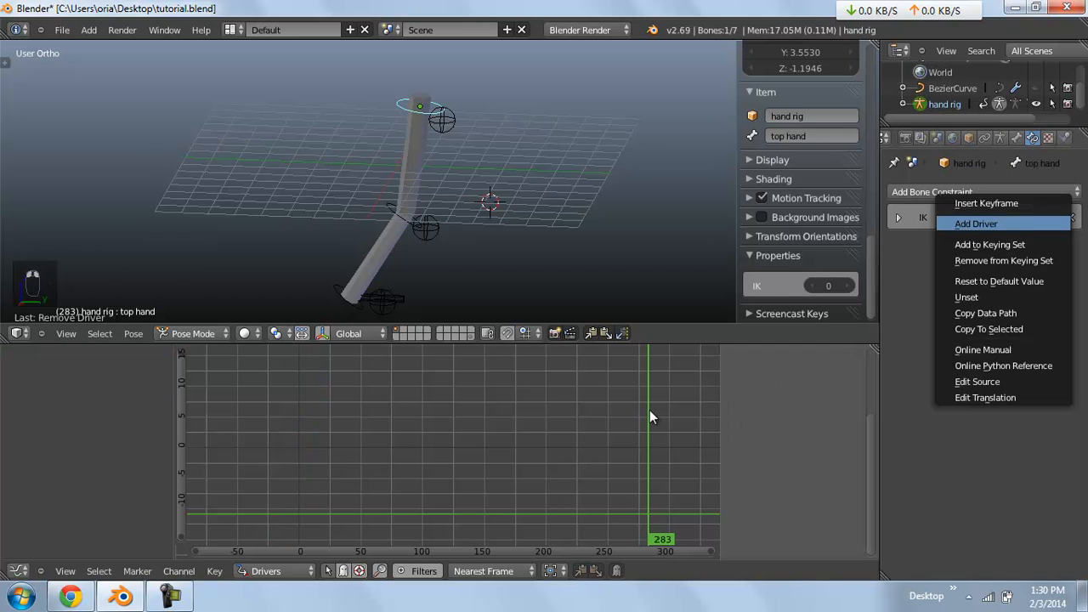
pyautogui.click(1047, 223)
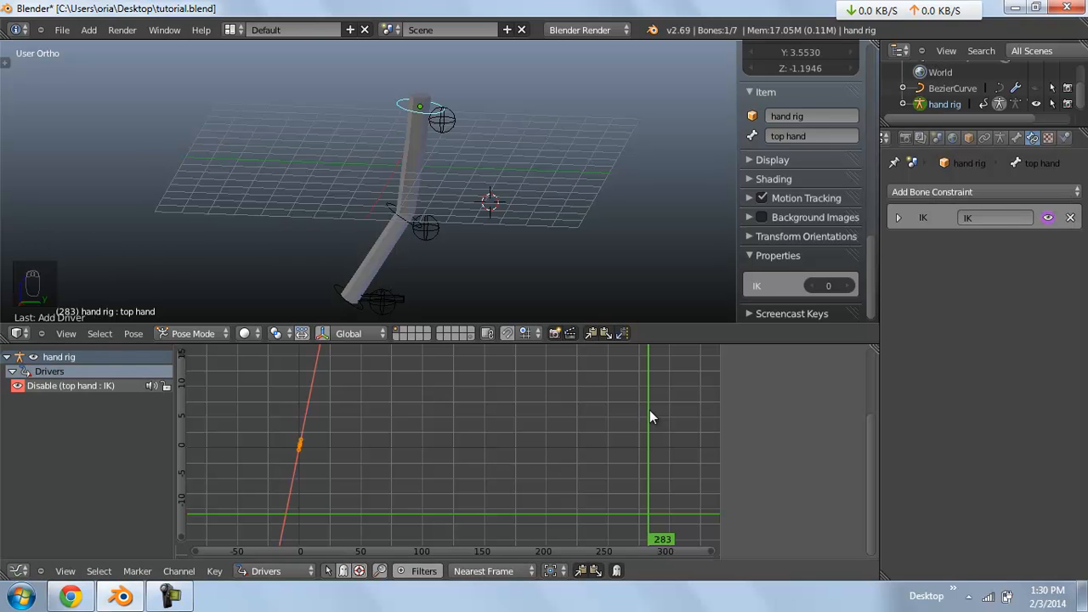
pyautogui.press('n')
pyautogui.click(813, 394)
pyautogui.write('var')
pyautogui.press('Return')
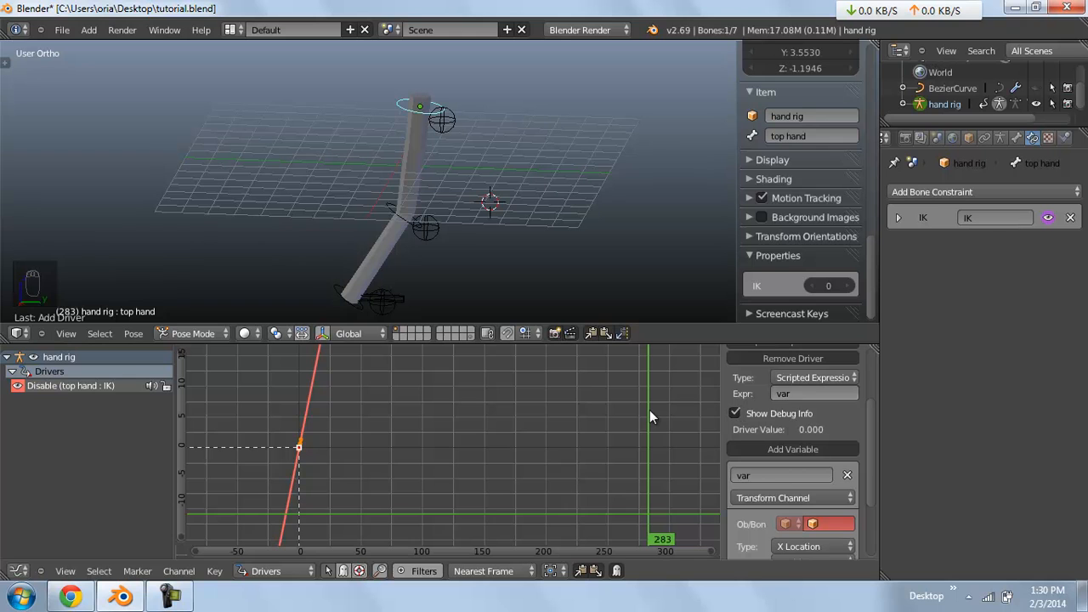
# Choose the hand rig object as the target of the new driver's var variable
pyautogui.scroll(-1, 792, 486)
pyautogui.click(829, 491)
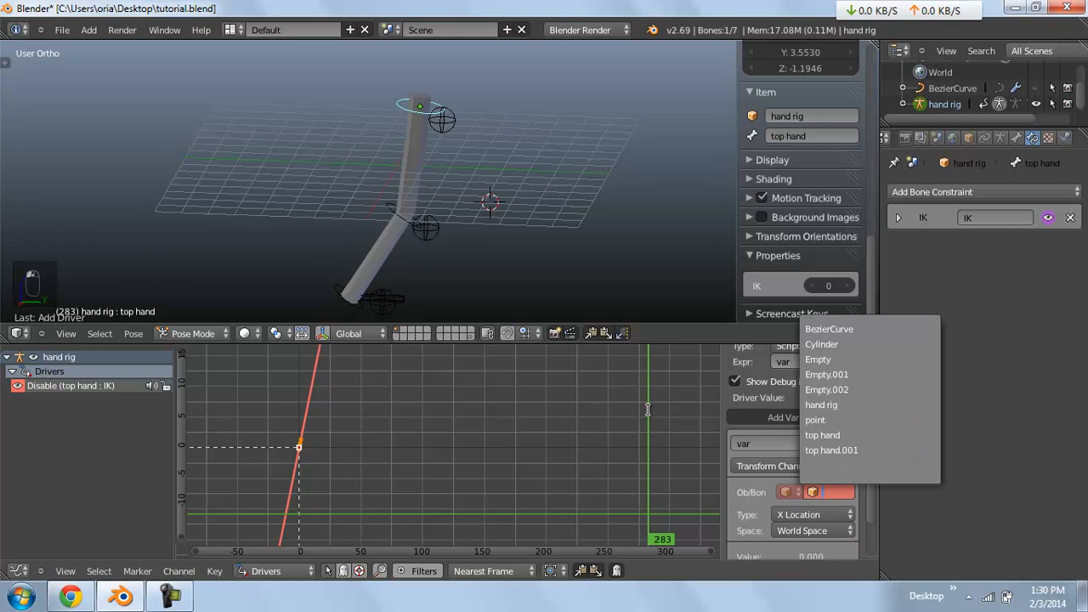
pyautogui.press('Down')
pyautogui.press('Down')
pyautogui.press('Down')
pyautogui.press('Down')
pyautogui.press('Down')
pyautogui.press('Down')
pyautogui.press('Return')
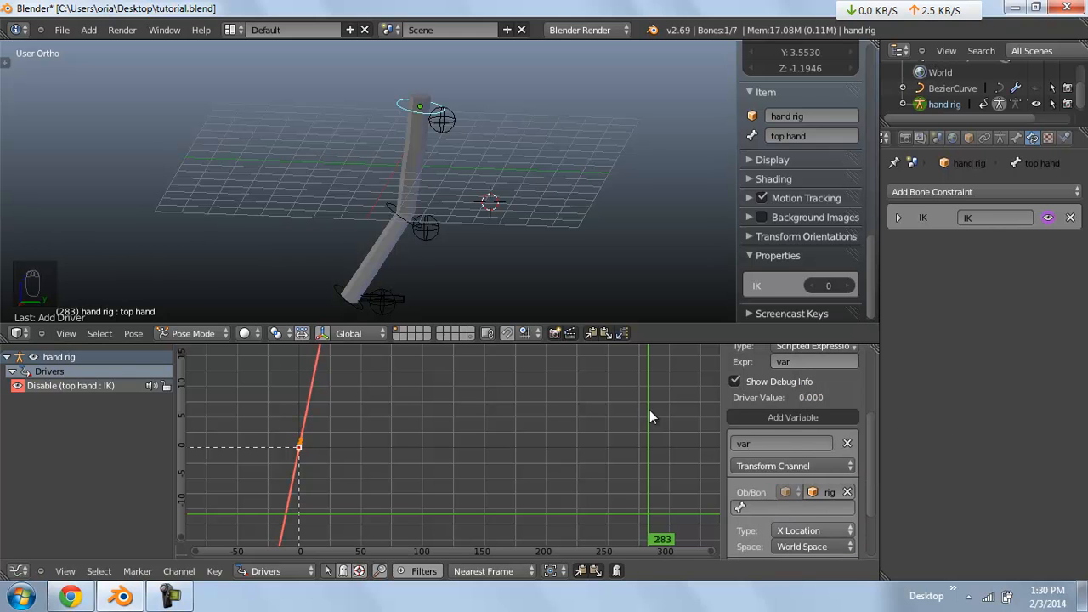
# Change the var variable's type to Single Property and set its path to pose.bones["top hand"]["IK"]
pyautogui.click(792, 466)
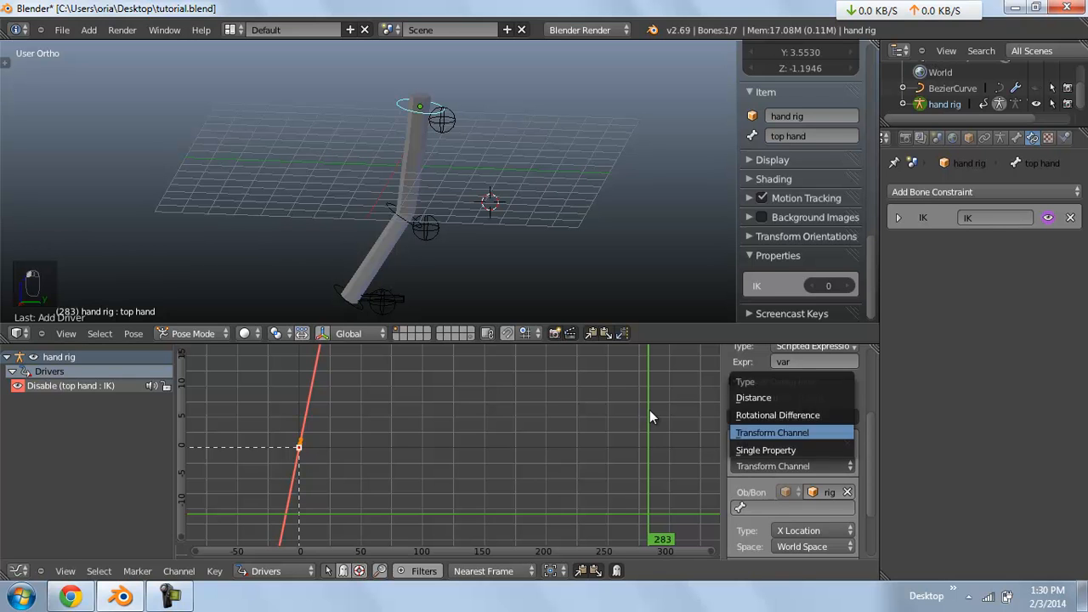
pyautogui.click(792, 450)
pyautogui.write('pose.bones["top hand"]["IK"]')
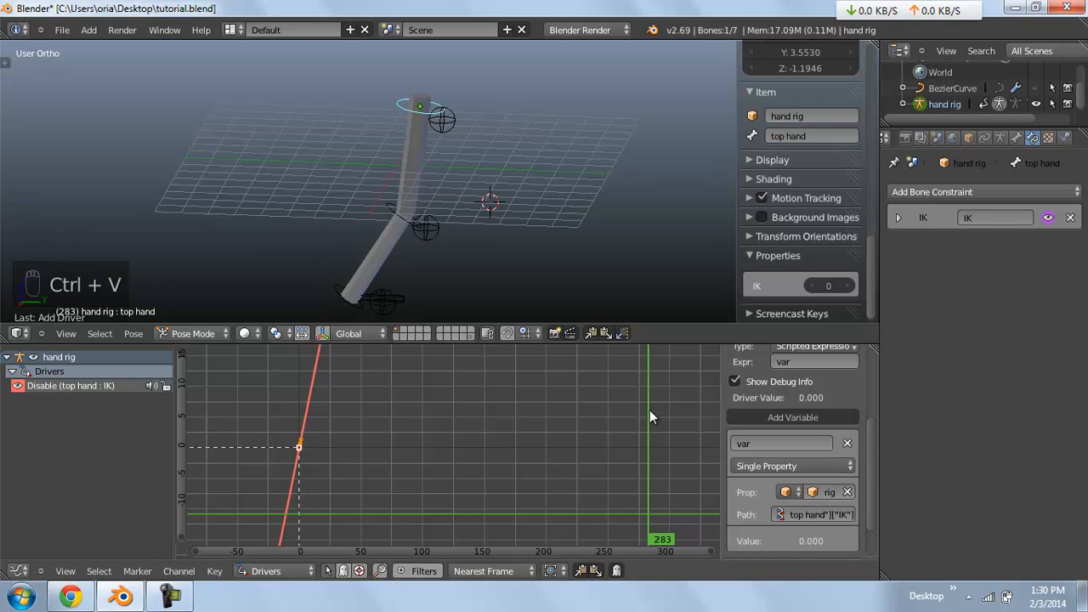
# Switch the IK property to 1 and back to 0 to check how the arm and the constraint respond
pyautogui.moveTo(527, 221)
pyautogui.mouseDown(button='middle')
pyautogui.moveTo(561, 206)
pyautogui.moveTo(534, 206)
pyautogui.moveTo(542, 213)
pyautogui.mouseUp(button='middle')
pyautogui.scroll(1, 561, 206)
pyautogui.click(848, 286)
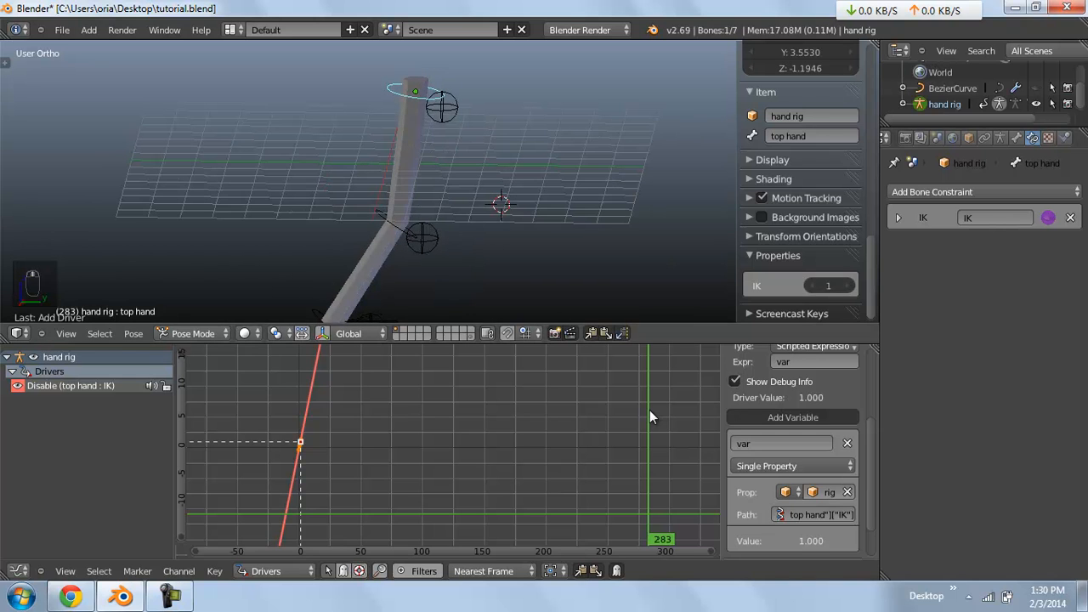
pyautogui.scroll(-3, 542, 214)
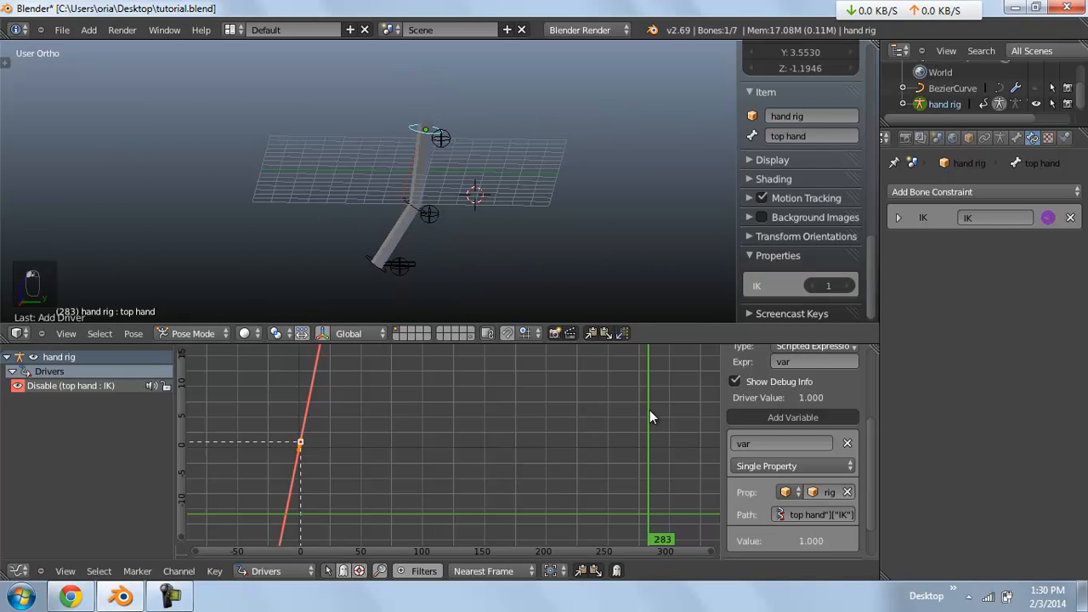
pyautogui.scroll(2, 543, 213)
pyautogui.moveTo(542, 213); pyautogui.dragTo(551, 217, button='middle')
pyautogui.click(811, 285)
pyautogui.click(811, 286)
# Copy the driver from the top hand's IK constraint visibility and paste it onto the lower hand's IK constraint visibility
pyautogui.rightClick(1048, 219)
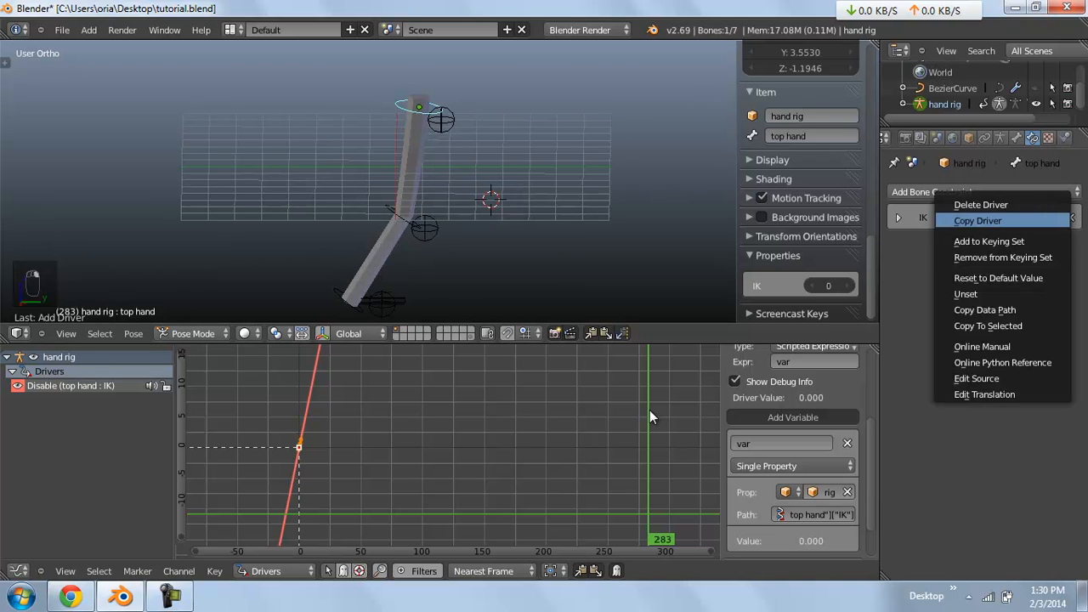
pyautogui.click(1002, 220)
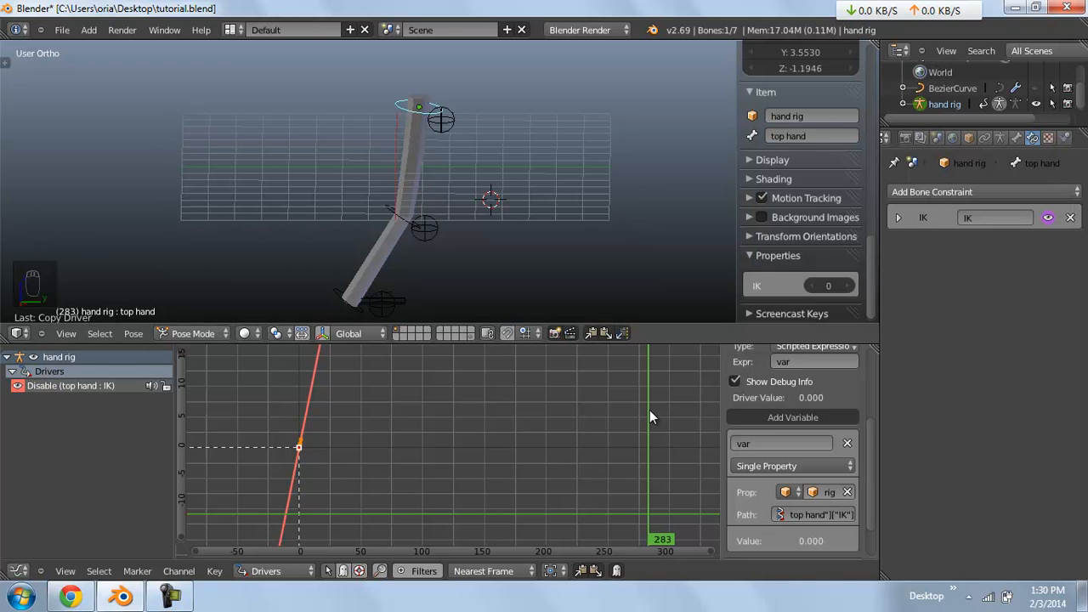
pyautogui.rightClick(412, 221)
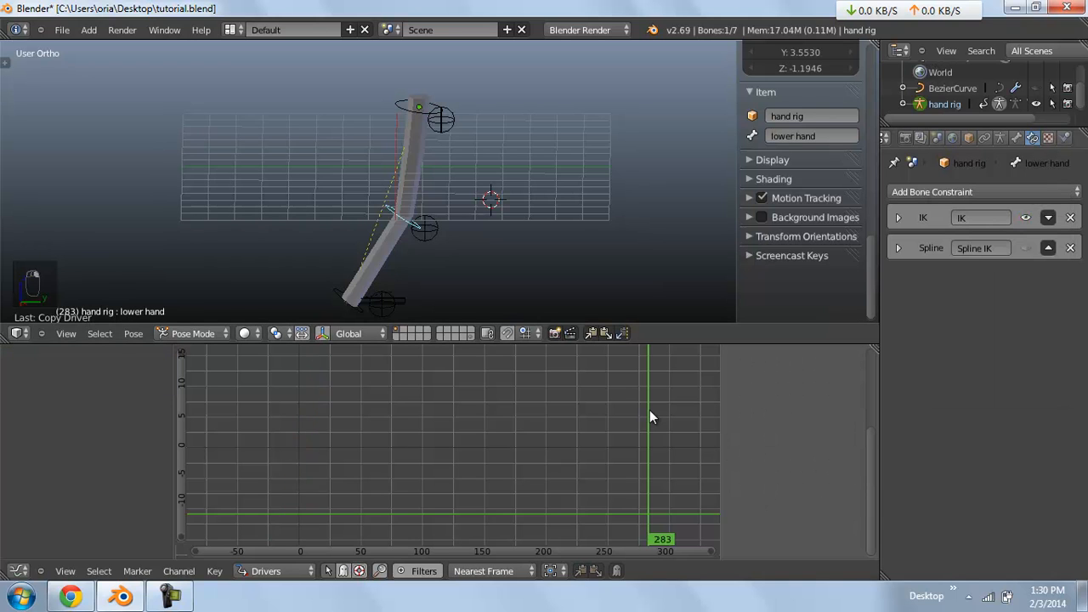
pyautogui.rightClick(1025, 217)
pyautogui.click(1001, 235)
# Set the top hand's IK property to 1 and move the top hand.003 control bone up and away from the arm's end
pyautogui.rightClick(411, 109)
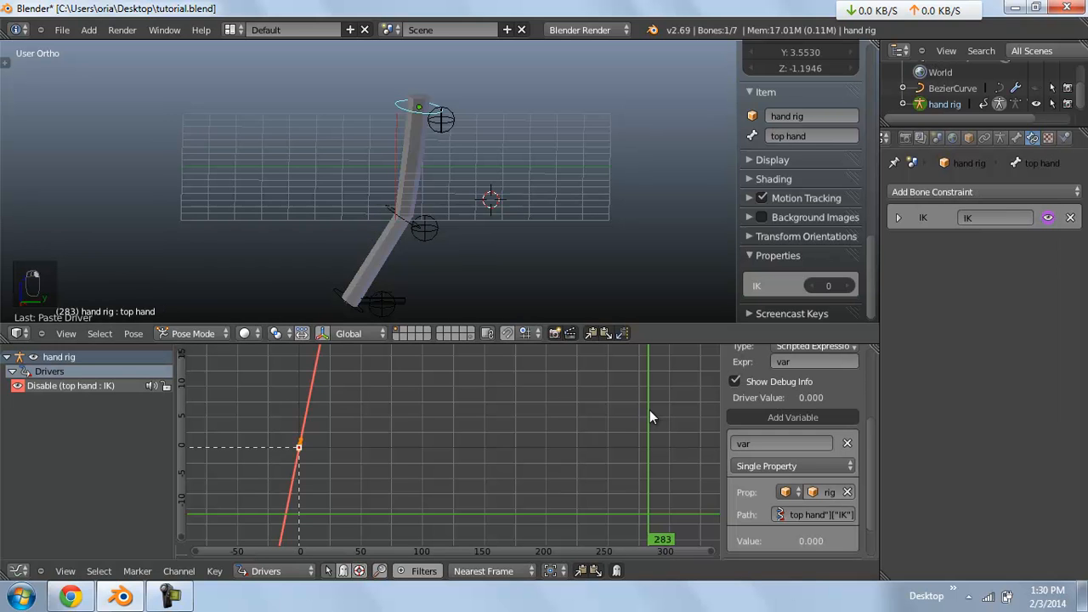
pyautogui.click(848, 285)
pyautogui.rightClick(384, 301)
pyautogui.press('g')
pyautogui.rightClick(320, 245)
pyautogui.rightClick(382, 304)
pyautogui.press('g')
pyautogui.rightClick(307, 228)
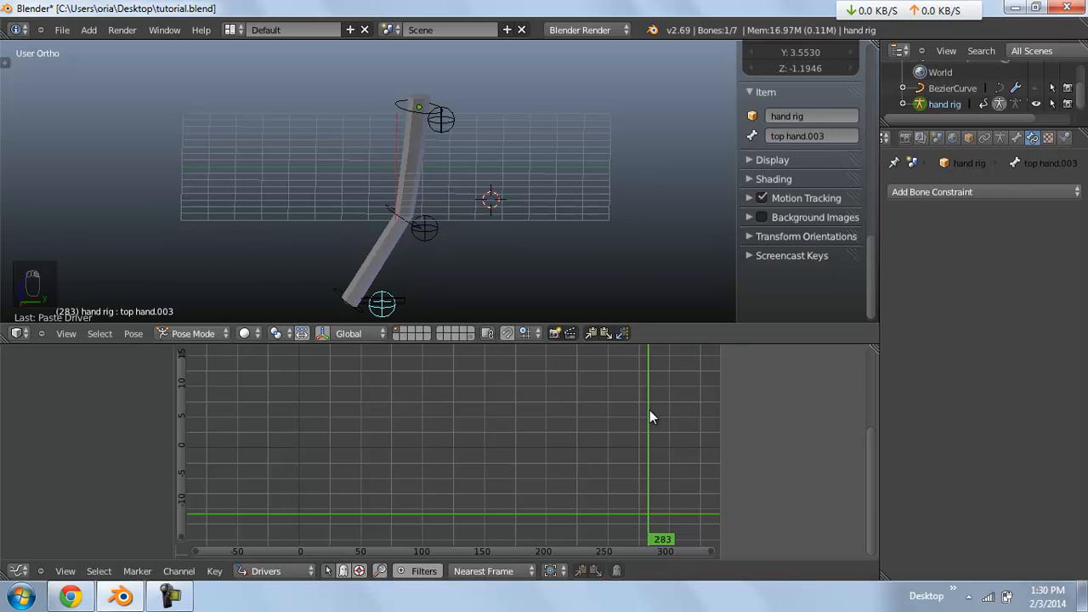
pyautogui.press('g')
pyautogui.click(291, 214)
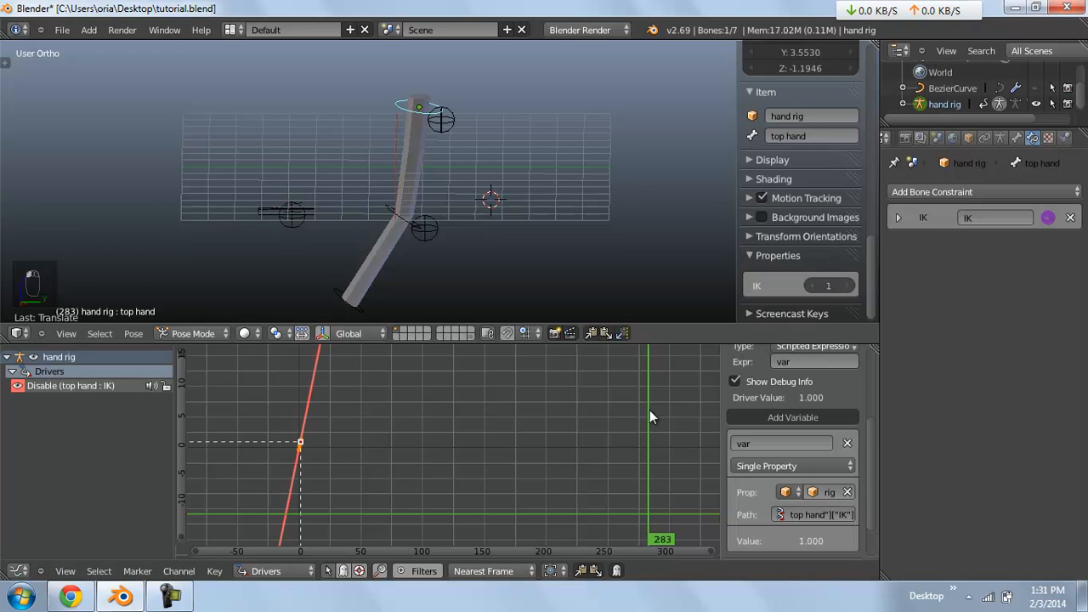
# Switch the IK property repeatedly between 0 and 1, ending at 0, to compare the arm with and without IK
pyautogui.click(812, 286)
pyautogui.moveTo(544, 238)
pyautogui.mouseDown(button='middle')
pyautogui.moveTo(580, 228)
pyautogui.moveTo(497, 227)
pyautogui.mouseUp(button='middle')
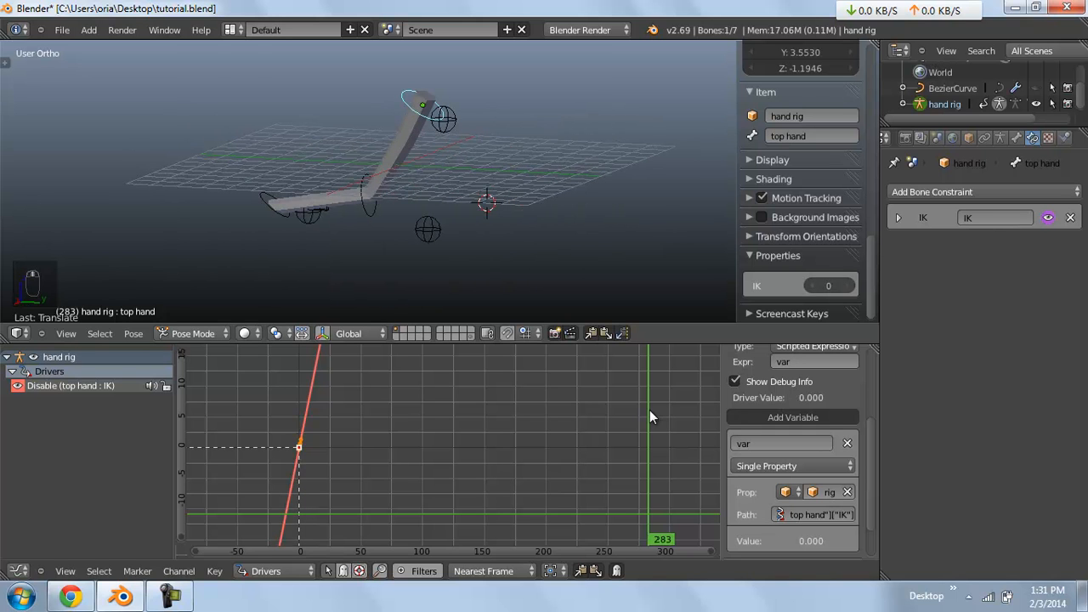
pyautogui.click(847, 286)
pyautogui.click(811, 285)
pyautogui.click(847, 285)
pyautogui.moveTo(829, 285); pyautogui.dragTo(809, 286)
# Move the top hand.002 control bone to the opposite side of the arm's elbow
pyautogui.moveTo(493, 213)
pyautogui.mouseDown(button='middle')
pyautogui.moveTo(476, 238)
pyautogui.moveTo(501, 244)
pyautogui.mouseUp(button='middle')
pyautogui.rightClick(422, 228)
pyautogui.press('g')
pyautogui.click(649, 416)
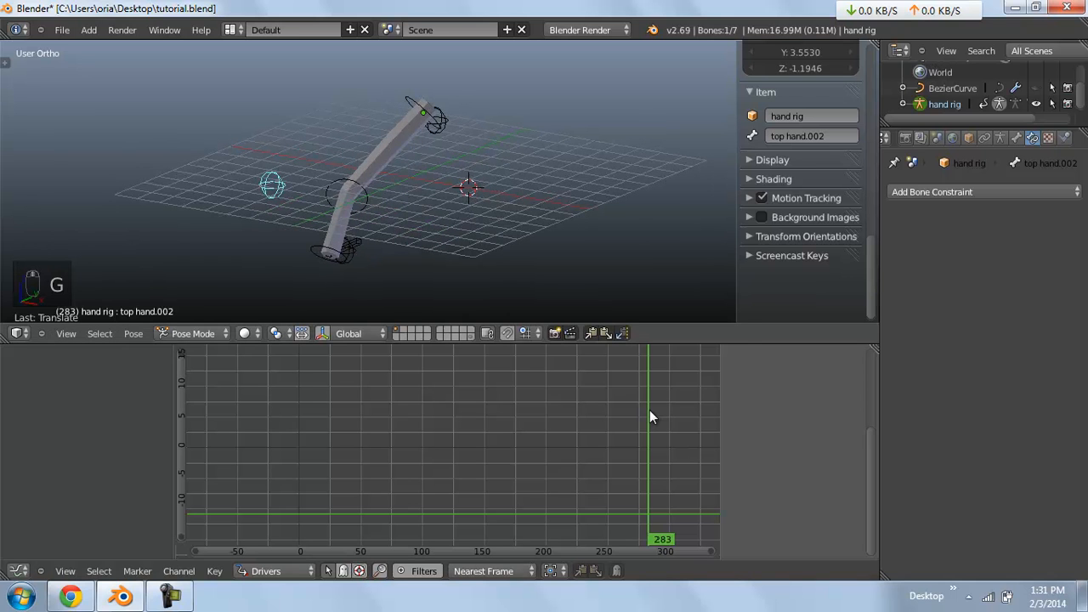
# Set the top hand's IK property to 1 and select all bones of the rig
pyautogui.rightClick(413, 104)
pyautogui.click(848, 285)
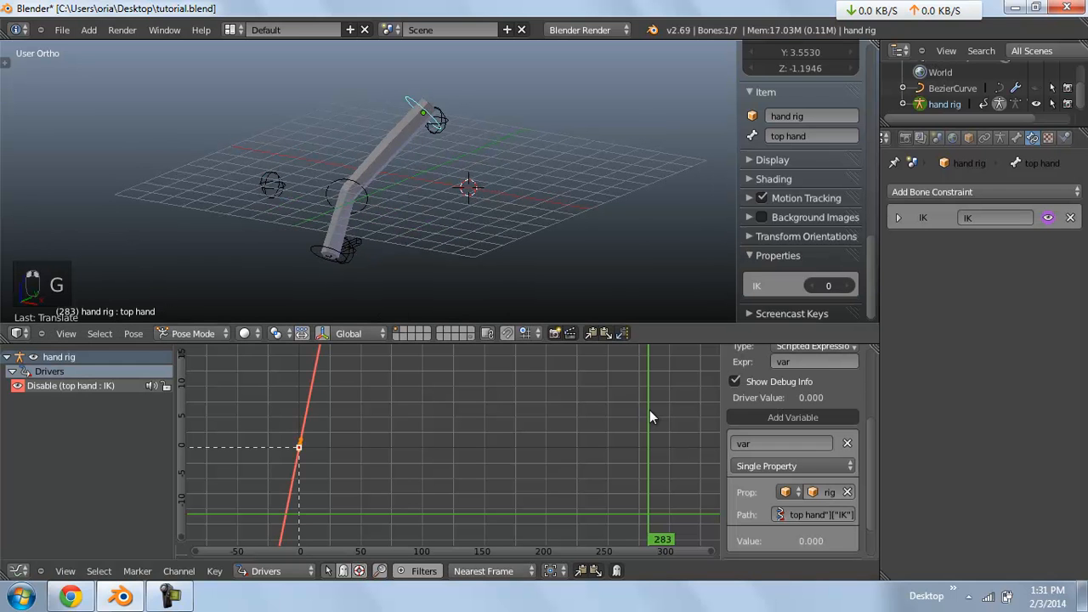
pyautogui.moveTo(544, 229); pyautogui.dragTo(523, 228, button='middle')
pyautogui.press('a')
pyautogui.press('a')
pyautogui.press('a')
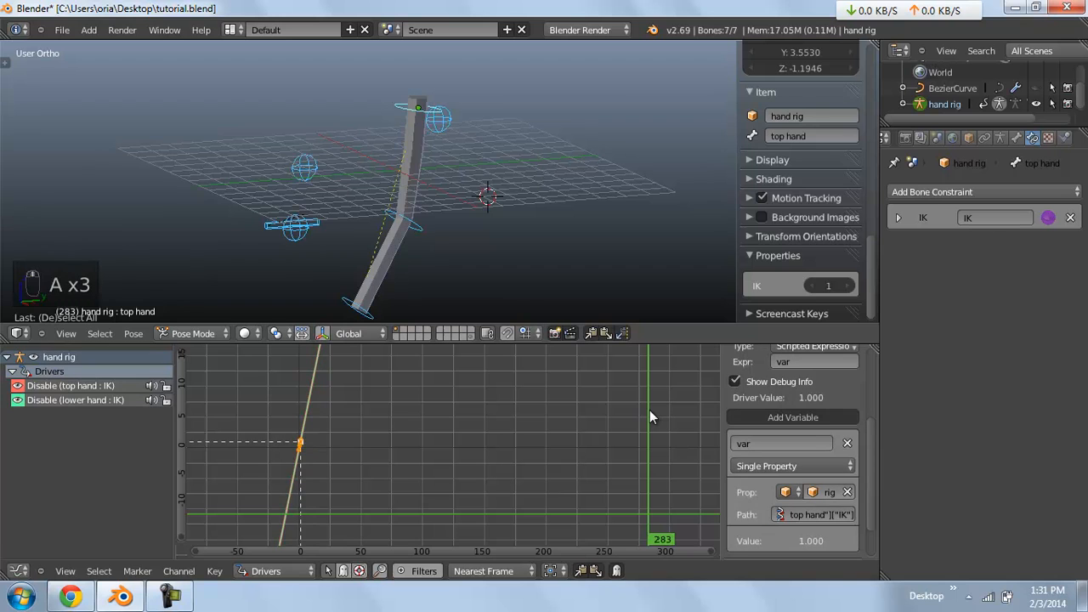
# Clear the pose rotation and location of all the rig's bones and deselect them
pyautogui.hotkey('alt', 'r')
pyautogui.hotkey('alt', 'g')
pyautogui.hotkey('alt', 'g')
pyautogui.press('KP_3')
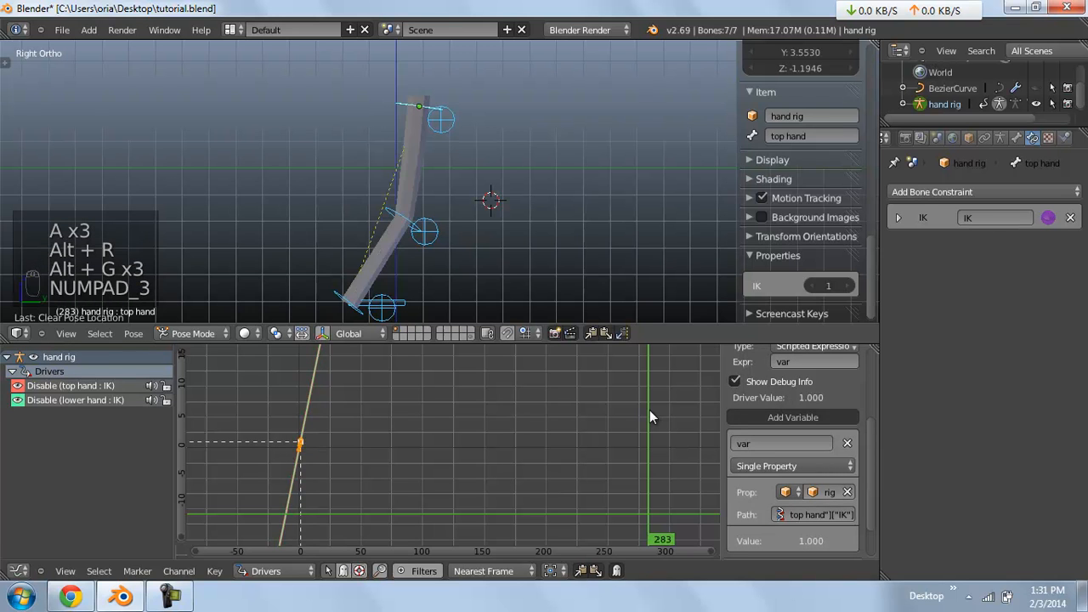
pyautogui.press('a')
pyautogui.press('a')
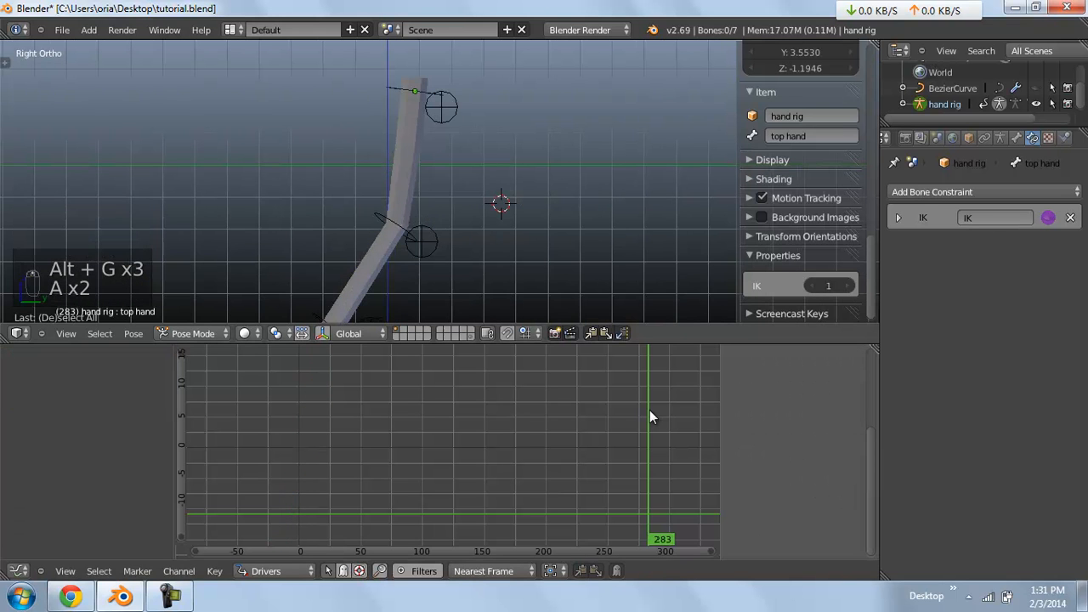
# Add a second custom property to the top hand bone
pyautogui.rightClick(415, 91)
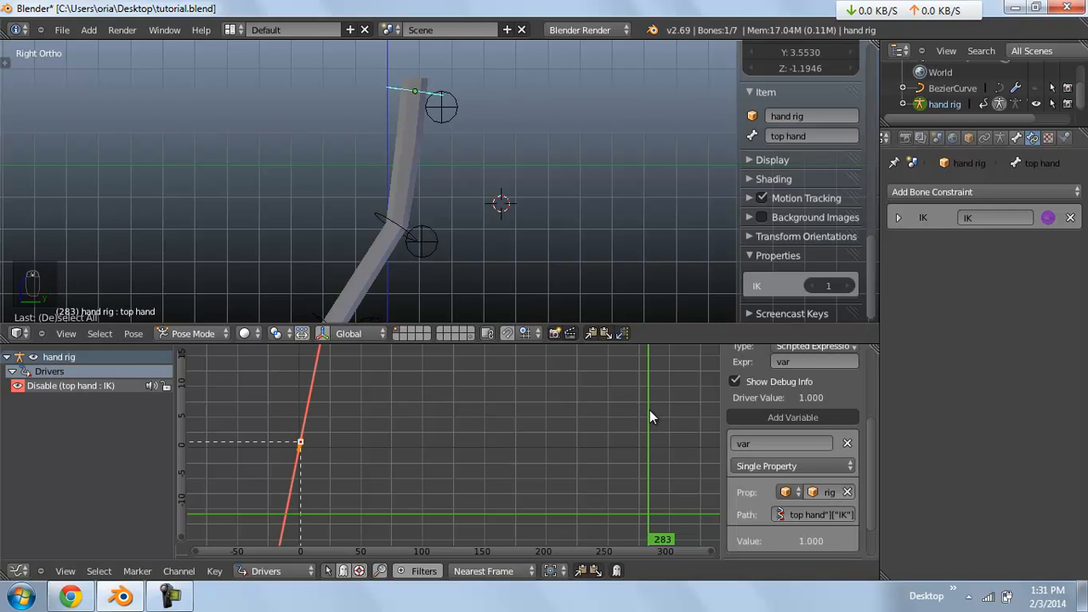
pyautogui.click(1017, 138)
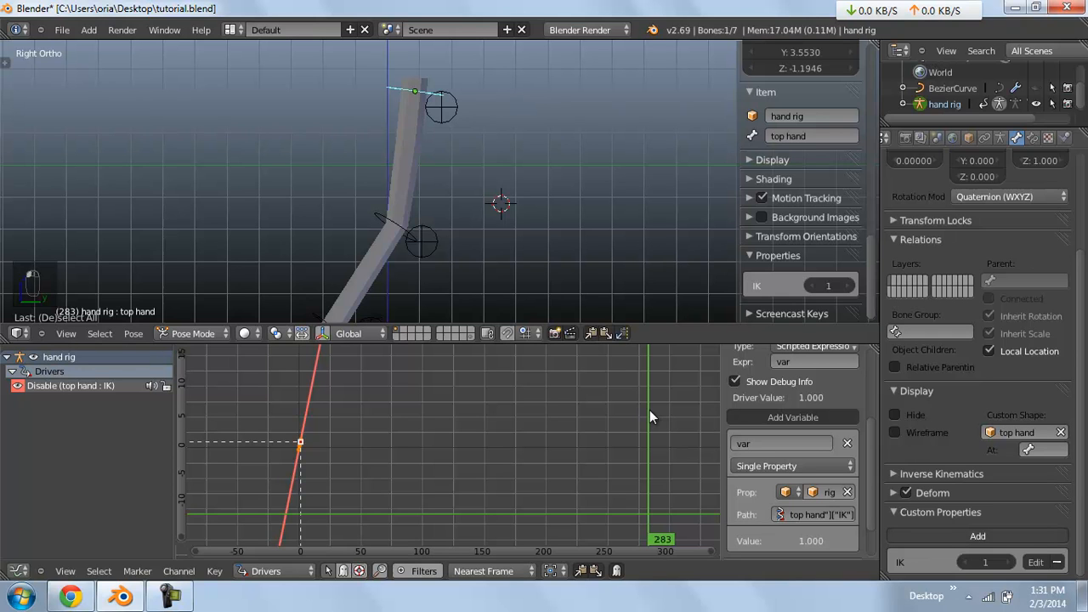
pyautogui.click(977, 536)
pyautogui.scroll(-1, 441, 178)
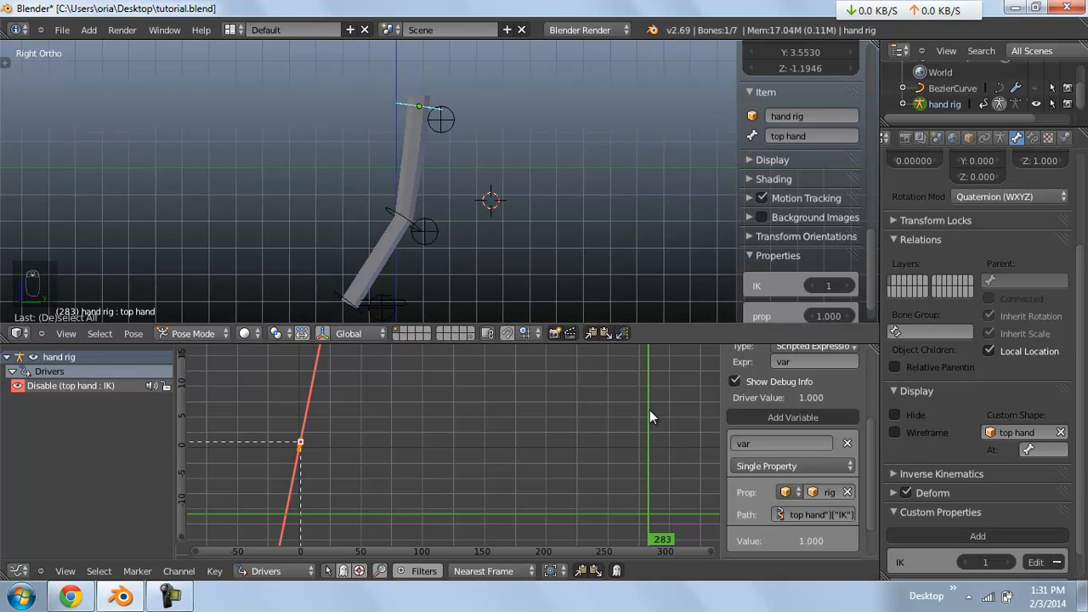
pyautogui.moveTo(441, 179); pyautogui.dragTo(471, 189, button='middle')
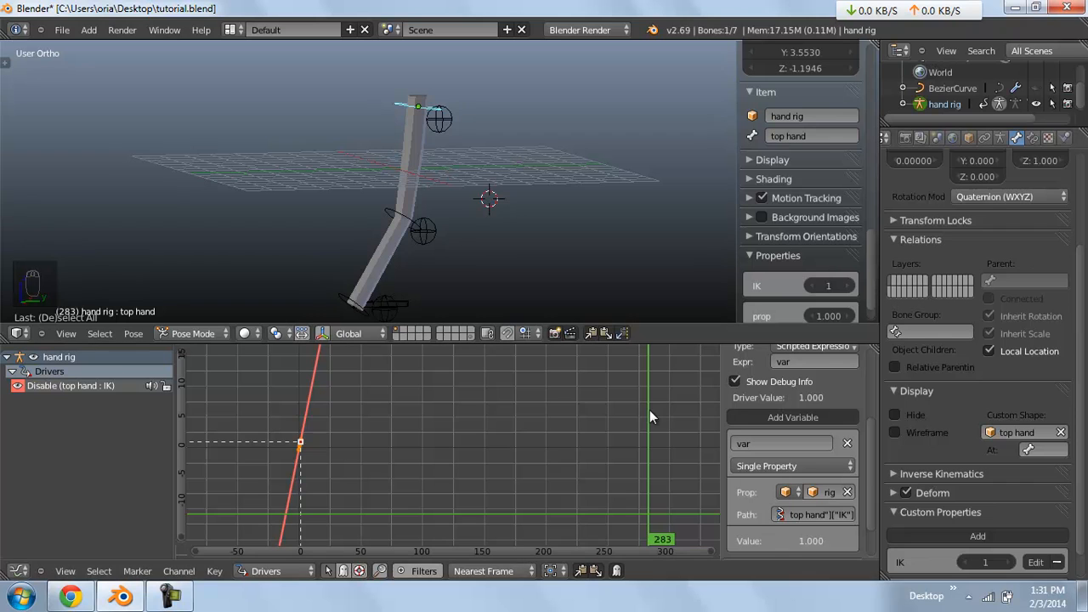
pyautogui.scroll(-1, 978, 365)
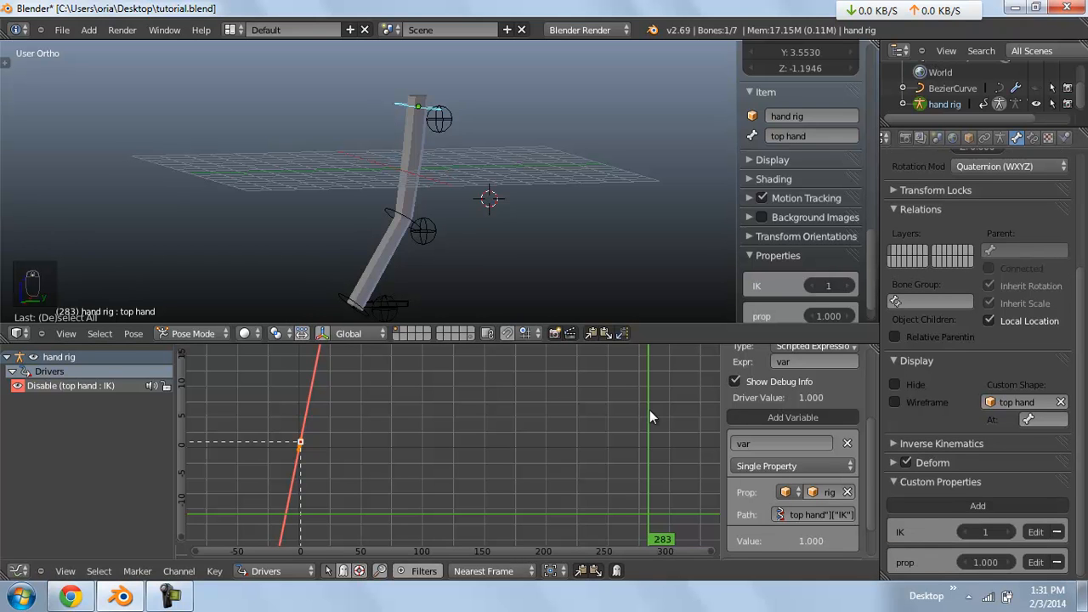
# Set the value of the top hand's new prop property to the integer 0 and save the file over tutorial.blend
pyautogui.click(1035, 562)
pyautogui.click(1019, 462)
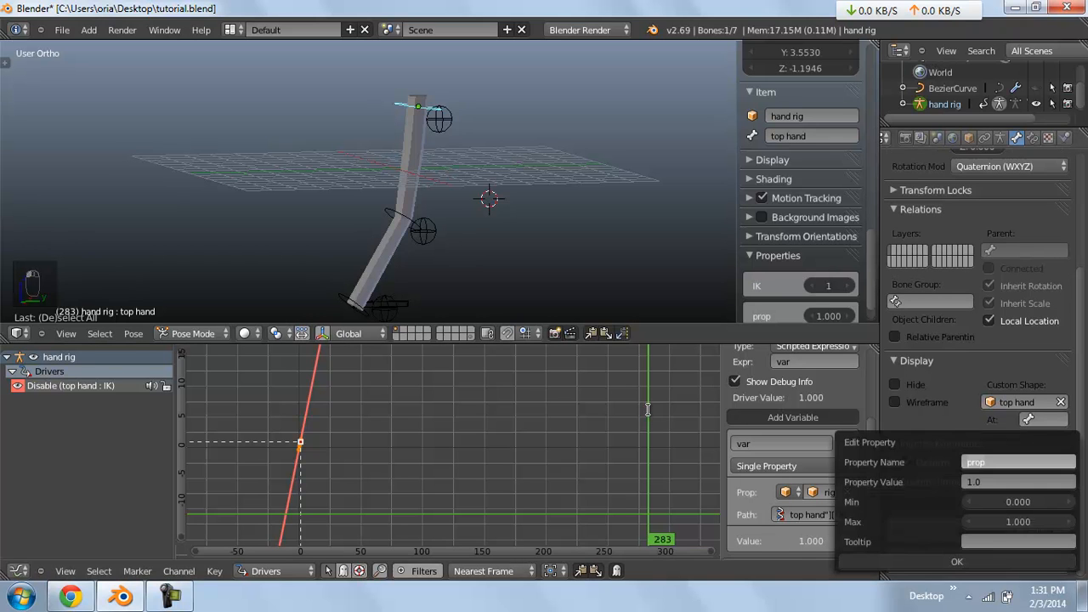
pyautogui.write('Spline IK')
pyautogui.press('Escape')
pyautogui.click(1018, 482)
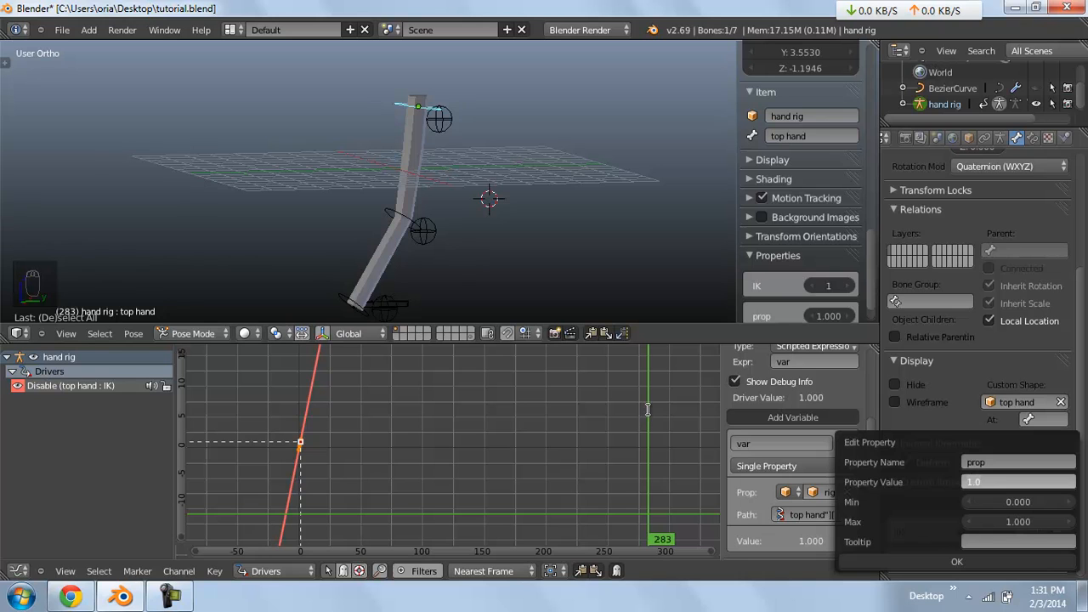
pyautogui.press('Return')
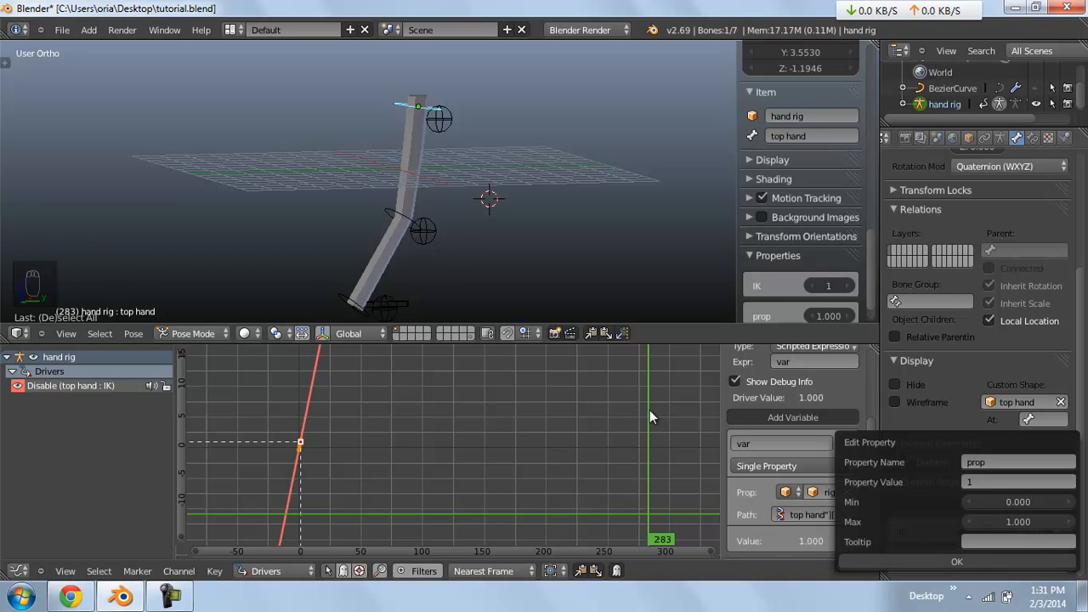
pyautogui.click(1018, 482)
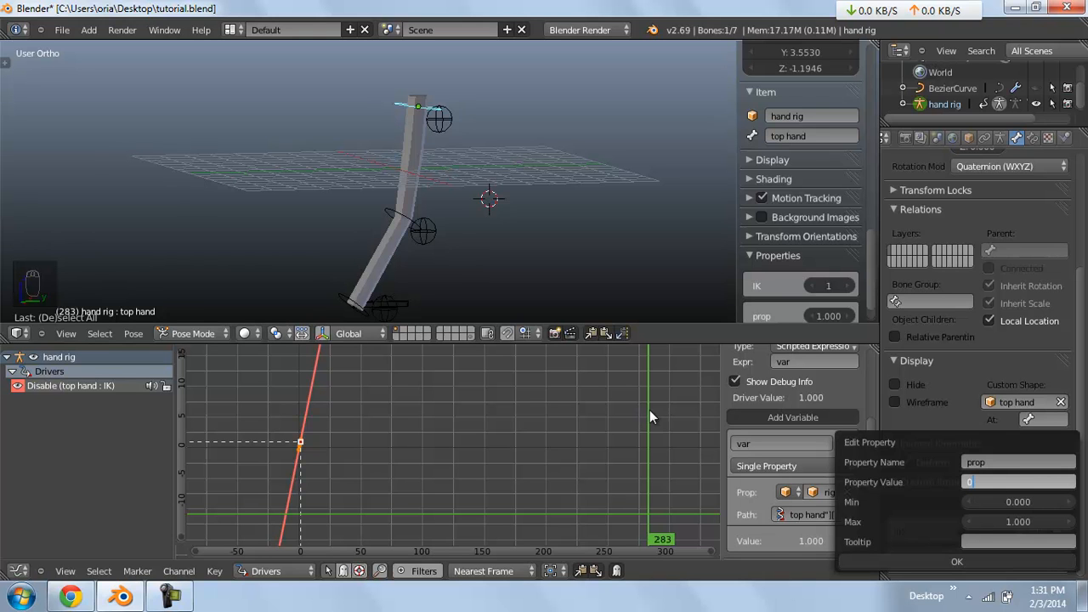
pyautogui.press('Return')
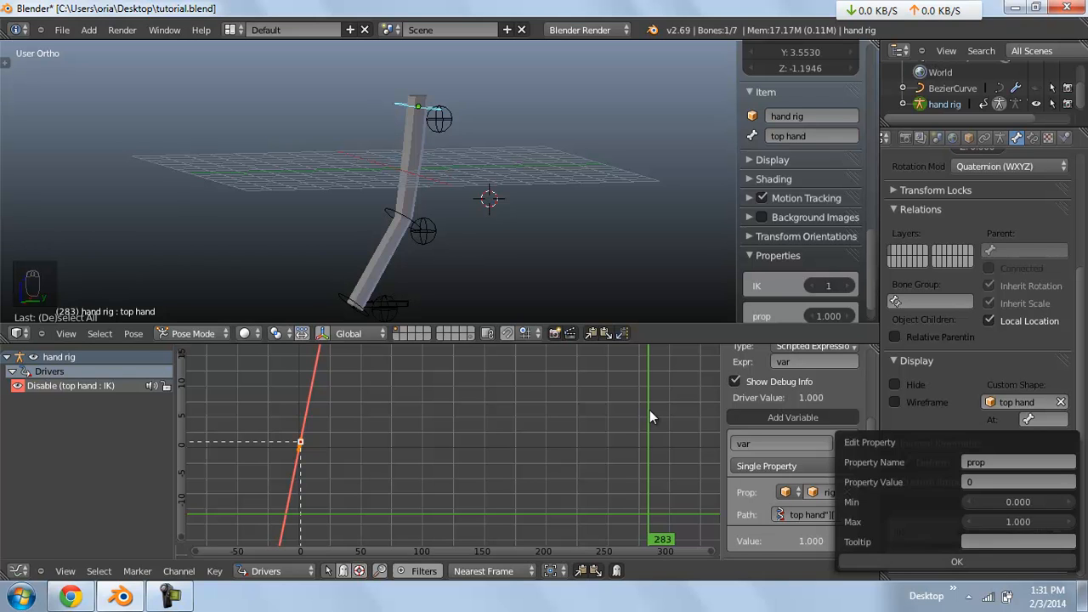
pyautogui.press('Return')
pyautogui.hotkey('ctrl', 's')
pyautogui.press('Return')
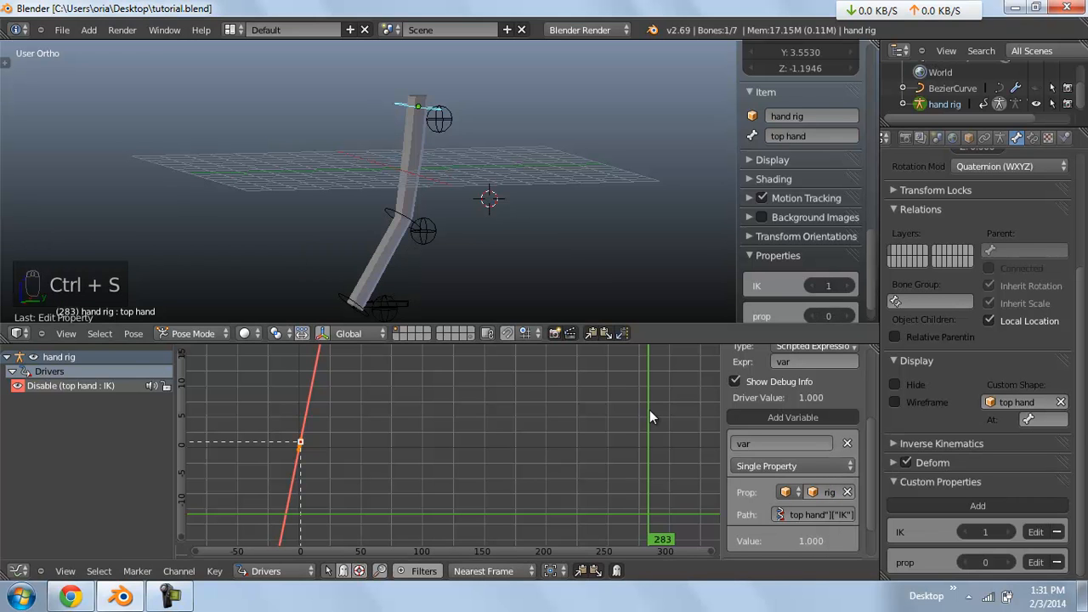
# Add a driver to the on/off state of the lower hand bone's Spline IK constraint
pyautogui.scroll(-1, 800, 182)
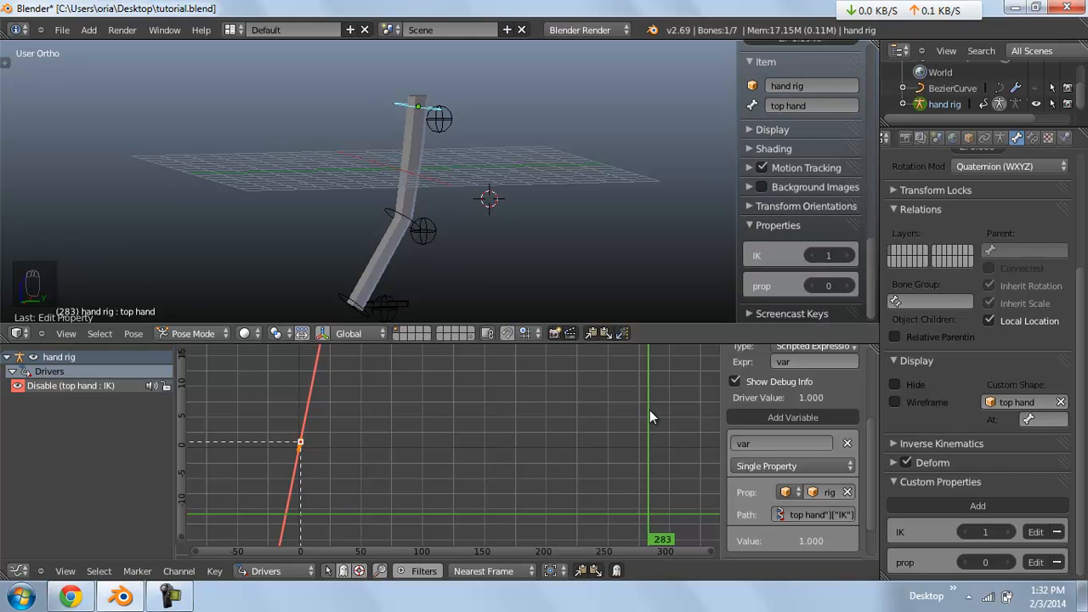
pyautogui.click(1033, 138)
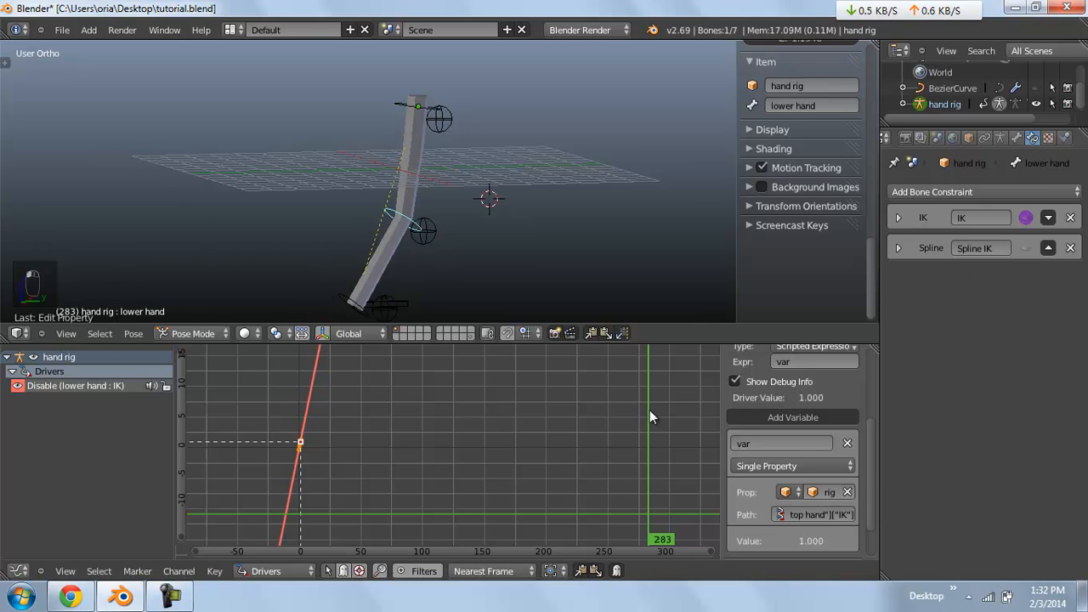
pyautogui.rightClick(1026, 248)
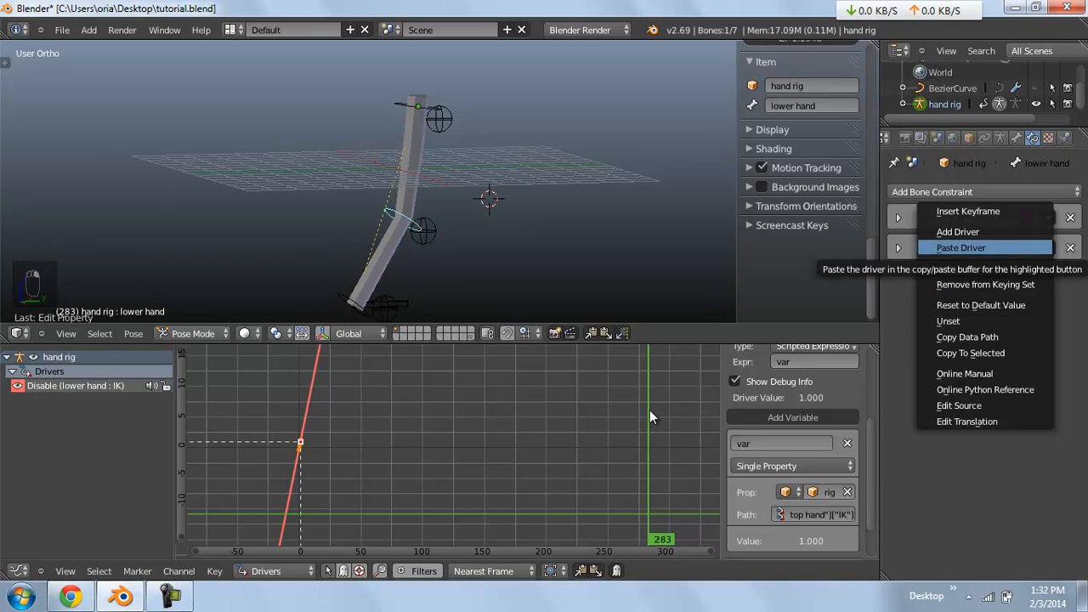
pyautogui.click(958, 232)
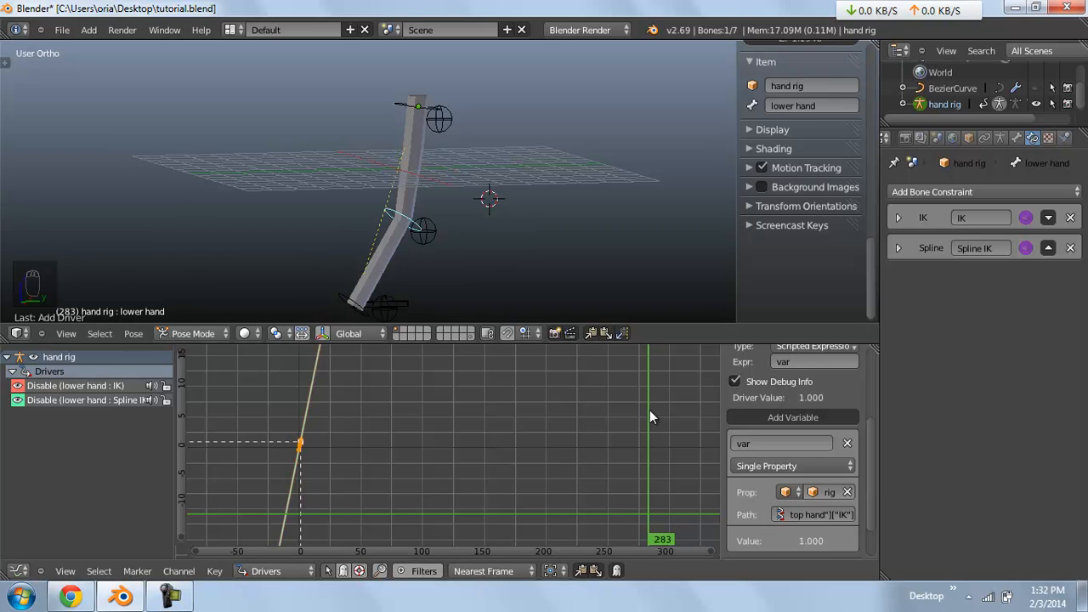
# Set the variable of the lower hand's Spline IK driver to the Single Property type
pyautogui.moveTo(807, 362); pyautogui.dragTo(648, 409)
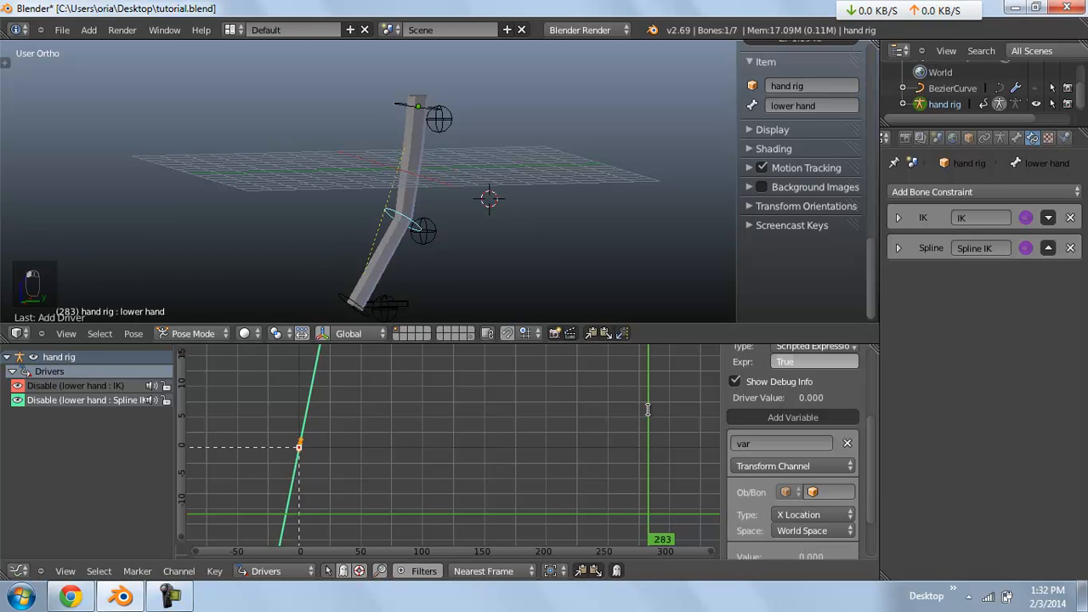
pyautogui.write('v')
pyautogui.press('Escape')
pyautogui.click(793, 465)
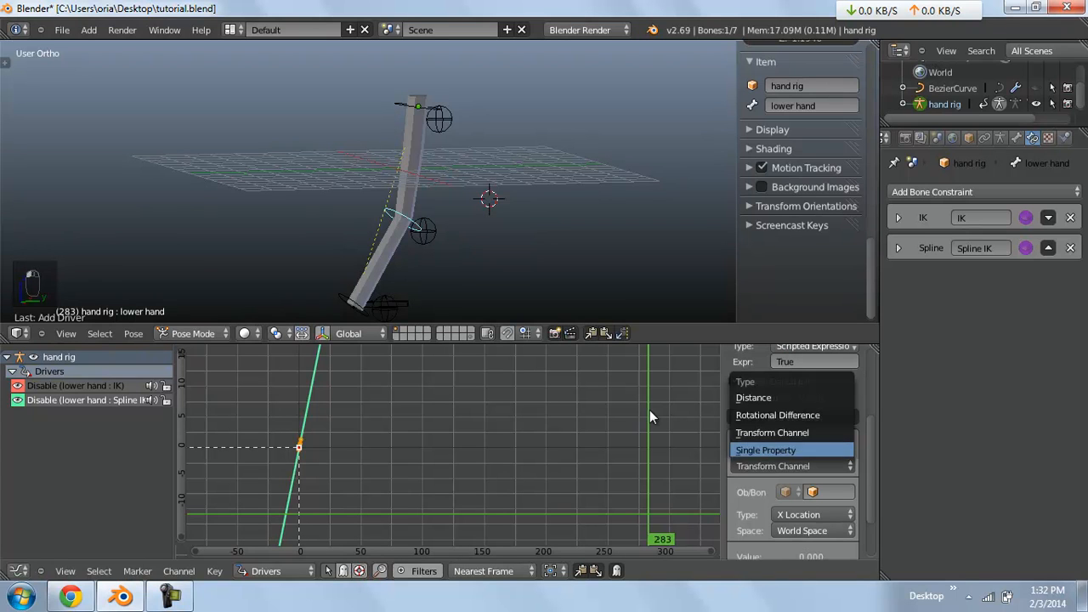
pyautogui.click(792, 450)
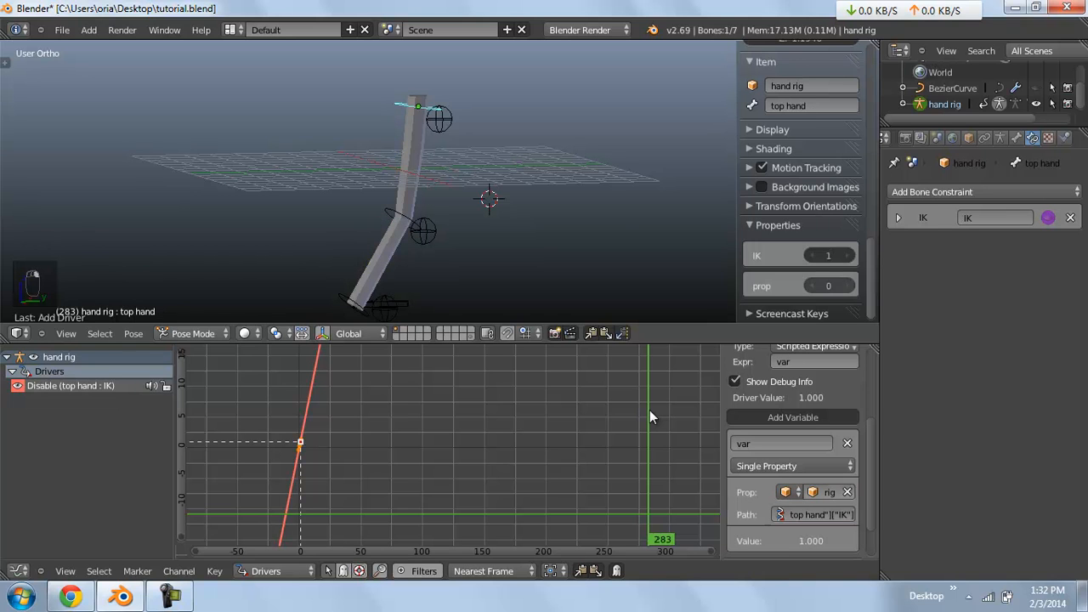
# Target the Spline IK driver's variable at the hand rig object, using the copied data path of the top hand's prop property
pyautogui.rightClick(761, 287)
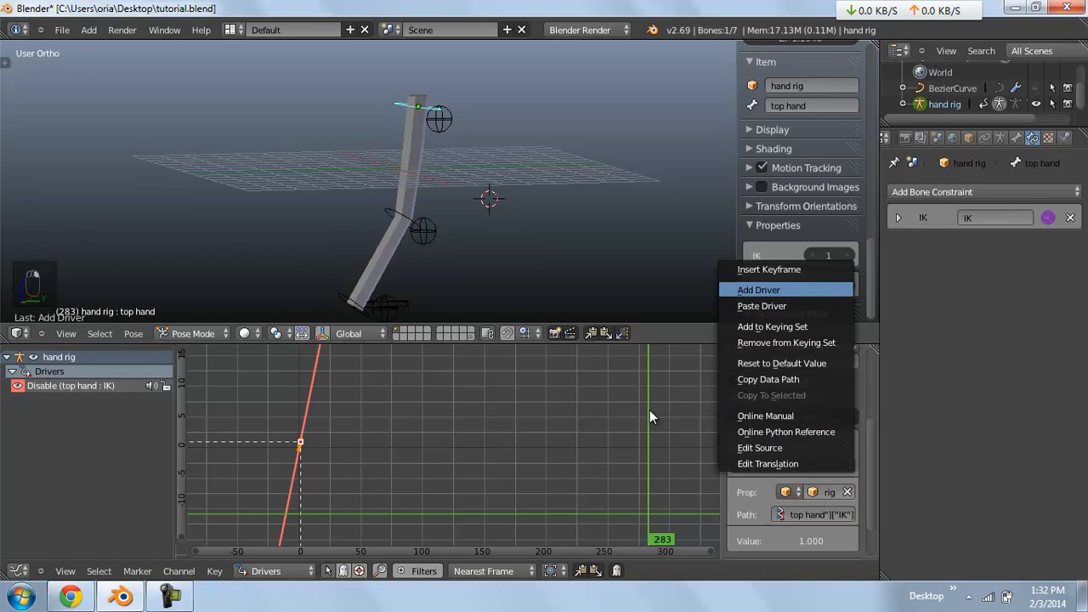
pyautogui.click(768, 379)
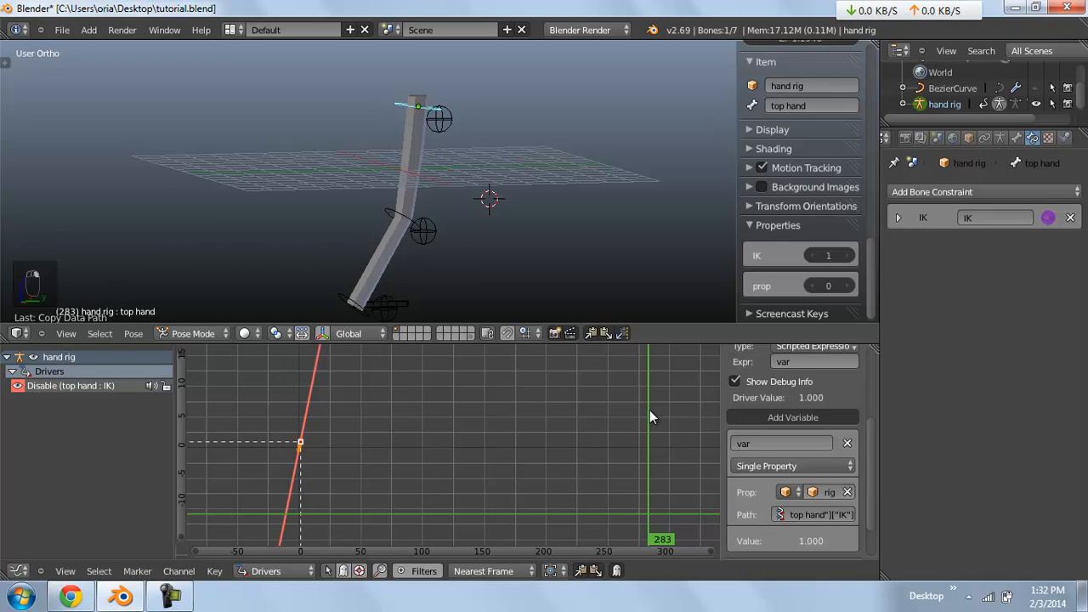
pyautogui.scroll(-2, 793, 450)
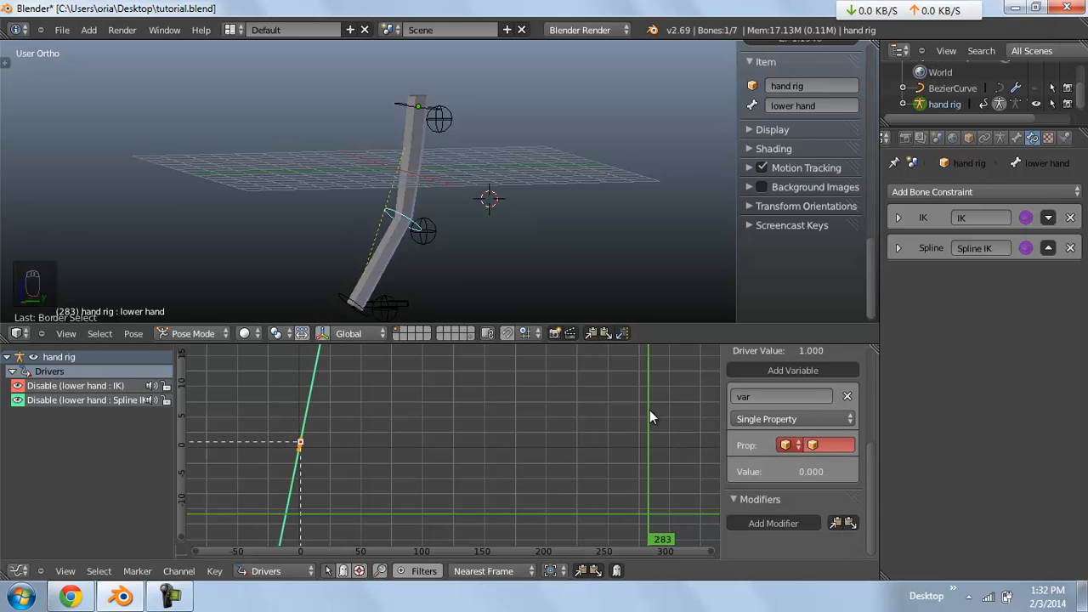
pyautogui.click(829, 444)
pyautogui.press('Up')
pyautogui.press('Up')
pyautogui.press('Up')
pyautogui.press('Return')
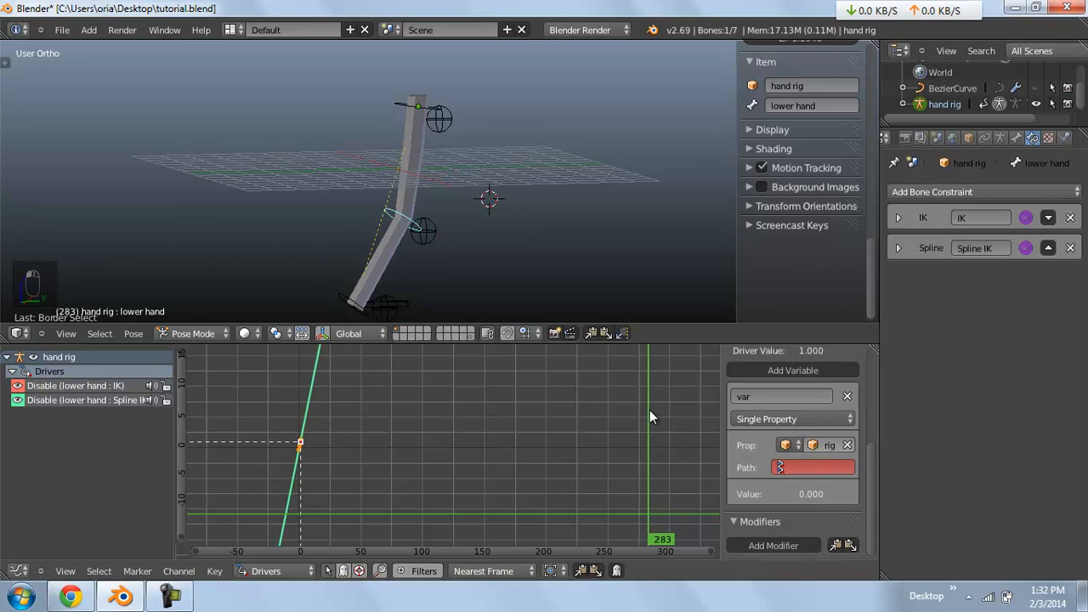
pyautogui.hotkey('ctrl', 'v')
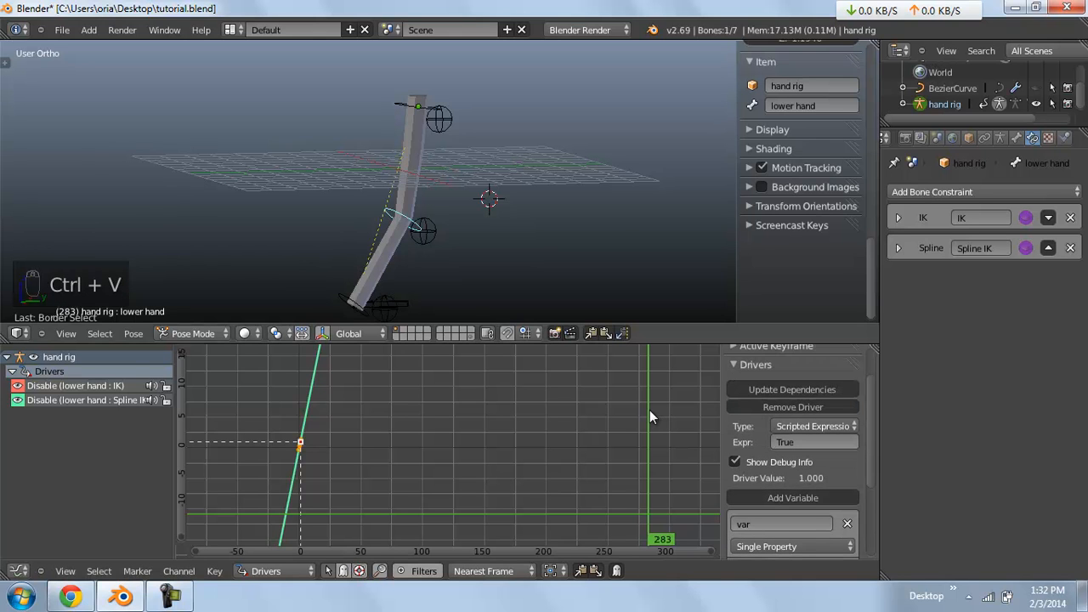
# Switch the top hand's prop property to 1 and back to 0, checking the lower hand's drivers each time
pyautogui.hotkey('ctrl', 'z')
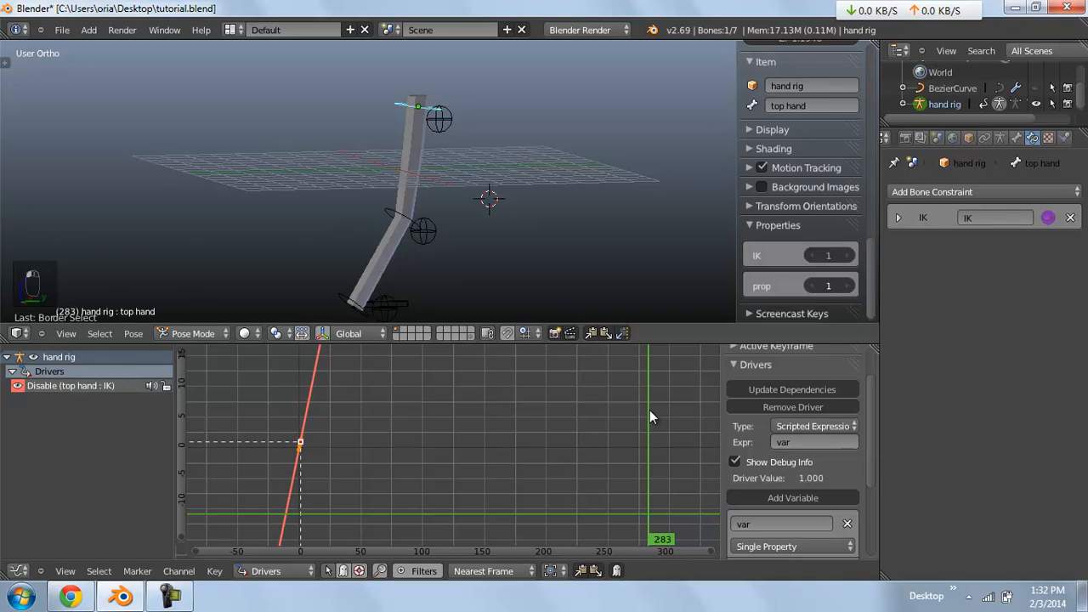
pyautogui.hotkey('ctrl', 'z')
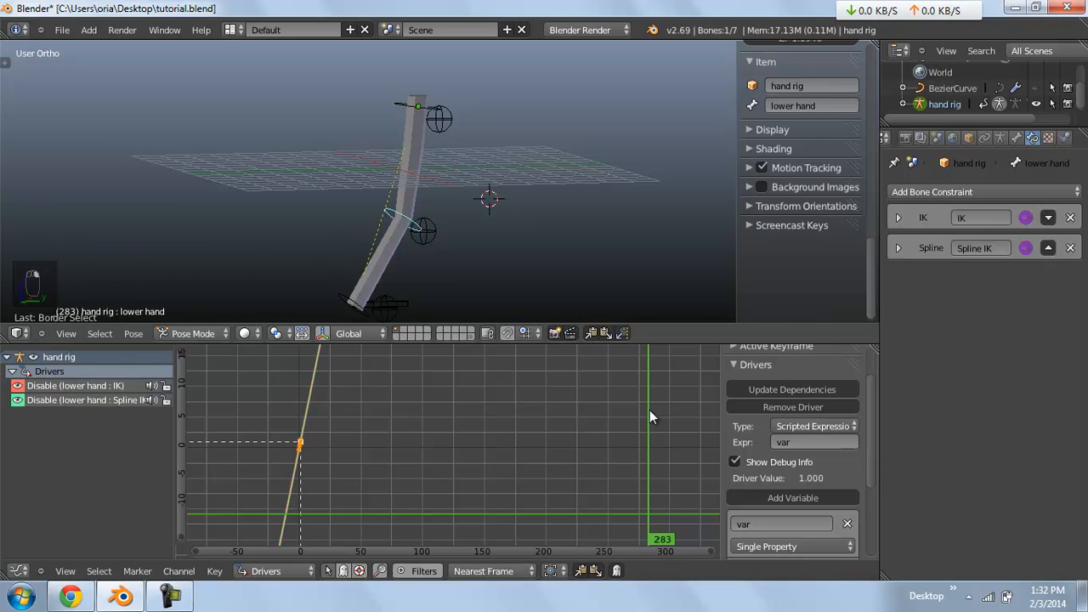
pyautogui.hotkey('ctrl', 'z')
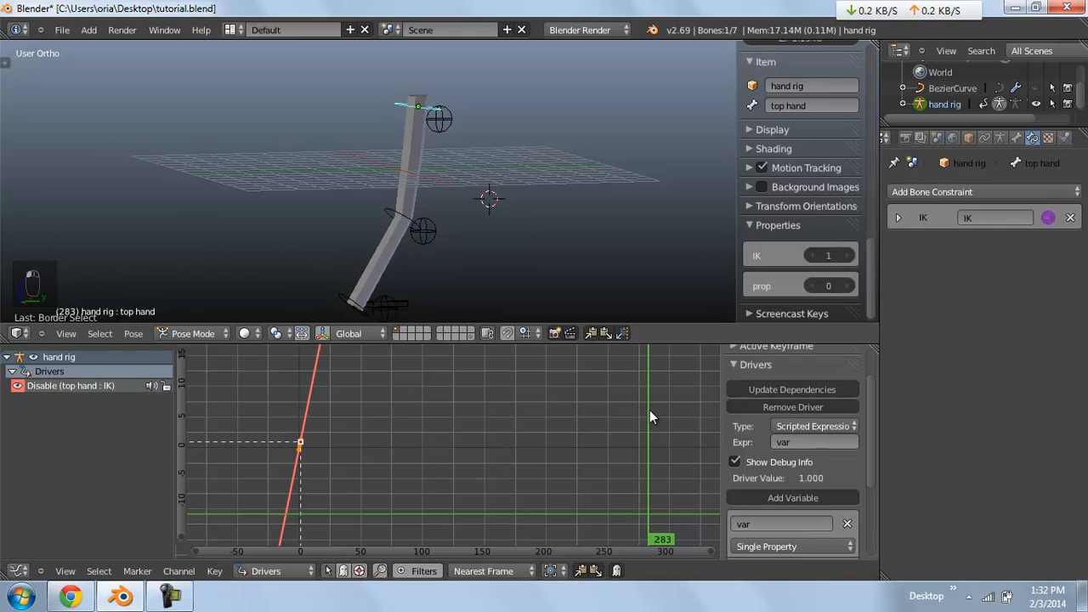
pyautogui.hotkey('ctrl', 'z')
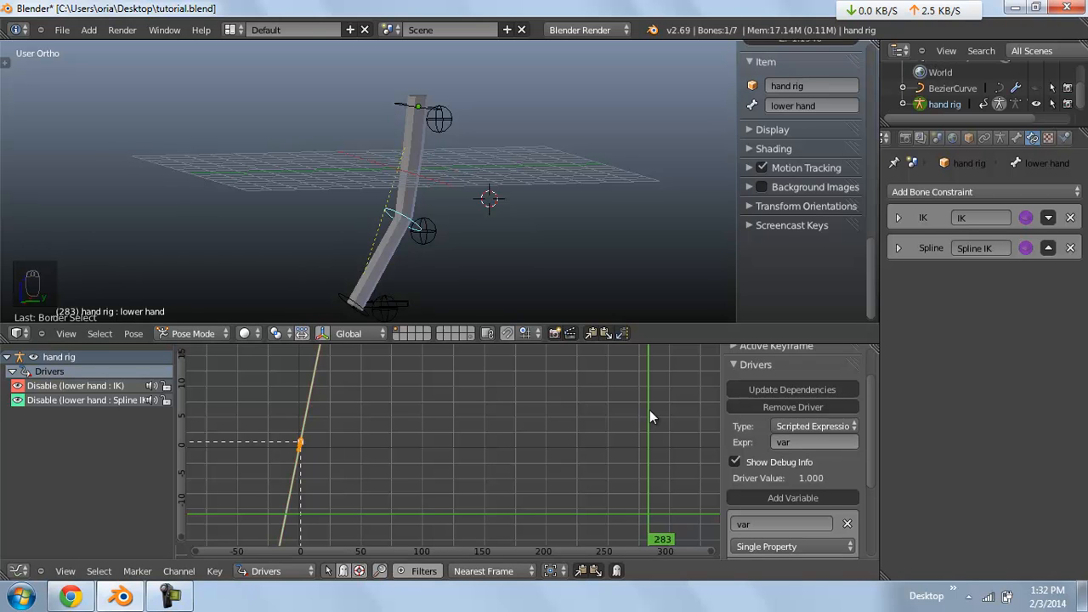
# Set the scripted expression of the lower hand's Spline IK driver to var
pyautogui.hotkey('ctrl', 'z')
pyautogui.write('var')
pyautogui.press('Return')
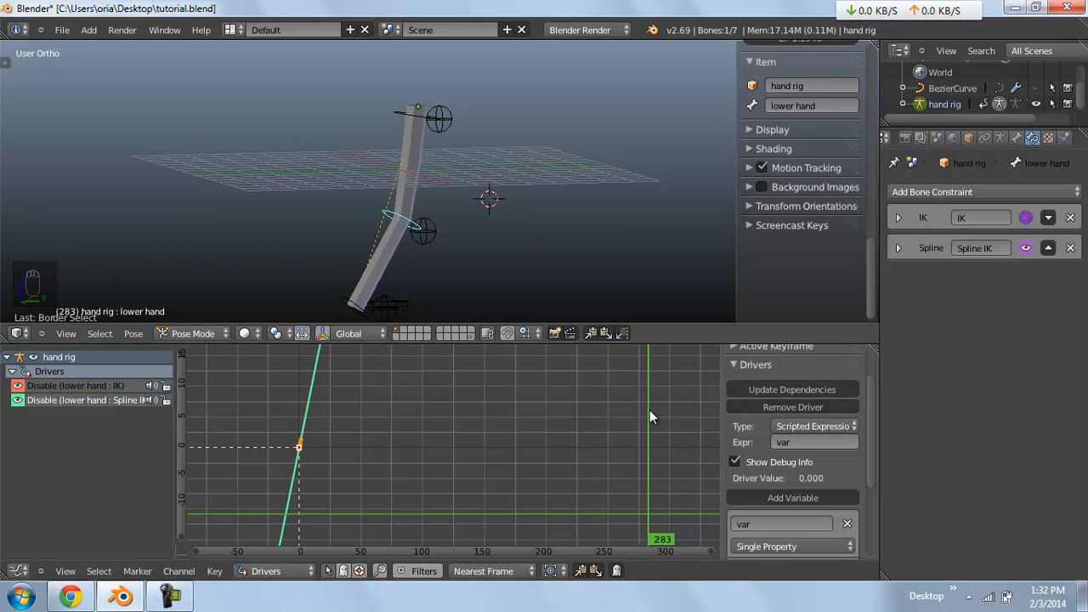
pyautogui.hotkey('ctrl', 'z')
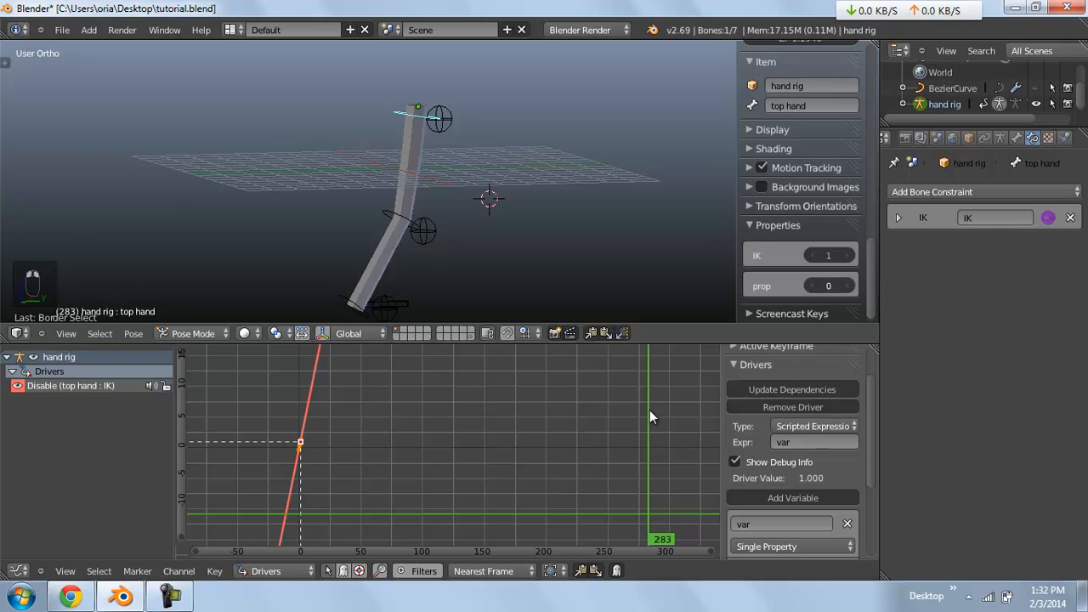
pyautogui.hotkey('ctrl', 'z')
pyautogui.hotkey('ctrl', 'z')
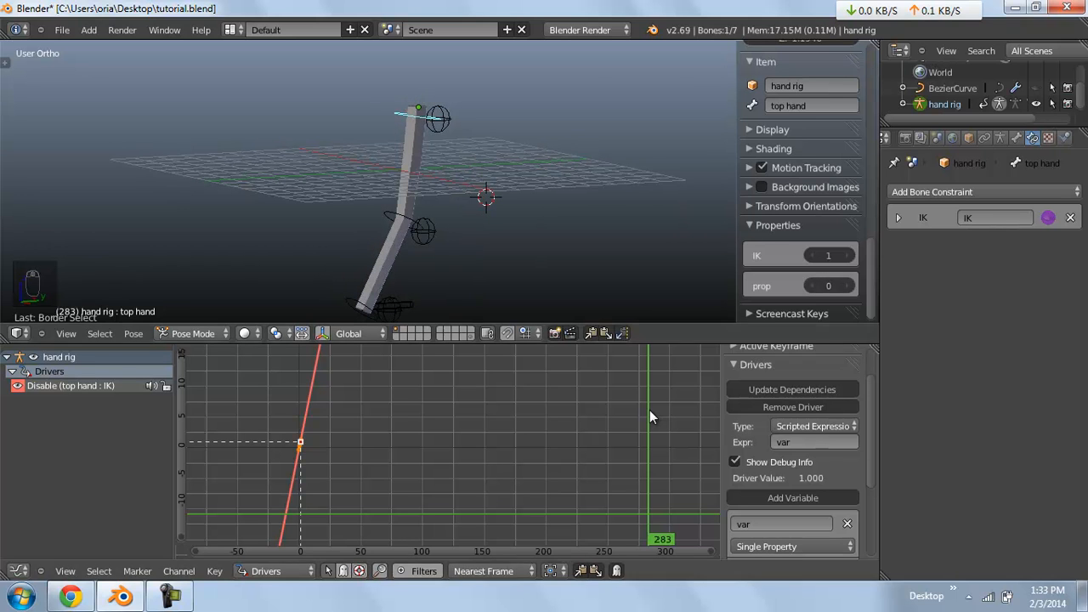
pyautogui.hotkey('ctrl', 'z')
pyautogui.hotkey('ctrl', 'z')
pyautogui.press('g')
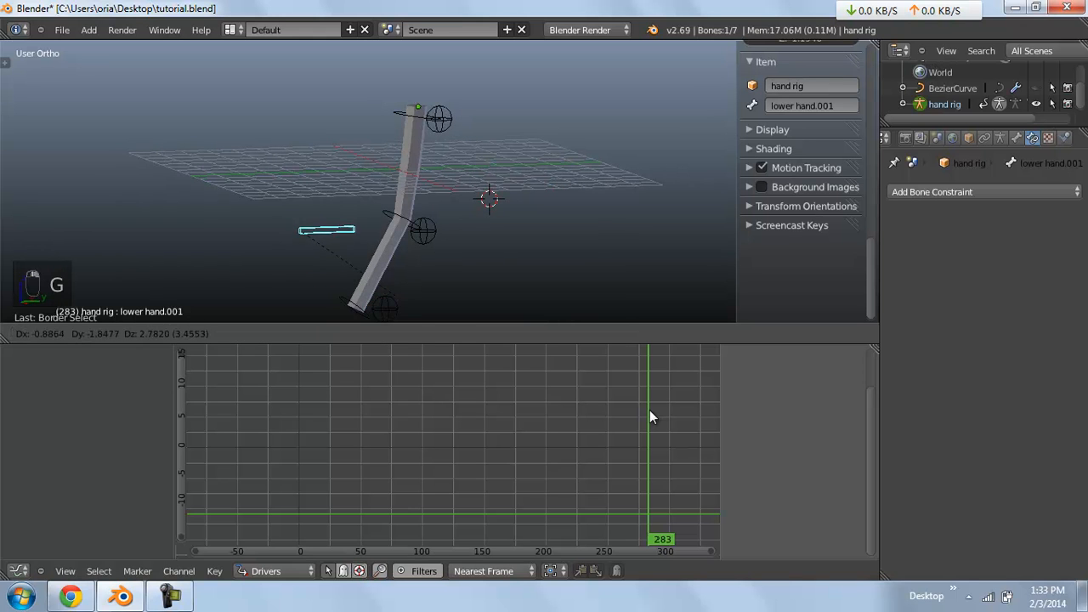
pyautogui.press('Escape')
# Move the top hand.003 control bone about -3.8 along the global Y axis, and reposition it freely away from there
pyautogui.rightClick(385, 307)
pyautogui.press('g')
pyautogui.press('y')
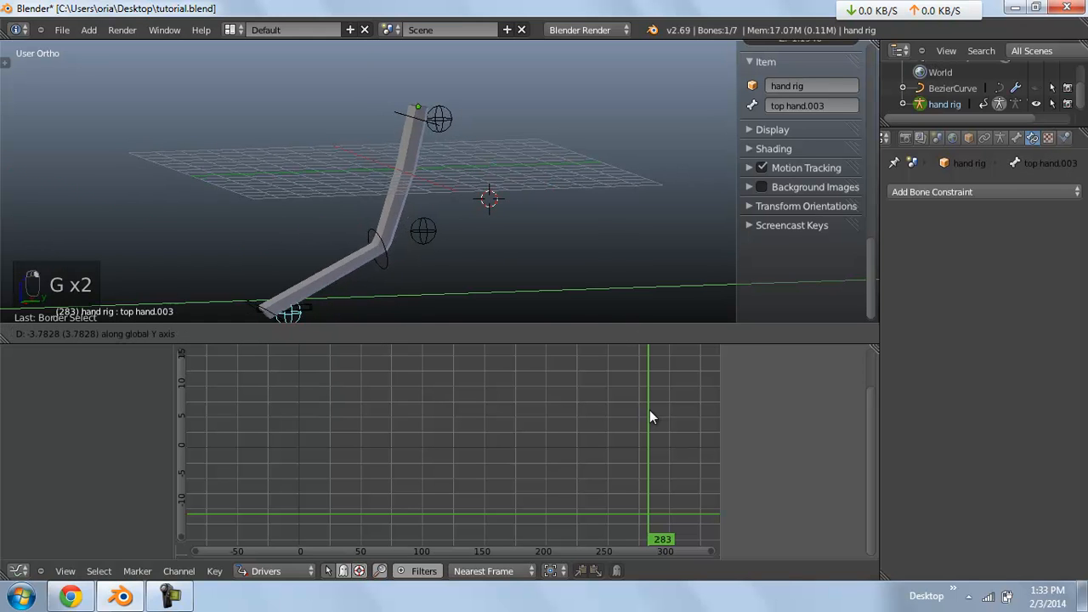
pyautogui.click(297, 311)
pyautogui.moveTo(297, 311); pyautogui.dragTo(279, 311, button='middle')
pyautogui.press('g')
pyautogui.click(244, 156)
# Move the top hand.002 control bone freely to several positions around the arm, ending far out to the side
pyautogui.rightClick(424, 230)
pyautogui.press('g')
pyautogui.click(364, 66)
pyautogui.moveTo(364, 66); pyautogui.dragTo(459, 115, button='middle')
pyautogui.press('g')
pyautogui.click(203, 110)
pyautogui.moveTo(202, 110); pyautogui.dragTo(289, 140, button='middle')
pyautogui.press('g')
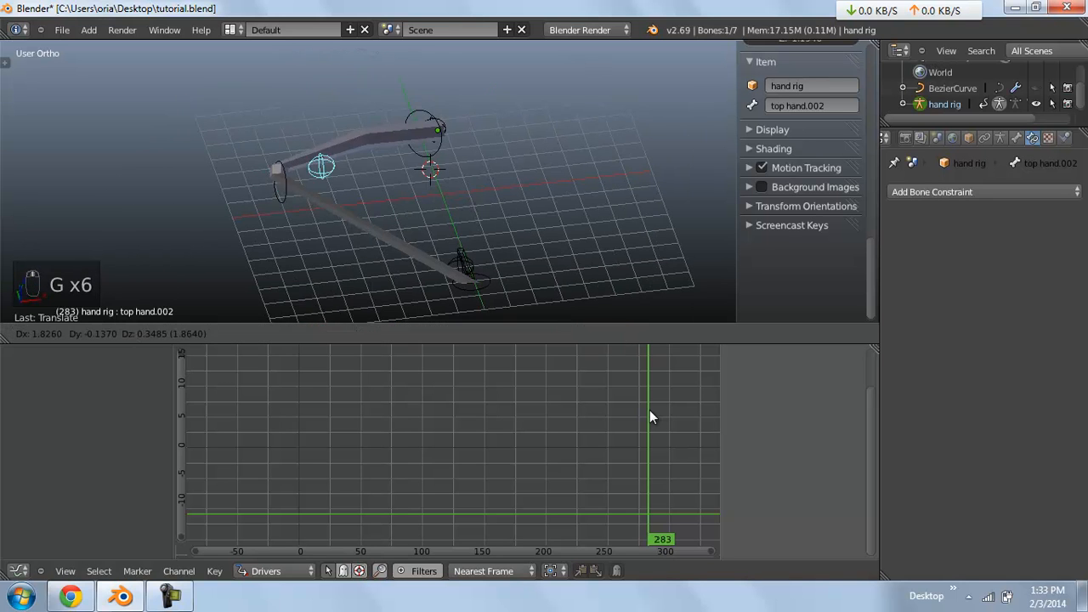
pyautogui.click(663, 146)
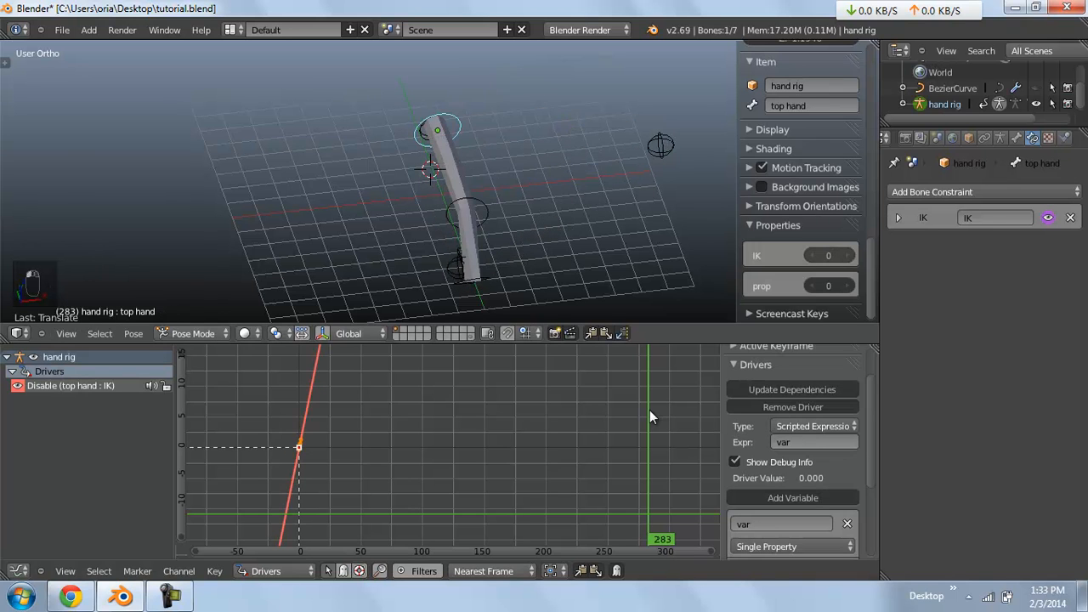
# Switch the top hand's prop property to 1 and back to 0, inspecting the arm from different angles
pyautogui.click(812, 255)
pyautogui.click(847, 286)
pyautogui.moveTo(646, 246); pyautogui.dragTo(532, 213, button='middle')
pyautogui.click(810, 286)
pyautogui.moveTo(646, 247); pyautogui.dragTo(629, 241, button='middle')
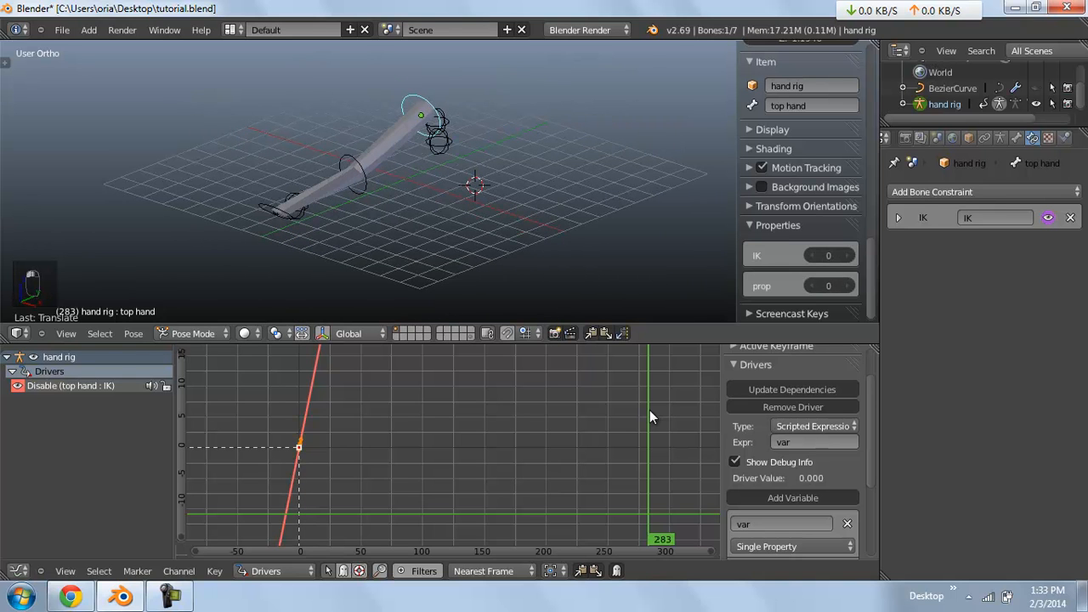
# Try to rotate the lower hand bone, and move the top hand.003 control bone freely away from its place
pyautogui.rightClick(364, 186)
pyautogui.press('r')
pyautogui.rightClick(372, 226)
pyautogui.moveTo(371, 226); pyautogui.dragTo(351, 218, button='middle')
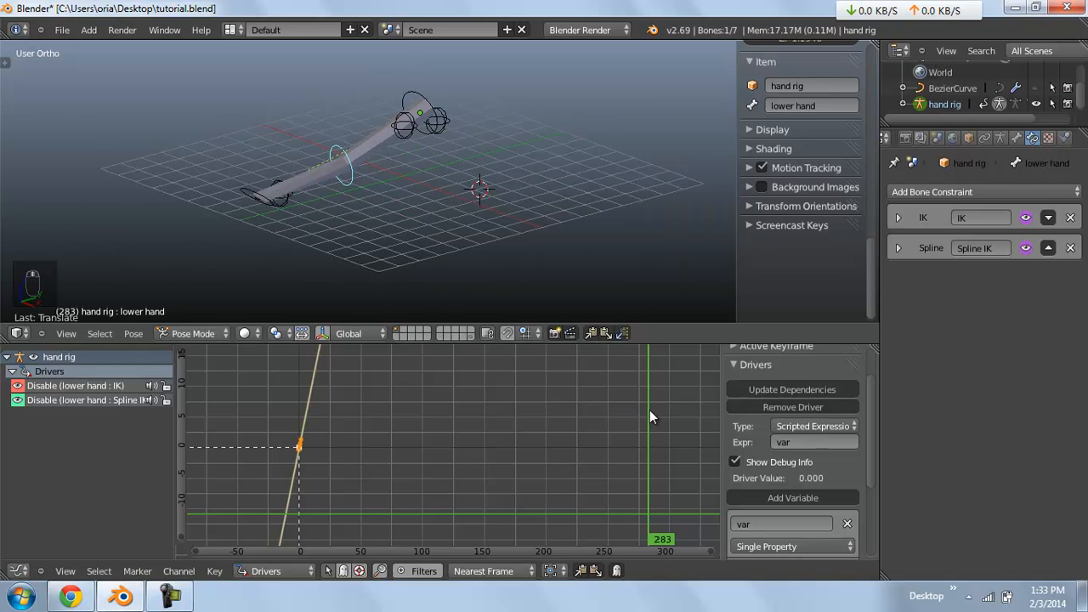
pyautogui.moveTo(279, 197); pyautogui.dragTo(341, 139, button='right')
# Clear the rotation and location of all pose bones, deselect them and save over the existing tutorial.blend file
pyautogui.press('a')
pyautogui.press('a')
pyautogui.press('a')
pyautogui.press('a')
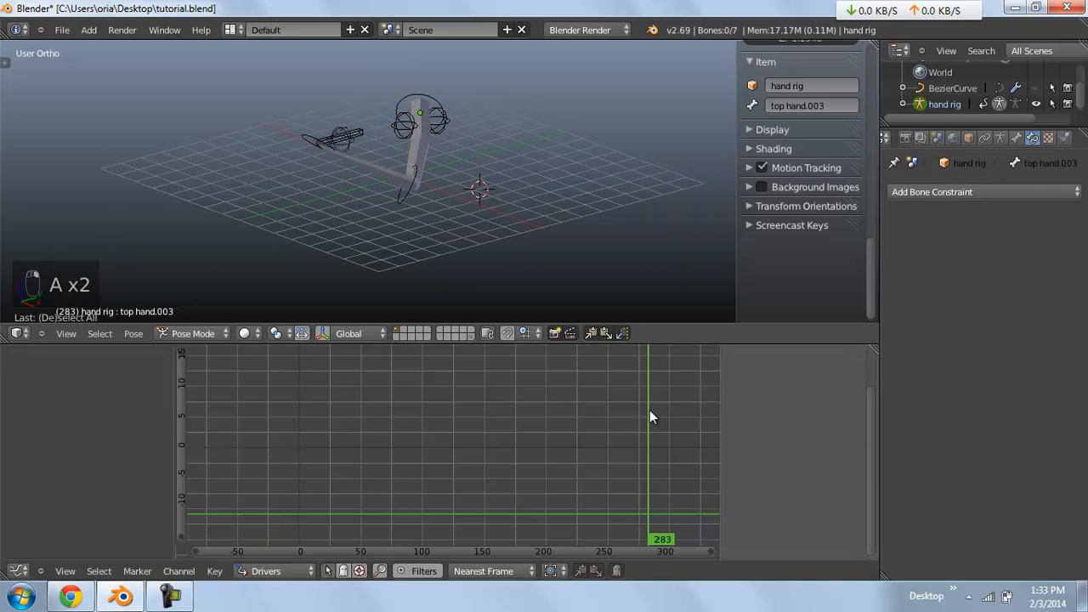
pyautogui.hotkey('alt', 'r')
pyautogui.hotkey('alt', 'g')
pyautogui.hotkey('alt', 'g')
pyautogui.hotkey('alt', 'g')
pyautogui.press('a')
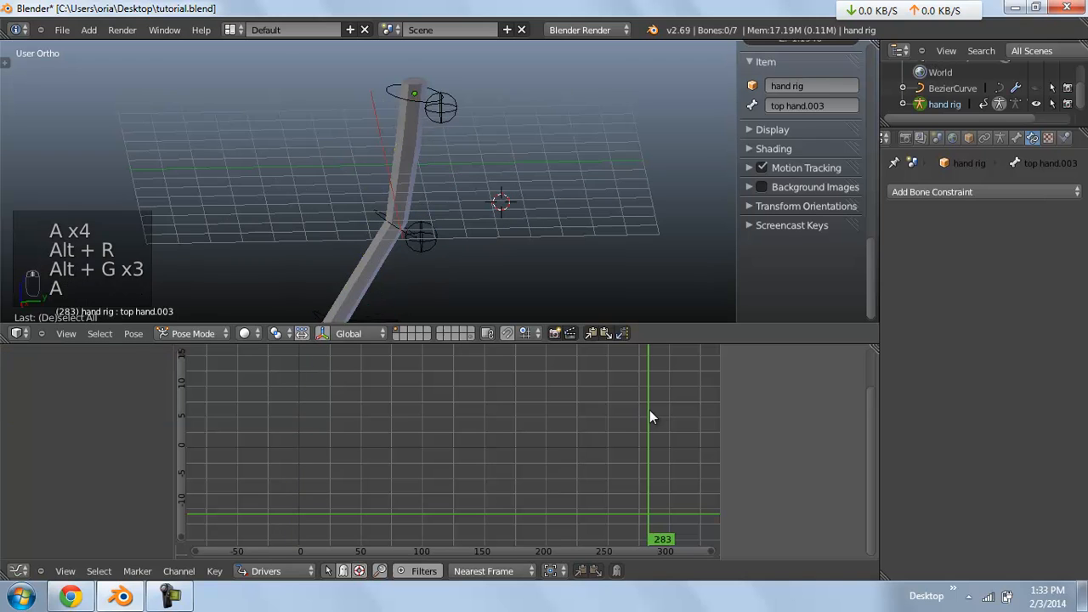
pyautogui.hotkey('ctrl', 's')
pyautogui.press('Return')
pyautogui.press('KP_1')
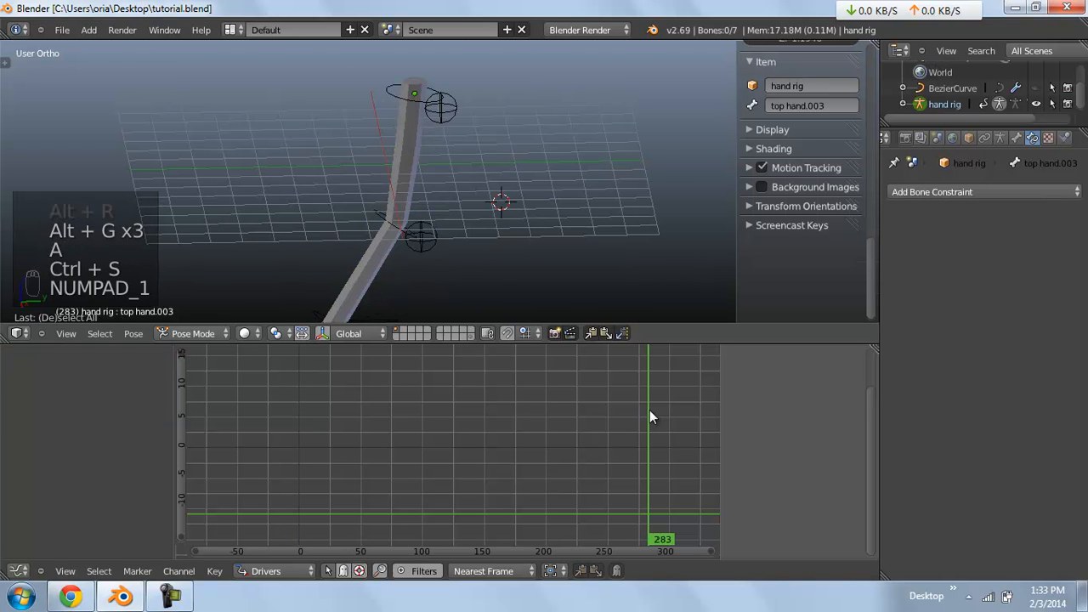
pyautogui.press('F10')
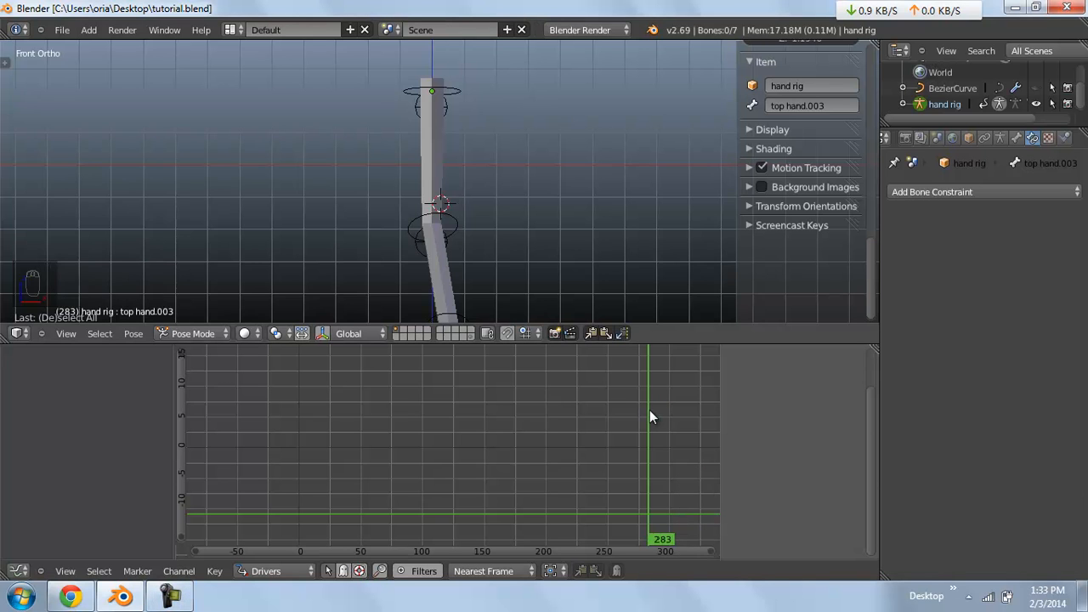
pyautogui.scroll(-1, 425, 196)
pyautogui.moveTo(425, 195); pyautogui.dragTo(323, 203, button='middle')
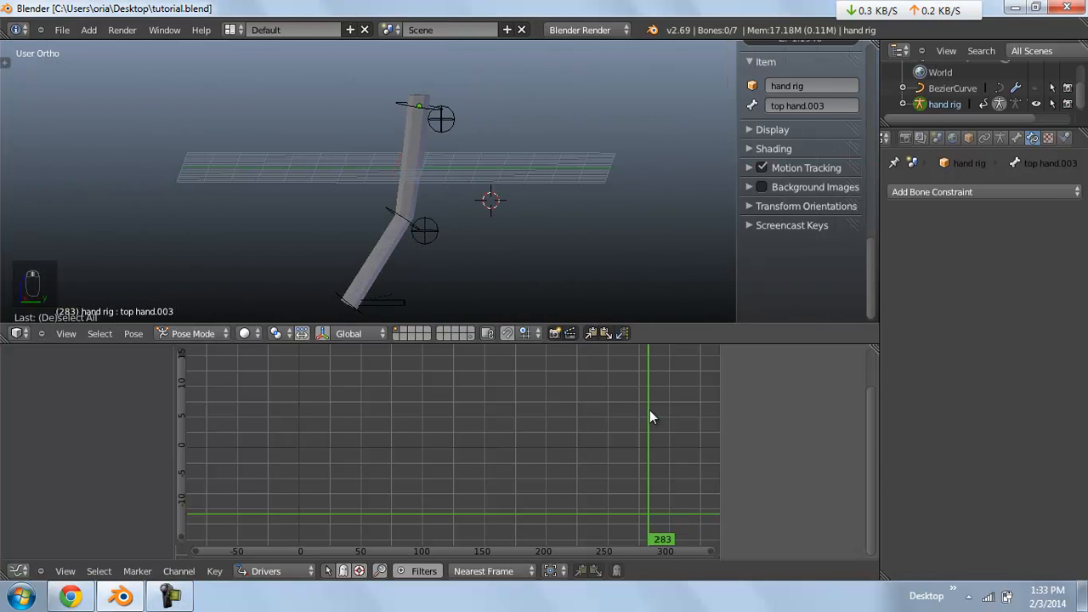
pyautogui.press('KP_1')
pyautogui.moveTo(425, 196); pyautogui.dragTo(287, 225, button='middle')
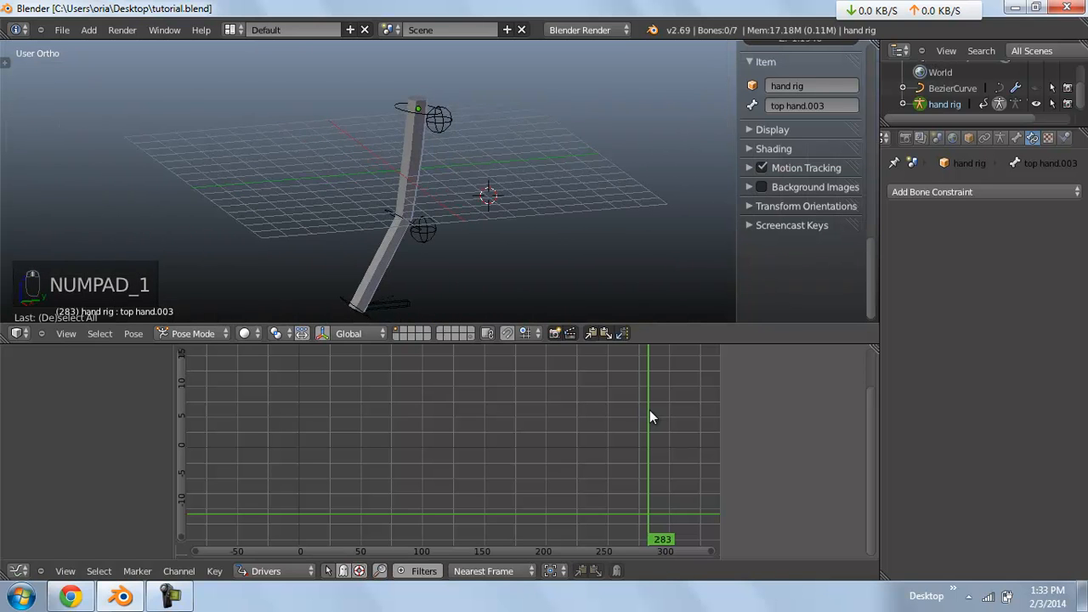
pyautogui.scroll(1, 425, 226)
pyautogui.press('KP_1')
# Add a new bone to the hand rig armature at the 3D cursor beside the arm and return to Pose Mode
pyautogui.rightClick(434, 242)
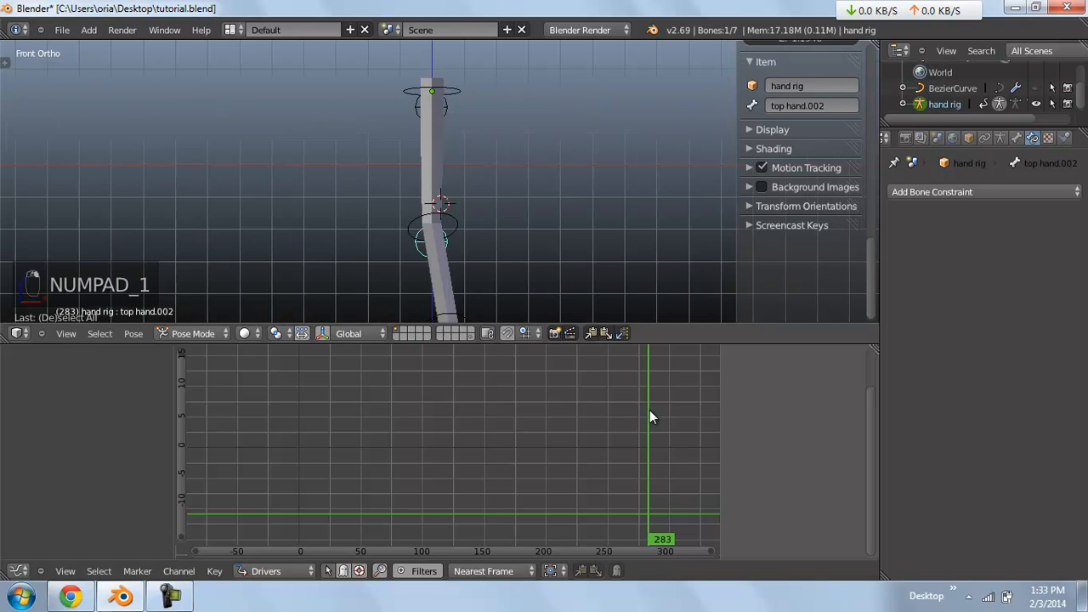
pyautogui.hotkey('shift', 'a')
pyautogui.moveTo(468, 195)
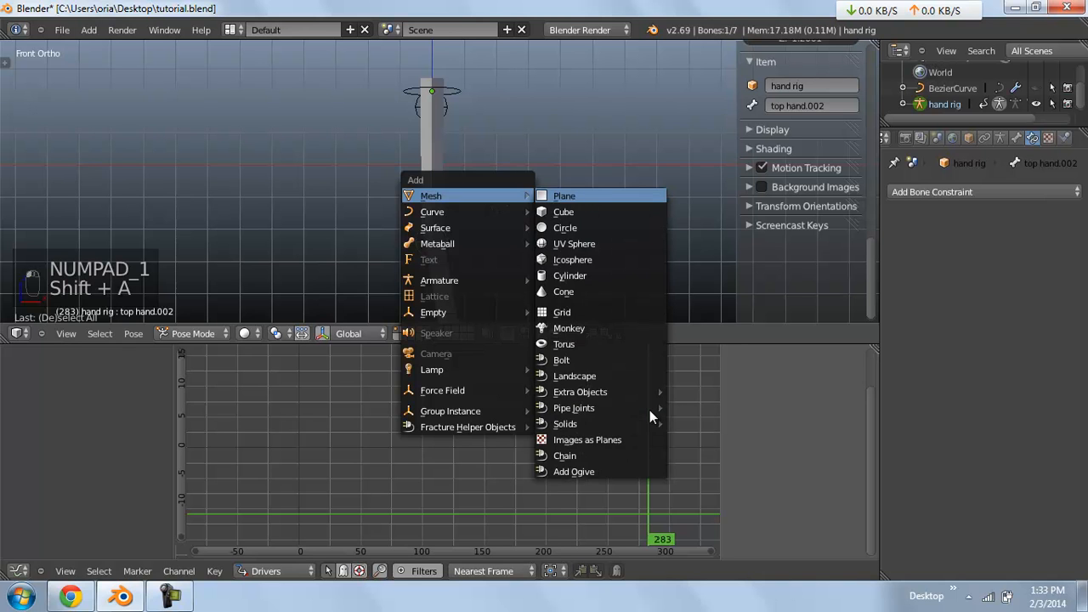
pyautogui.press('Escape')
pyautogui.press('Tab')
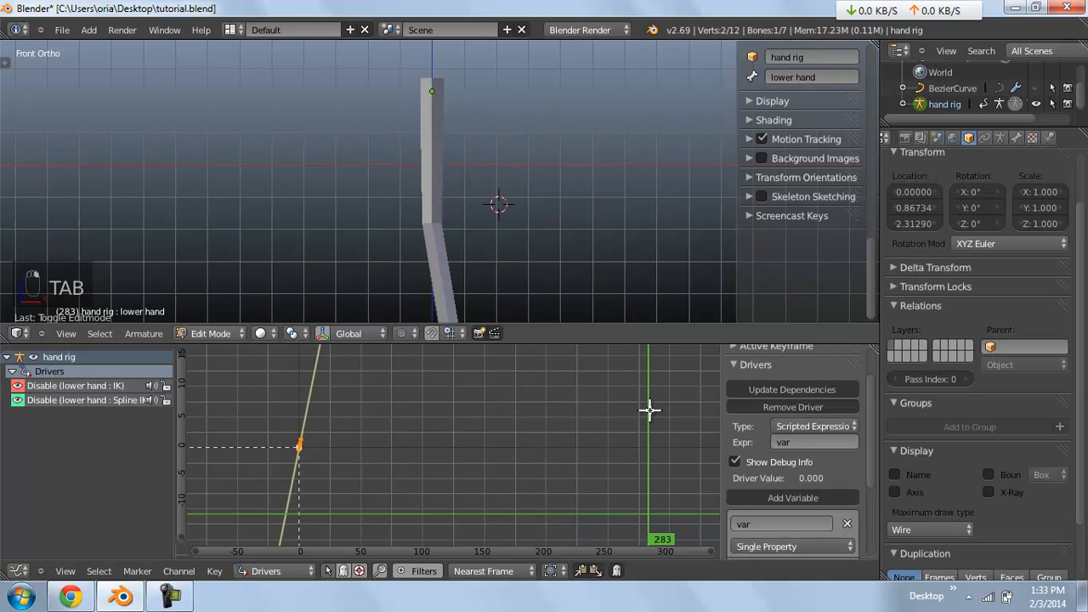
pyautogui.hotkey('shift', 'a')
pyautogui.press('Tab')
pyautogui.moveTo(510, 187); pyautogui.dragTo(399, 238, button='middle')
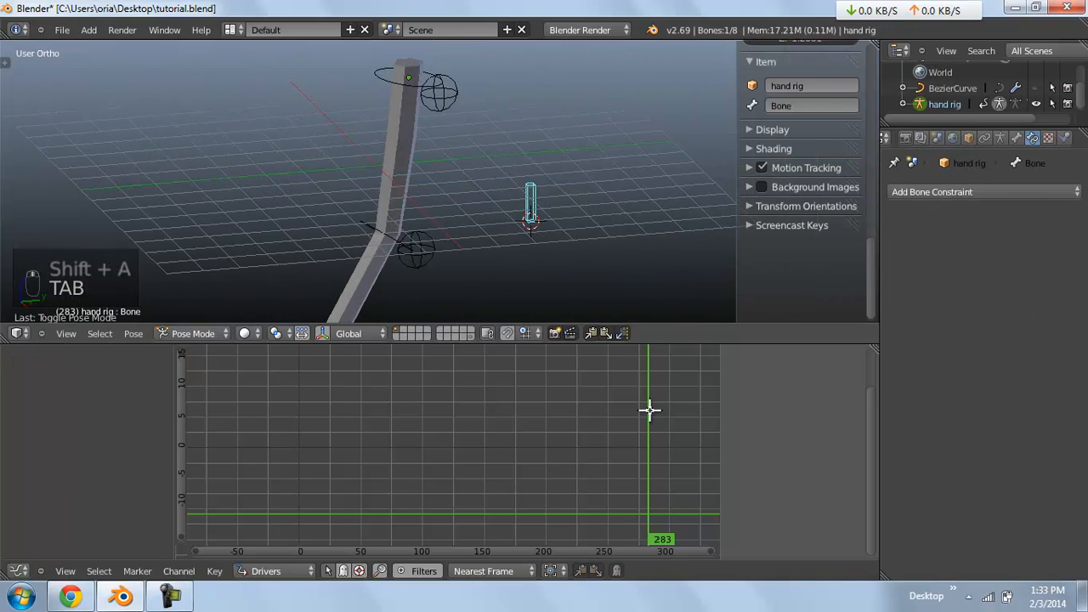
# Rename the newly added bone beside the arm as ik switc
pyautogui.press('Tab')
pyautogui.press('g')
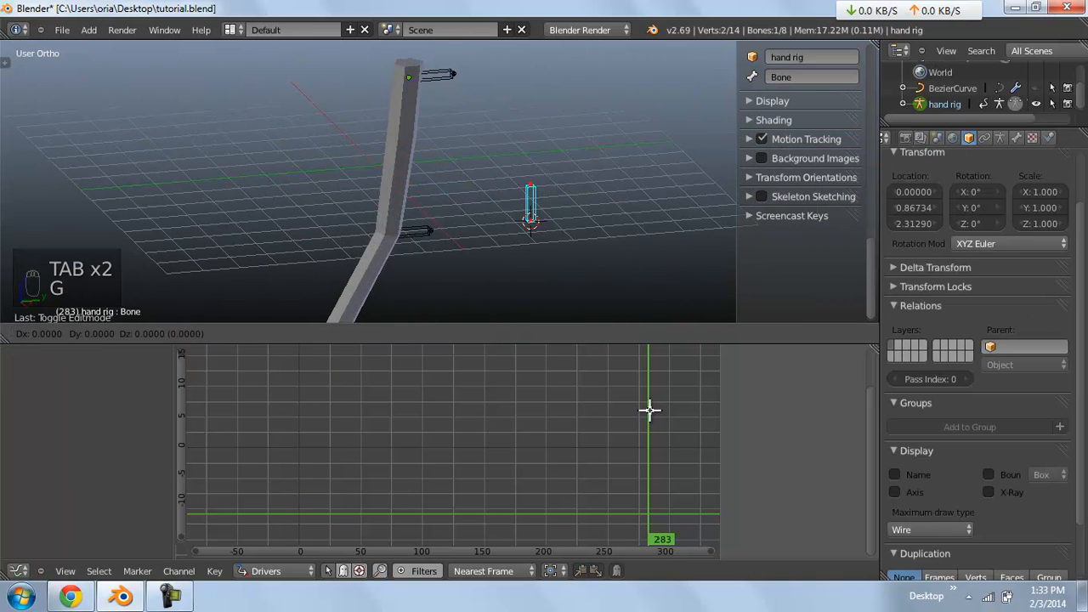
pyautogui.click(648, 410)
pyautogui.press('KP_1')
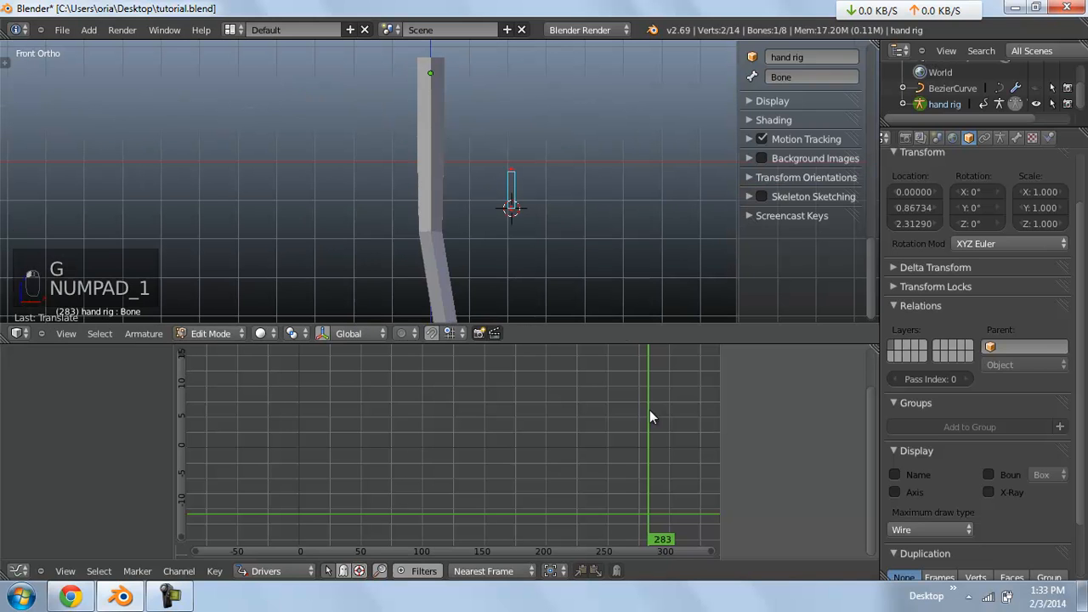
pyautogui.press('Tab')
pyautogui.write('ik switc')
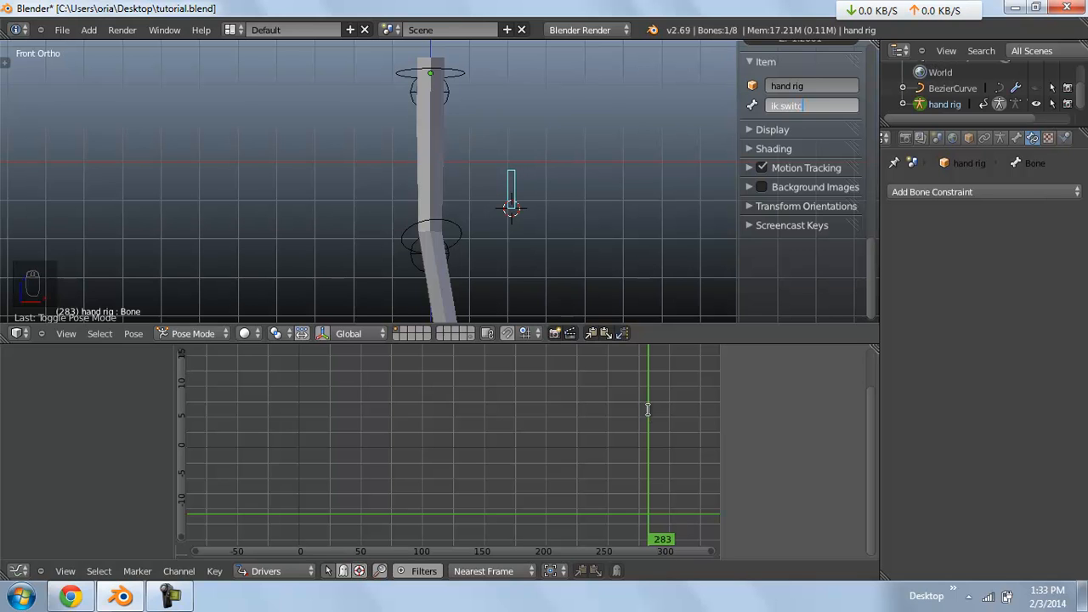
pyautogui.press('Return')
pyautogui.press('Tab')
pyautogui.press('Tab')
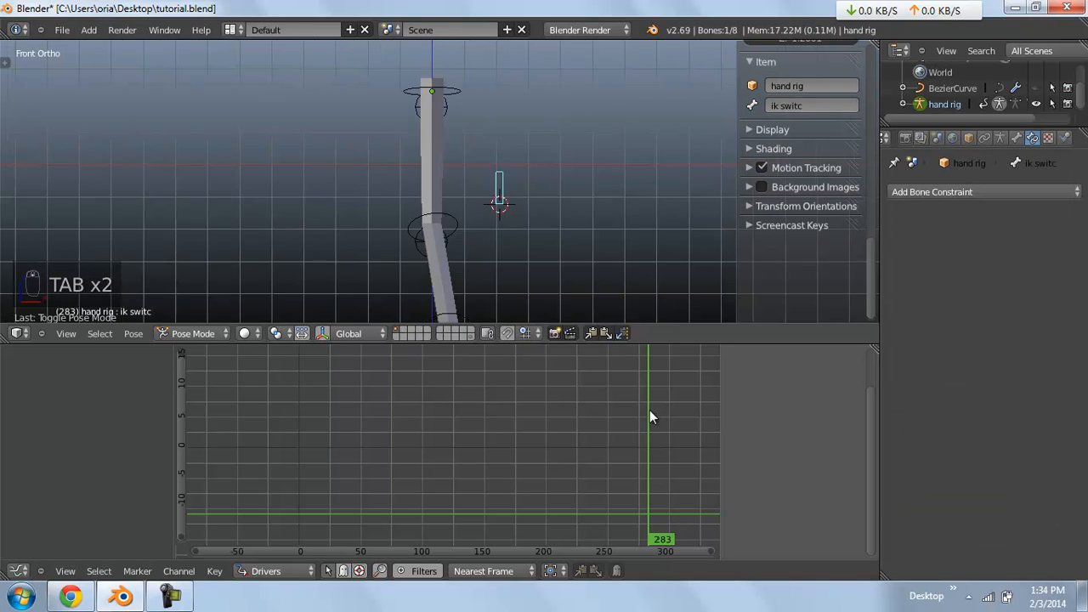
# Delete the ik switc bone from the armature and return to Pose Mode
pyautogui.moveTo(650, 413); pyautogui.dragTo(650, 412, button='middle')
pyautogui.scroll(1, 471, 192)
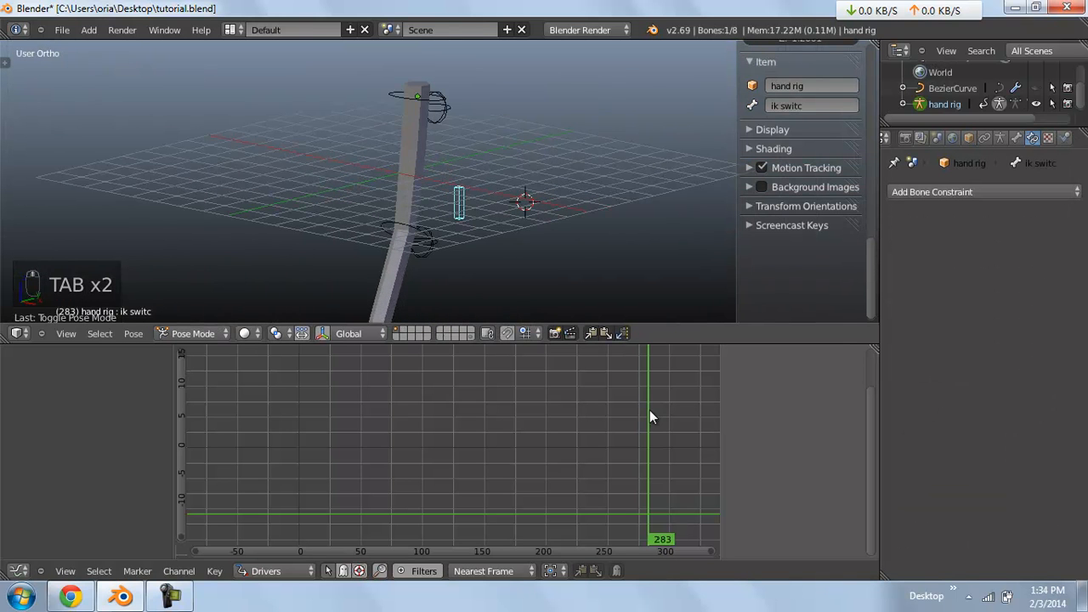
pyautogui.press('Tab')
pyautogui.press('x')
pyautogui.click(470, 192)
pyautogui.press('Tab')
pyautogui.moveTo(471, 192)
pyautogui.mouseDown(button='middle')
pyautogui.moveTo(510, 183)
pyautogui.moveTo(440, 201)
pyautogui.mouseUp(button='middle')
# Move the lower hand.001 control bone freely up and away from the arm's lower end in two moves
pyautogui.rightClick(391, 94)
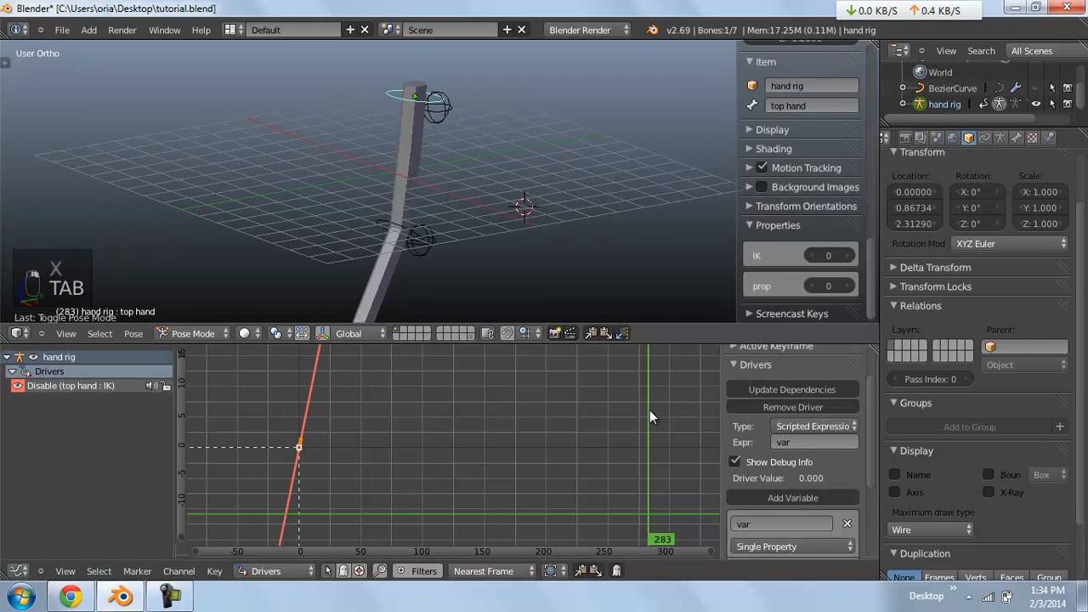
pyautogui.scroll(-2, 391, 170)
pyautogui.moveTo(391, 170); pyautogui.dragTo(369, 164, button='middle')
pyautogui.rightClick(394, 285)
pyautogui.moveTo(395, 286); pyautogui.dragTo(415, 265, button='middle')
pyautogui.press('g')
pyautogui.click(332, 195)
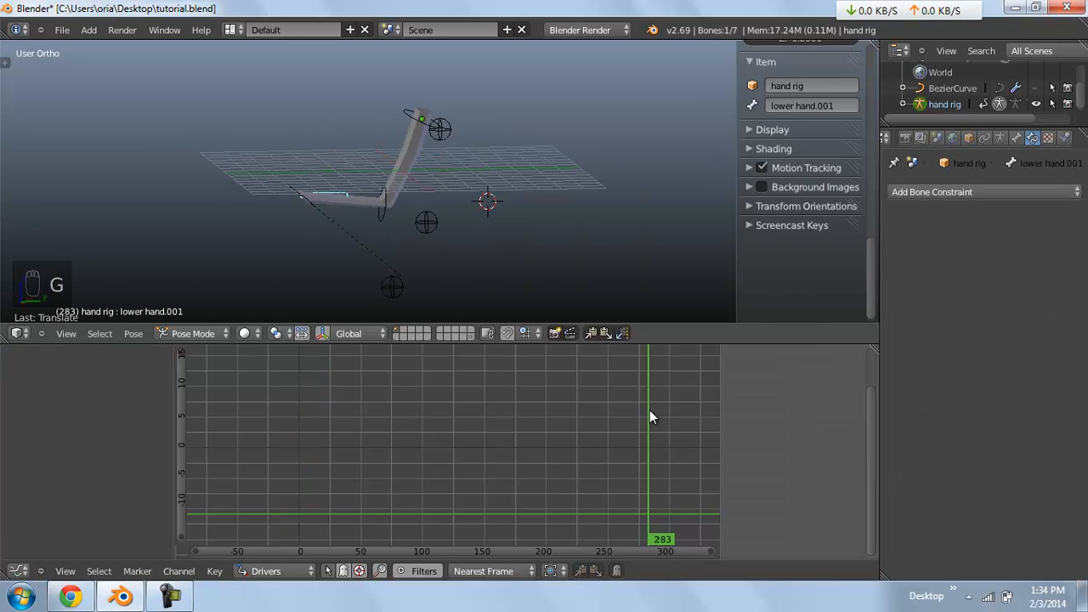
pyautogui.press('g')
# Set the top hand's IK property to 1 and move the top hand.003 control bone up above the grid
pyautogui.rightClick(422, 118)
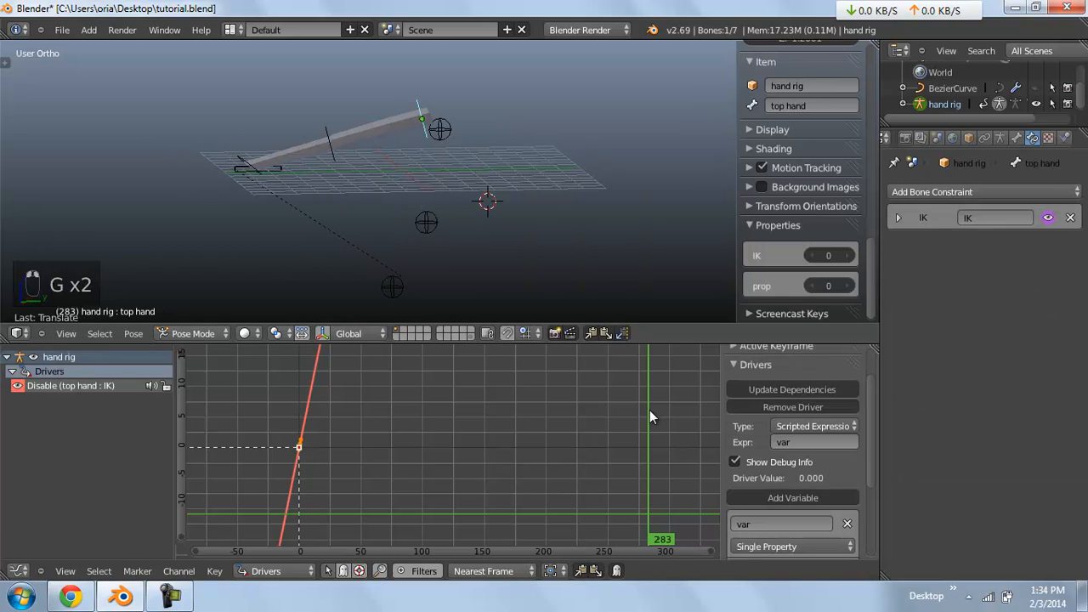
pyautogui.click(848, 256)
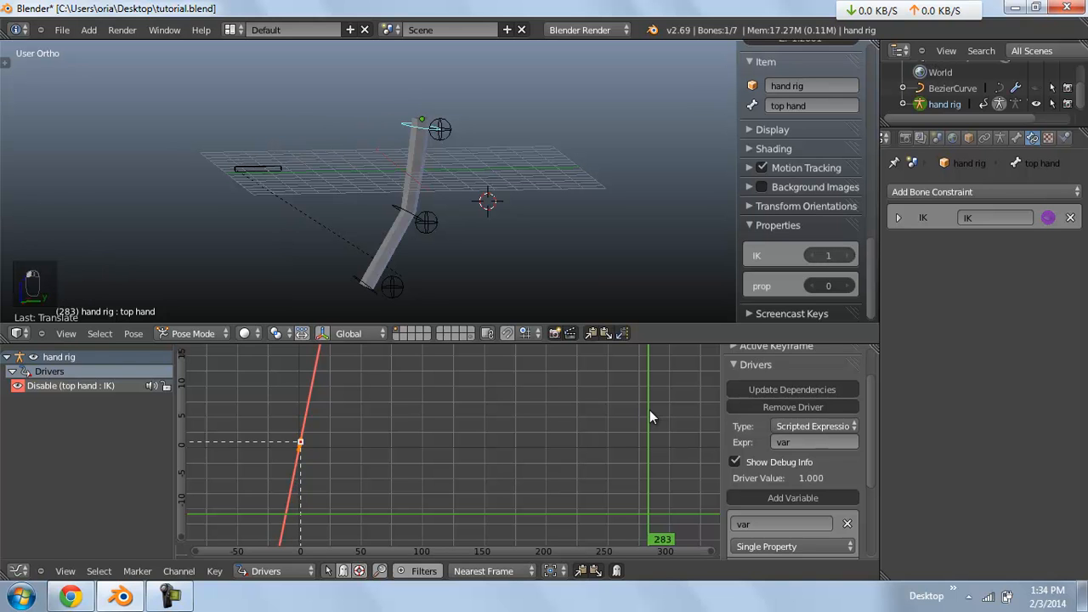
pyautogui.rightClick(392, 286)
pyautogui.press('g')
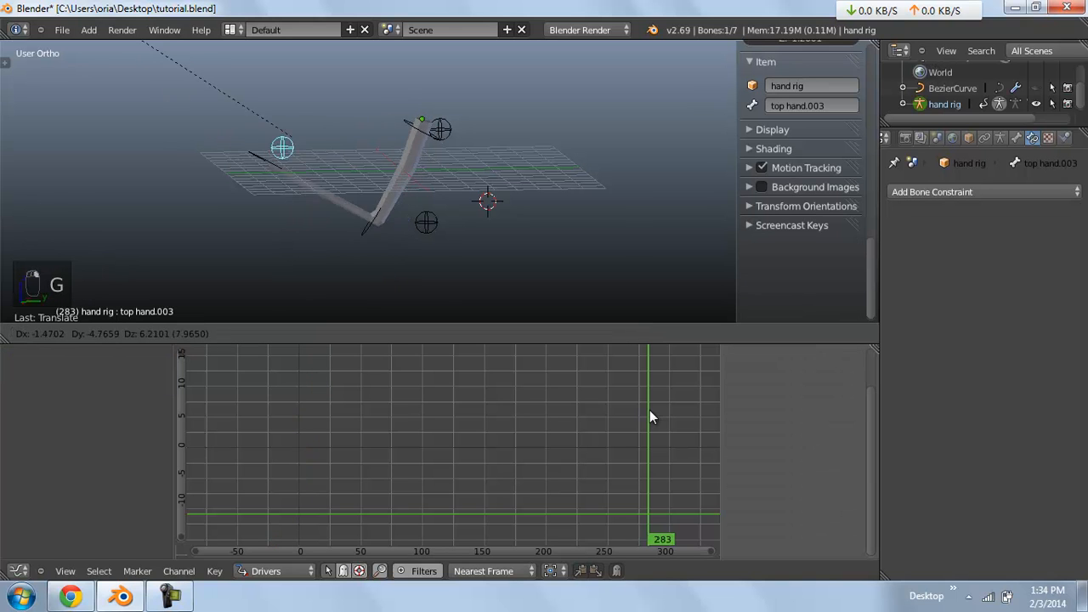
pyautogui.click(263, 122)
pyautogui.scroll(-2, 262, 122)
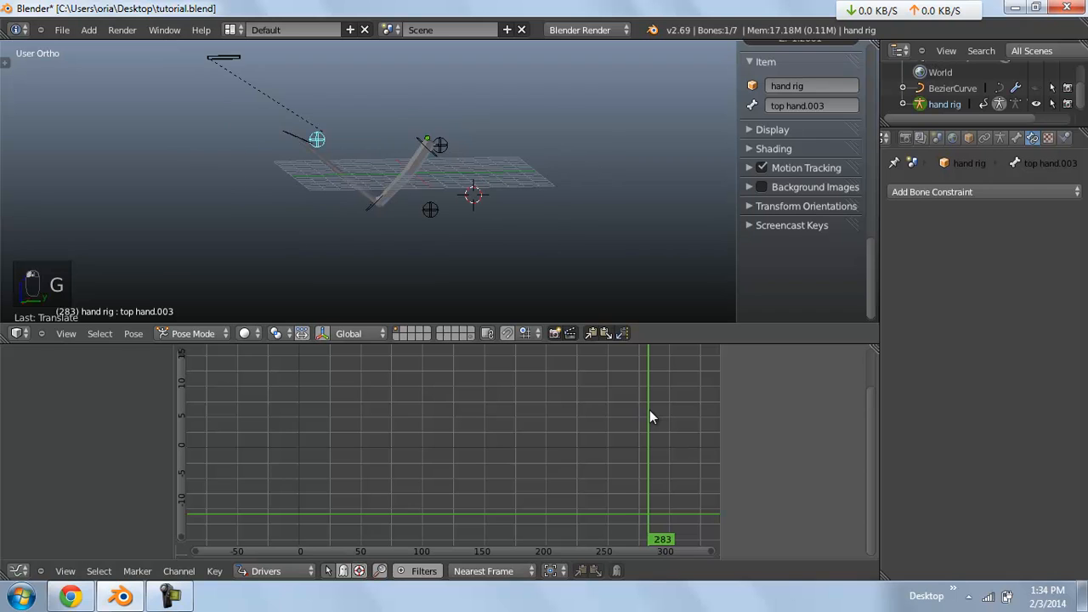
# Clear the lower hand.001 bone's location, followed by the rotation and location of all bones
pyautogui.rightClick(223, 57)
pyautogui.hotkey('alt', 'g')
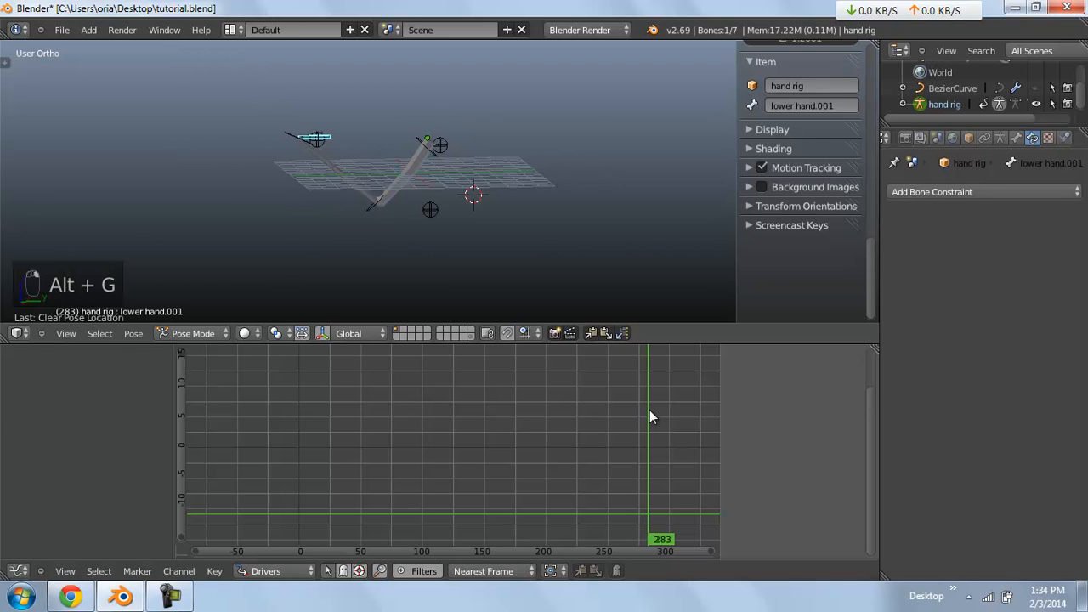
pyautogui.scroll(2, 224, 57)
pyautogui.press('a')
pyautogui.press('a')
pyautogui.press('a')
pyautogui.hotkey('alt', 'r')
pyautogui.hotkey('alt', 'g')
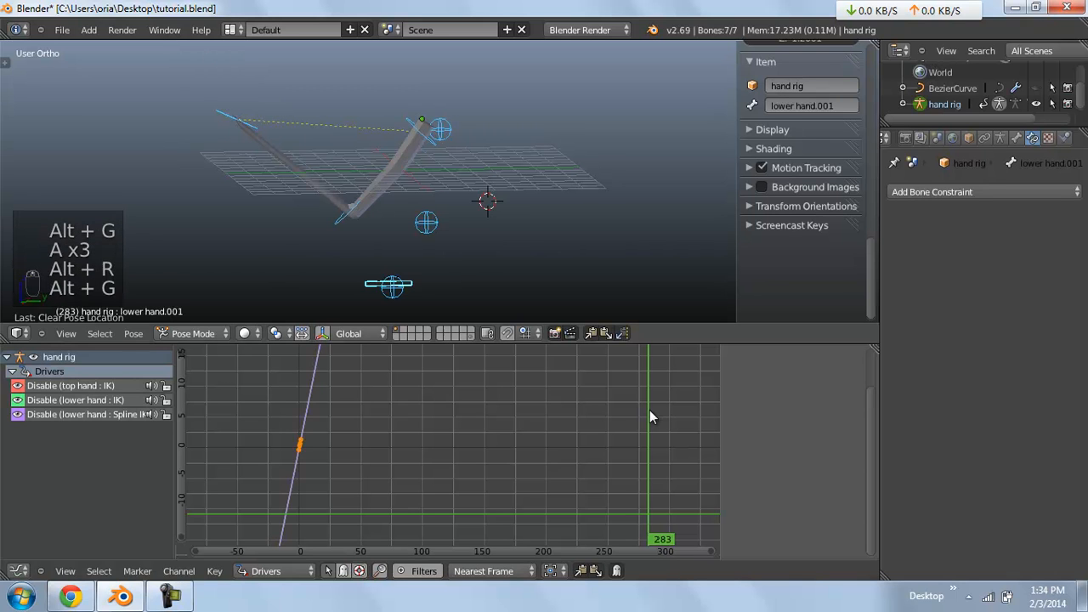
# Switch the screen layout to Animation
pyautogui.click(229, 30)
pyautogui.press('Up')
pyautogui.press('Up')
pyautogui.press('Return')
# Reselect every bone of the rig in the Animation layout and reset their rotations and locations
pyautogui.press('a')
pyautogui.press('a')
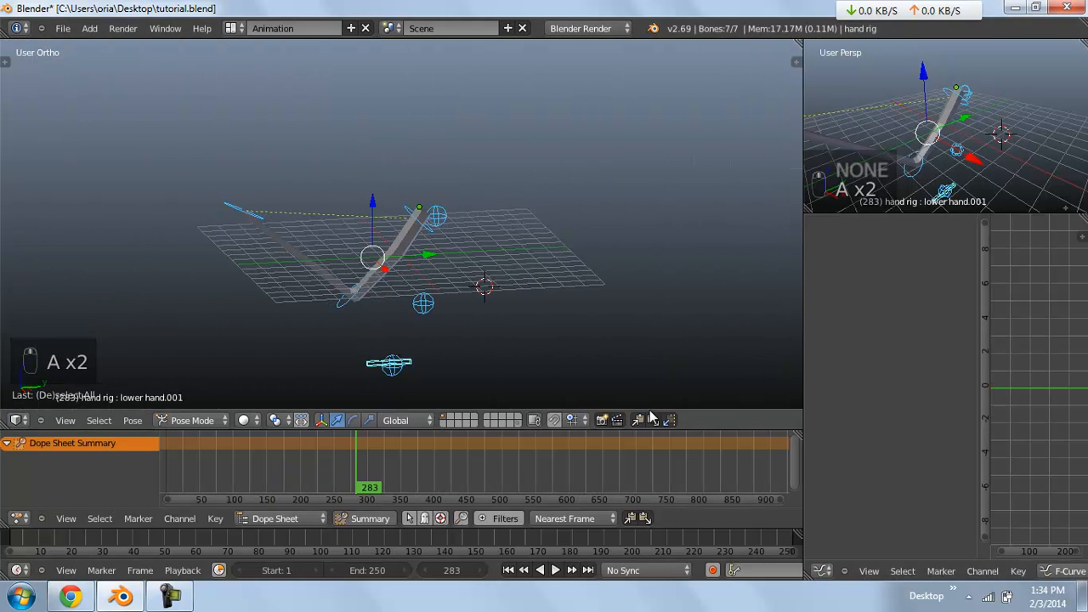
pyautogui.hotkey('alt', 'r')
pyautogui.hotkey('alt', 'g')
pyautogui.hotkey('alt', 'g')
pyautogui.hotkey('alt', 'g')
pyautogui.press('KP_3')
# Set the playback sync mode to AV-sync and the active keying set to LocRot
pyautogui.click(648, 570)
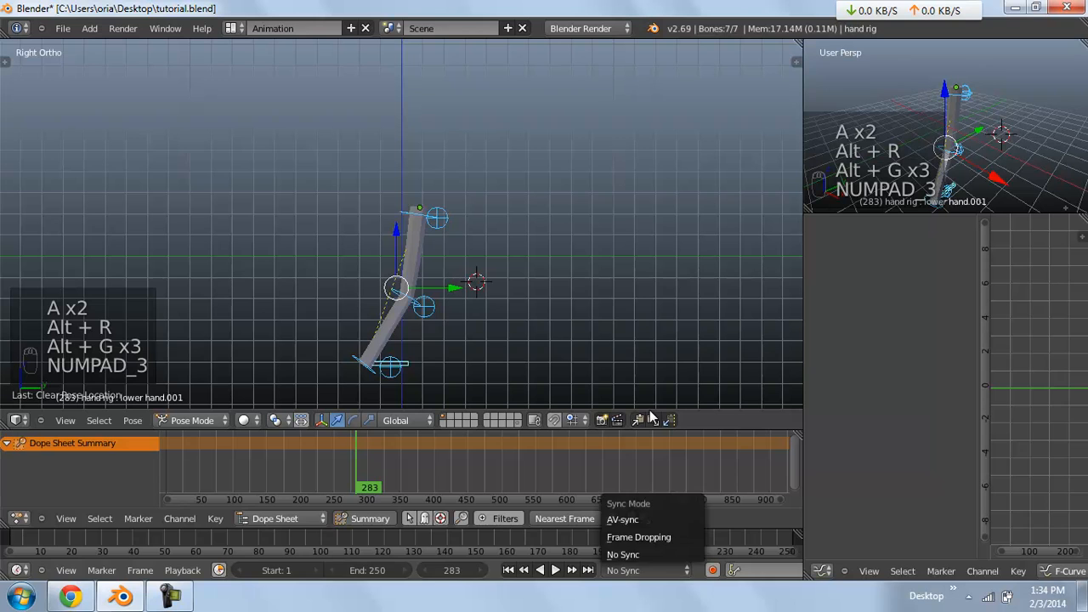
pyautogui.click(651, 519)
pyautogui.click(761, 571)
pyautogui.click(741, 490)
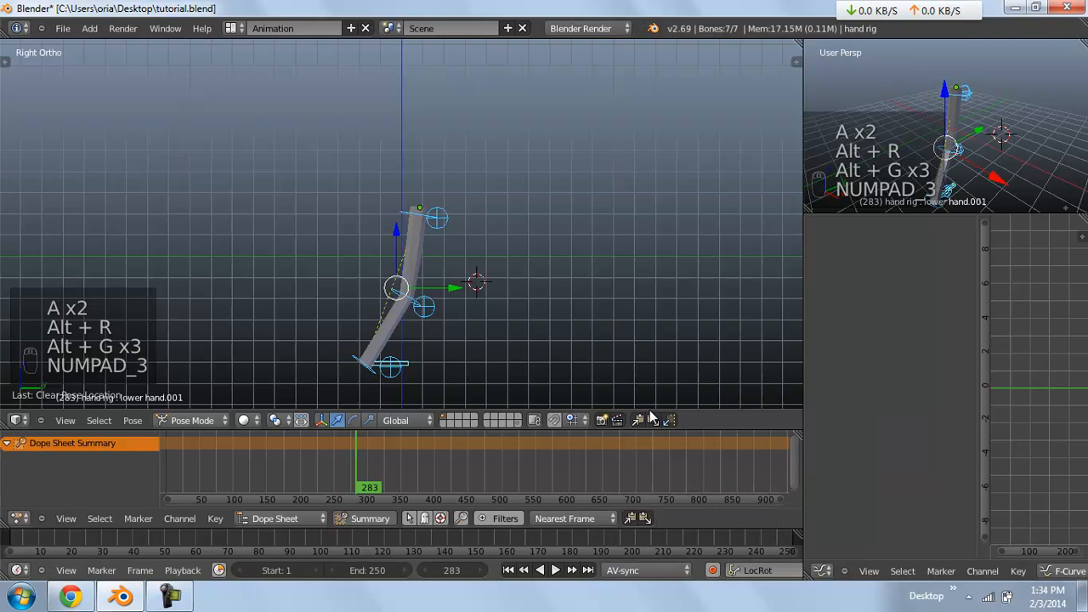
# Set the animation's end frame to 50
pyautogui.doubleClick(367, 569)
pyautogui.write('1')
pyautogui.press('Return')
# Insert LocRot keyframes for all bones of the rig at frame 3
pyautogui.click(16, 538)
pyautogui.moveTo(401, 255); pyautogui.dragTo(476, 277, button='middle')
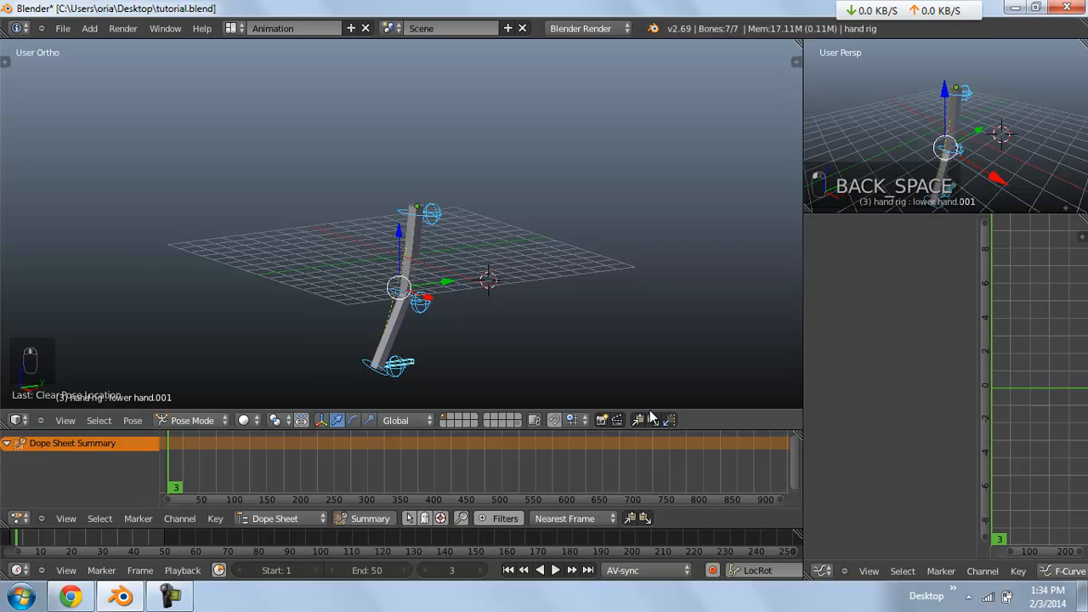
pyautogui.press('i')
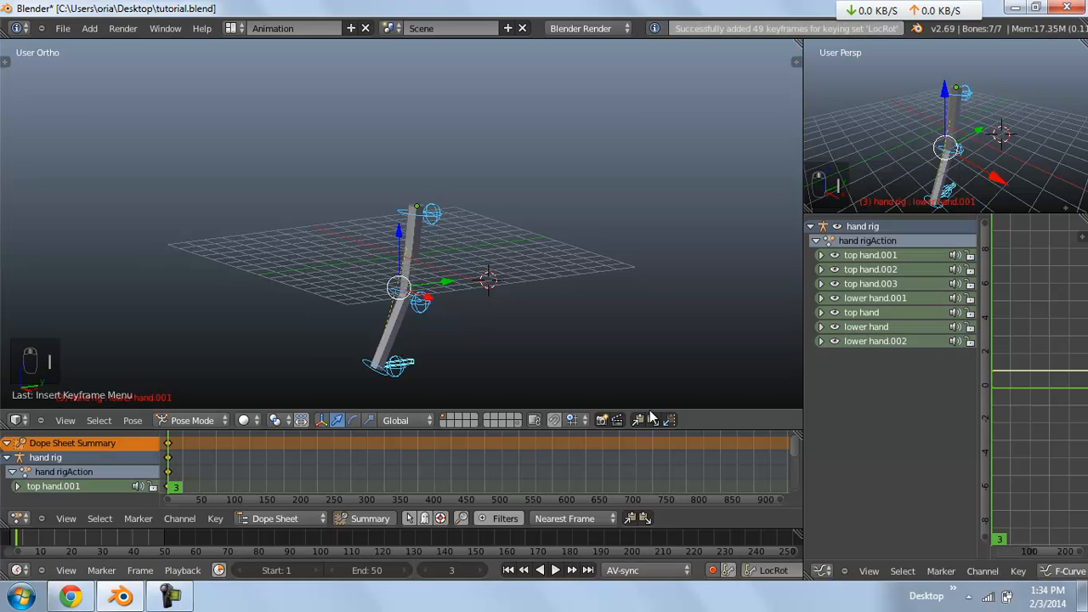
# Go to frame 9 and select the top hand.003 control bone in the right side view
pyautogui.click(35, 538)
pyautogui.moveTo(357, 315); pyautogui.dragTo(280, 319, button='middle')
pyautogui.scroll(1, 280, 320)
pyautogui.press('KP_3')
pyautogui.rightClick(388, 394)
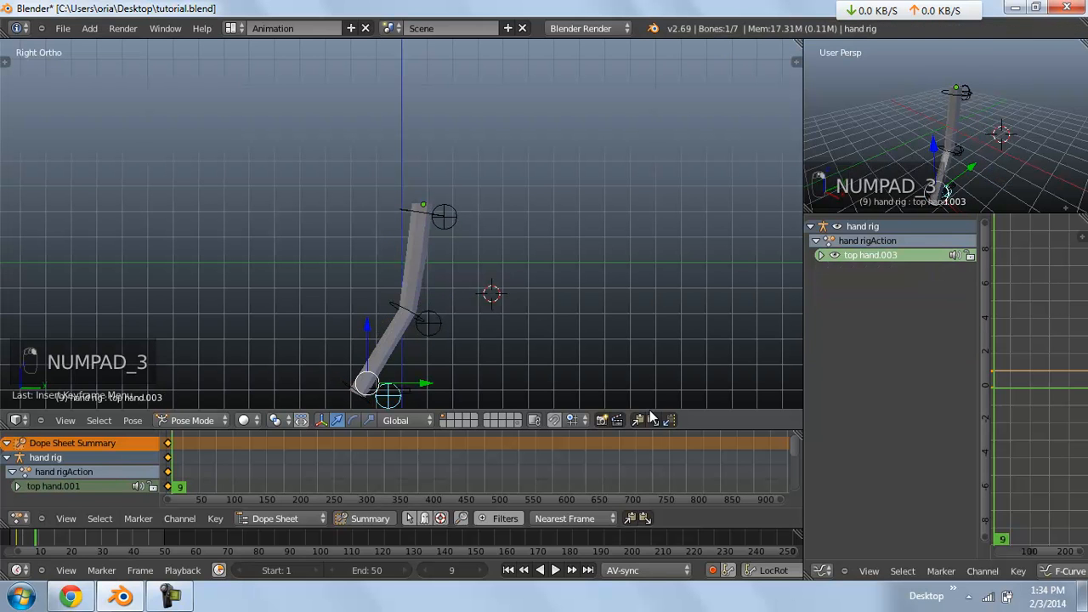
pyautogui.press('g')
pyautogui.press('Escape')
pyautogui.rightClick(404, 391)
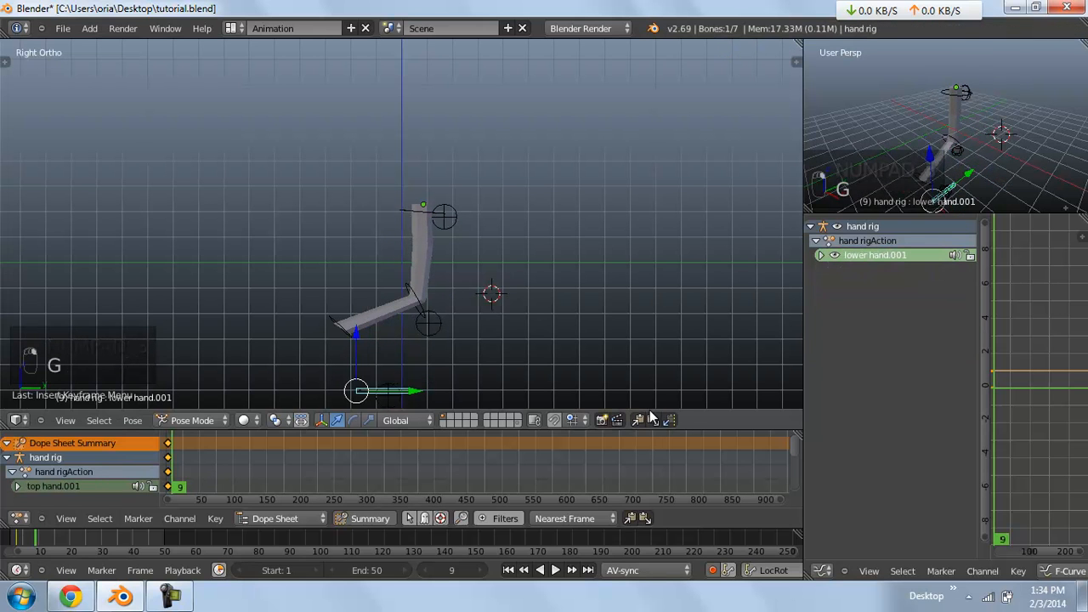
pyautogui.press('g')
pyautogui.press('Escape')
# Try moving the top hand.003 control bone at frame 9, and undo the move
pyautogui.rightClick(387, 395)
pyautogui.press('g')
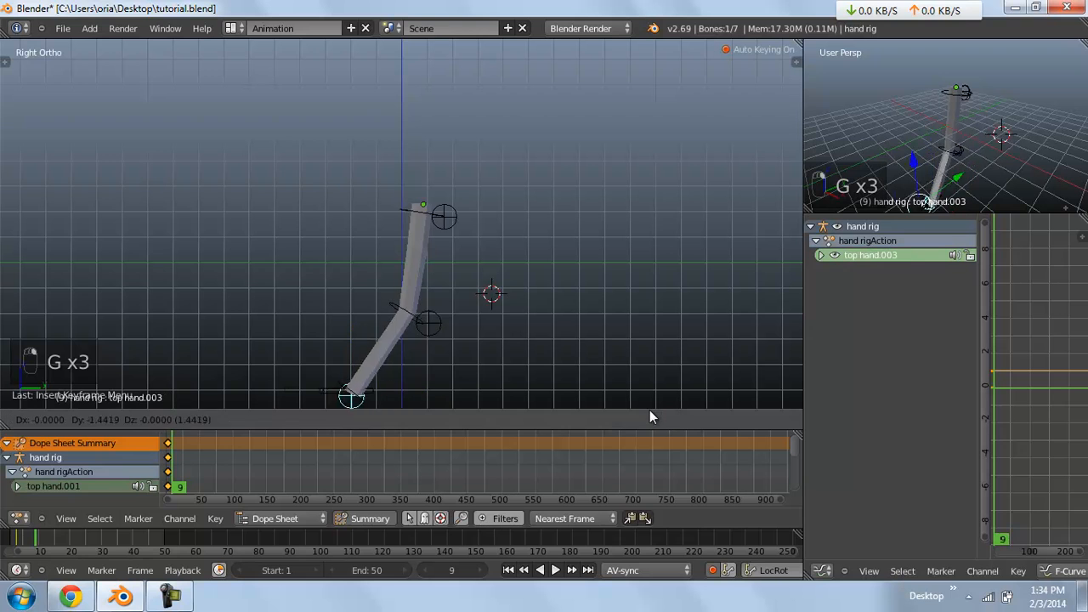
pyautogui.rightClick(293, 337)
pyautogui.press('g')
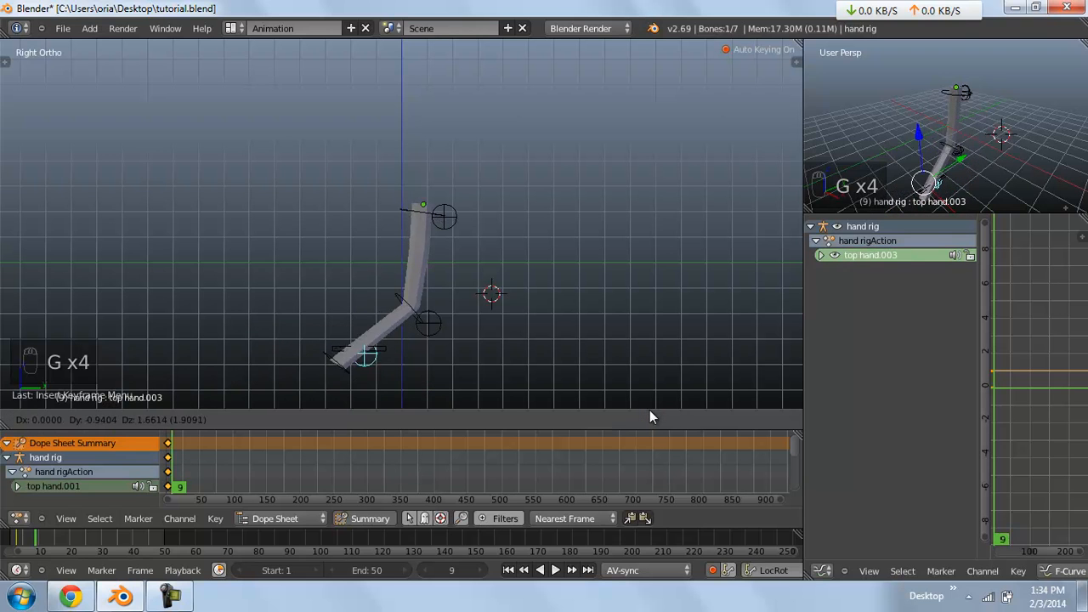
pyautogui.click(314, 299)
pyautogui.hotkey('ctrl', 'z')
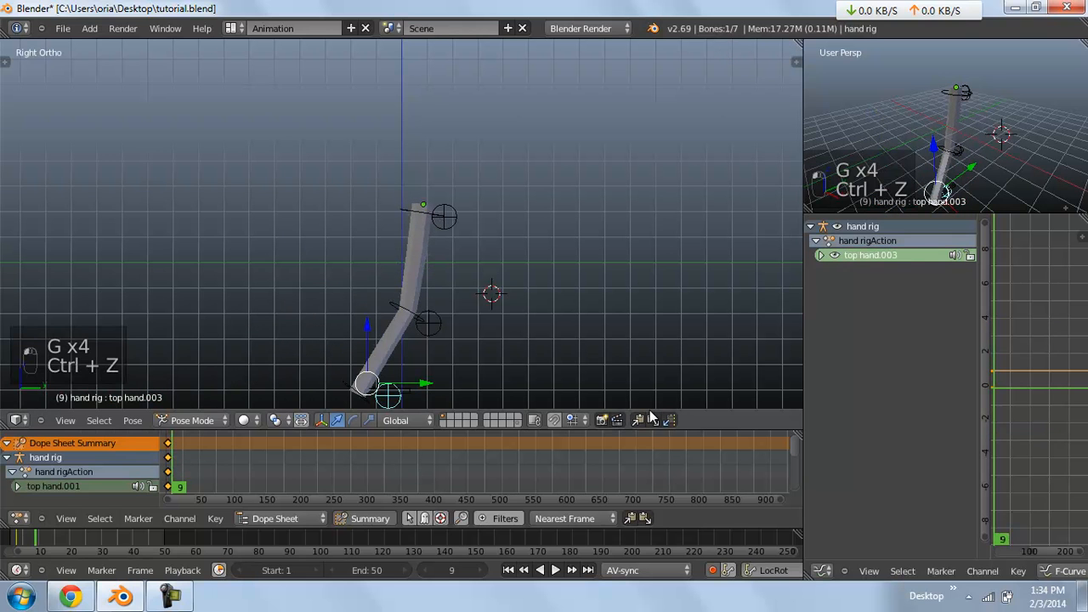
# Select the top hand bone and show its IK and prop custom properties, collapsing the Screencast Keys settings
pyautogui.press('n')
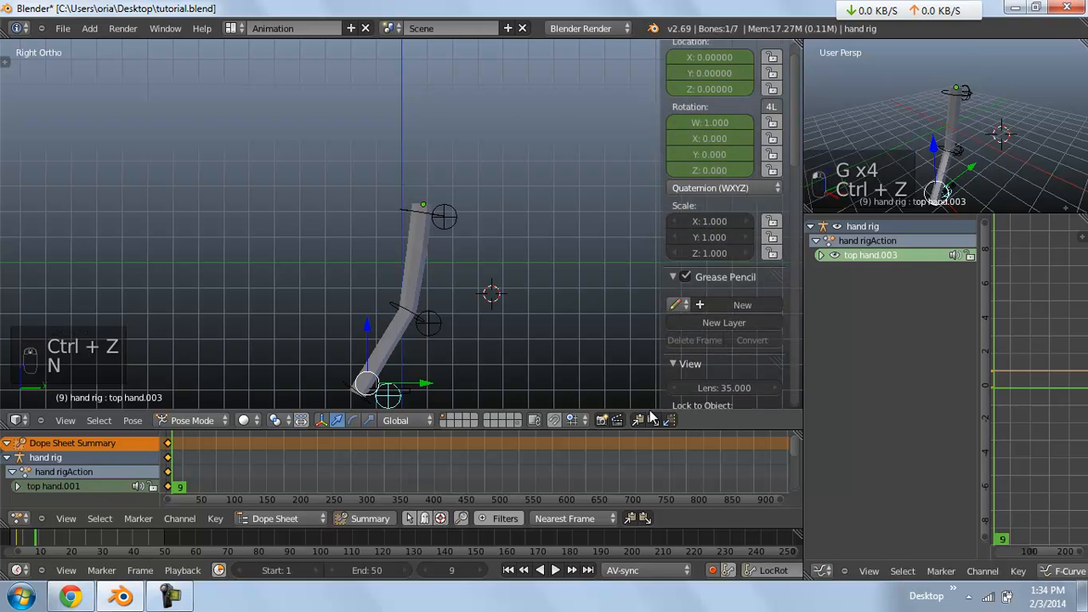
pyautogui.rightClick(419, 225)
pyautogui.scroll(-10, 727, 255)
pyautogui.scroll(-8, 727, 255)
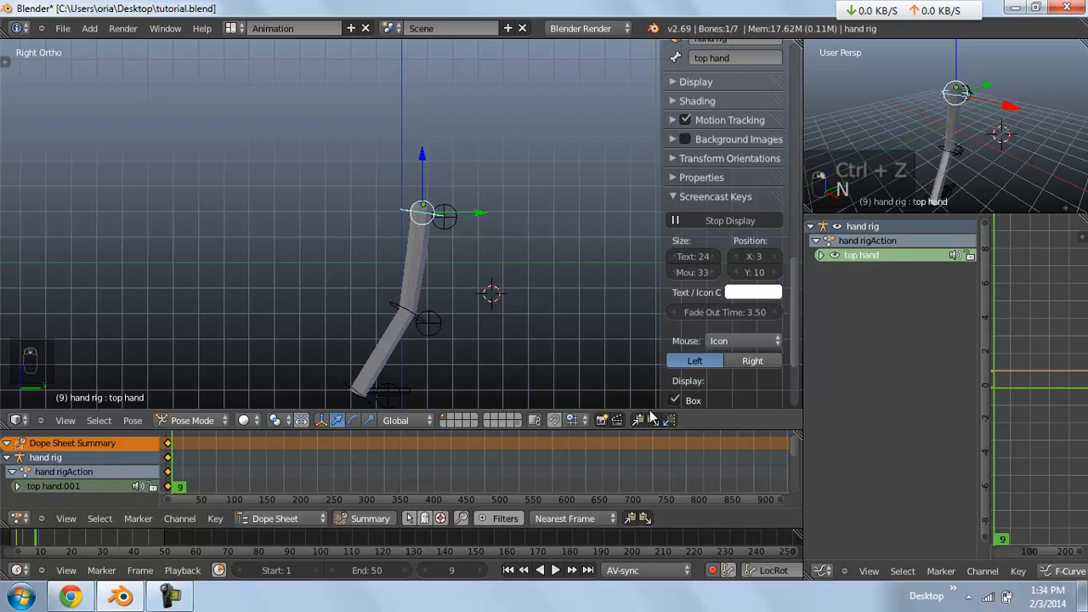
pyautogui.click(709, 196)
pyautogui.click(702, 178)
pyautogui.click(733, 207)
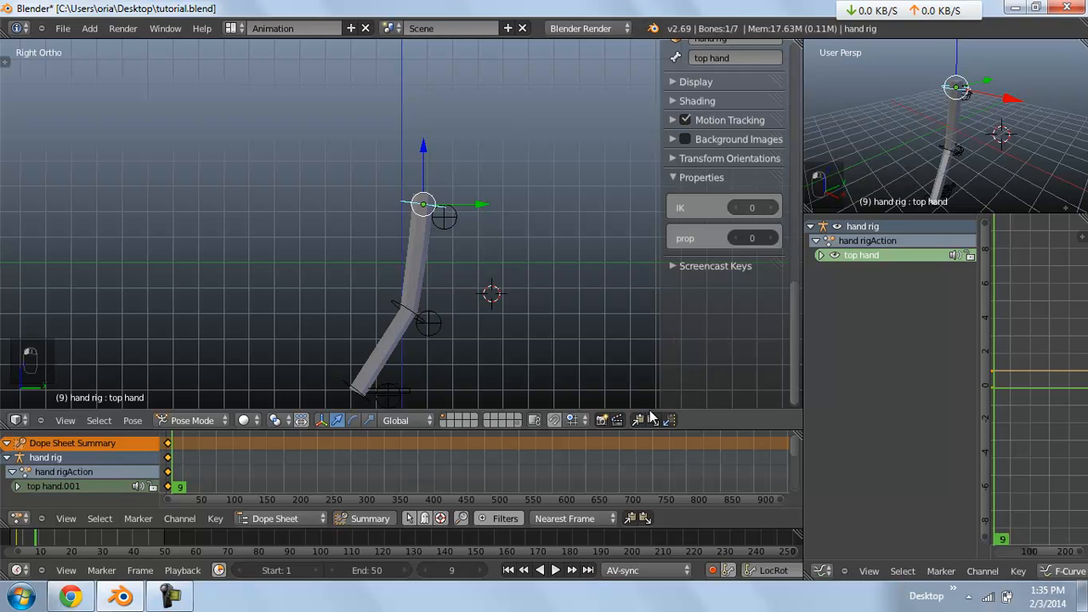
pyautogui.keyDown('shift'); pyautogui.moveTo(340, 255); pyautogui.dragTo(351, 197, button='middle'); pyautogui.keyUp('shift')
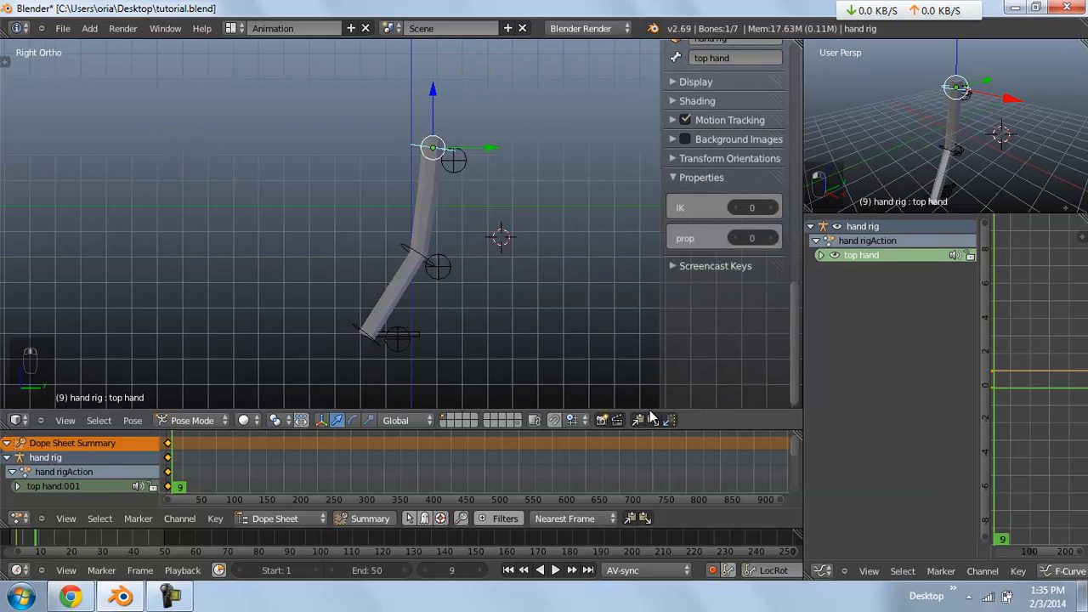
pyautogui.rightClick(382, 321)
pyautogui.press('g')
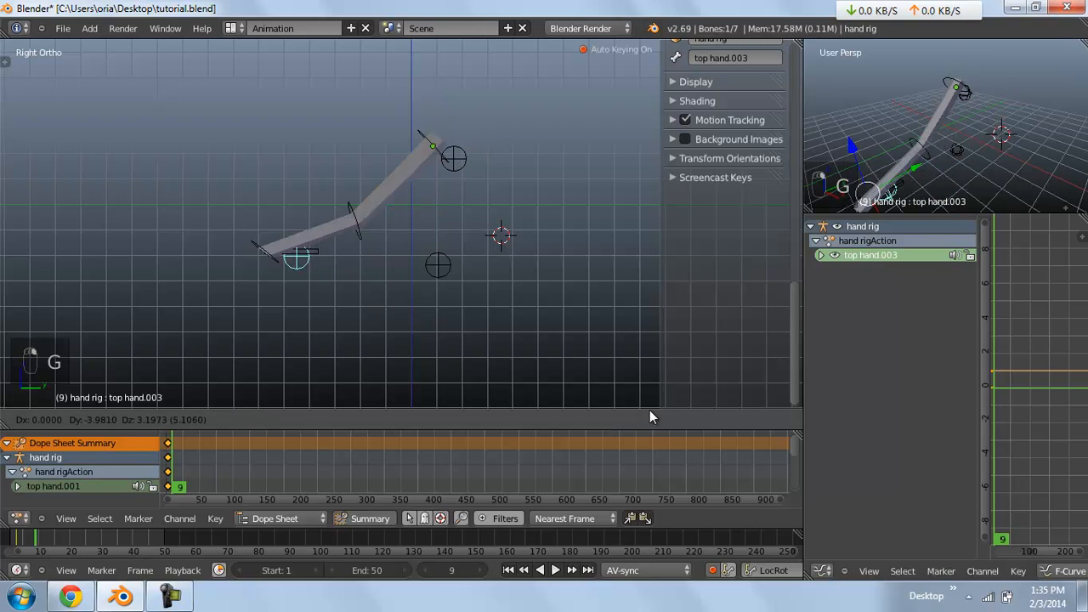
pyautogui.press('Escape')
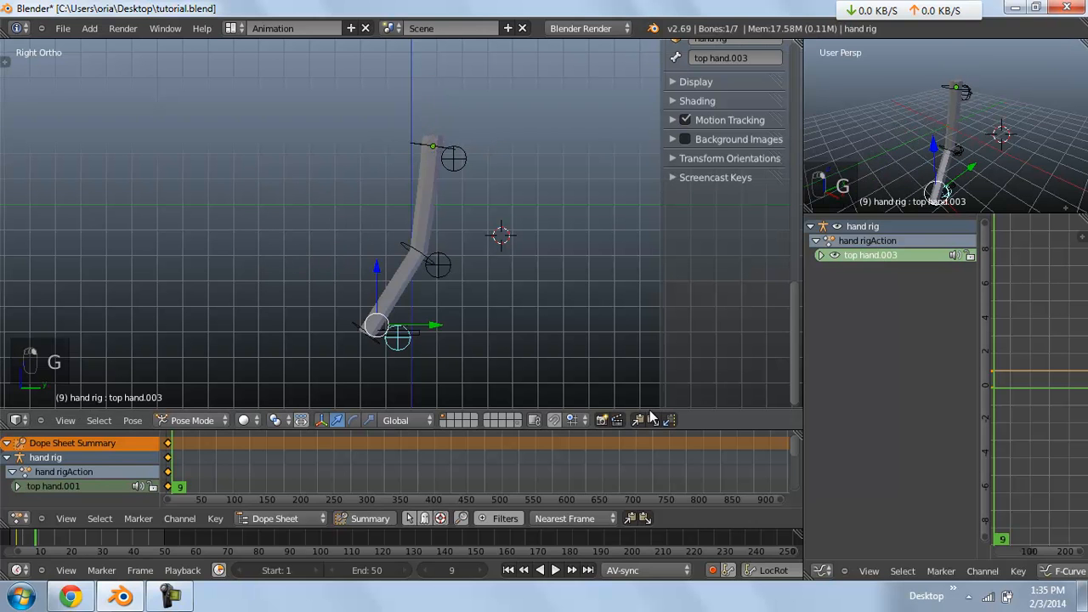
pyautogui.press('a')
pyautogui.press('a')
pyautogui.press('a')
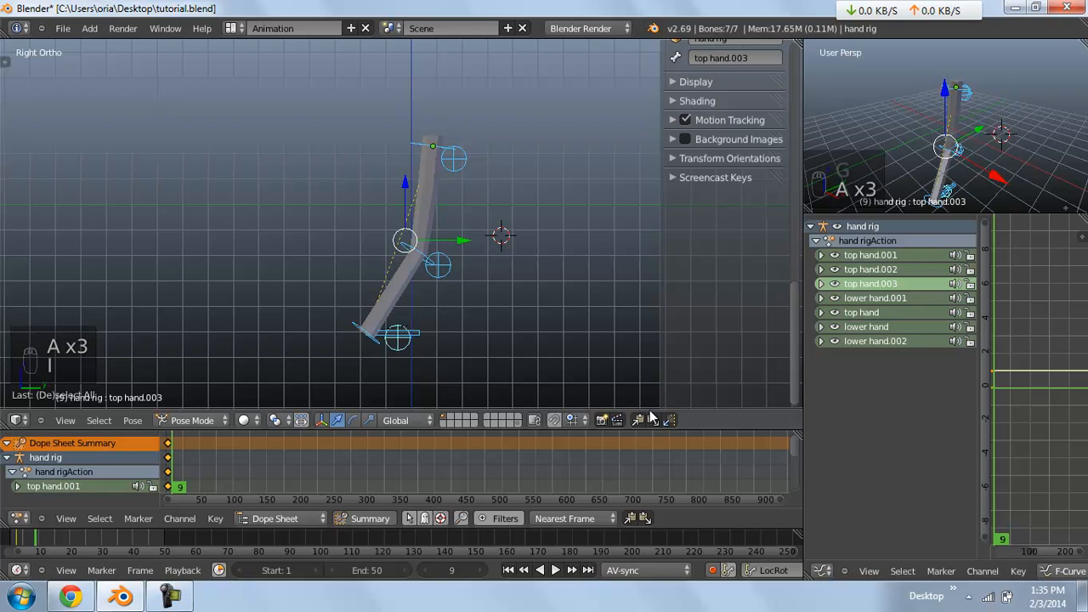
pyautogui.rightClick(364, 332)
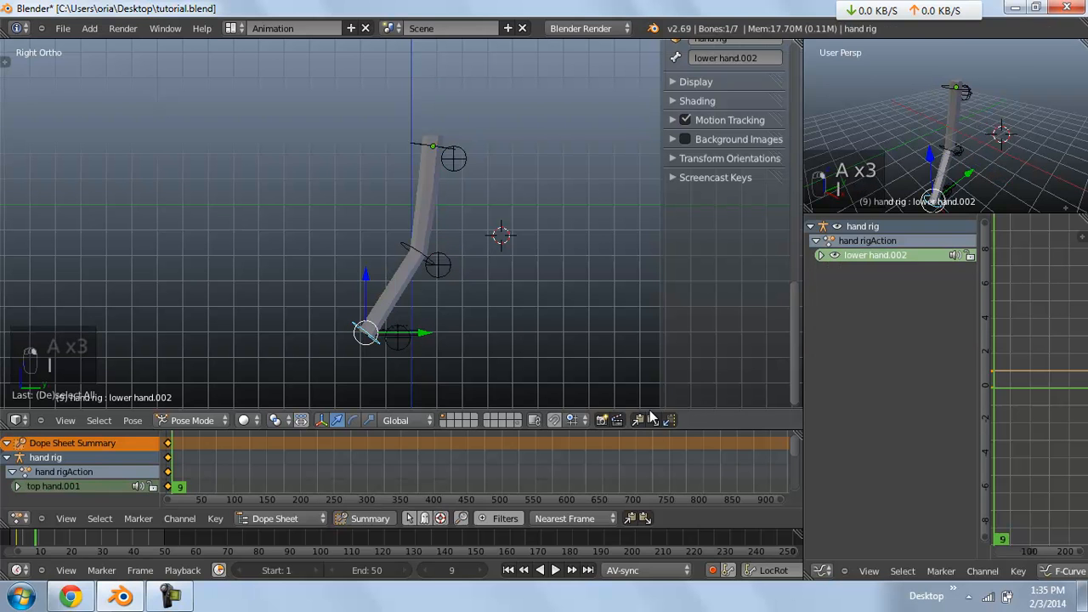
# Select the top hand bone and insert keyframes on its IK and prop properties at frame 9
pyautogui.rightClick(433, 146)
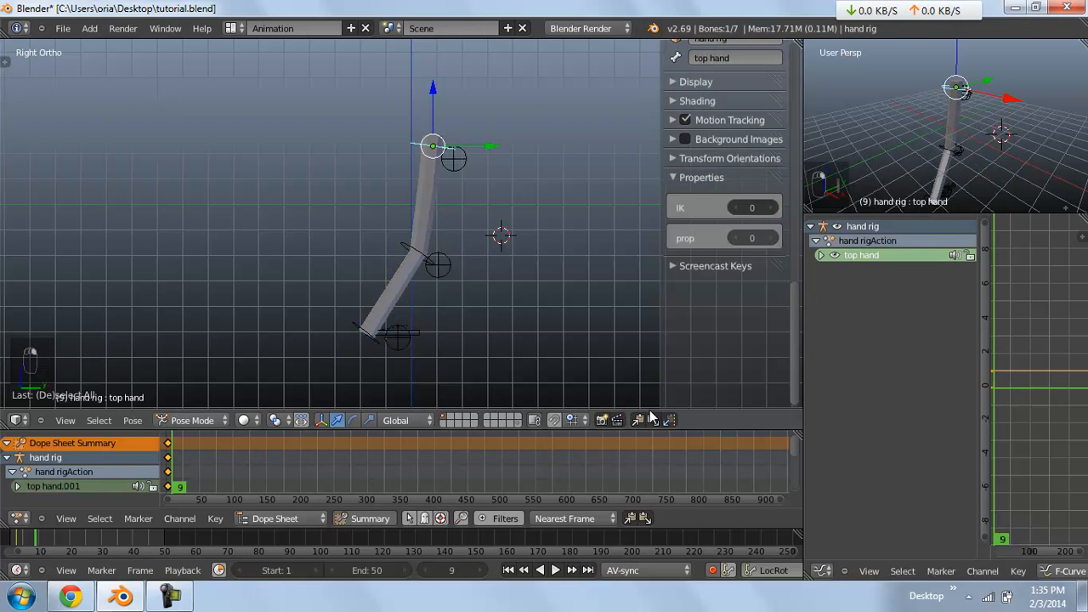
pyautogui.press('i')
pyautogui.press('i')
pyautogui.press('i')
pyautogui.press('i')
pyautogui.press('i')
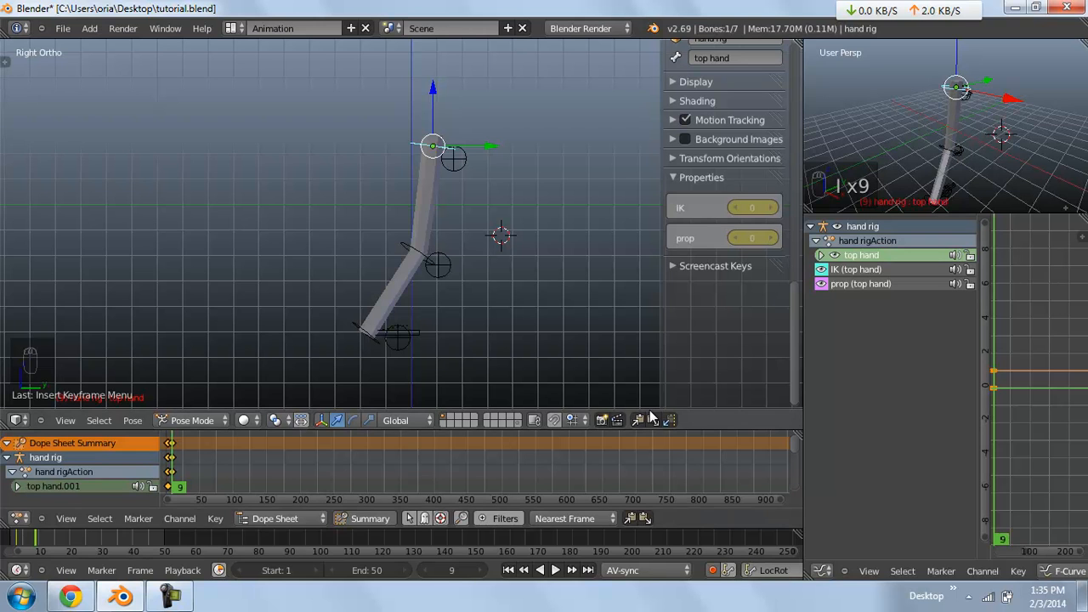
# Move the lower hand.001 control bone about -3.01 in Y and 3.76 in Z at frame 9, bending the arm forward
pyautogui.rightClick(406, 335)
pyautogui.rightClick(408, 333)
pyautogui.press('g')
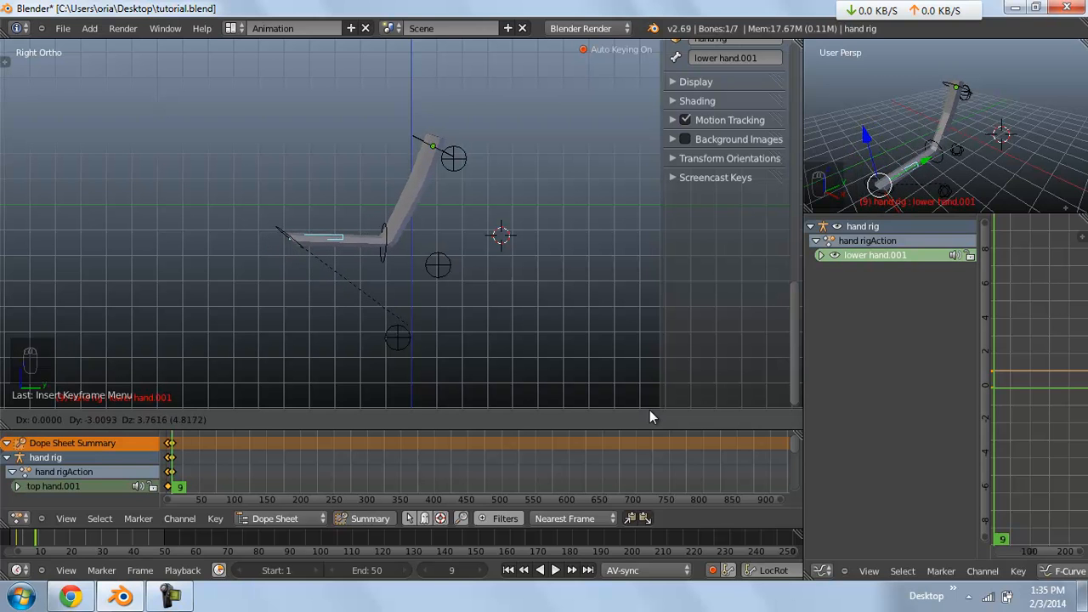
pyautogui.click(649, 411)
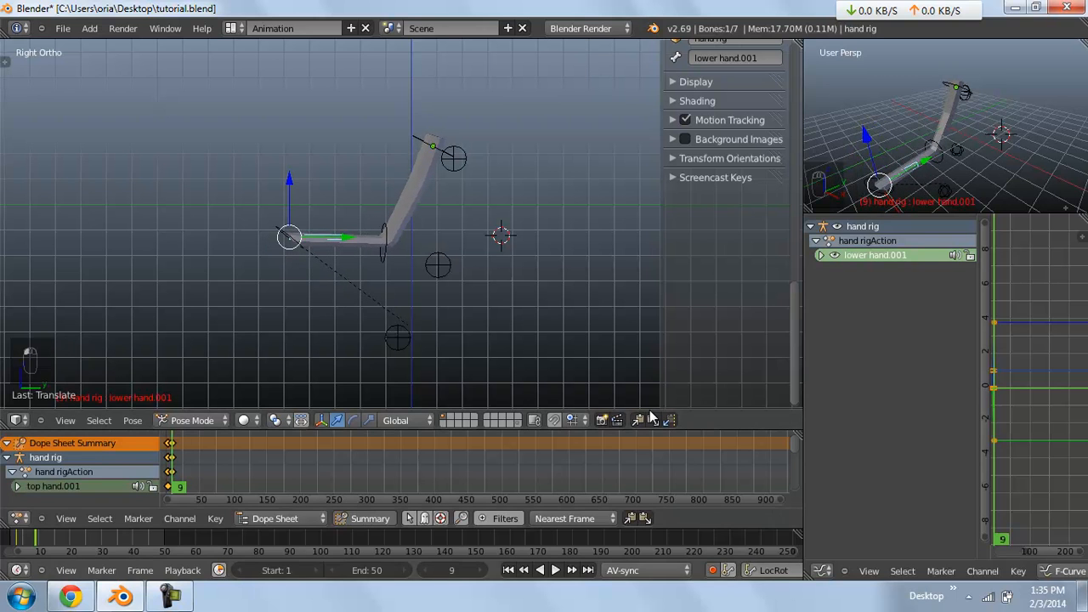
# Go to frame 6 and move the lower hand.001 control bone slightly downward to nearly straighten the arm
pyautogui.press('Left')
pyautogui.press('Left')
pyautogui.press('Left')
pyautogui.press('g')
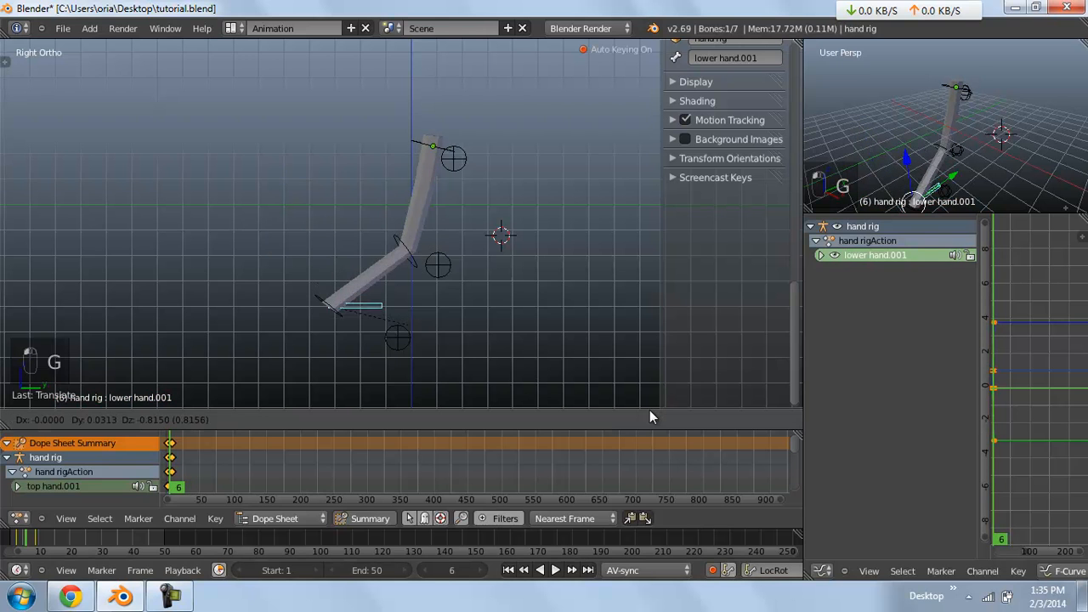
pyautogui.click(649, 417)
# Select all bones of the rig and insert LocRot keyframes for them at frame 9
pyautogui.press('a')
pyautogui.press('a')
pyautogui.press('a')
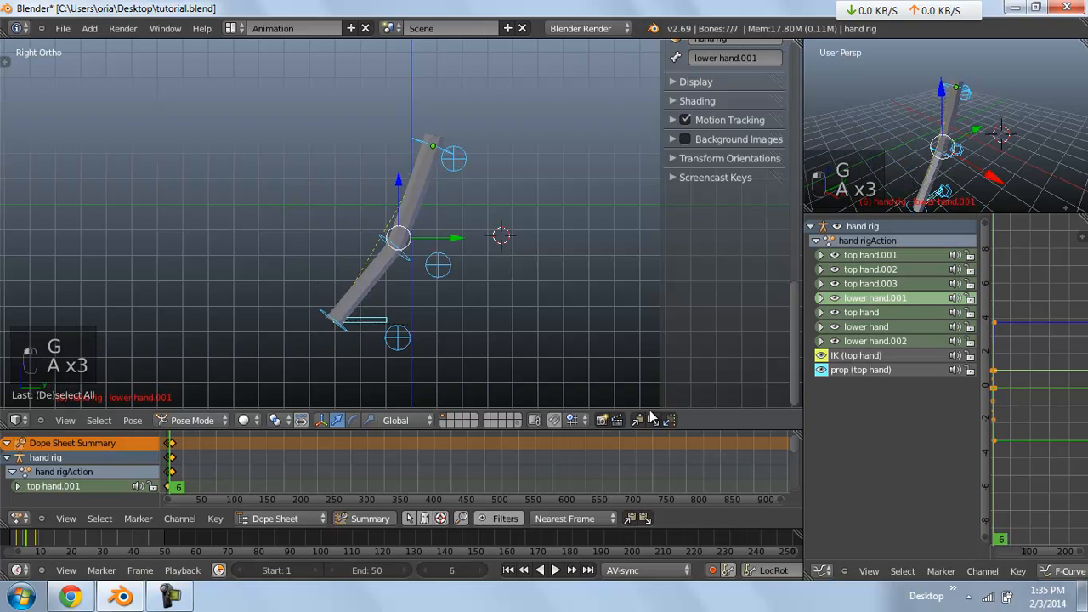
pyautogui.press('Up')
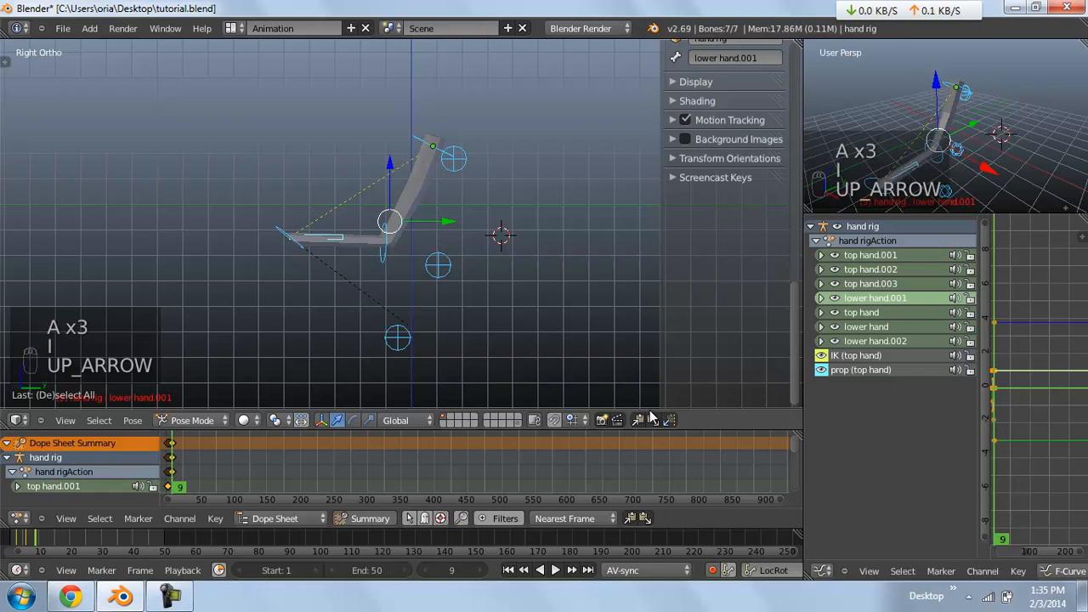
pyautogui.press('i')
# Go to frame 15, raise the lower hand.001 control bone above shoulder height, and play the animation
pyautogui.press('Up')
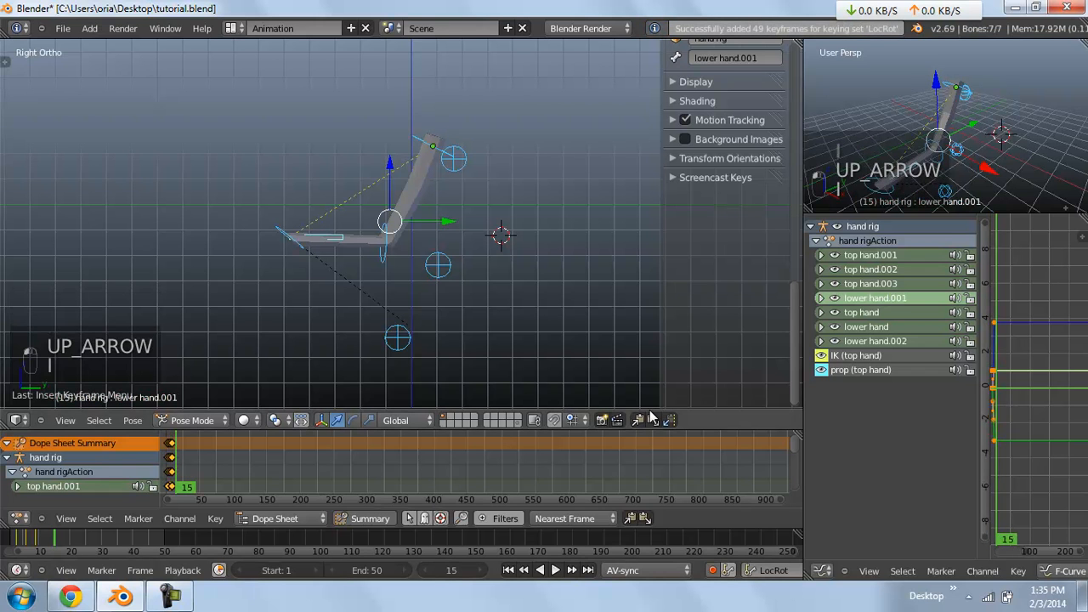
pyautogui.rightClick(291, 237)
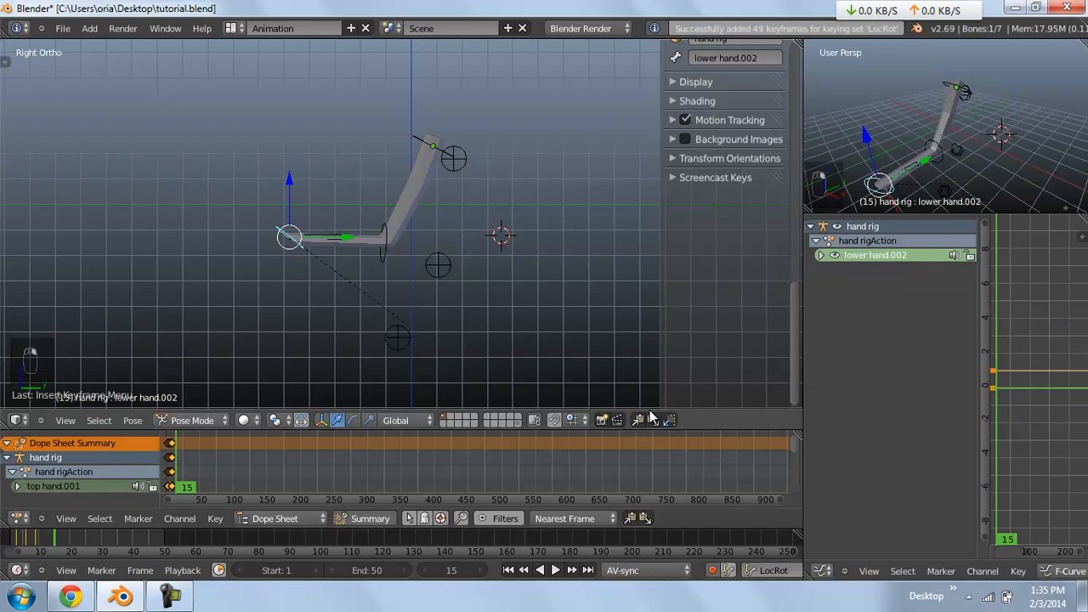
pyautogui.press('g')
pyautogui.rightClick(262, 188)
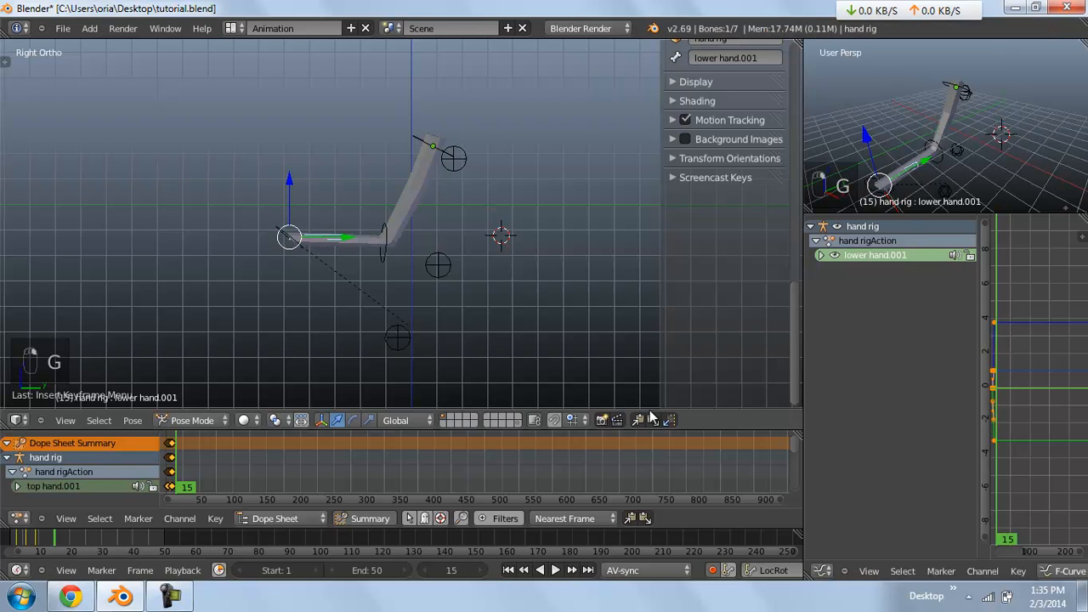
pyautogui.press('g')
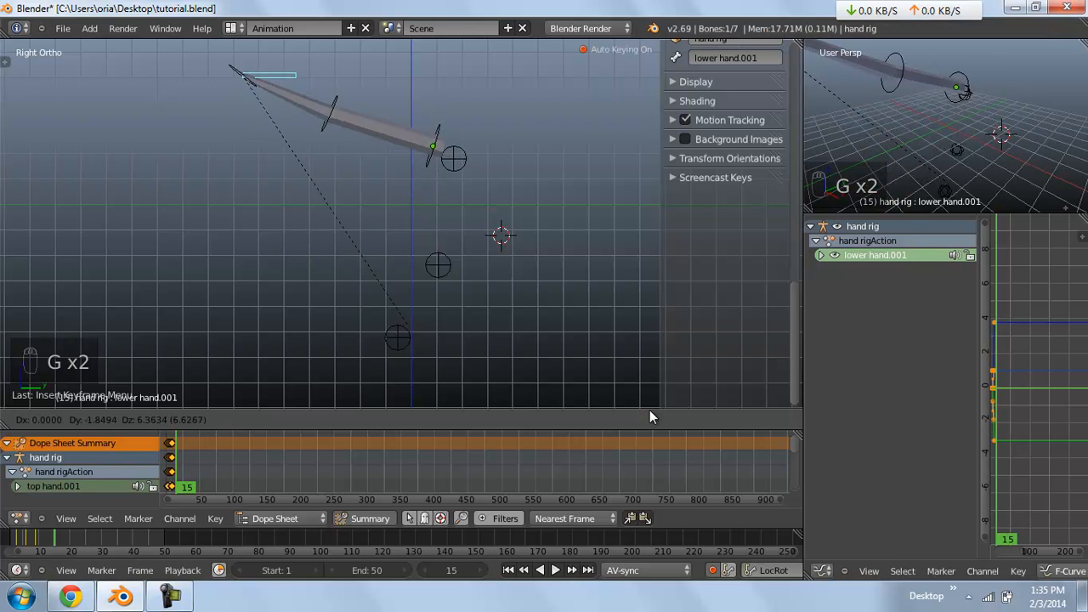
pyautogui.click(650, 410)
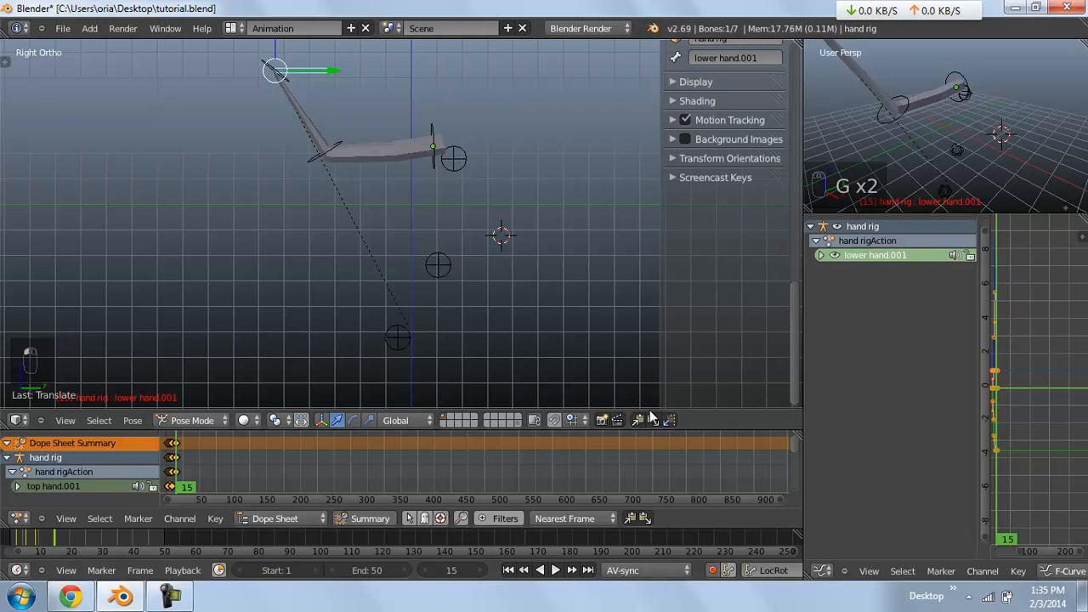
pyautogui.hotkey('alt', 'a')
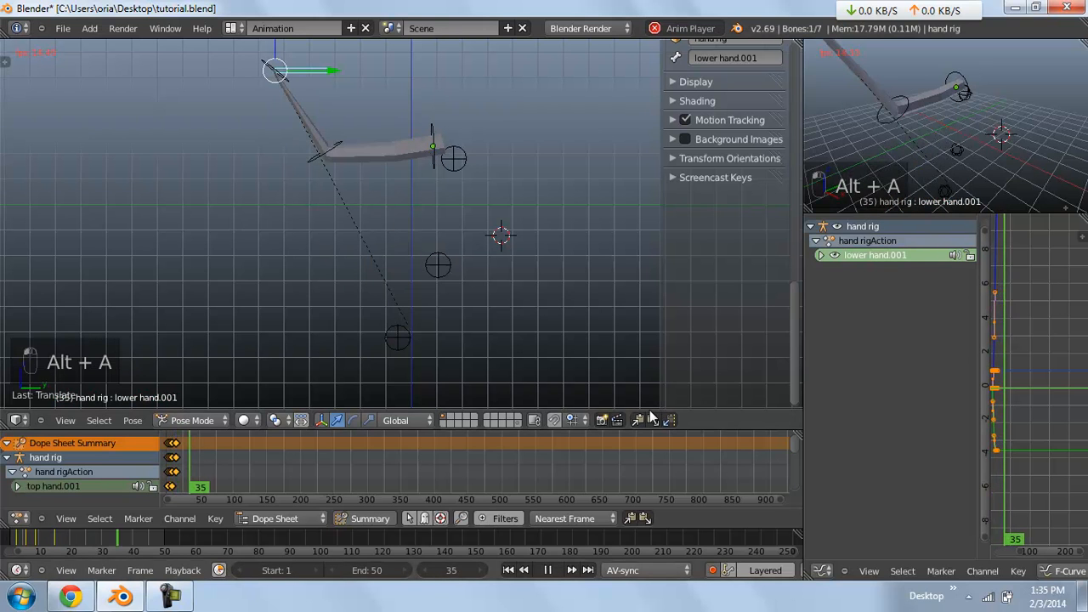
pyautogui.hotkey('alt', 'a')
# Go to frame 27, lower the lower hand.001 control bone until the arm hangs down, and keyframe it
pyautogui.keyDown('alt'); pyautogui.scroll(10, 651, 416); pyautogui.keyUp('alt')
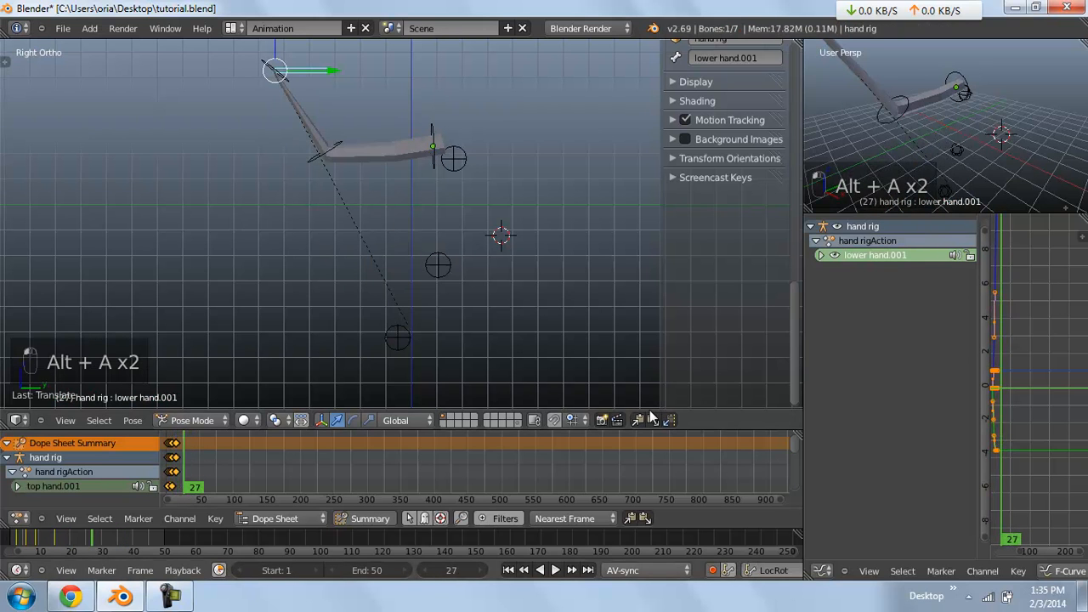
pyautogui.press('g')
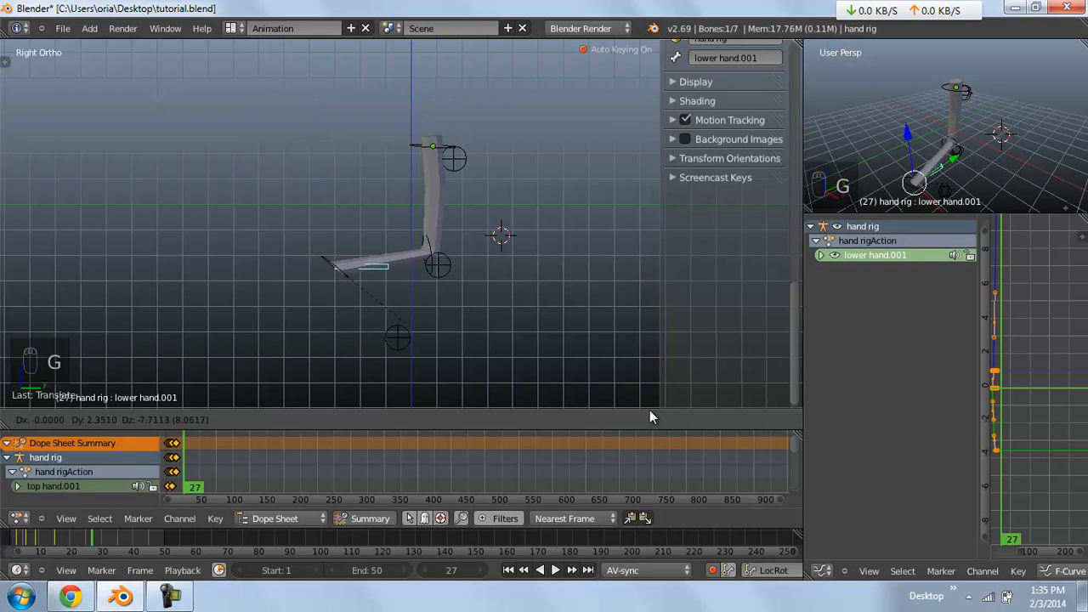
pyautogui.click(650, 416)
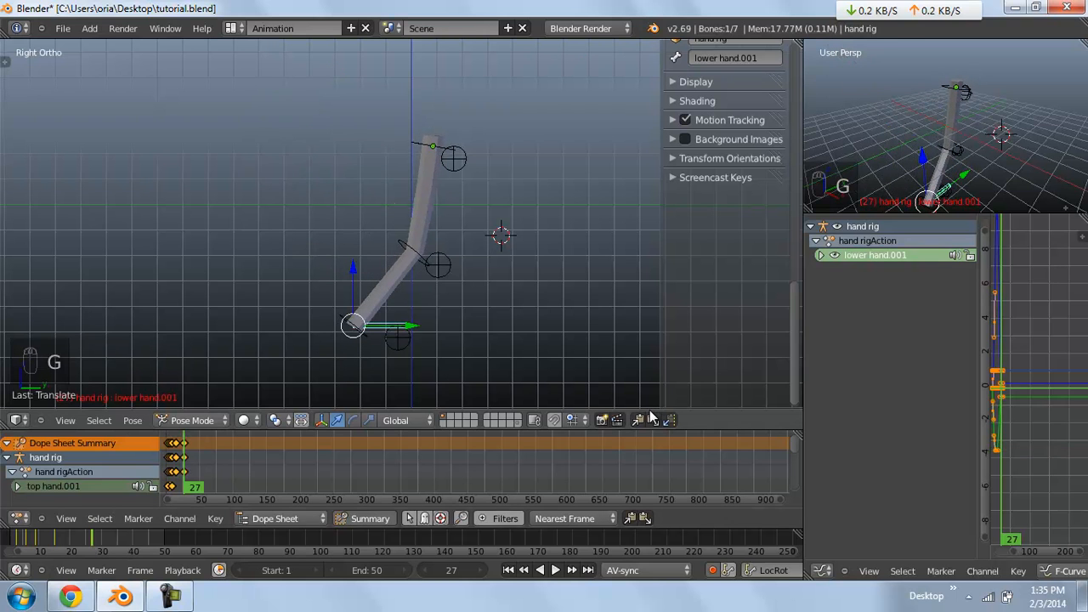
pyautogui.press('i')
# Insert LocRot keyframes for all bones of the rig at frame 27
pyautogui.press('a')
pyautogui.press('a')
pyautogui.press('a')
pyautogui.press('i')
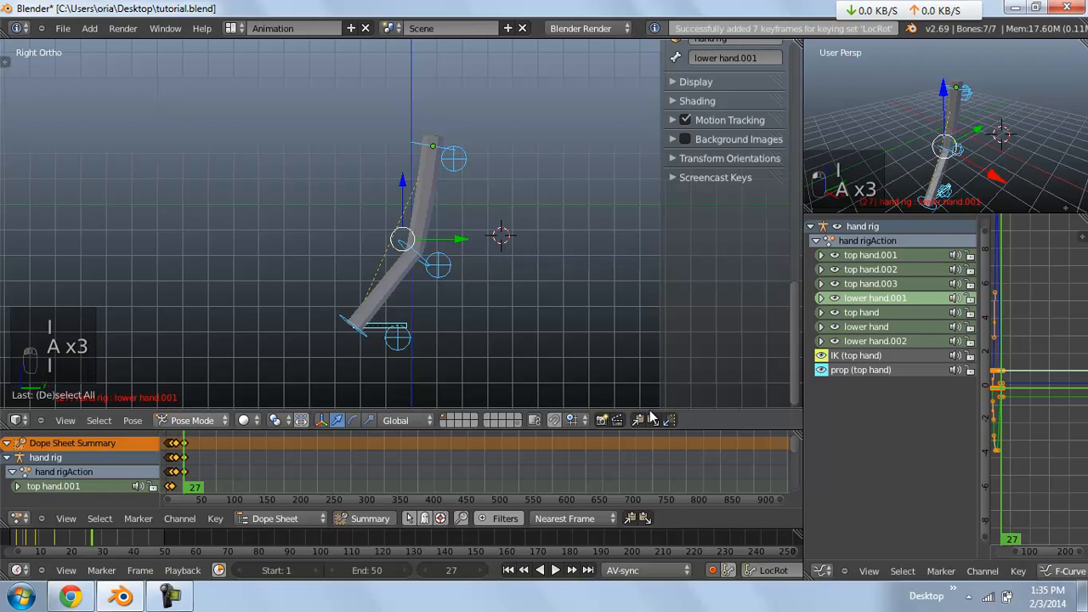
# Go to frame 24, move the lower hand.001 control bone forward away from the body, and keyframe it
pyautogui.click(82, 537)
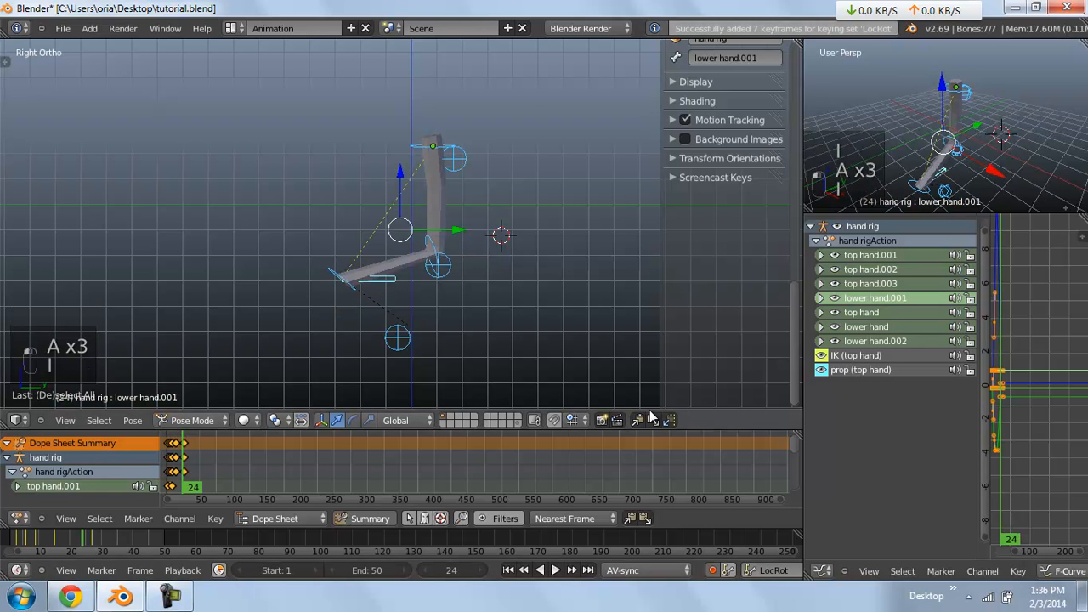
pyautogui.rightClick(365, 279)
pyautogui.press('g')
pyautogui.click(650, 416)
pyautogui.press('i')
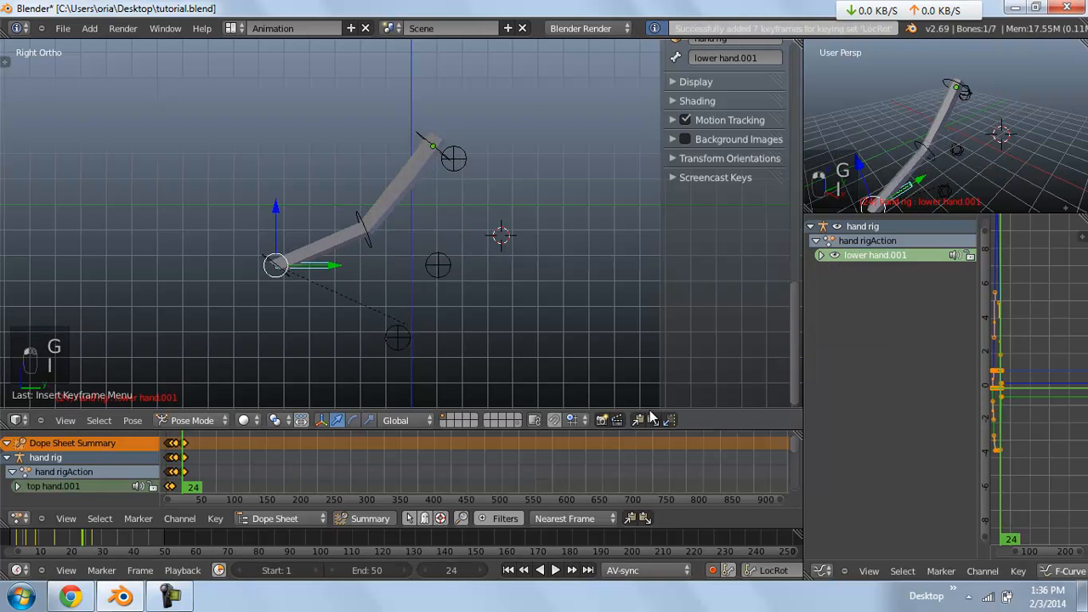
# Insert LocRot keyframes for all bones of the rig at frame 24 and play the animation
pyautogui.press('a')
pyautogui.press('a')
pyautogui.press('a')
pyautogui.press('i')
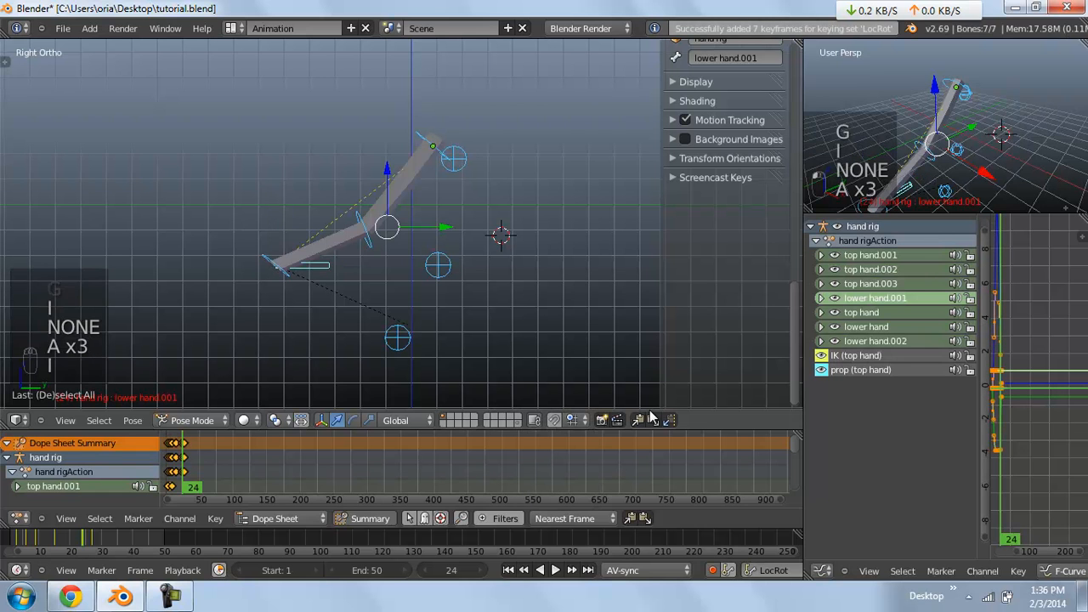
pyautogui.hotkey('alt', 'a')
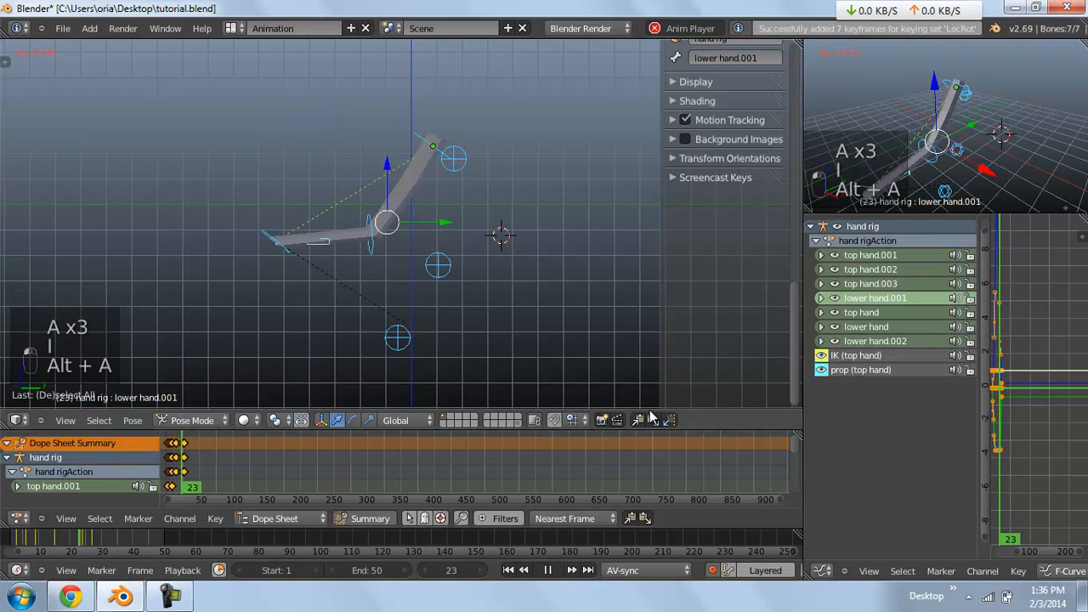
pyautogui.hotkey('alt', 'a')
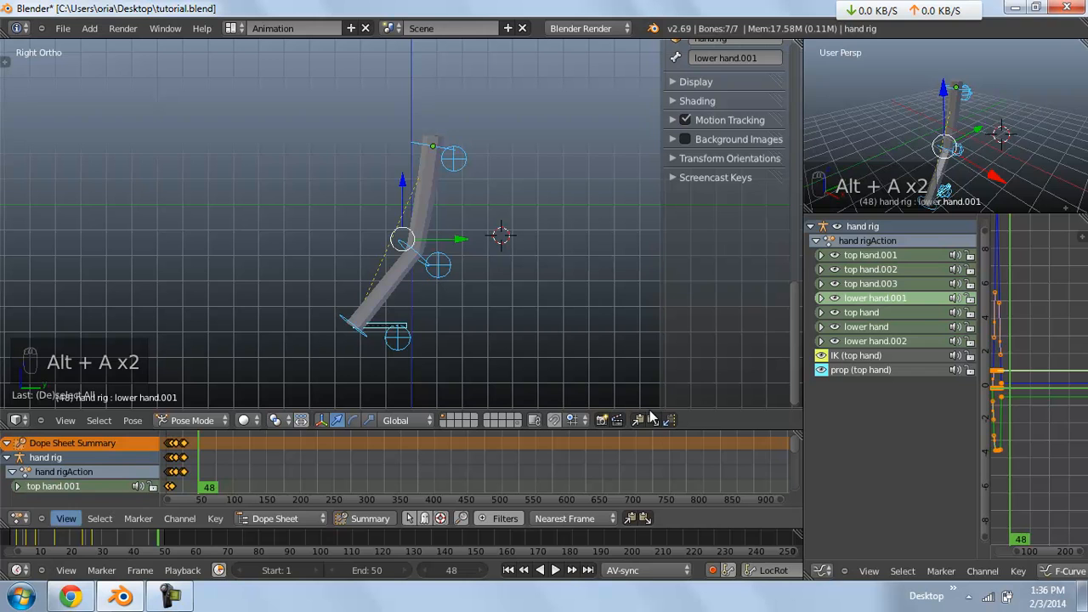
# Go to frame 3 and keyframe the top hand bone's IK and prop properties at 0
pyautogui.keyDown('alt'); pyautogui.scroll(-8, 650, 417); pyautogui.keyUp('alt')
pyautogui.keyDown('alt'); pyautogui.scroll(4, 650, 417); pyautogui.keyUp('alt')
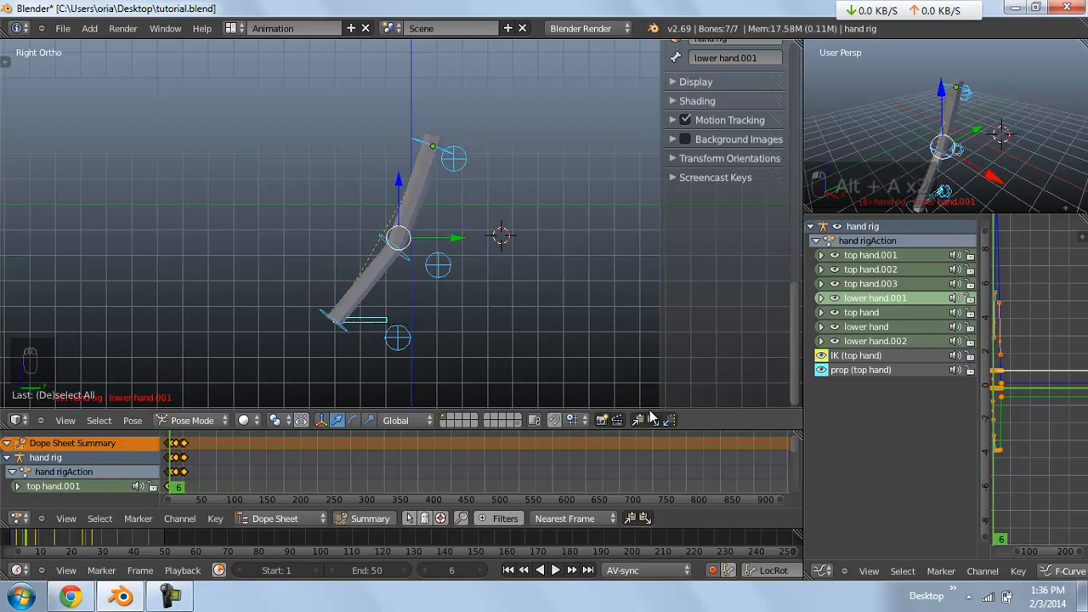
pyautogui.rightClick(442, 150)
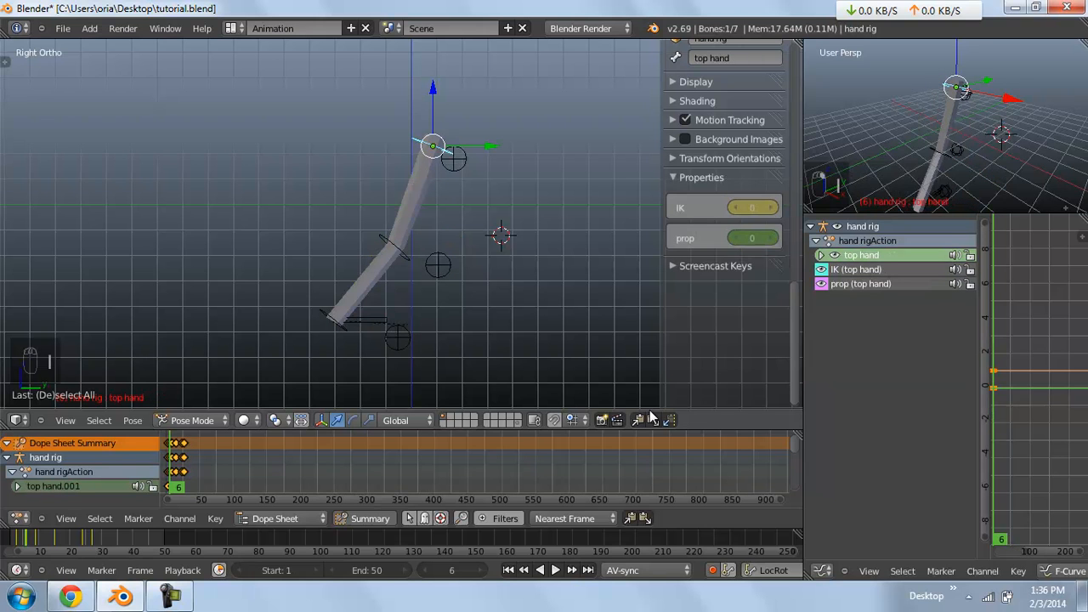
pyautogui.hotkey('ctrl', 'z')
pyautogui.press('Down')
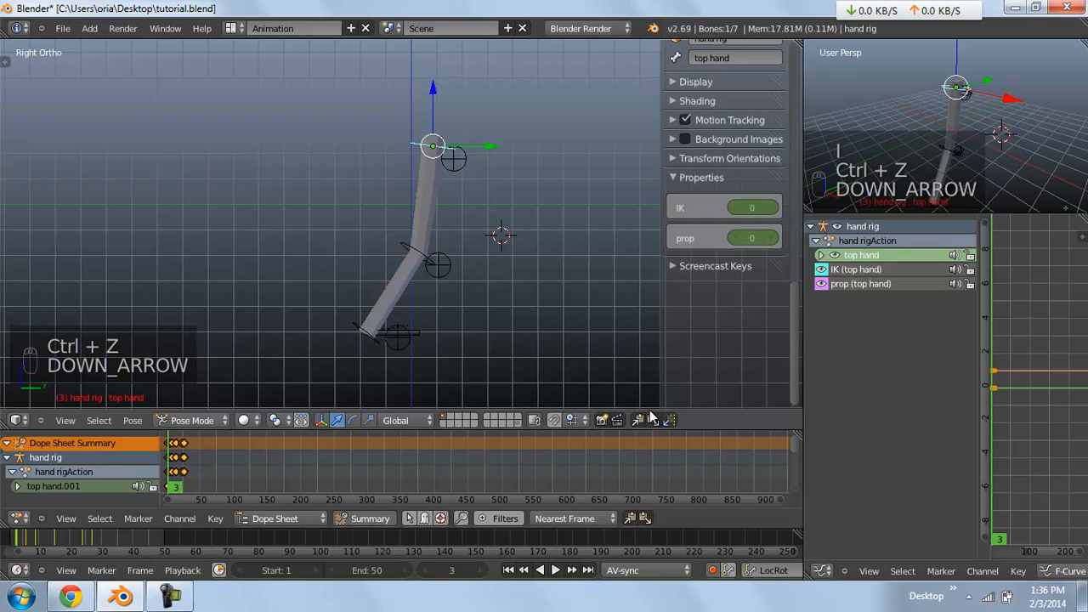
pyautogui.press('i')
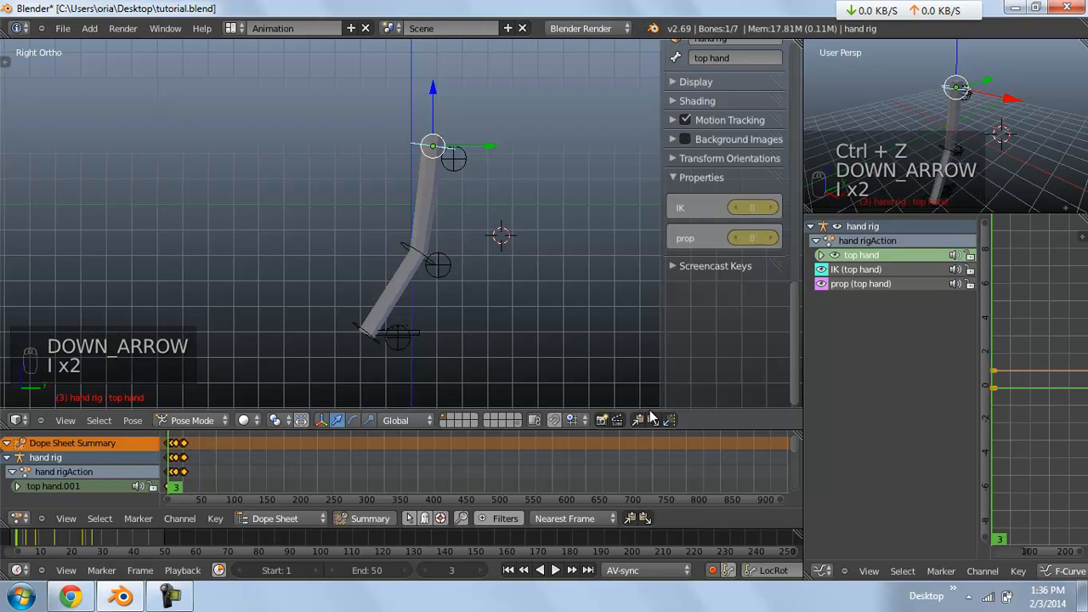
# Go to frame 6, set the top hand bone's IK to 1 and prop to 0, and keyframe both properties
pyautogui.press('Up')
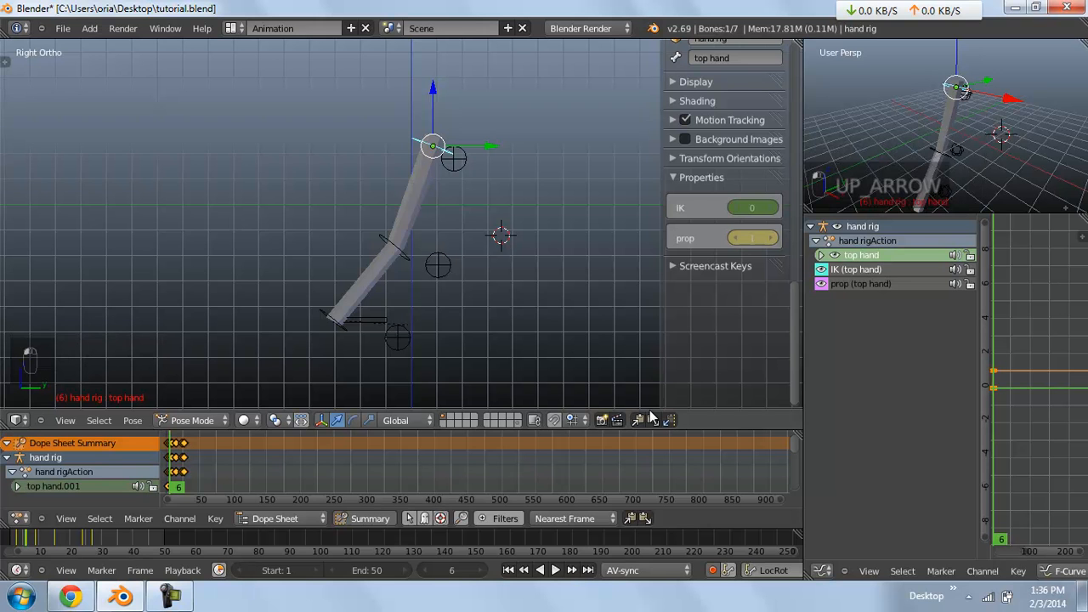
pyautogui.moveTo(397, 338)
pyautogui.mouseDown(button='right')
pyautogui.moveTo(404, 331)
pyautogui.moveTo(327, 402)
pyautogui.moveTo(397, 338)
pyautogui.mouseUp(button='right')
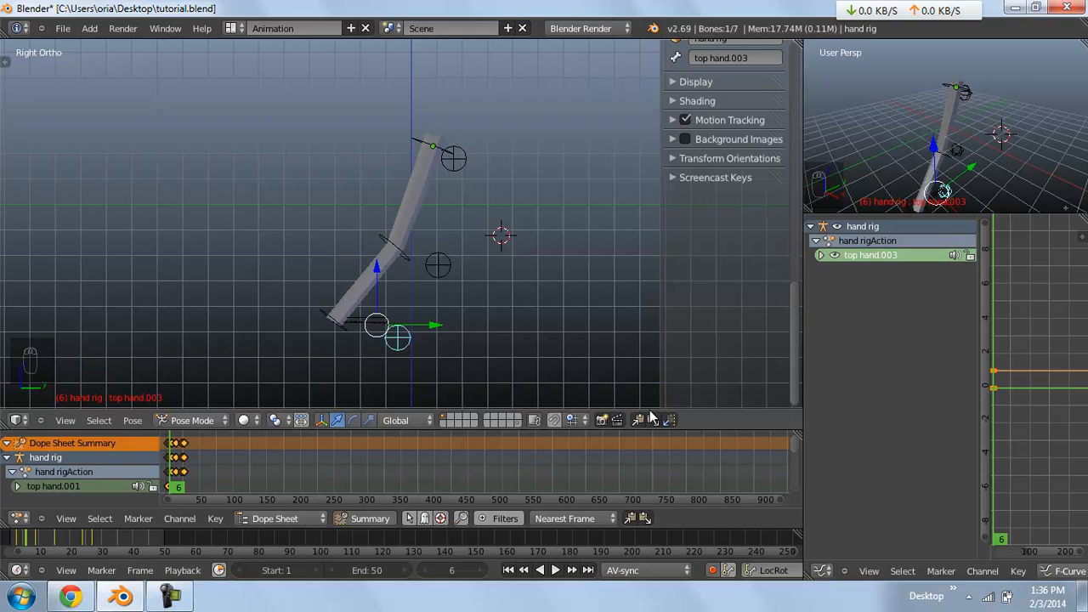
pyautogui.rightClick(366, 321)
pyautogui.rightClick(433, 146)
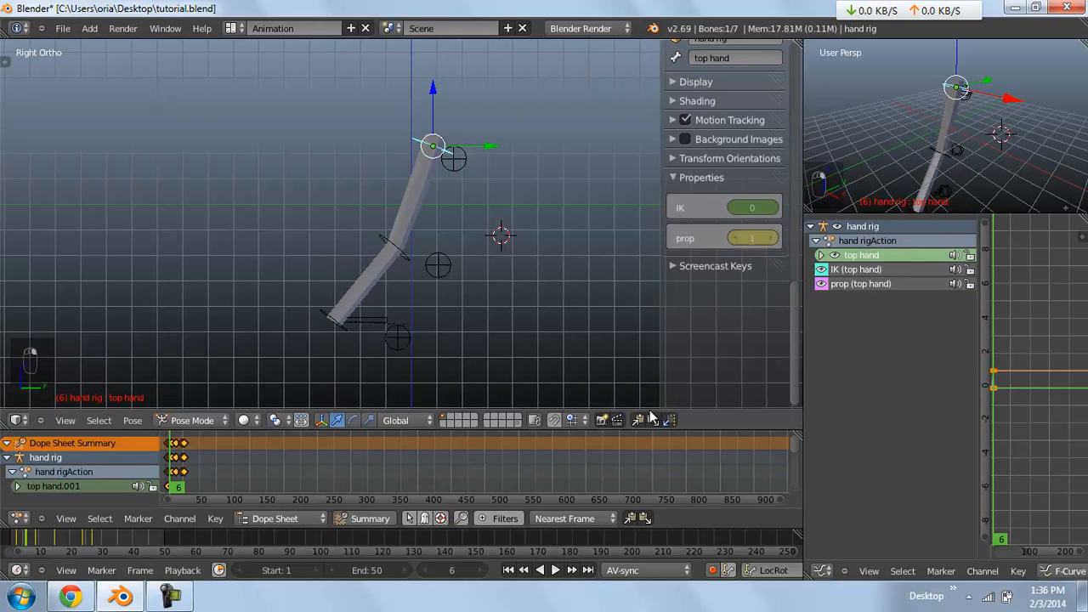
pyautogui.click(771, 207)
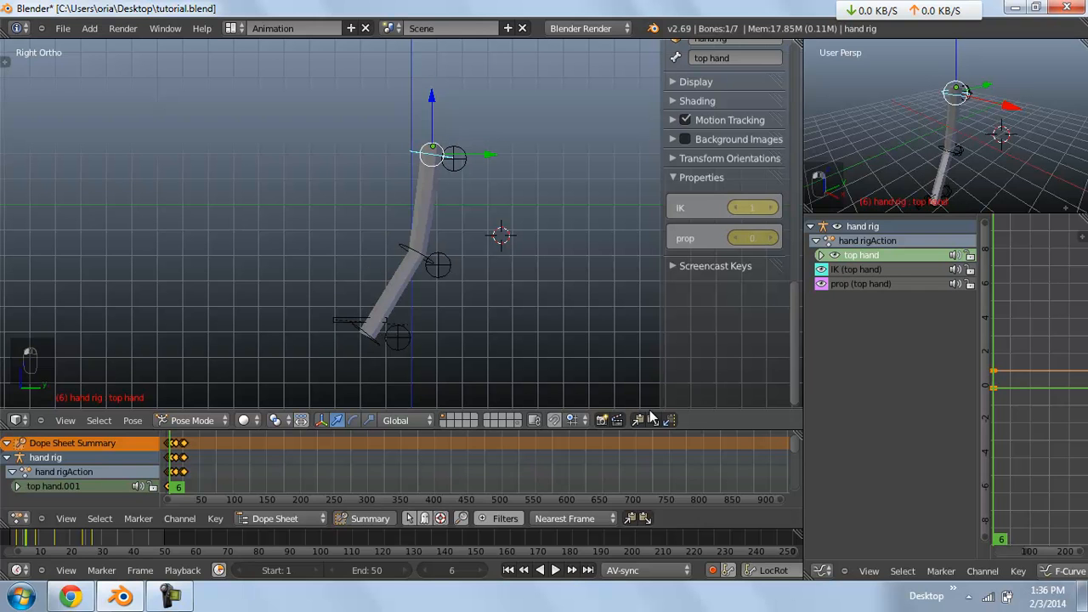
# Move the top hand.003 control bone down and forward at frame 6 so the arm reaches out in front
pyautogui.moveTo(397, 338); pyautogui.dragTo(361, 405, button='right')
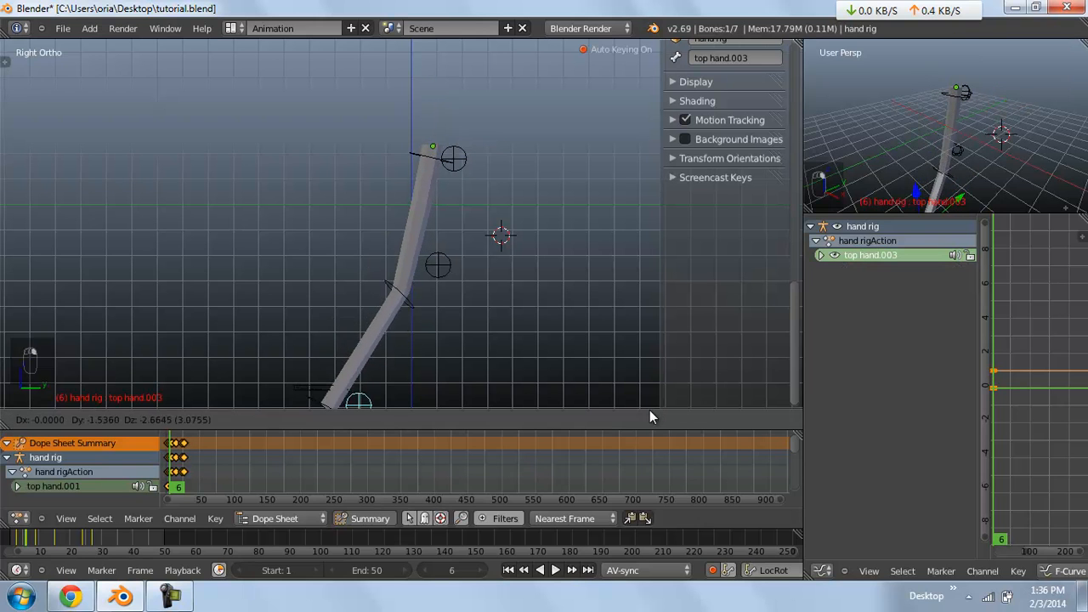
pyautogui.rightClick(360, 404)
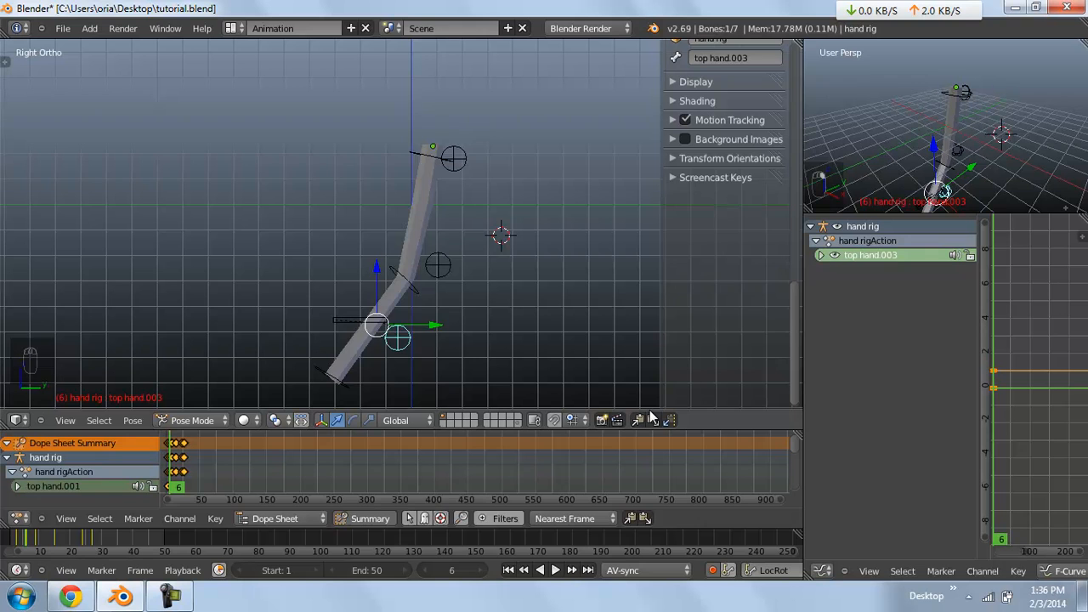
pyautogui.rightClick(427, 155)
pyautogui.scroll(-1, 442, 272)
pyautogui.keyDown('shift'); pyautogui.moveTo(442, 272); pyautogui.dragTo(487, 208, button='middle'); pyautogui.keyUp('shift')
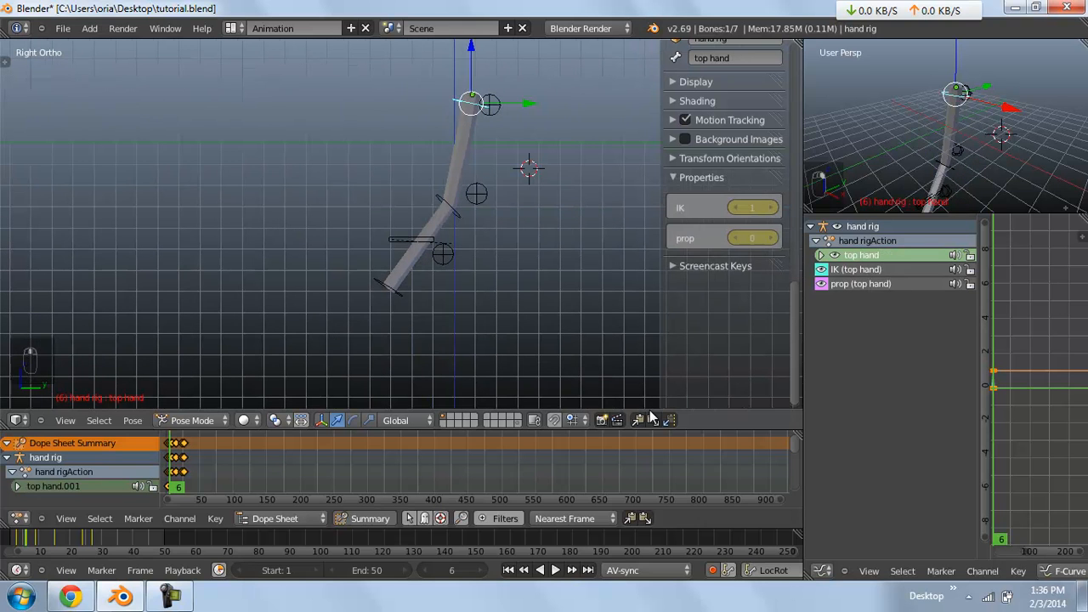
pyautogui.rightClick(443, 254)
pyautogui.press('g')
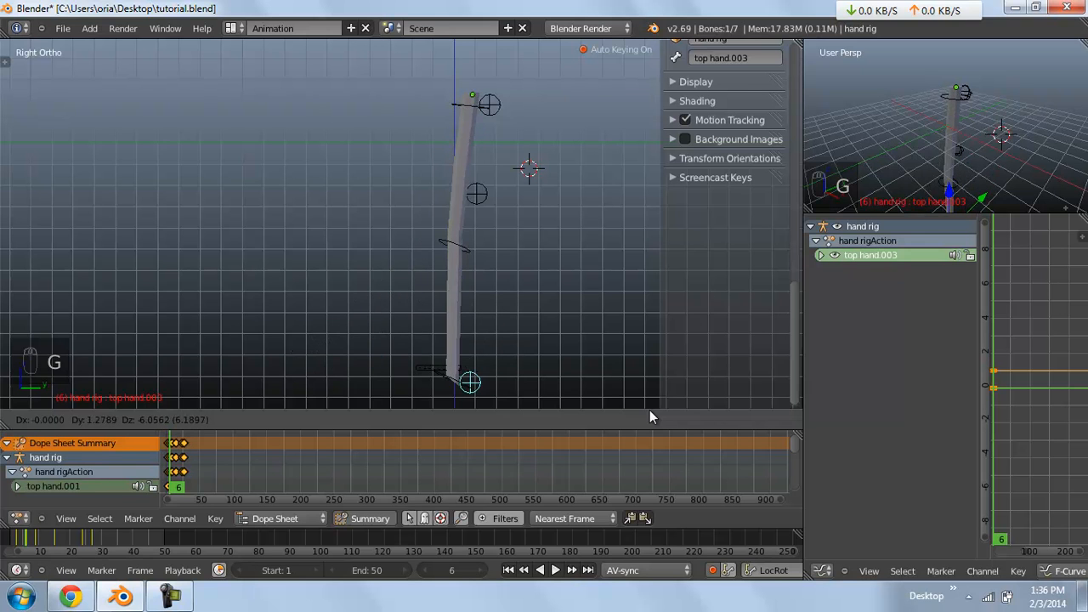
pyautogui.click(337, 352)
# Move the top hand.002 control bone backward and insert LocRot keyframes for all bones at frame 6
pyautogui.rightClick(477, 194)
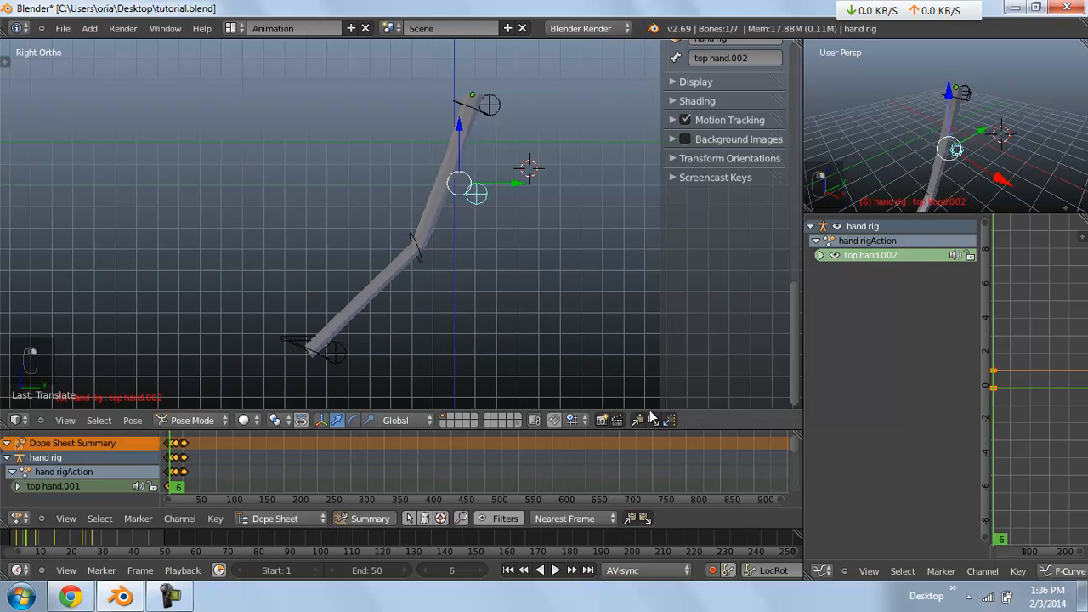
pyautogui.press('g')
pyautogui.click(650, 409)
pyautogui.press('a')
pyautogui.press('a')
pyautogui.press('a')
pyautogui.press('i')
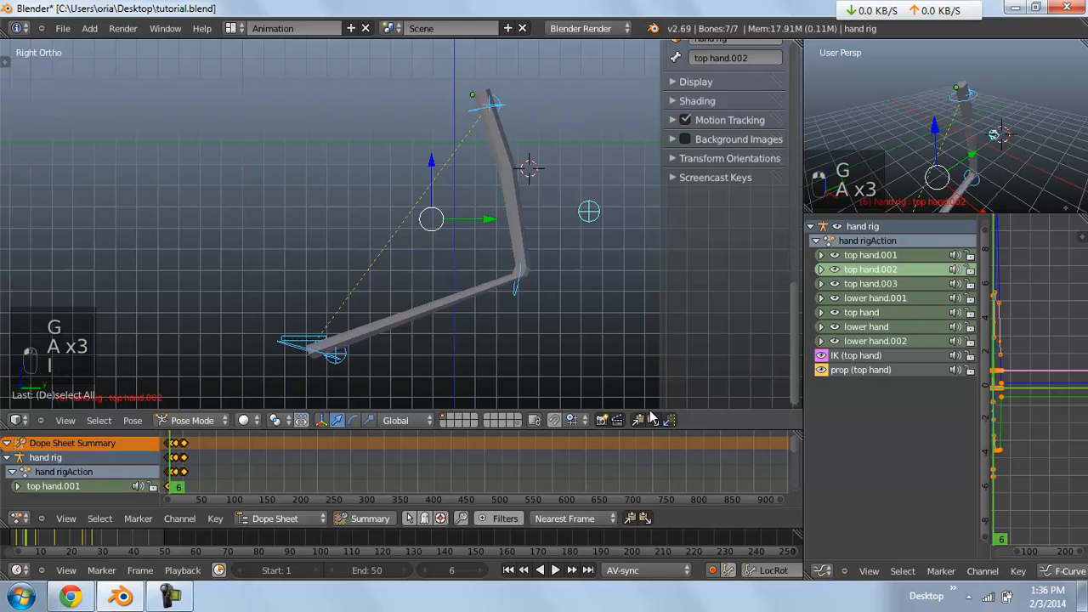
# Play the animation and examine the arm's motion in perspective
pyautogui.hotkey('alt', 'a')
pyautogui.press('a')
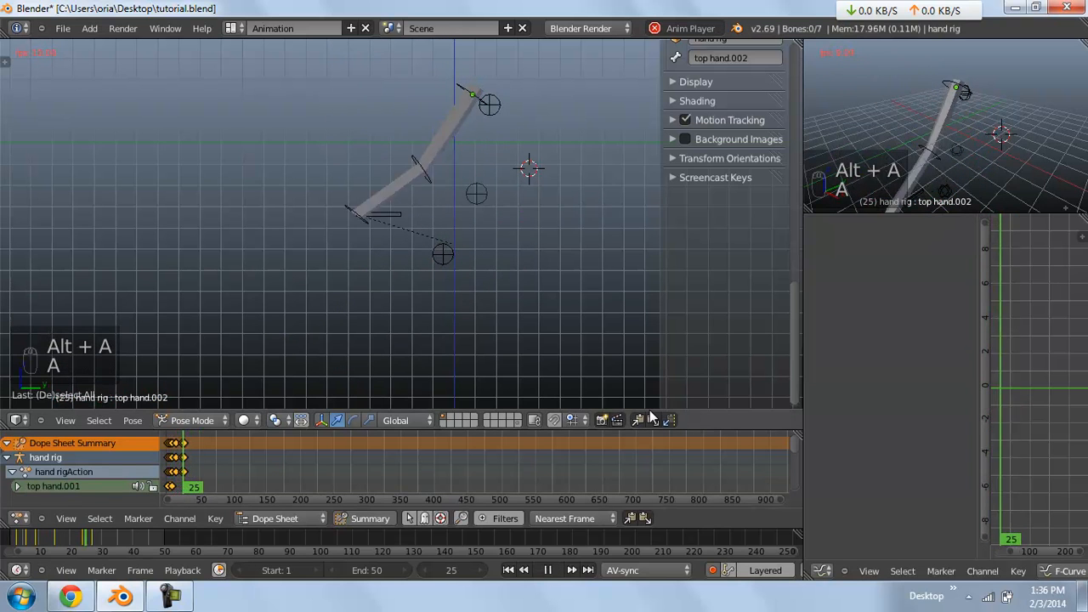
pyautogui.press('KP_5')
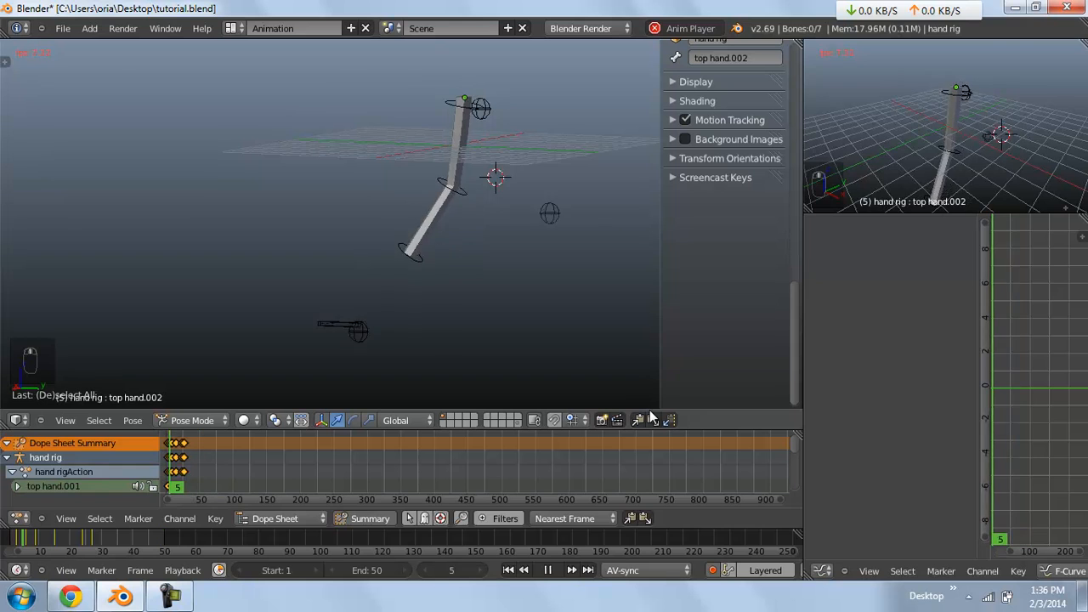
pyautogui.hotkey('alt', 'a')
pyautogui.press('KP_3')
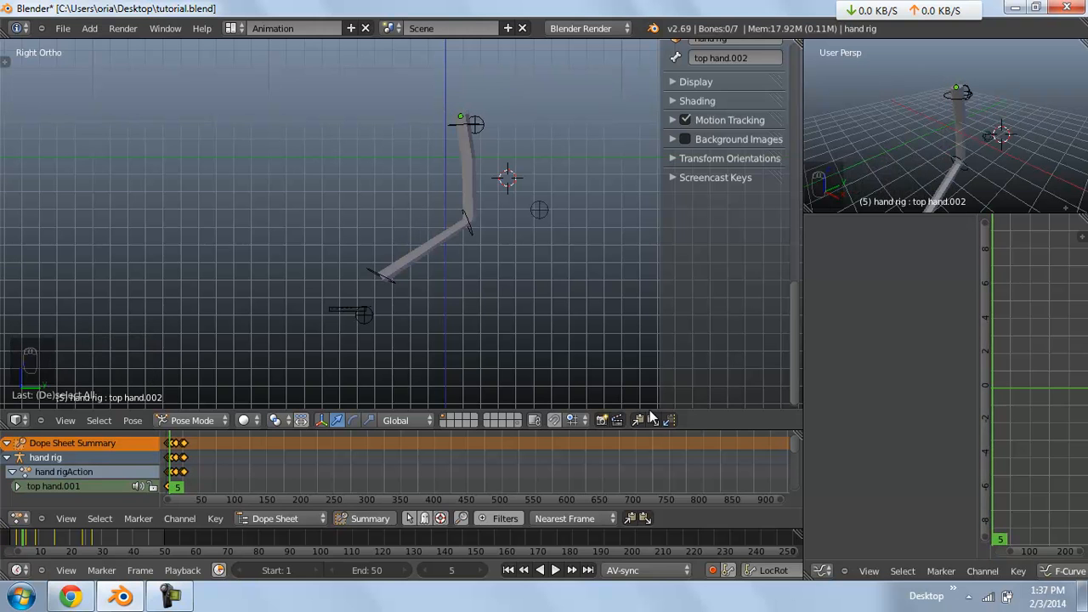
# At frame 6, move the top hand.003 control bone down and backward, and top hand.002 forward past the arm
pyautogui.press('Right')
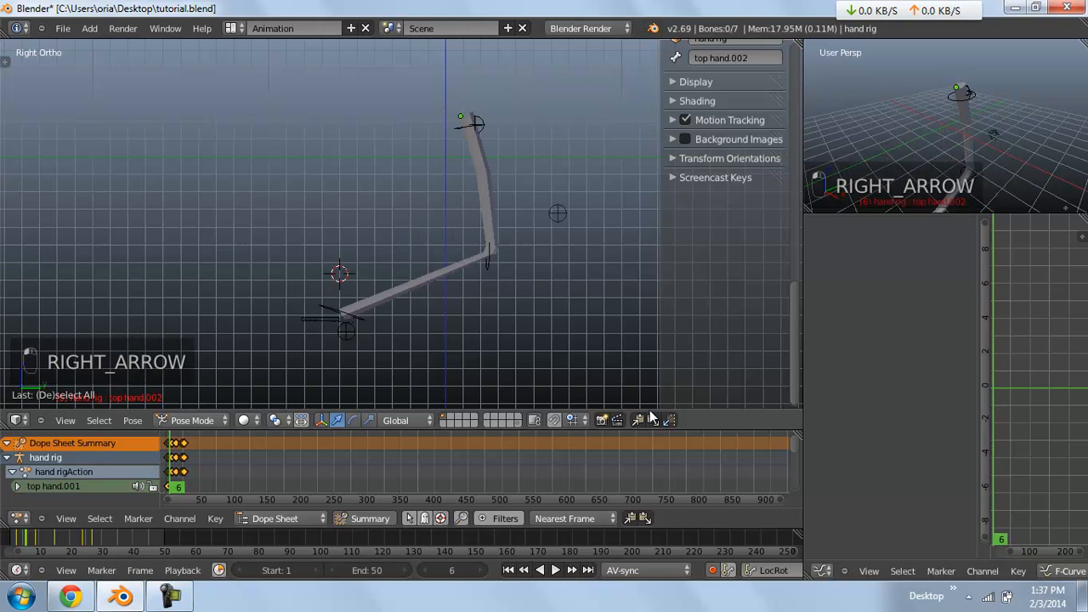
pyautogui.press('Right')
pyautogui.press('Down')
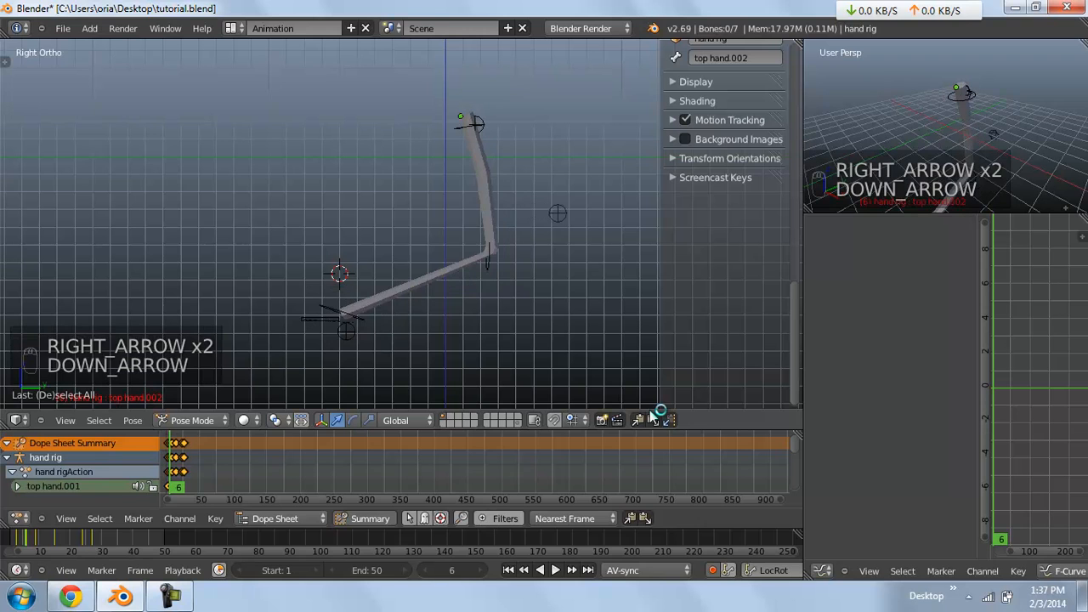
pyautogui.moveTo(344, 320); pyautogui.dragTo(409, 363, button='right')
pyautogui.moveTo(557, 212); pyautogui.dragTo(419, 226, button='right')
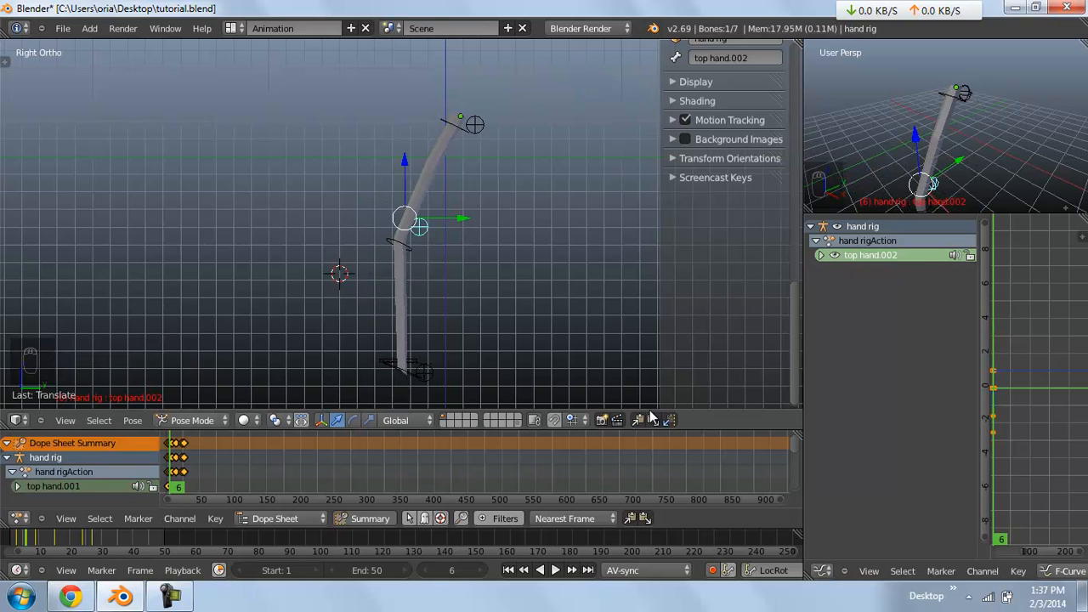
pyautogui.press('g')
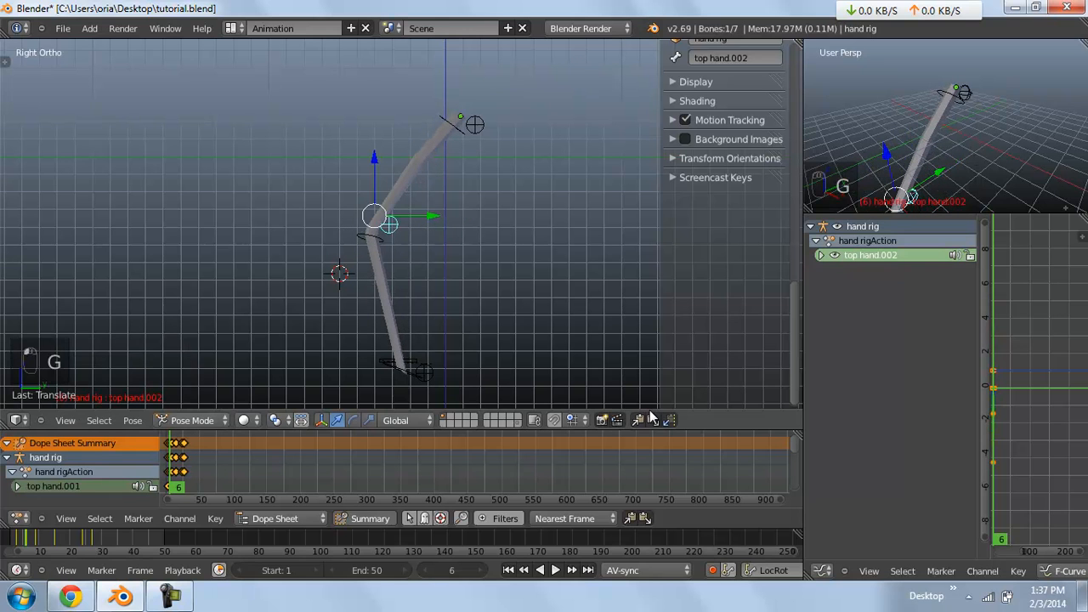
# Insert LocRot keyframes for all bones of the rig at frame 6 and clear the selection
pyautogui.press('a')
pyautogui.press('a')
pyautogui.press('a')
pyautogui.press('i')
pyautogui.press('a')
# Play the animation in perspective, front and side views and scrub through the arm's motion up to frame 19
pyautogui.hotkey('alt', 'a')
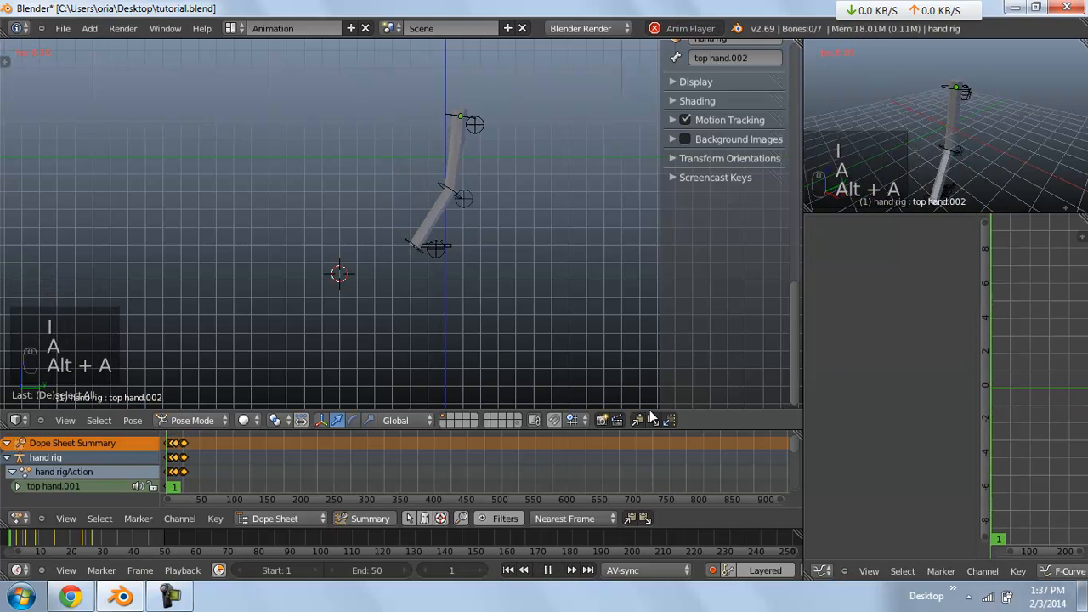
pyautogui.press('KP_5')
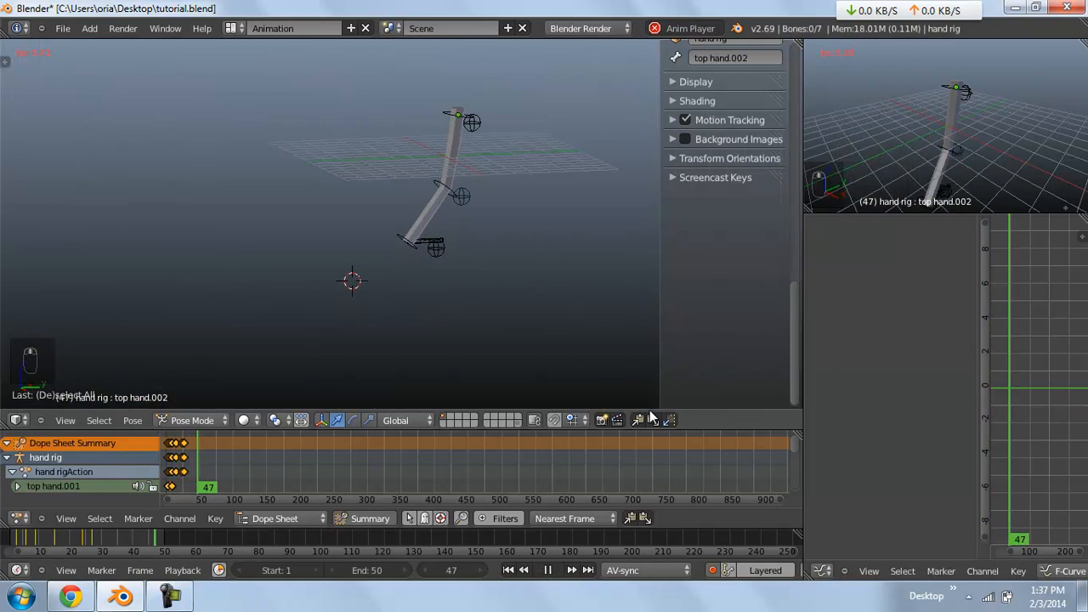
pyautogui.press('KP_1')
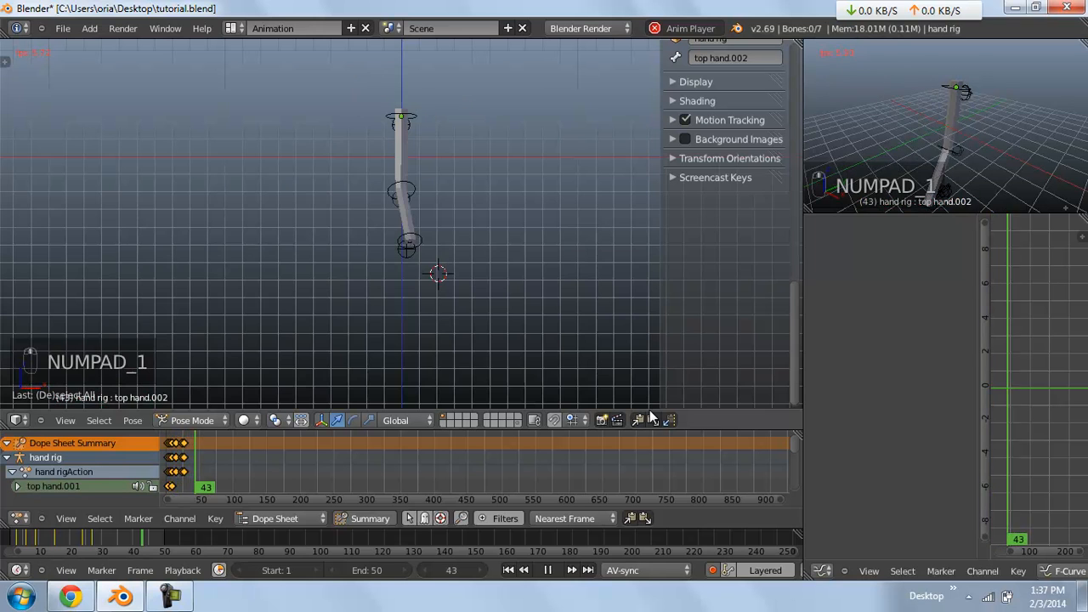
pyautogui.press('KP_3')
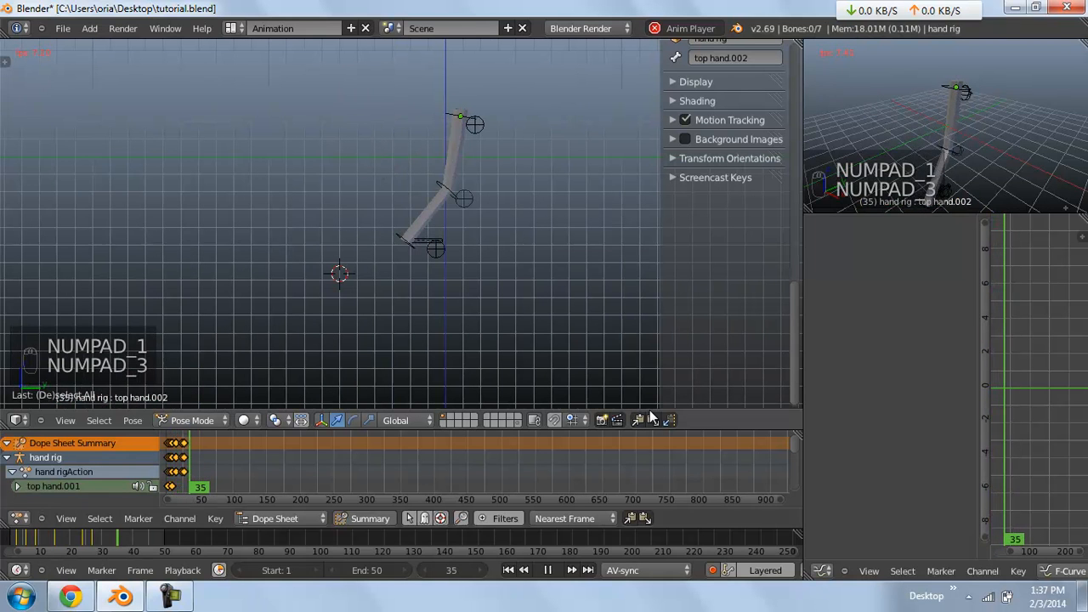
pyautogui.hotkey('alt', 'a')
pyautogui.keyDown('alt'); pyautogui.scroll(16, 651, 416); pyautogui.keyUp('alt')
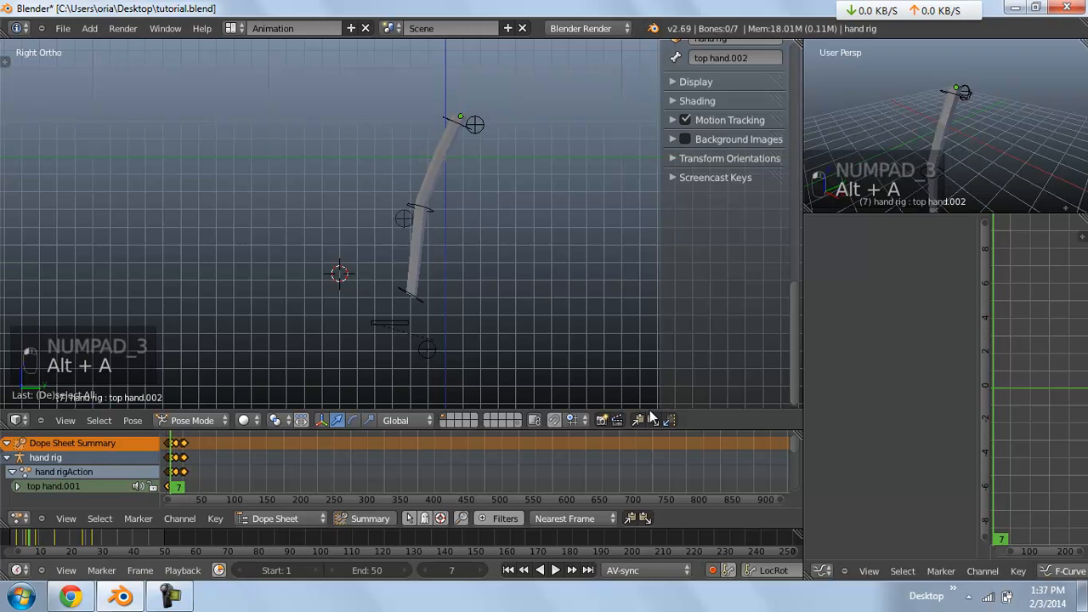
pyautogui.keyDown('alt'); pyautogui.scroll(-8, 651, 417); pyautogui.keyUp('alt')
pyautogui.keyDown('alt'); pyautogui.scroll(-5, 652, 416); pyautogui.keyUp('alt')
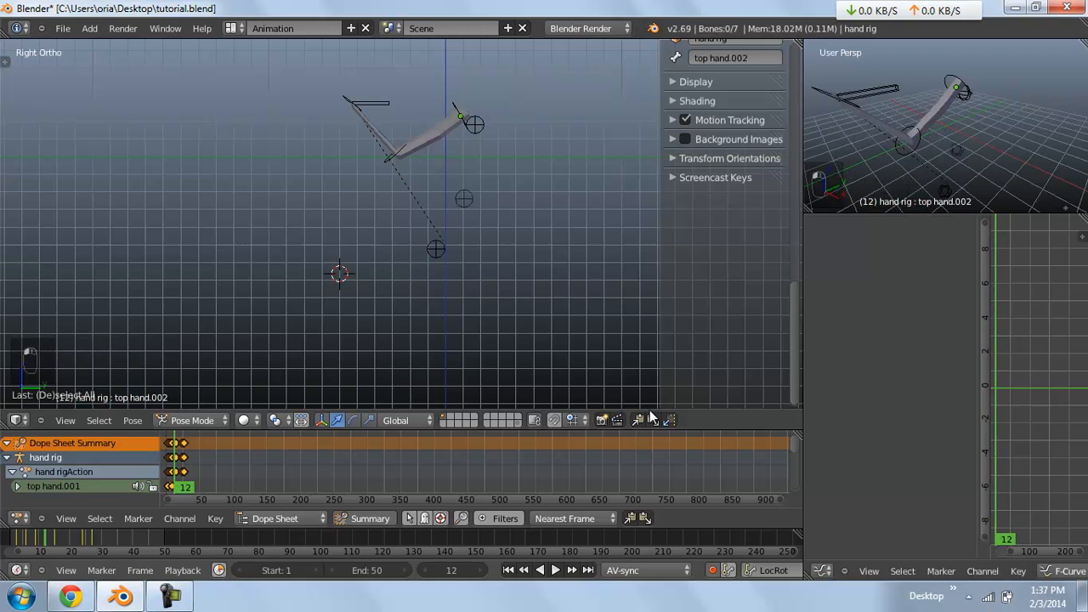
pyautogui.keyDown('alt'); pyautogui.scroll(-2, 652, 416); pyautogui.keyUp('alt')
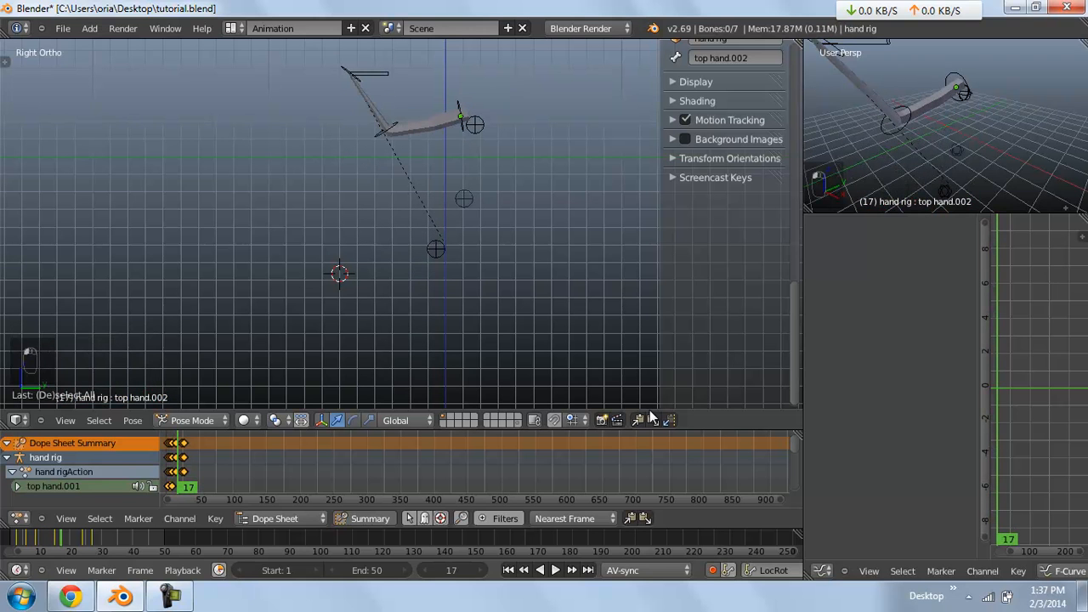
pyautogui.keyDown('alt'); pyautogui.scroll(-2, 652, 417); pyautogui.keyUp('alt')
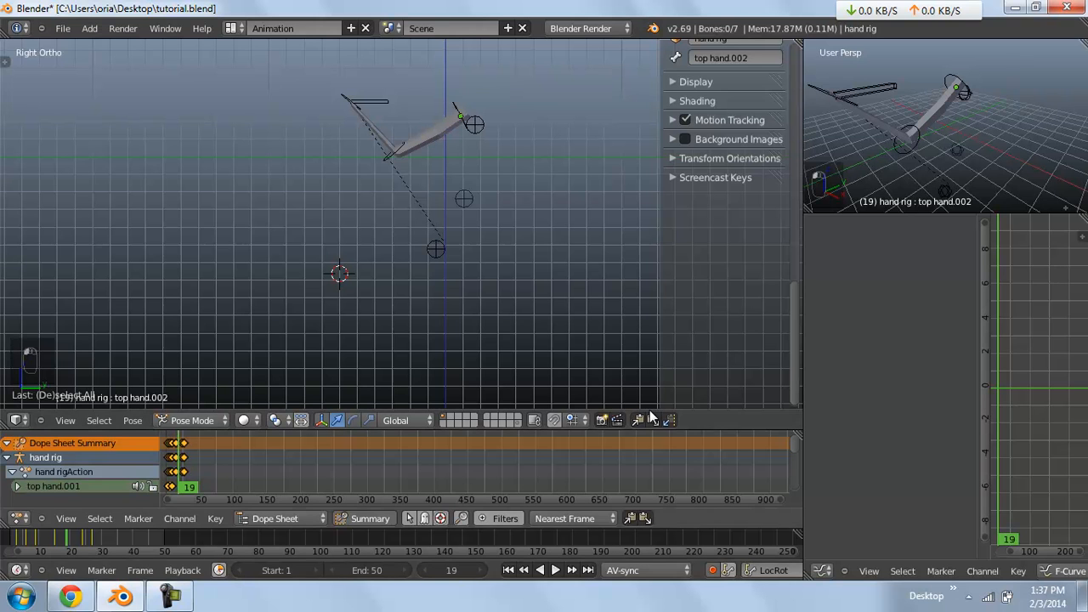
# Go to frame 15 and keyframe the top hand bone's IK and prop properties at 0
pyautogui.press('Down')
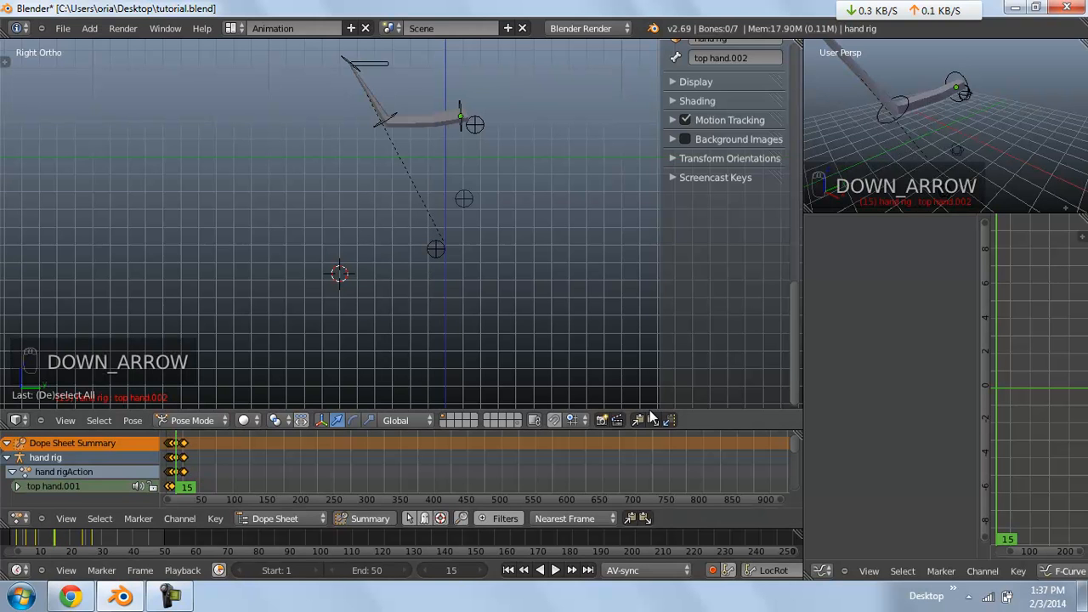
pyautogui.rightClick(460, 116)
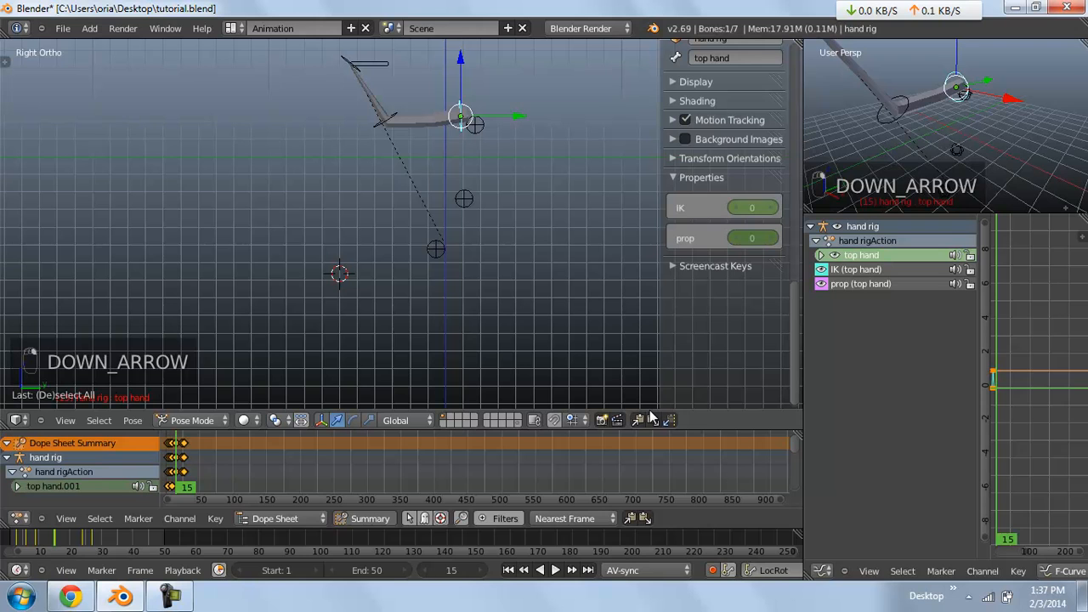
pyautogui.press('i')
pyautogui.press('i')
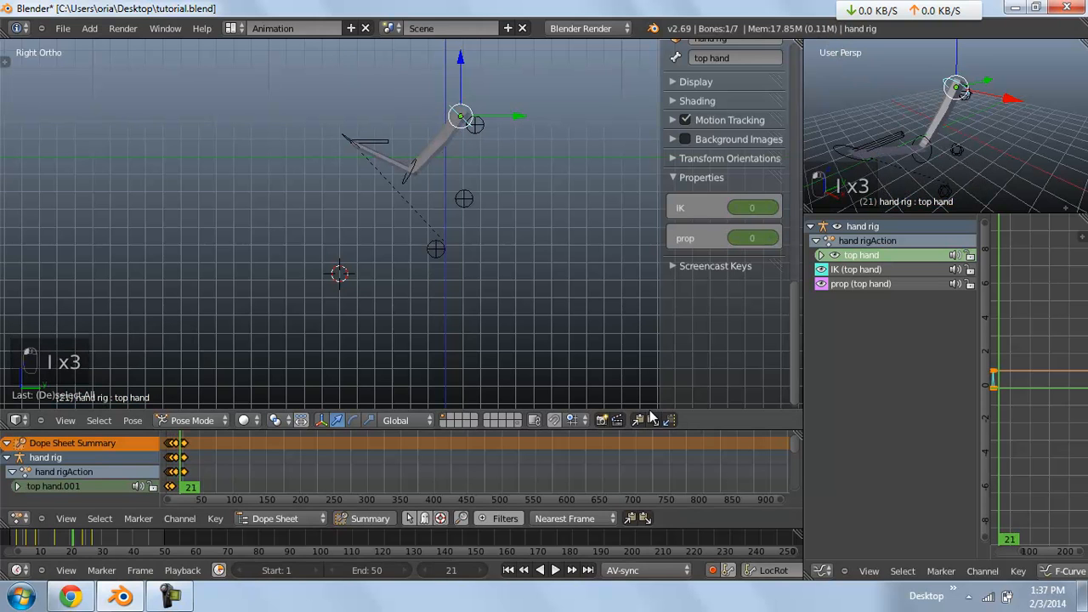
# At frame 21, keyframe the top hand bone's IK and prop properties at 0 and insert its LocRot keyframes
pyautogui.press('i')
pyautogui.press('i')
pyautogui.press('i')
pyautogui.press('i')
pyautogui.press('i')
pyautogui.press('i')
pyautogui.press('i')
pyautogui.press('i')
pyautogui.press('i')
pyautogui.press('i')
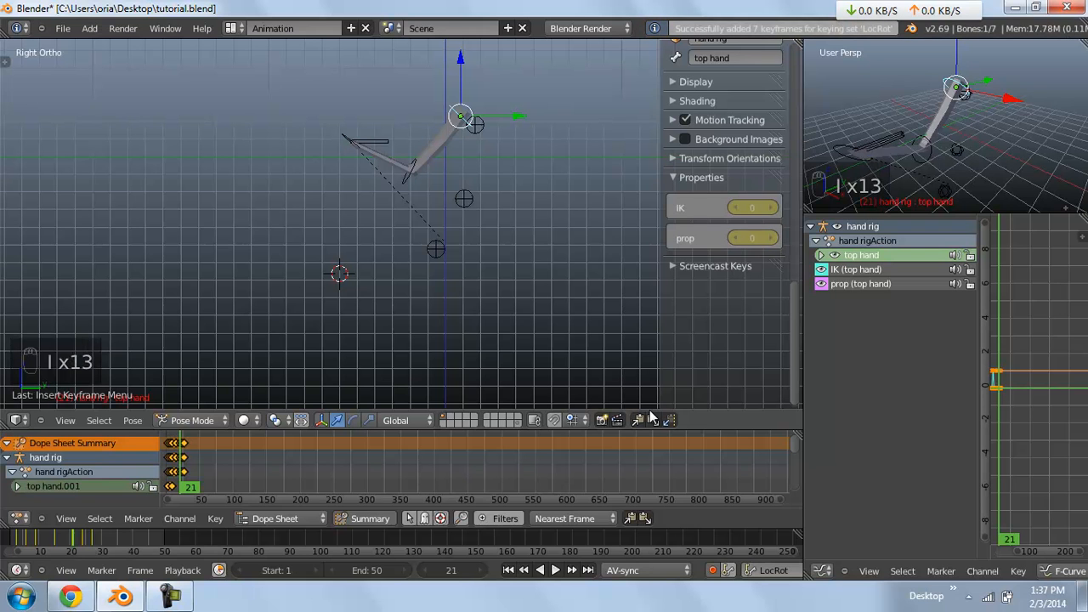
# Go to frame 17 and try setting the top hand bone's prop property to 1
pyautogui.press('Left')
pyautogui.press('Left')
pyautogui.press('Left')
pyautogui.press('Left')
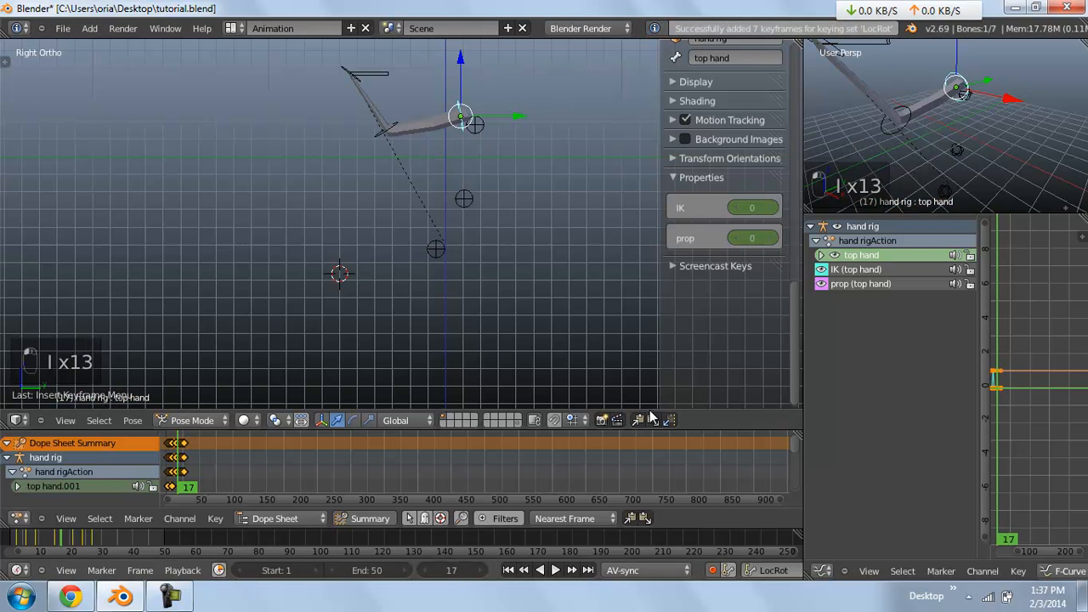
pyautogui.rightClick(363, 74)
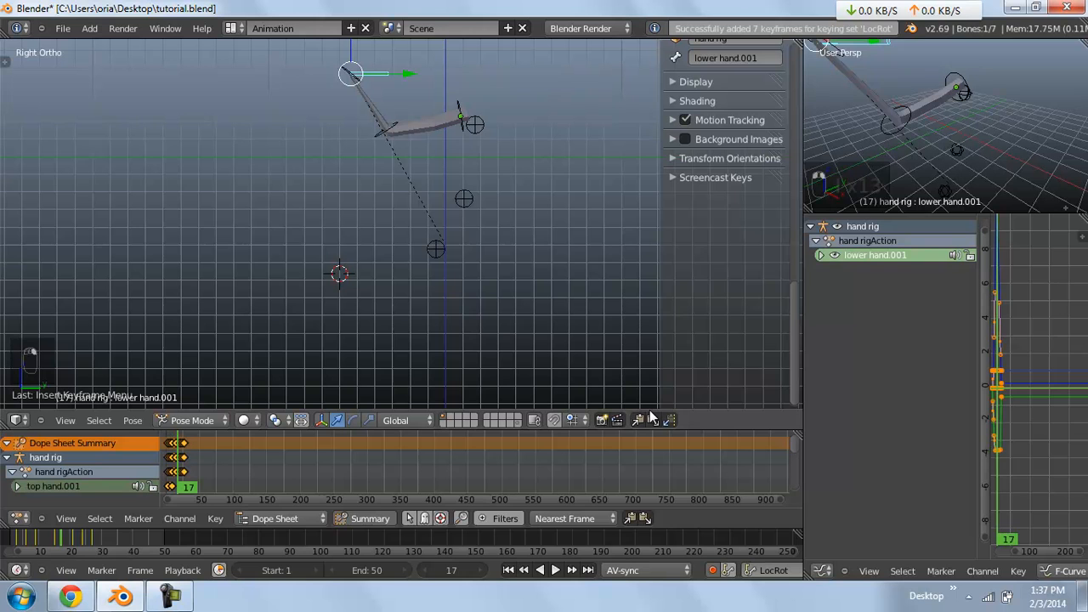
pyautogui.rightClick(429, 121)
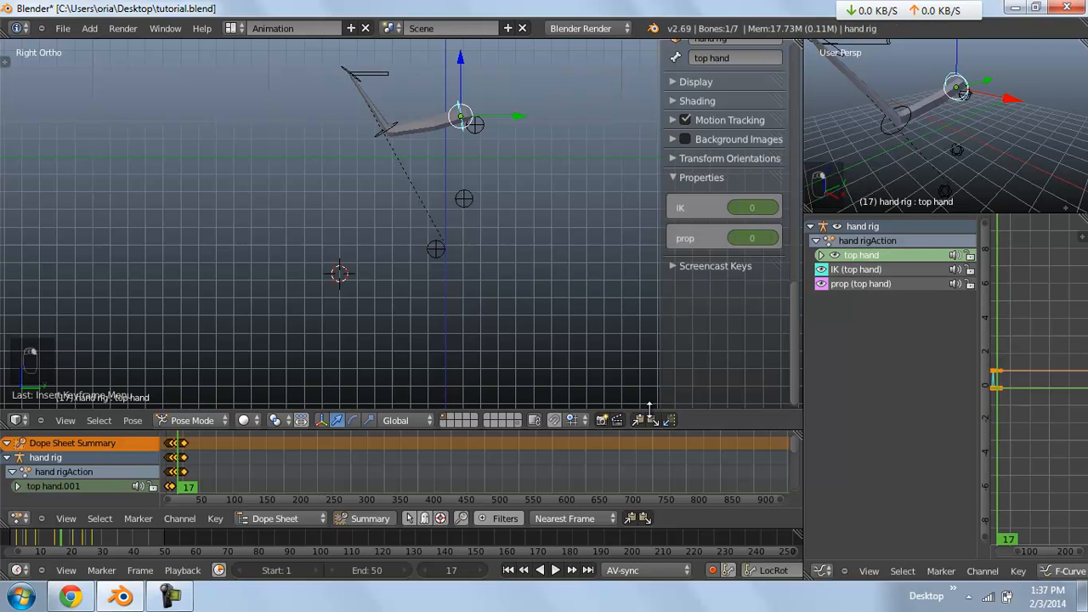
pyautogui.click(770, 238)
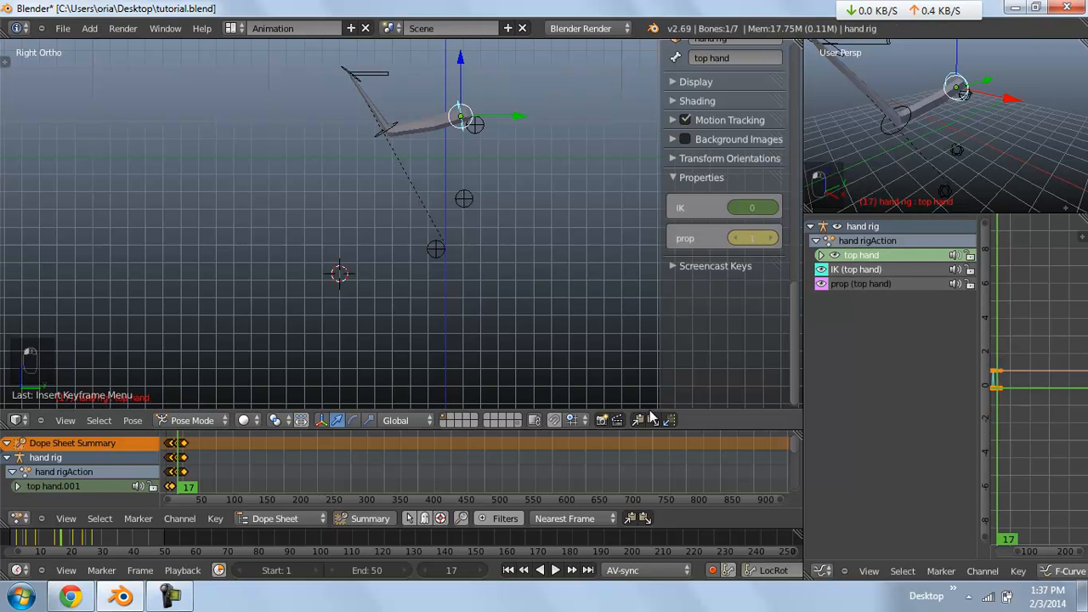
pyautogui.rightClick(364, 74)
pyautogui.keyDown('shift'); pyautogui.moveTo(364, 74); pyautogui.dragTo(353, 148, button='middle'); pyautogui.keyUp('shift')
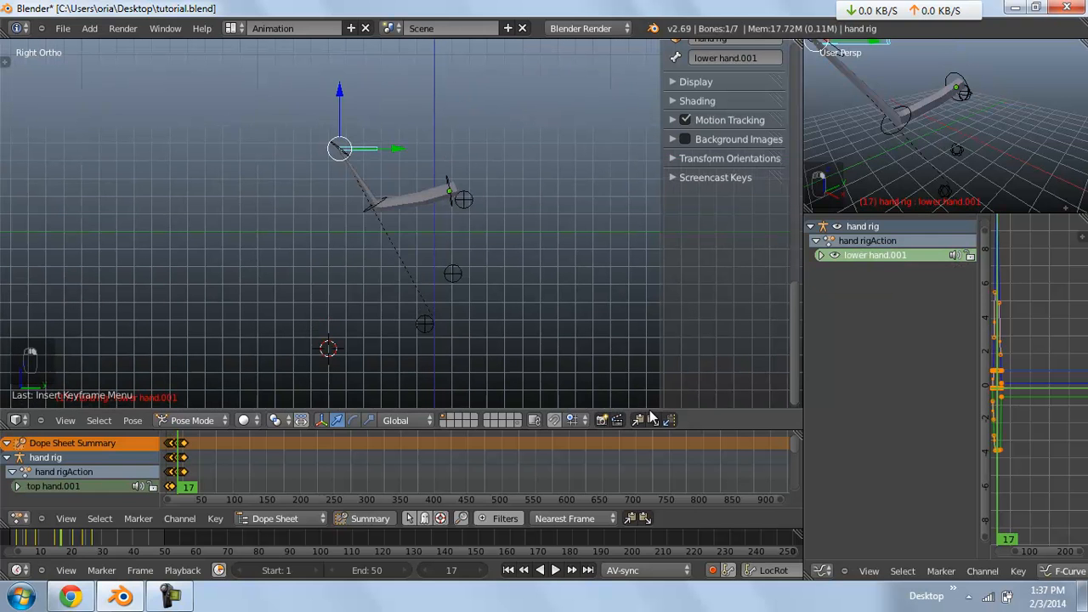
pyautogui.press('g')
pyautogui.rightClick(650, 410)
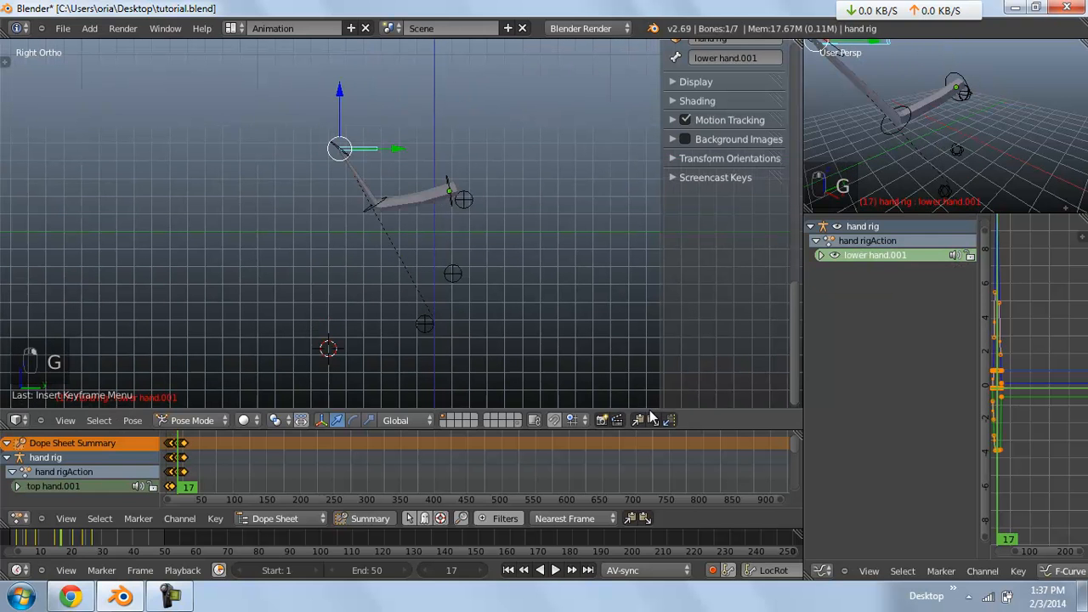
pyautogui.rightClick(424, 324)
pyautogui.press('g')
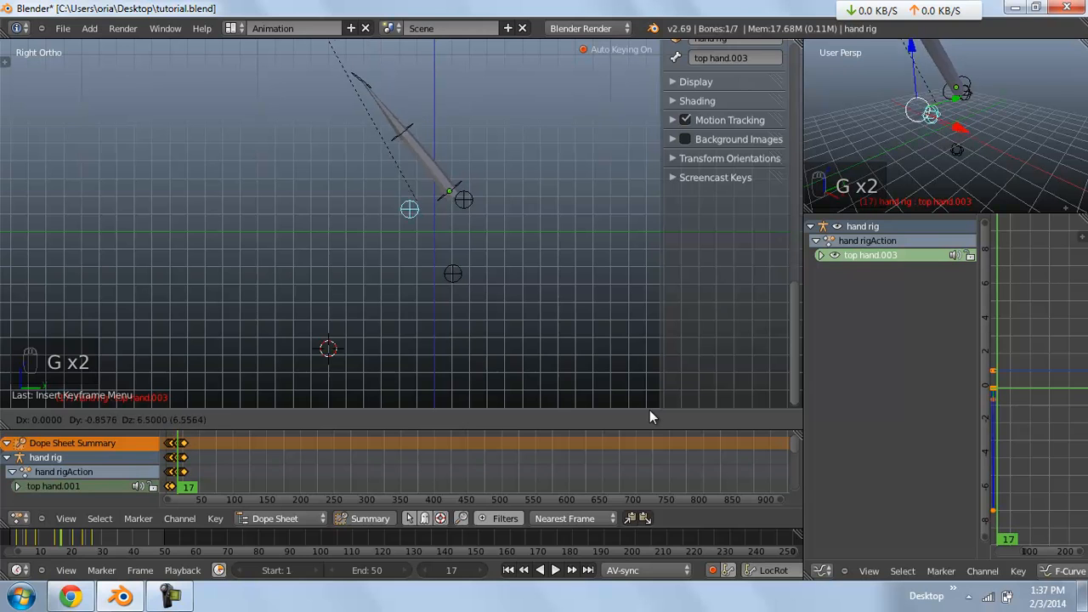
pyautogui.rightClick(649, 417)
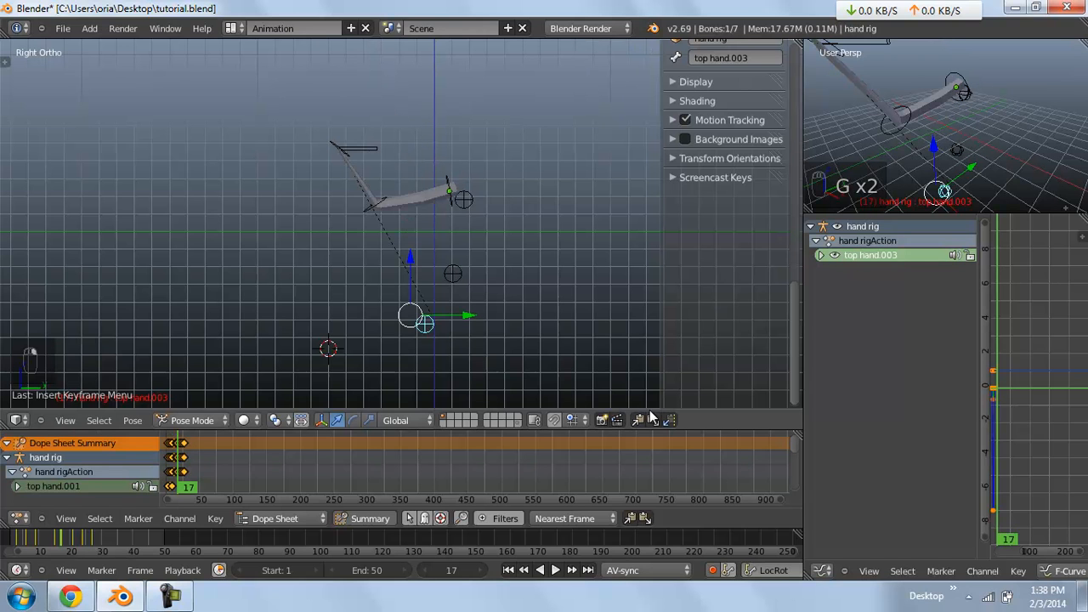
pyautogui.rightClick(359, 148)
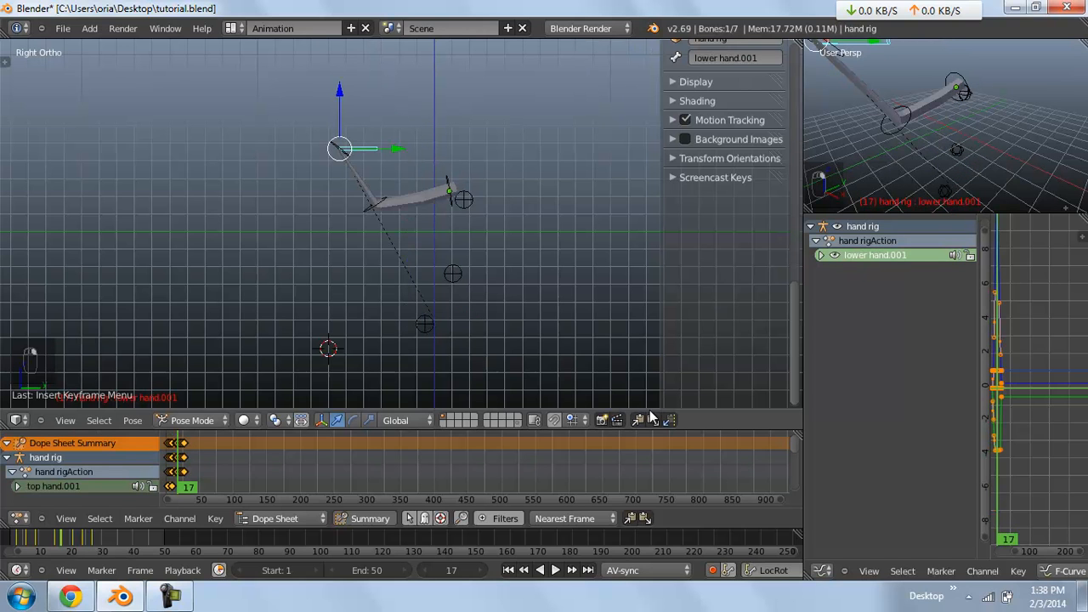
pyautogui.rightClick(375, 204)
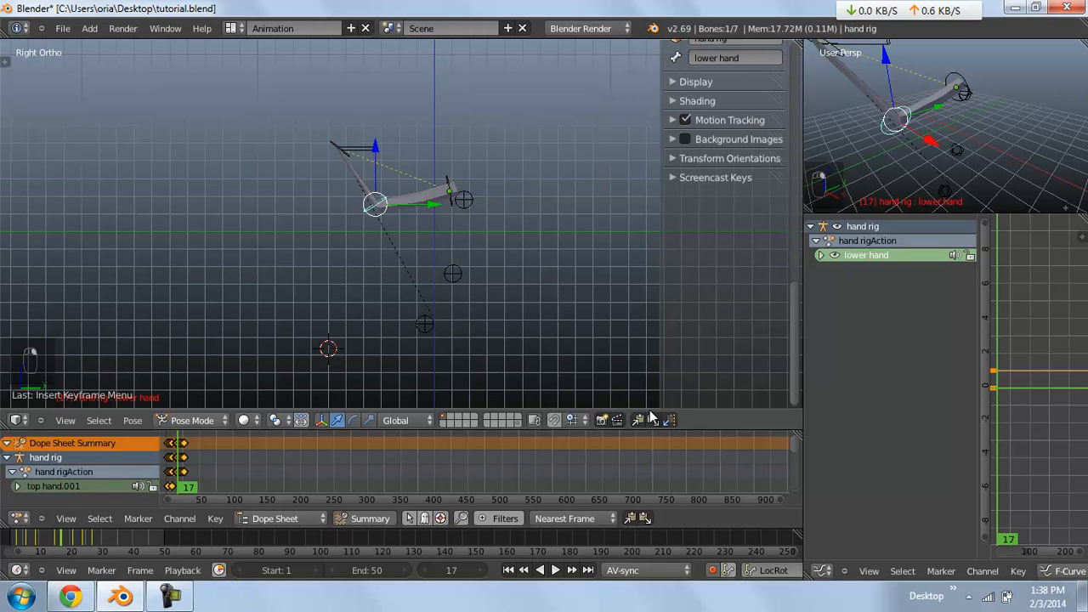
# Try setting the top hand bone's IK property to 1 at frame 17 and moving the top hand.003 control upward
pyautogui.rightClick(449, 191)
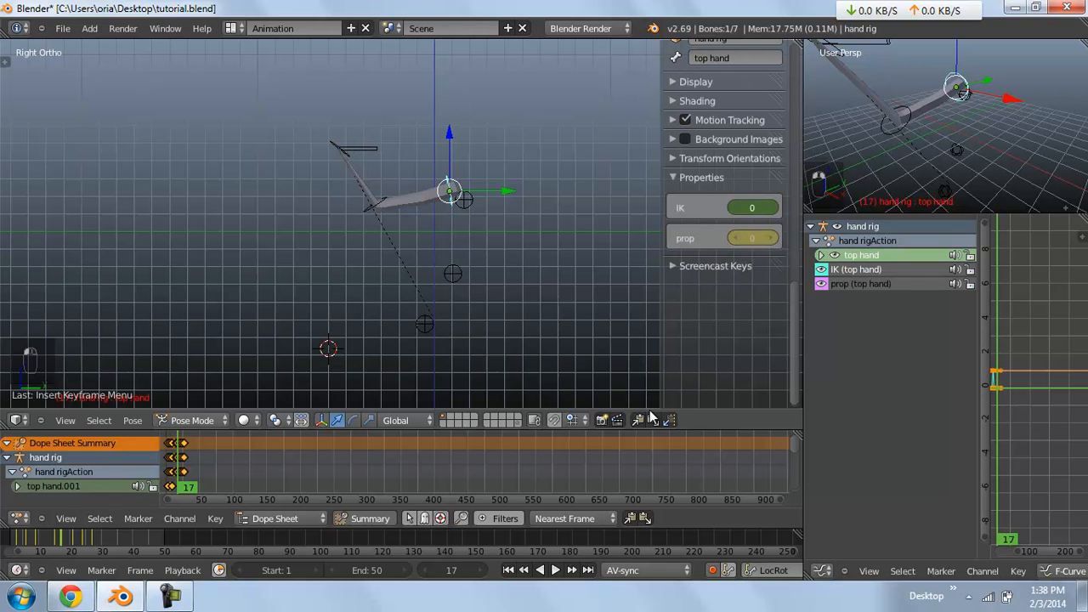
pyautogui.click(771, 207)
pyautogui.rightClick(424, 323)
pyautogui.press('g')
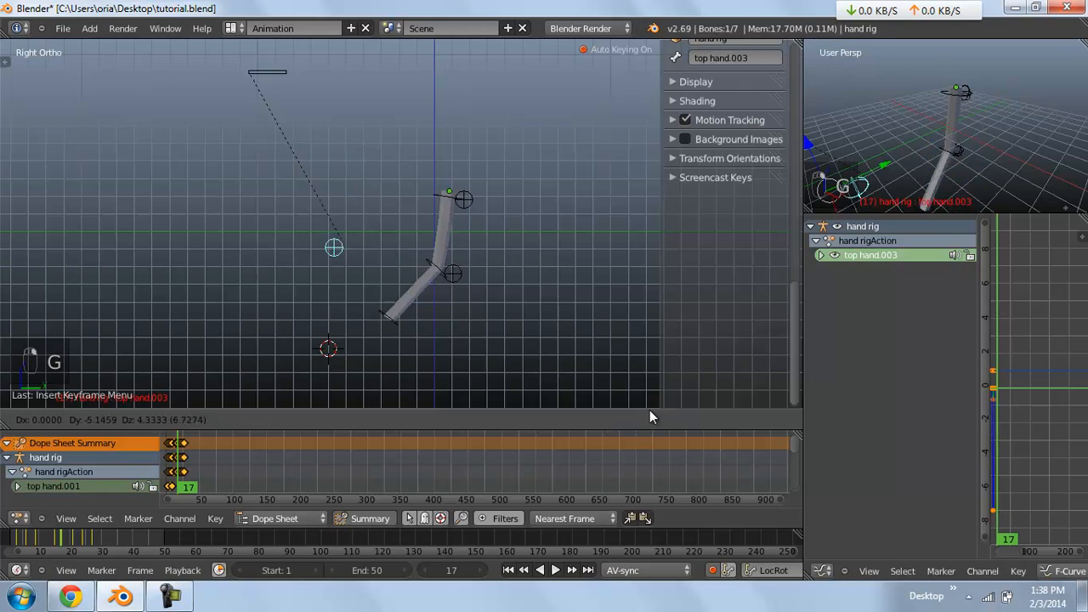
pyautogui.click(649, 416)
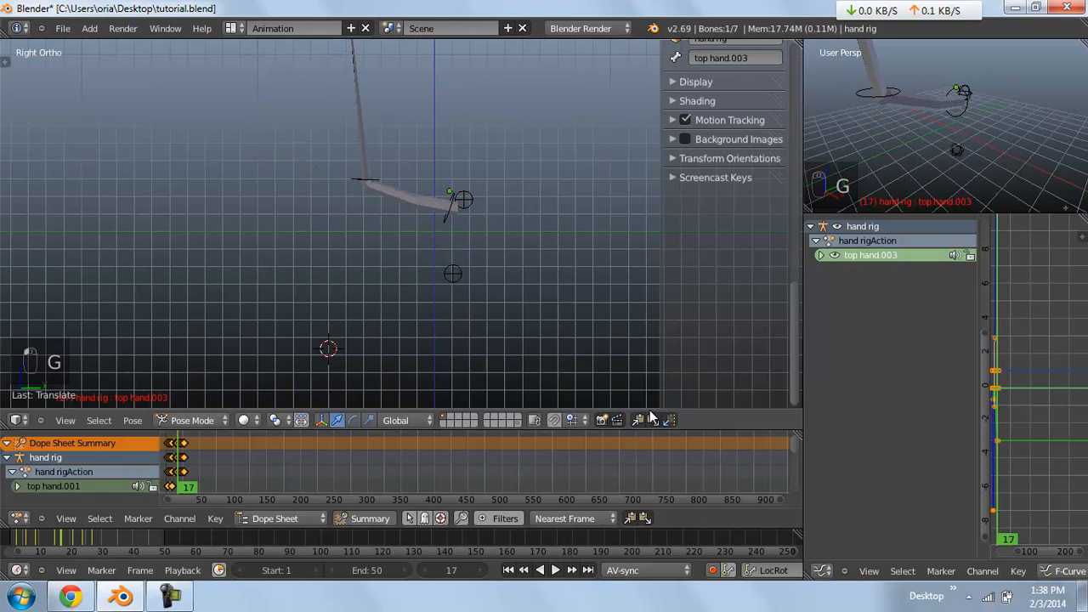
# Try moving the top hand.002 control upward beside the arm's elbow at frame 17
pyautogui.rightClick(453, 274)
pyautogui.press('g')
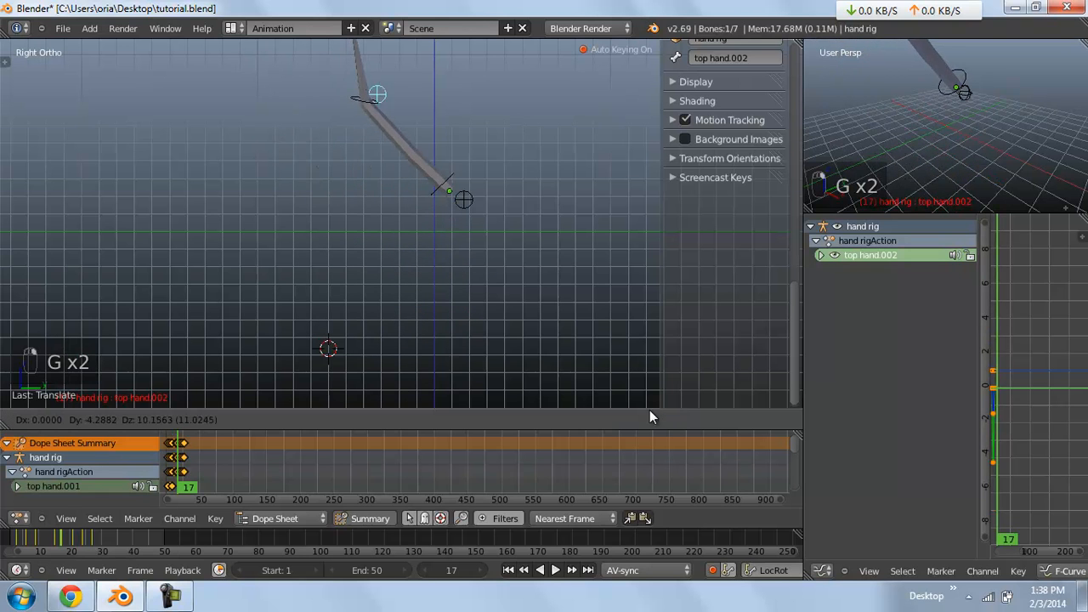
pyautogui.click(375, 79)
# Try keyframing all bones of the rig at frame 17 and play the animation
pyautogui.scroll(-3, 649, 409)
pyautogui.press('a')
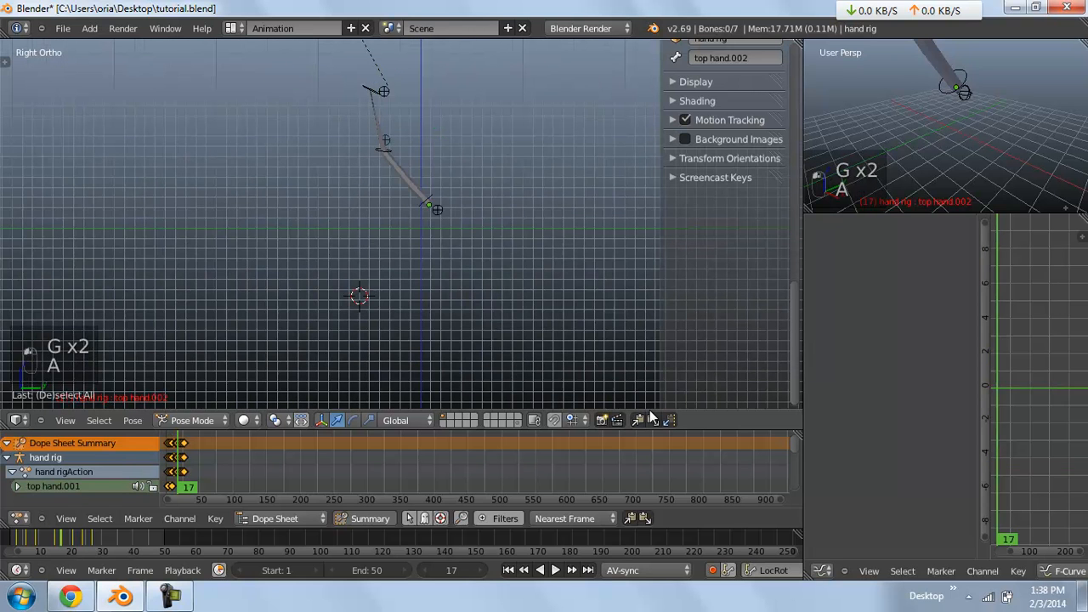
pyautogui.press('a')
pyautogui.press('a')
pyautogui.hotkey('alt', 'a')
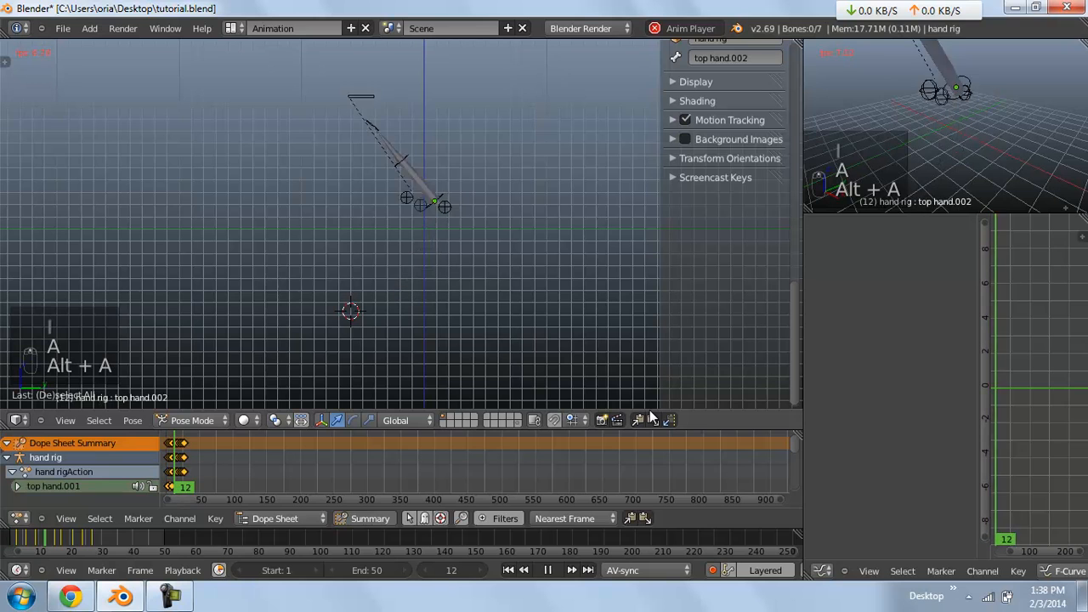
pyautogui.hotkey('alt', 'a')
# Undo the frame 17 pose, keyframe and property changes, going back to frame 21 with the top hand bone selected
pyautogui.hotkey('ctrl', 'z')
pyautogui.hotkey('ctrl', 'z')
pyautogui.hotkey('ctrl', 'z')
pyautogui.hotkey('ctrl', 'z')
pyautogui.hotkey('ctrl', 'z')
pyautogui.hotkey('ctrl', 'z')
pyautogui.hotkey('ctrl', 'z')
pyautogui.hotkey('ctrl', 'z')
pyautogui.hotkey('ctrl', 'z')
pyautogui.hotkey('ctrl', 'z')
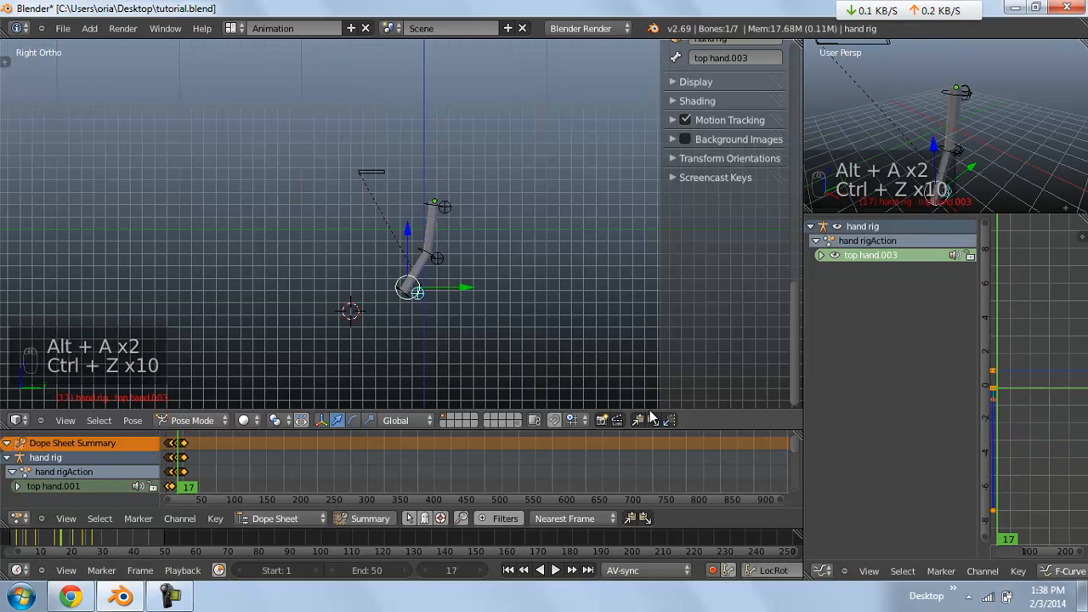
pyautogui.hotkey('ctrl', 'z')
pyautogui.hotkey('ctrl', 'z')
pyautogui.hotkey('ctrl', 'z')
pyautogui.hotkey('ctrl', 'z')
pyautogui.hotkey('ctrl', 'z')
pyautogui.hotkey('ctrl', 'z')
pyautogui.hotkey('ctrl', 'z')
pyautogui.hotkey('ctrl', 'z')
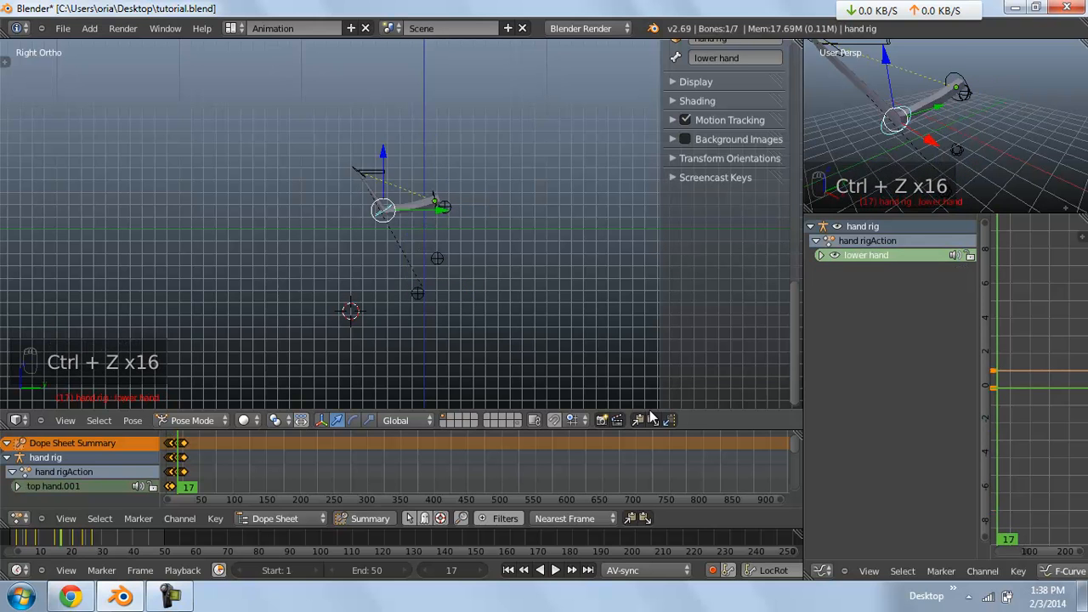
pyautogui.hotkey('ctrl', 'z')
pyautogui.hotkey('ctrl', 'z')
pyautogui.hotkey('ctrl', 'z')
pyautogui.hotkey('ctrl', 'z')
pyautogui.hotkey('ctrl', 'z')
pyautogui.hotkey('ctrl', 'z')
pyautogui.hotkey('ctrl', 'z')
pyautogui.hotkey('ctrl', 'z')
pyautogui.hotkey('ctrl', 'z')
pyautogui.hotkey('ctrl', 'z')
pyautogui.hotkey('ctrl', 'z')
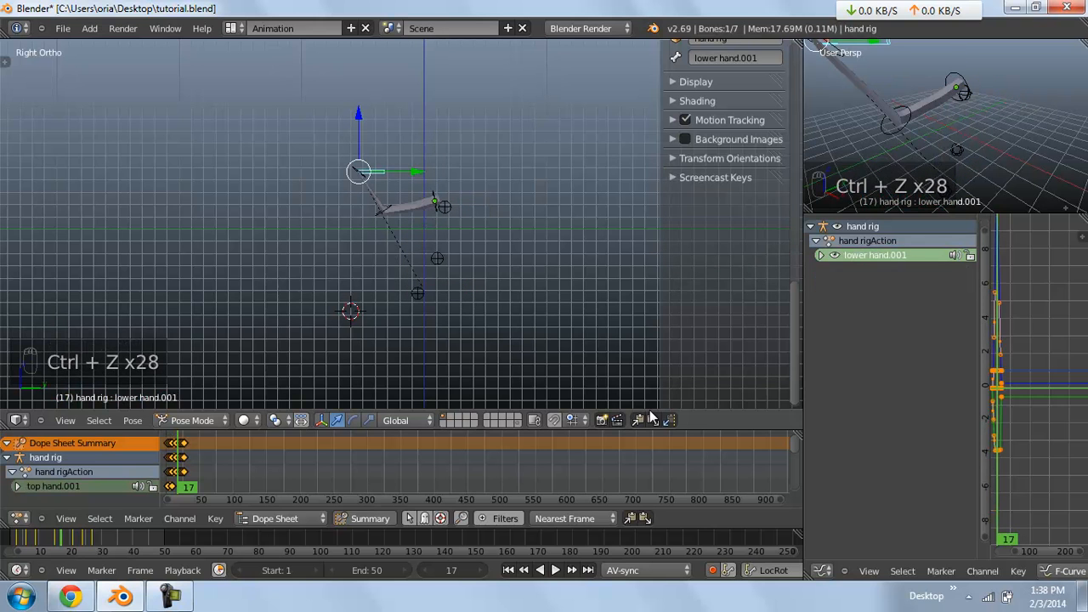
pyautogui.hotkey('ctrl', 'z')
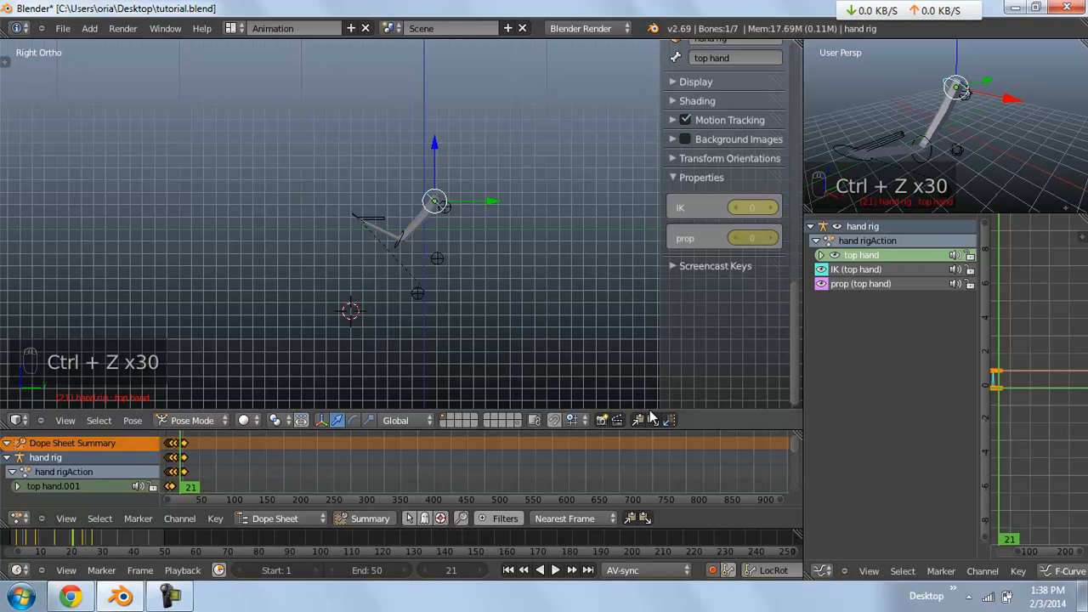
# Keyframe the top hand bone's IK and prop properties at 0 again at frames 21 and 15
pyautogui.press('i')
pyautogui.press('i')
pyautogui.press('Down')
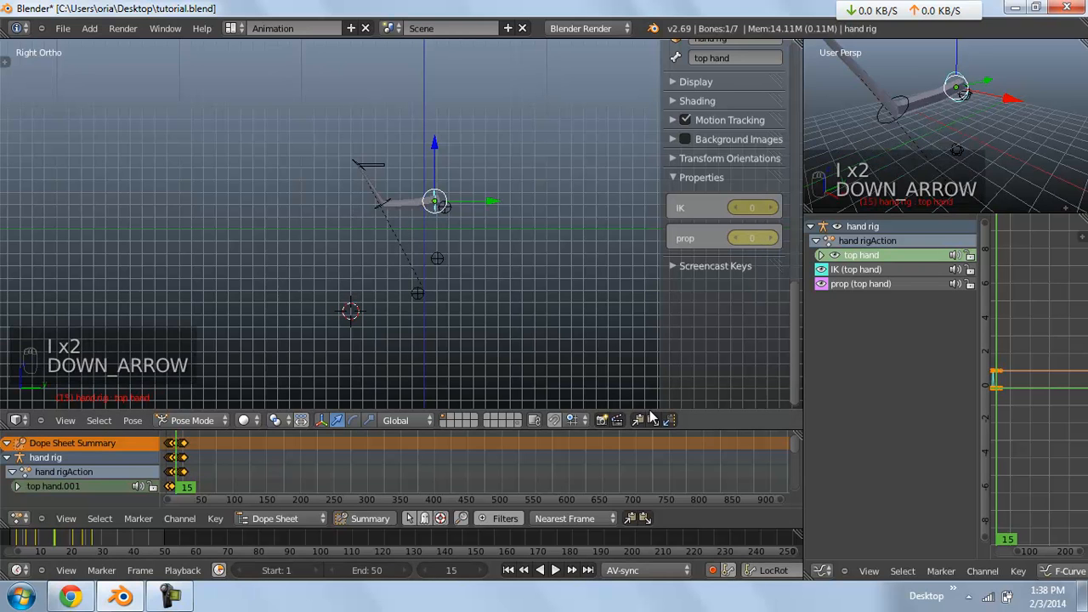
pyautogui.press('i')
pyautogui.press('i')
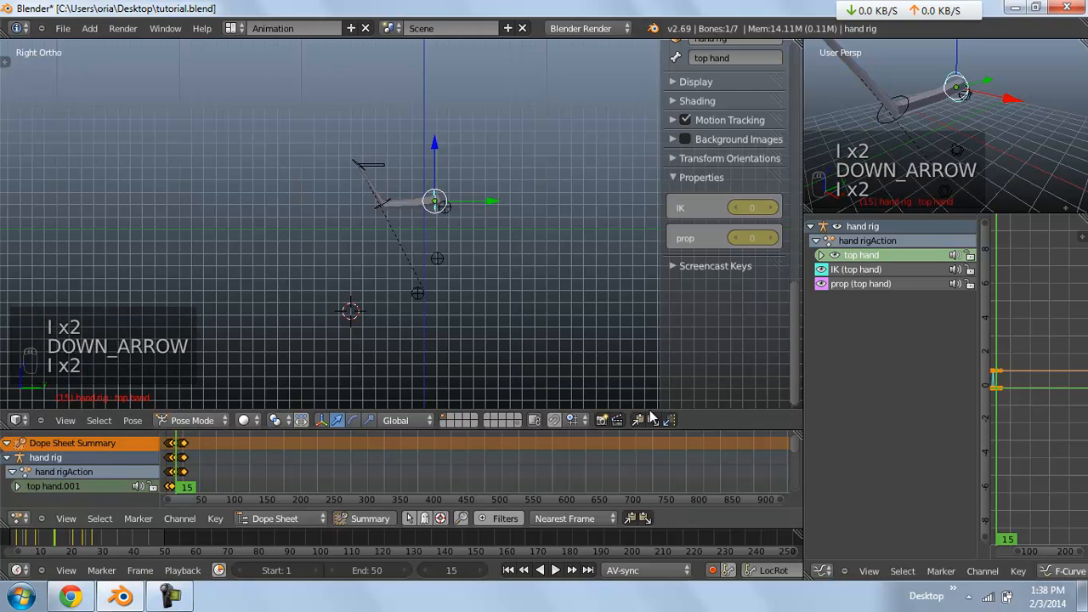
# At frame 18, set the top hand bone's IK property to 1 and move the top hand.003 control upward above the arm
pyautogui.keyDown('alt'); pyautogui.scroll(-3, 650, 416); pyautogui.keyUp('alt')
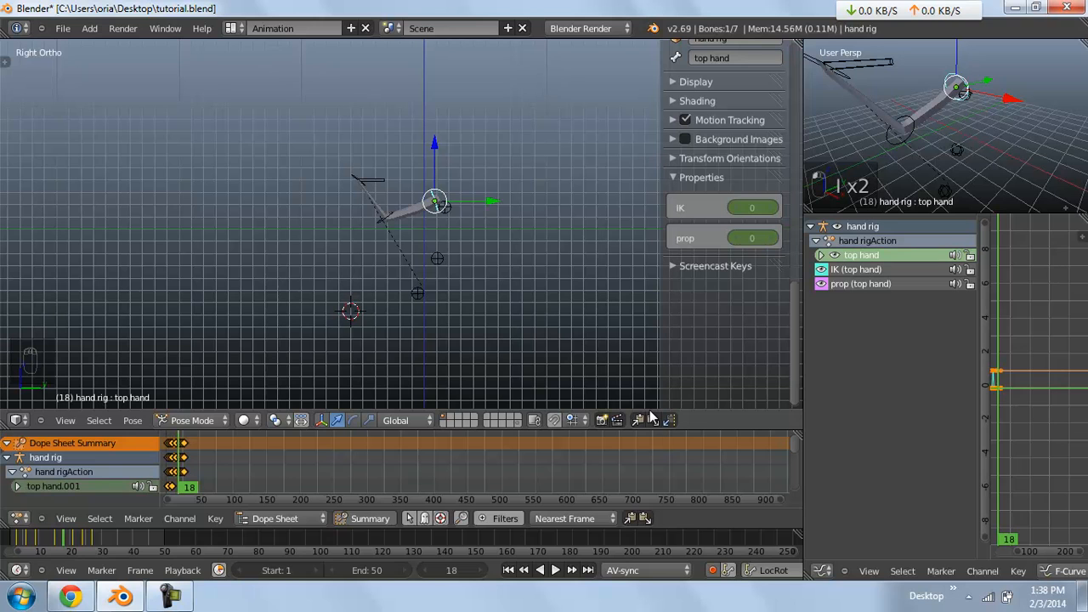
pyautogui.click(771, 207)
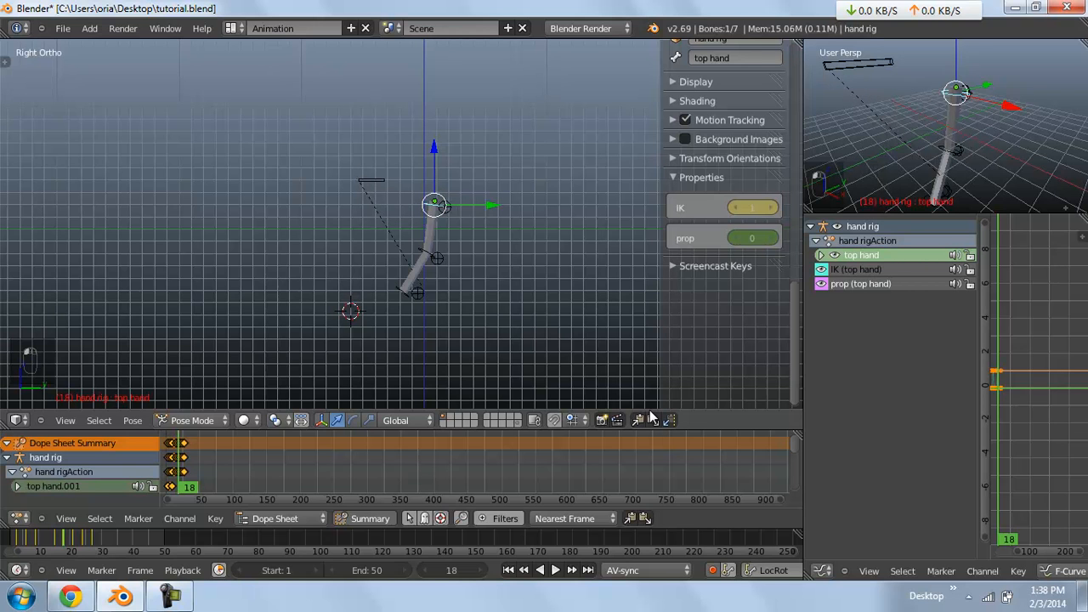
pyautogui.rightClick(417, 293)
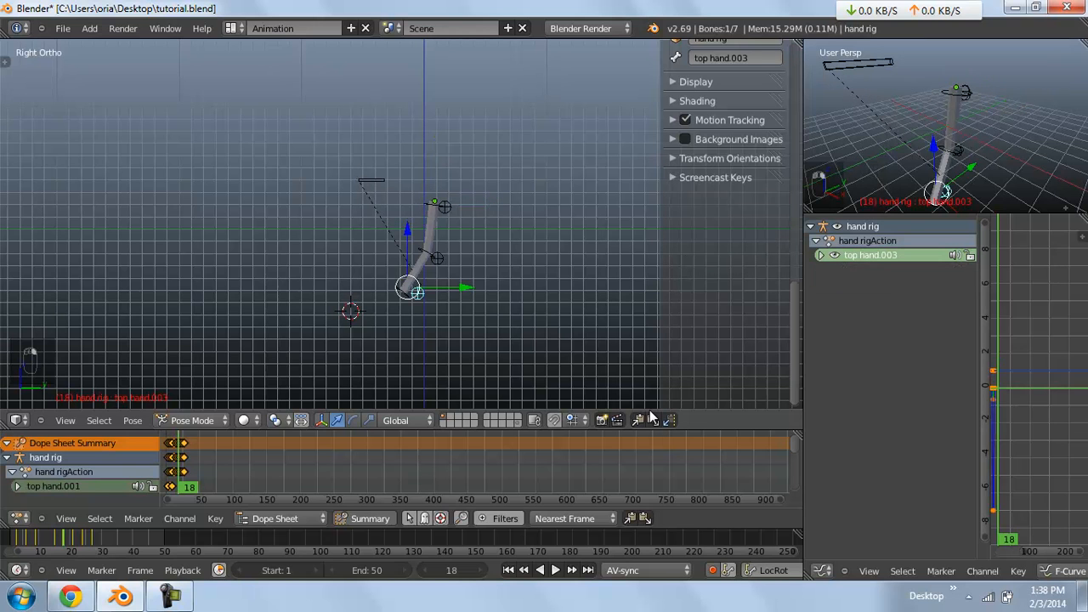
pyautogui.press('g')
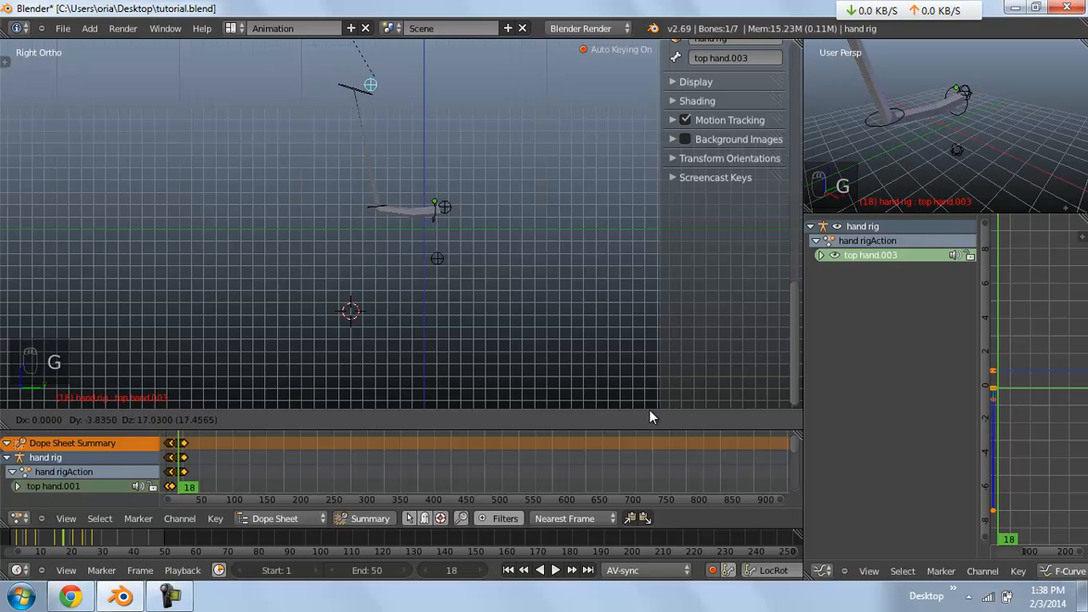
pyautogui.click(650, 417)
pyautogui.rightClick(374, 194)
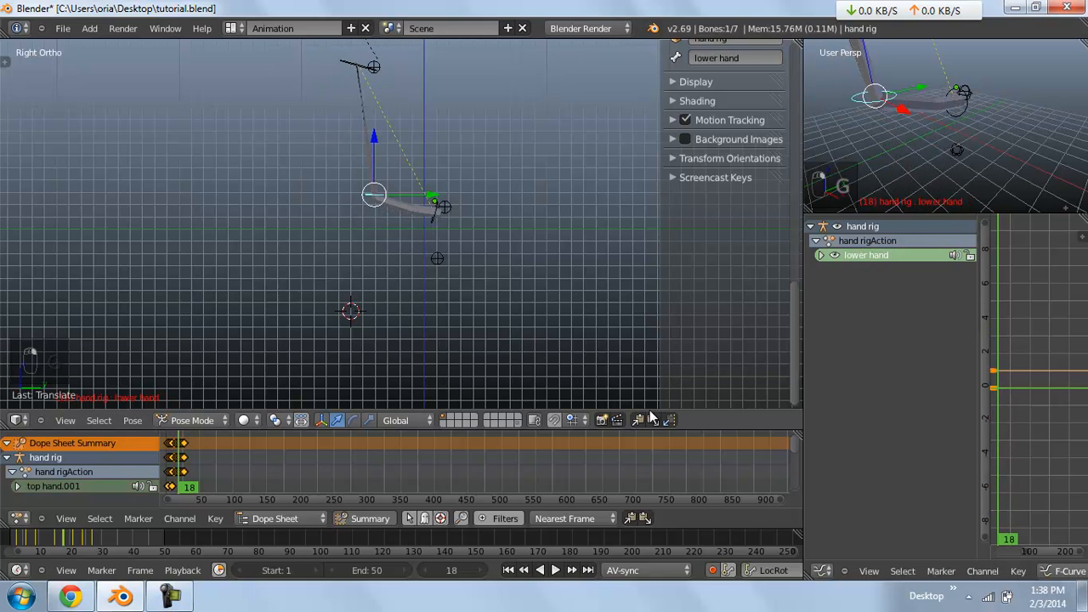
pyautogui.press('r')
pyautogui.rightClick(649, 416)
# Move the top hand.002 control upward beside the arm's elbow at frame 18
pyautogui.rightClick(437, 259)
pyautogui.press('g')
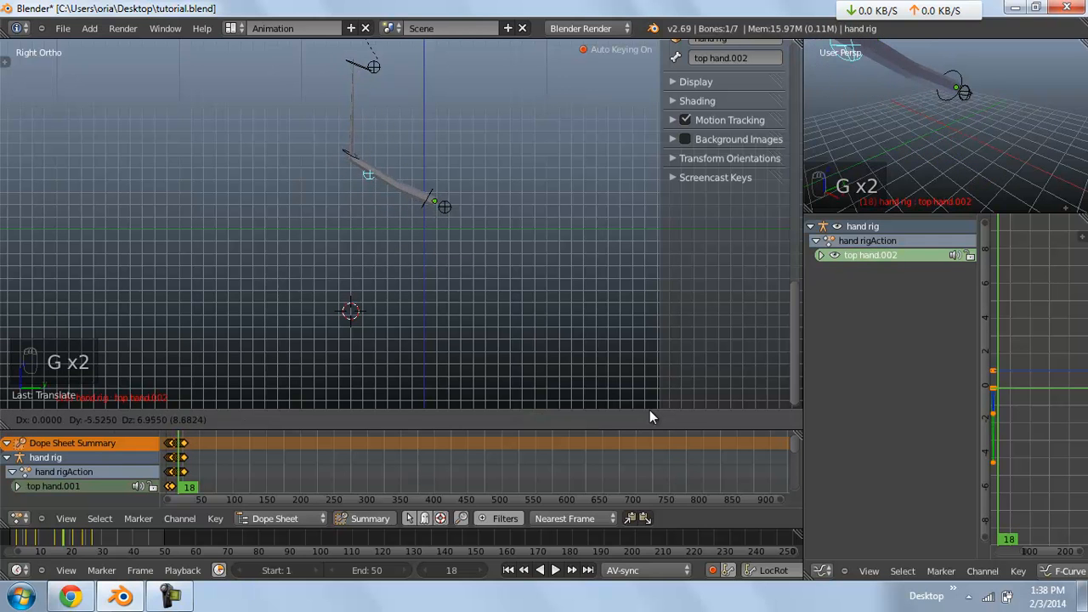
pyautogui.click(649, 417)
# Insert LocRot keyframes for all bones of the rig at frame 18 and clear the selection
pyautogui.scroll(-2, 650, 416)
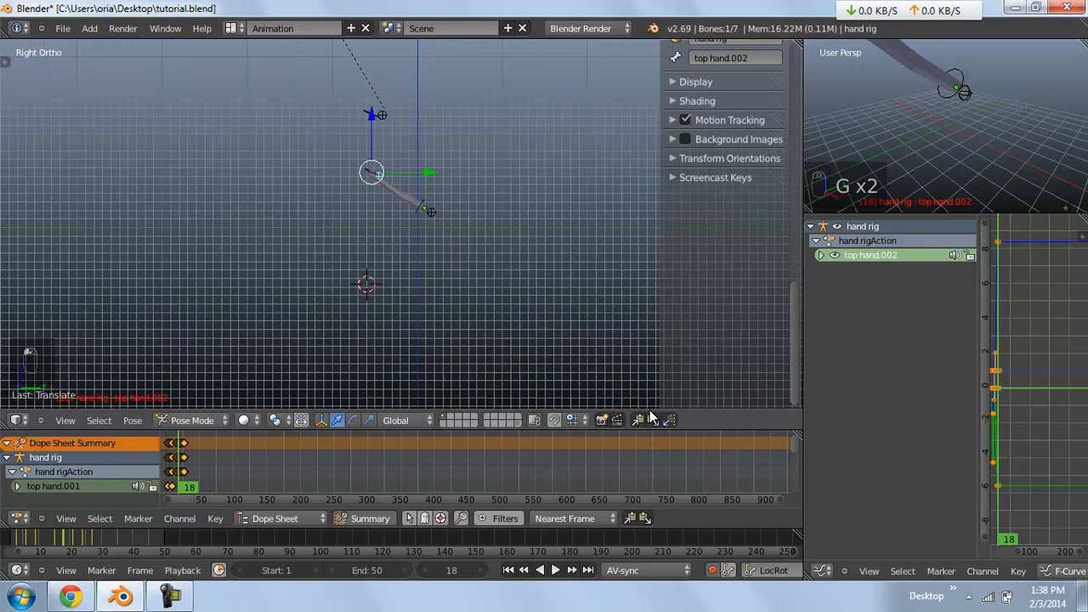
pyautogui.press('a')
pyautogui.press('a')
pyautogui.press('a')
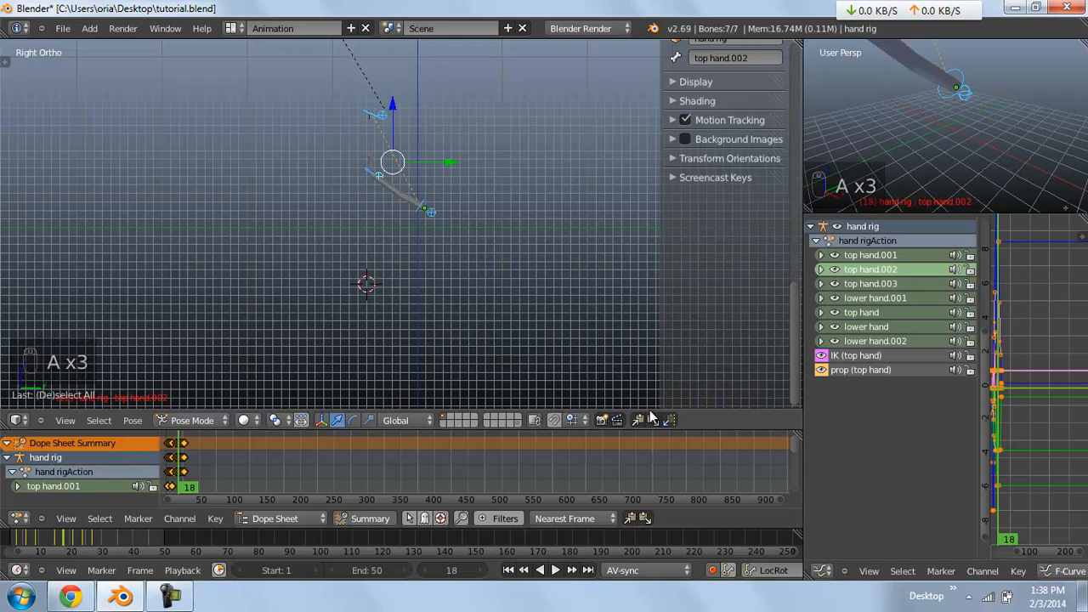
pyautogui.press('i')
pyautogui.press('a')
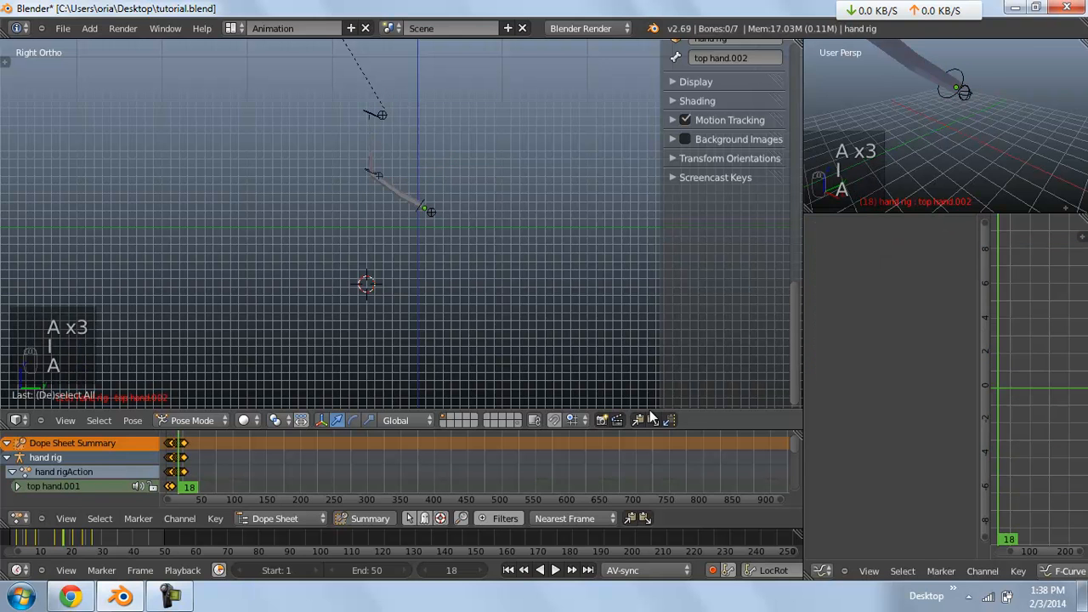
# Play the animation, stop at frame 21, and keyframe the top hand bone's IK property at 1
pyautogui.hotkey('alt', 'a')
pyautogui.hotkey('alt', 'a')
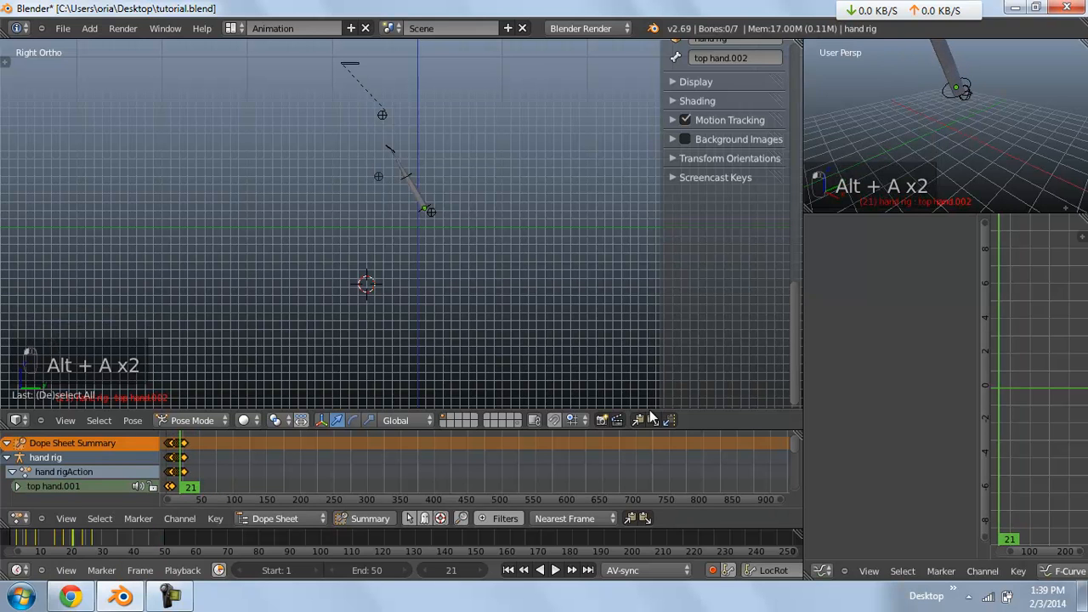
pyautogui.rightClick(382, 115)
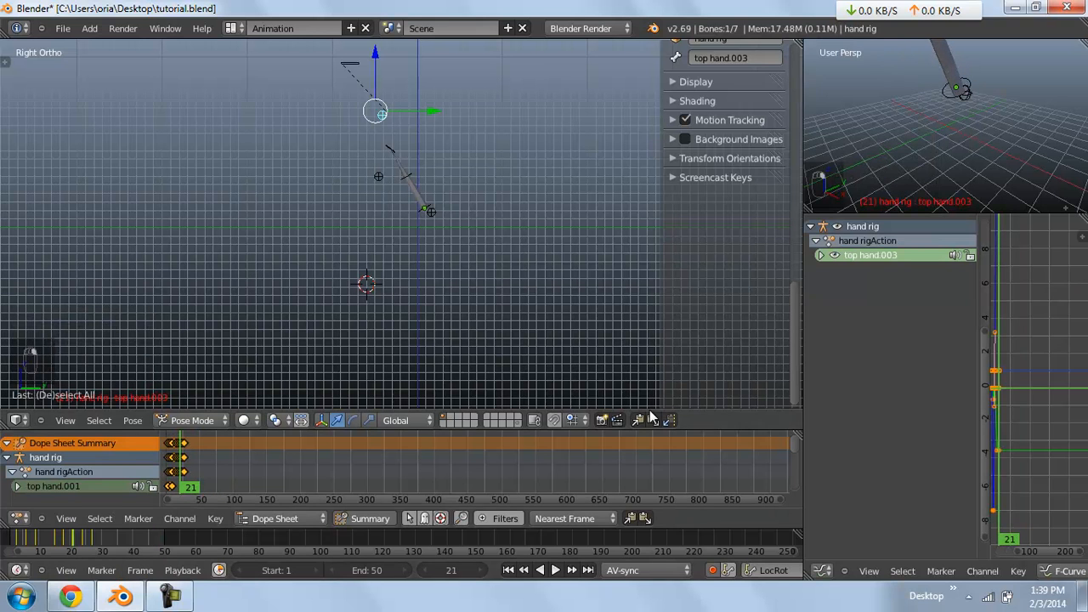
pyautogui.rightClick(425, 208)
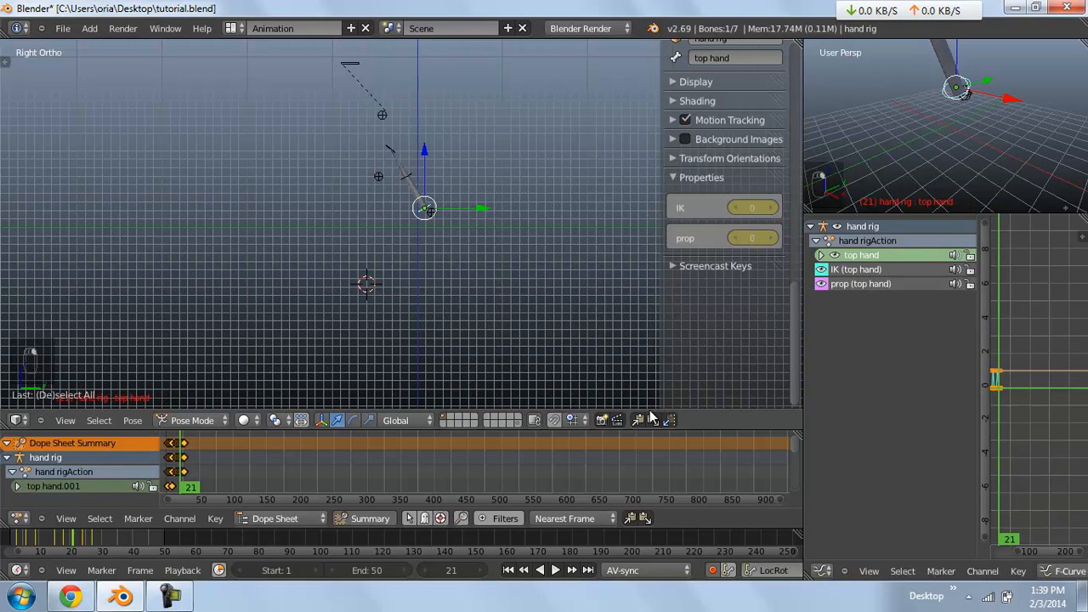
pyautogui.click(650, 414)
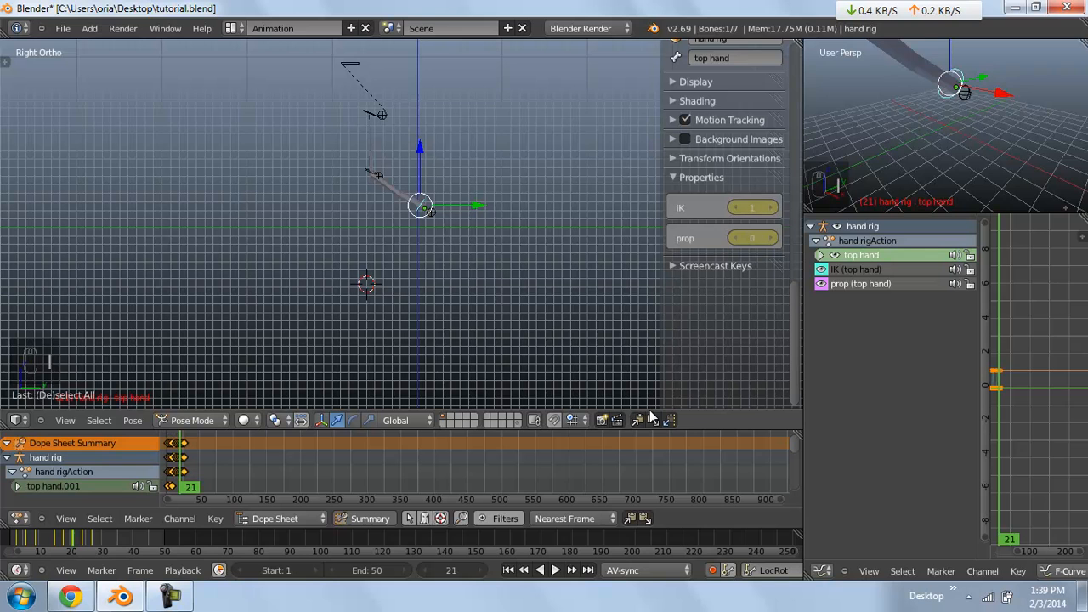
# Play the animation, stop at frame 43, and keyframe the top hand bone's IK and prop properties there, both at 1
pyautogui.hotkey('alt', 'a')
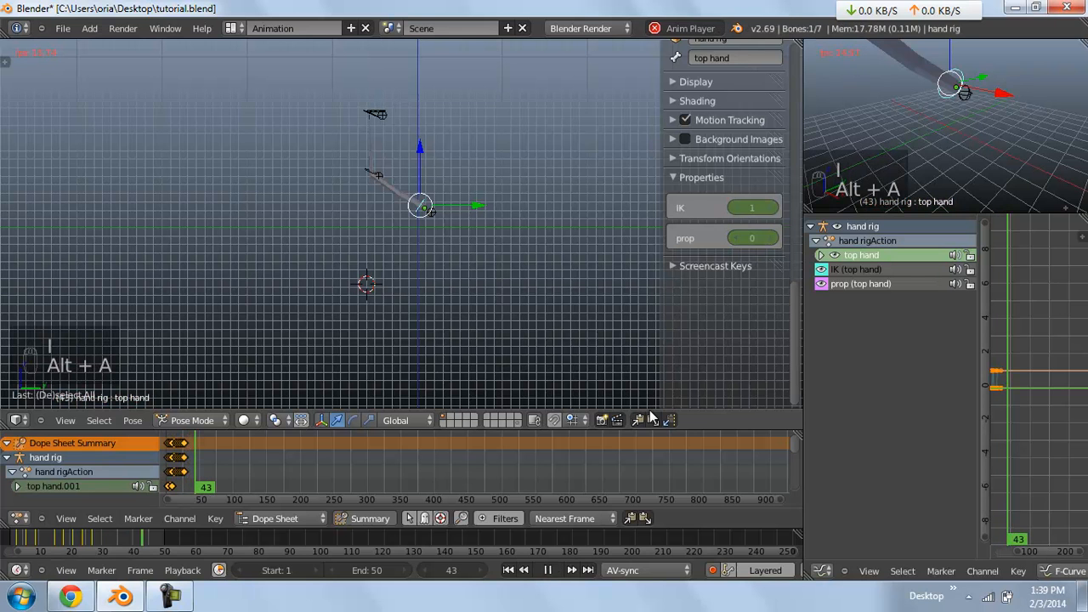
pyautogui.hotkey('alt', 'a')
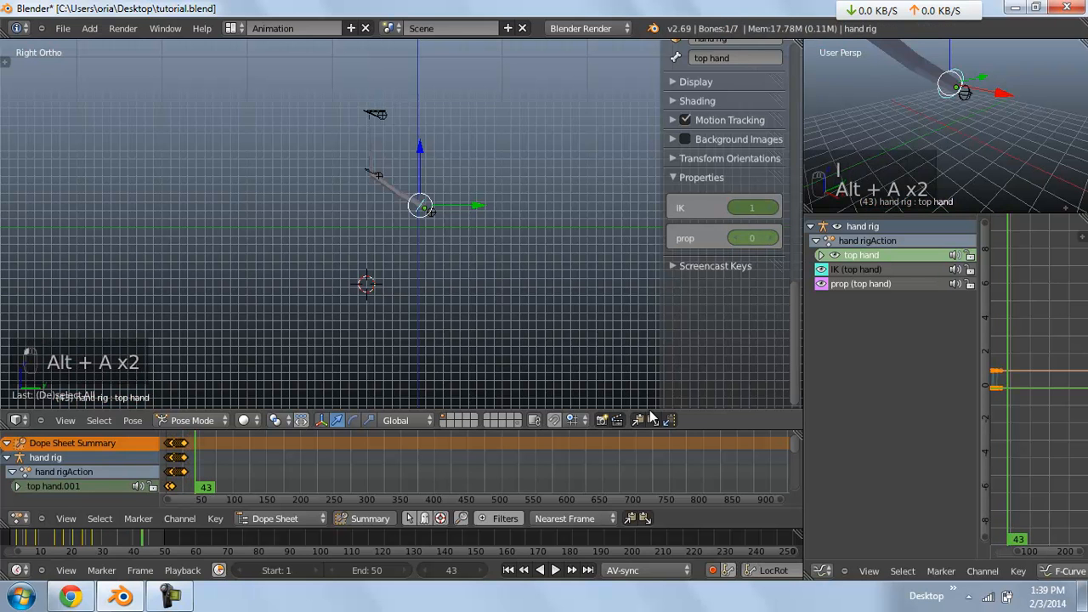
pyautogui.click(650, 415)
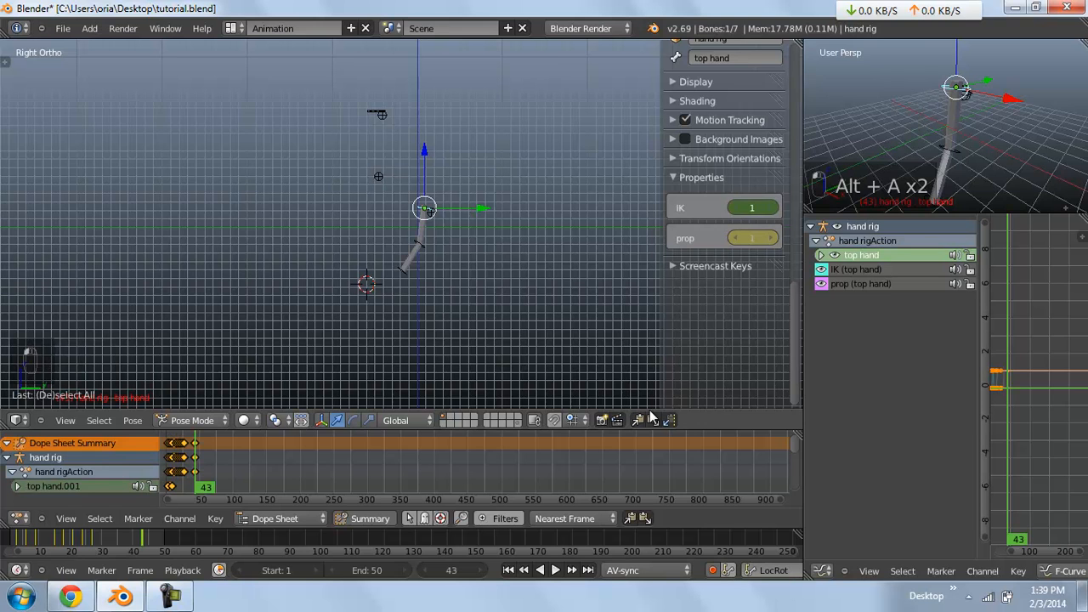
pyautogui.click(650, 416)
pyautogui.click(650, 416)
pyautogui.press('i')
pyautogui.press('i')
# Play the animation with Only Render enabled in the side view and all bones deselected, and stop it at frame 38
pyautogui.hotkey('alt', 'a')
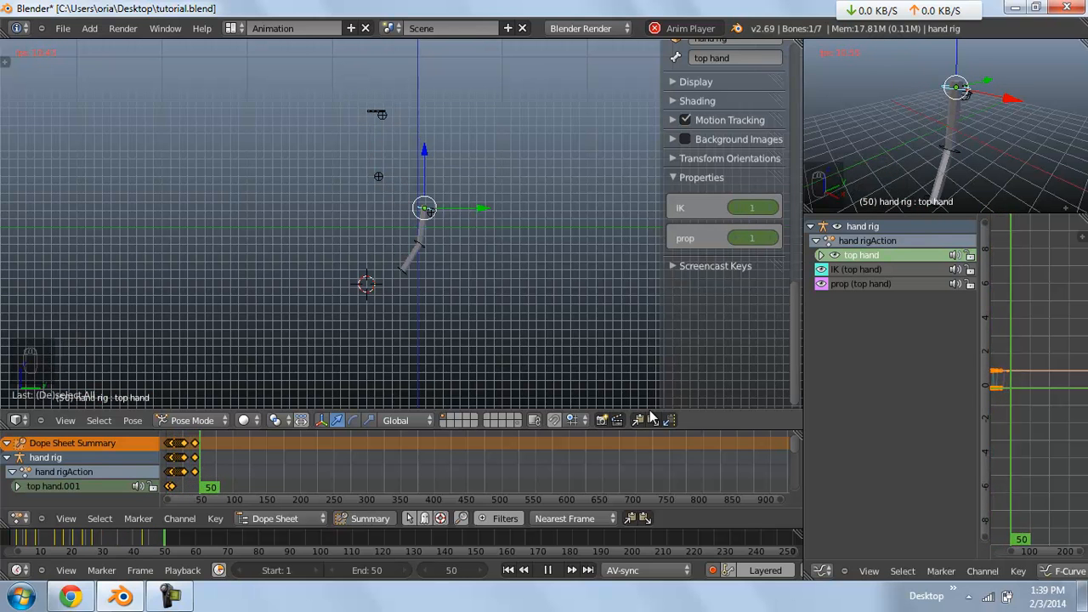
pyautogui.click(685, 83)
pyautogui.click(680, 106)
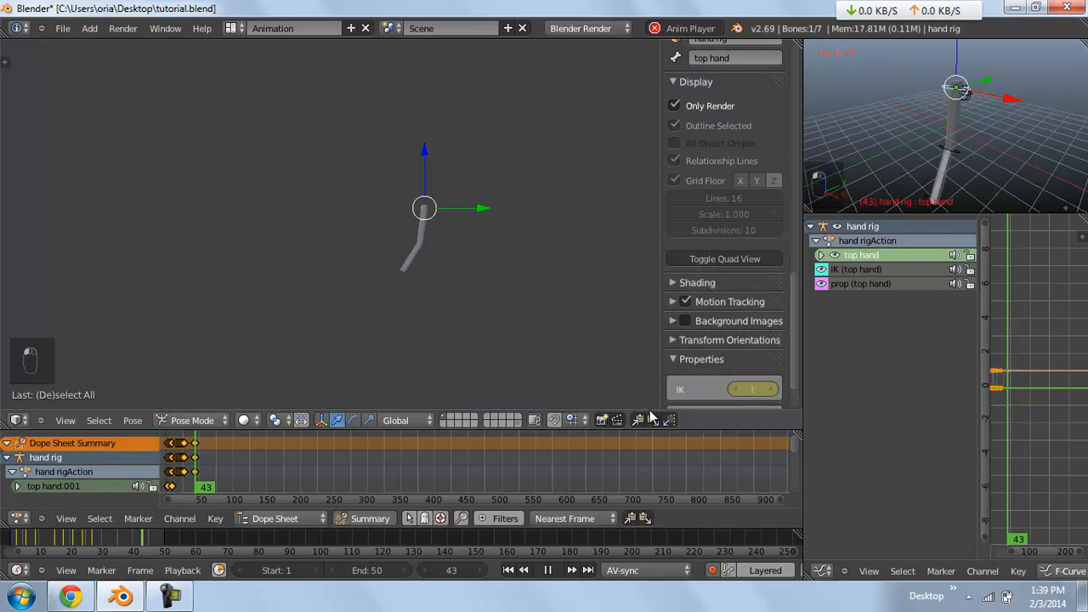
pyautogui.press('a')
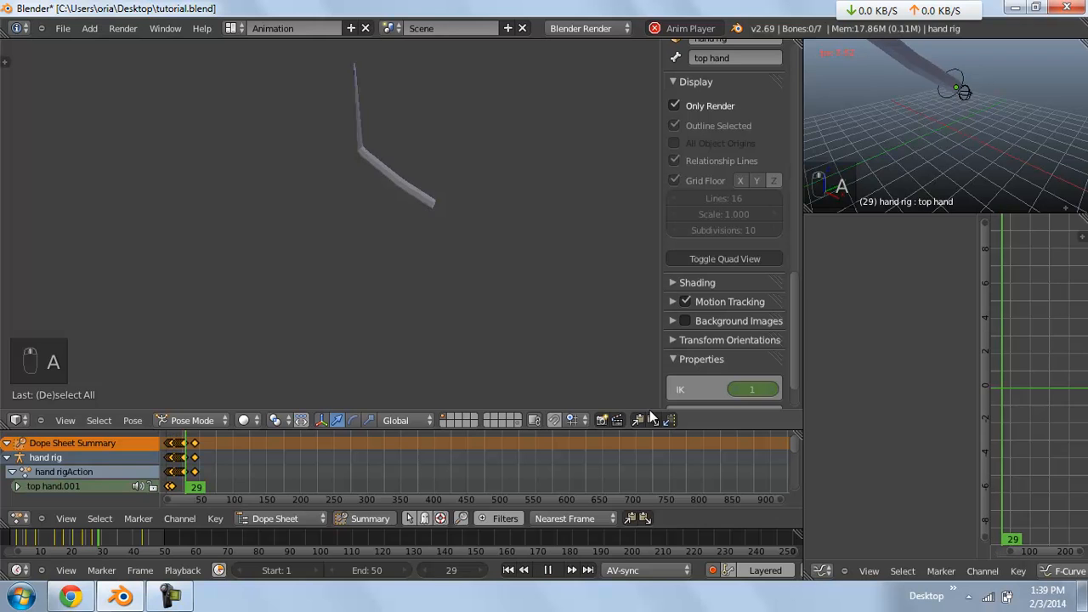
pyautogui.hotkey('alt', 'a')
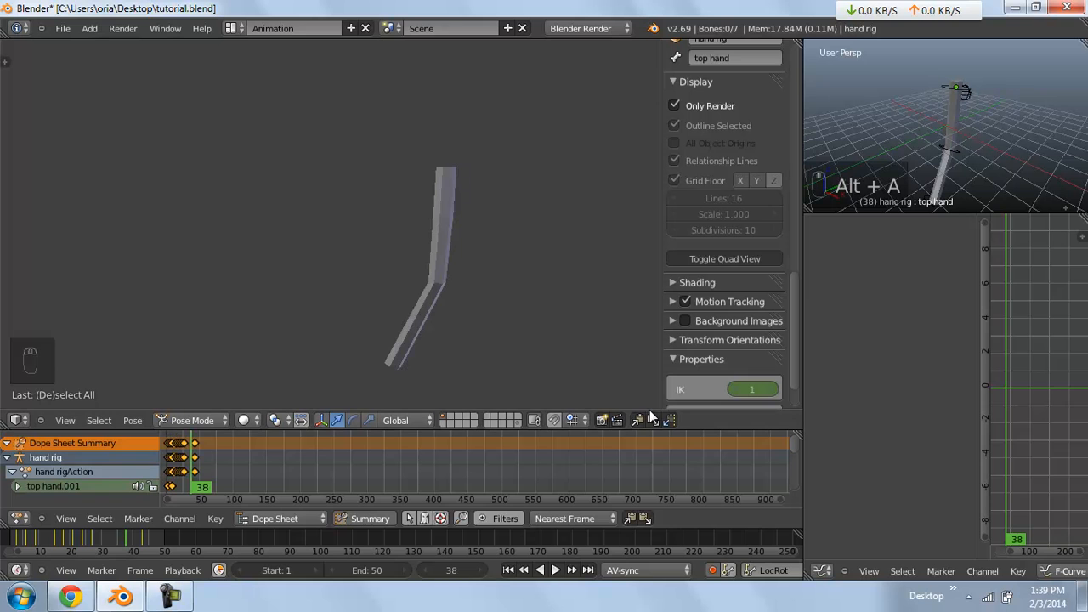
pyautogui.click(170, 596)
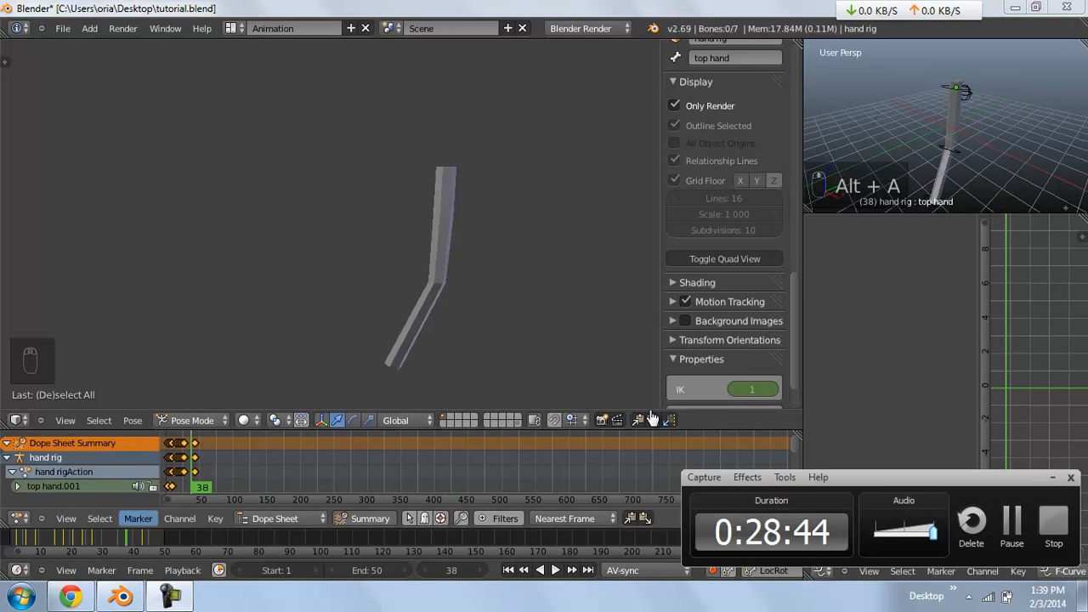